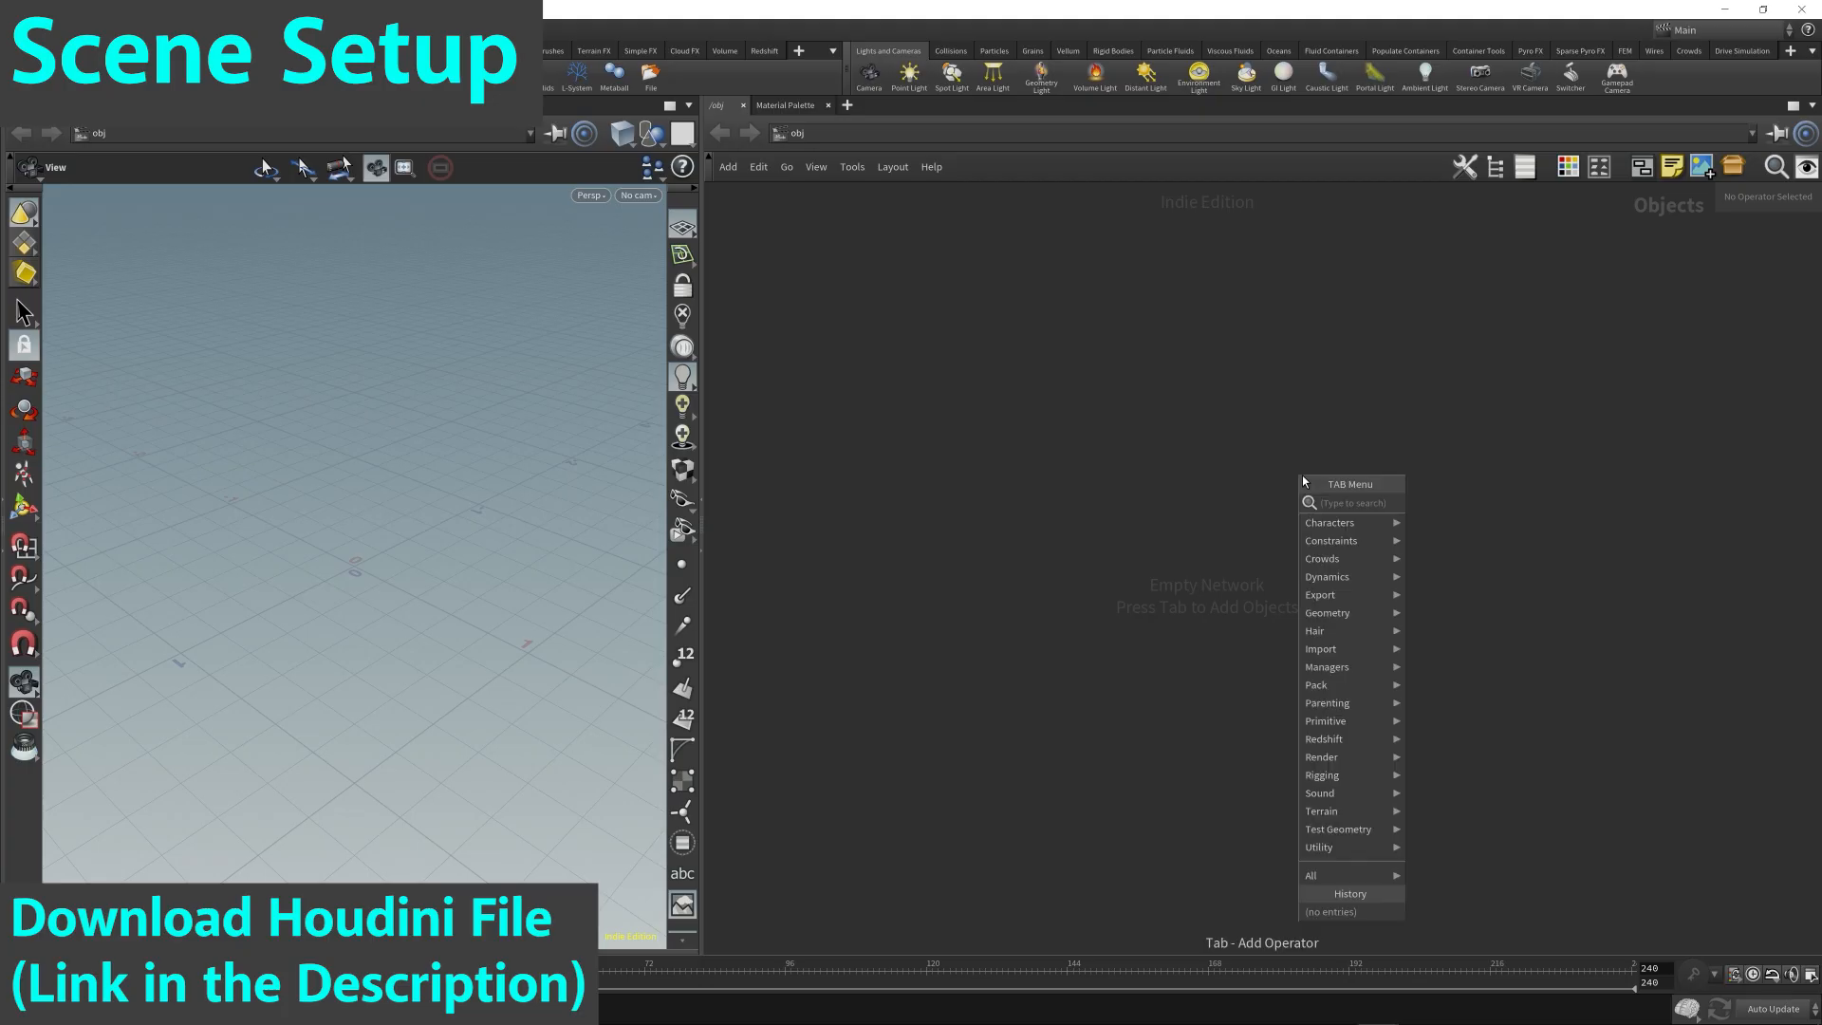
Create a Geometry object in the empty scene and enter its network.
text(geo)
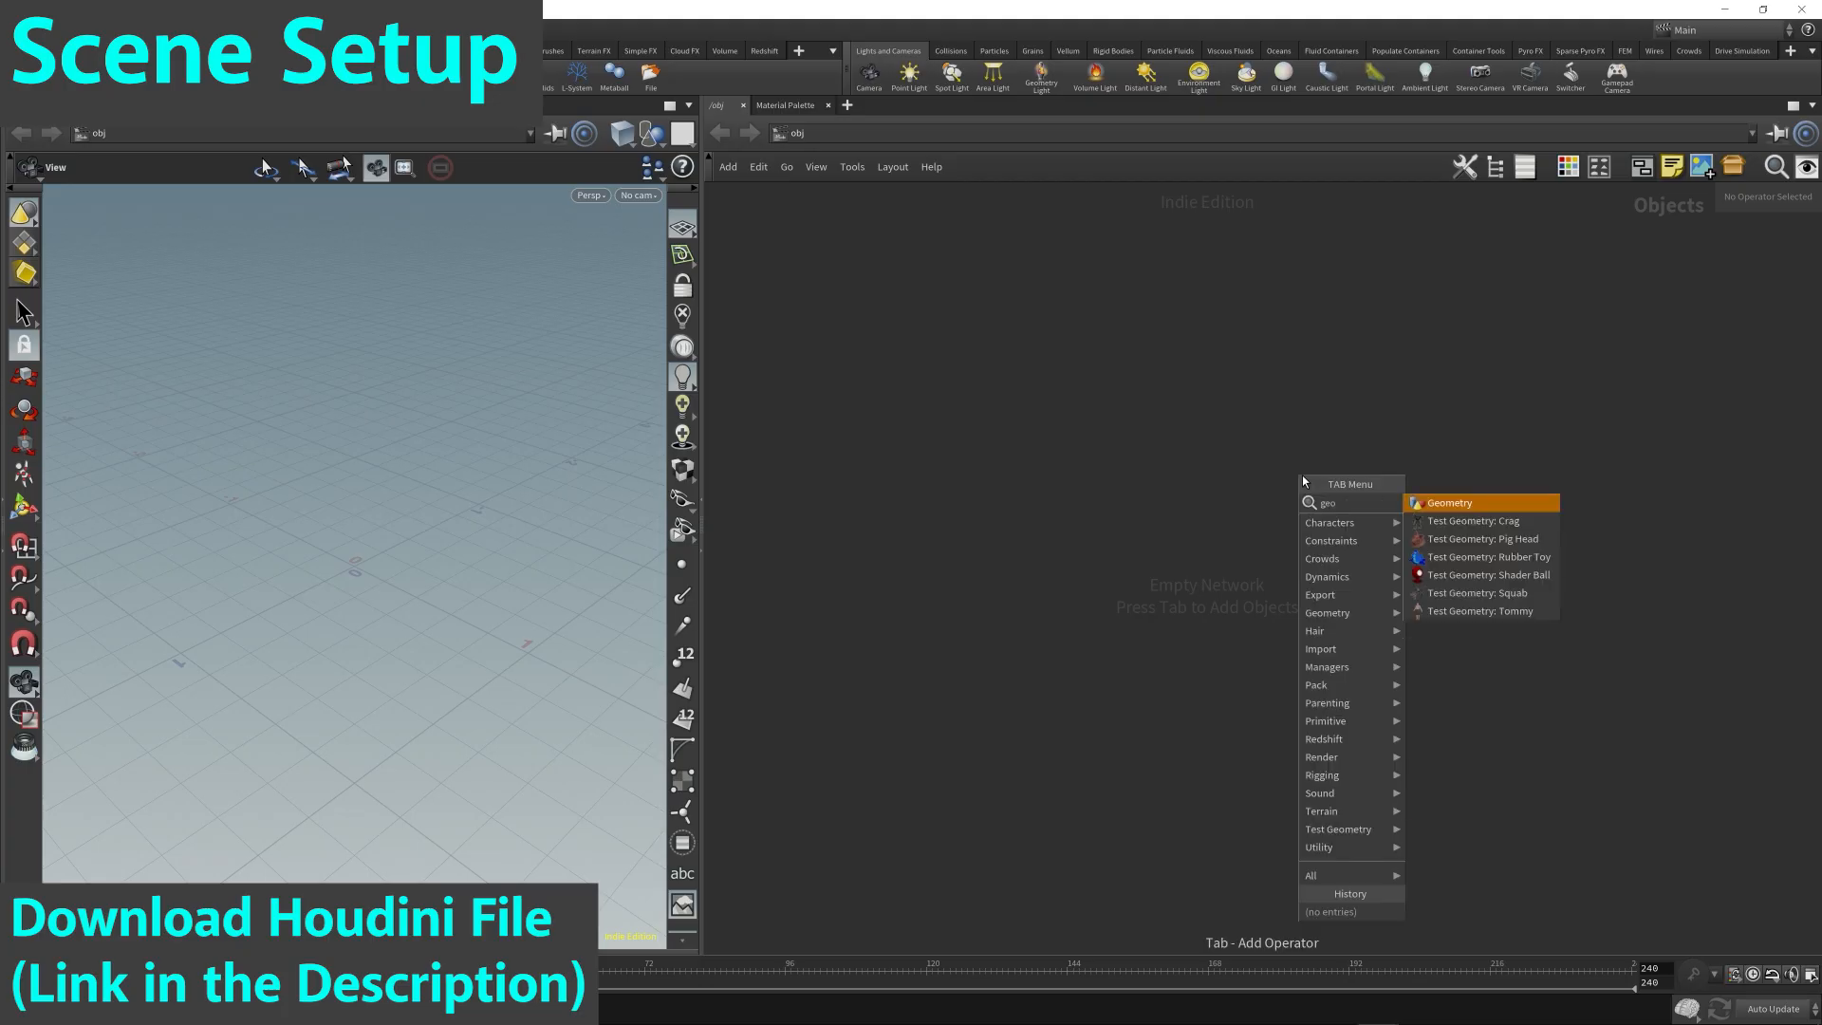
key(Return)
click(1041, 363)
double_click(1025, 357)
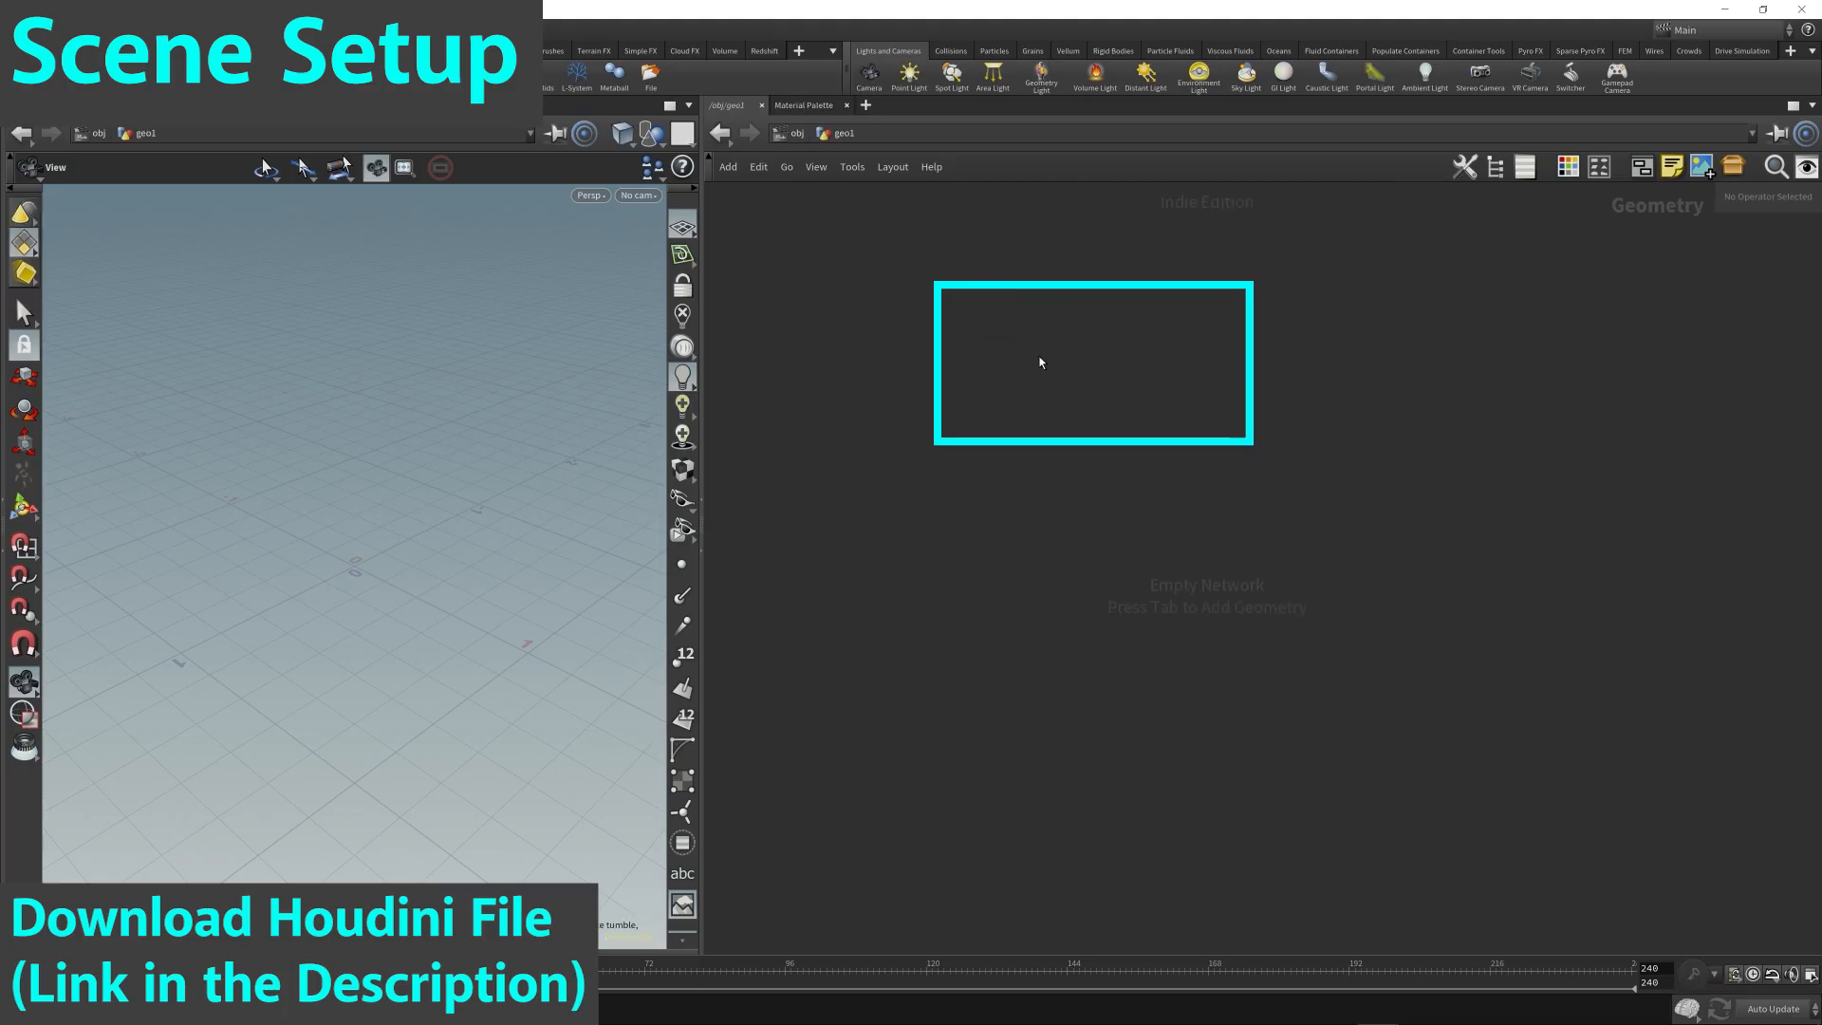
Add a Box node to the geometry network.
key(Tab)
text(cub)
key(Return)
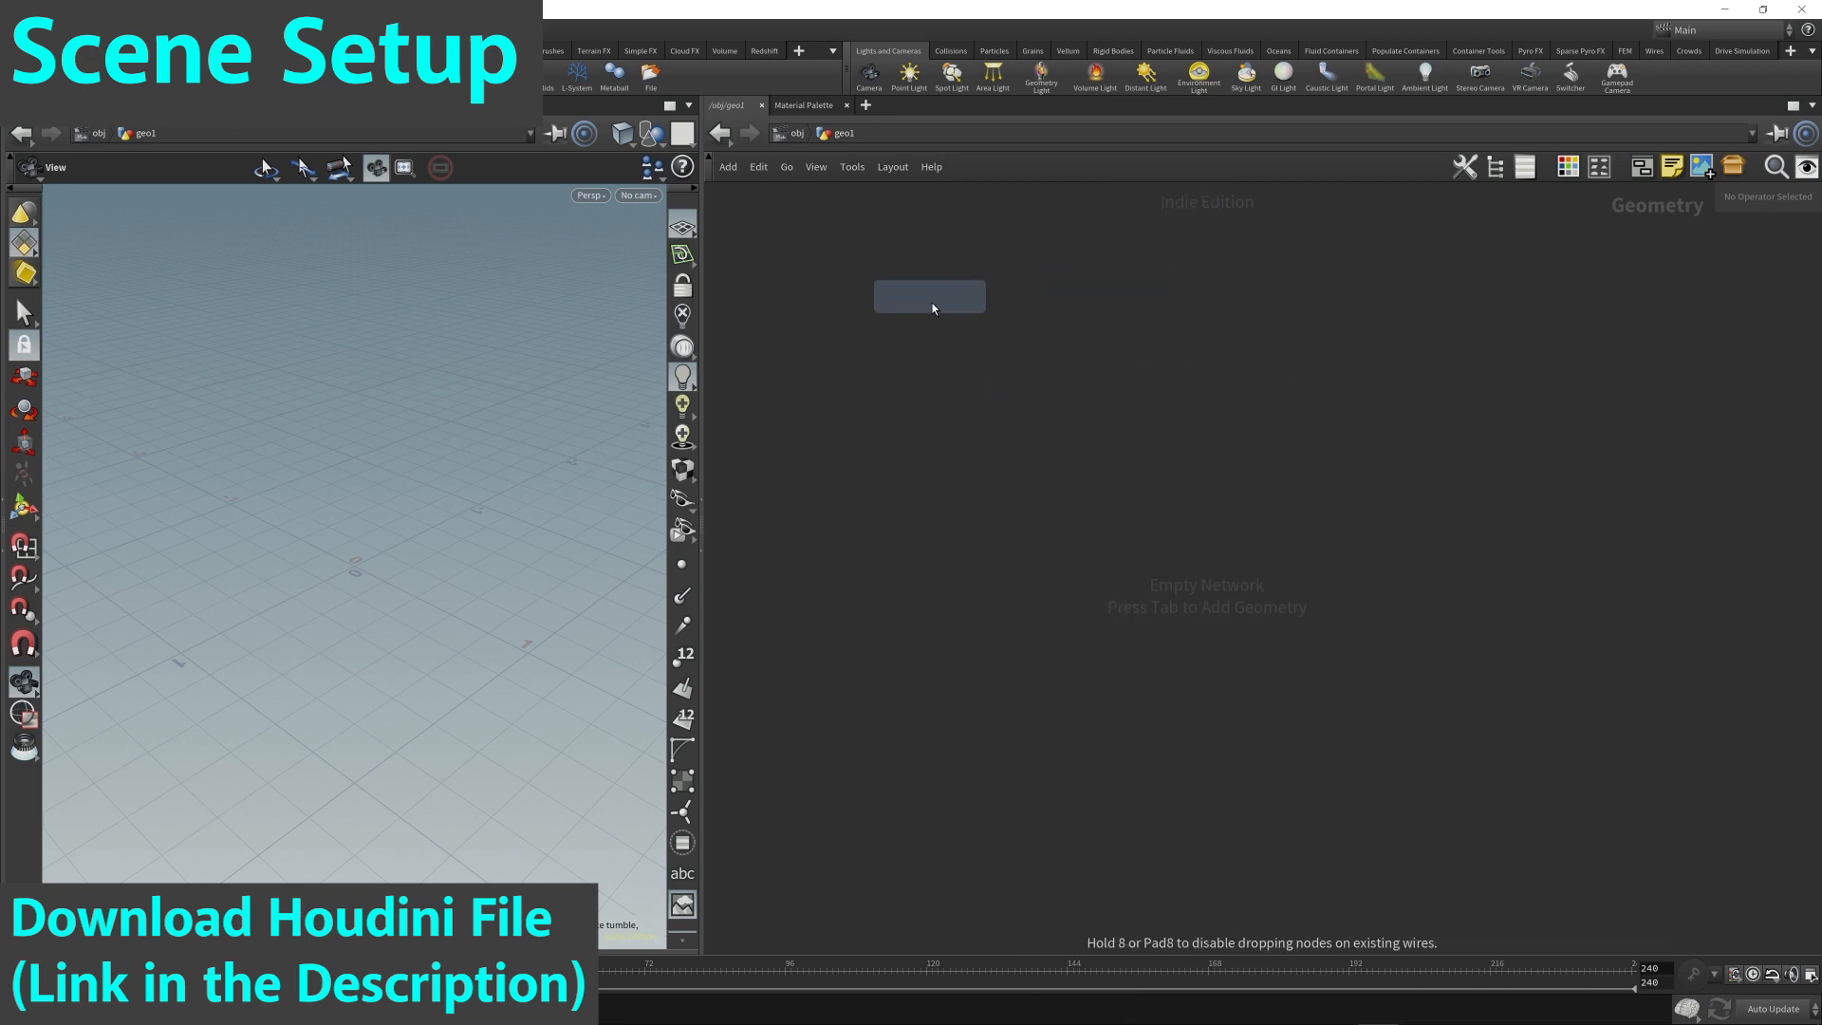
click(987, 355)
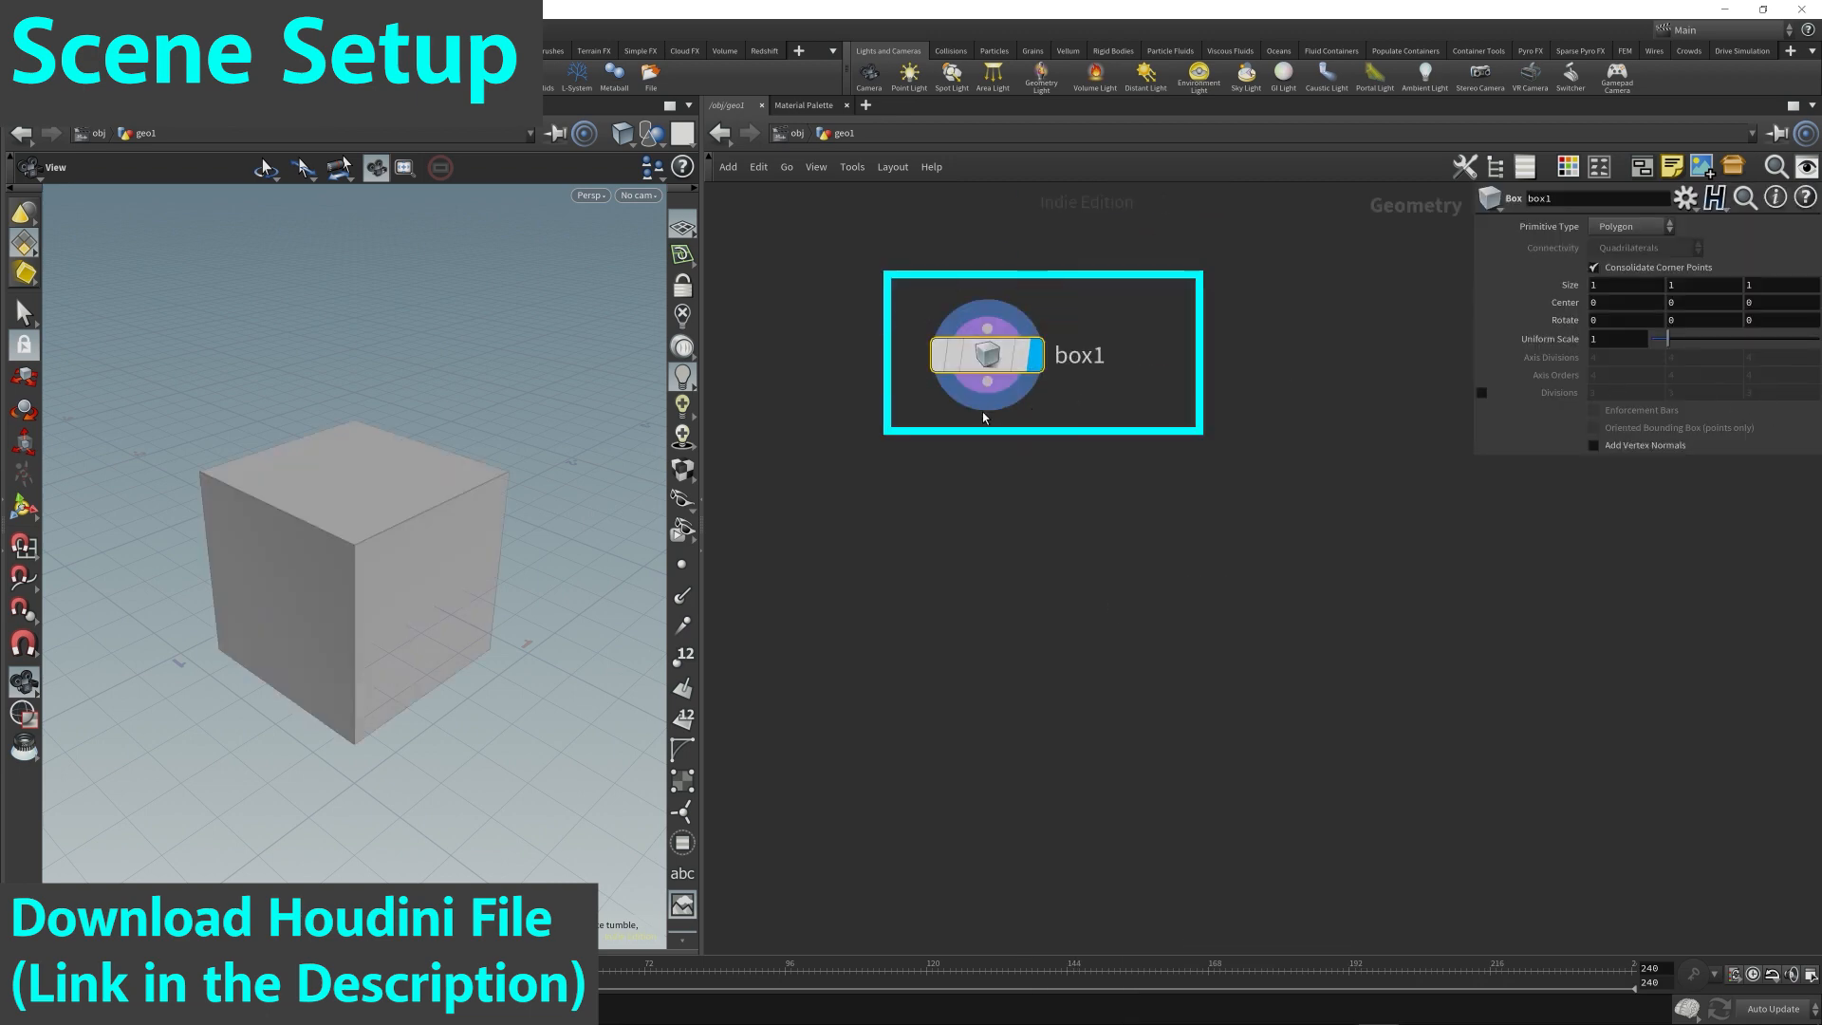
Connect a Transform node below the box, display its output, and name it thin.
click(987, 382)
key(Tab)
text(tran)
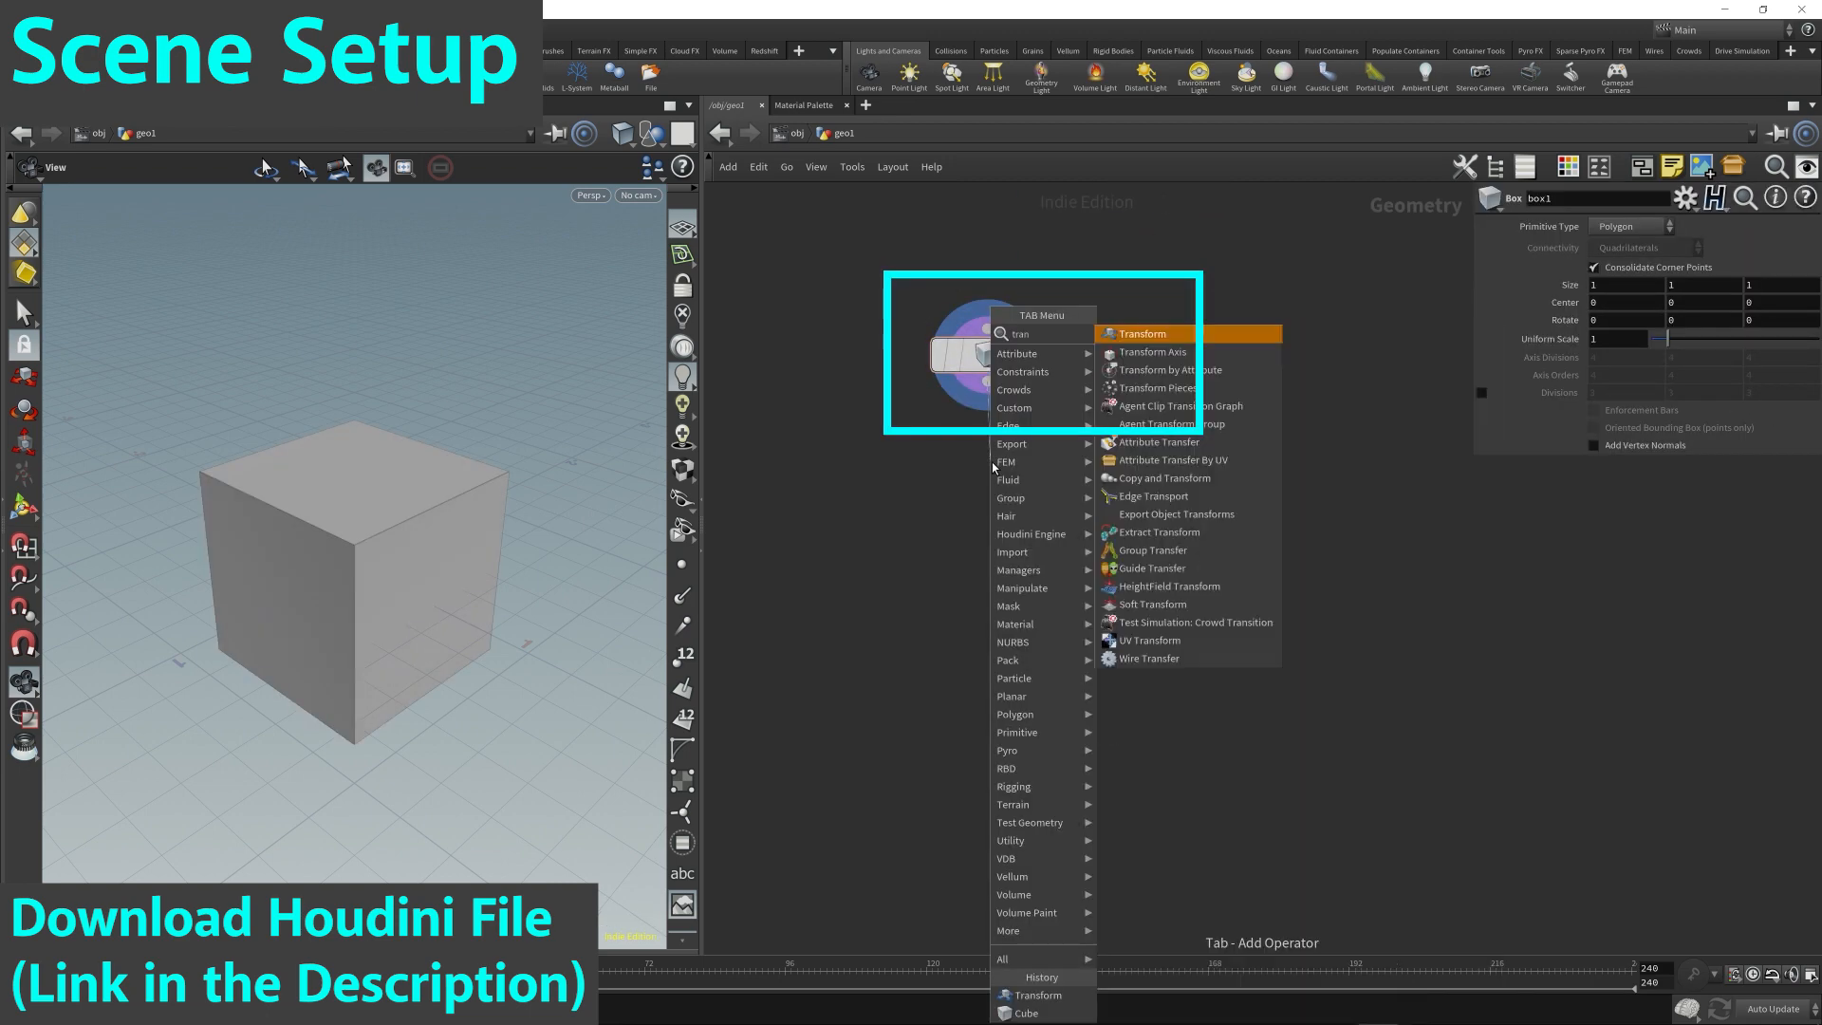
key(Return)
click(991, 464)
drag(992, 466, 991, 483)
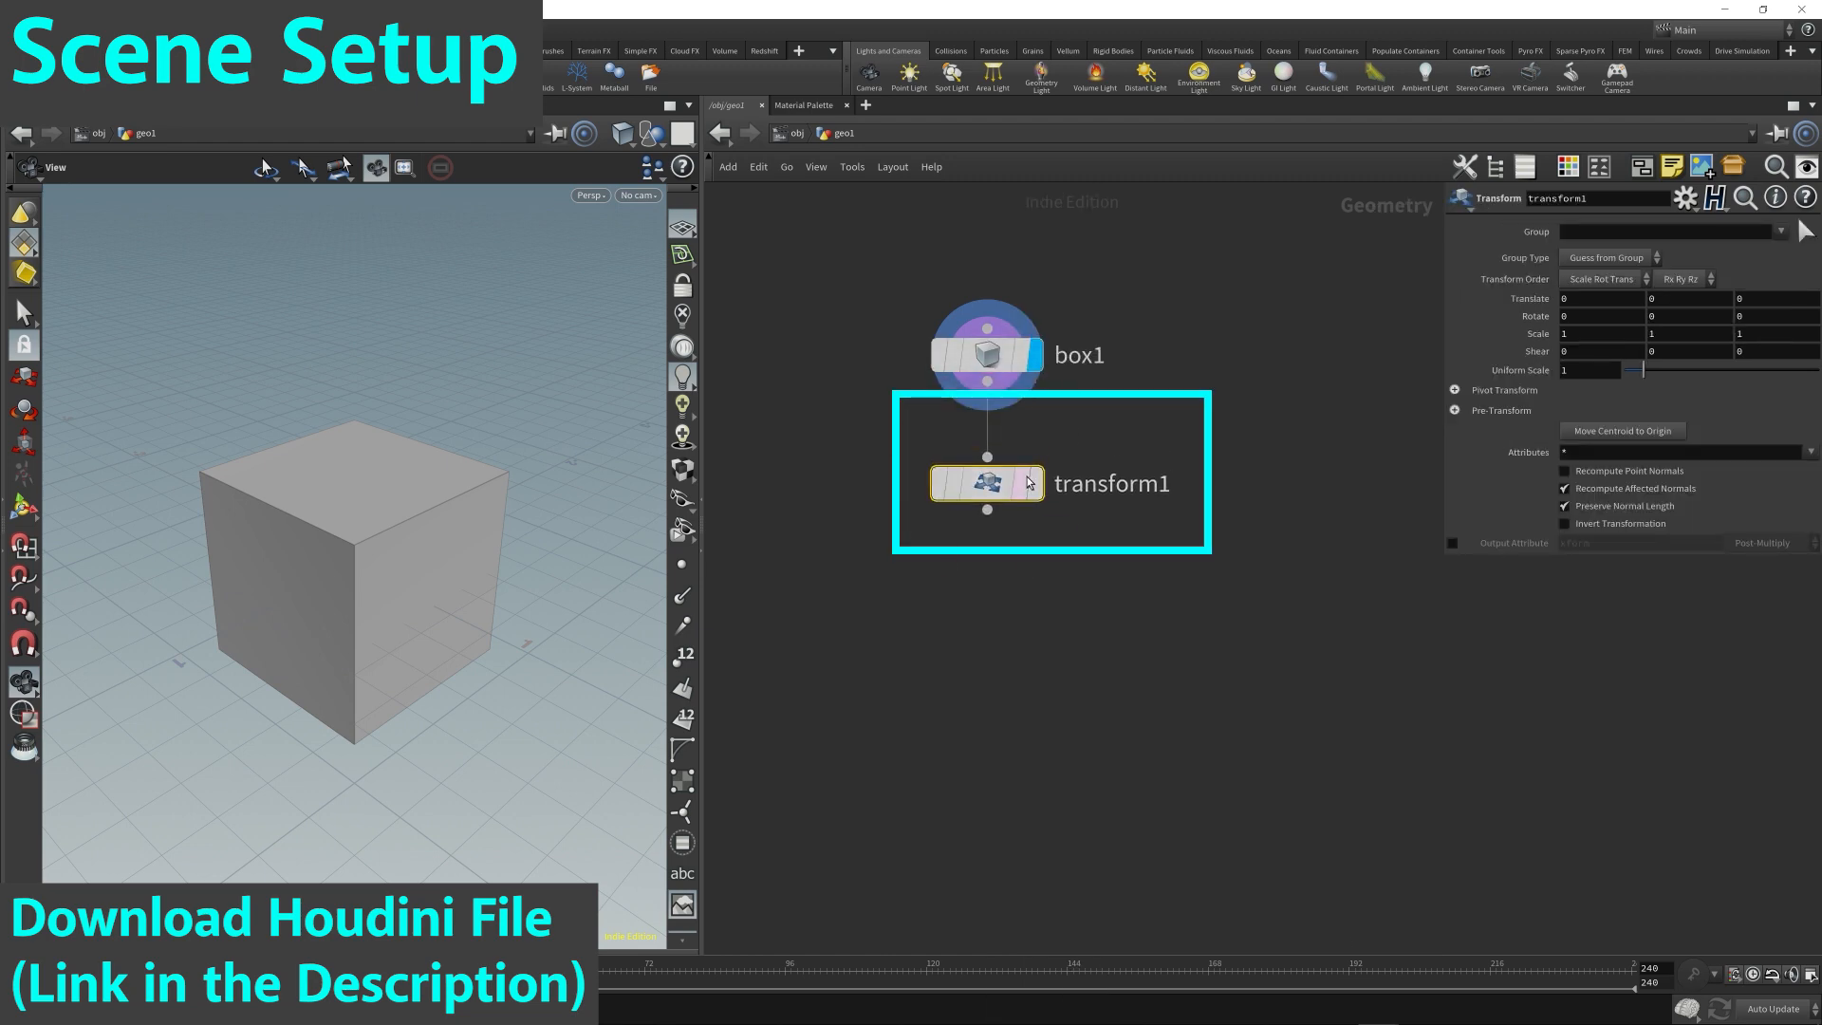
click(1037, 491)
double_click(1097, 484)
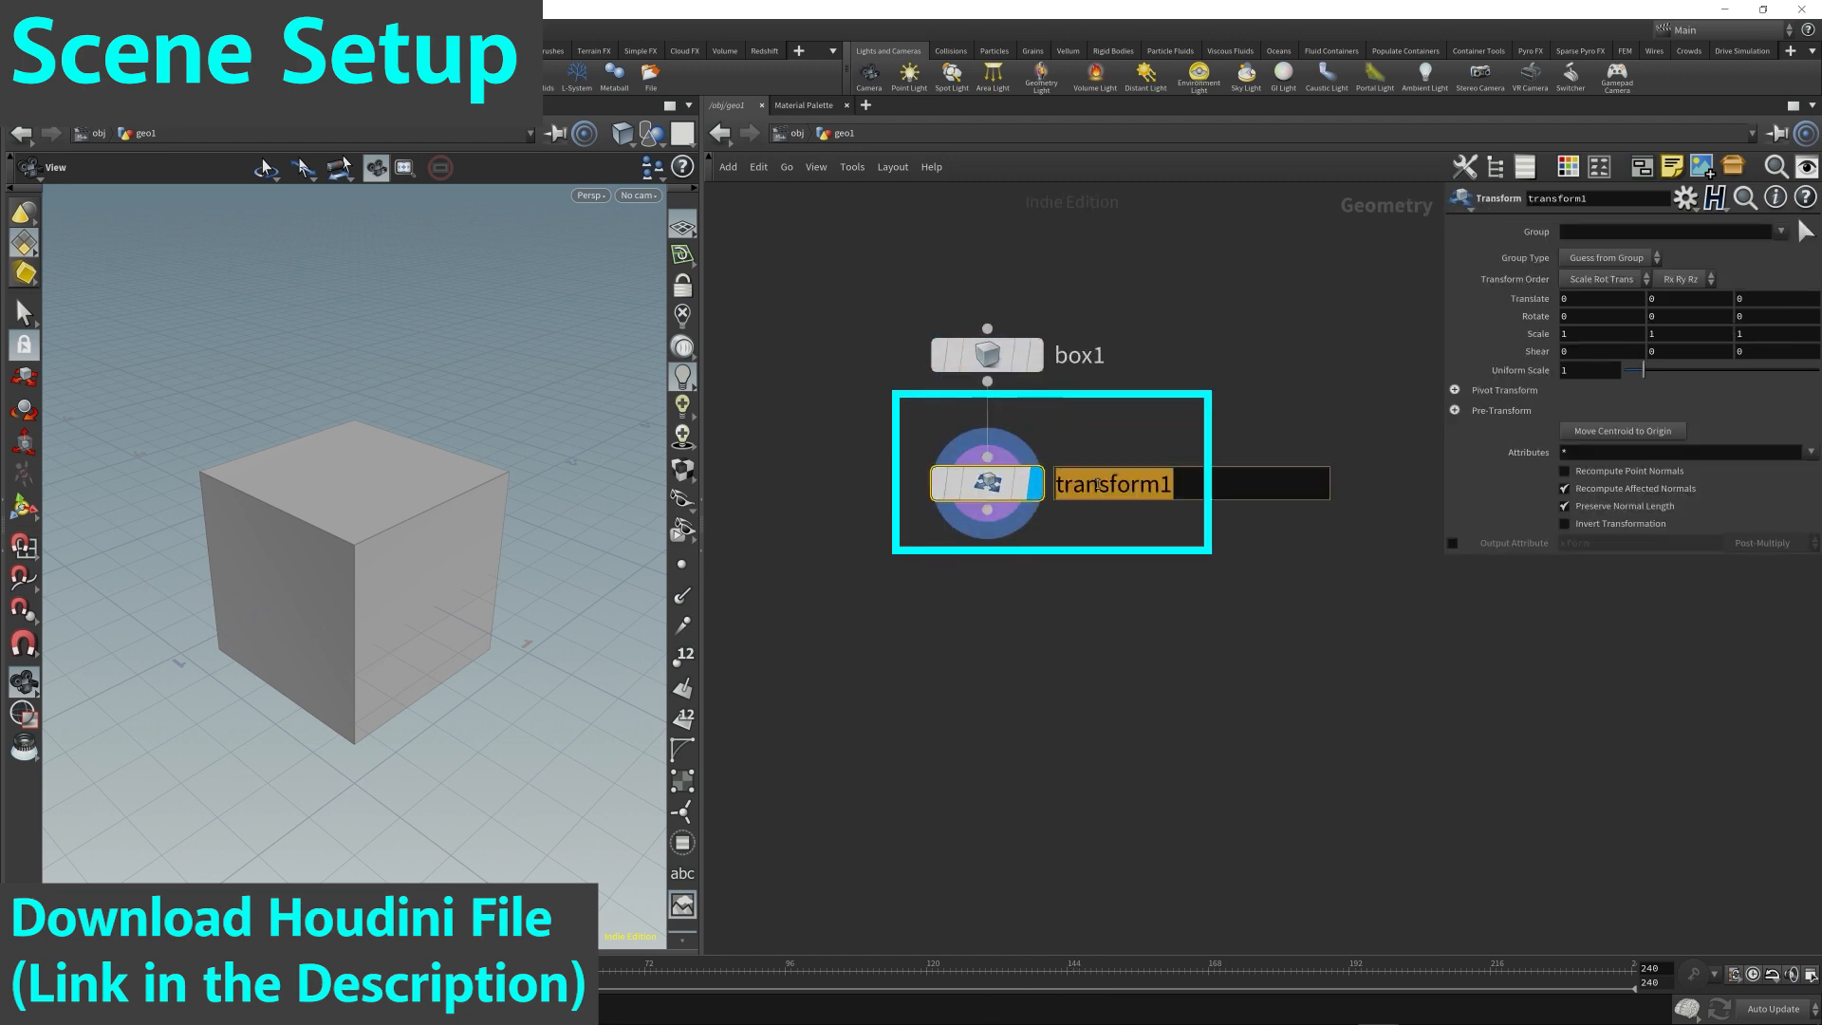
text(thin)
key(Return)
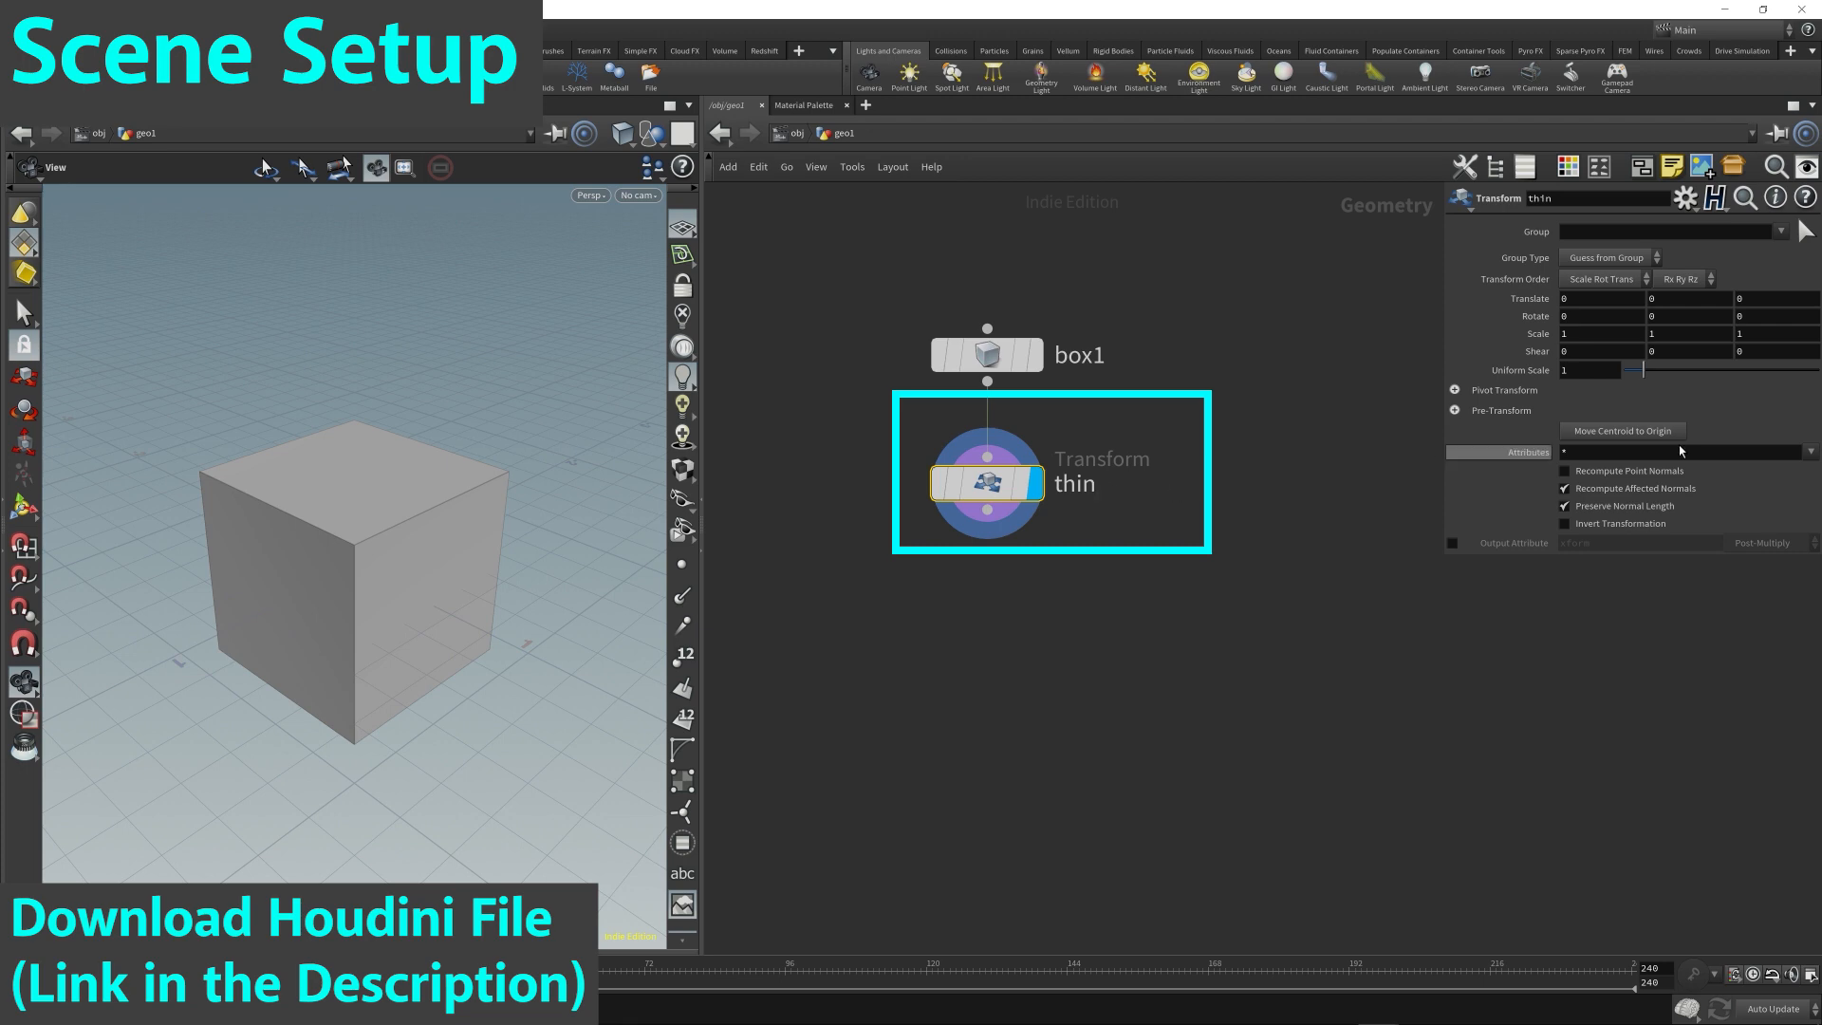
Set the X scale of the thin transform to 0.05.
click(1590, 334)
text(0.1)
key(Return)
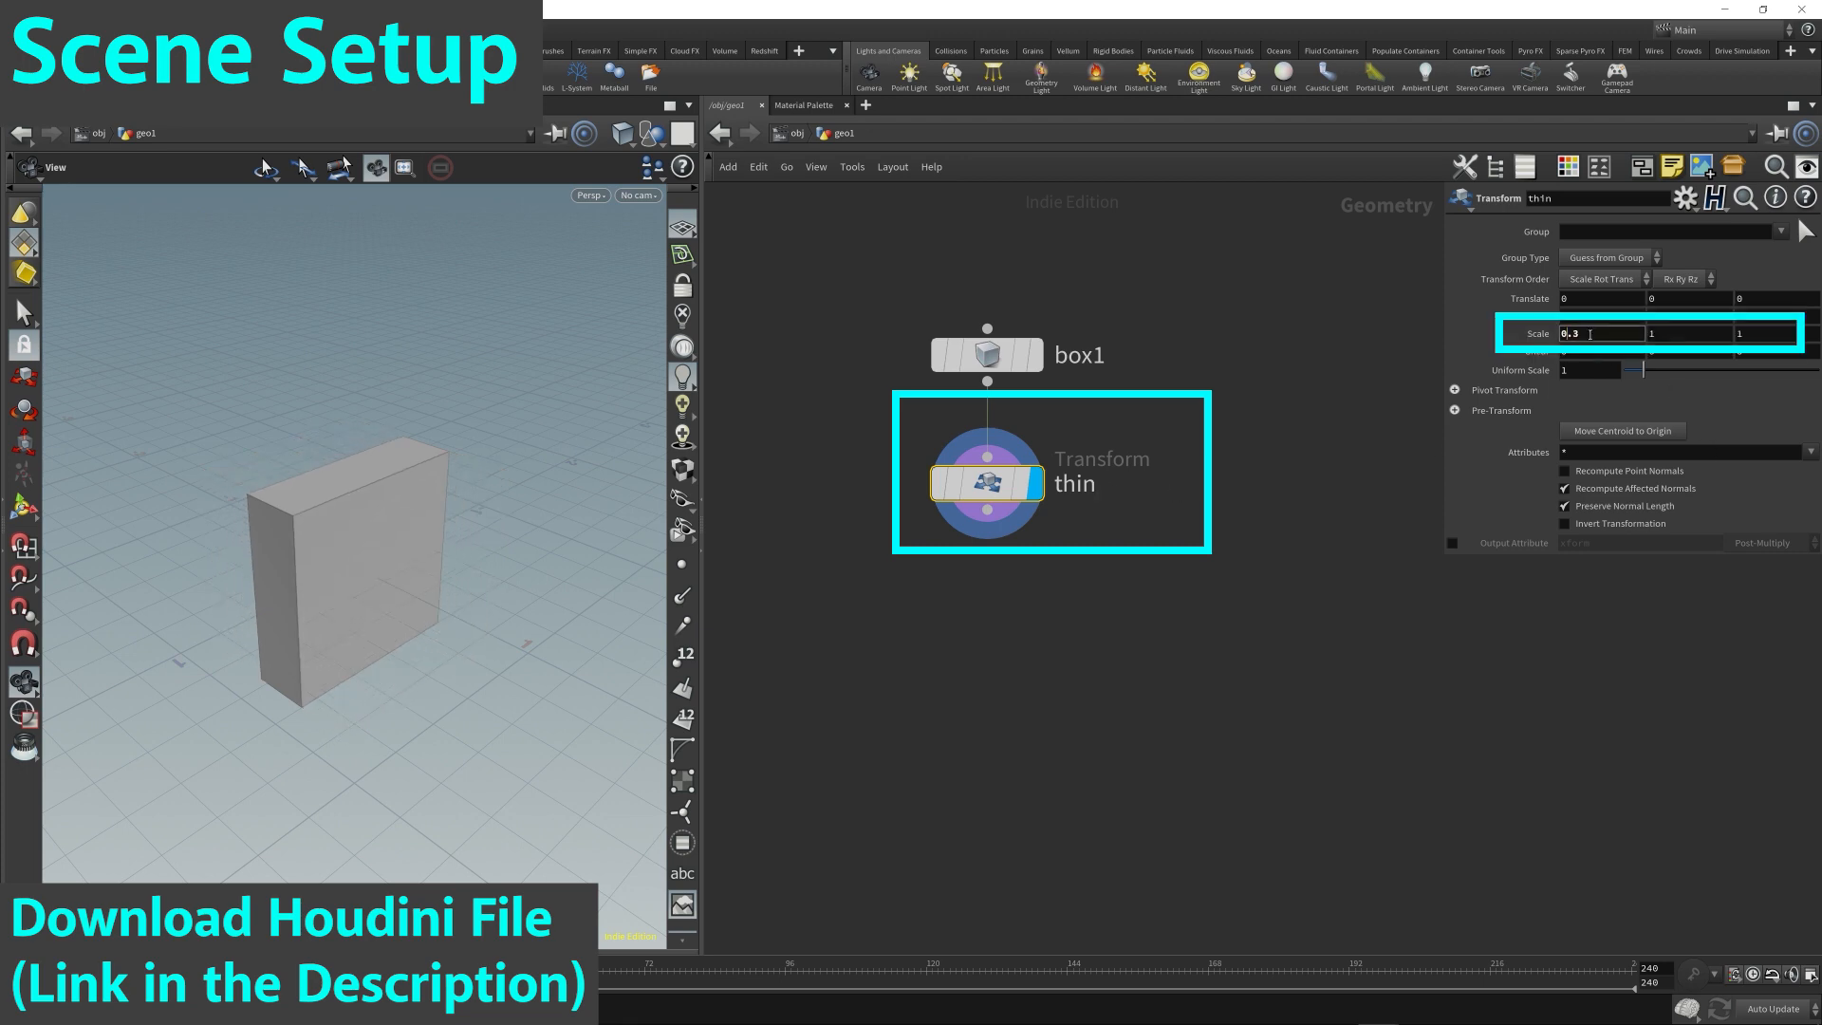
drag(433, 539, 429, 581)
click(1605, 334)
key(BackSpace)
text(05)
key(Return)
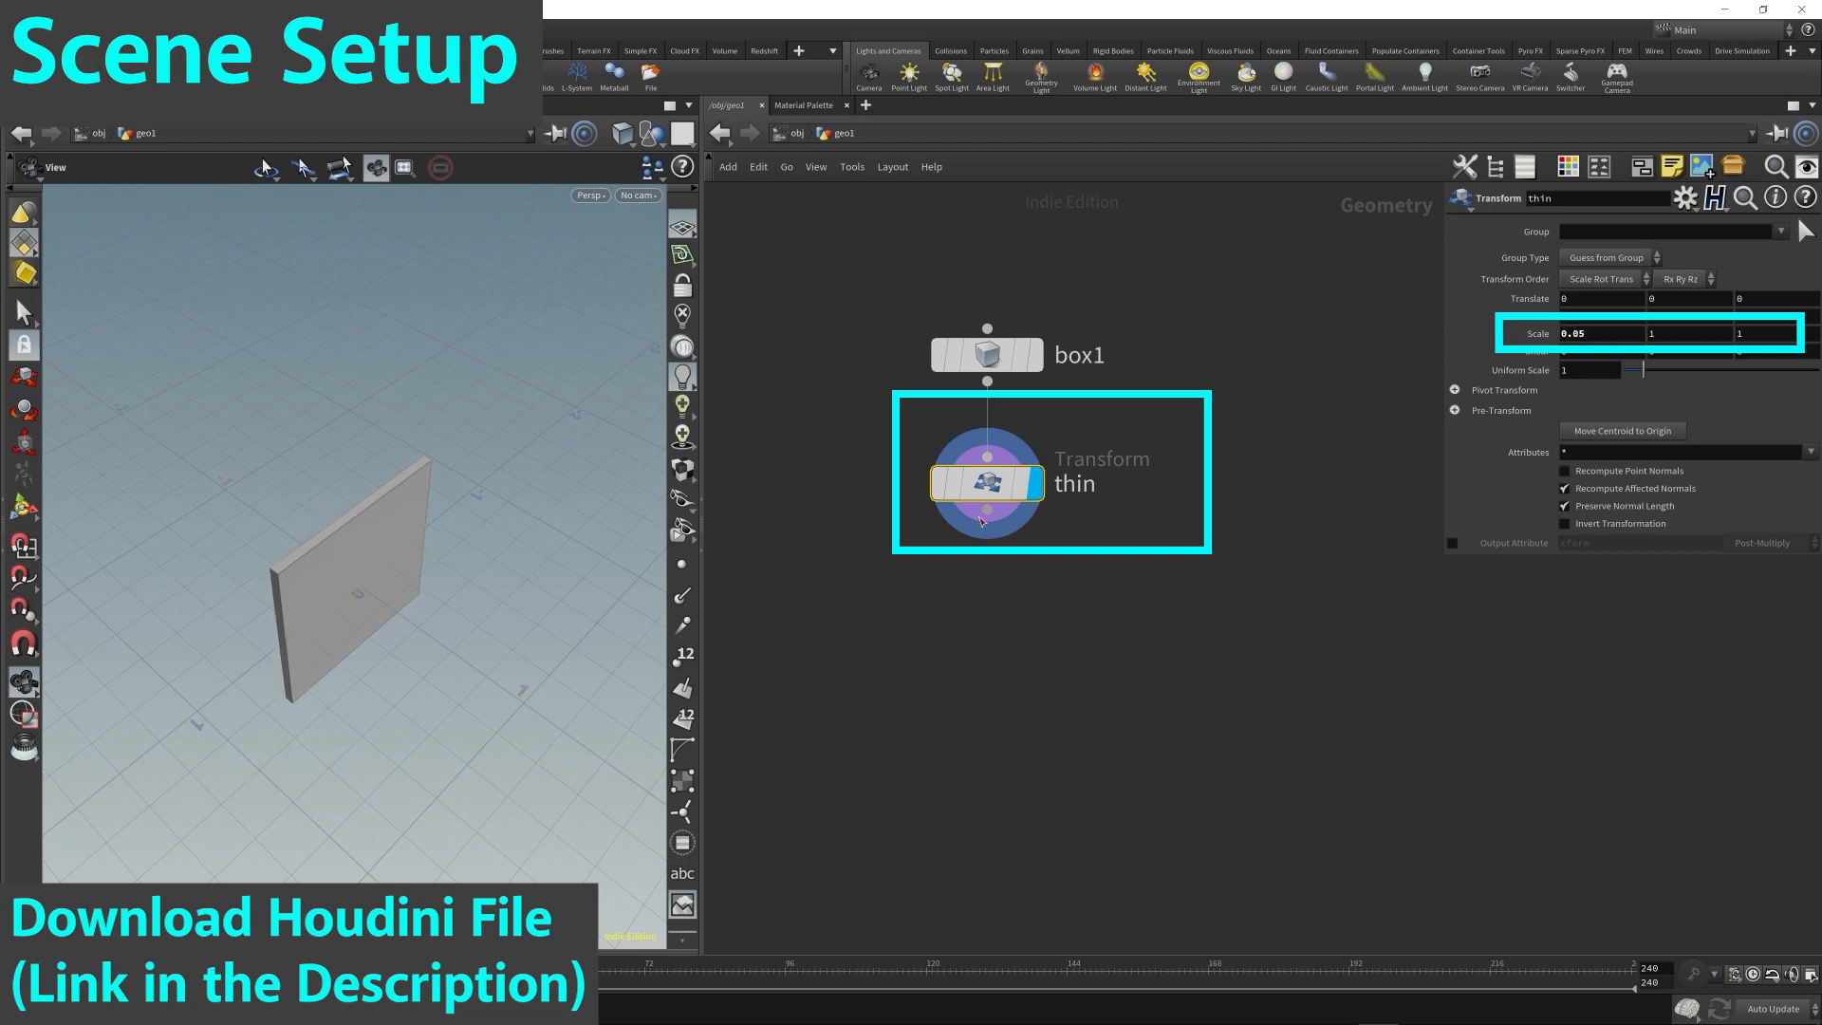
Connect another Transform node below thin, display its output, and name it bigger.
key(Tab)
text(trans)
key(Return)
click(980, 594)
click(1027, 594)
drag(980, 594, 990, 604)
click(1096, 603)
text(bigger)
key(Return)
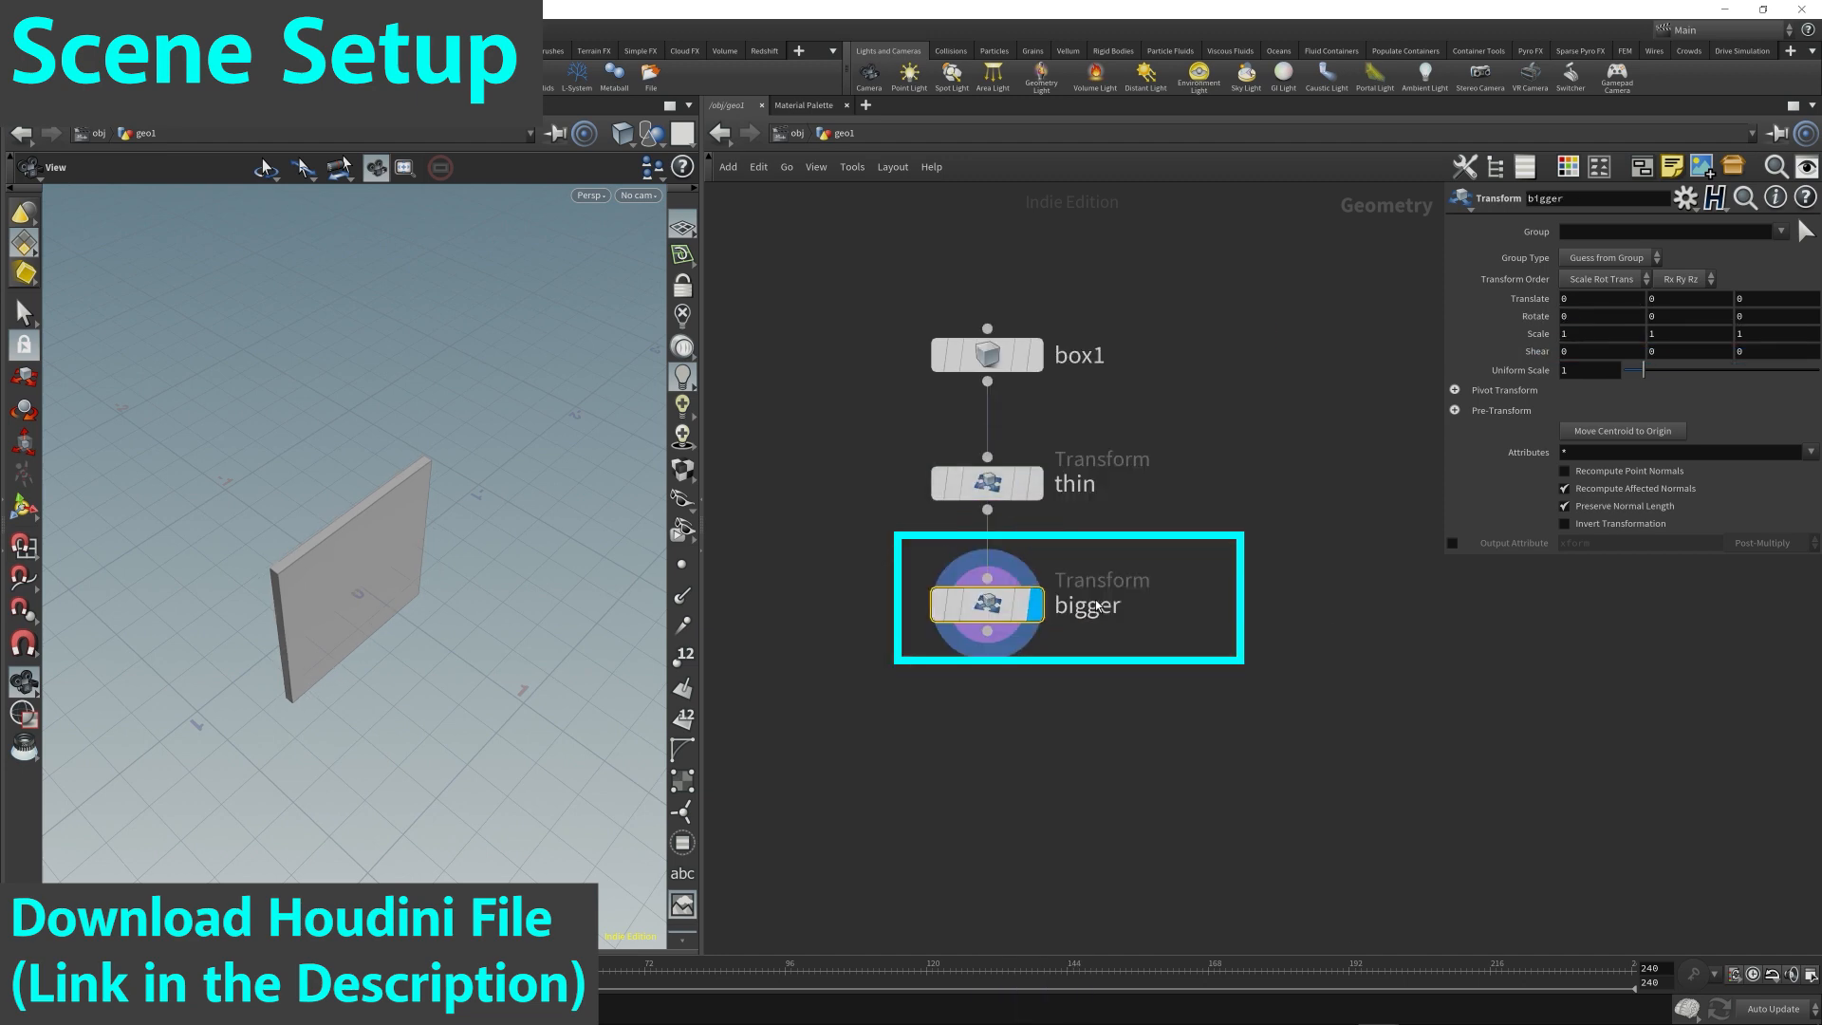
Set the uniform scale of the bigger transform to 5.
drag(1579, 371, 1466, 367)
text(45)
key(BackSpace)
key(BackSpace)
text(5)
key(Return)
scroll(474, 380, down, 5)
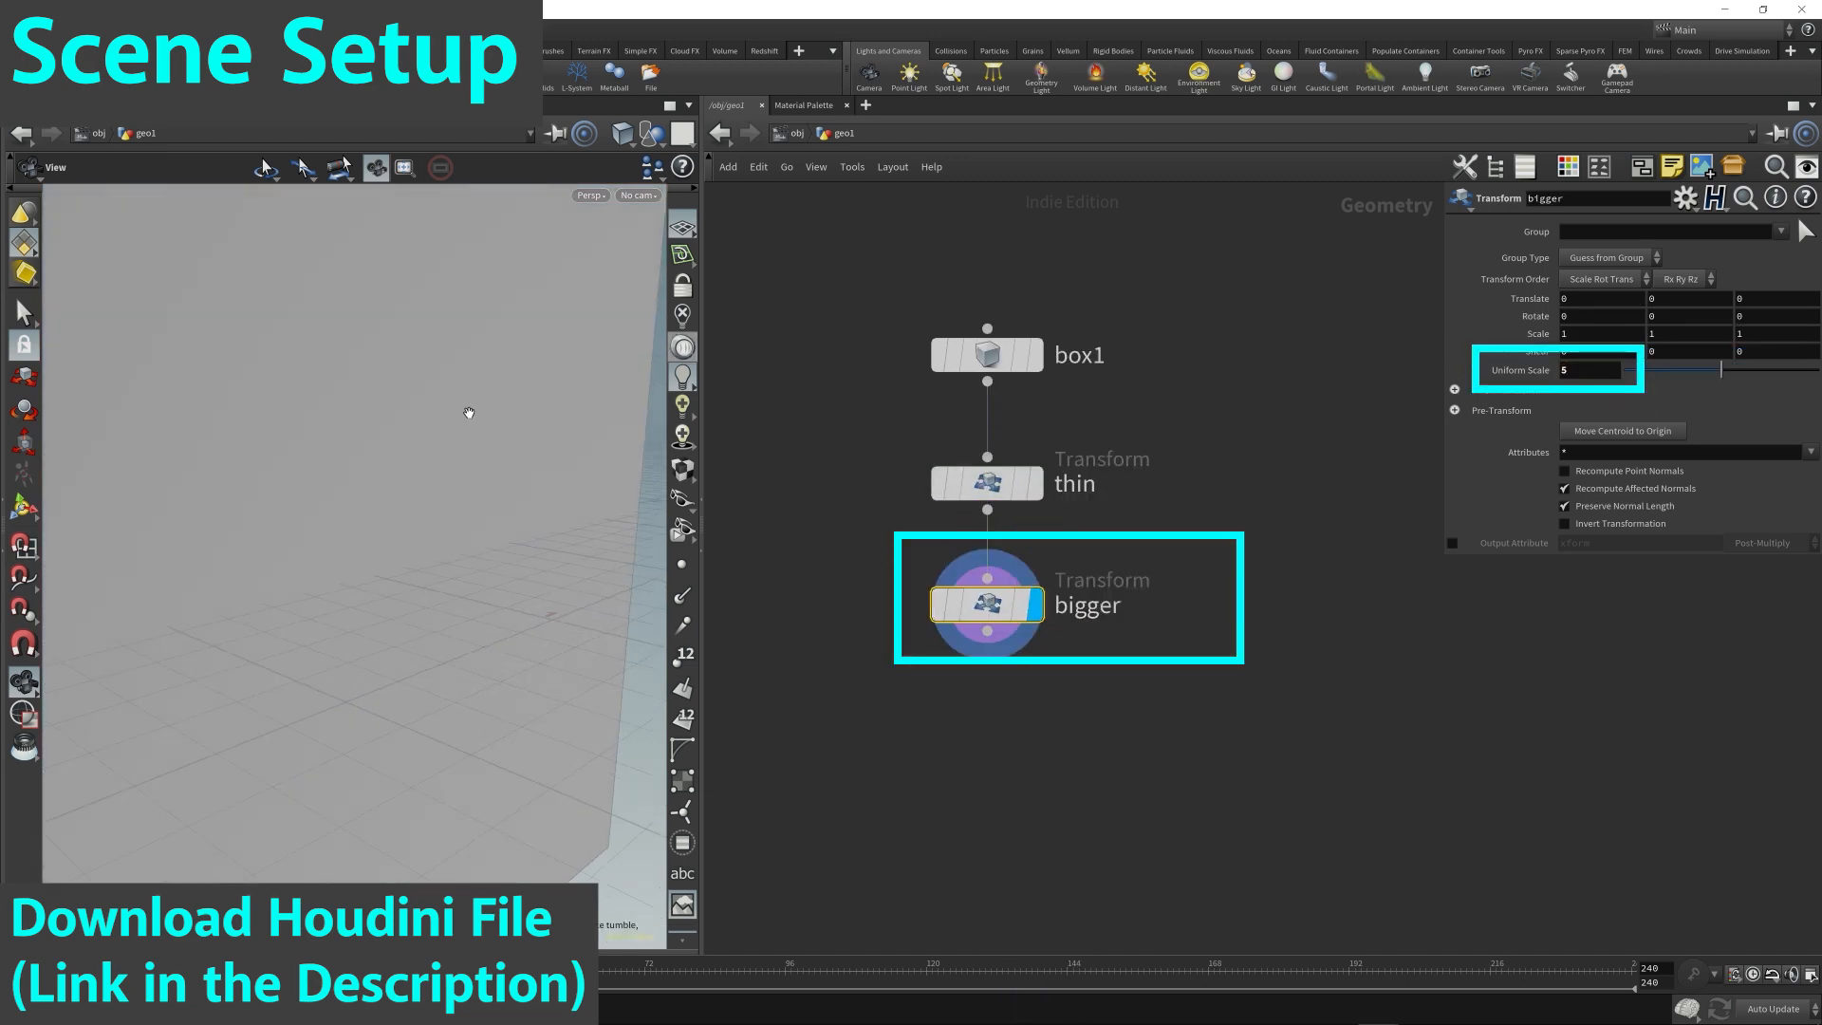
drag(465, 417, 559, 536)
Reduce the X scale of the thin transform to 0.01 and inspect the resulting plate from several sides.
click(987, 482)
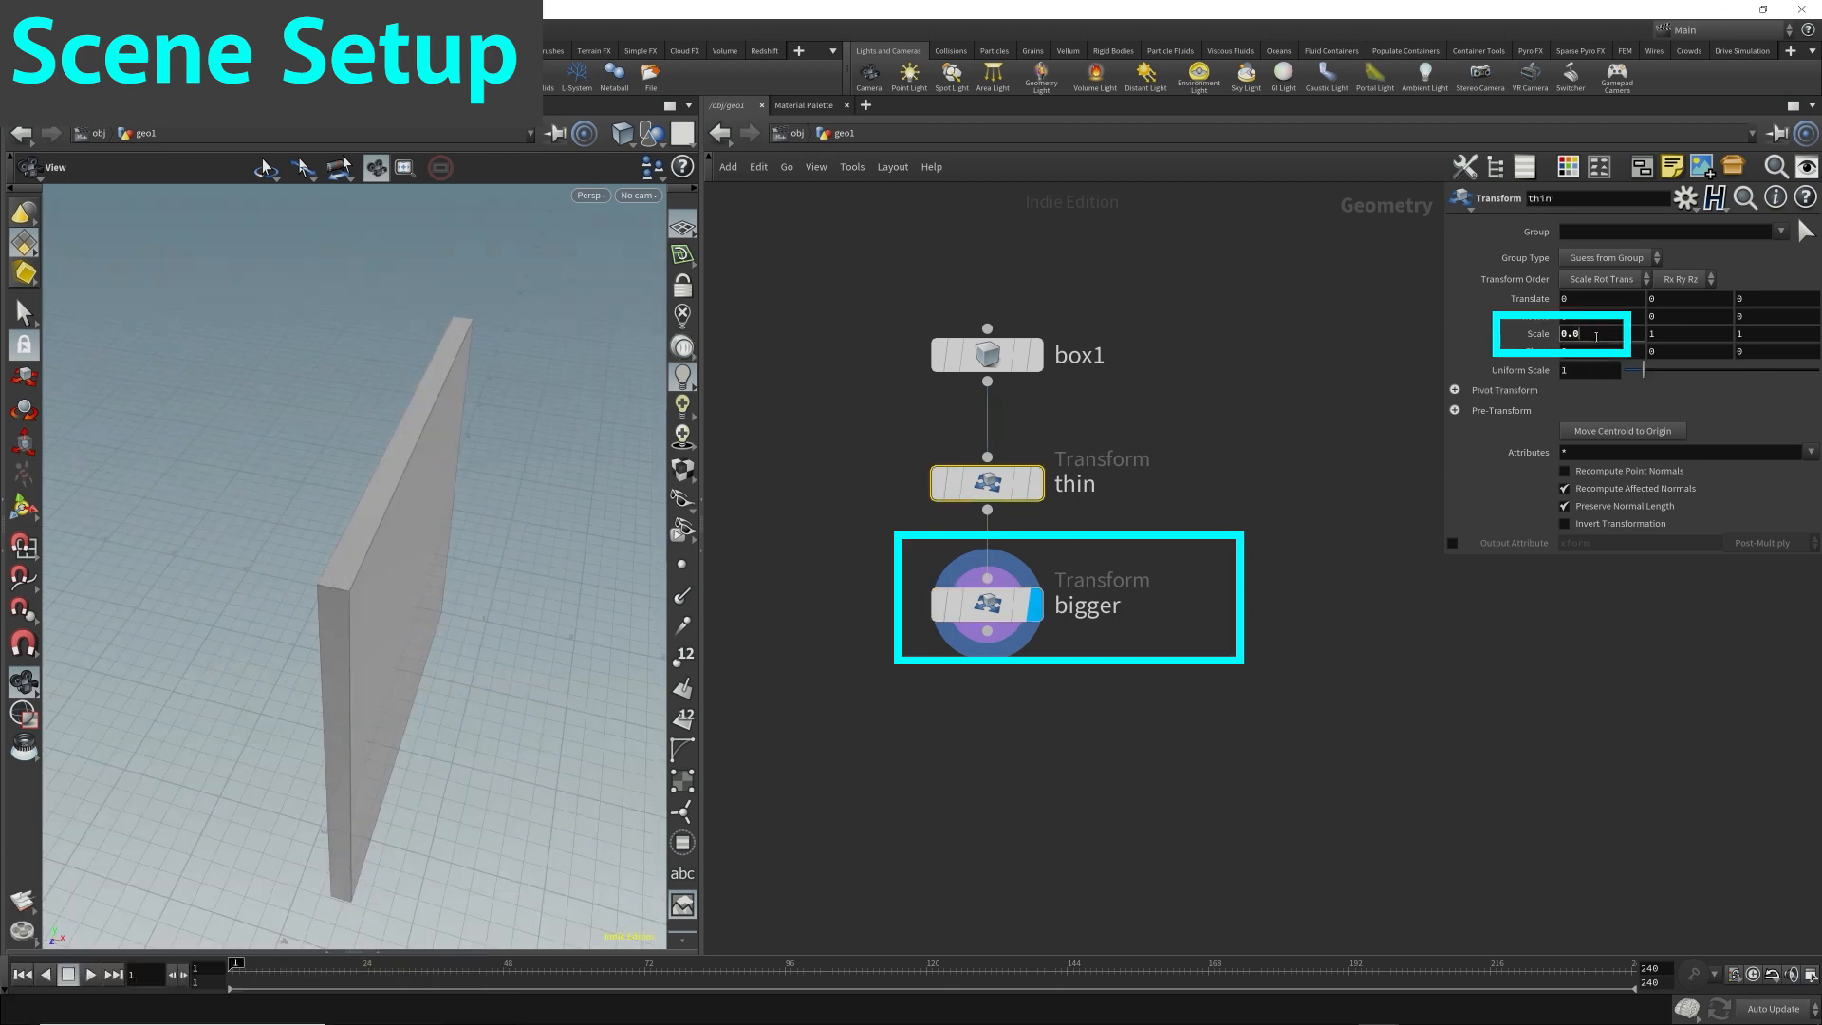
text(2)
key(Return)
drag(312, 634, 408, 627)
click(1608, 332)
key(BackSpace)
text(1)
key(Return)
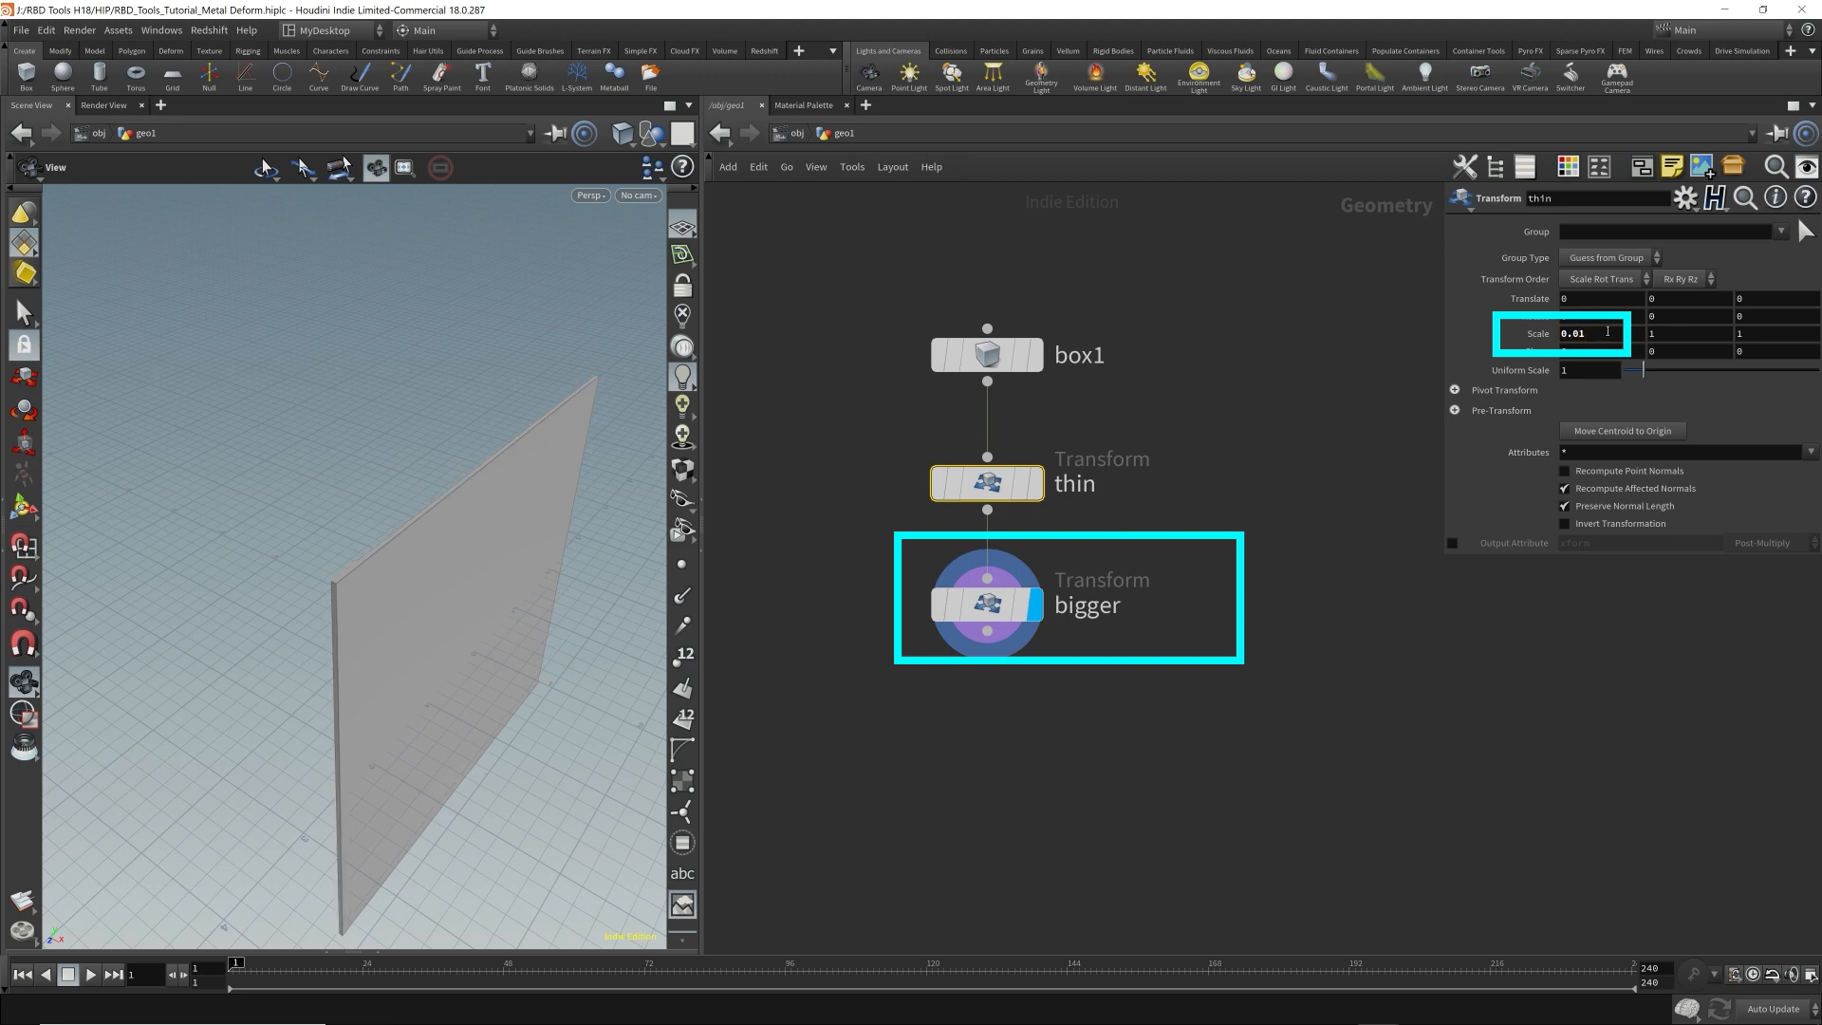
drag(553, 607, 350, 427)
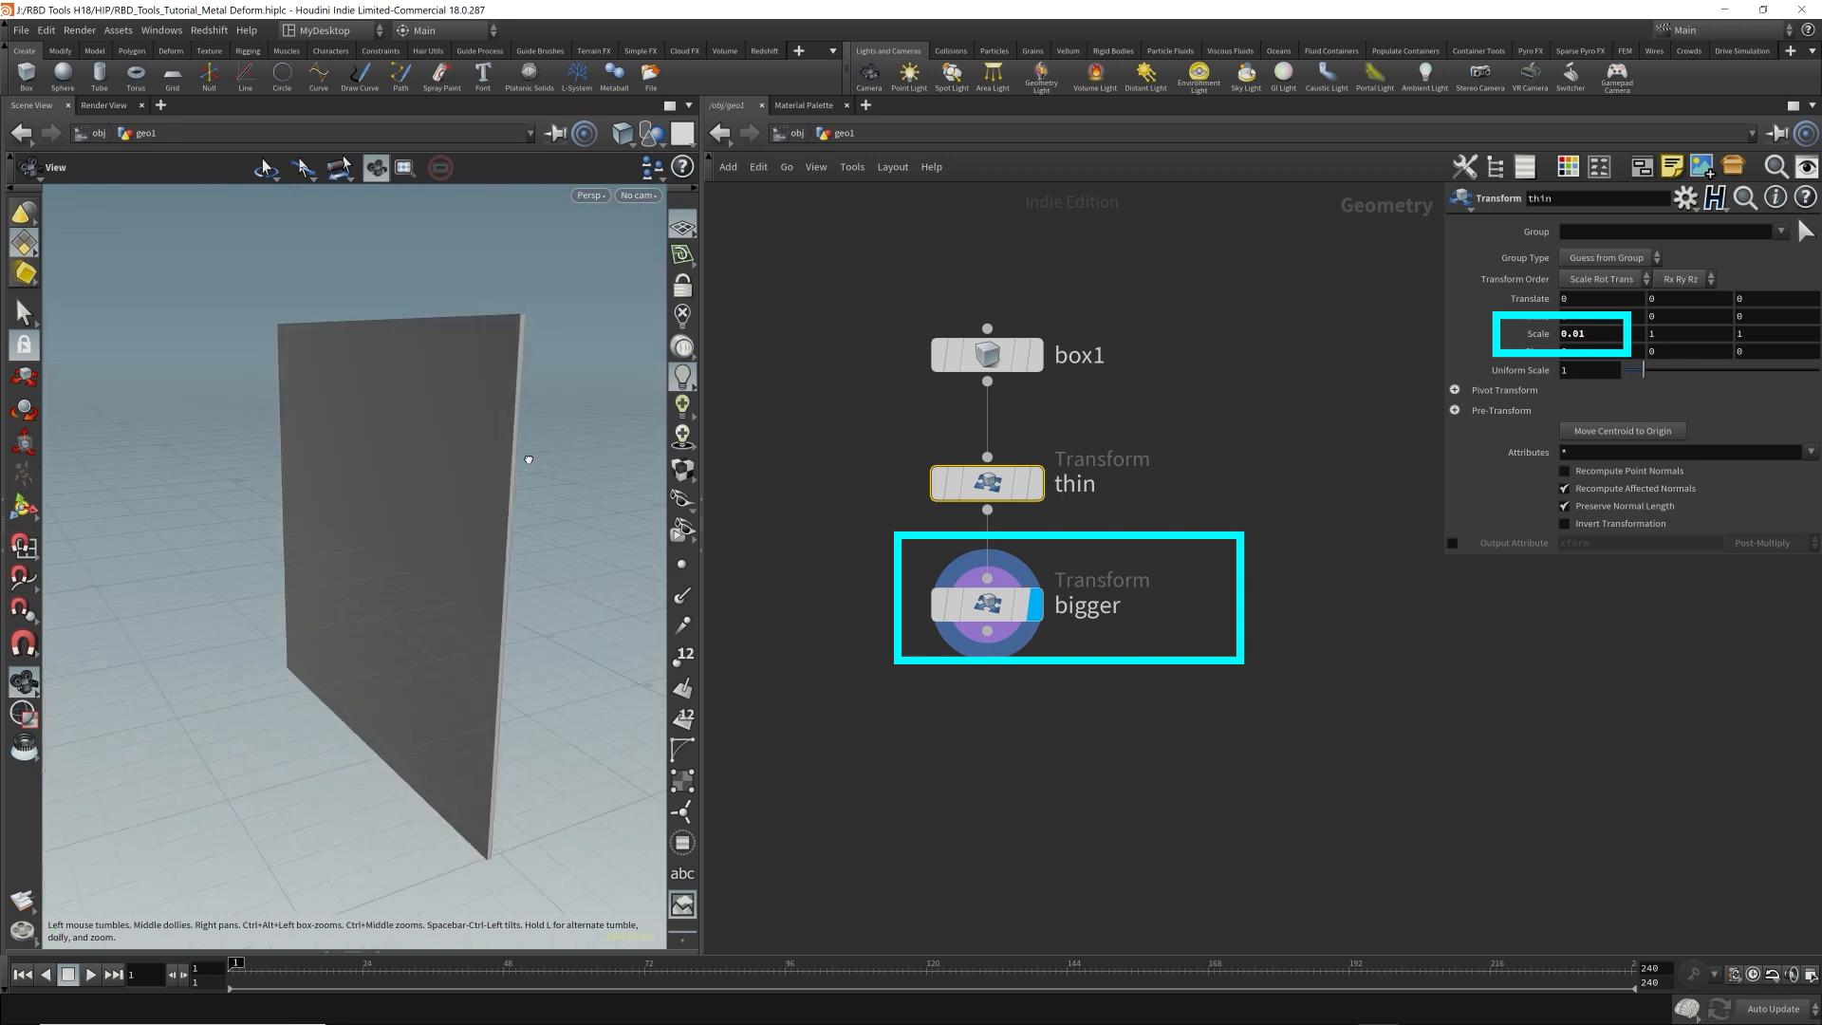
drag(427, 618, 313, 570)
Move the box node aside, add a Grid node above the transforms, and display the grid.
drag(969, 355, 799, 361)
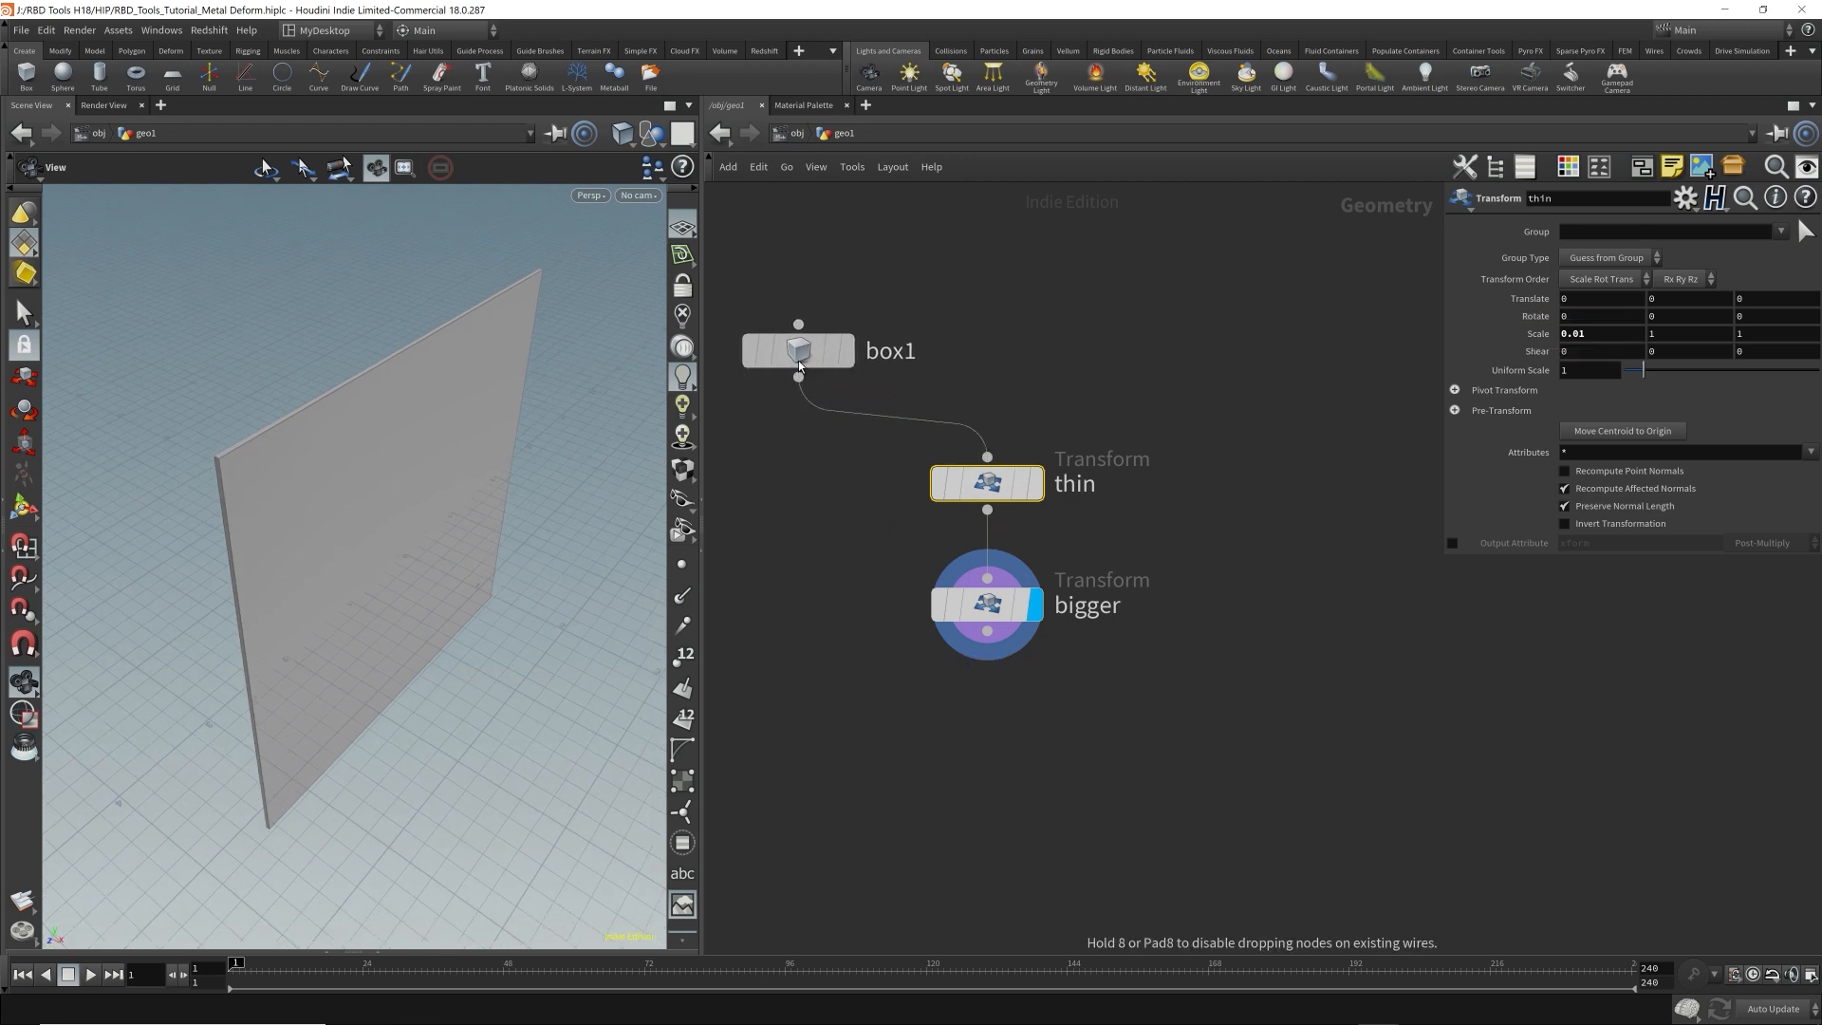
key(Tab)
text(sphere)
key(Return)
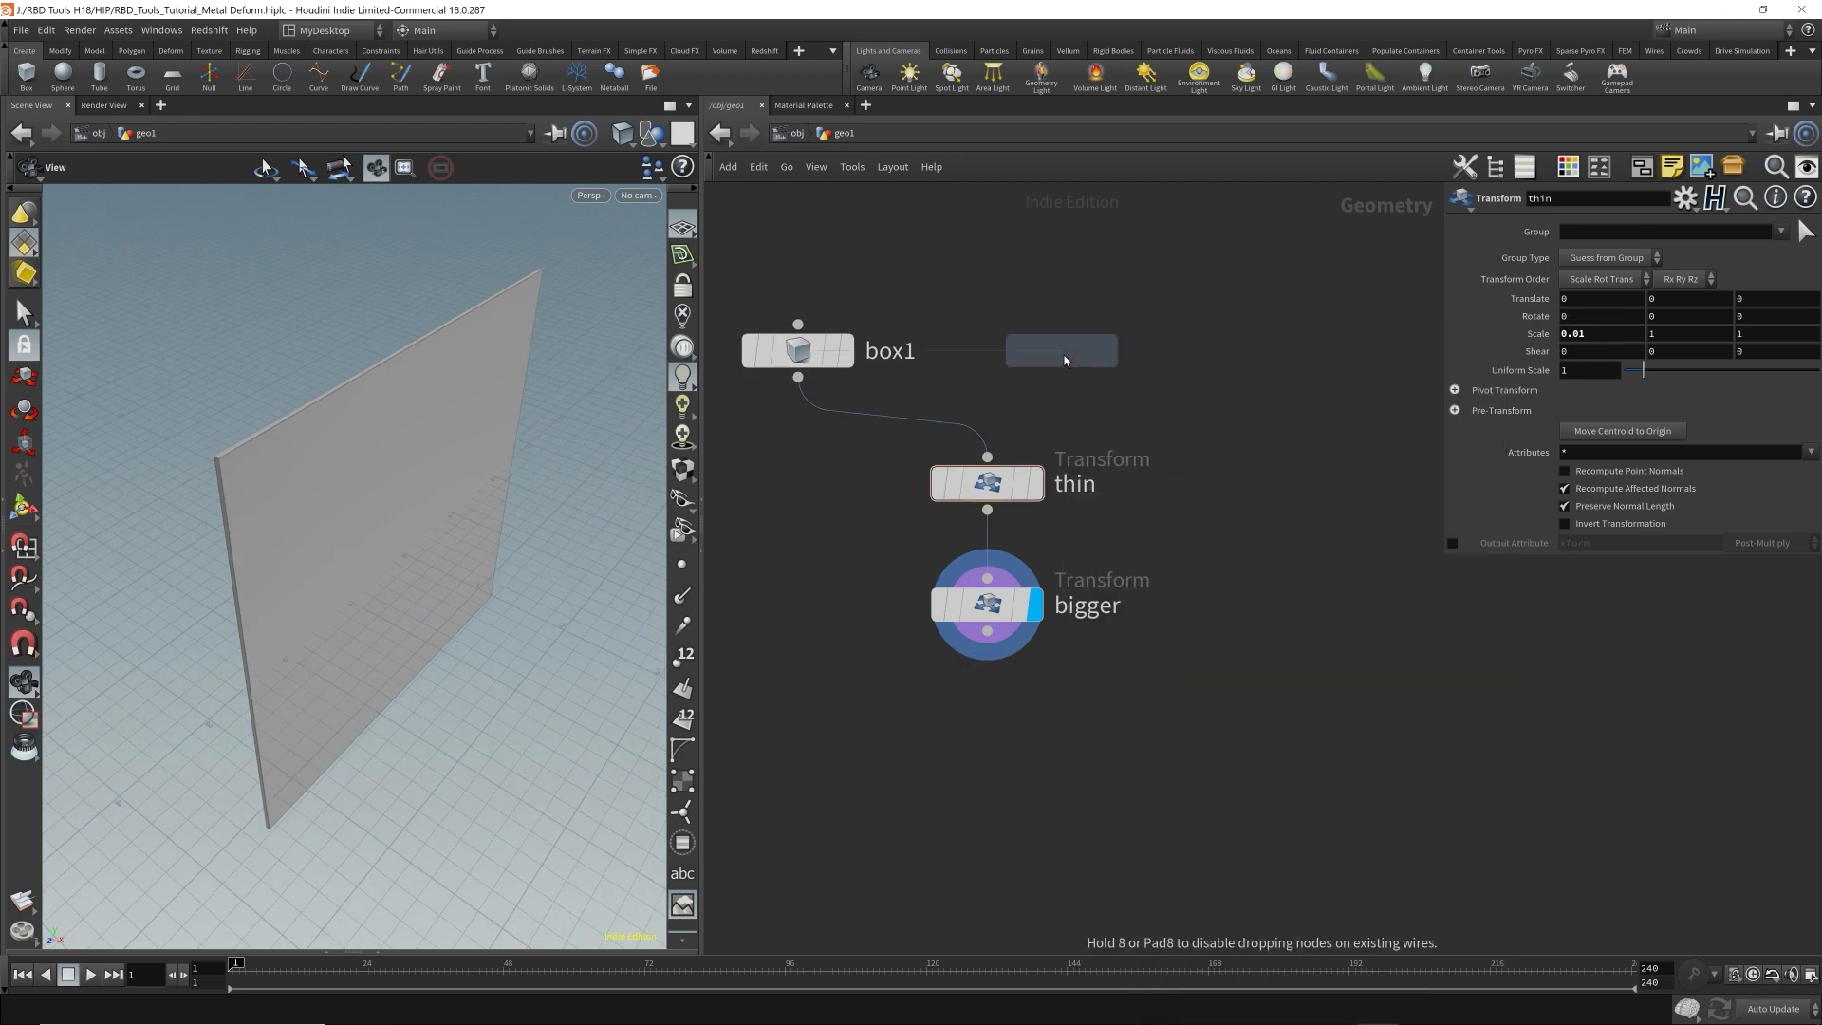
click(1091, 291)
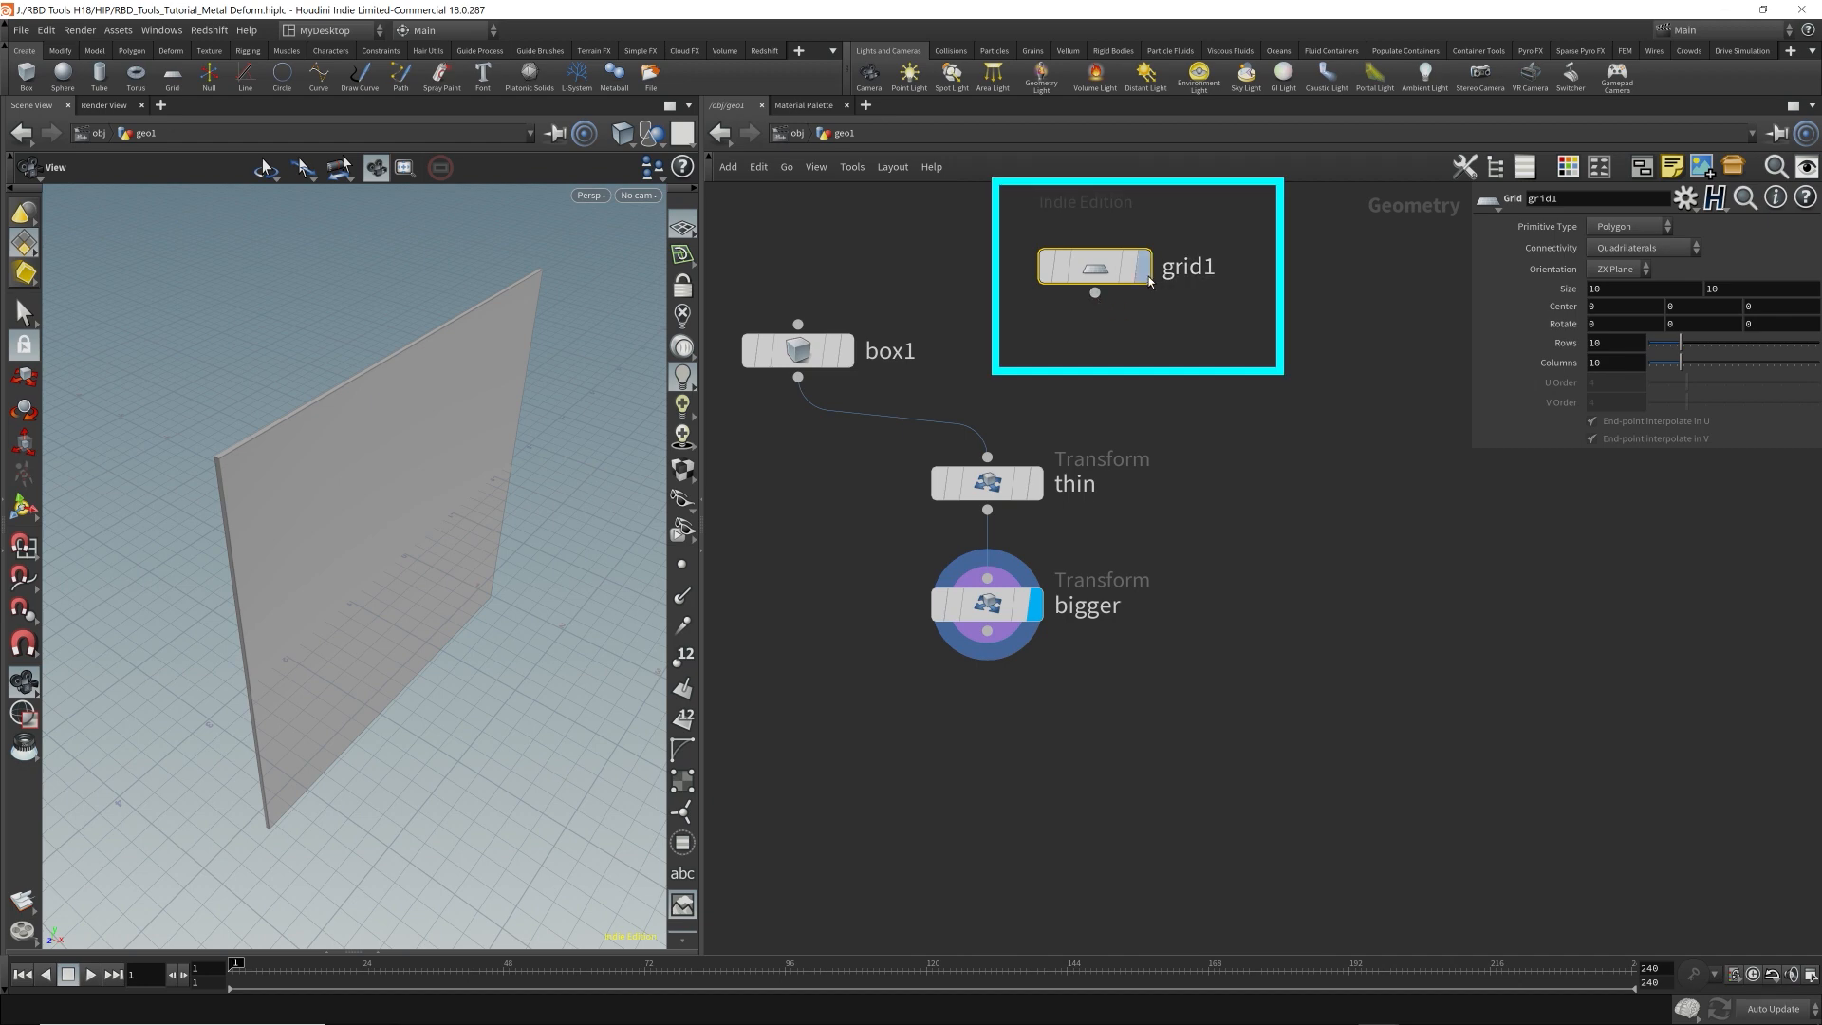
click(1047, 665)
click(1145, 283)
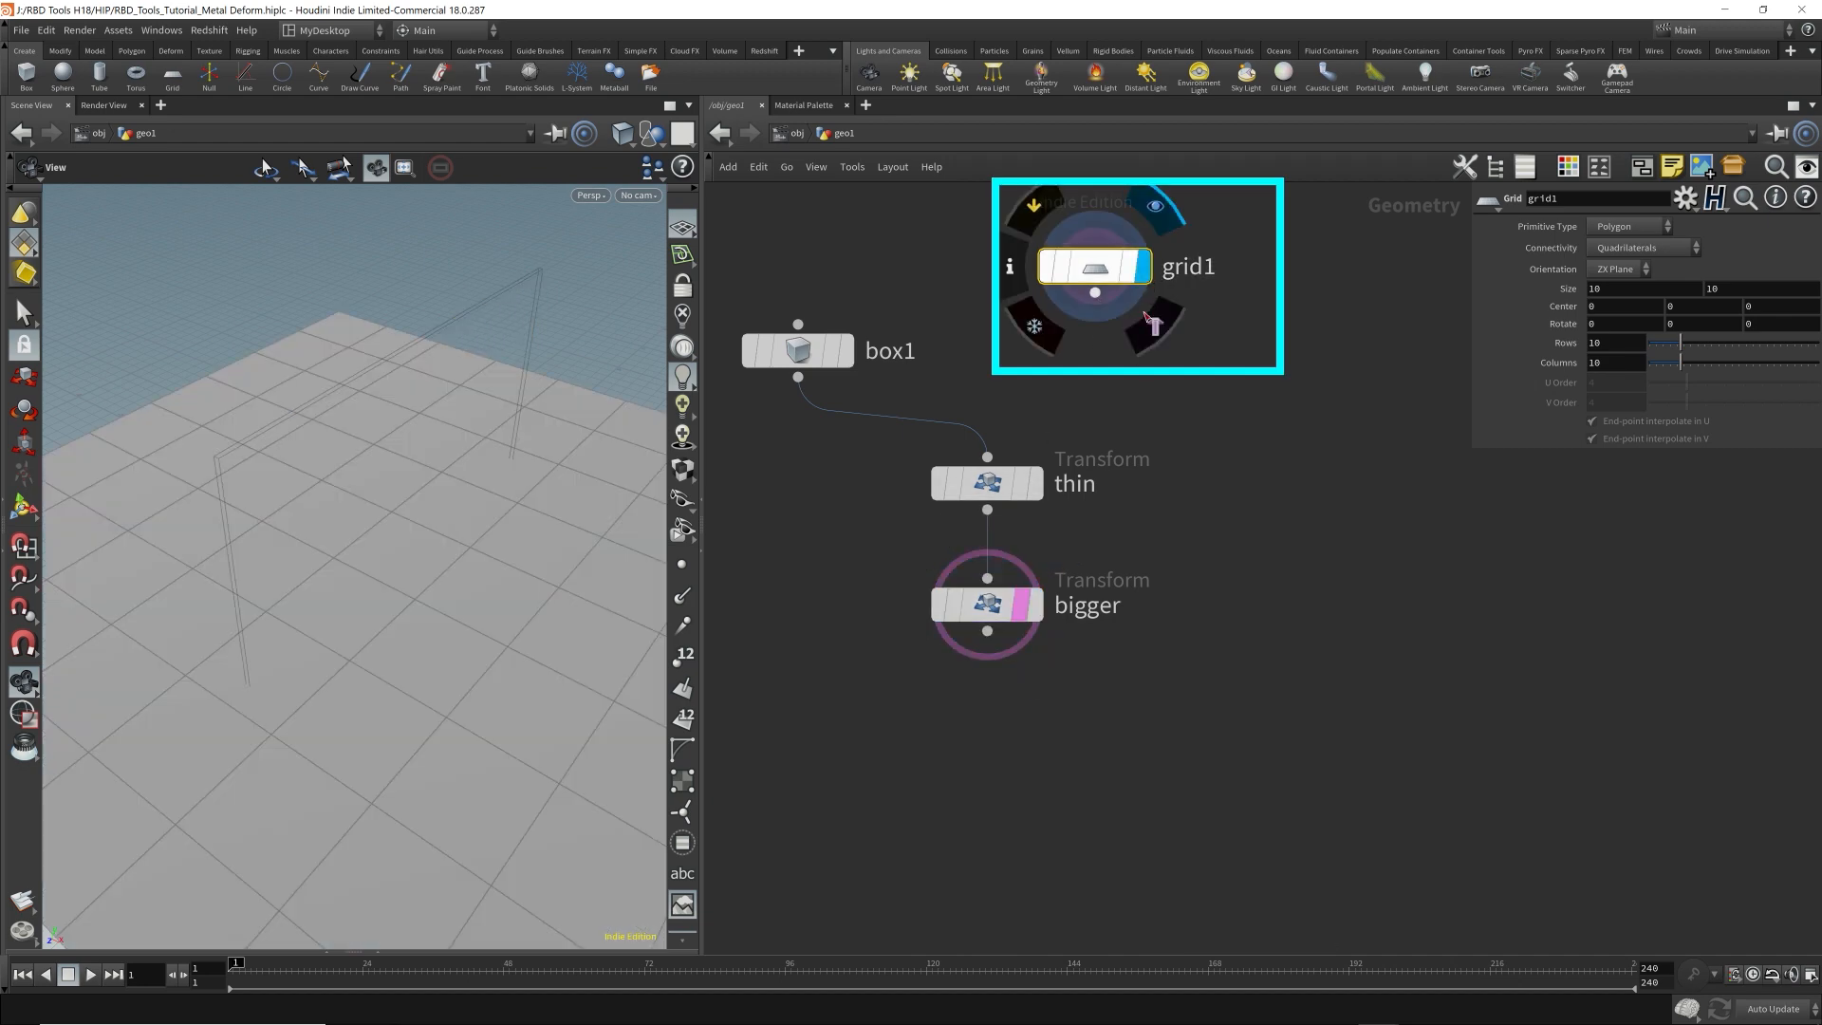
Connect a Transform node below the grid.
click(1095, 293)
click(1118, 342)
text(trans)
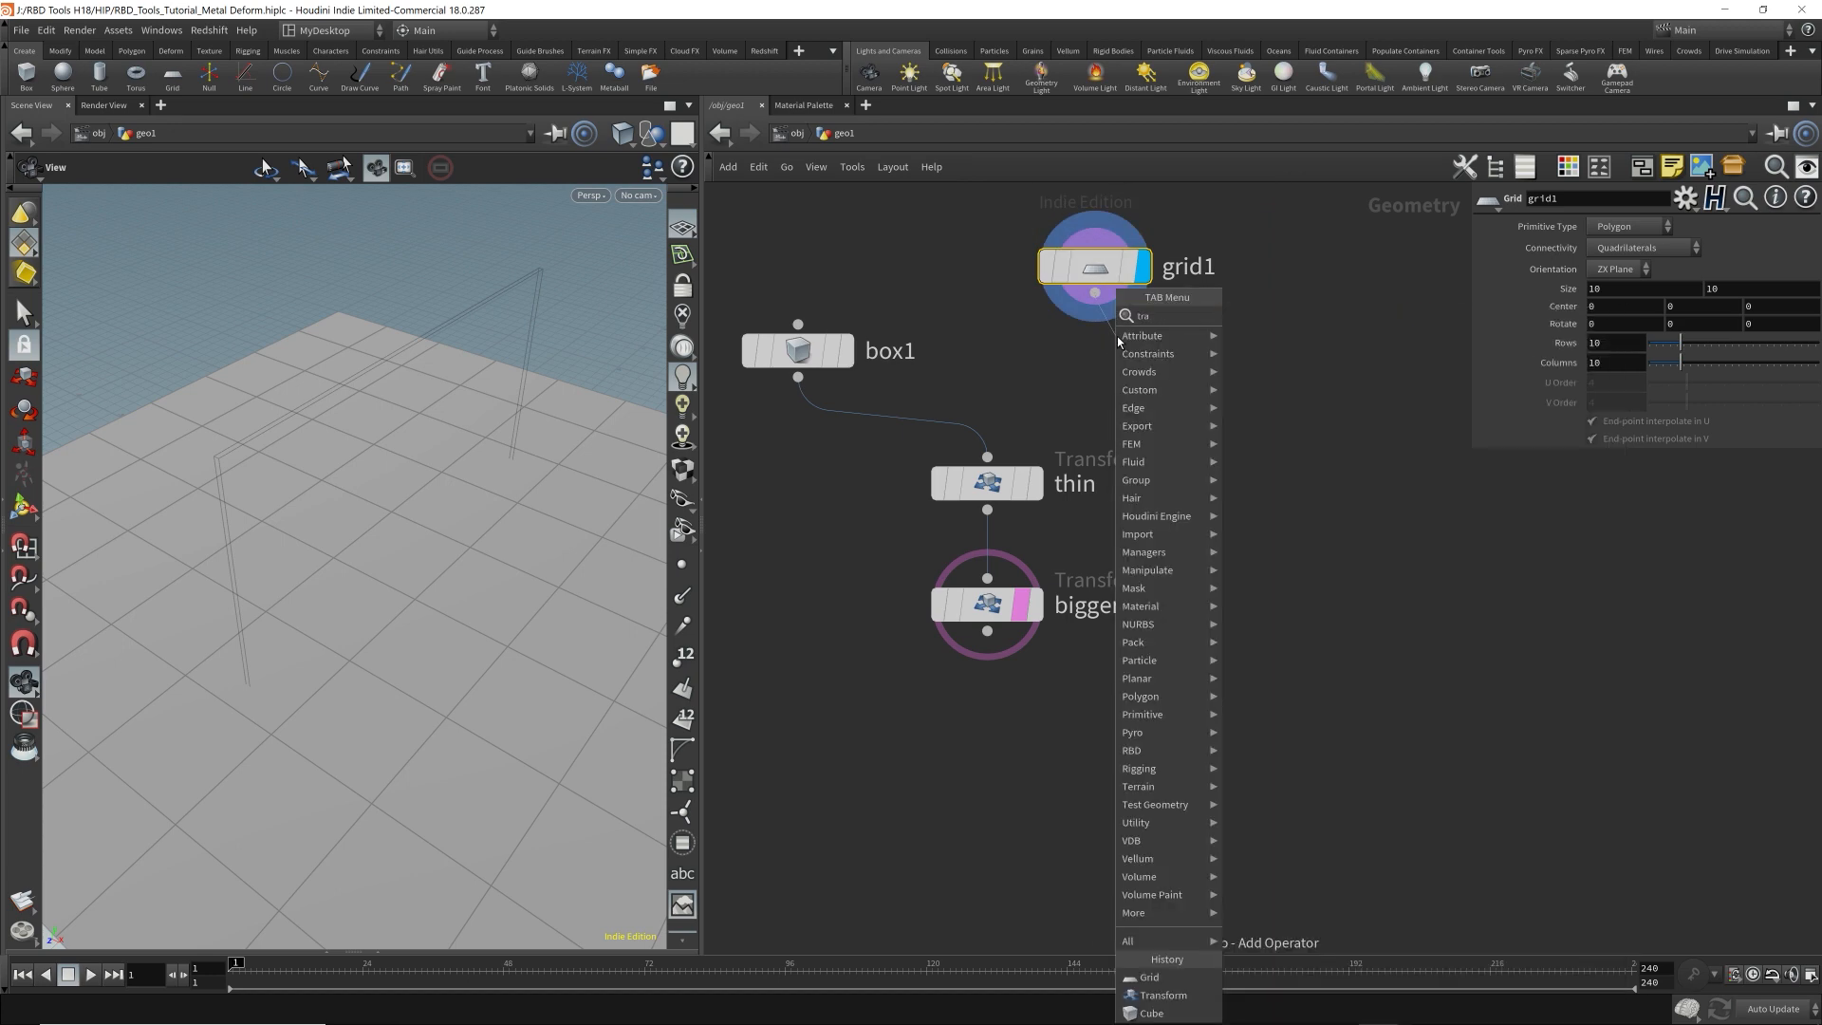
key(Return)
drag(1120, 387, 1101, 384)
scroll(1196, 390, down, 1)
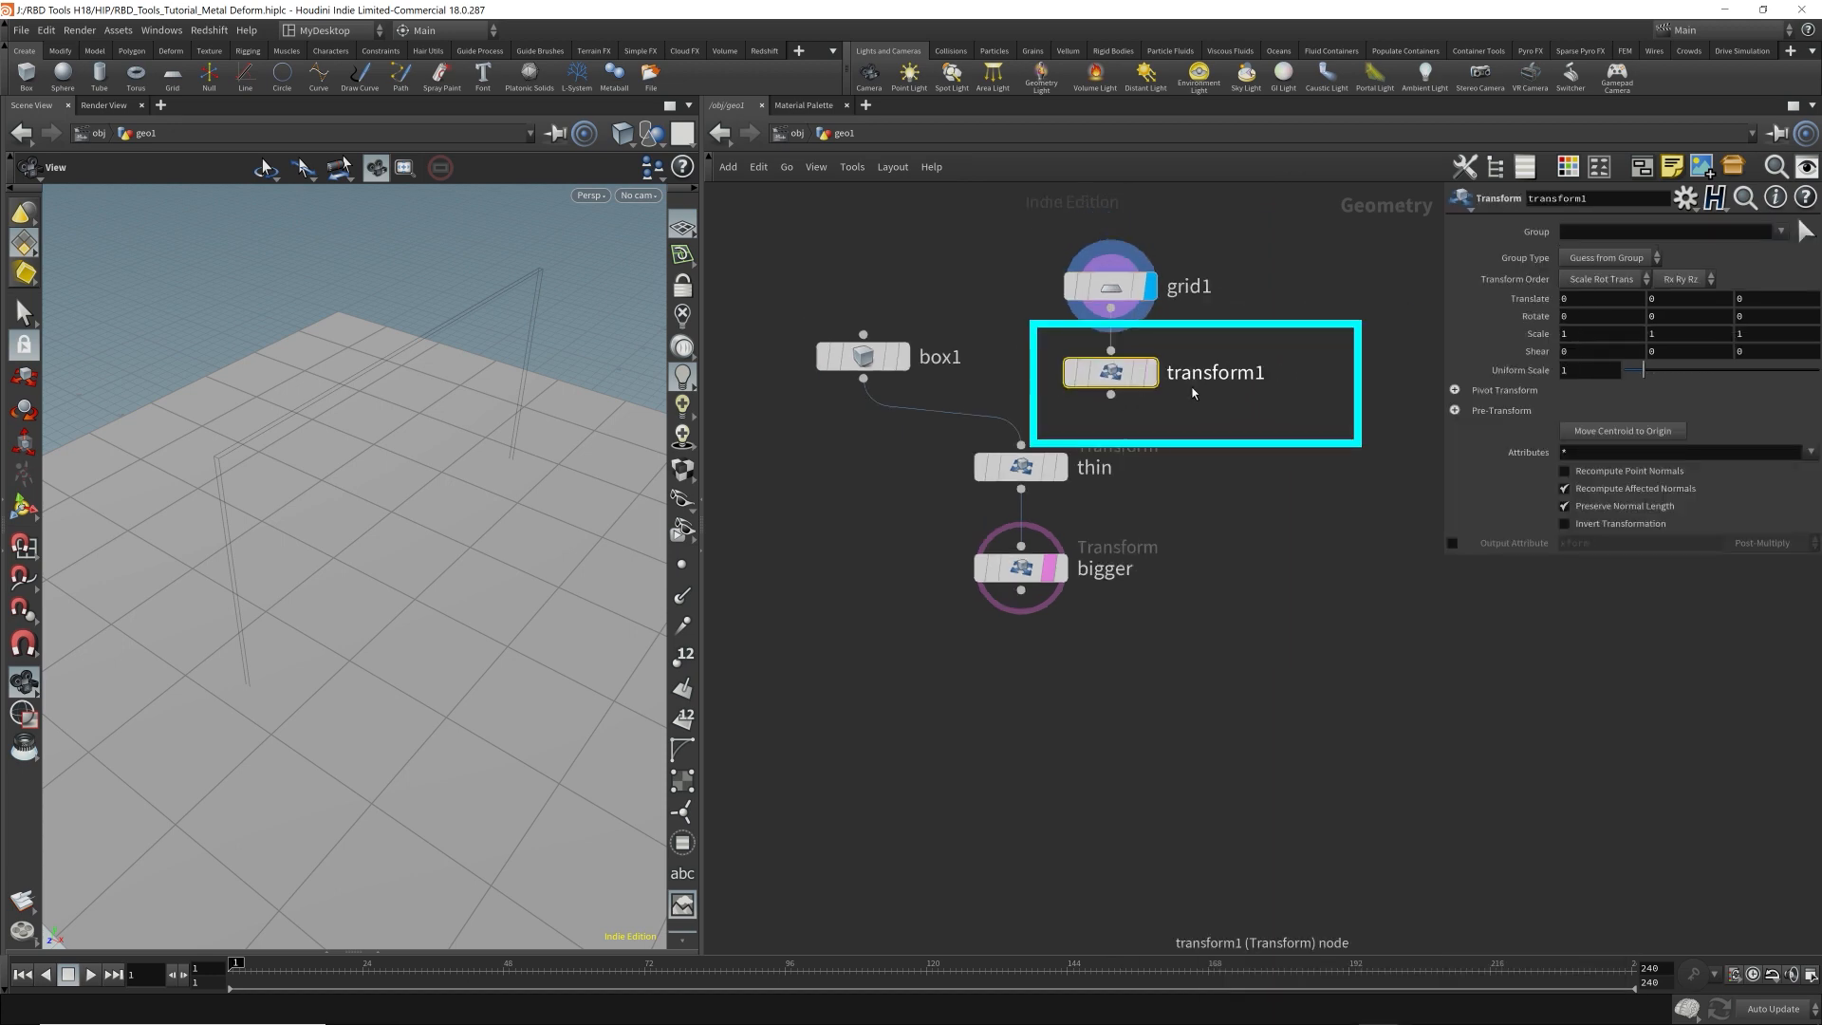
Move the grid and its transform clear of the box chain and display the transform's output.
middle_drag(1191, 394, 1113, 535)
mouse_move(1188, 573)
mouse_down()
mouse_move(983, 411)
mouse_move(1184, 265)
mouse_move(1121, 259)
mouse_up()
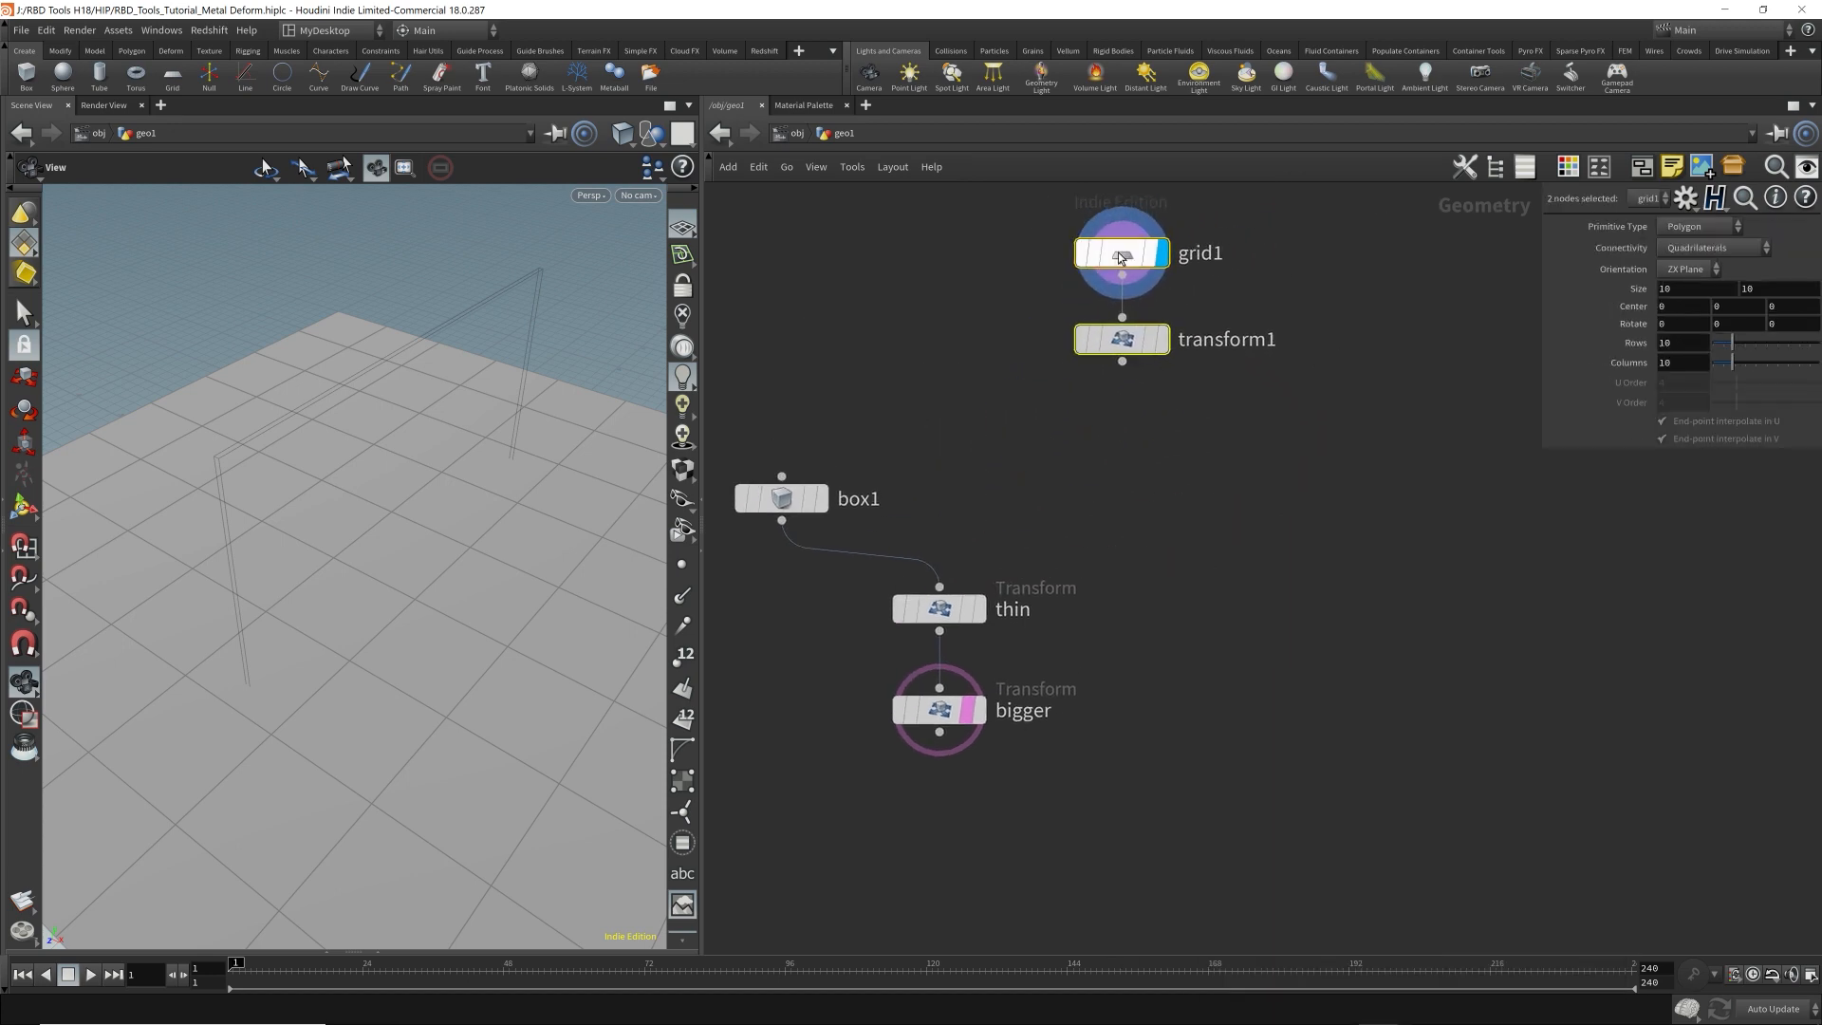
click(1175, 358)
click(1163, 339)
click(1124, 340)
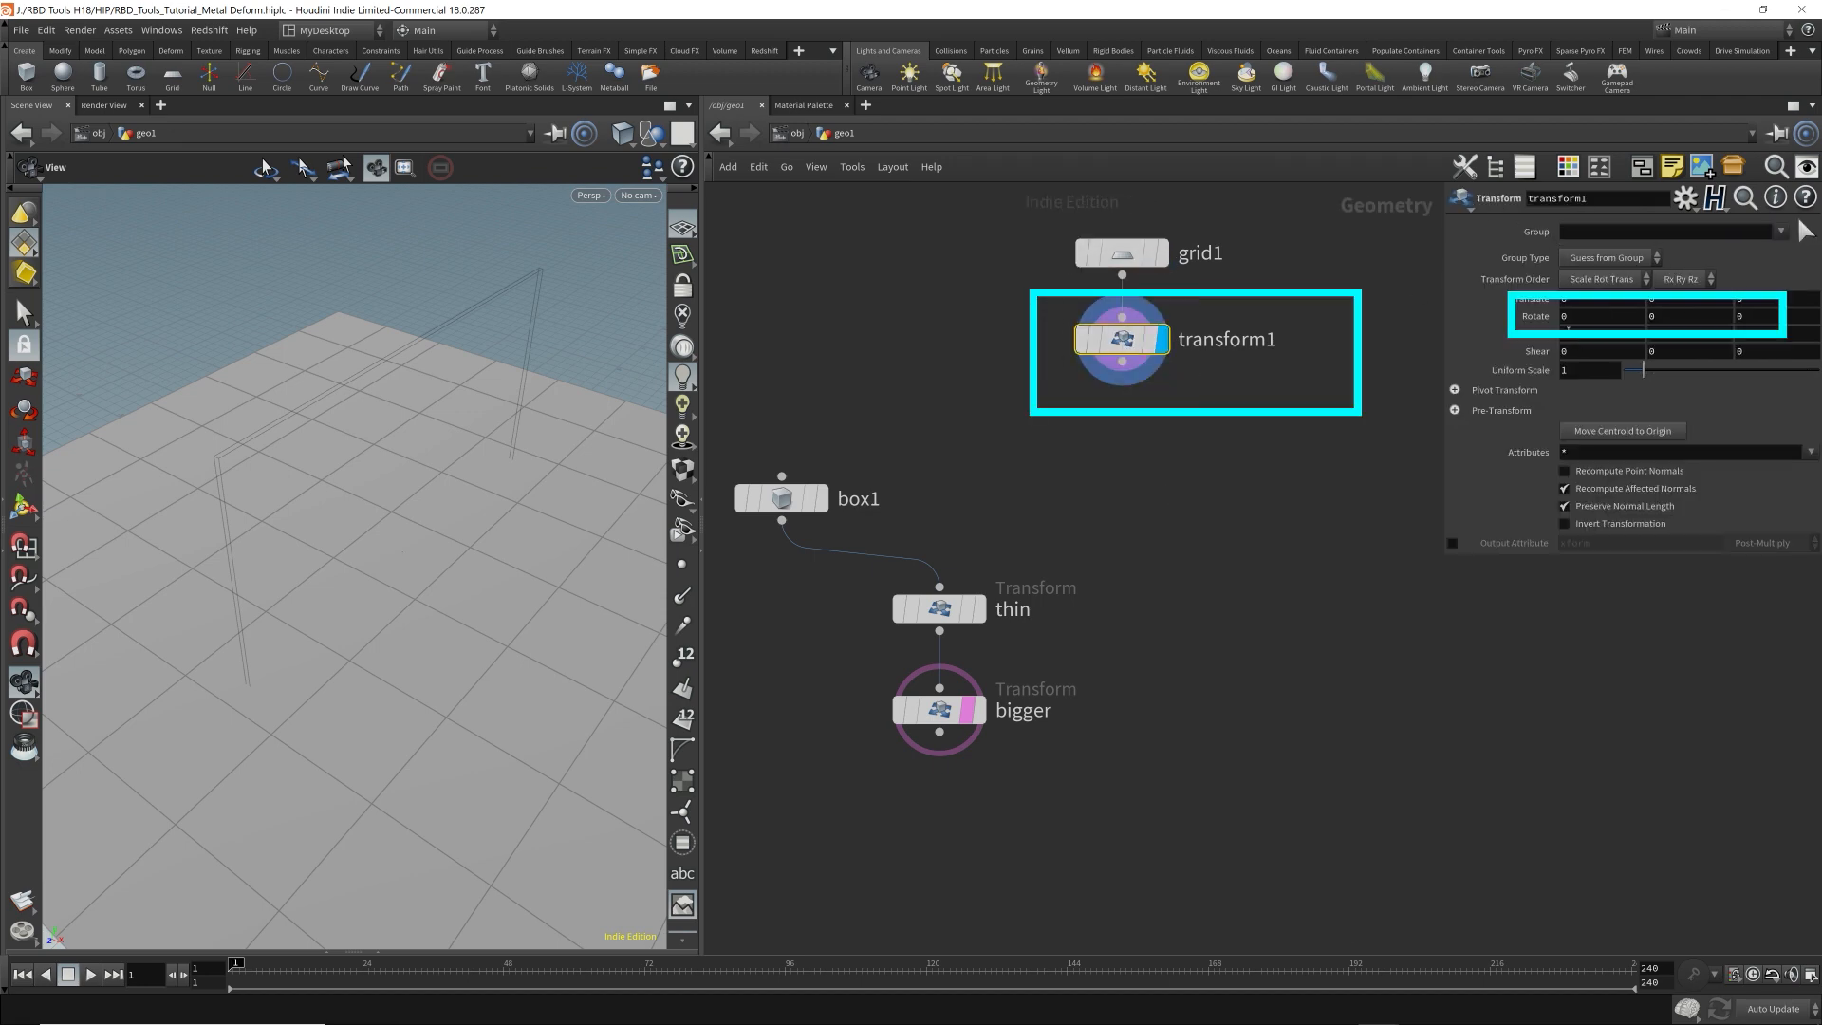
Try rotating the grid 90 degrees about the X axis.
click(1579, 317)
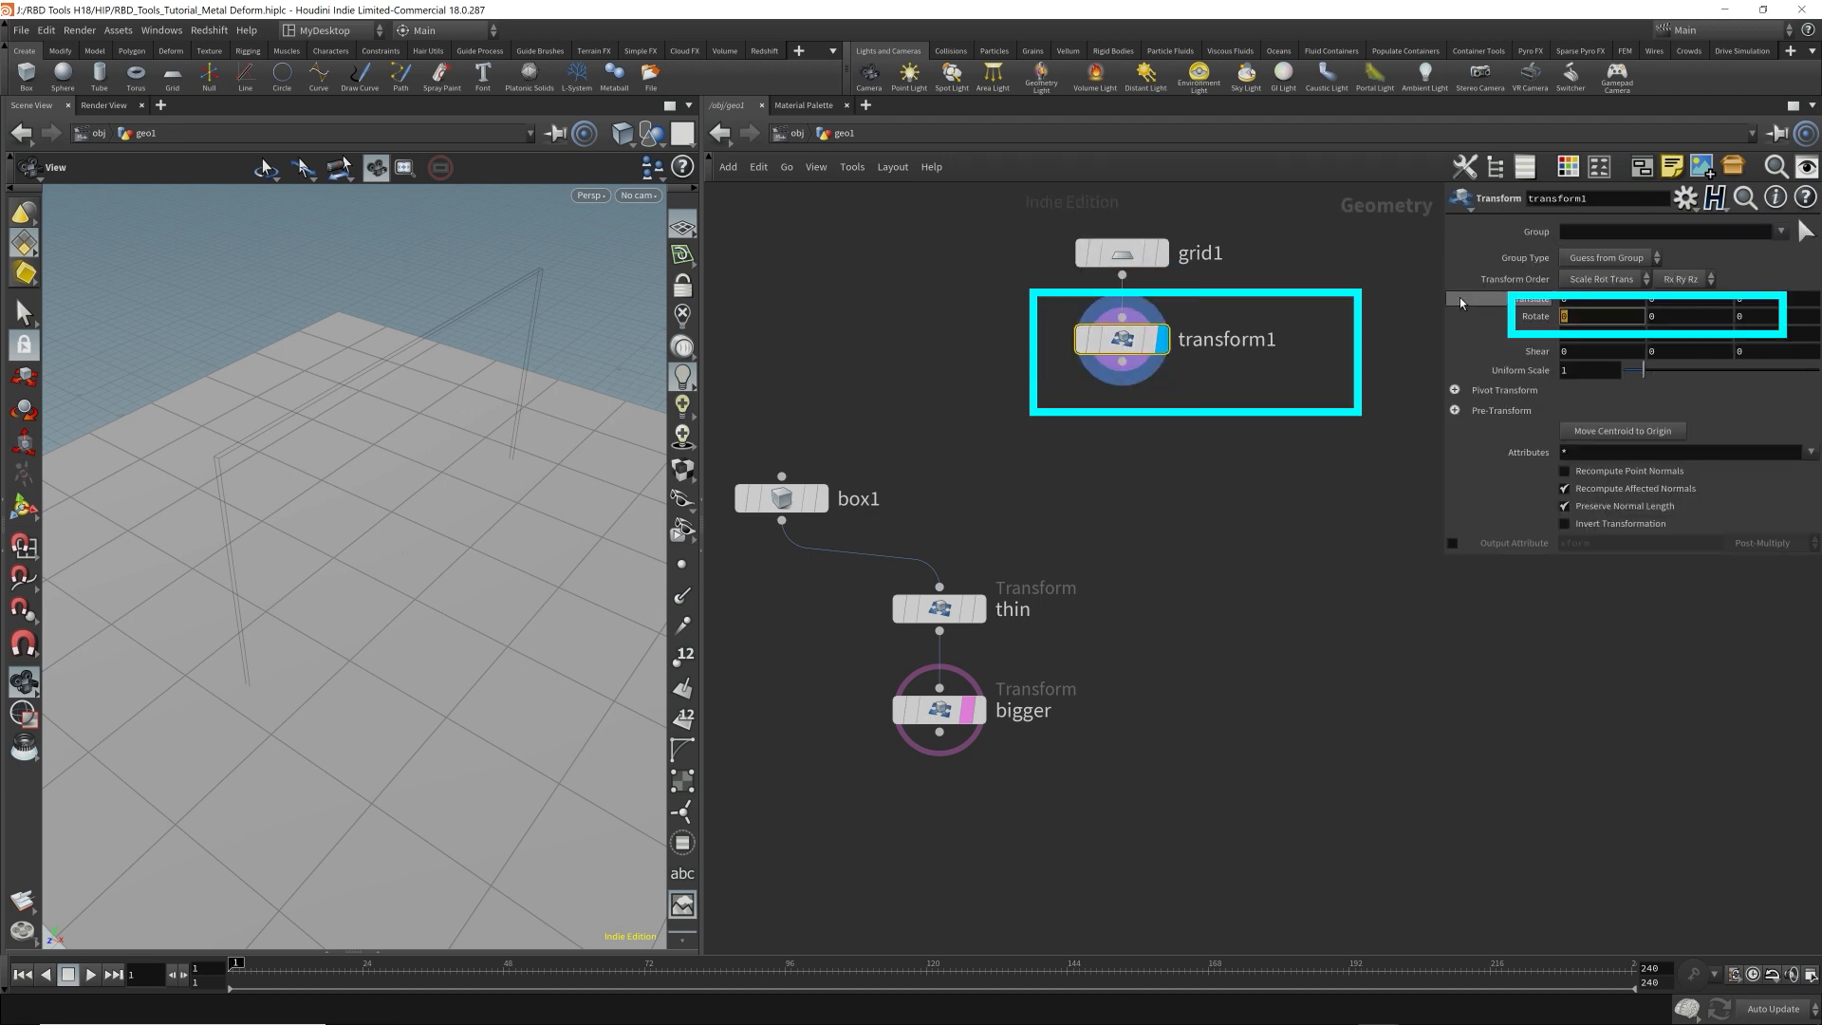
text(90)
key(Return)
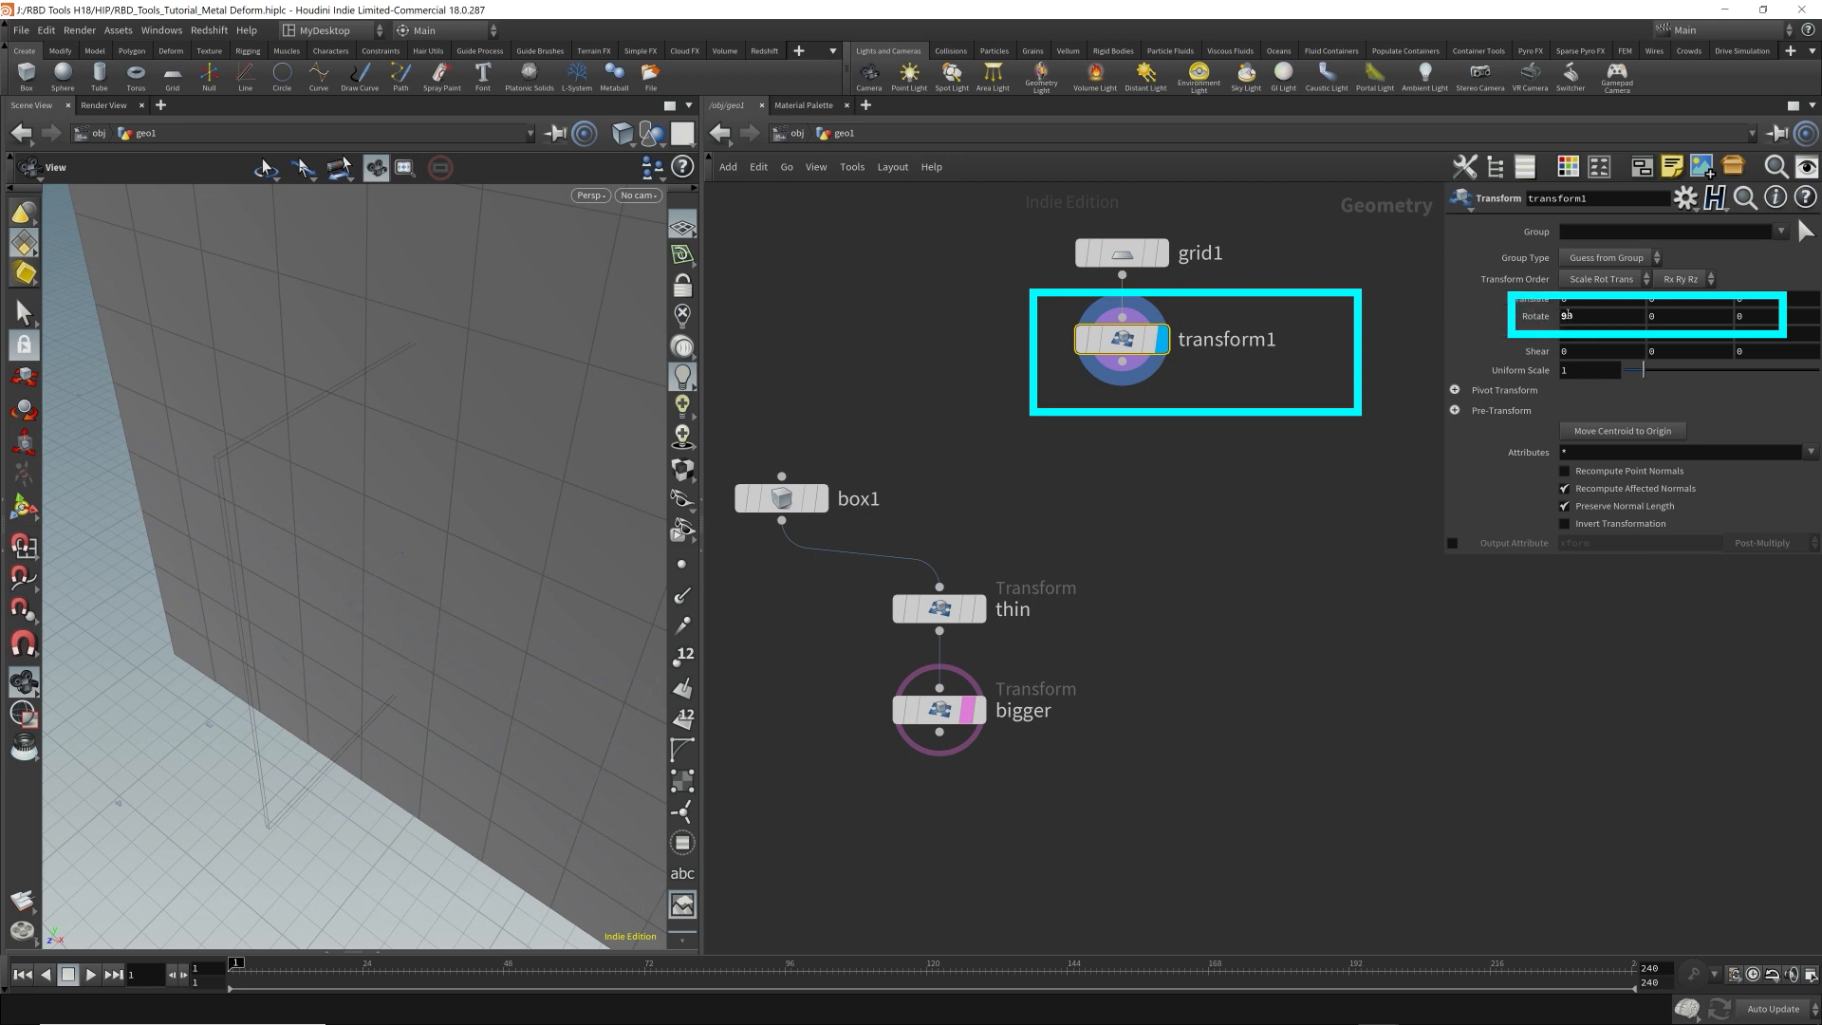
Set the Z rotation of the grid's transform to -90 degrees to stand the grid parallel to the plate.
key(Tab)
key(Tab)
text(90)
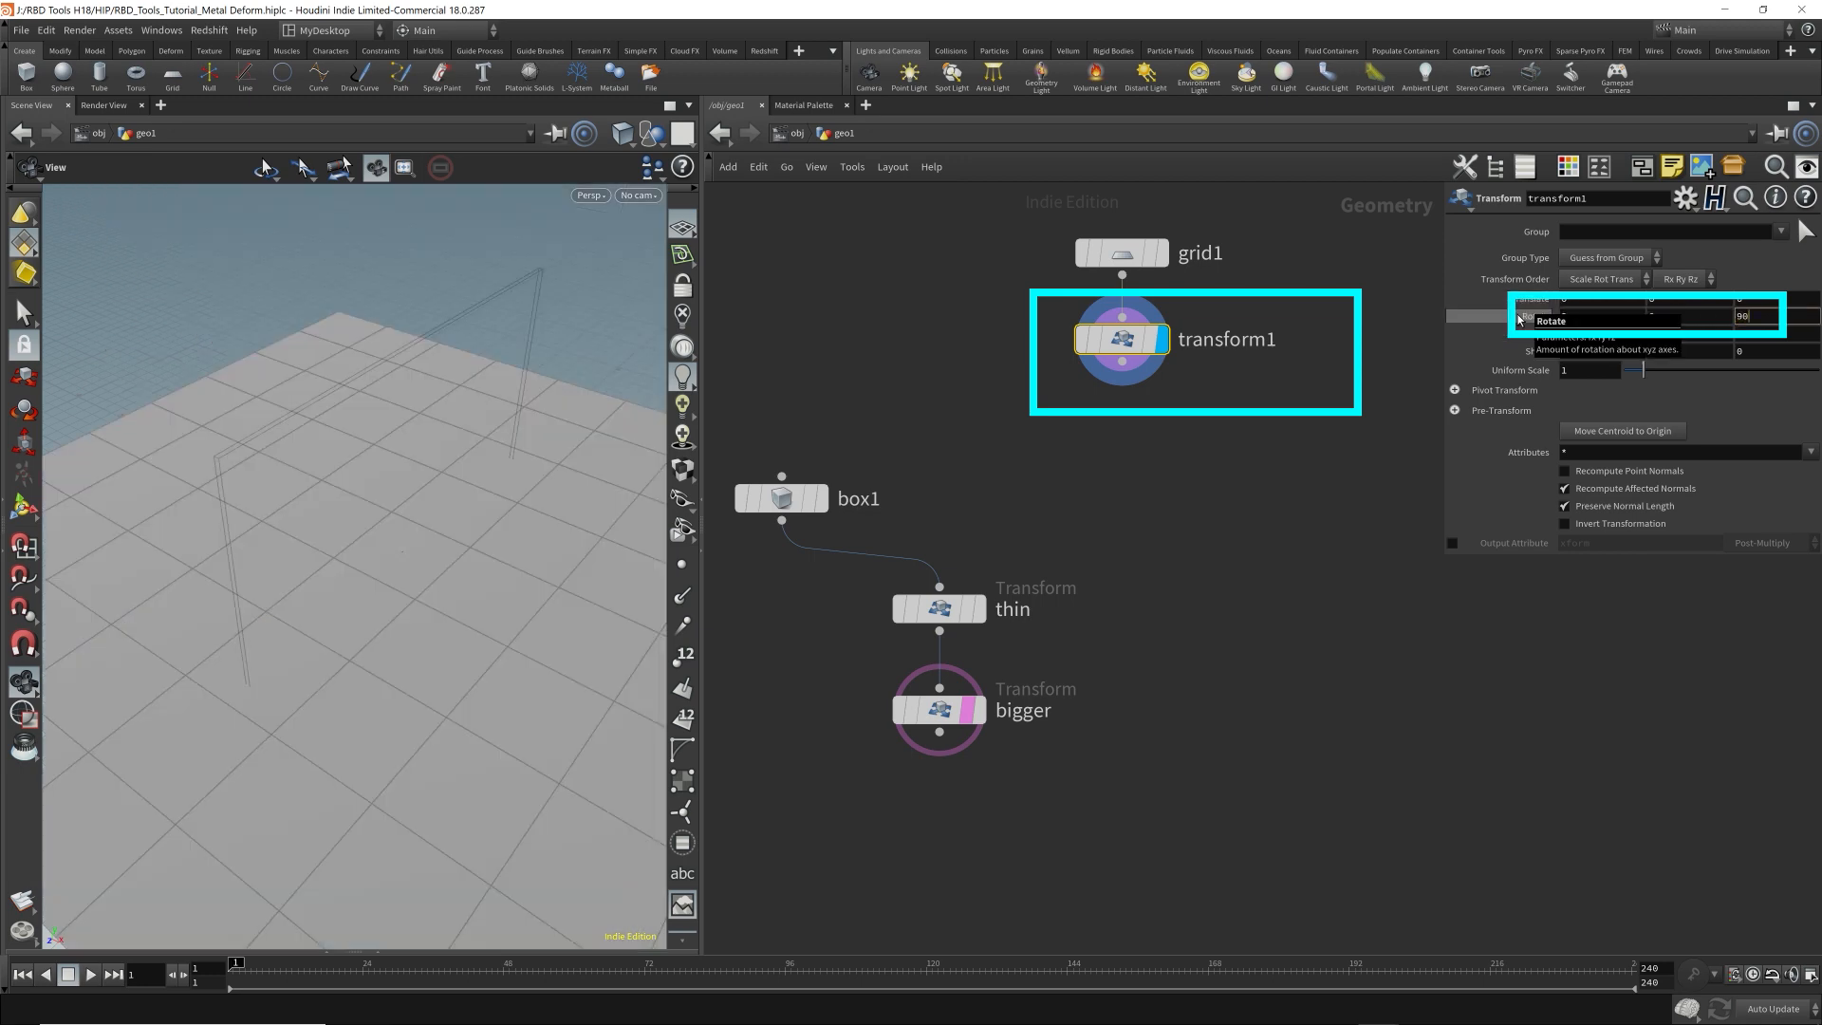
key(Return)
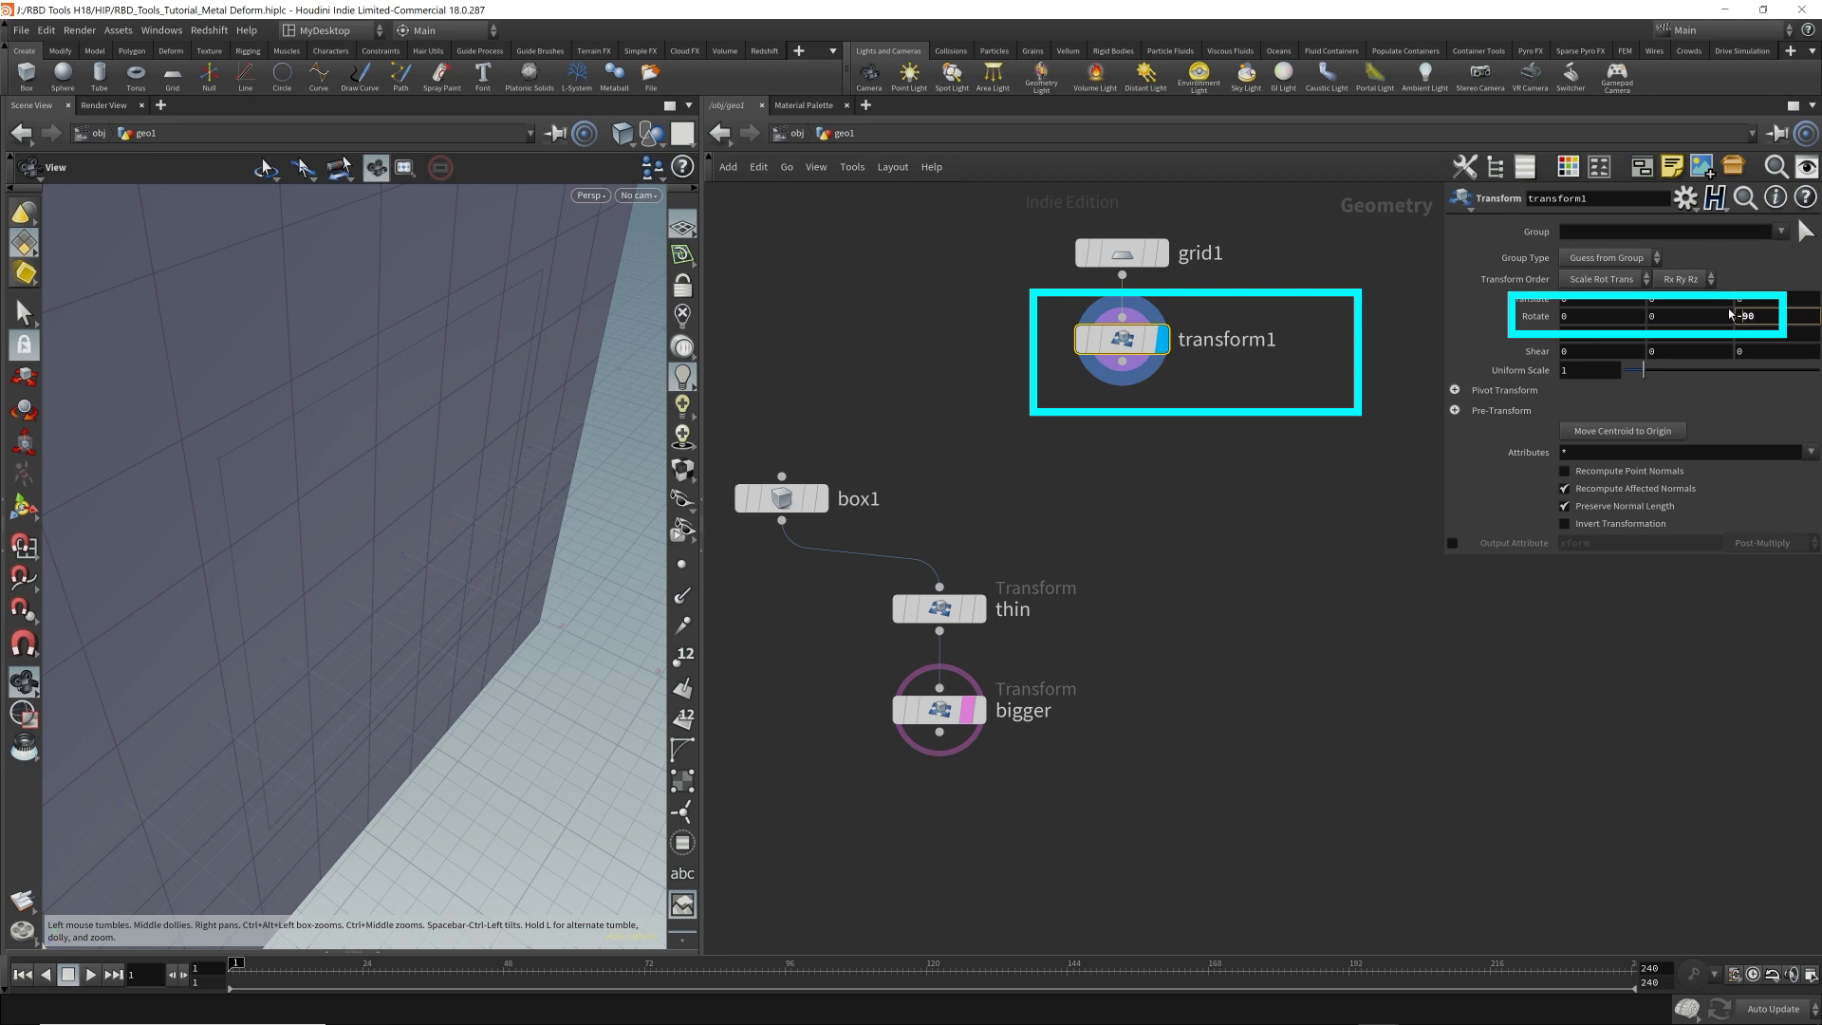
key(Return)
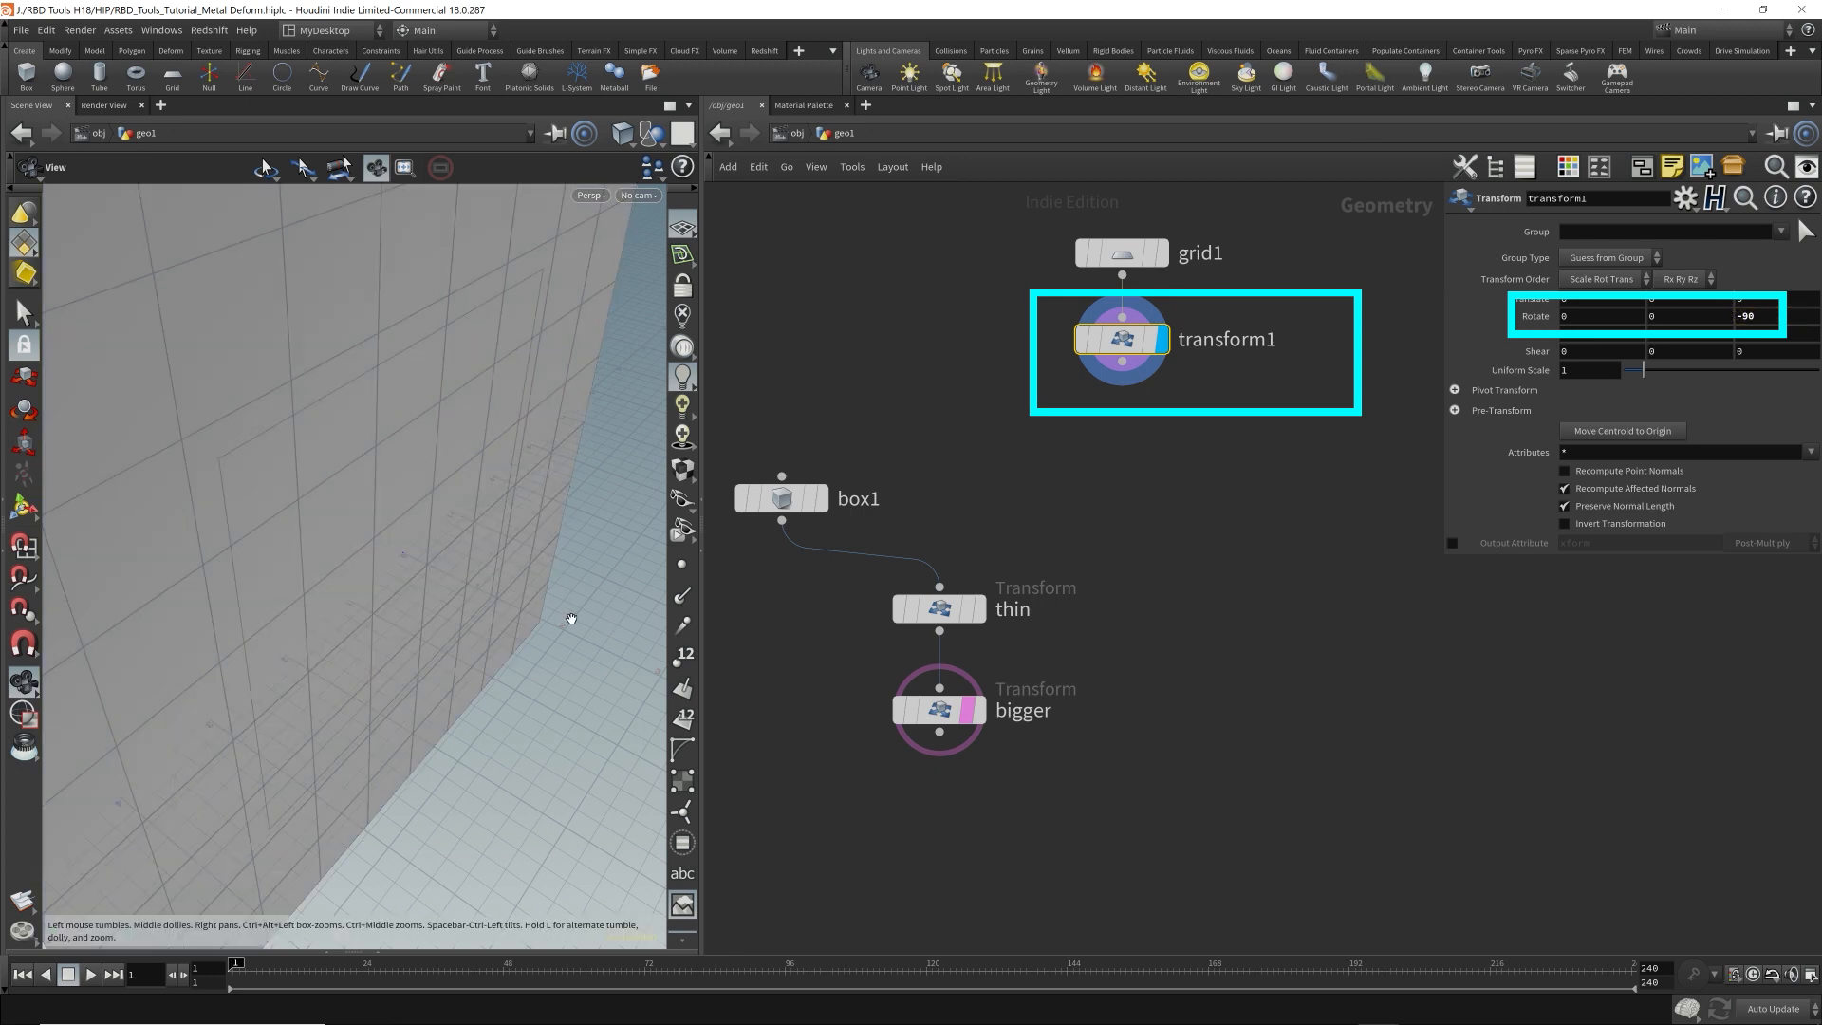
drag(572, 619, 500, 537)
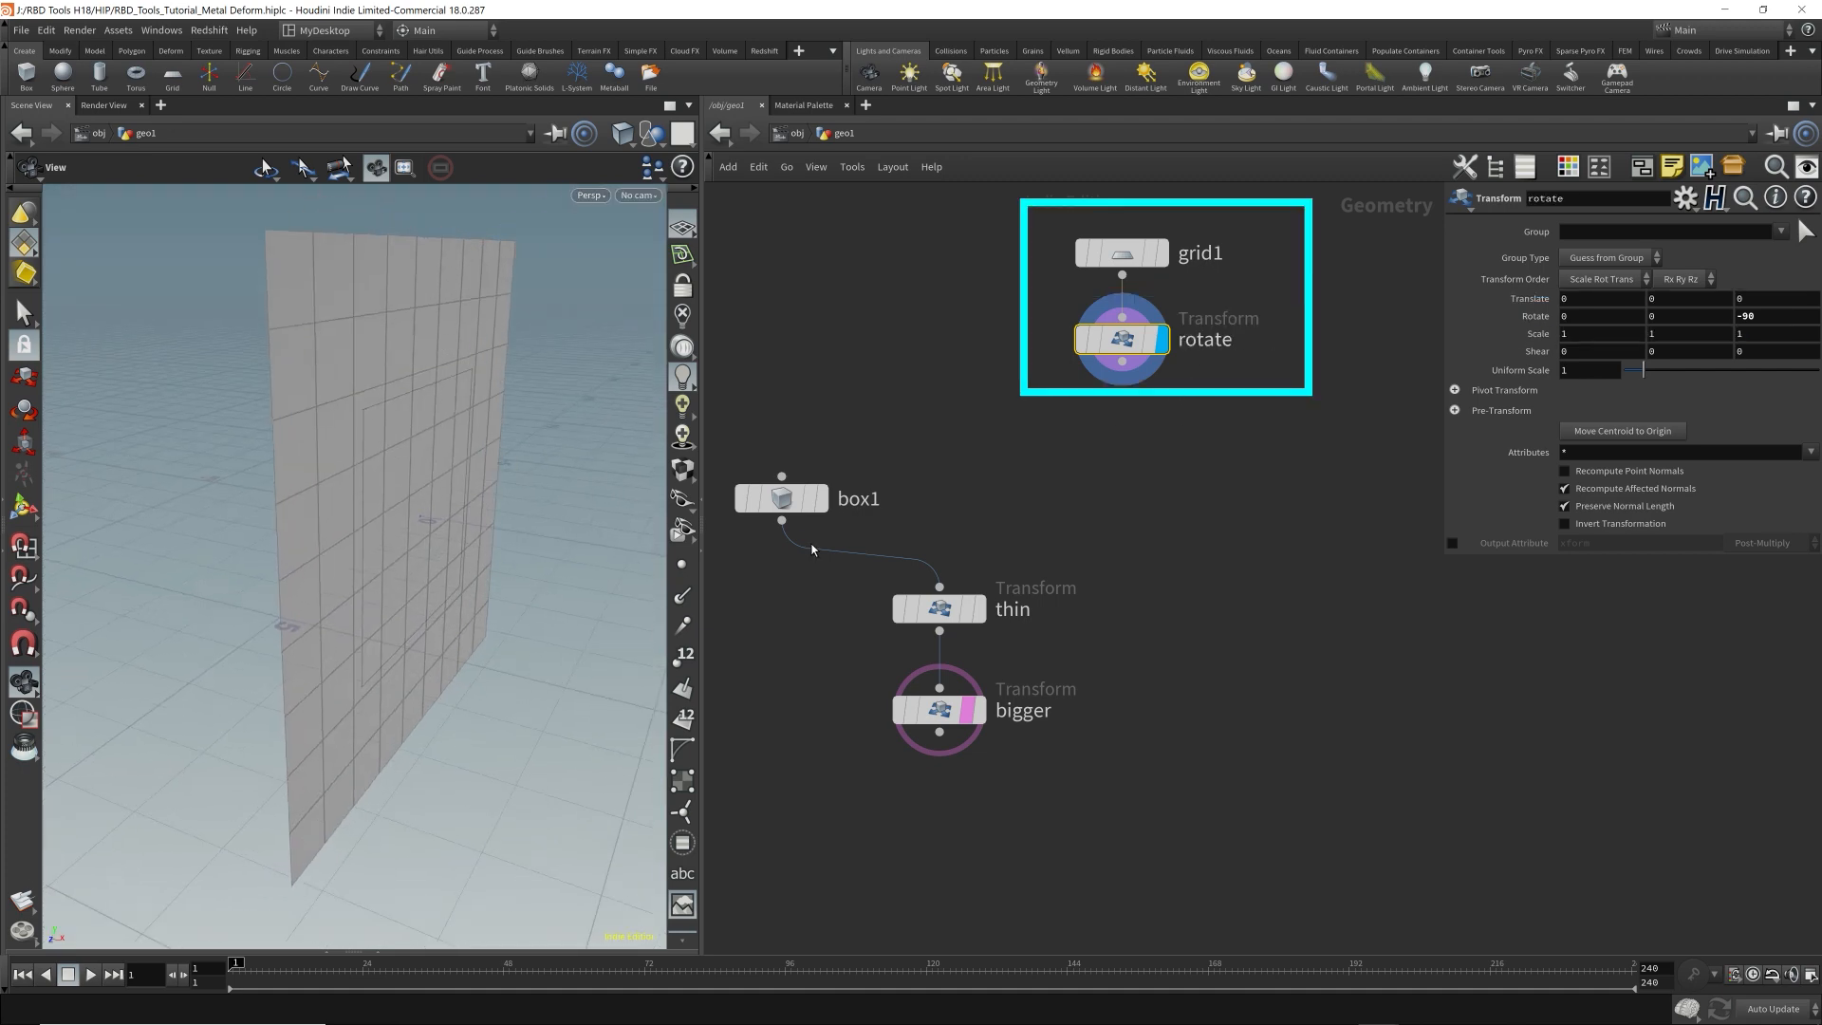
Line up the box node above thin and place the grid and rotate nodes beside the box chain.
drag(789, 498, 948, 504)
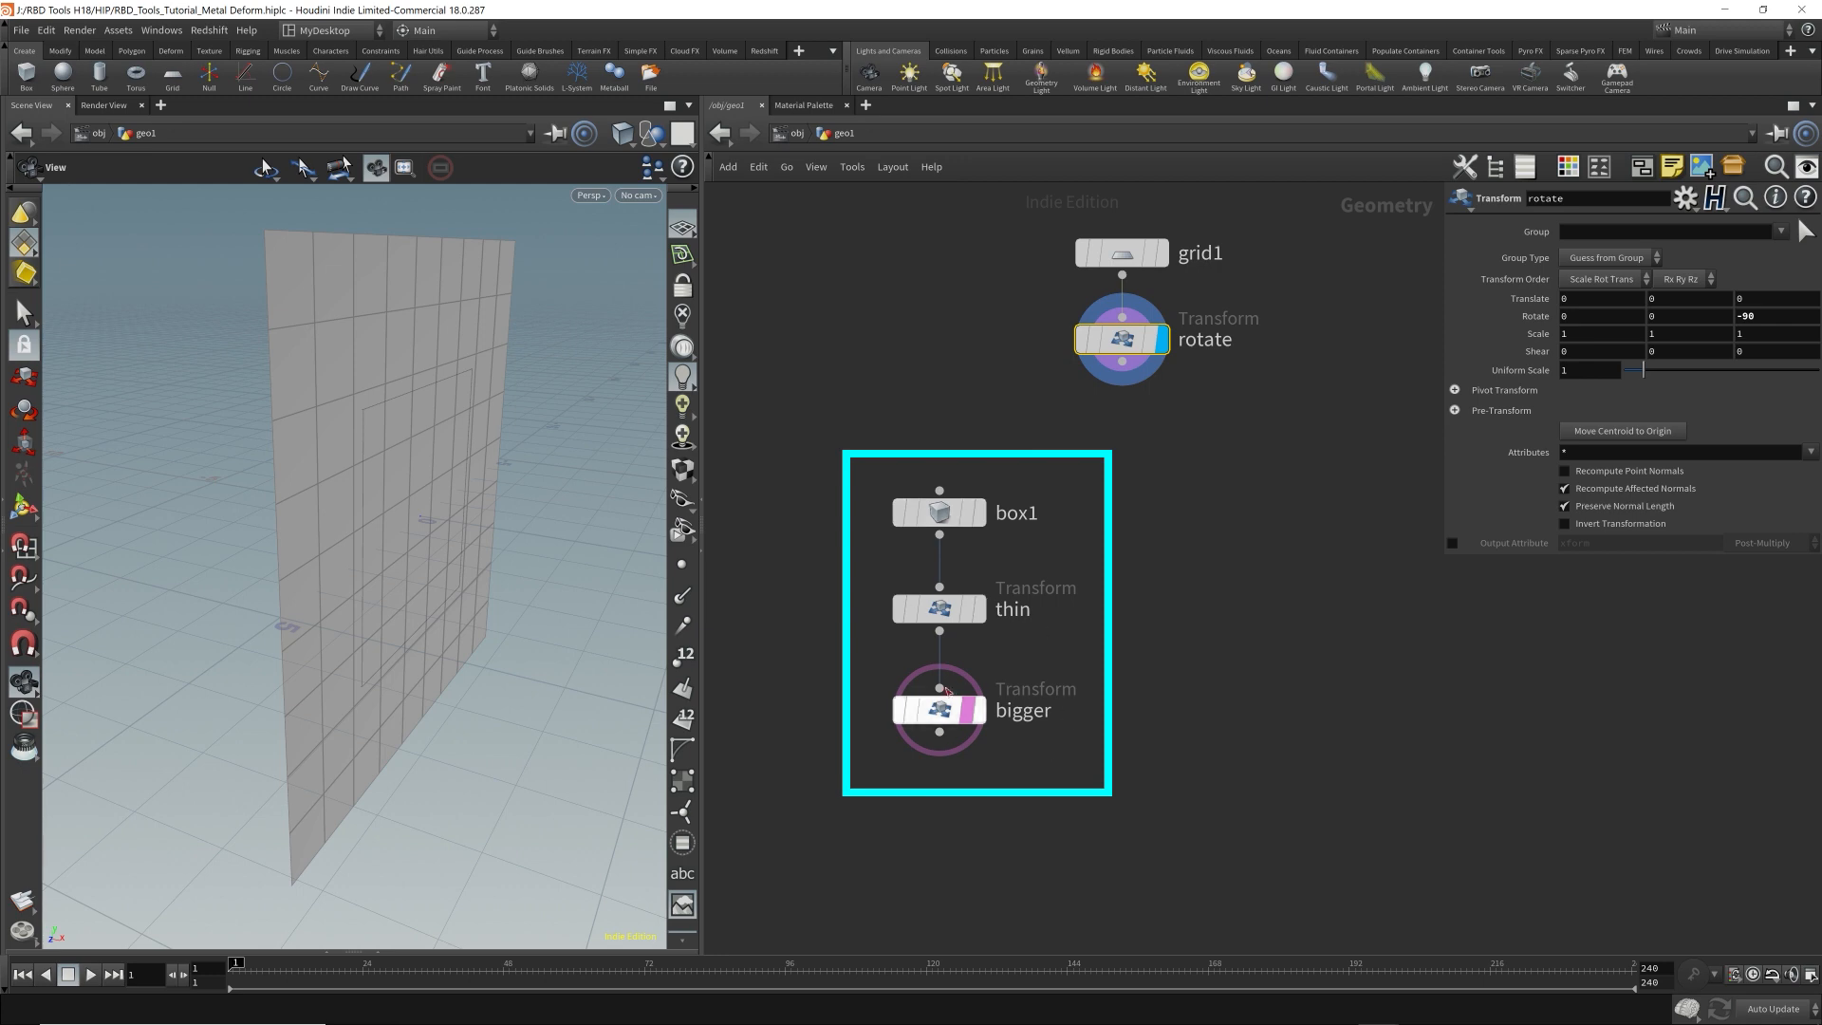
drag(1039, 195, 1220, 406)
drag(1143, 359, 1203, 729)
drag(1114, 548, 1335, 804)
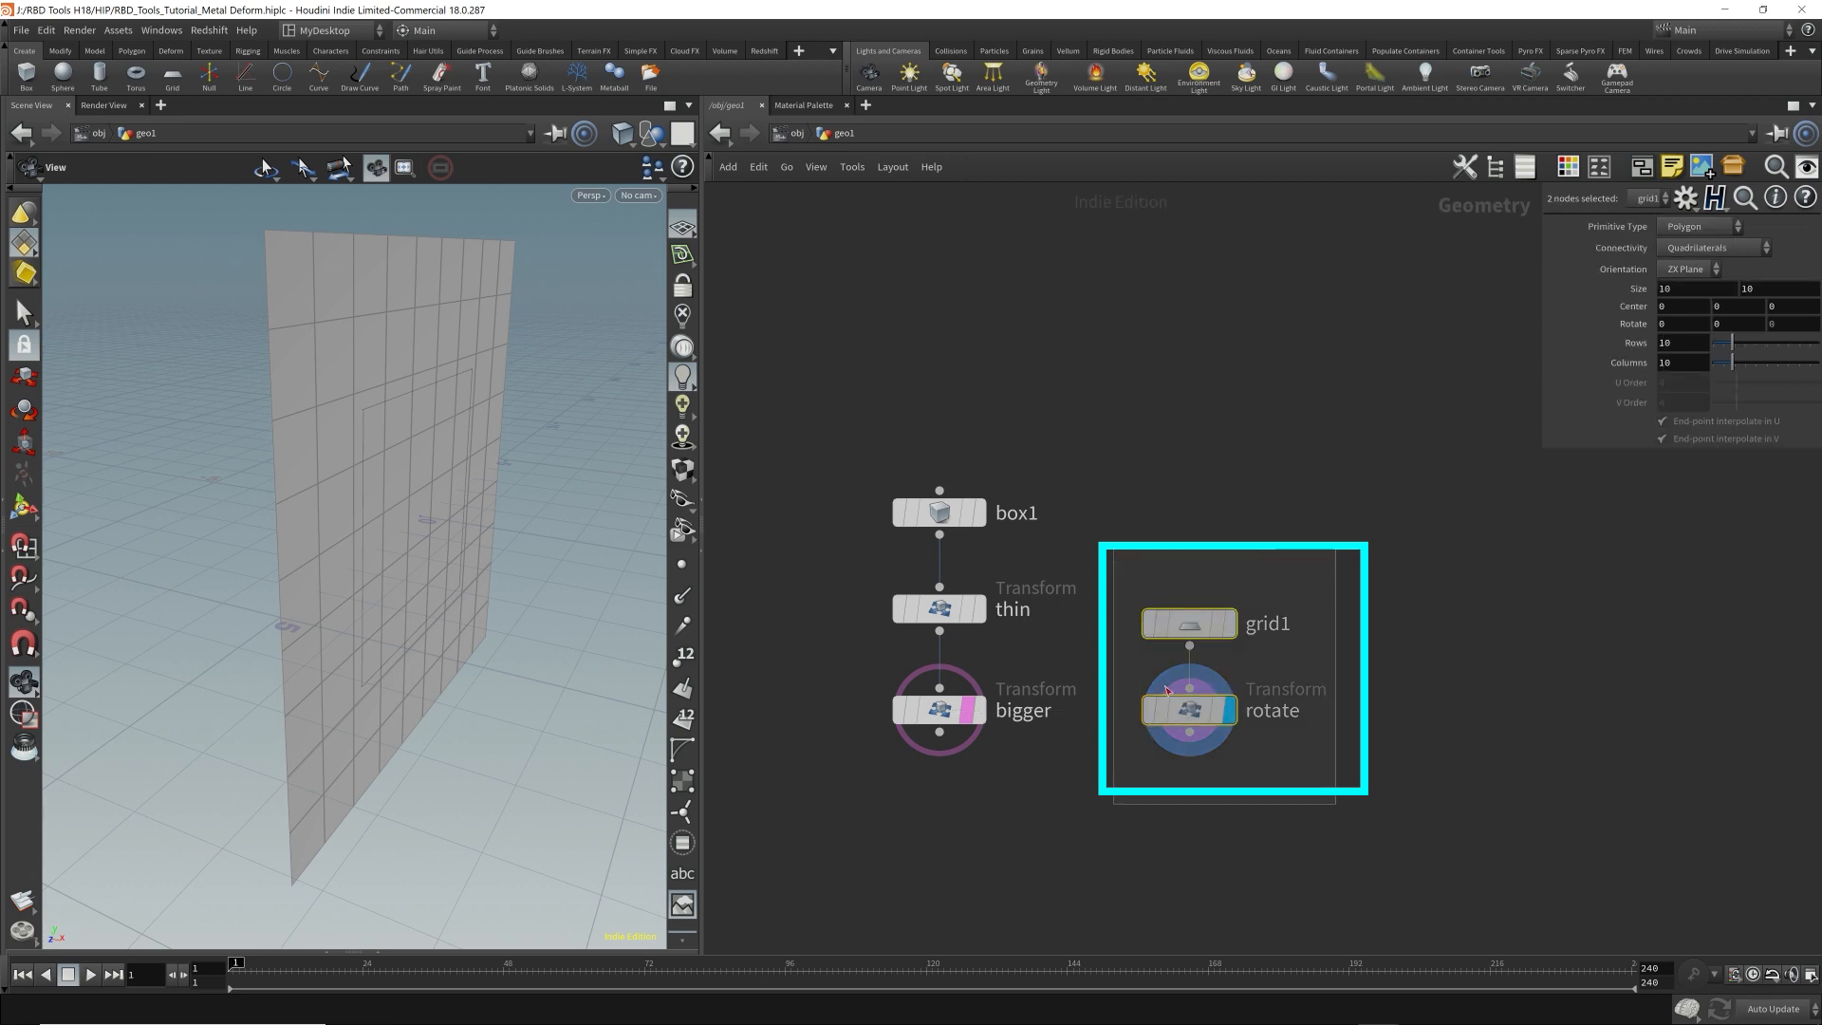
Enclose the box chain and the grid chain in two separate network boxes and space them apart.
drag(863, 440, 1108, 875)
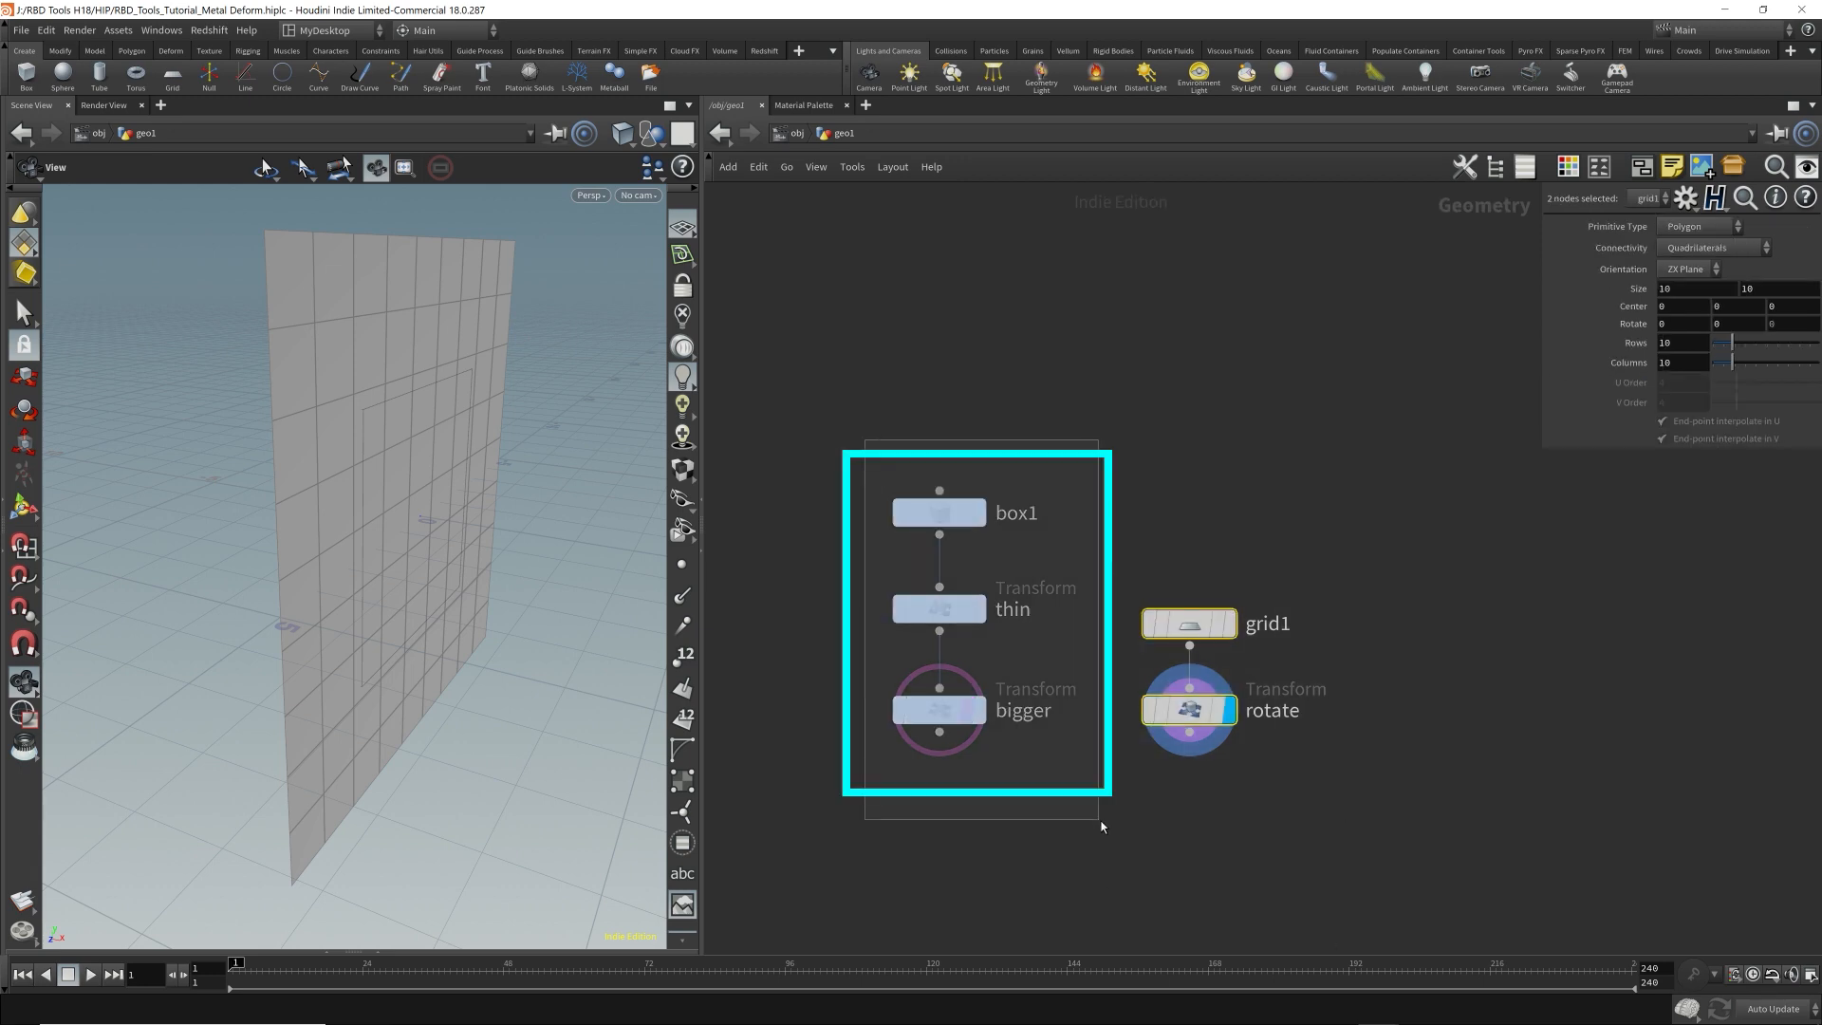
click(1649, 169)
drag(1125, 565, 1348, 797)
click(1647, 169)
drag(1234, 574, 1348, 574)
middle_drag(1192, 485, 1120, 205)
Display the output of the bigger transform and save the scene.
click(960, 481)
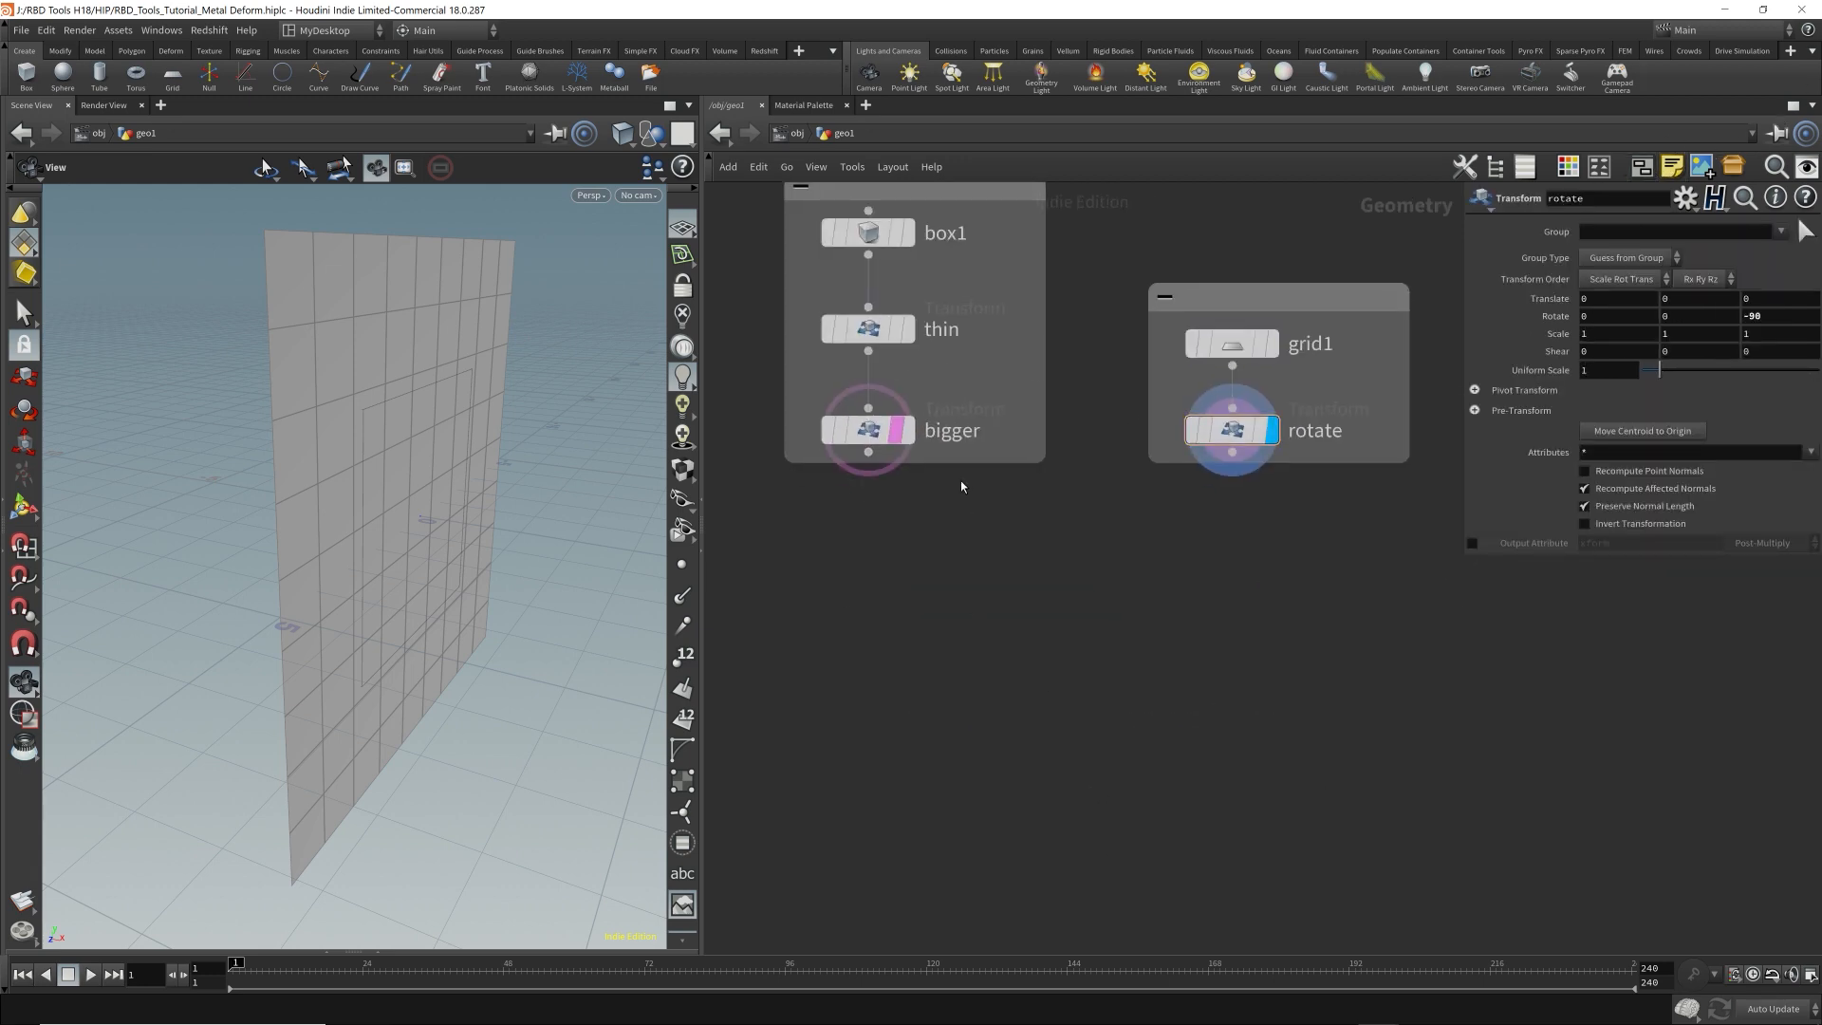
click(908, 430)
key(ctrl+s)
Add an RBD Material Fracture node fed by the bigger transform, place it below, and display its output.
click(868, 453)
key(Tab)
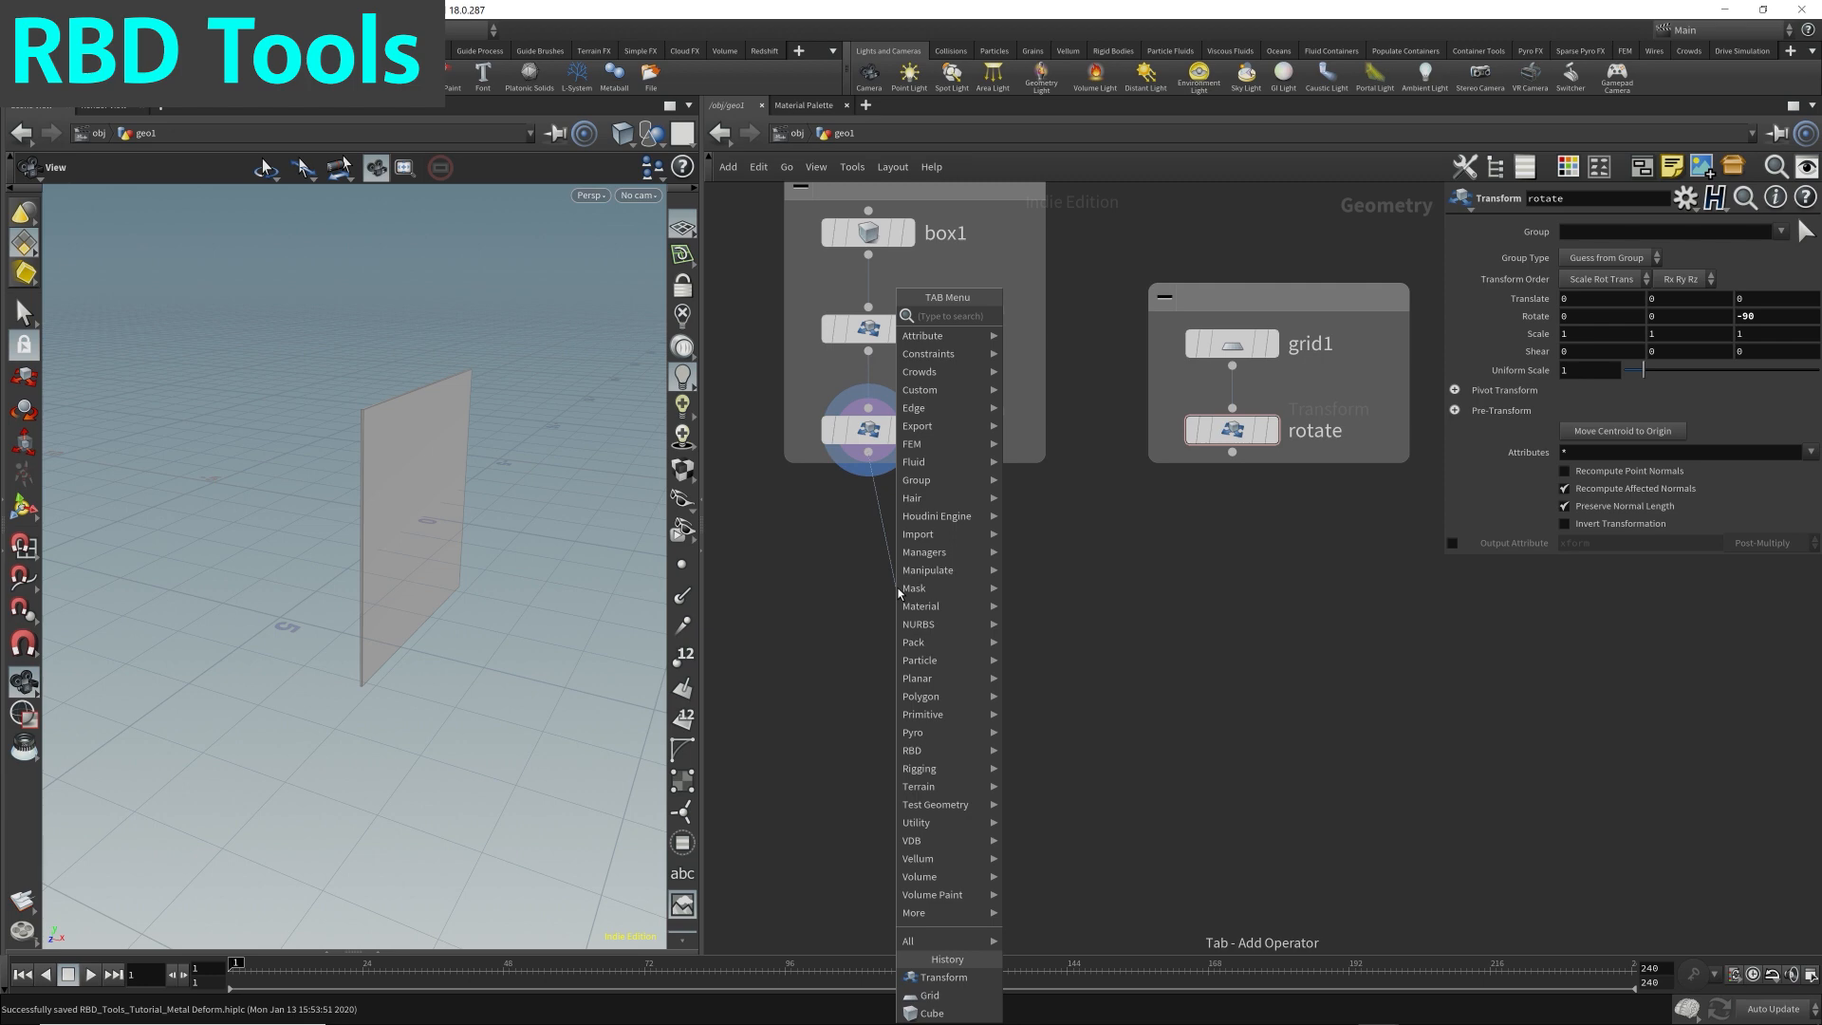
text(rbd)
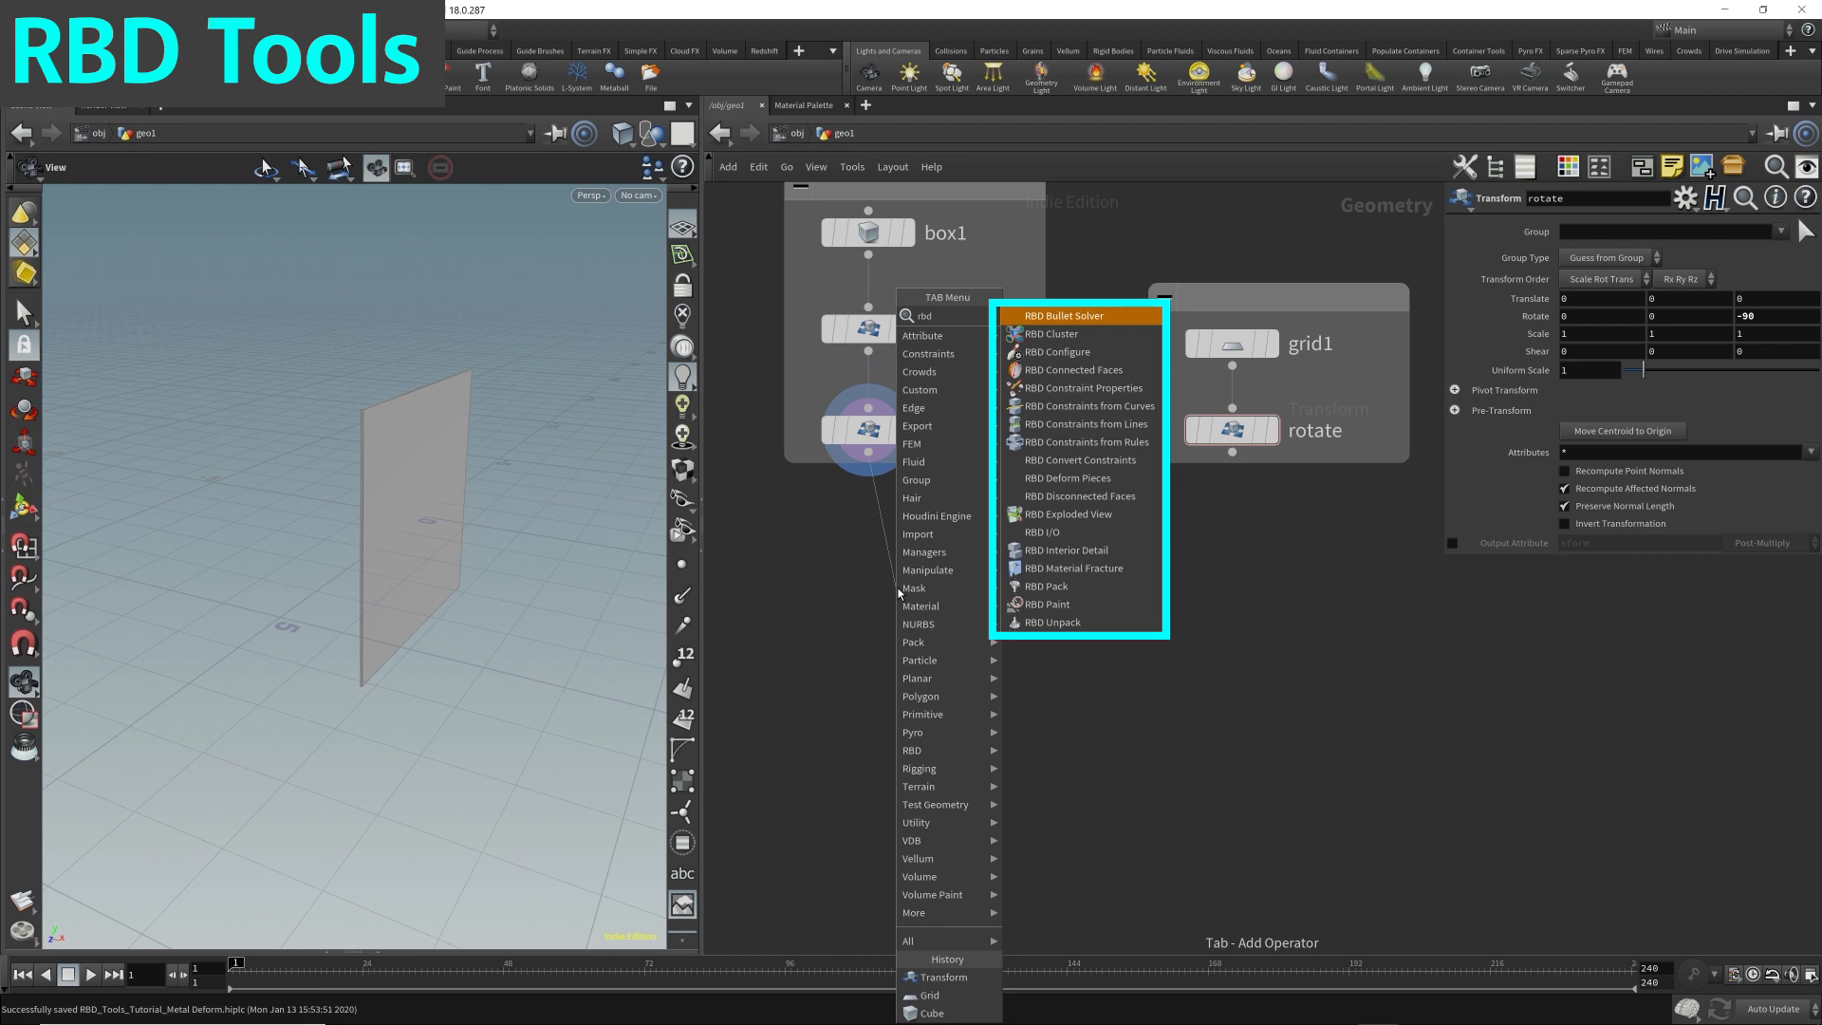
key(Down)
key(Down)
key(Down)
key(Down)
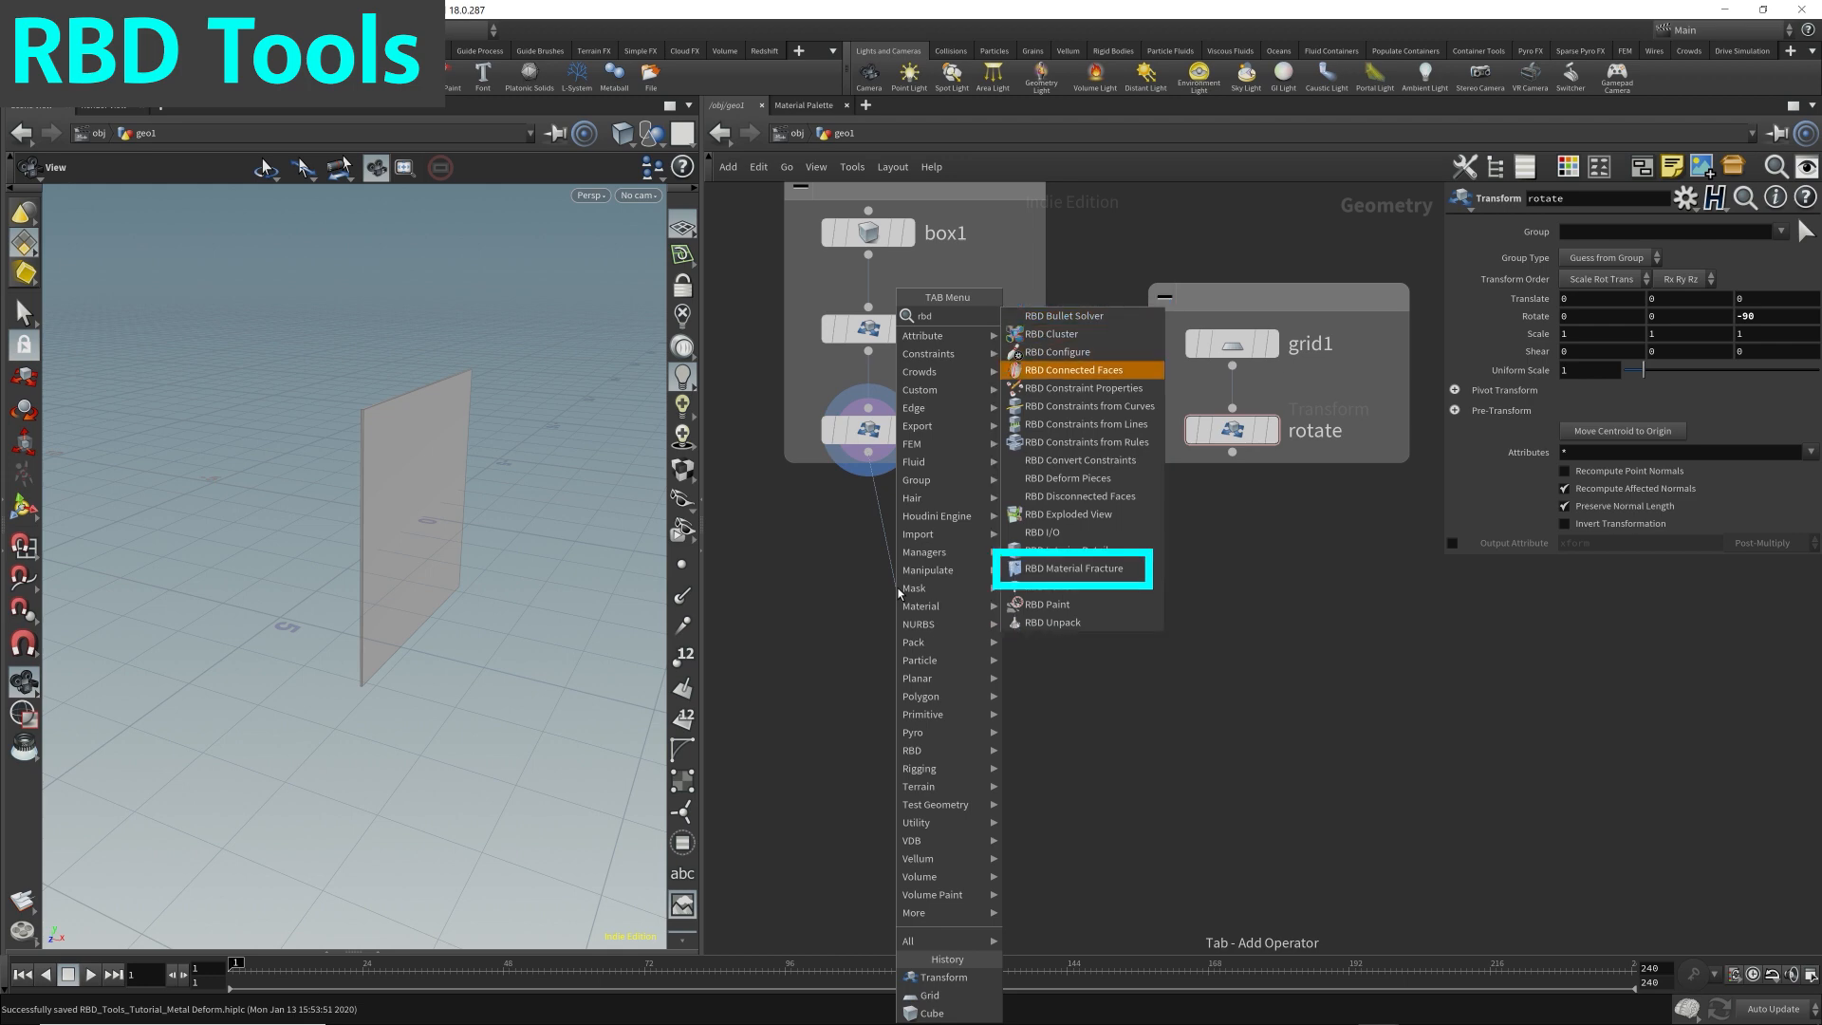
key(Down)
key(Down)
key(Down)
key(Down)
key(Down)
key(Down)
key(Down)
key(Down)
key(Down)
key(Down)
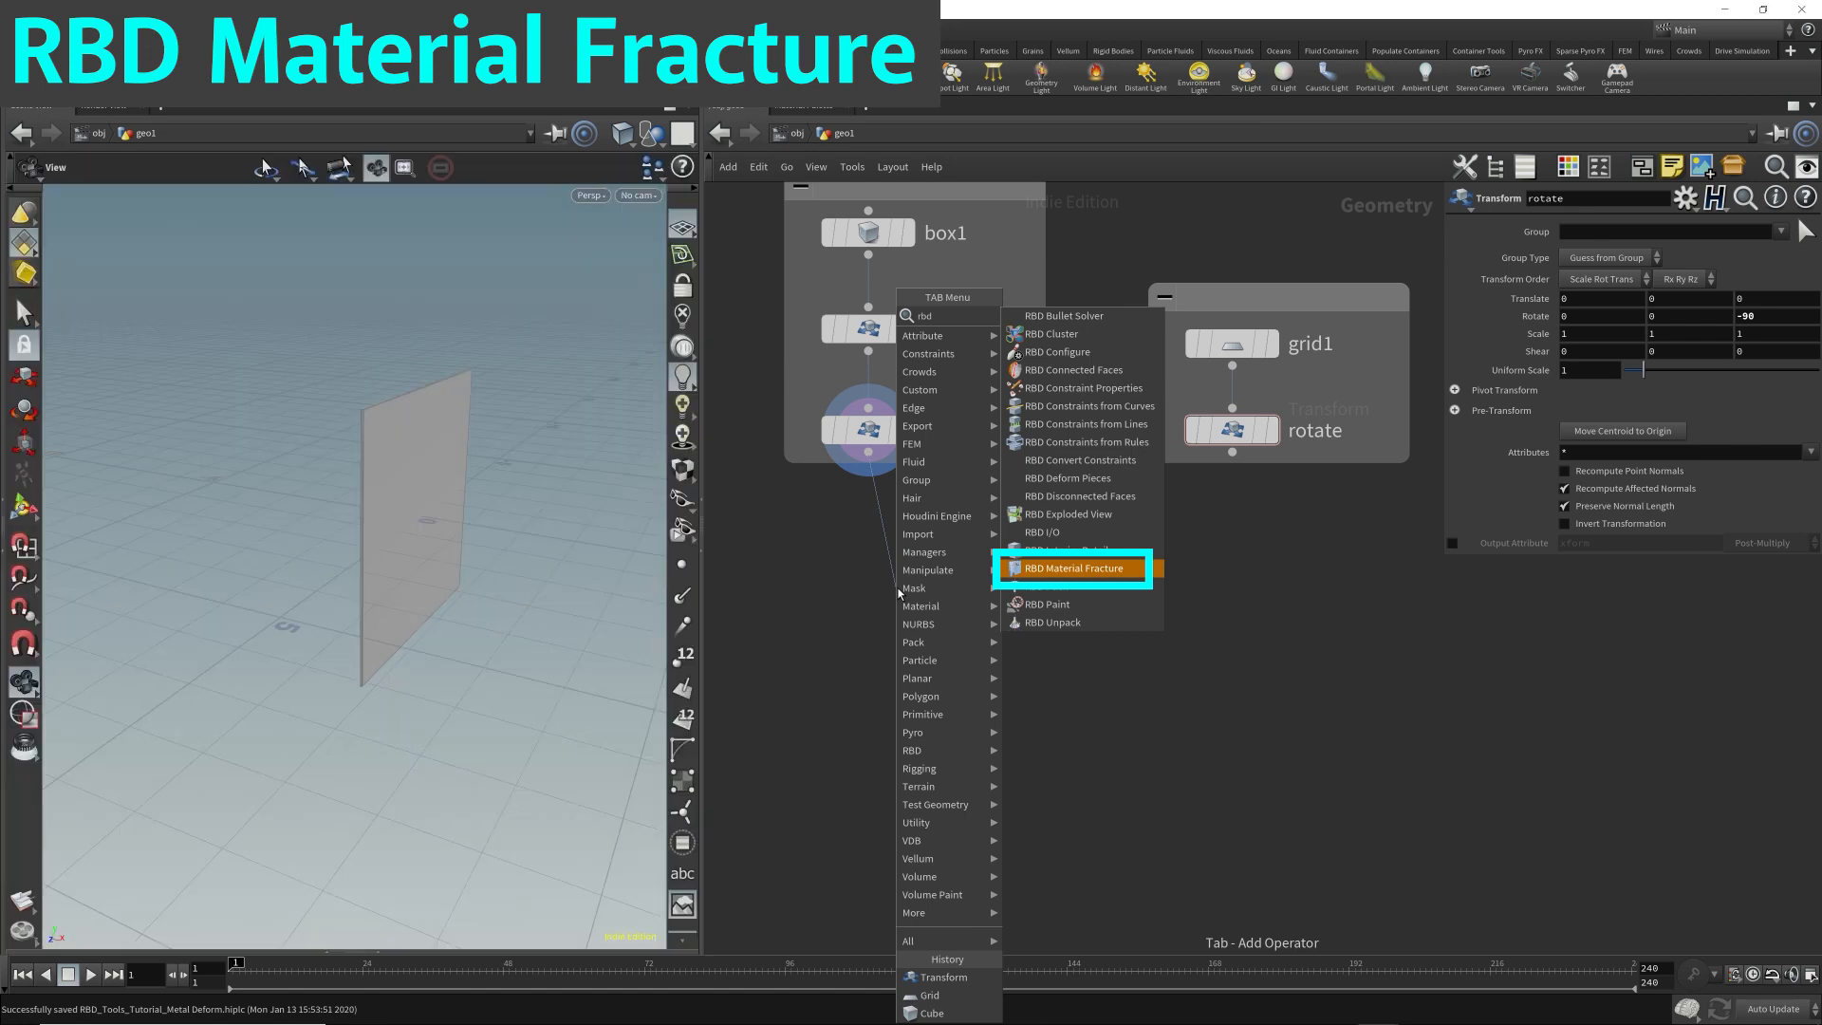
key(Return)
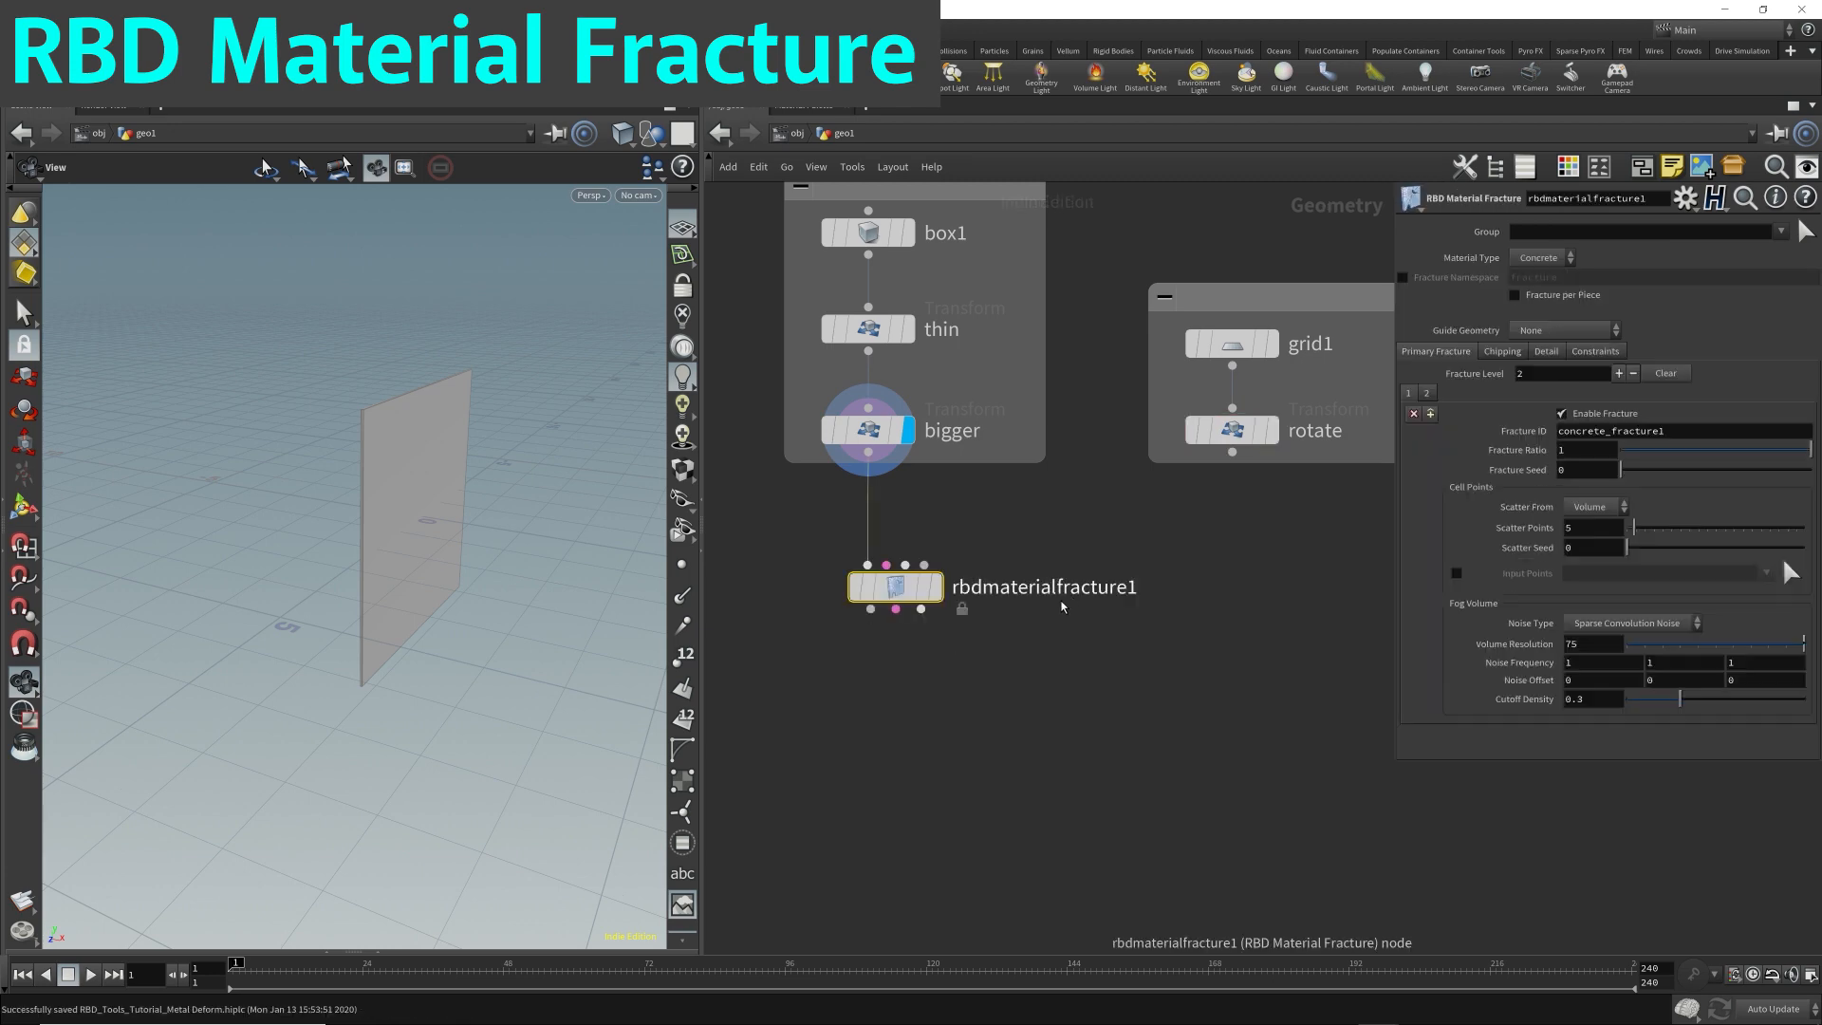
click(875, 636)
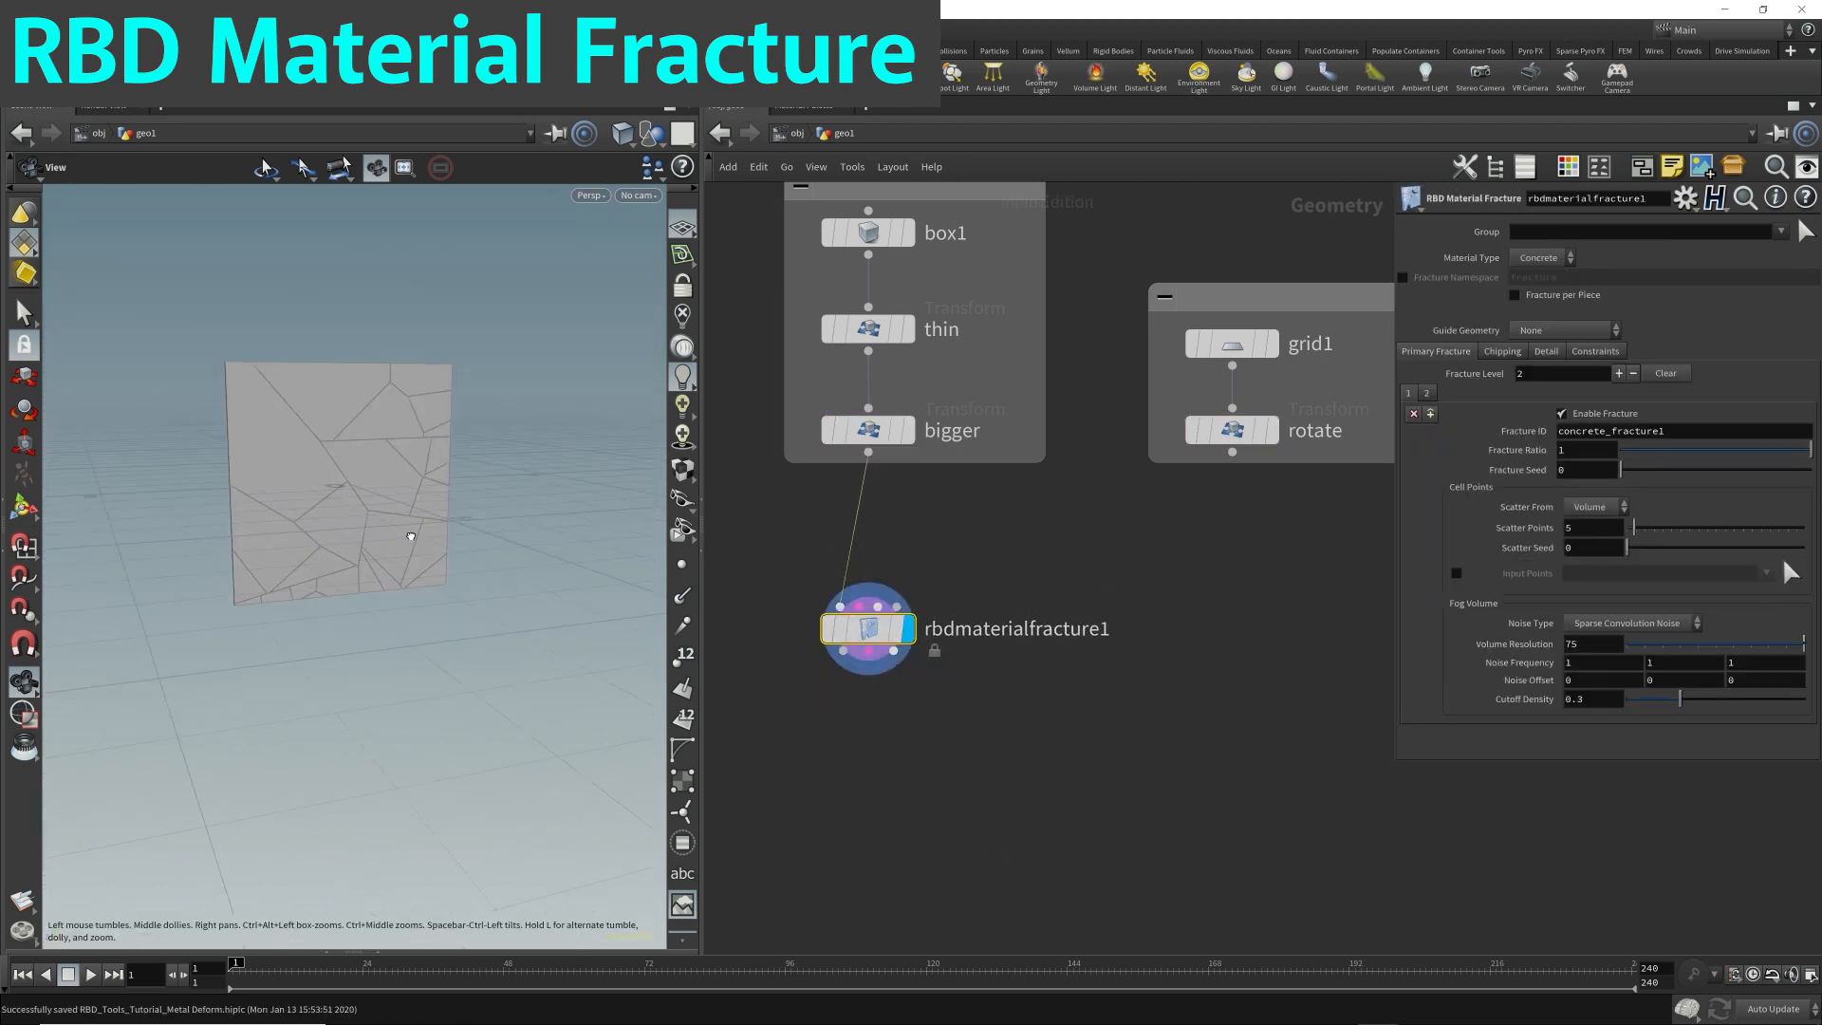
Set the scene view's background color scheme to Dark in the display options.
key(d)
click(525, 357)
click(243, 386)
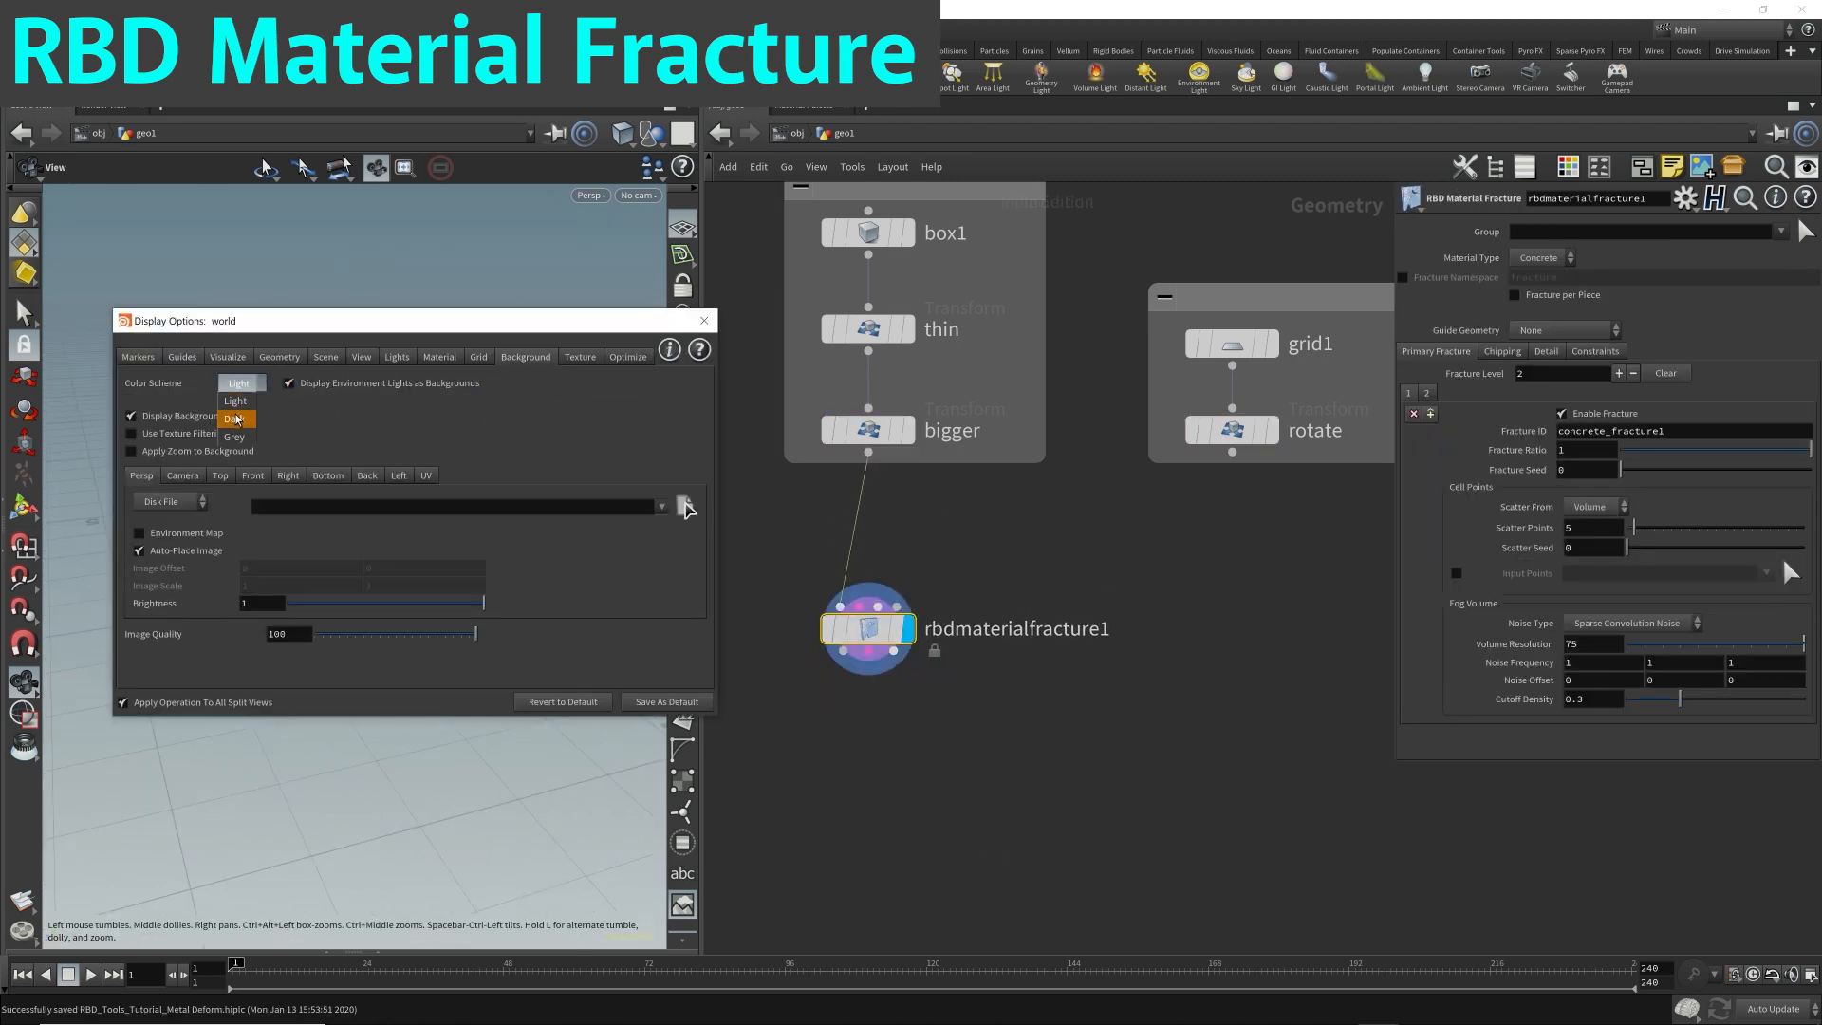
click(242, 385)
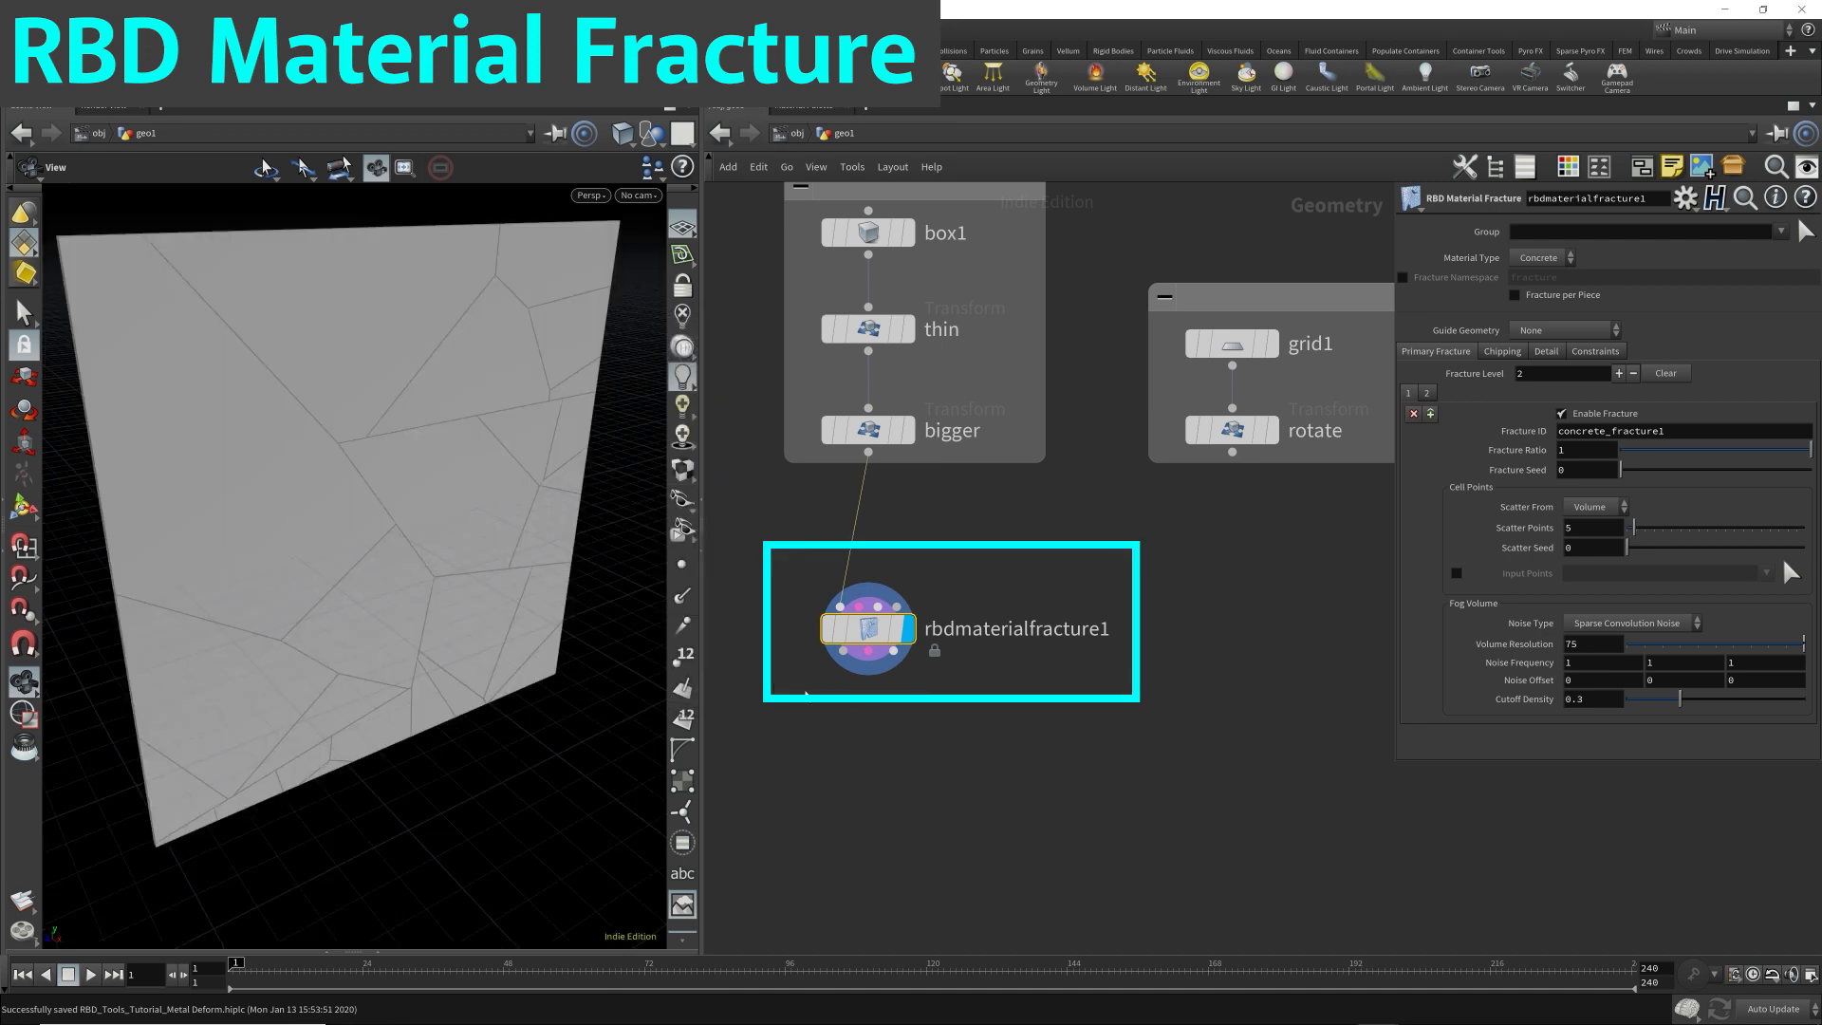
Move the RBD Material Fracture node further down, away from the box chain's network box, and view the fractured plate.
drag(772, 681, 980, 591)
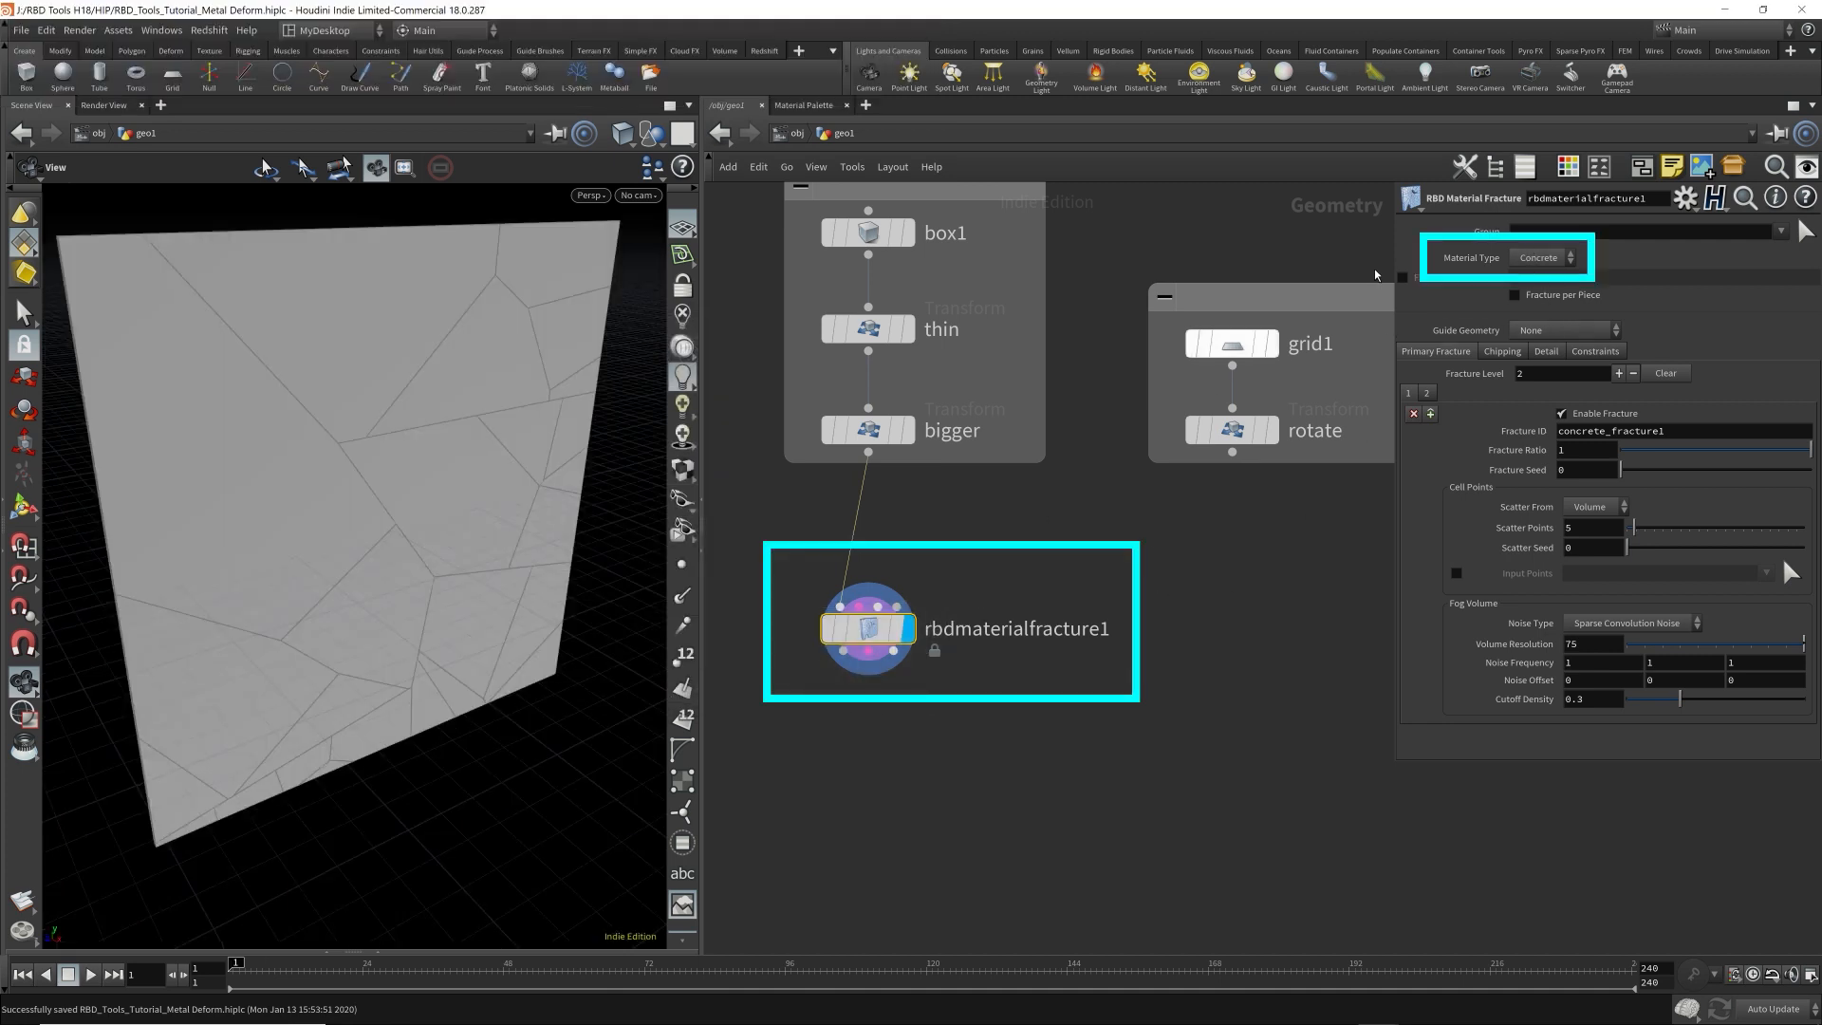
scroll(947, 704, down, 2)
middle_drag(1016, 734, 989, 648)
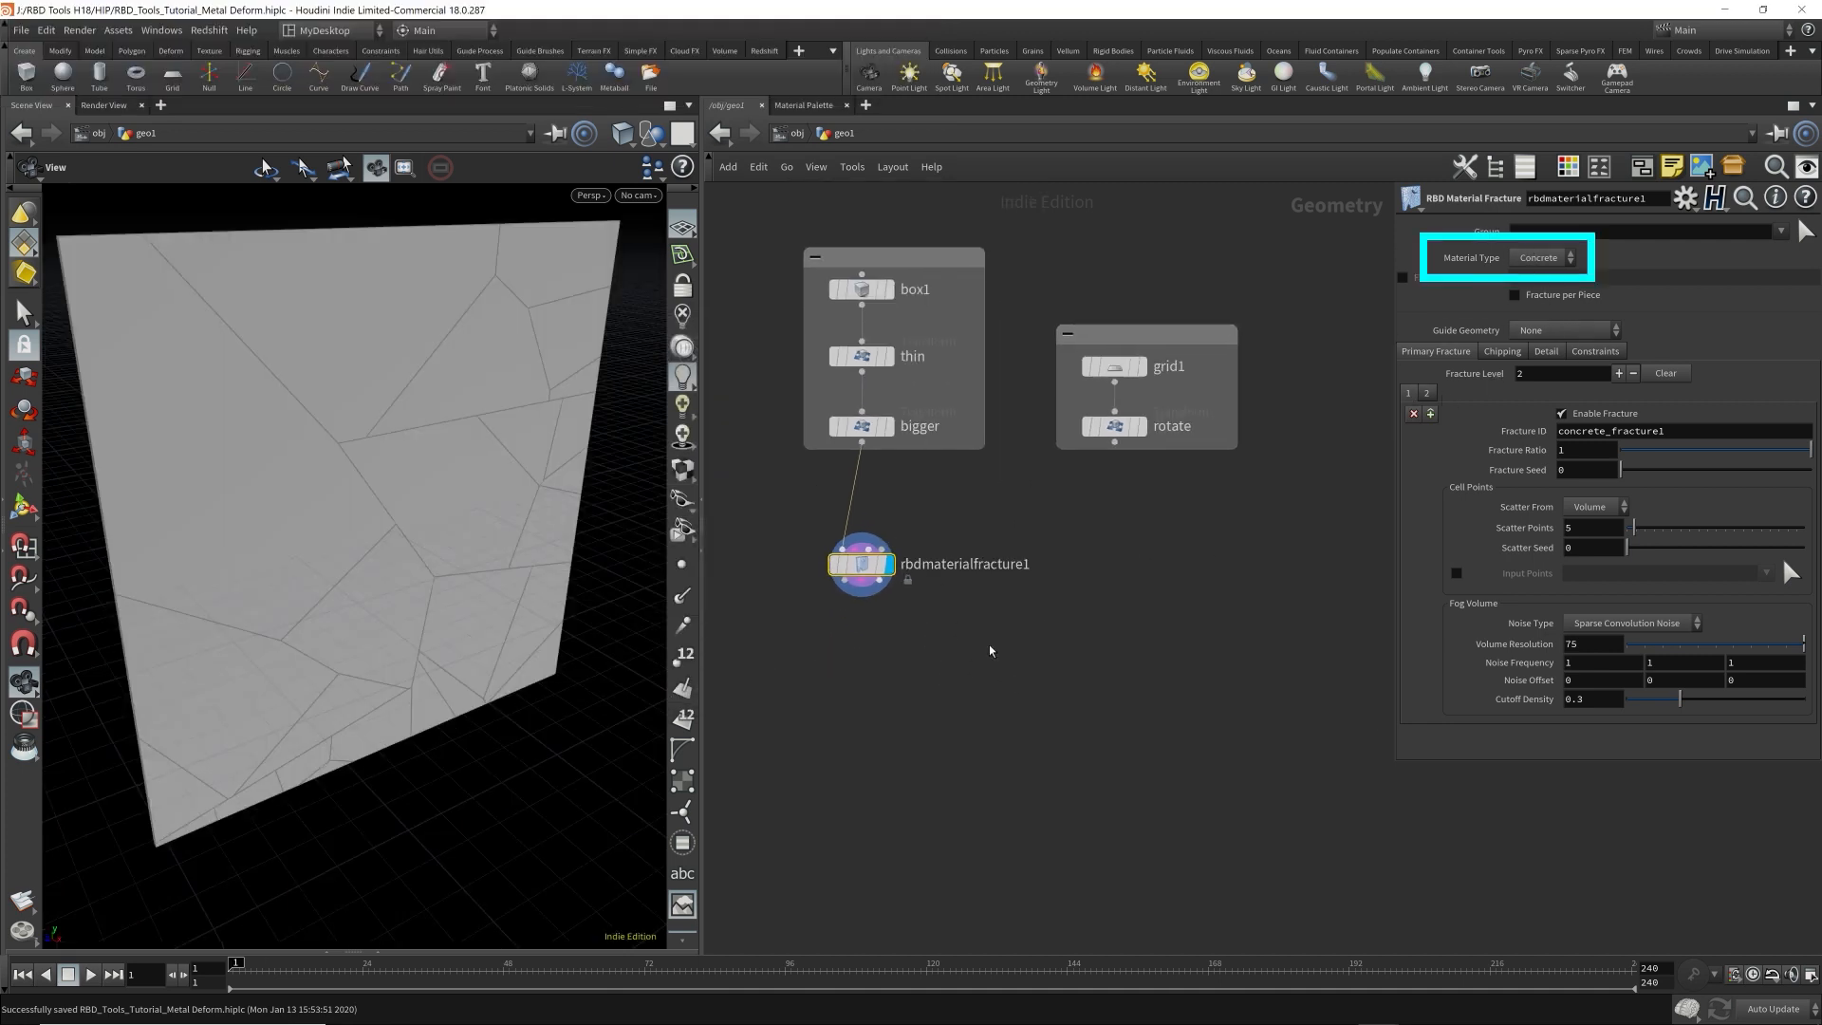
drag(865, 568, 865, 710)
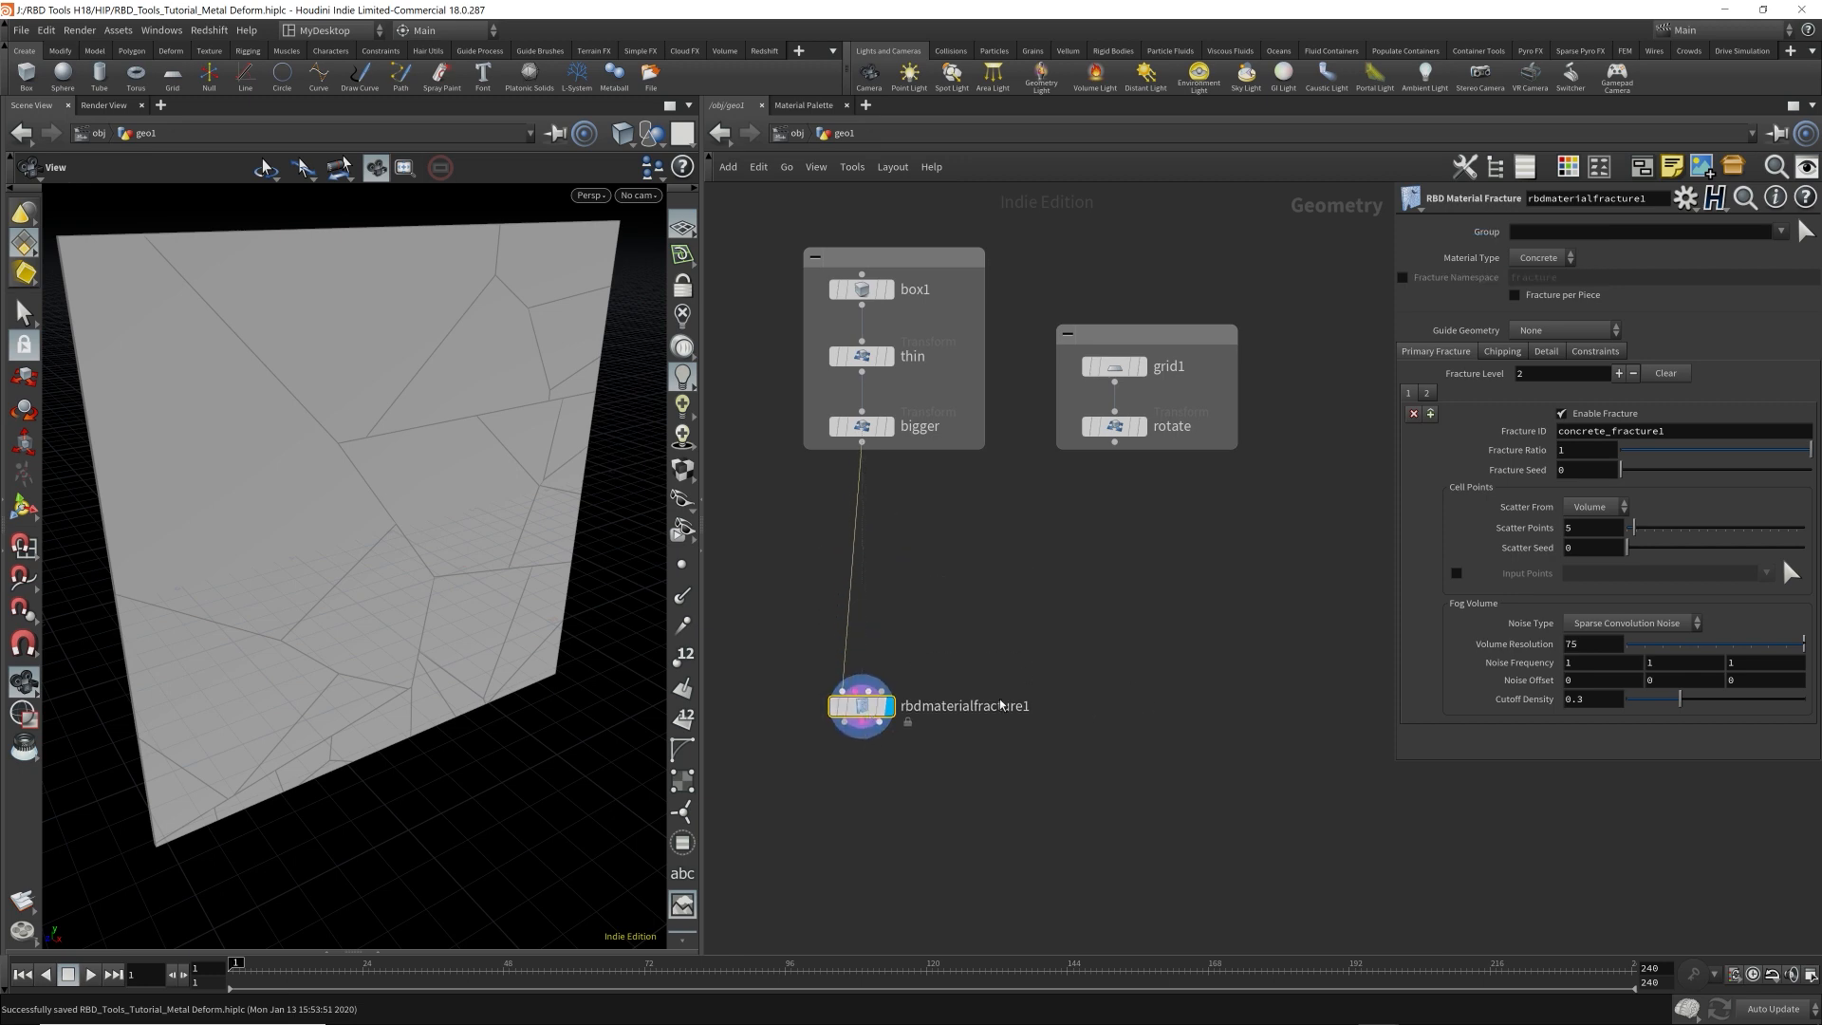
drag(494, 532, 384, 558)
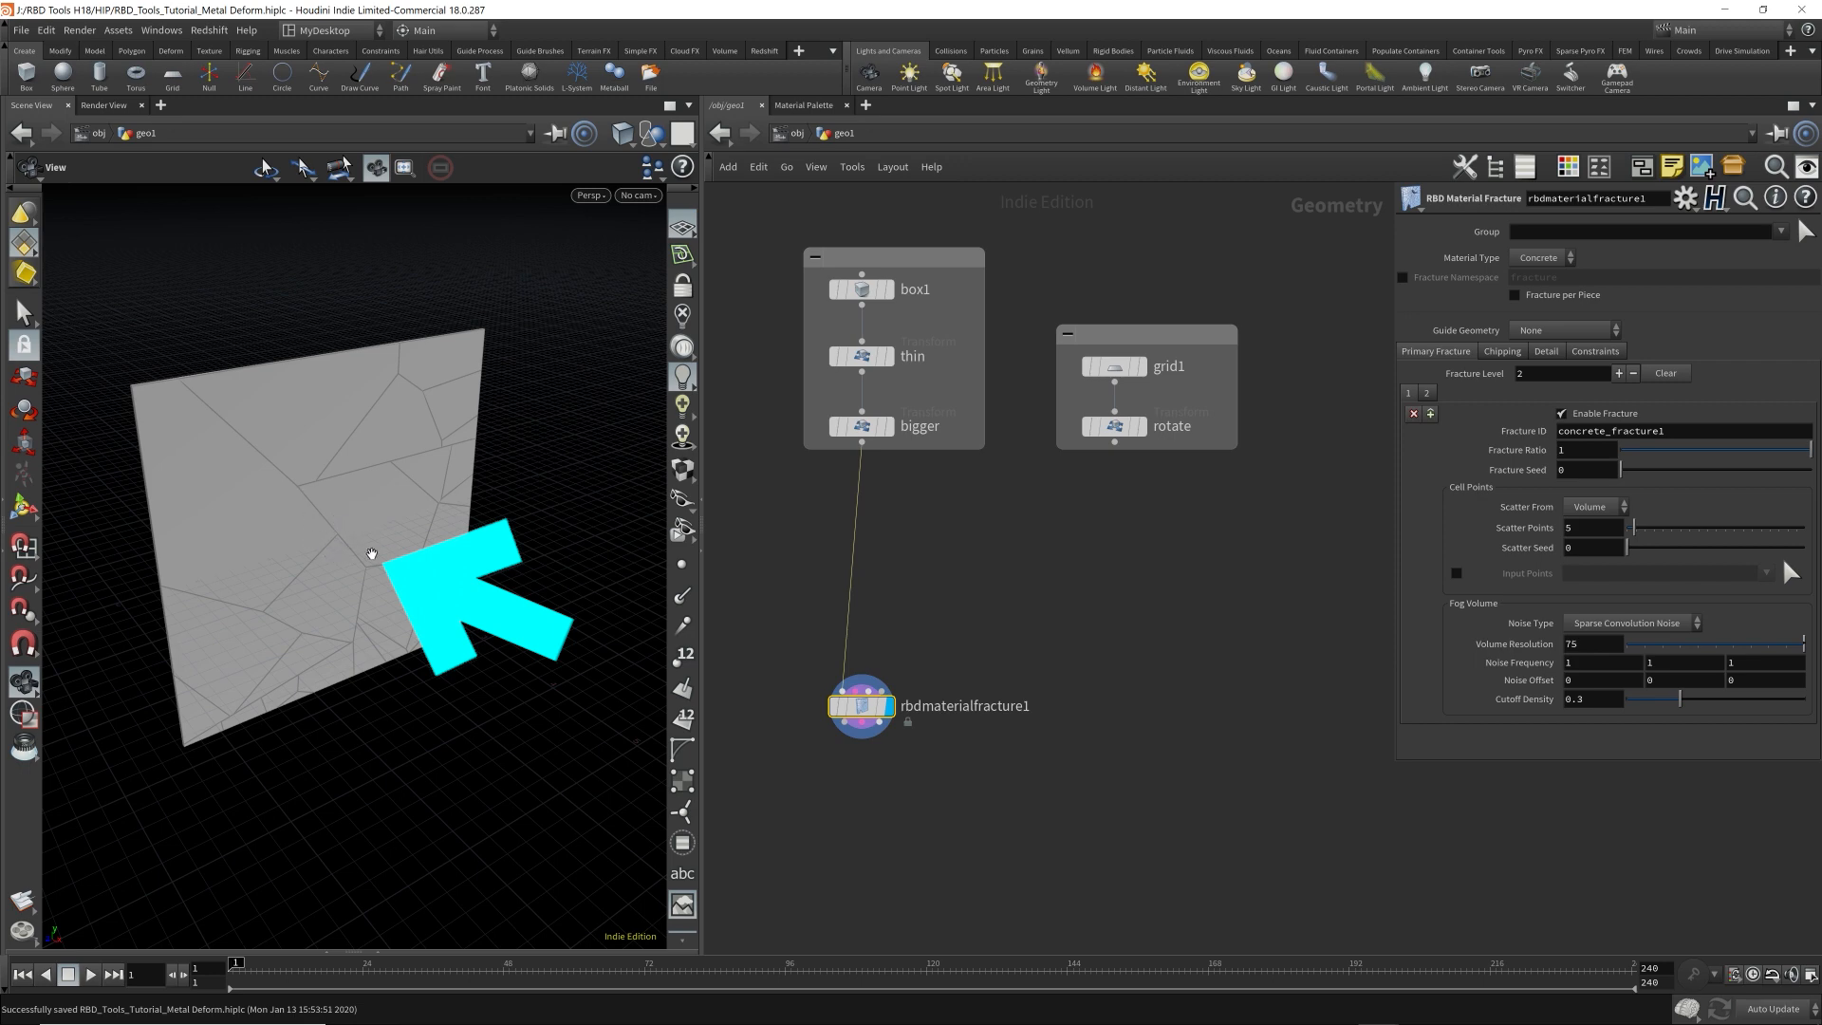
click(1022, 576)
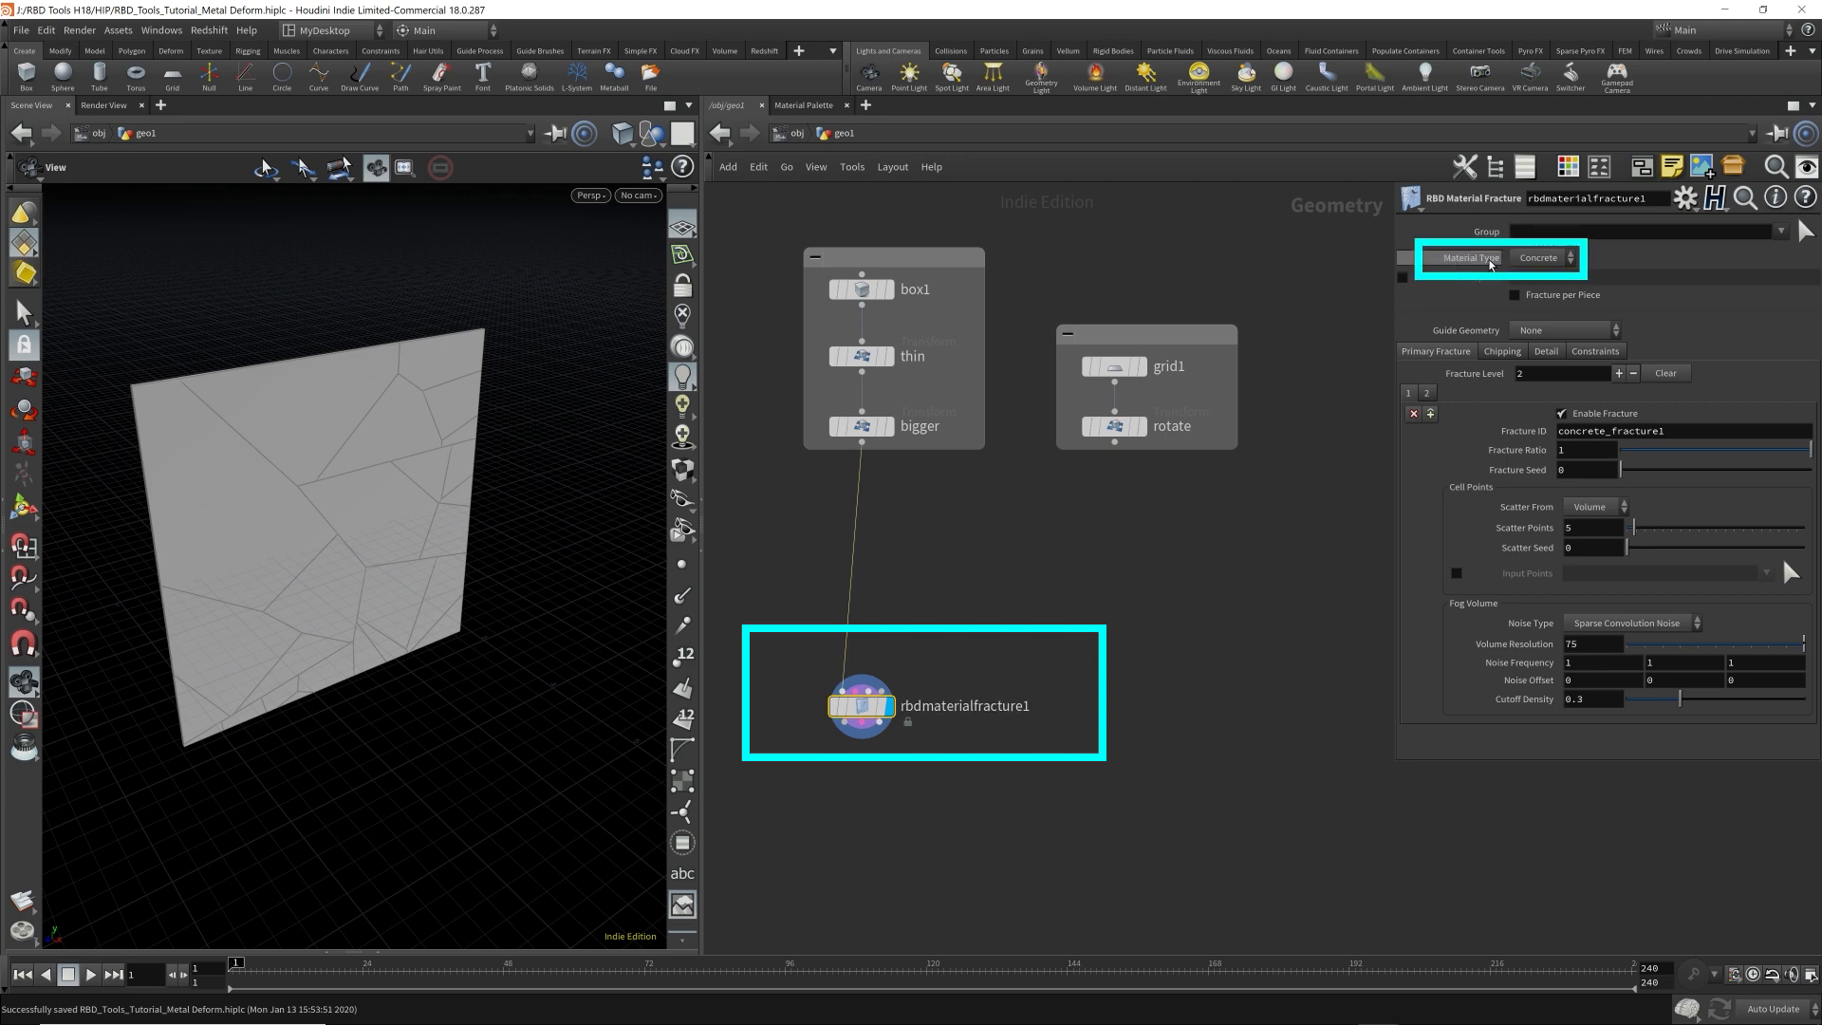
Set the fracture node's Material Type to Glass and examine the crack pattern on the plate.
click(1538, 258)
click(1534, 267)
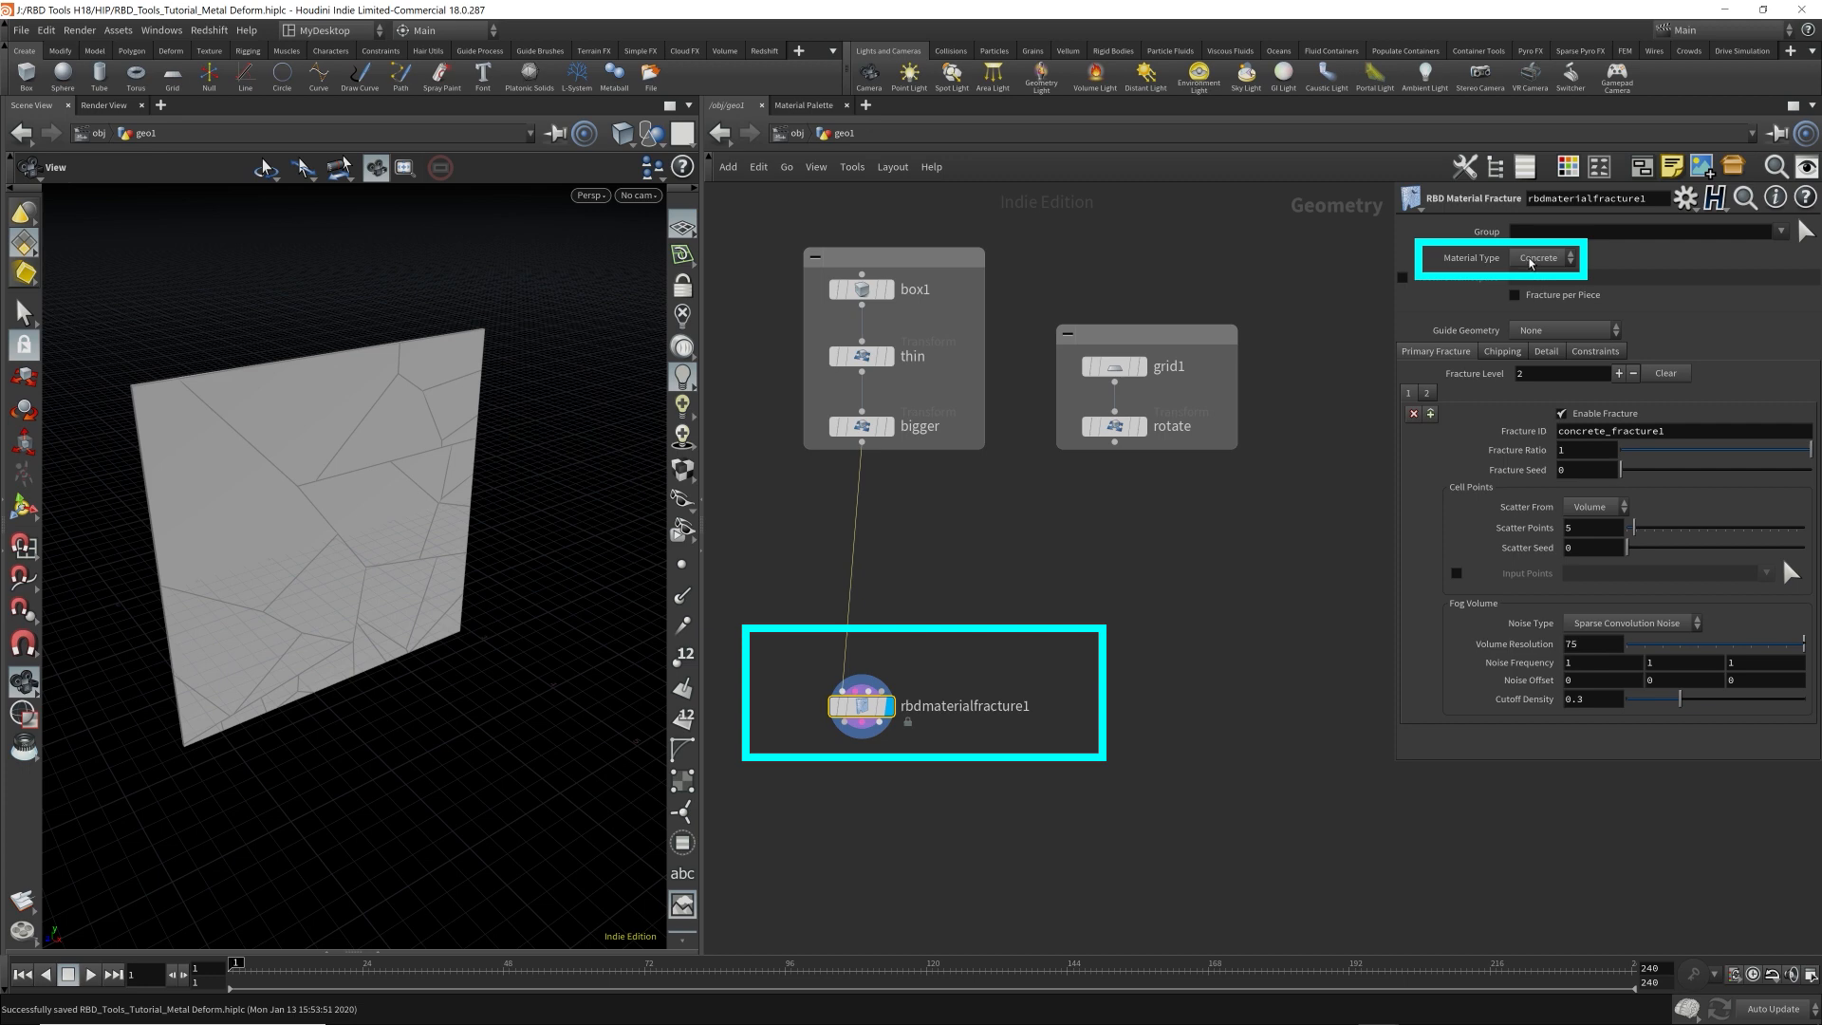
click(1533, 260)
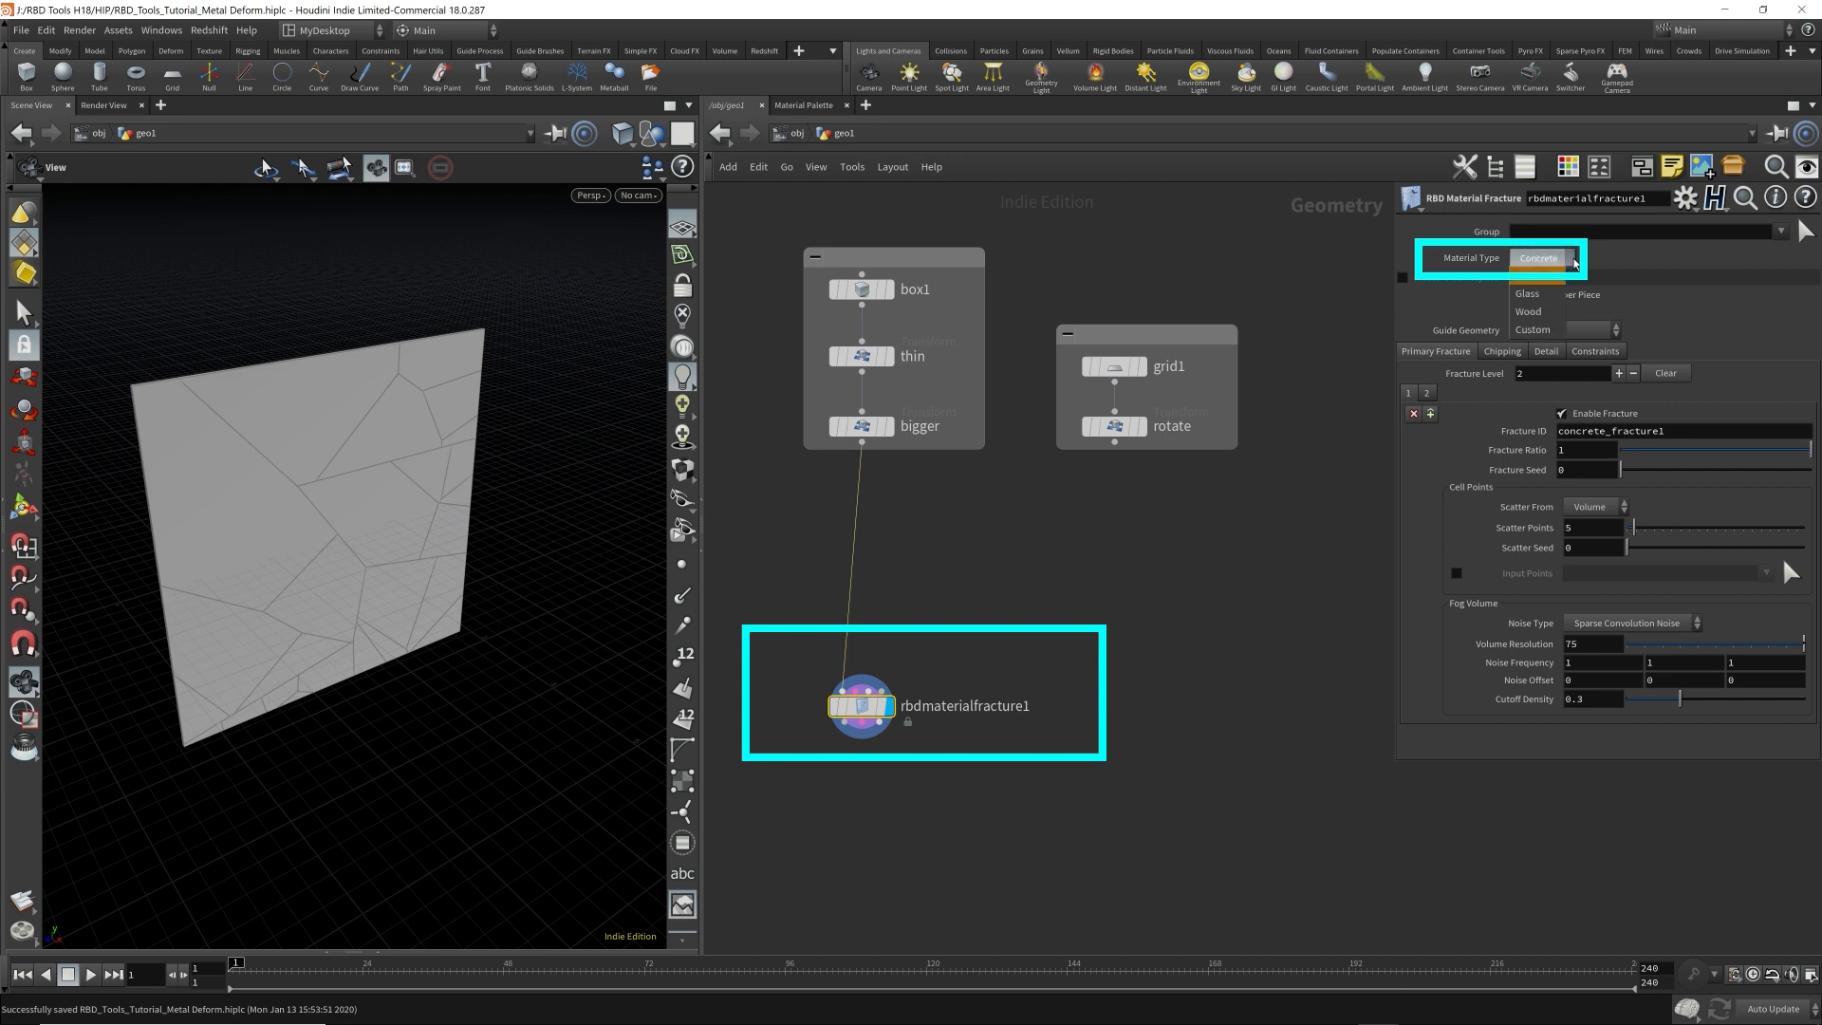
click(1533, 296)
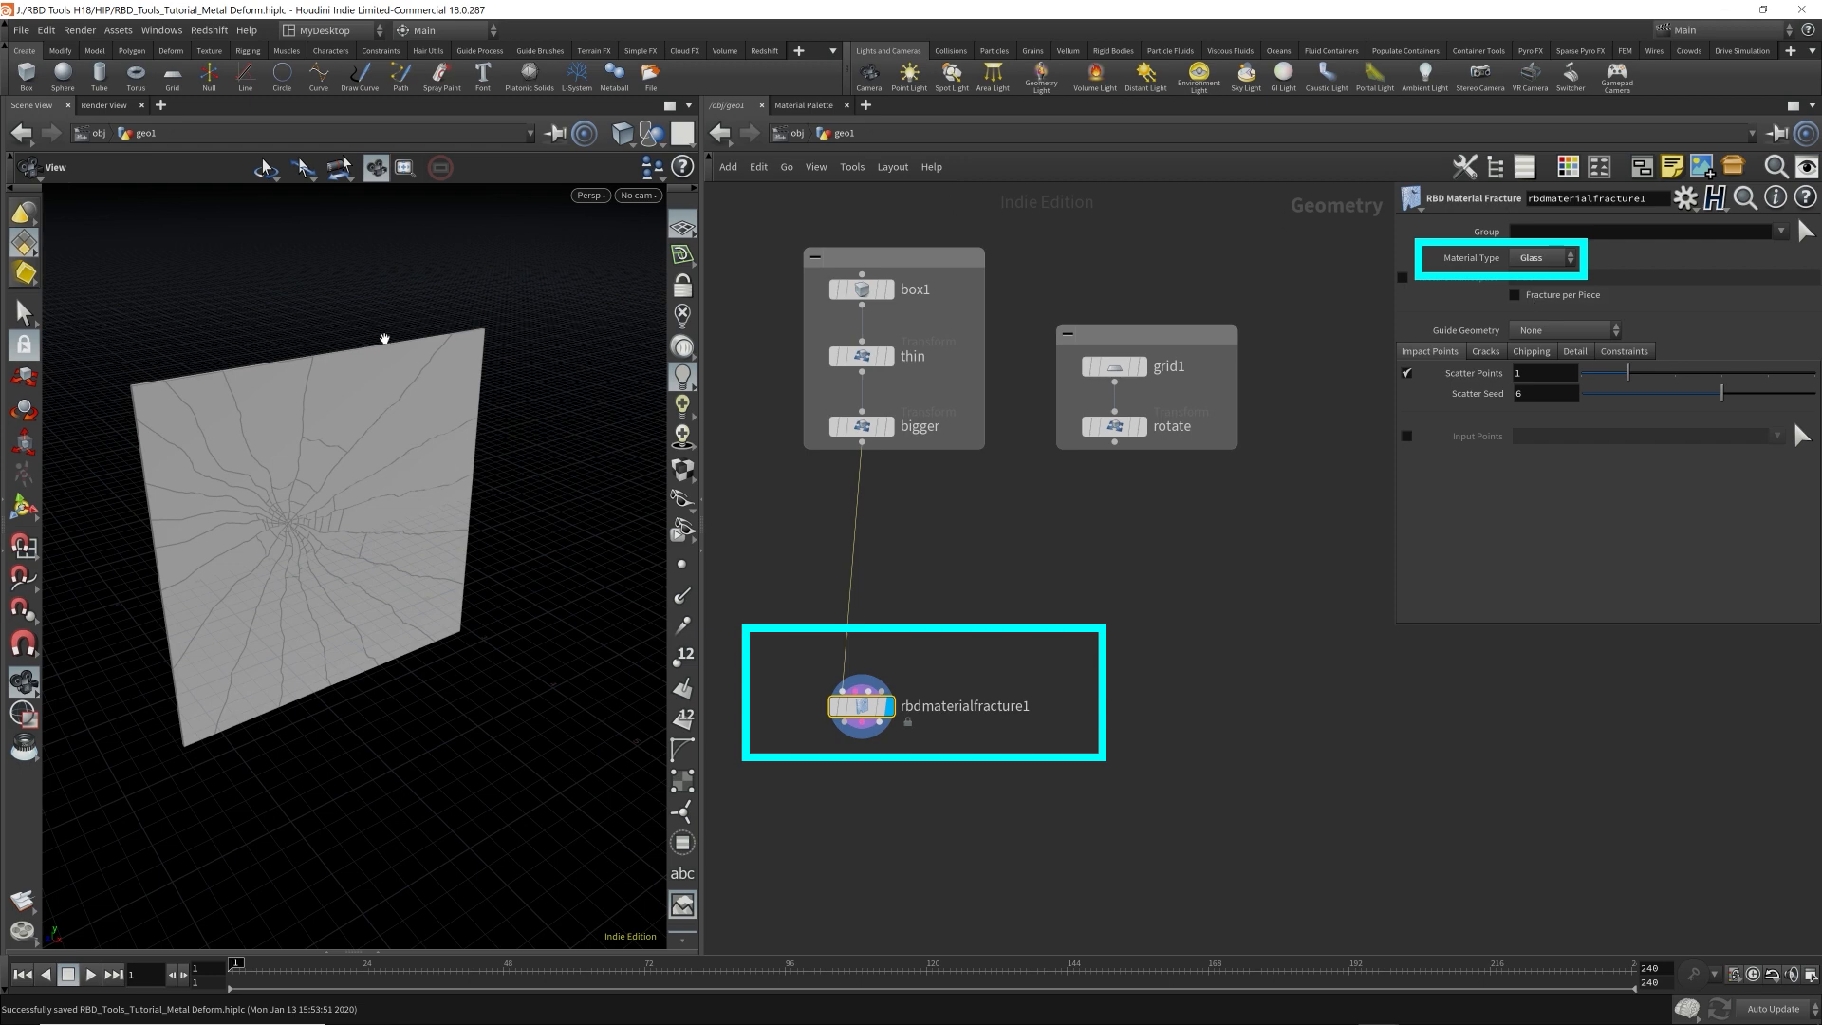
mouse_move(385, 338)
mouse_down()
mouse_move(309, 528)
mouse_move(492, 501)
mouse_move(308, 515)
mouse_move(343, 548)
mouse_move(377, 527)
mouse_up()
scroll(440, 503, up, 5)
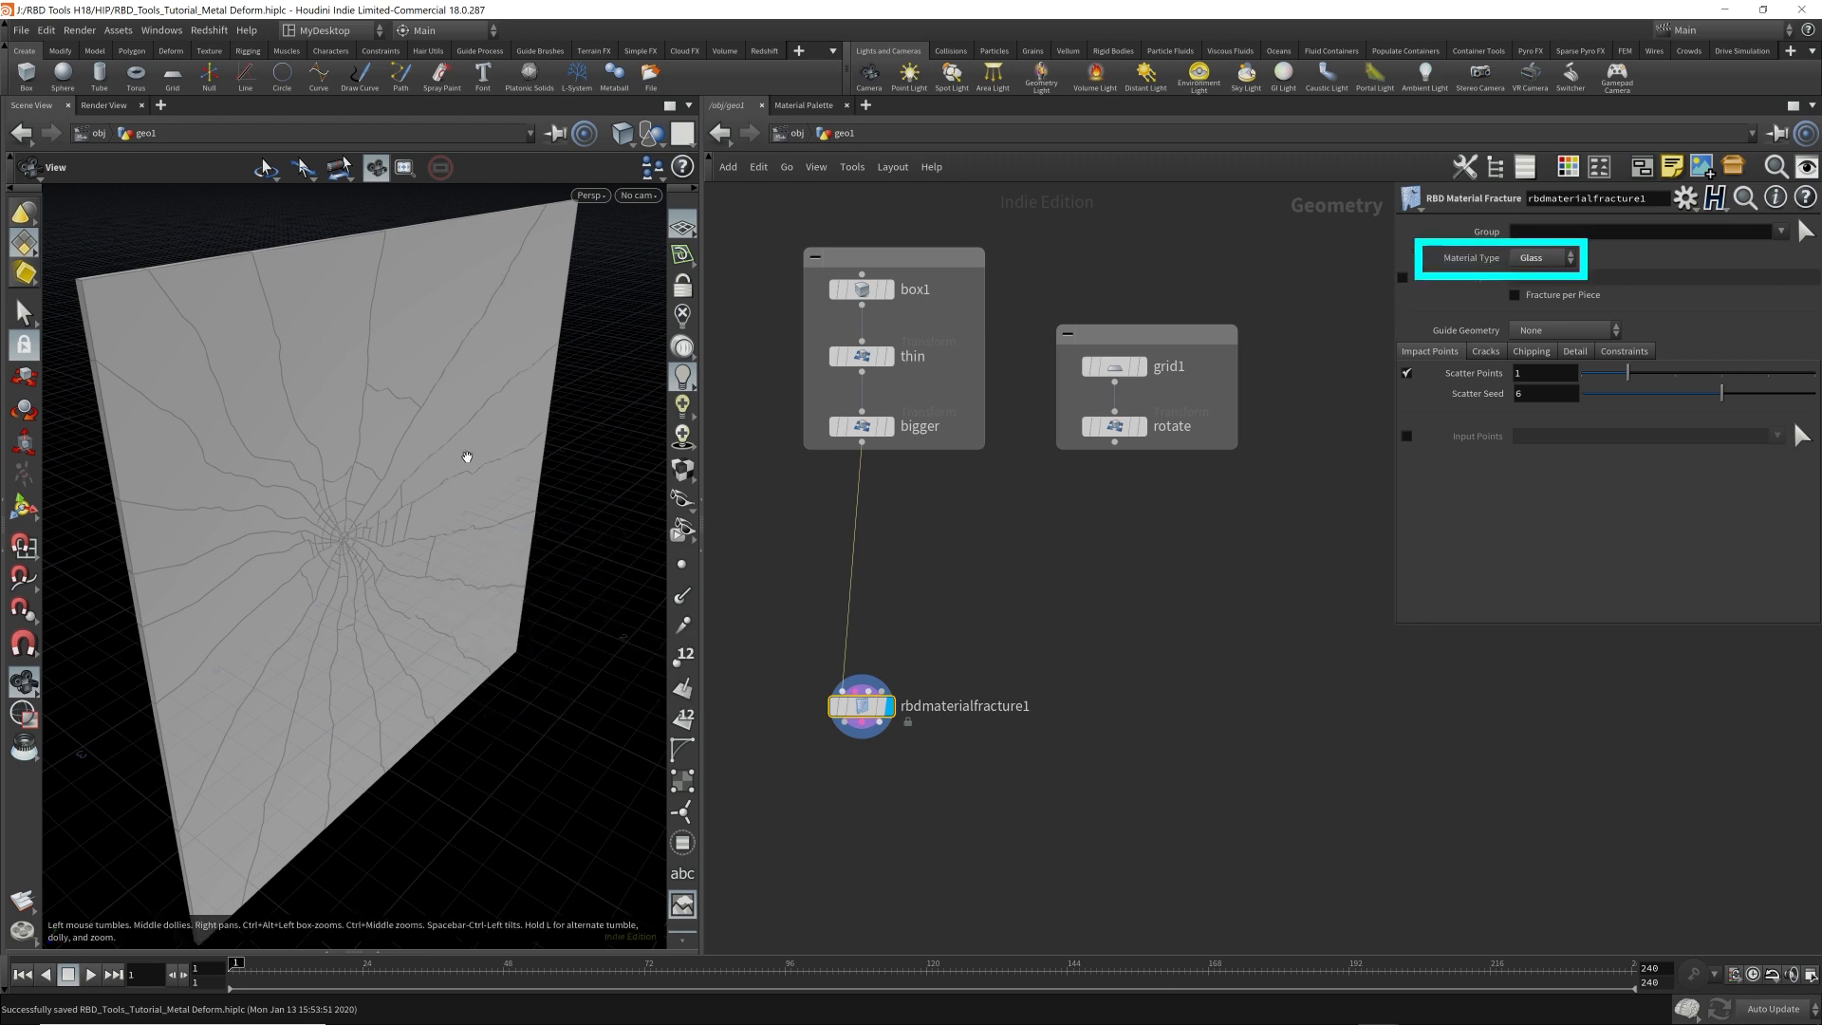
Set the fracture node's Material Type to Wood and examine the grain pattern on the plate.
click(1537, 258)
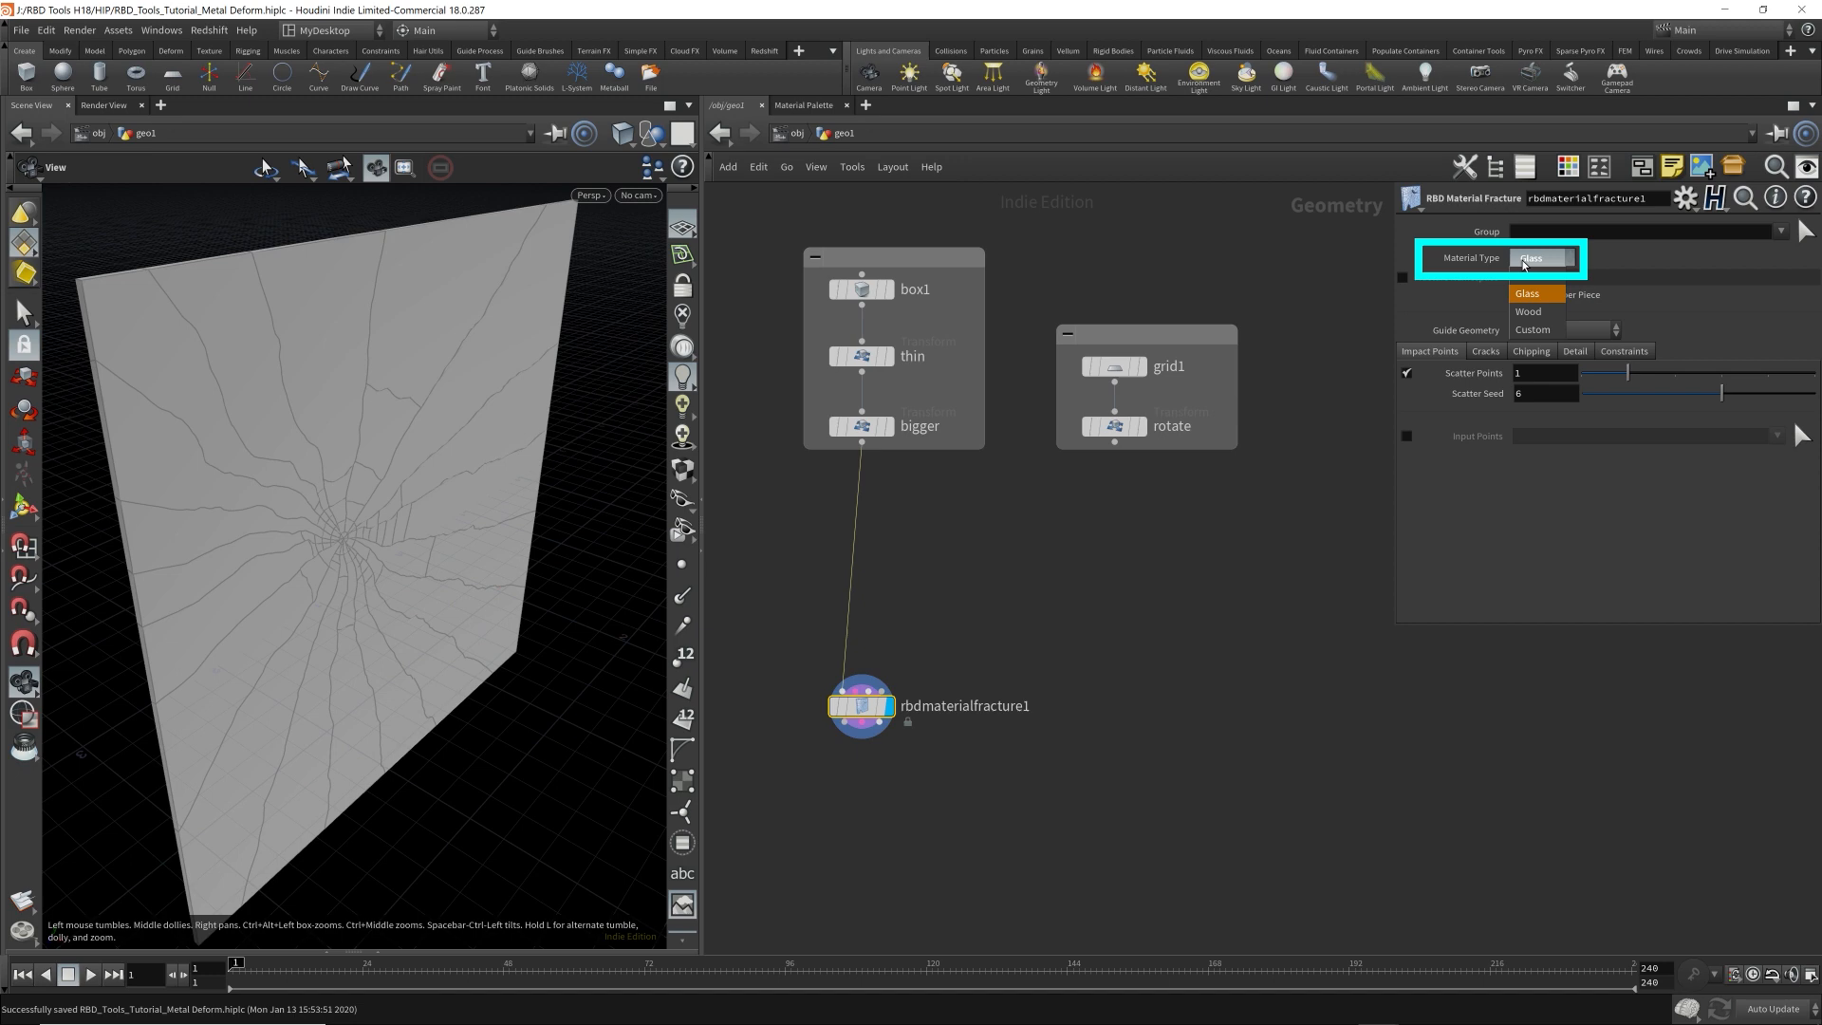
click(1533, 312)
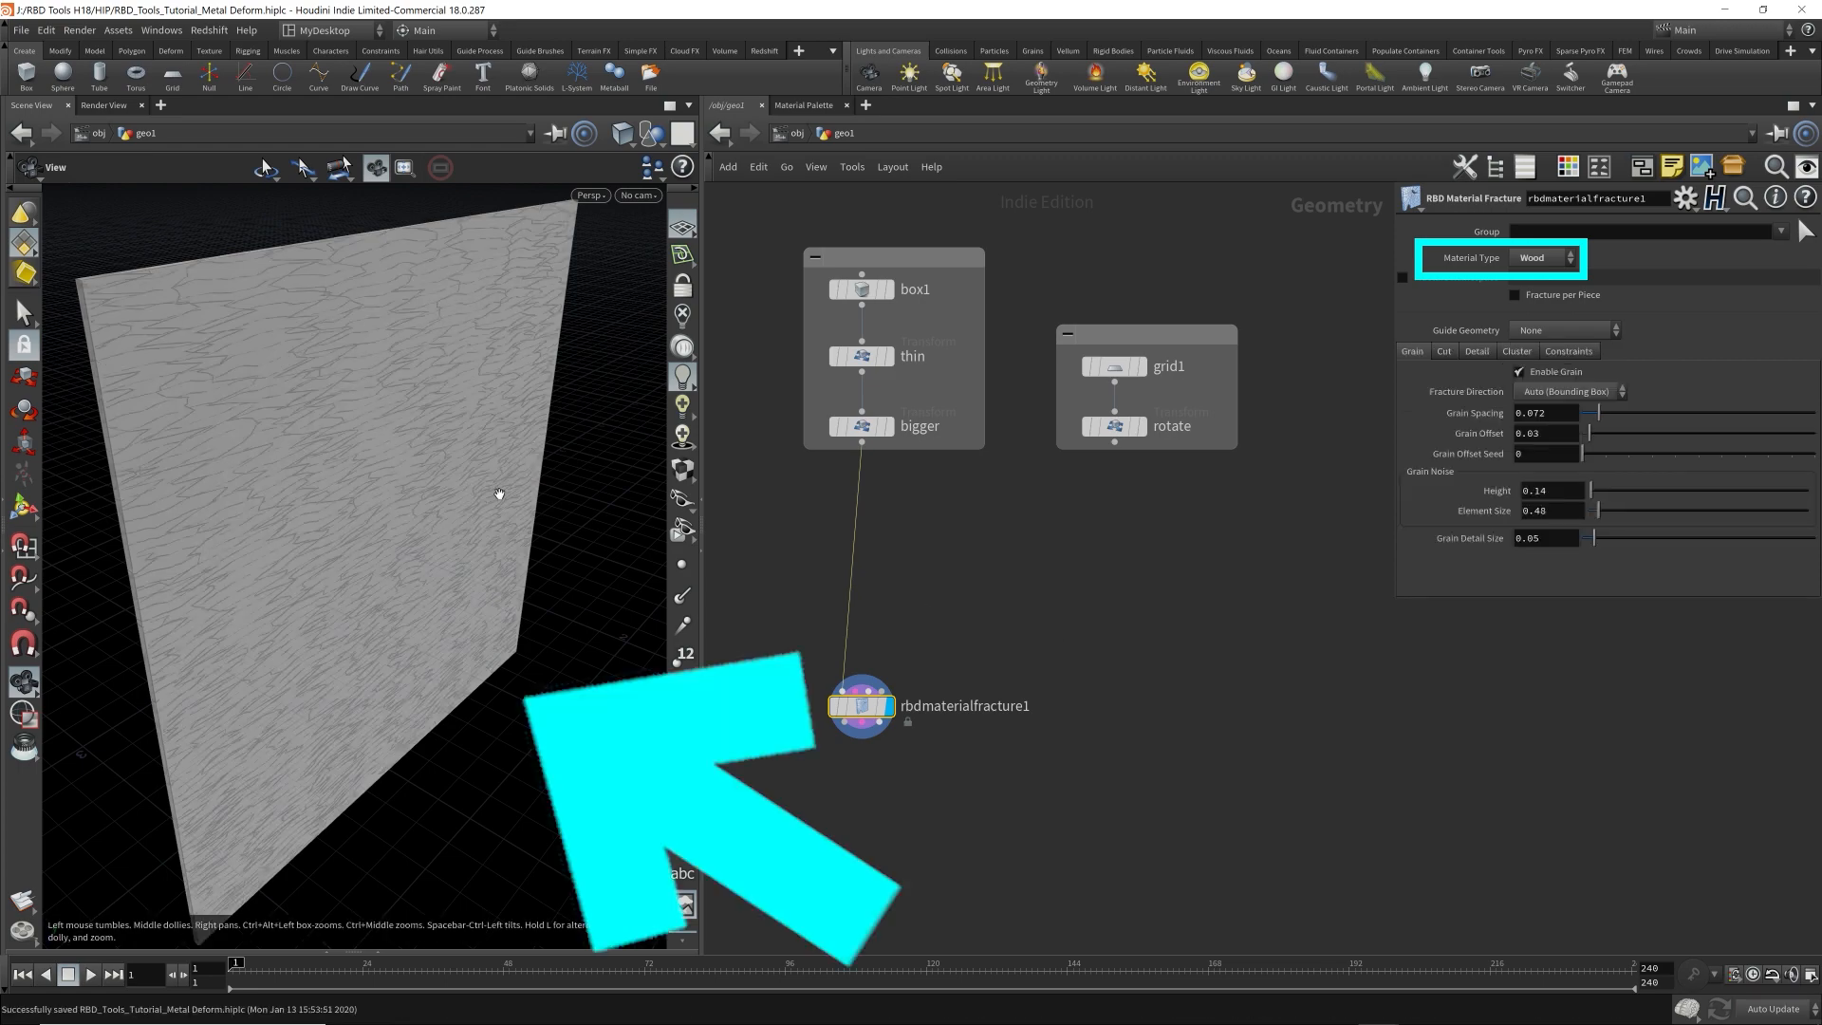
mouse_move(500, 494)
mouse_down()
mouse_move(460, 485)
mouse_move(459, 500)
mouse_move(509, 484)
mouse_up()
right_drag(508, 484, 476, 484)
middle_drag(475, 484, 733, 468)
middle_drag(480, 508, 244, 517)
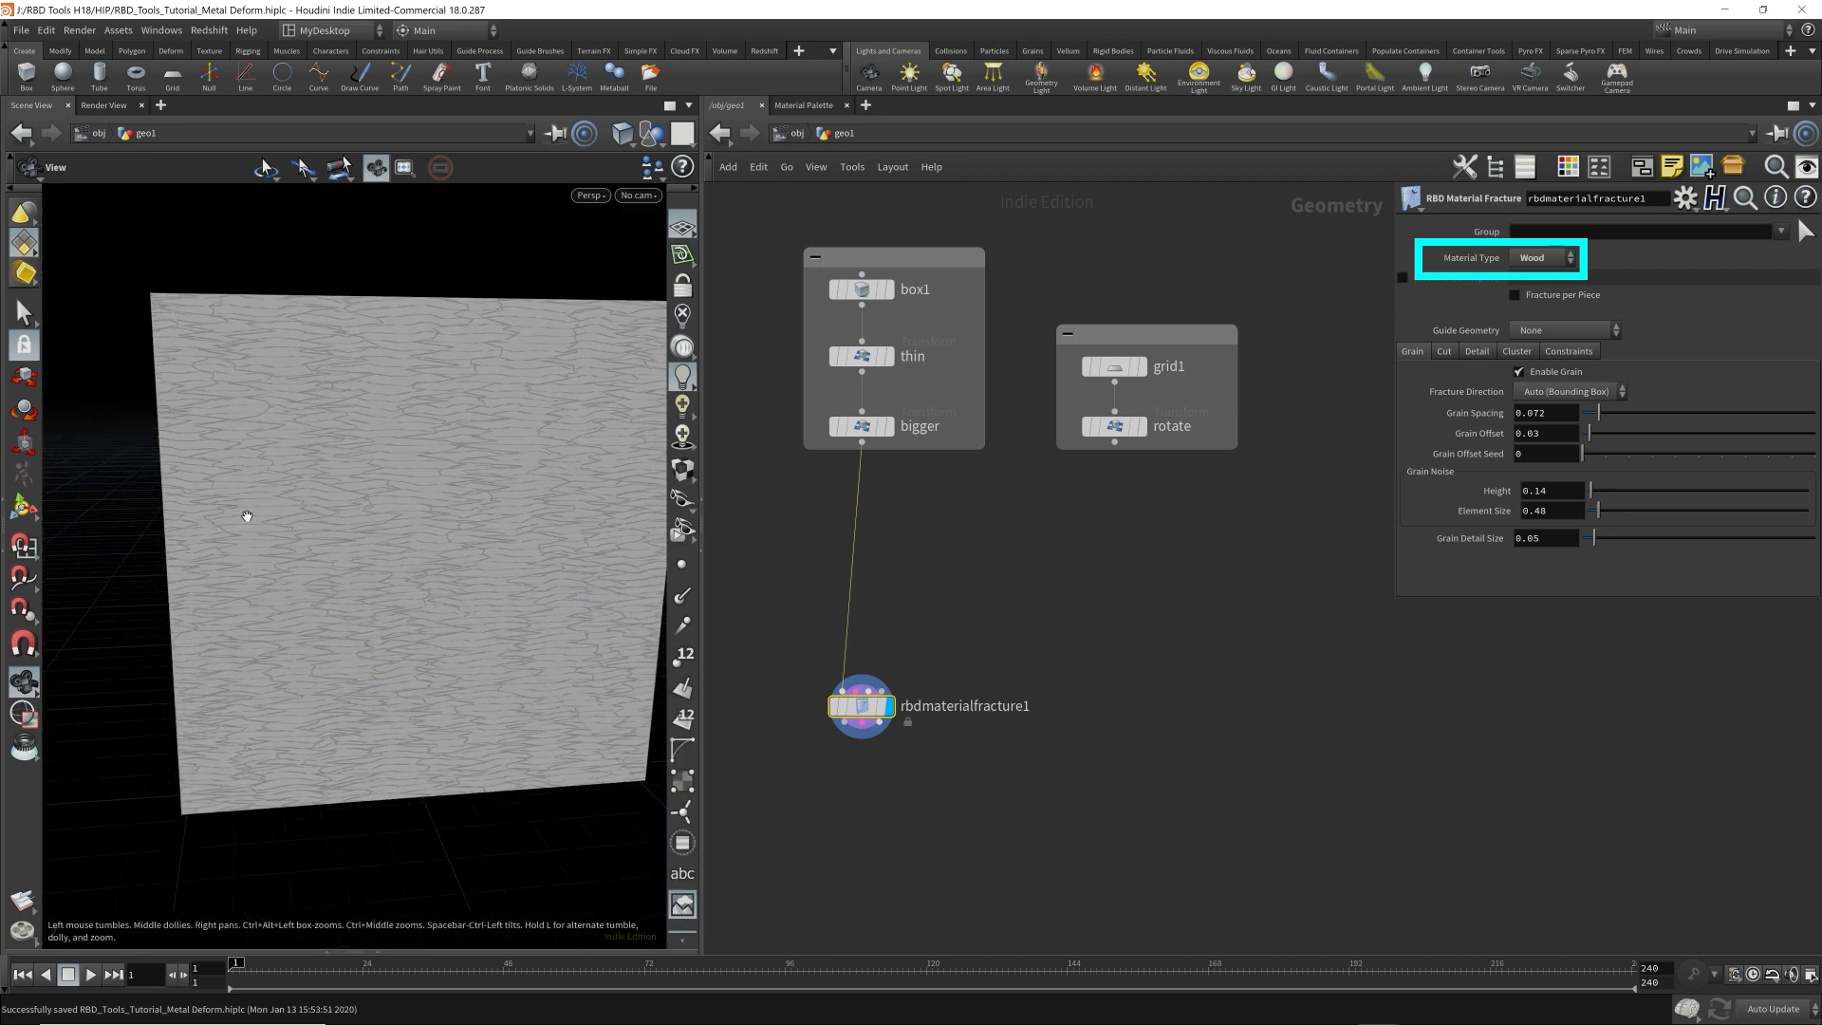
Add an RBD Exploded View node directly below rbdmaterialfracture1, wired to its three outputs.
key(Tab)
text(rbd)
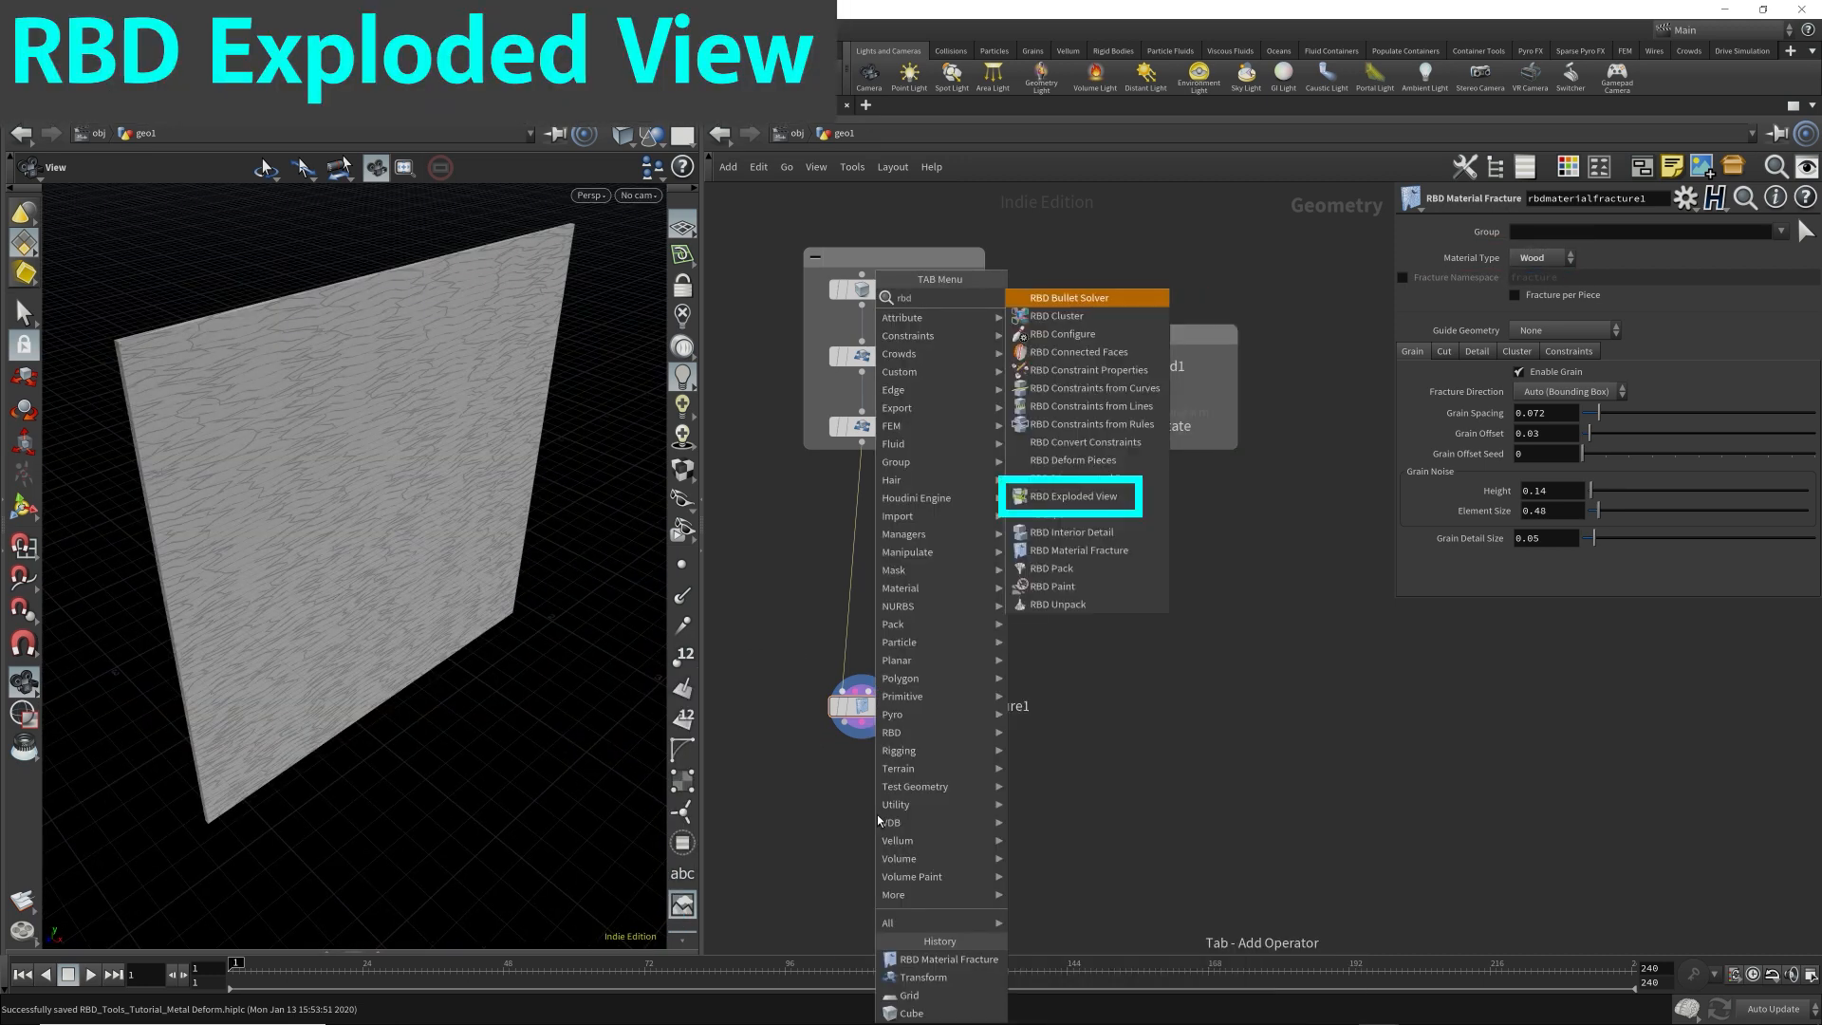
key(Down)
key(Down)
key(Down)
key(Down)
key(Down)
key(Down)
key(Down)
key(Down)
key(Down)
key(Down)
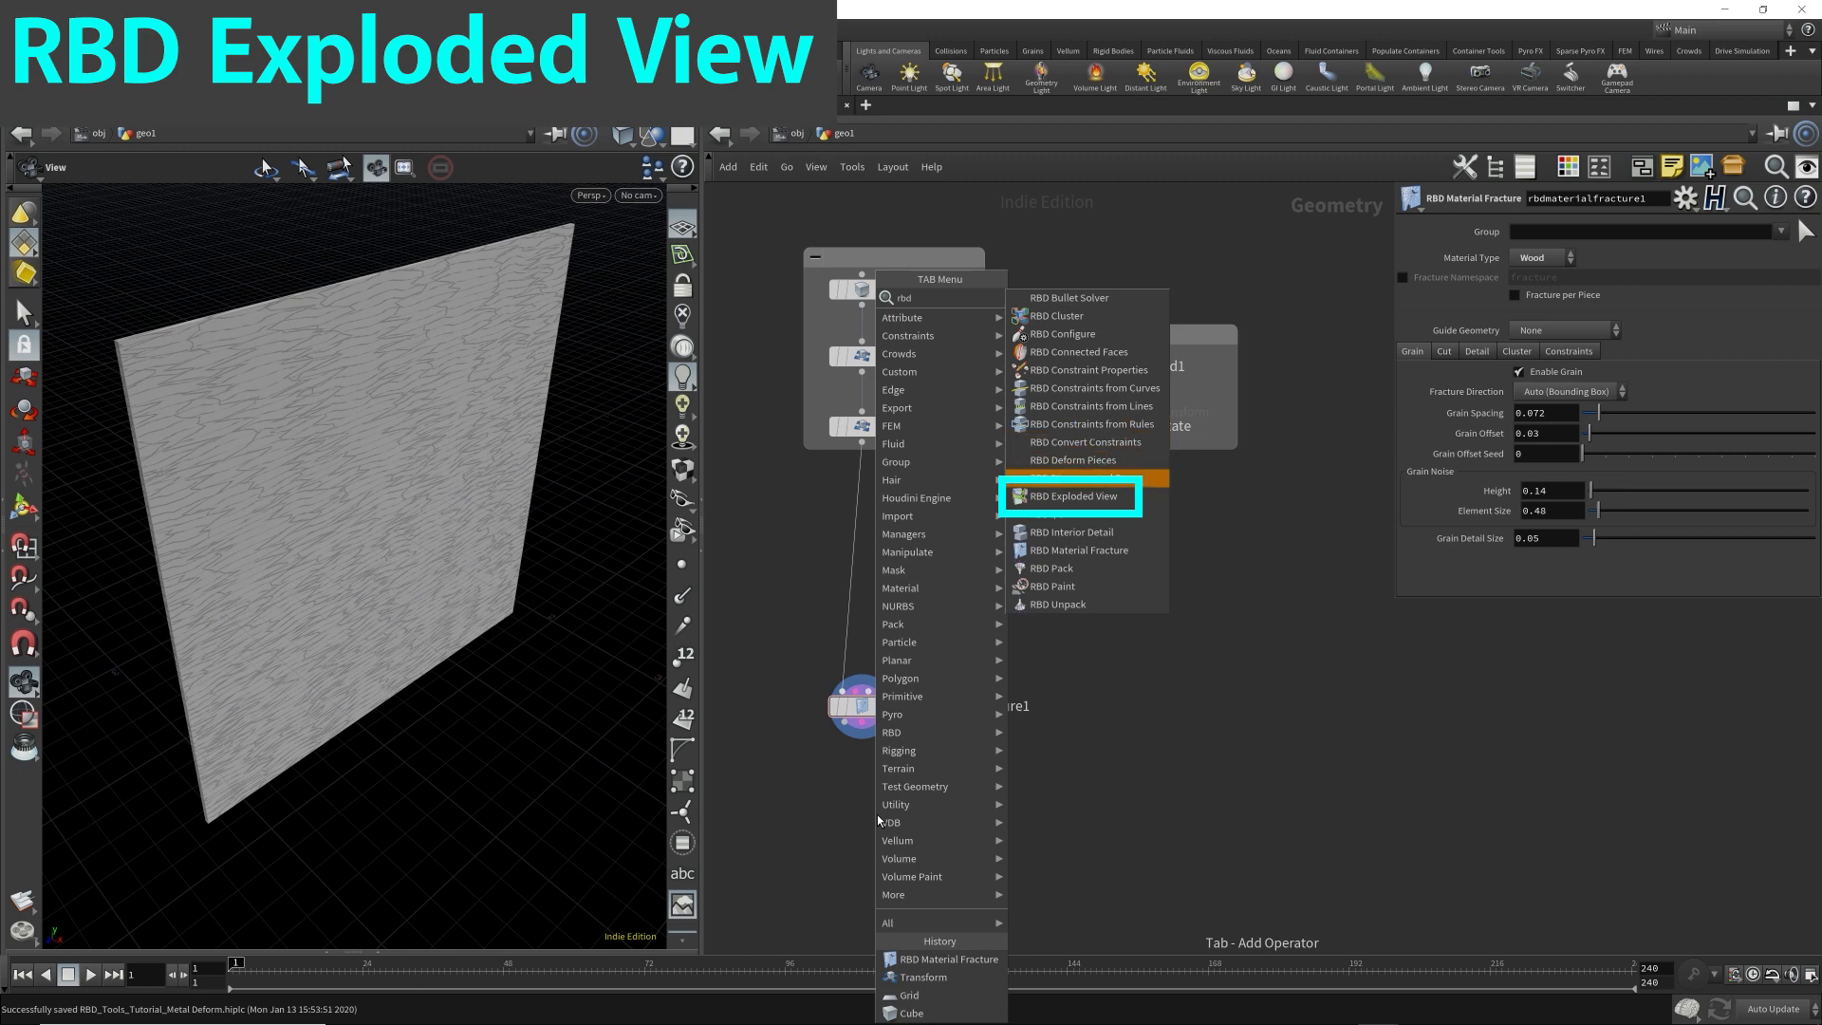
key(Down)
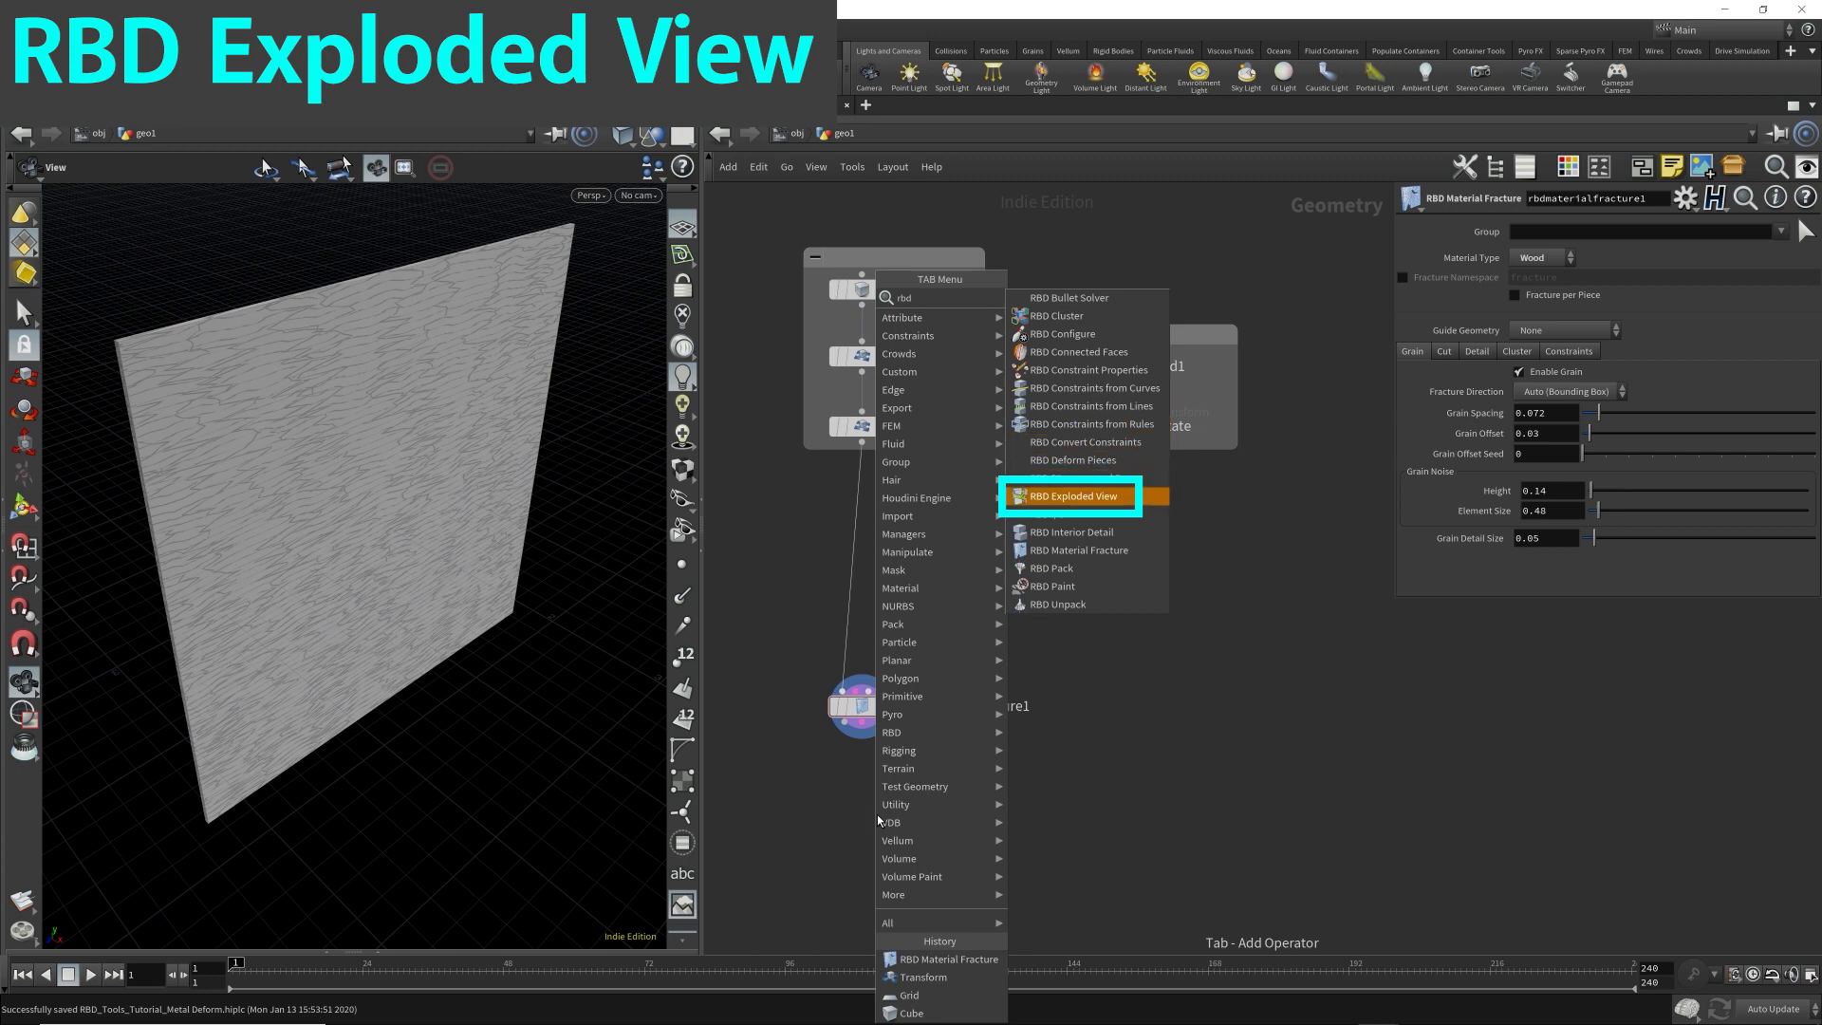
key(Return)
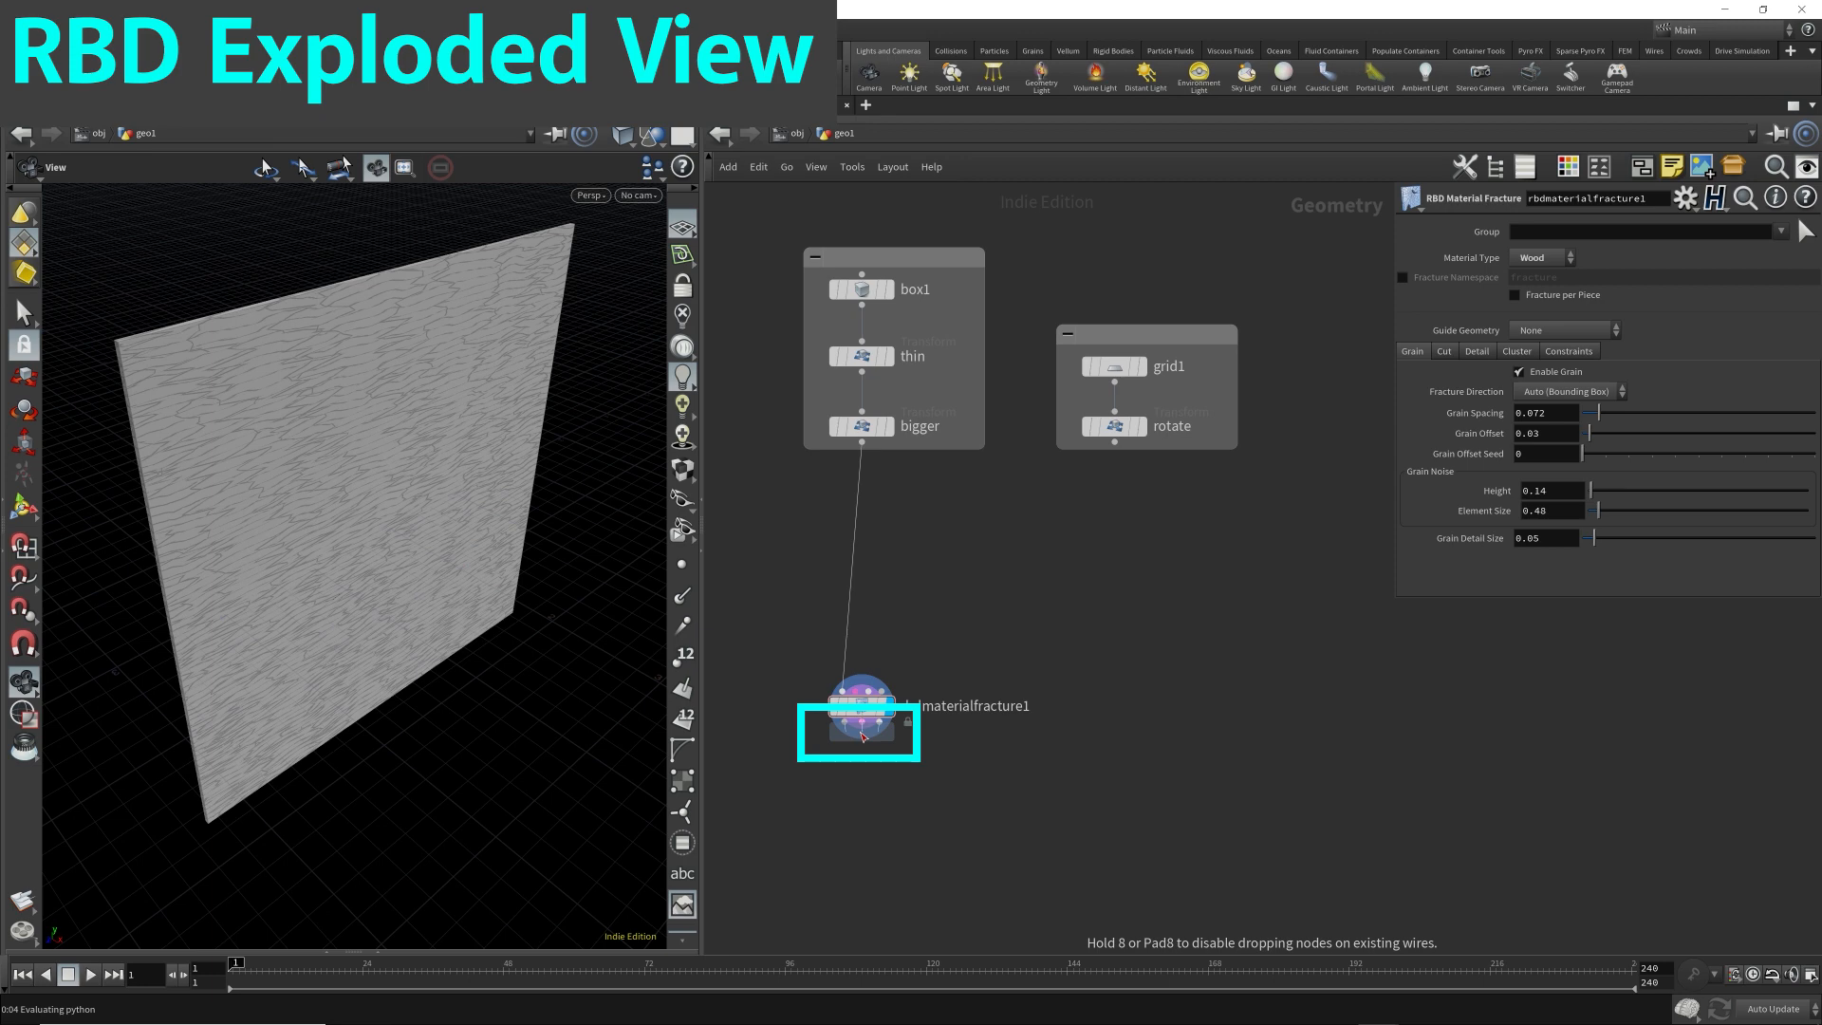
click(863, 736)
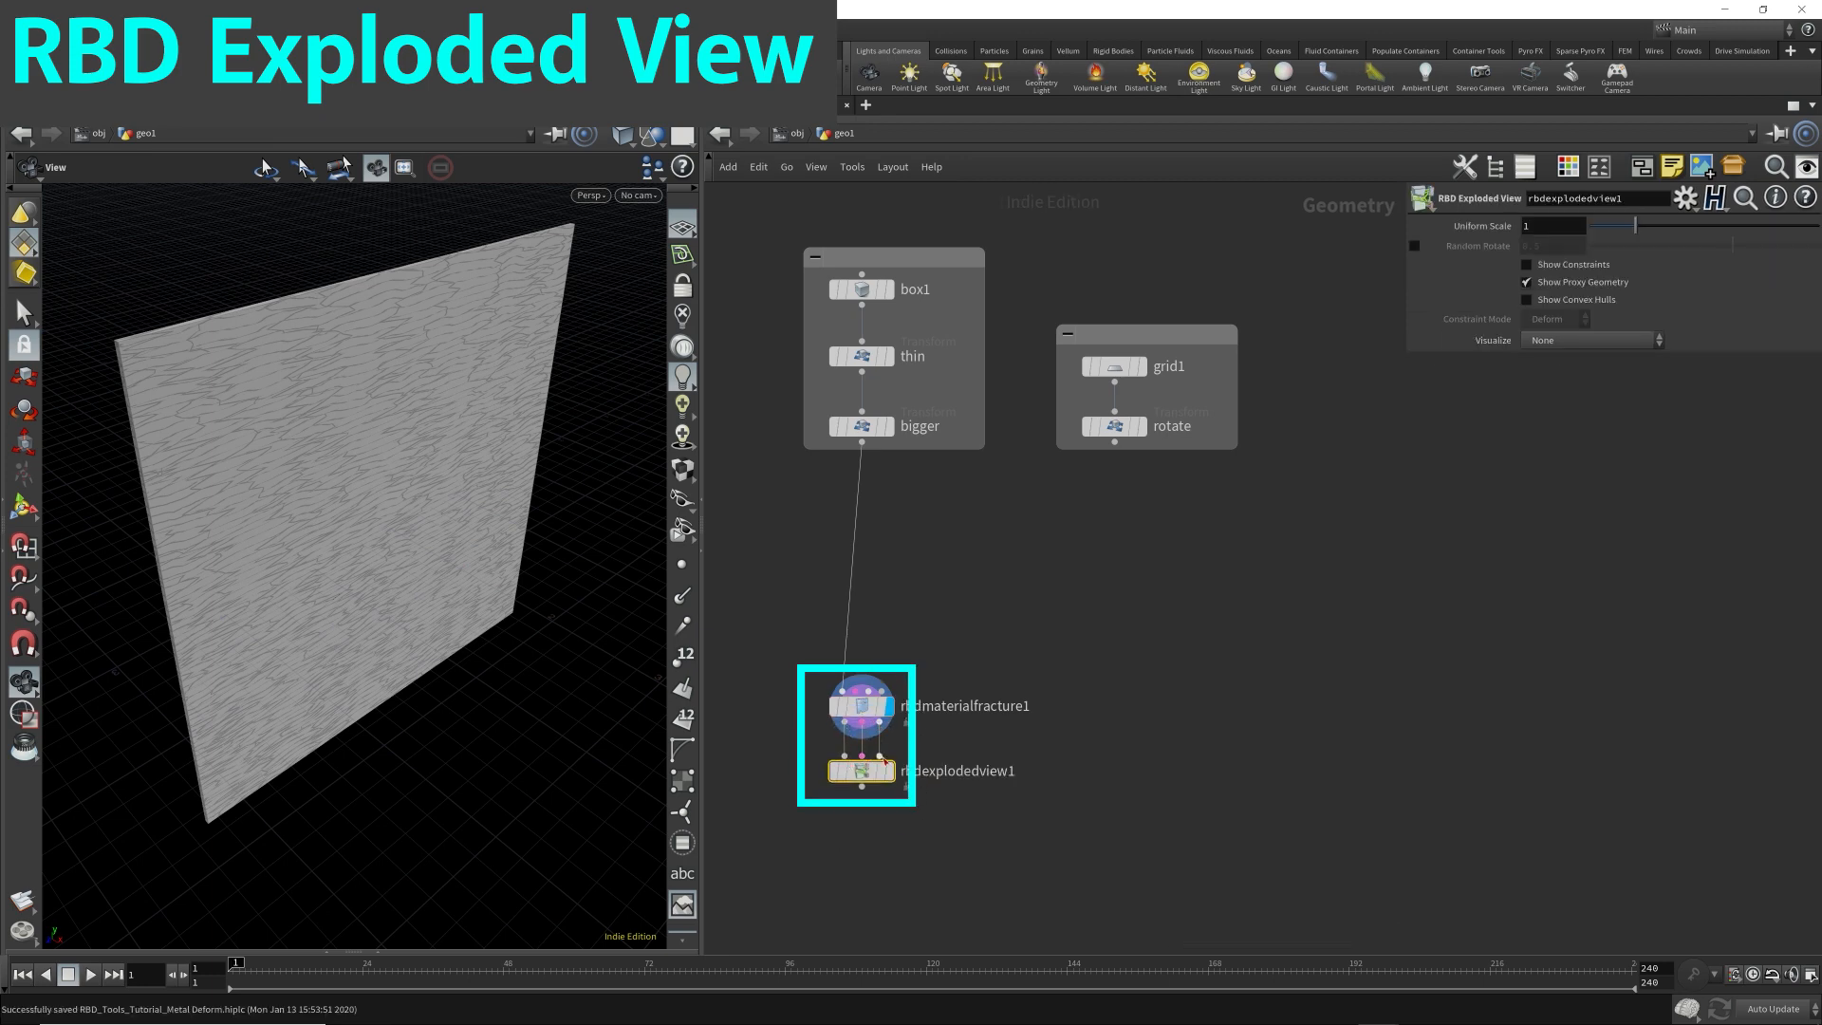
Display the RBD Exploded View node's output and examine the separated wood pieces.
mouse_move(822, 735)
drag(772, 767, 976, 713)
click(889, 771)
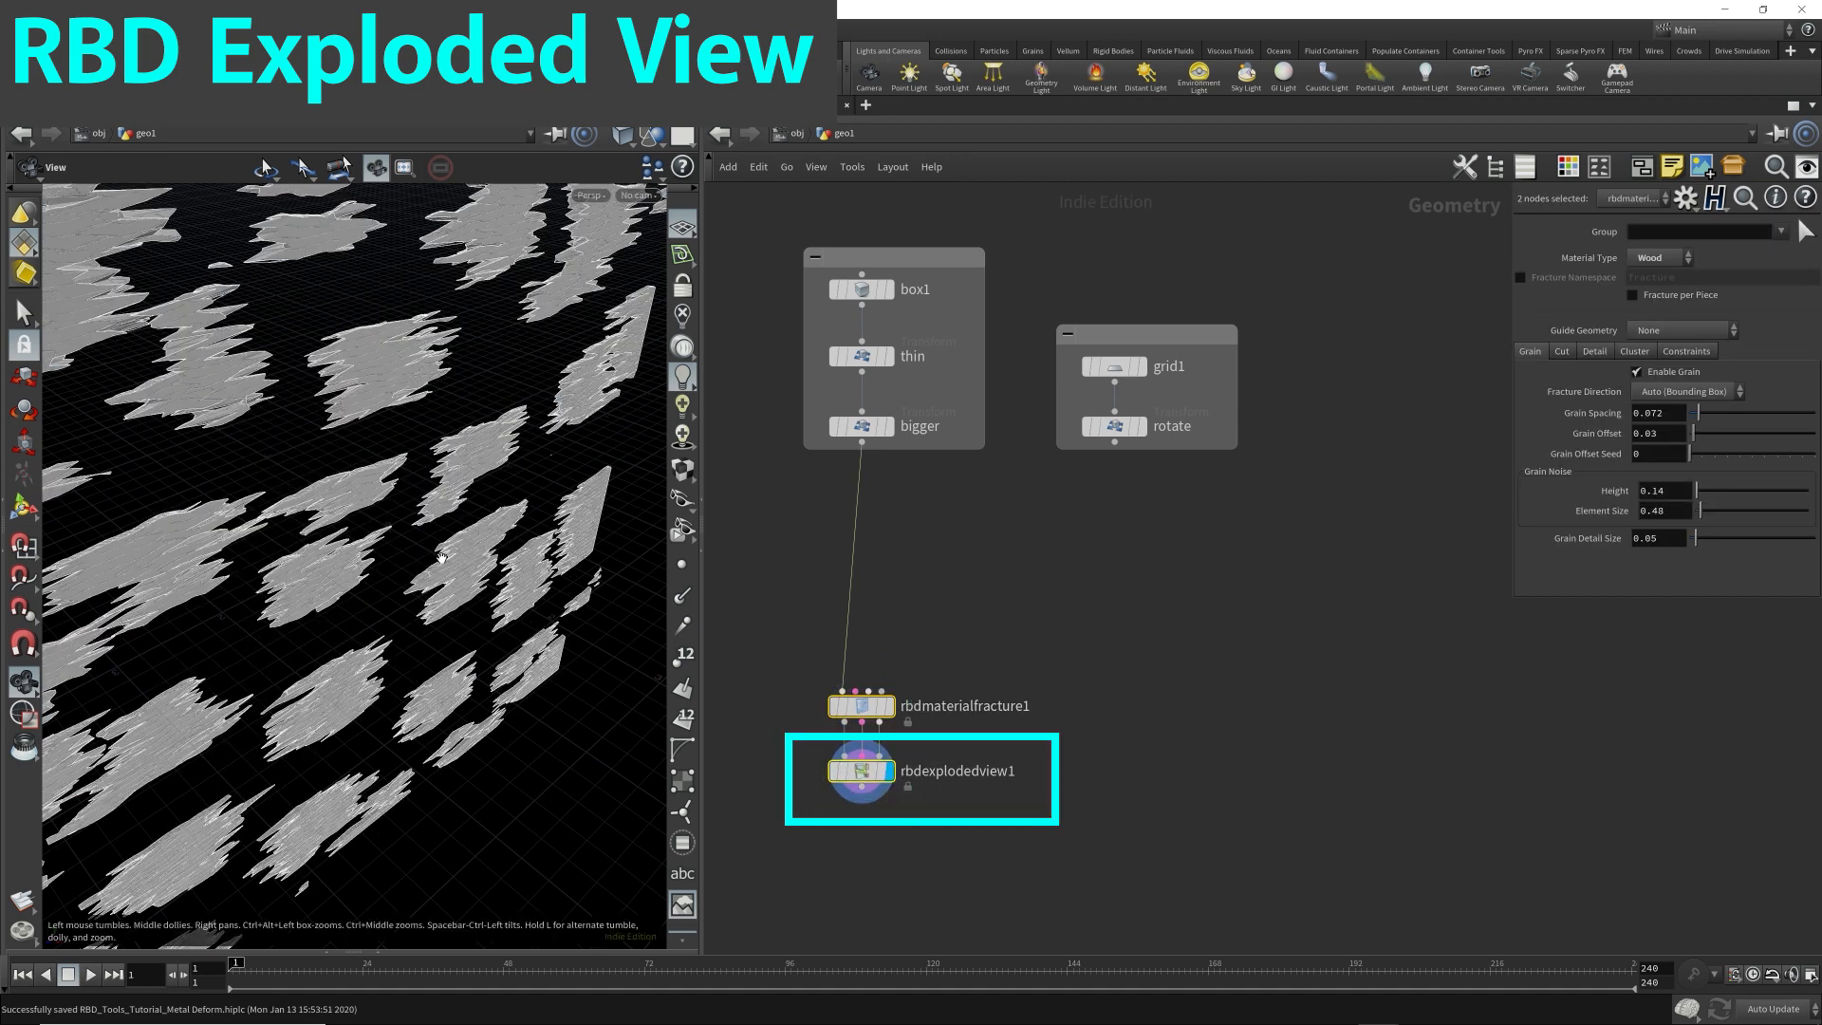
drag(441, 522, 513, 446)
scroll(496, 516, down, 5)
scroll(590, 481, up, 8)
Move the RBD Exploded View node aside, below and left of the fracture node, and color it black.
drag(820, 797, 959, 759)
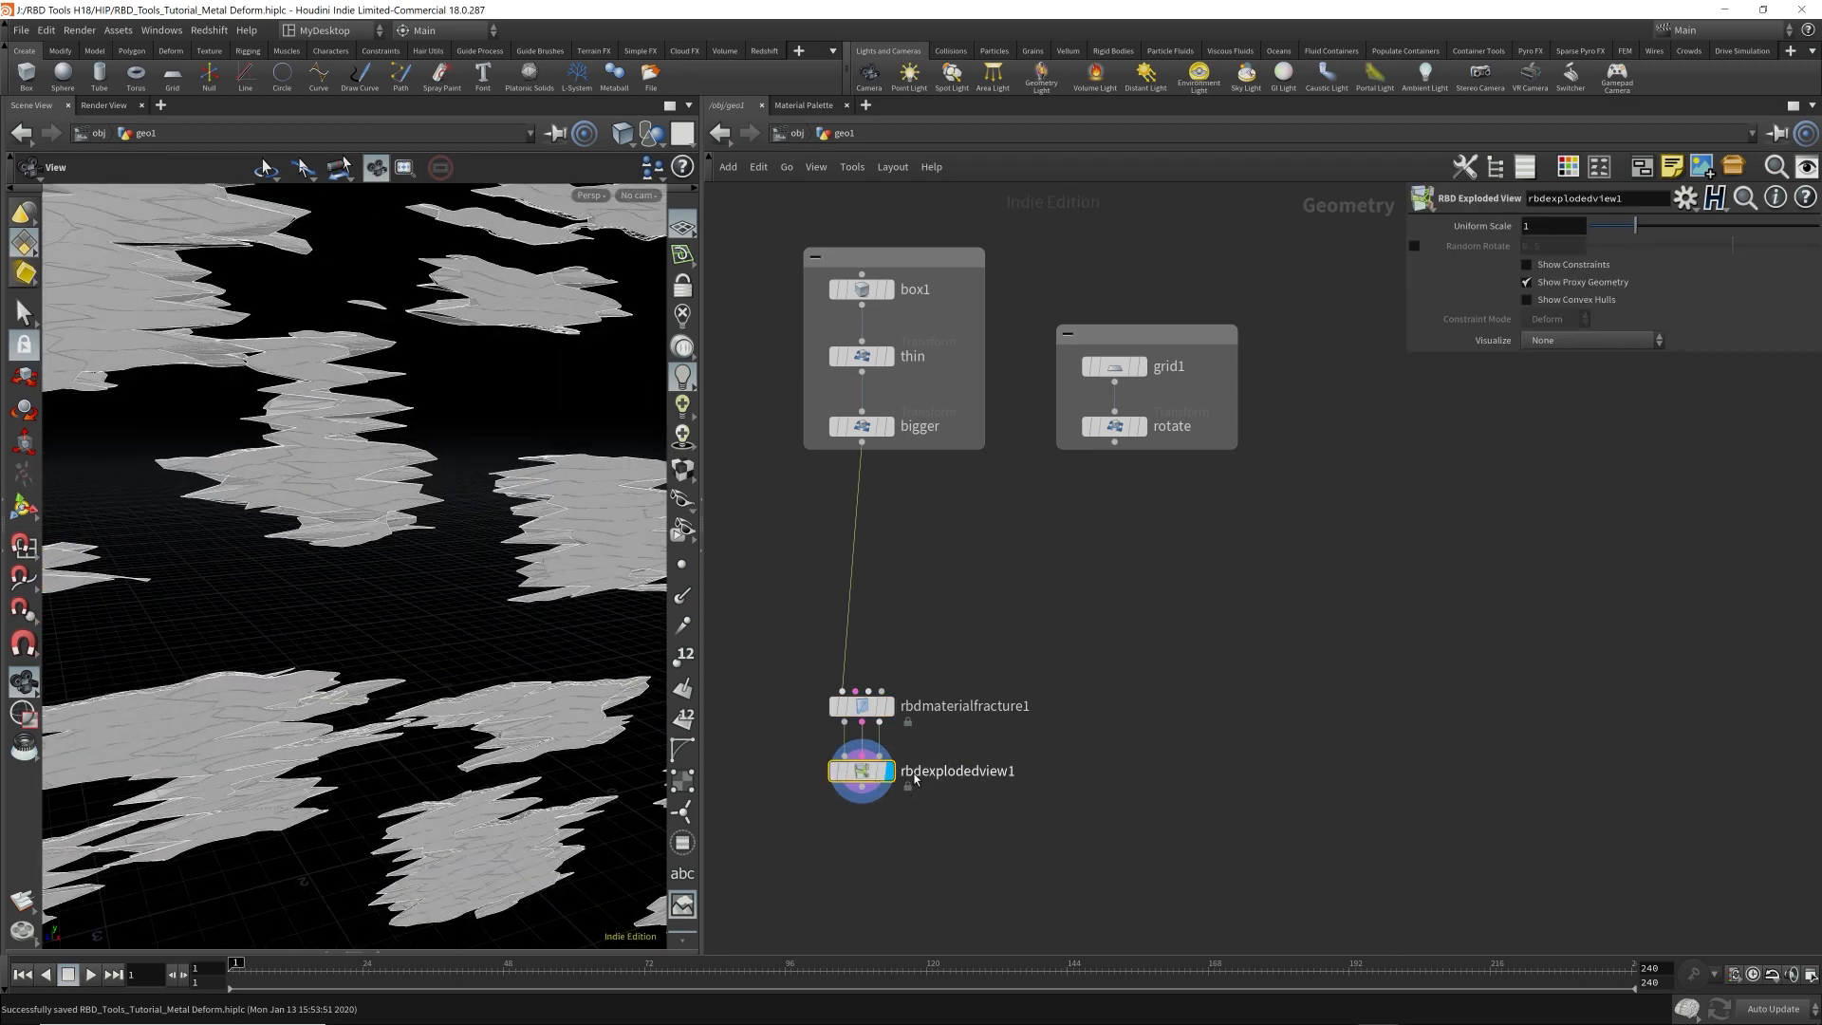
middle_drag(1009, 808, 1131, 728)
drag(986, 698, 748, 766)
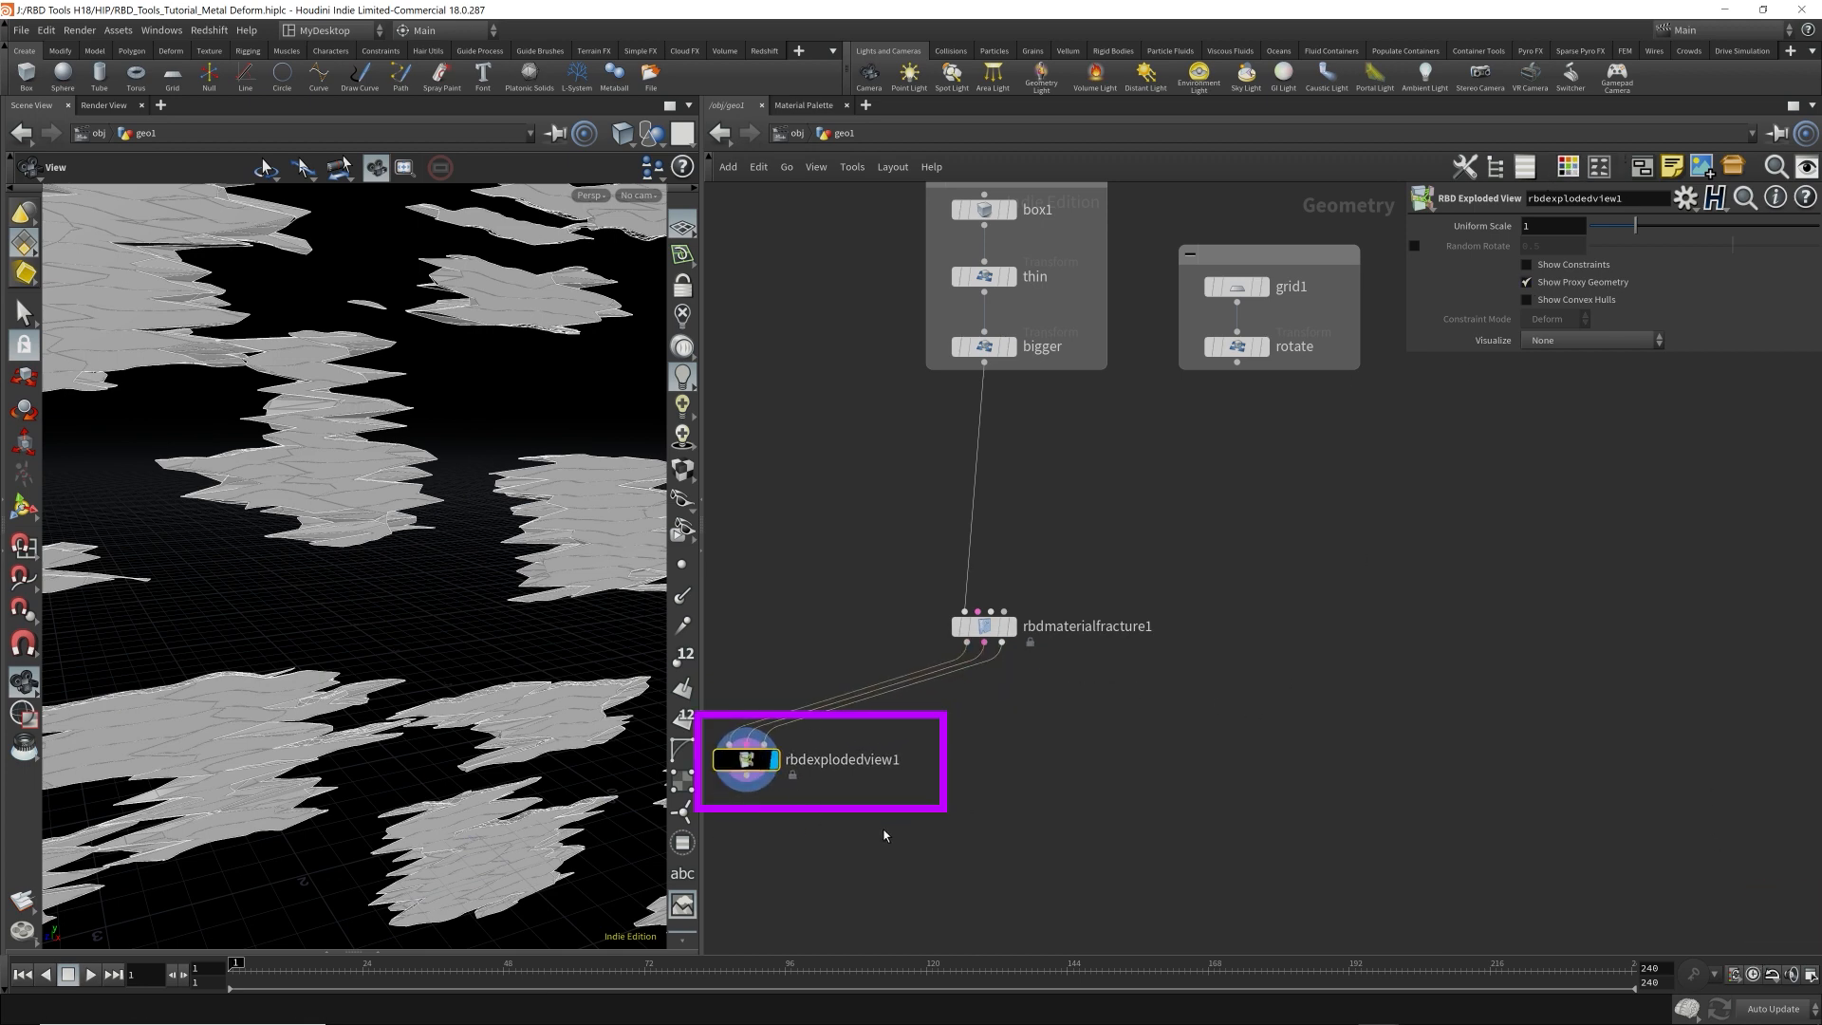
drag(876, 834, 713, 667)
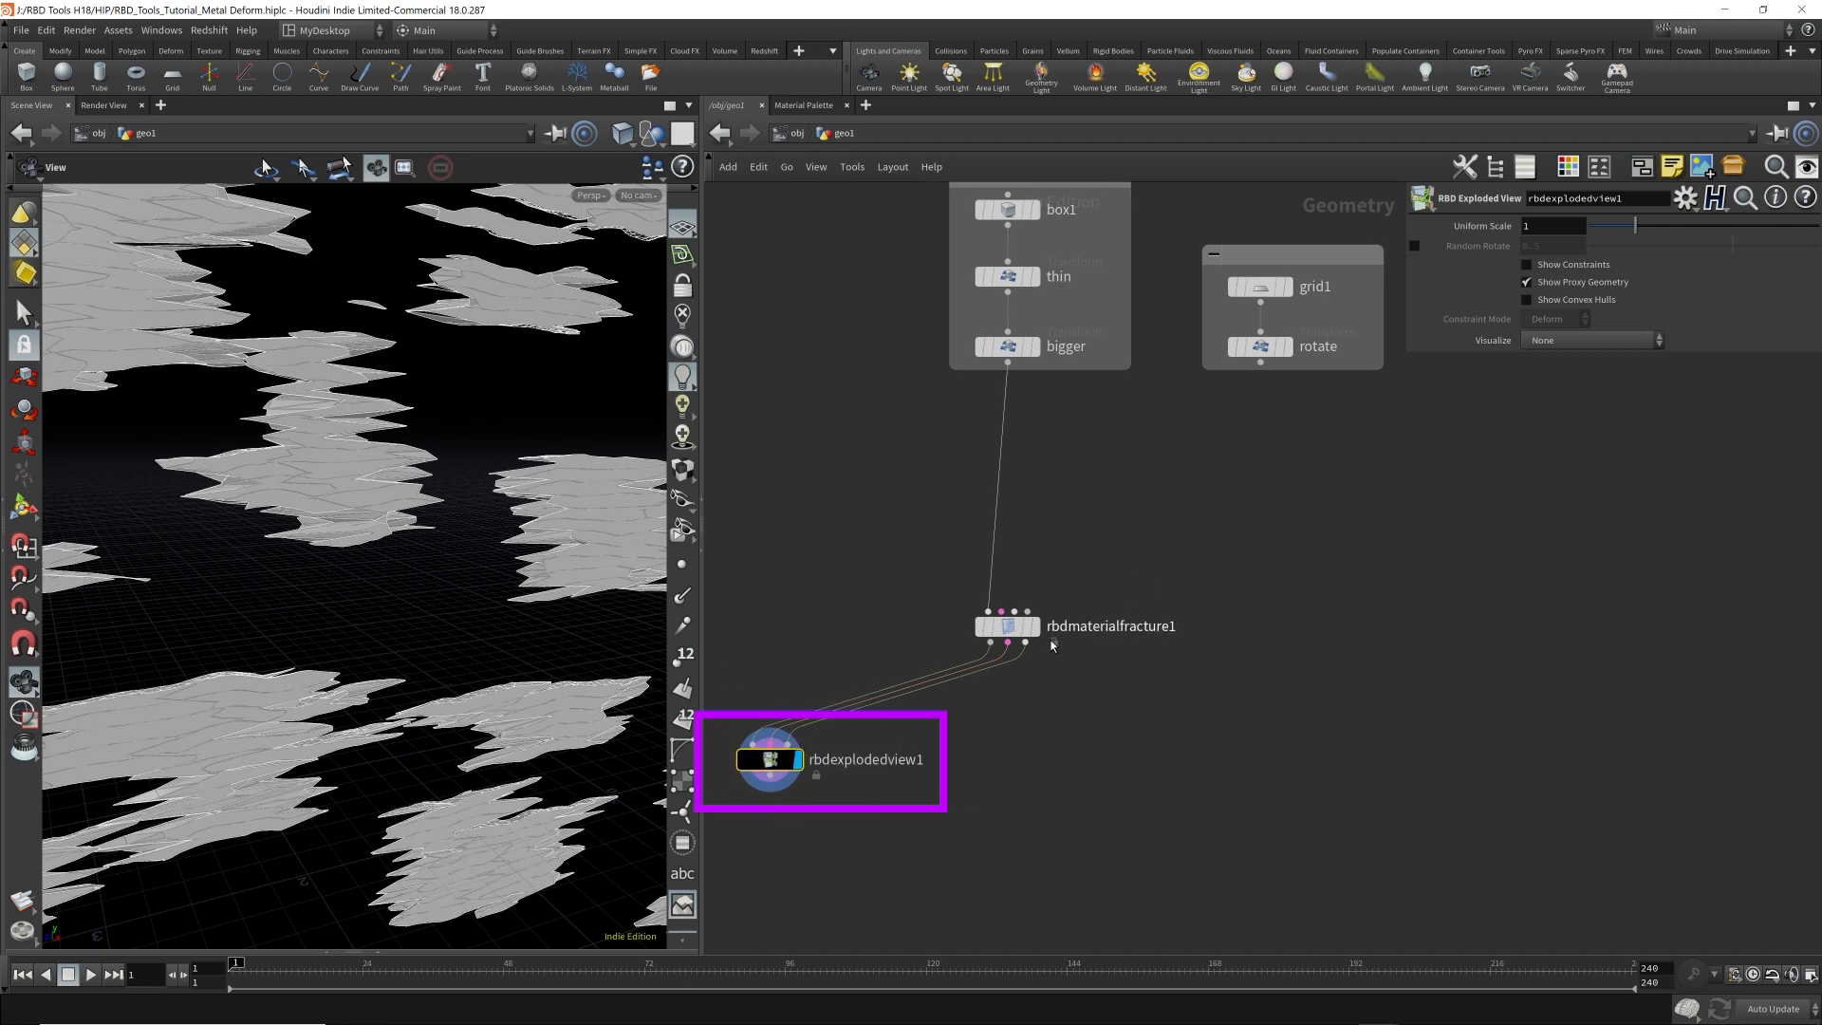
Display the output of rbdmaterialfracture1 and move the node closer below the bigger transform.
mouse_move(1038, 637)
click(1042, 592)
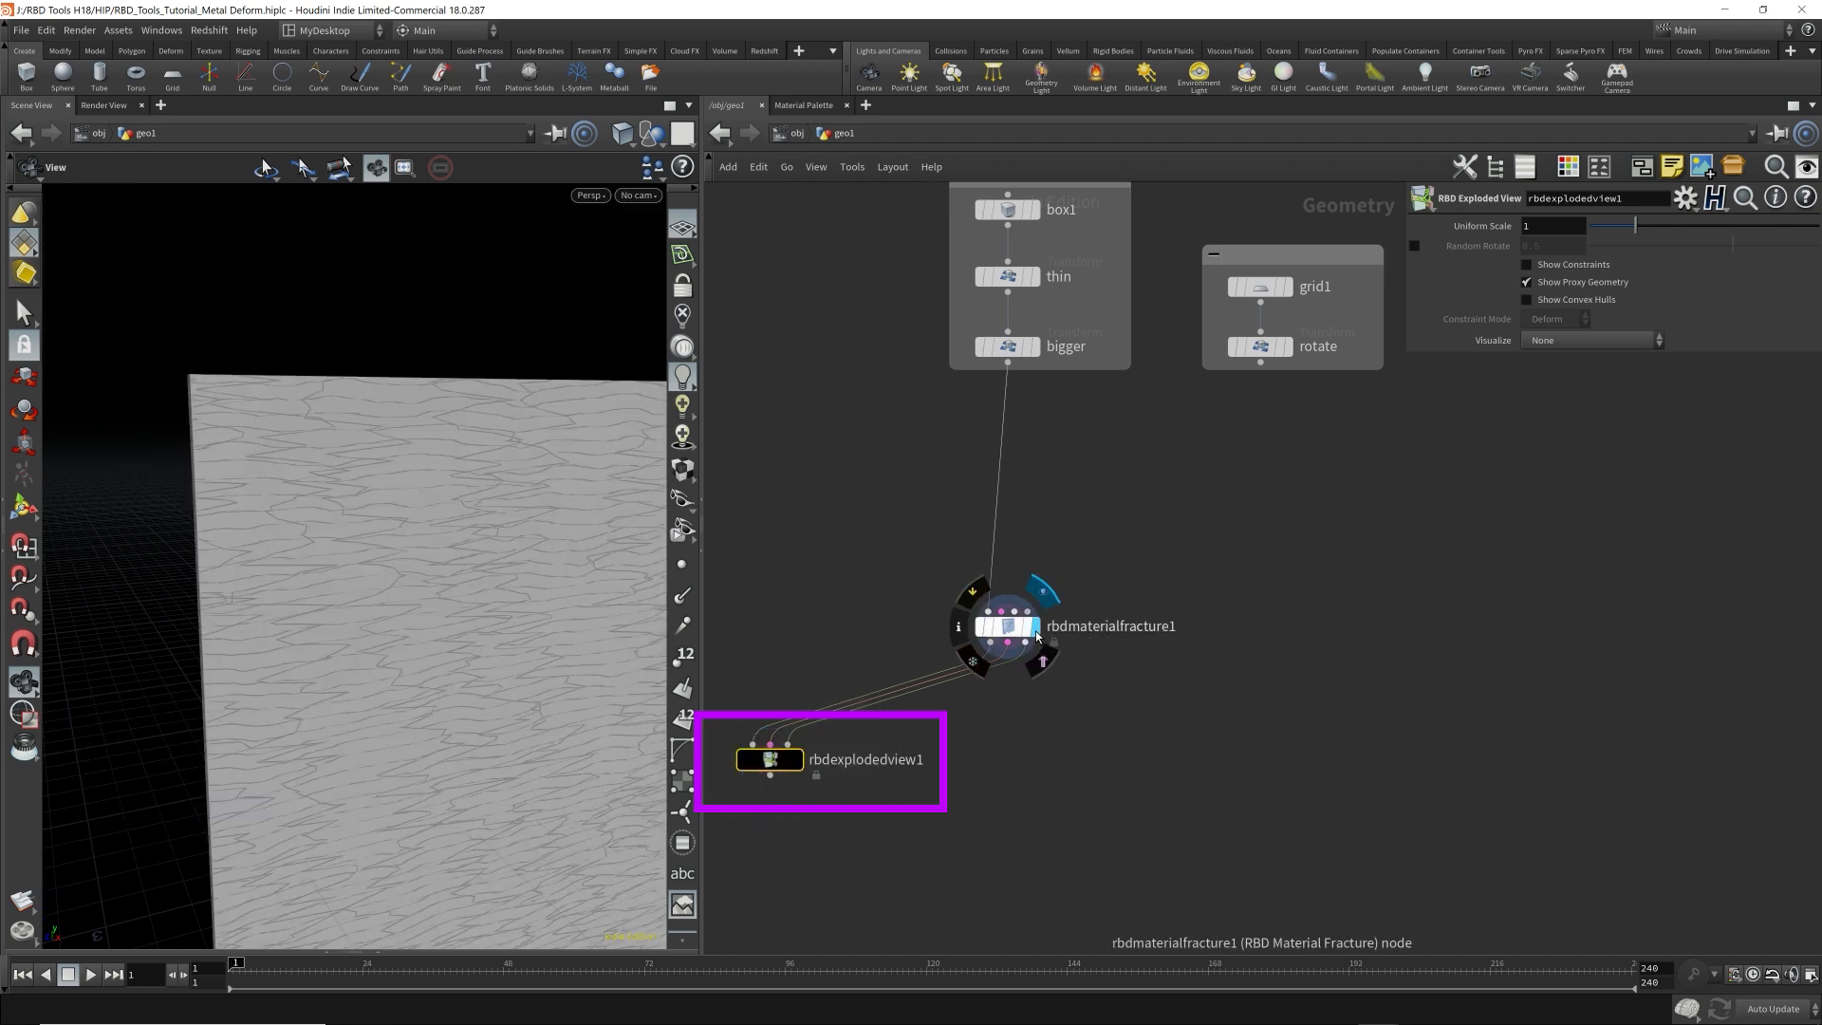
drag(1014, 635, 1009, 502)
scroll(1061, 538, up, 3)
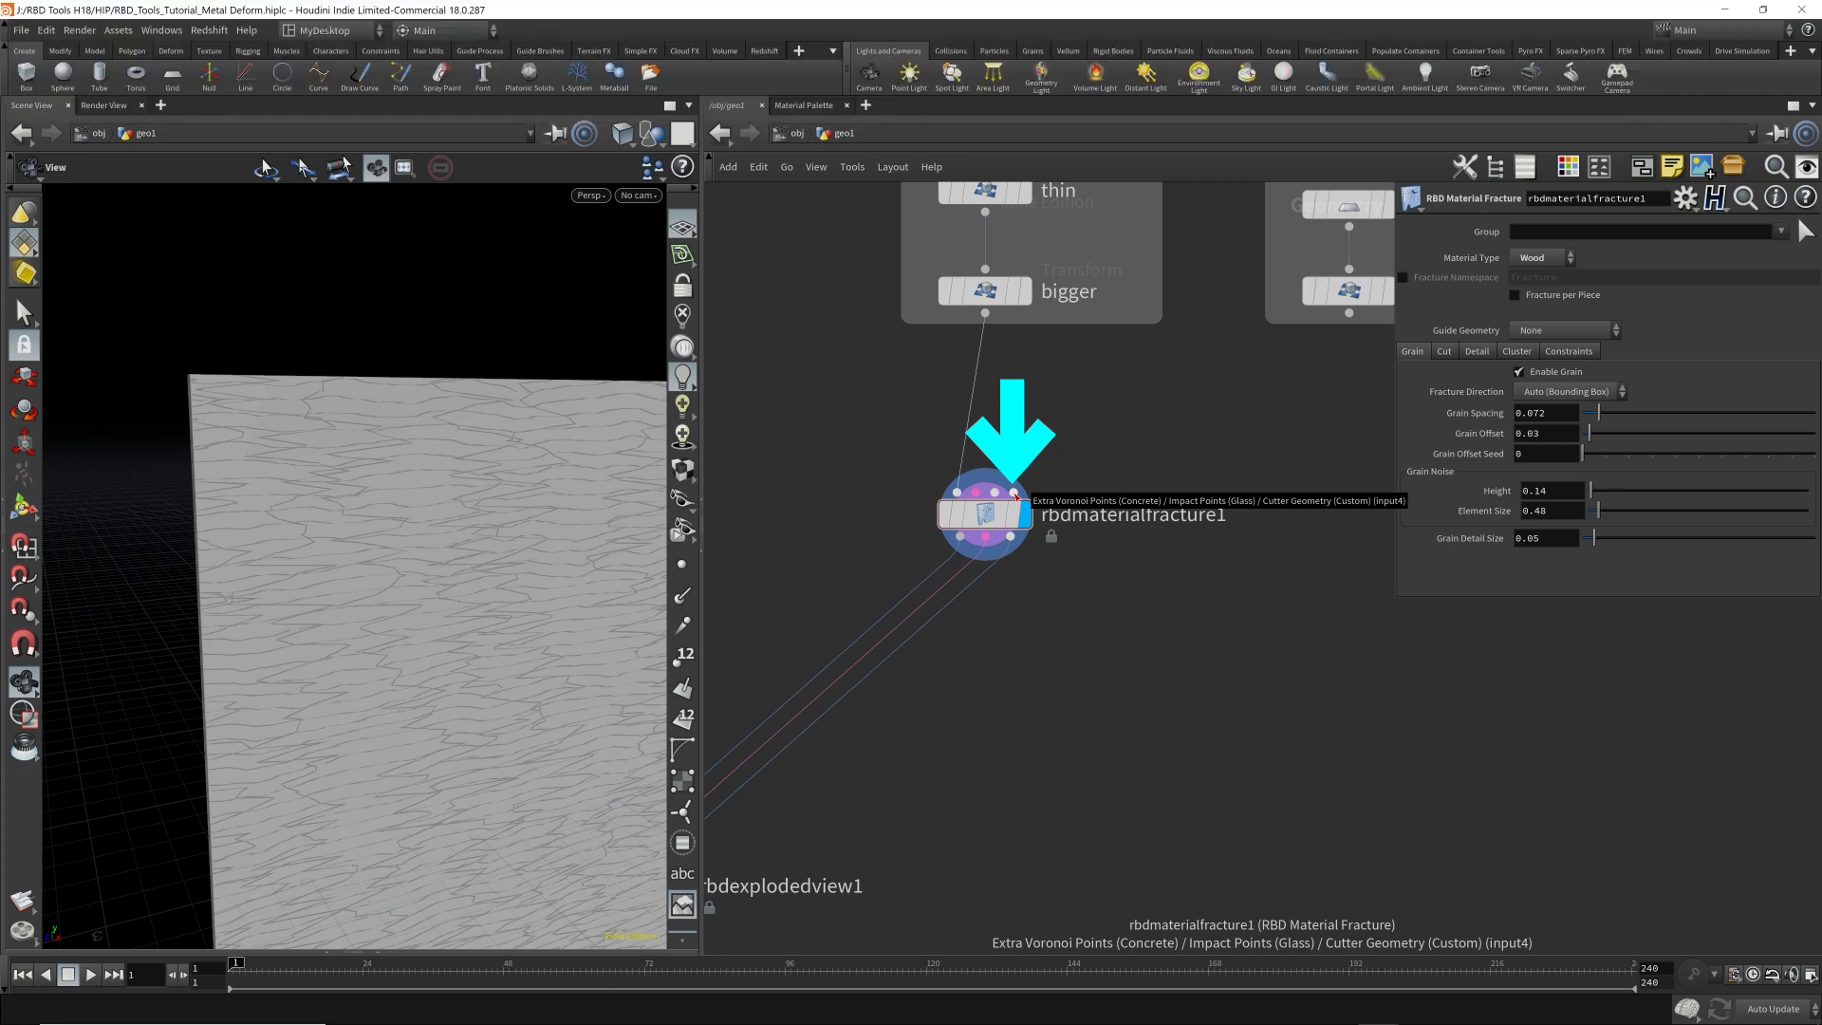
drag(991, 517, 990, 554)
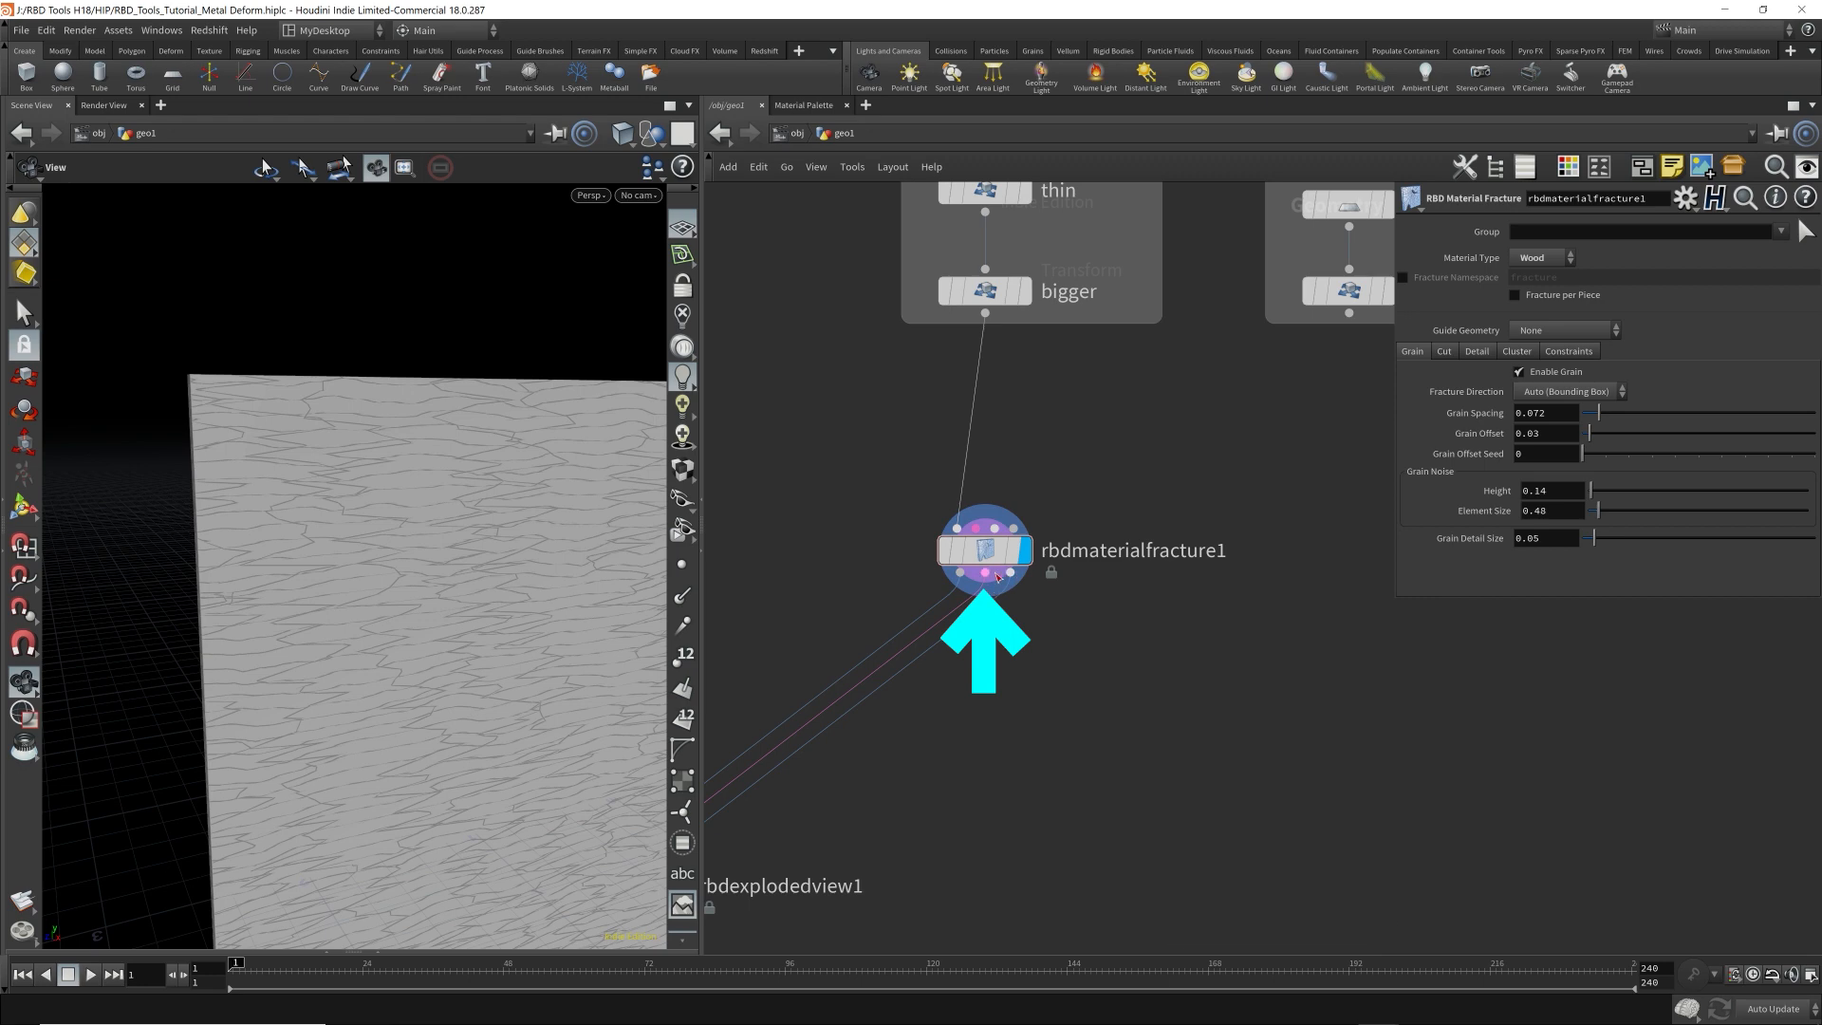
Add a Null node below rbdmaterialfracture1, connected to its first output.
drag(987, 576, 964, 744)
key(Tab)
text(null)
key(Return)
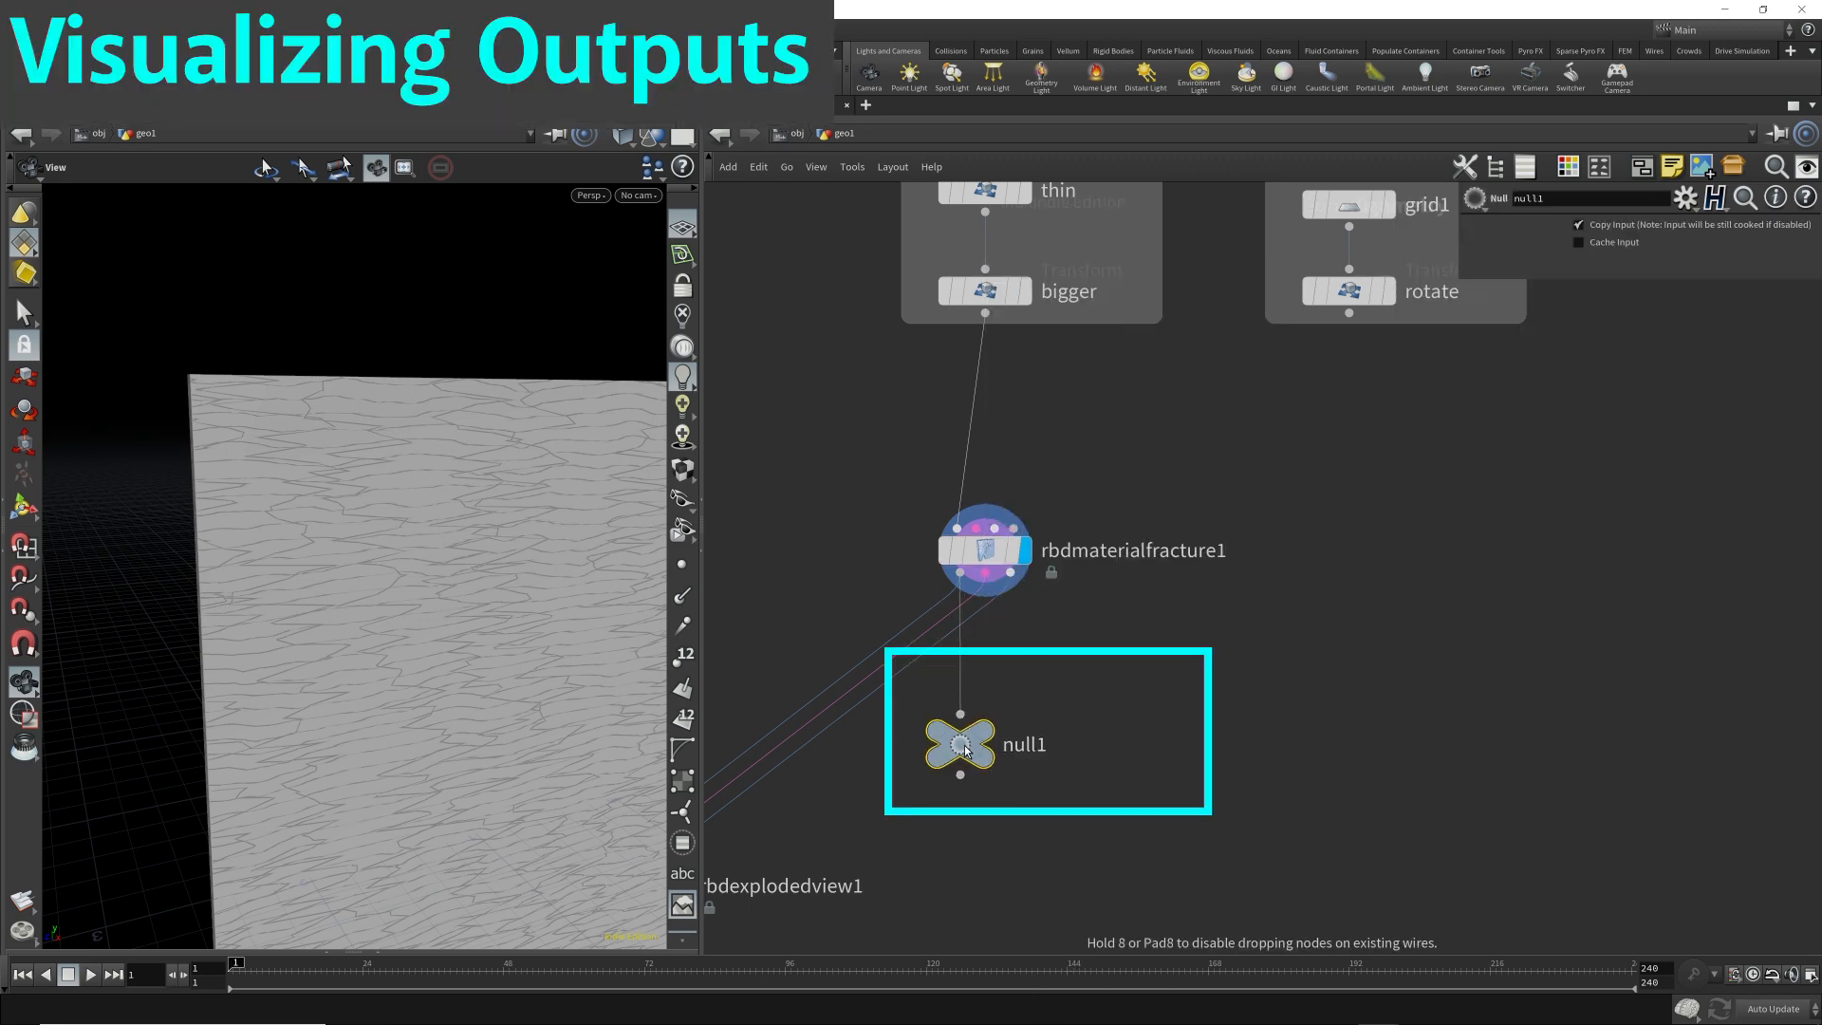
Rename the null as geometry and display it to inspect the fracture node's geometry output.
double_click(1018, 740)
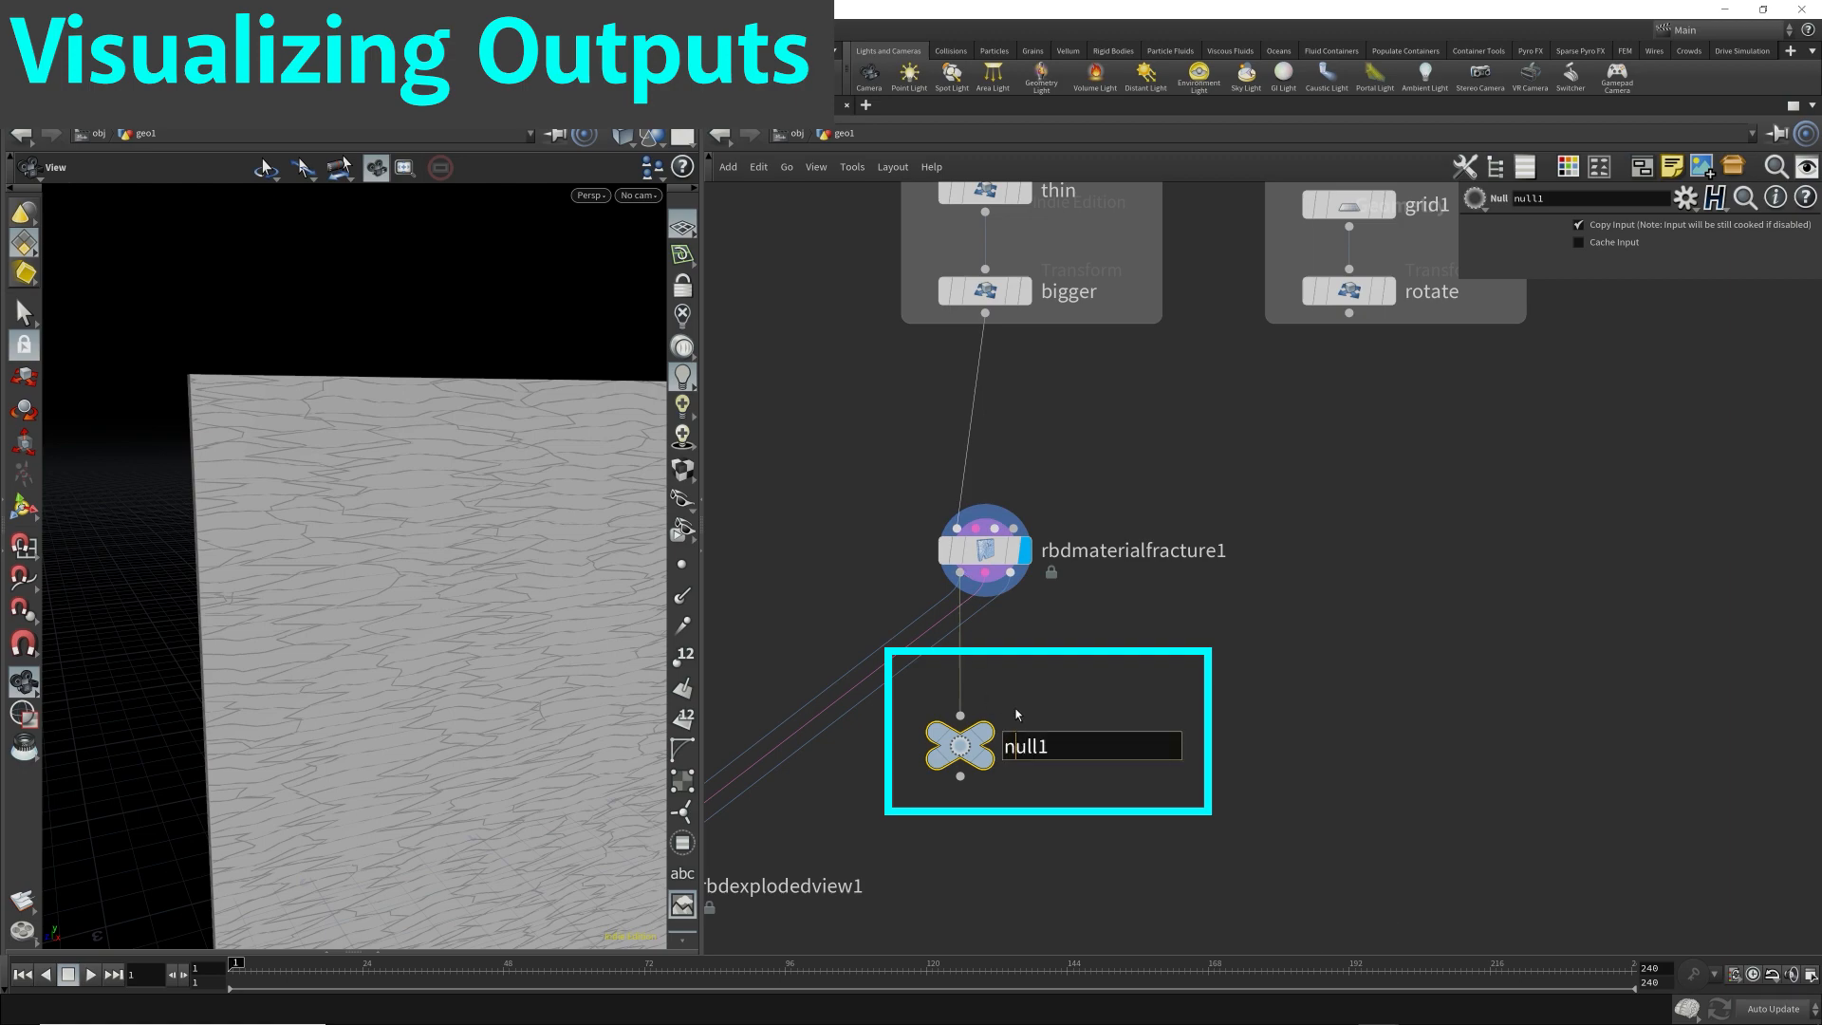
key(ctrl+a)
text(geometry)
key(Return)
click(1012, 704)
drag(446, 503, 539, 567)
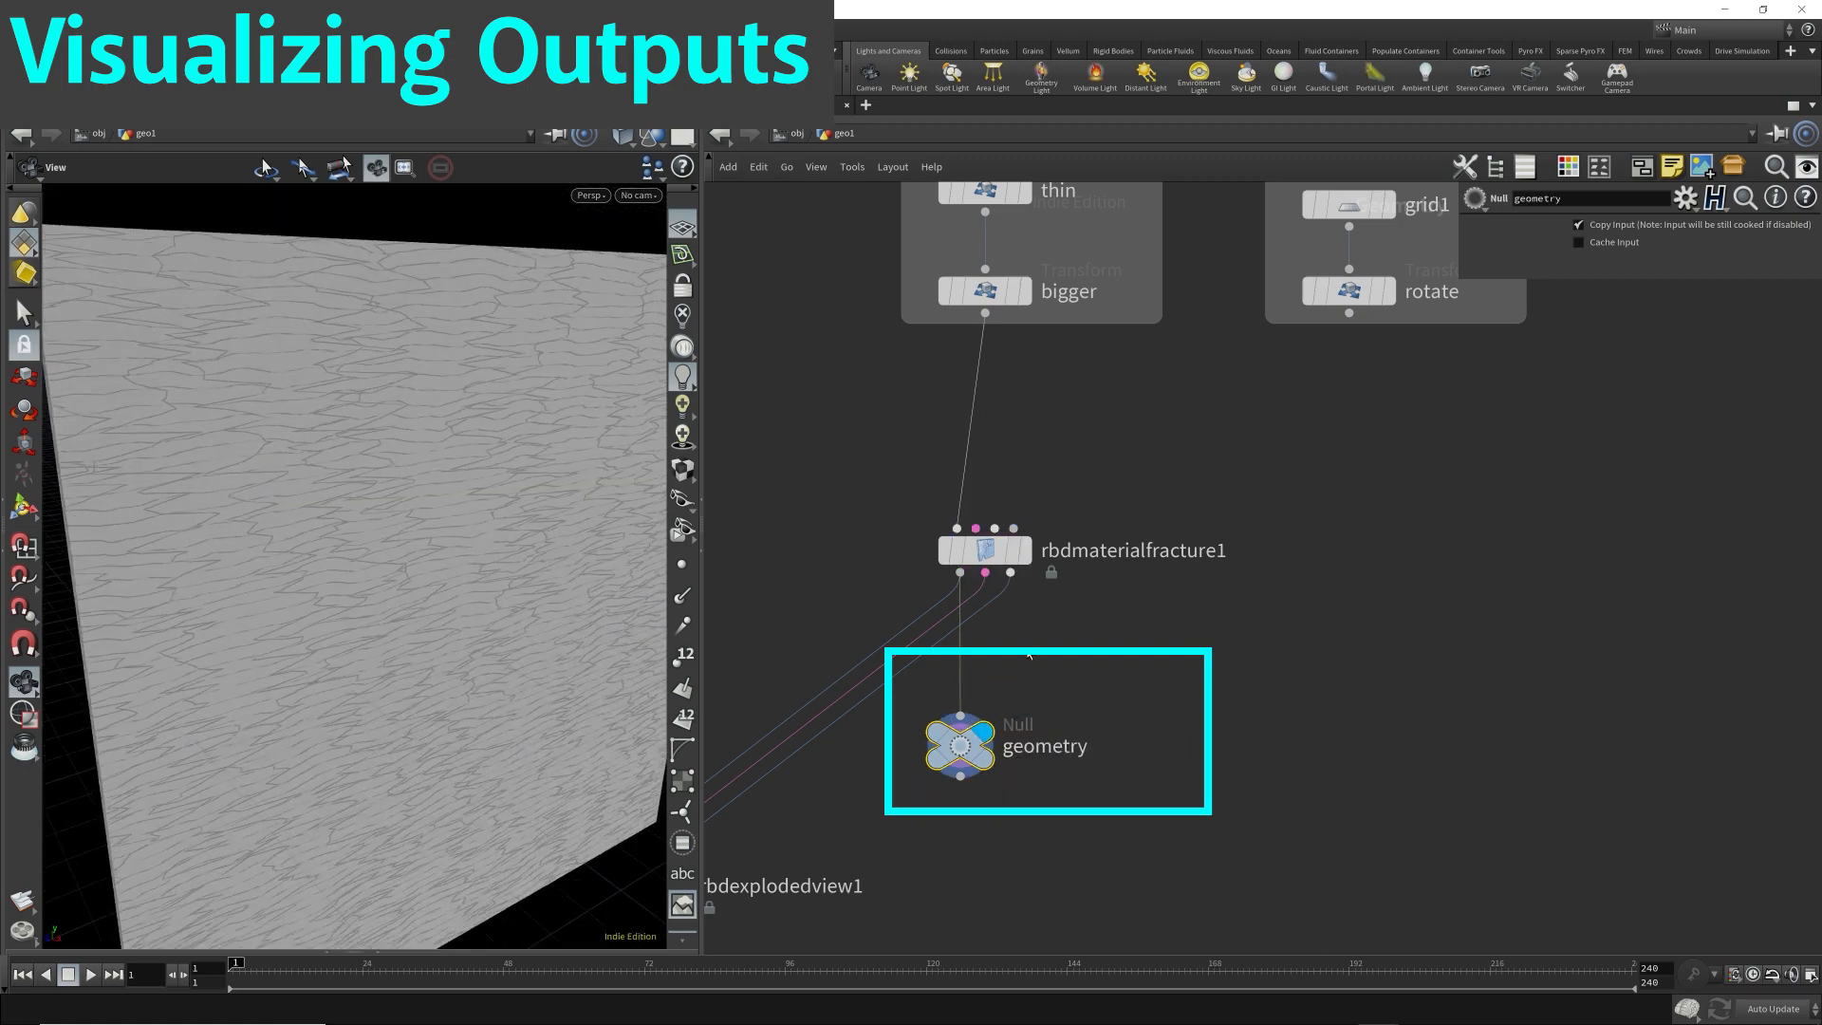
mouse_move(961, 575)
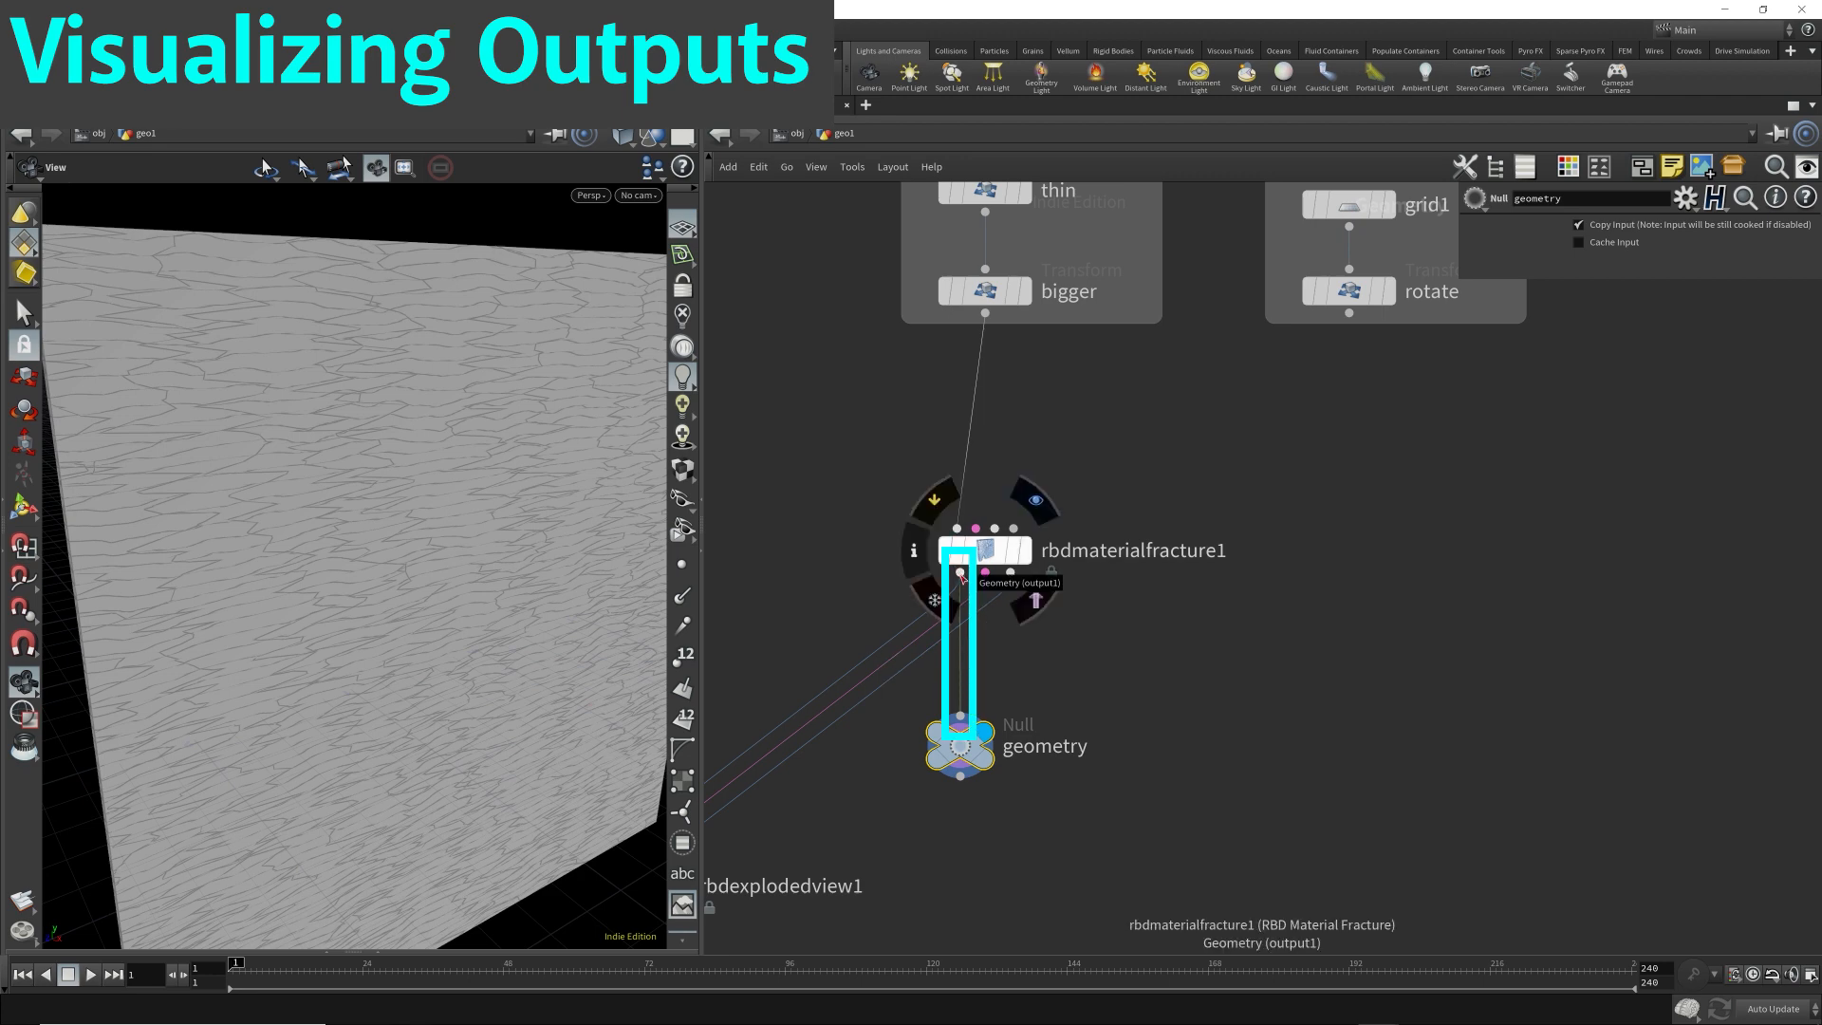
Rename the null on the fracture node's first output as high_quality_geometry.
text(high_)
text(quality_geometry)
key(Return)
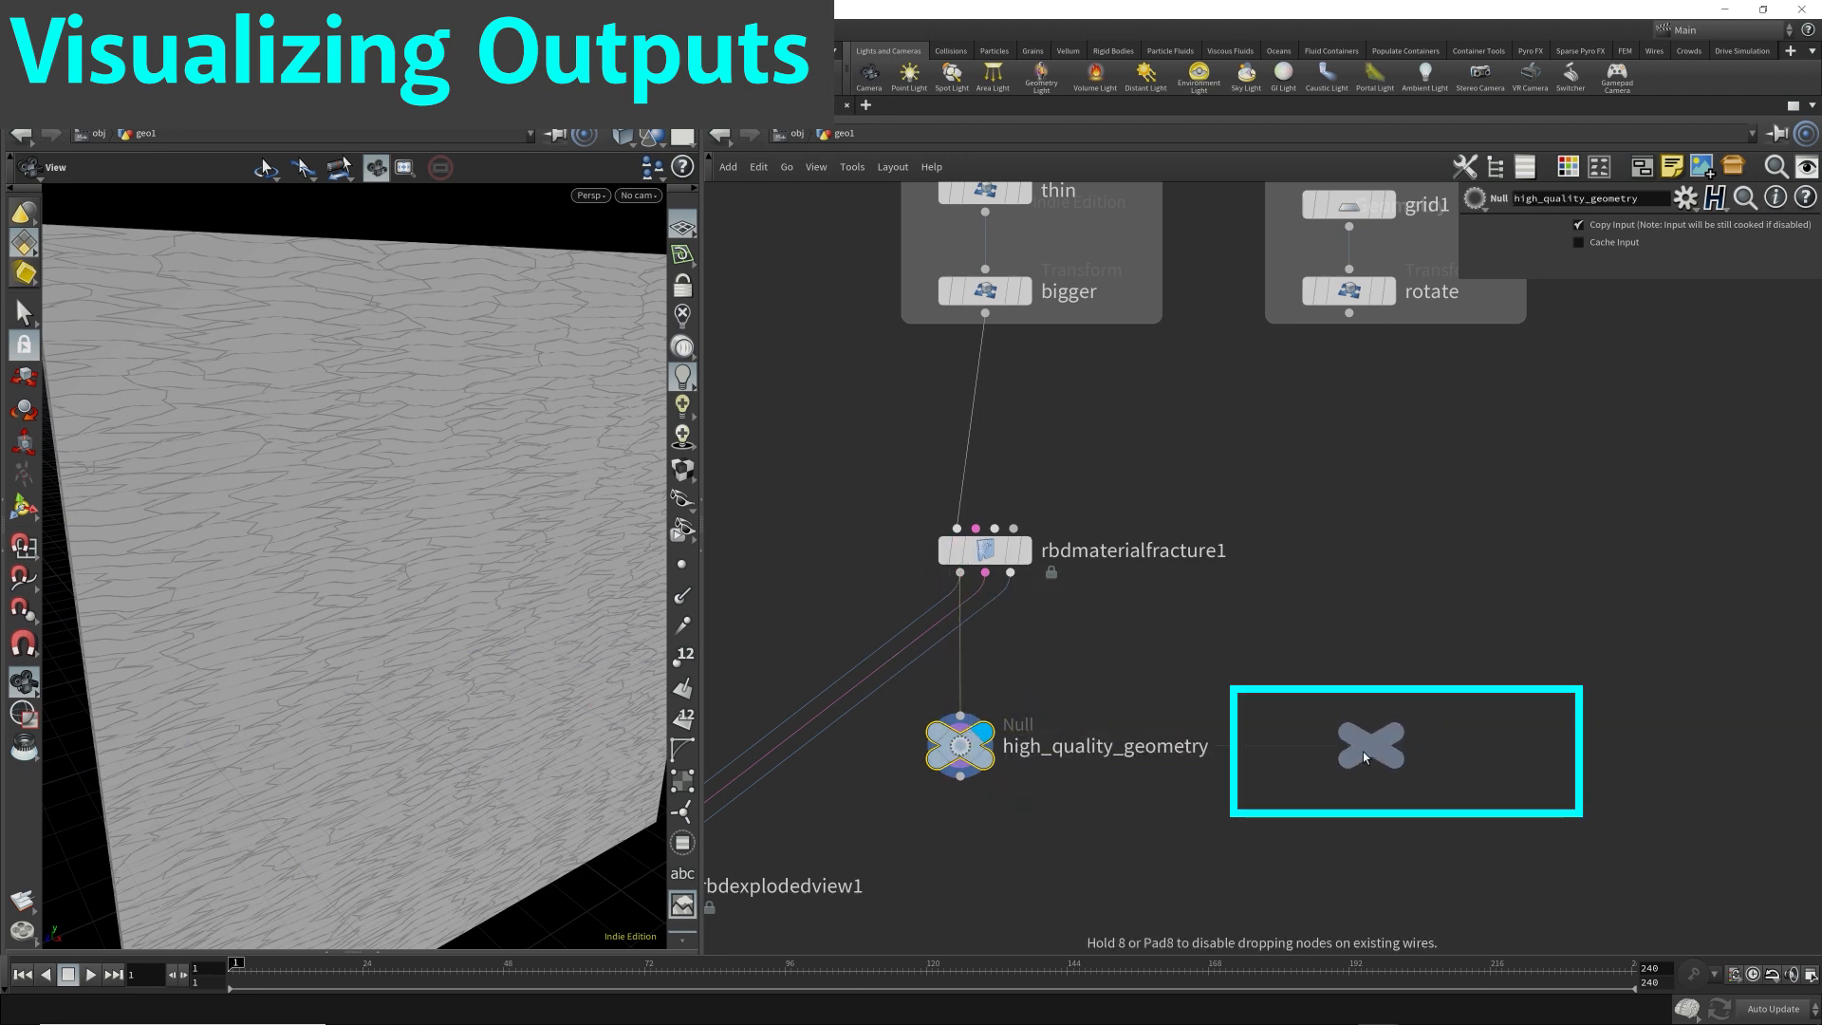
Duplicate the null beside the original, connect it to rbdmaterialfracture1's second output, display it and name it constraints.
click(1275, 742)
drag(1025, 649, 1009, 573)
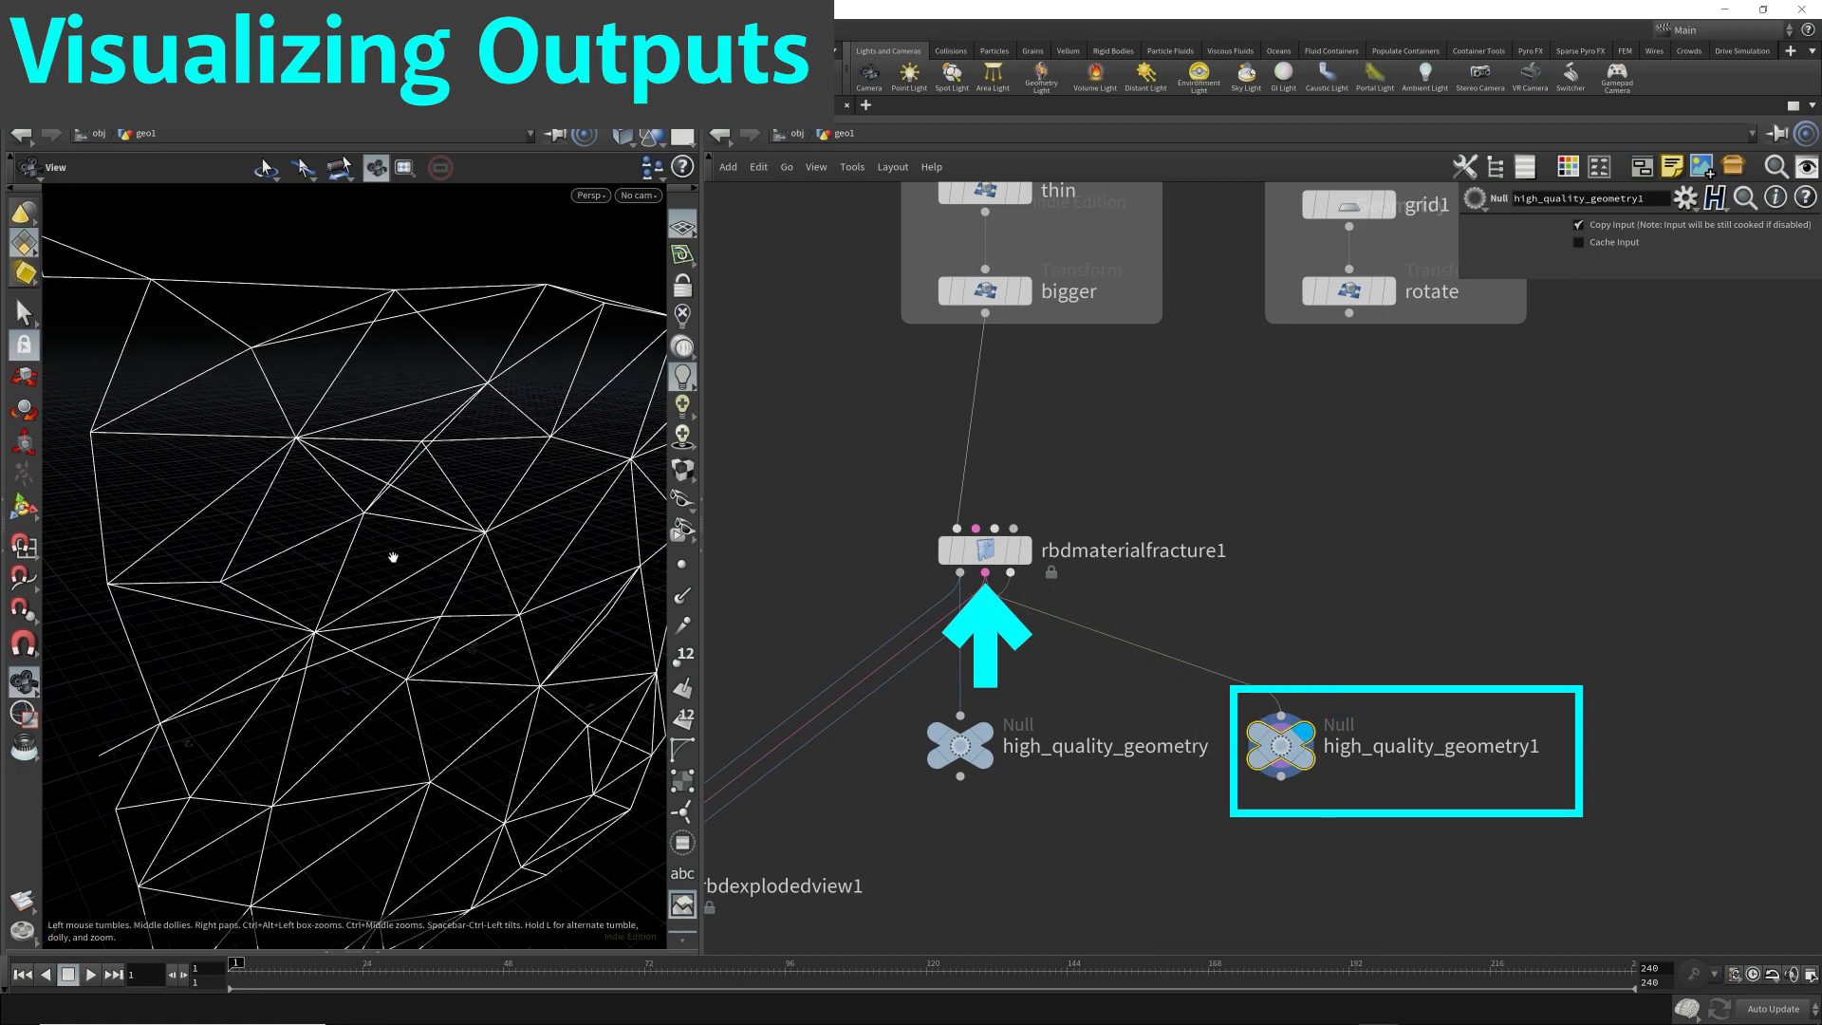
drag(395, 557, 475, 521)
scroll(501, 533, down, 5)
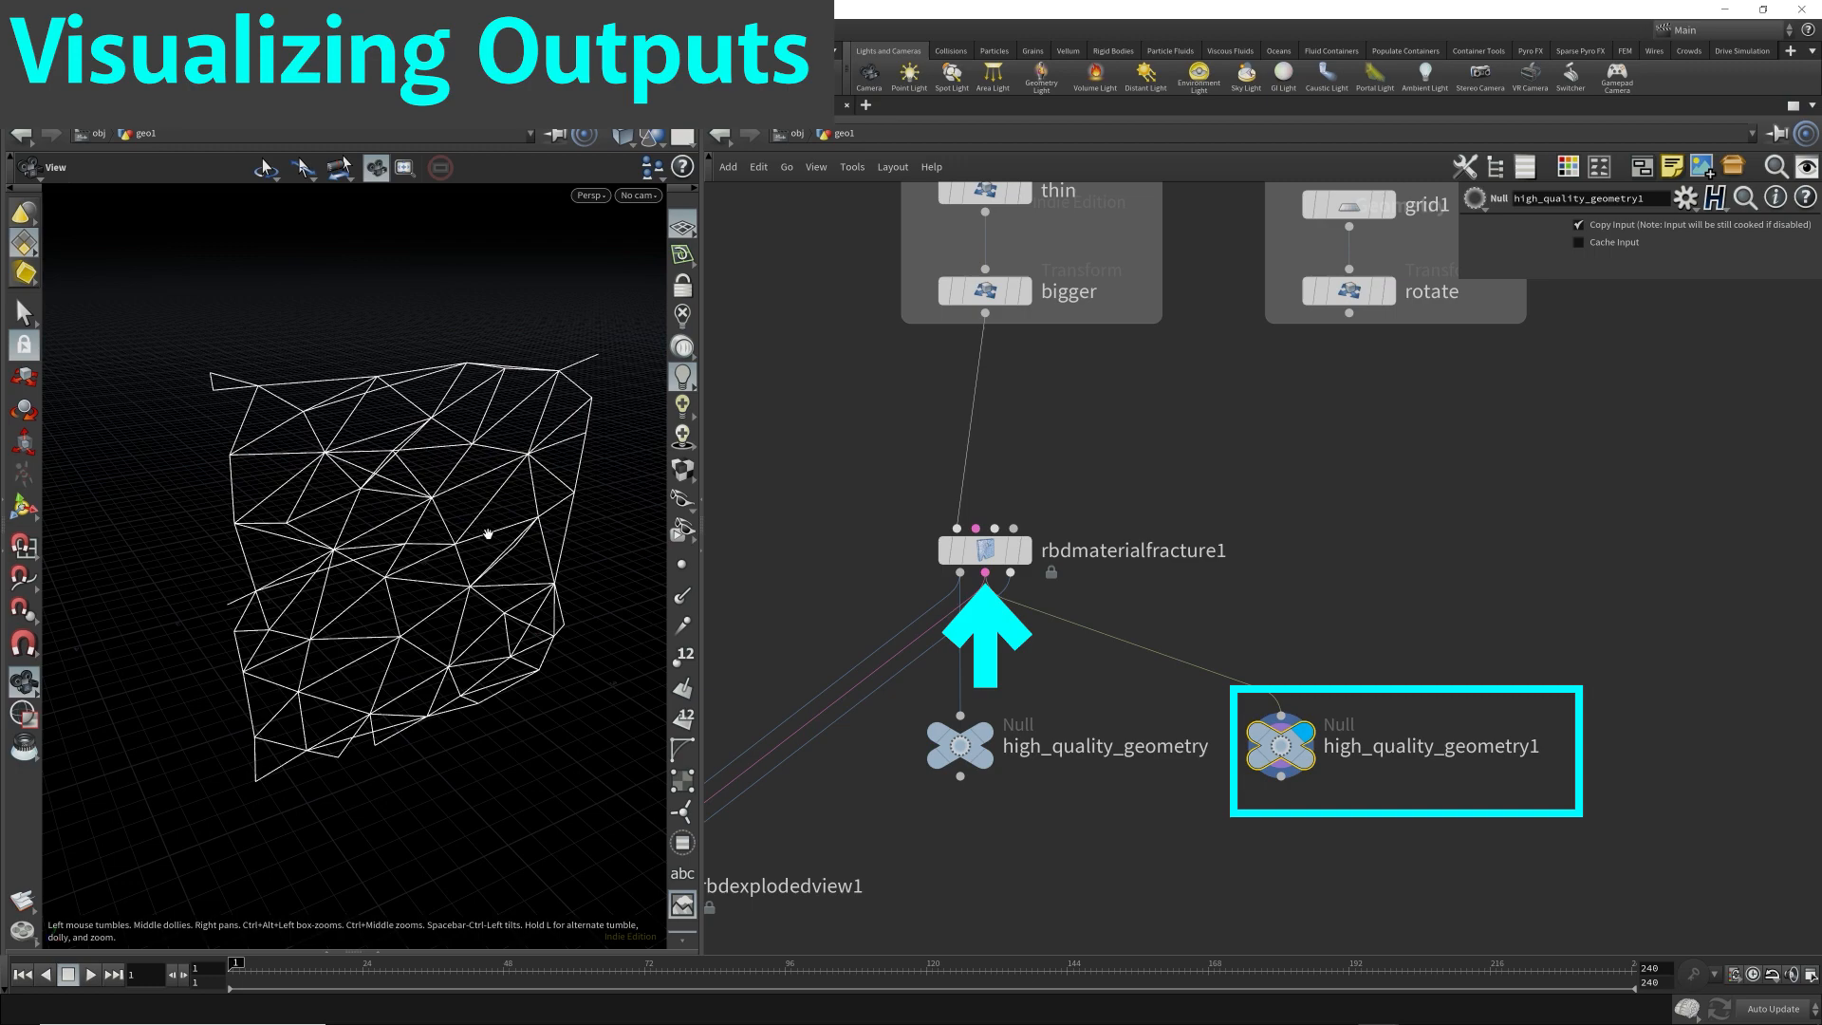
drag(459, 557, 455, 548)
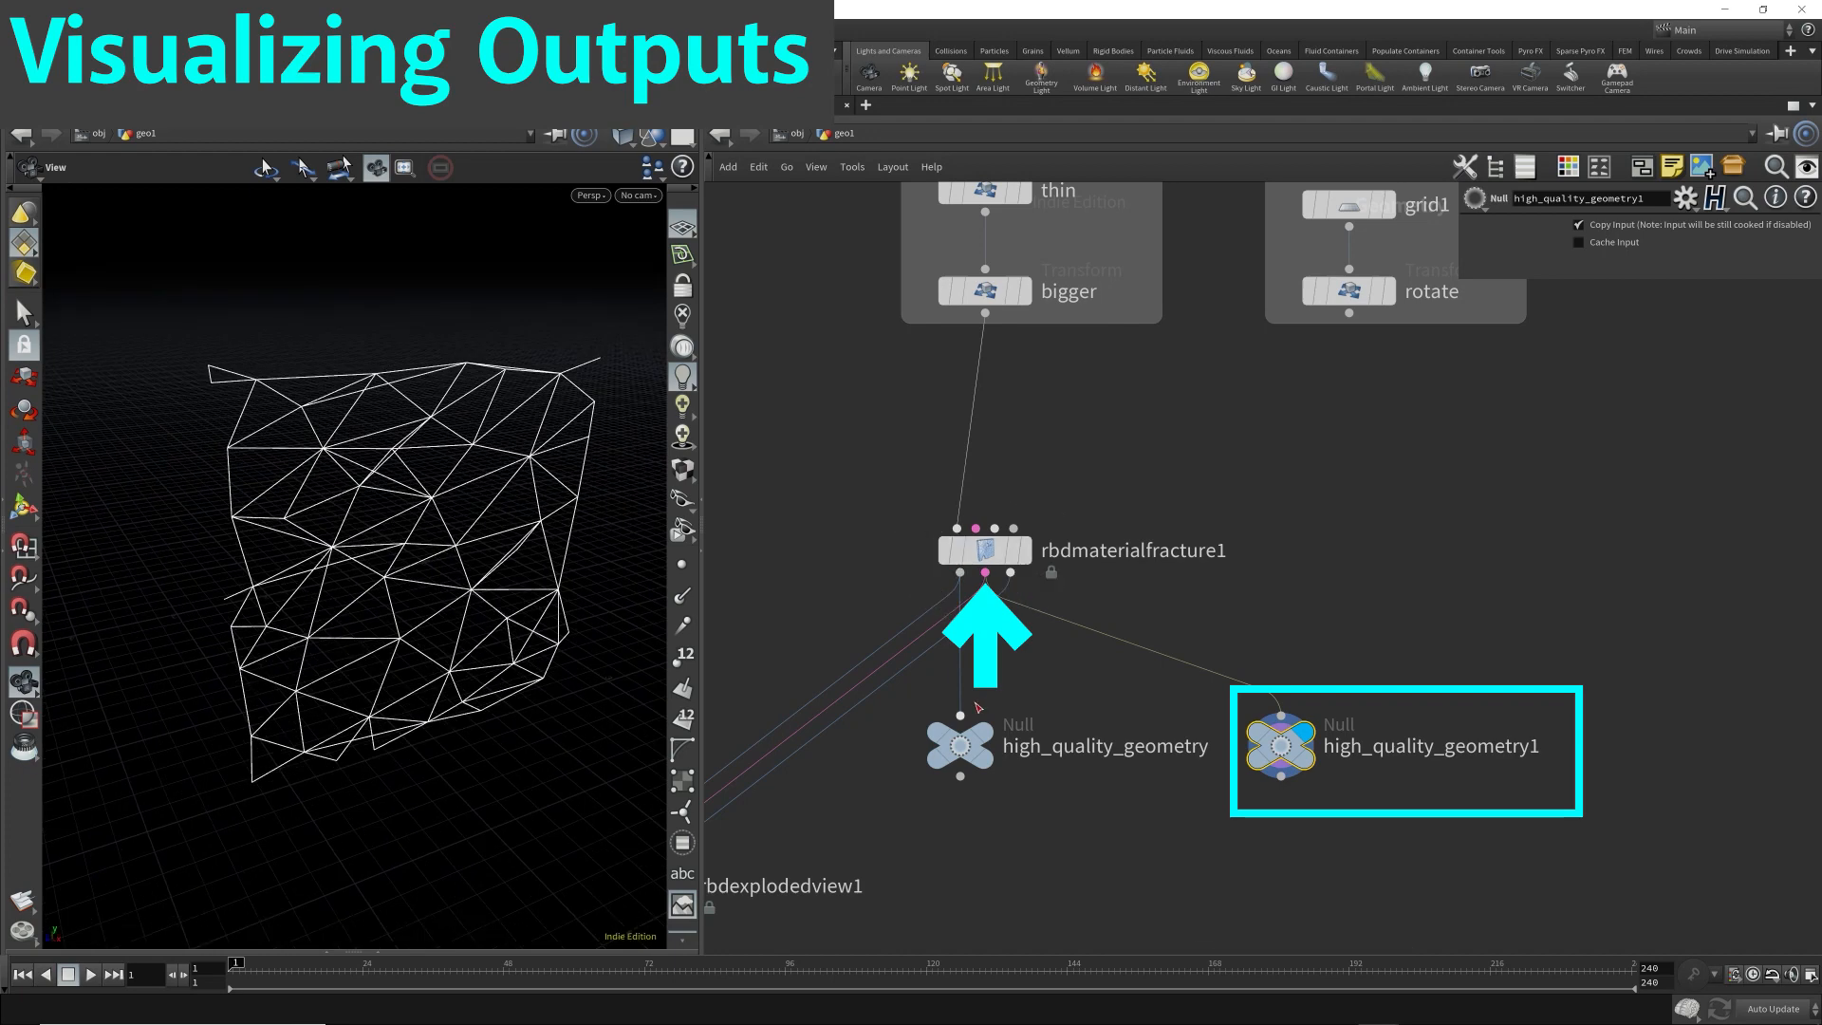
click(982, 733)
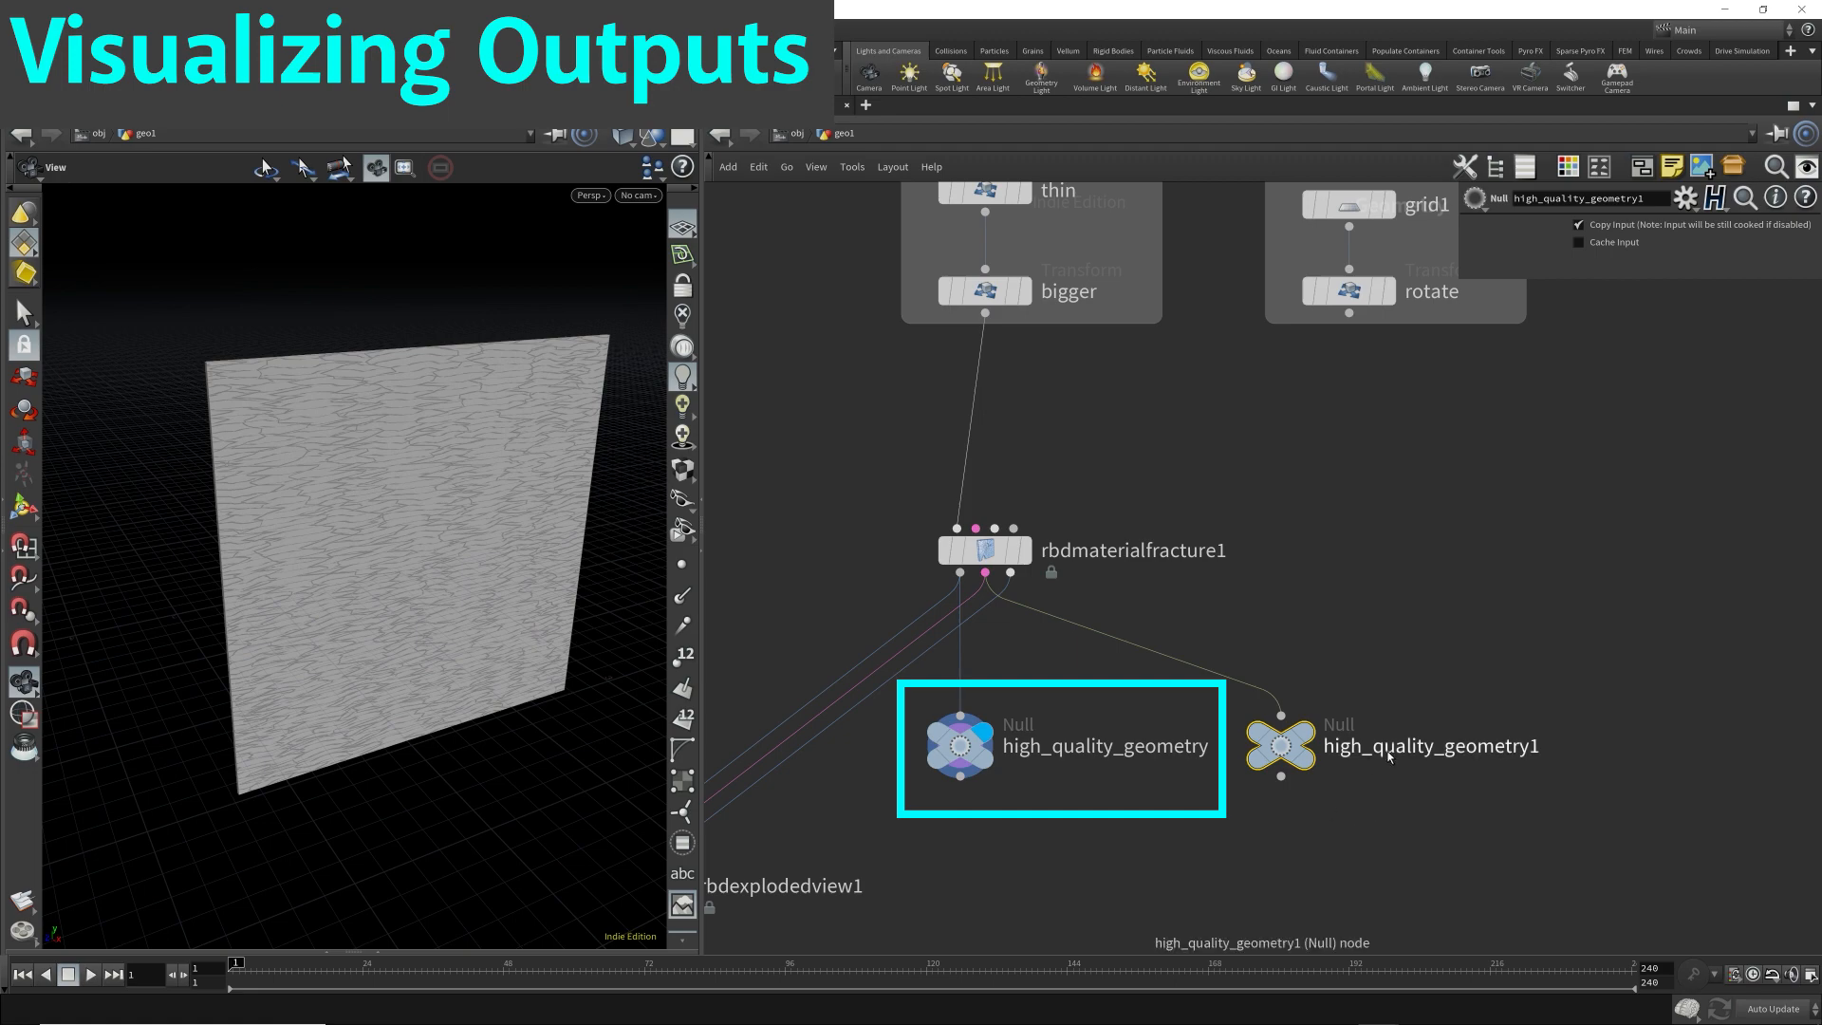
click(1303, 734)
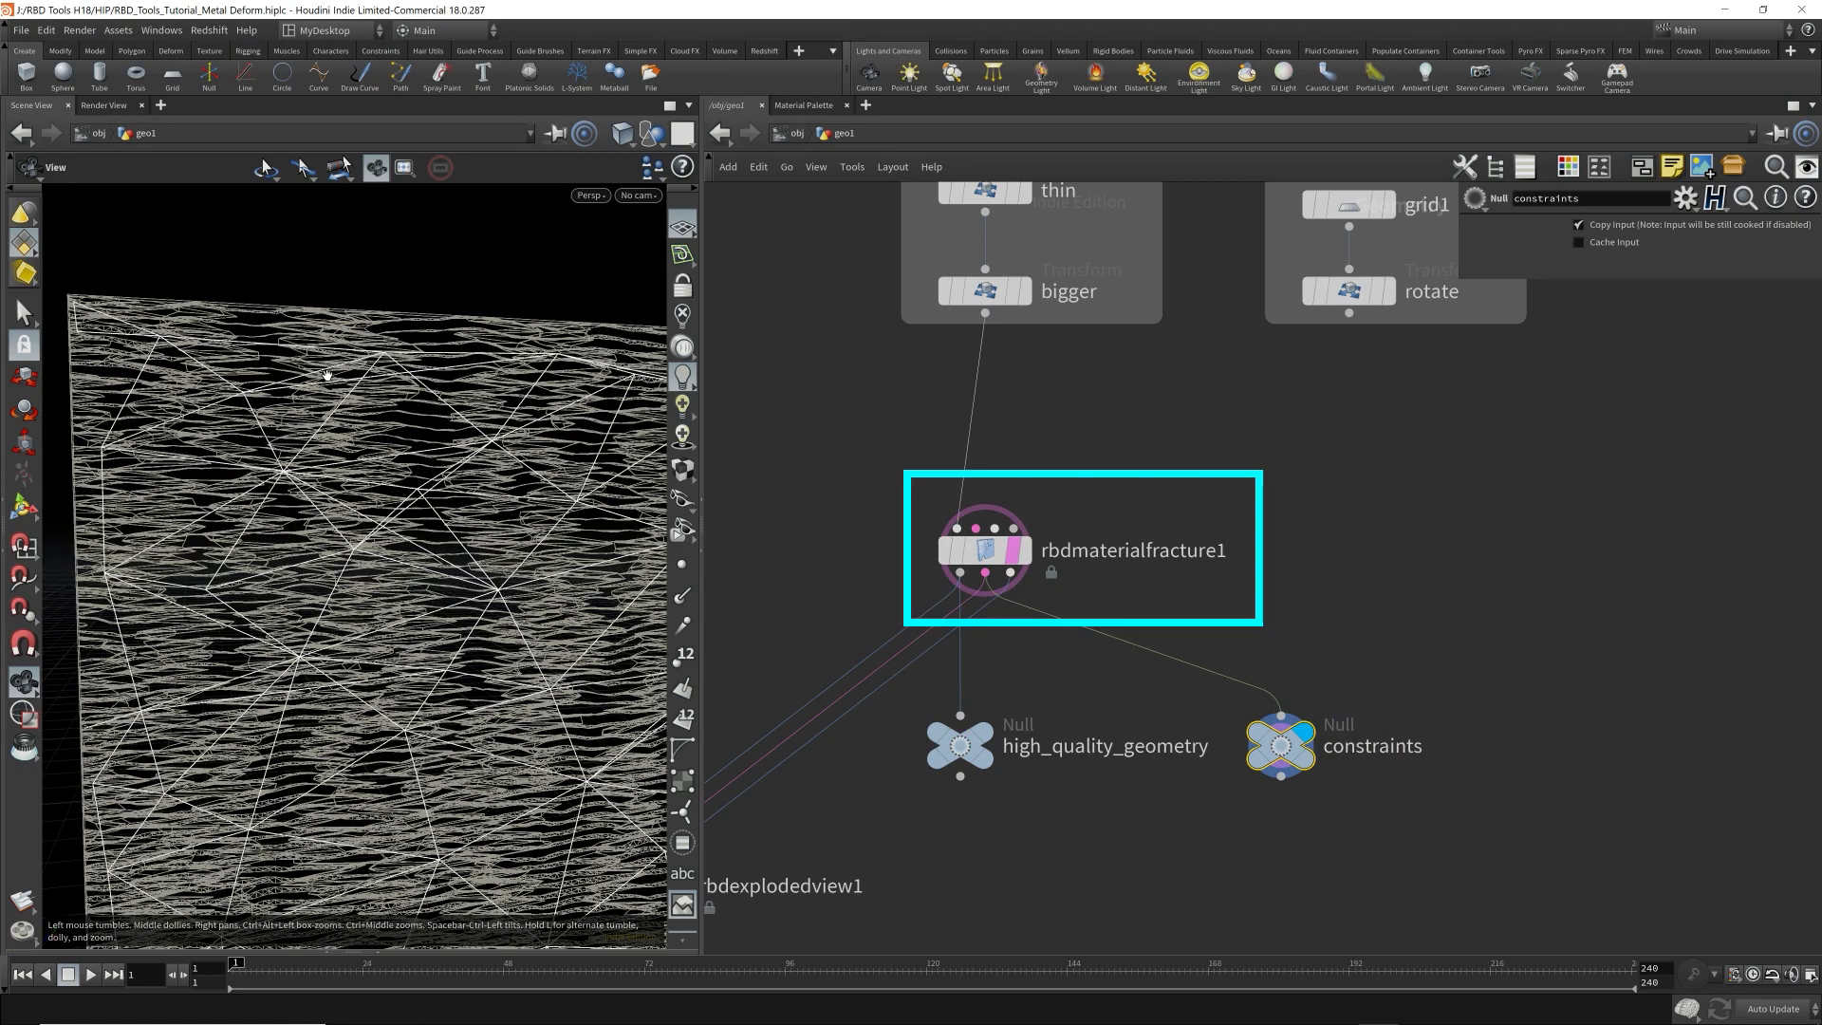
Set the material type of rbdmaterialfracture1 to Concrete and inspect the resulting constraint network.
click(985, 550)
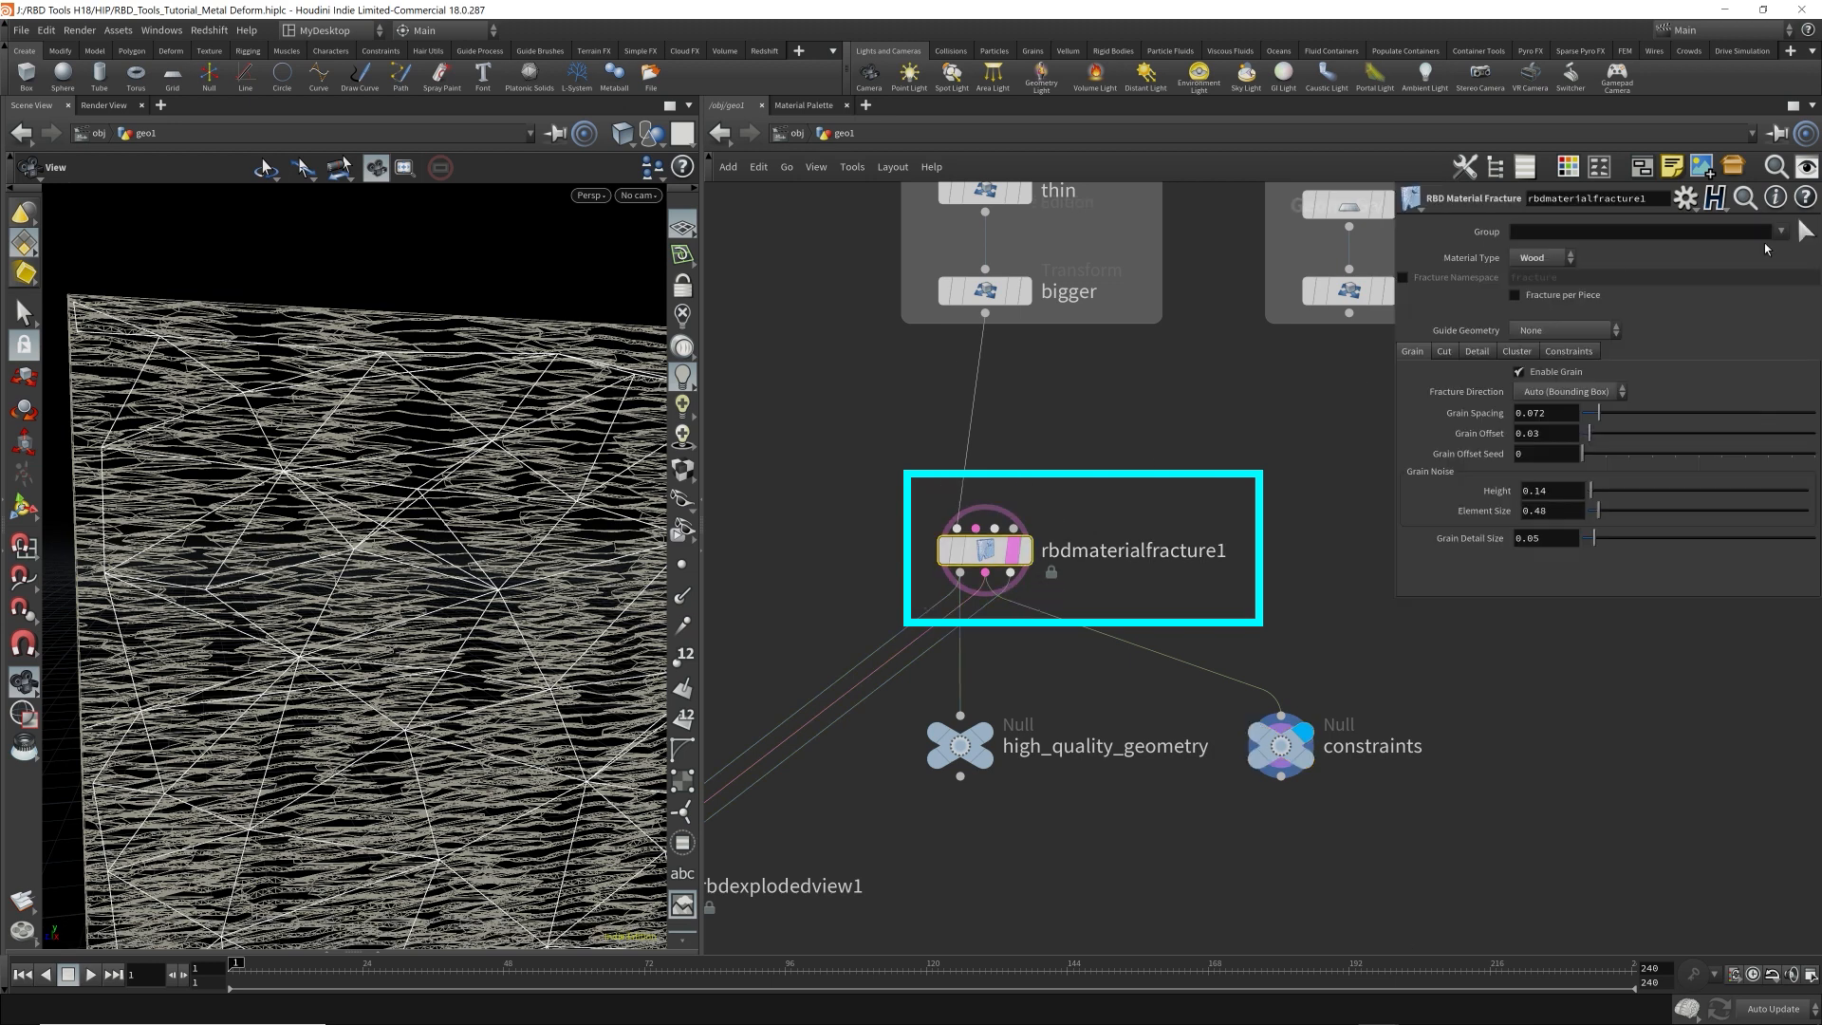
click(1541, 258)
click(1535, 275)
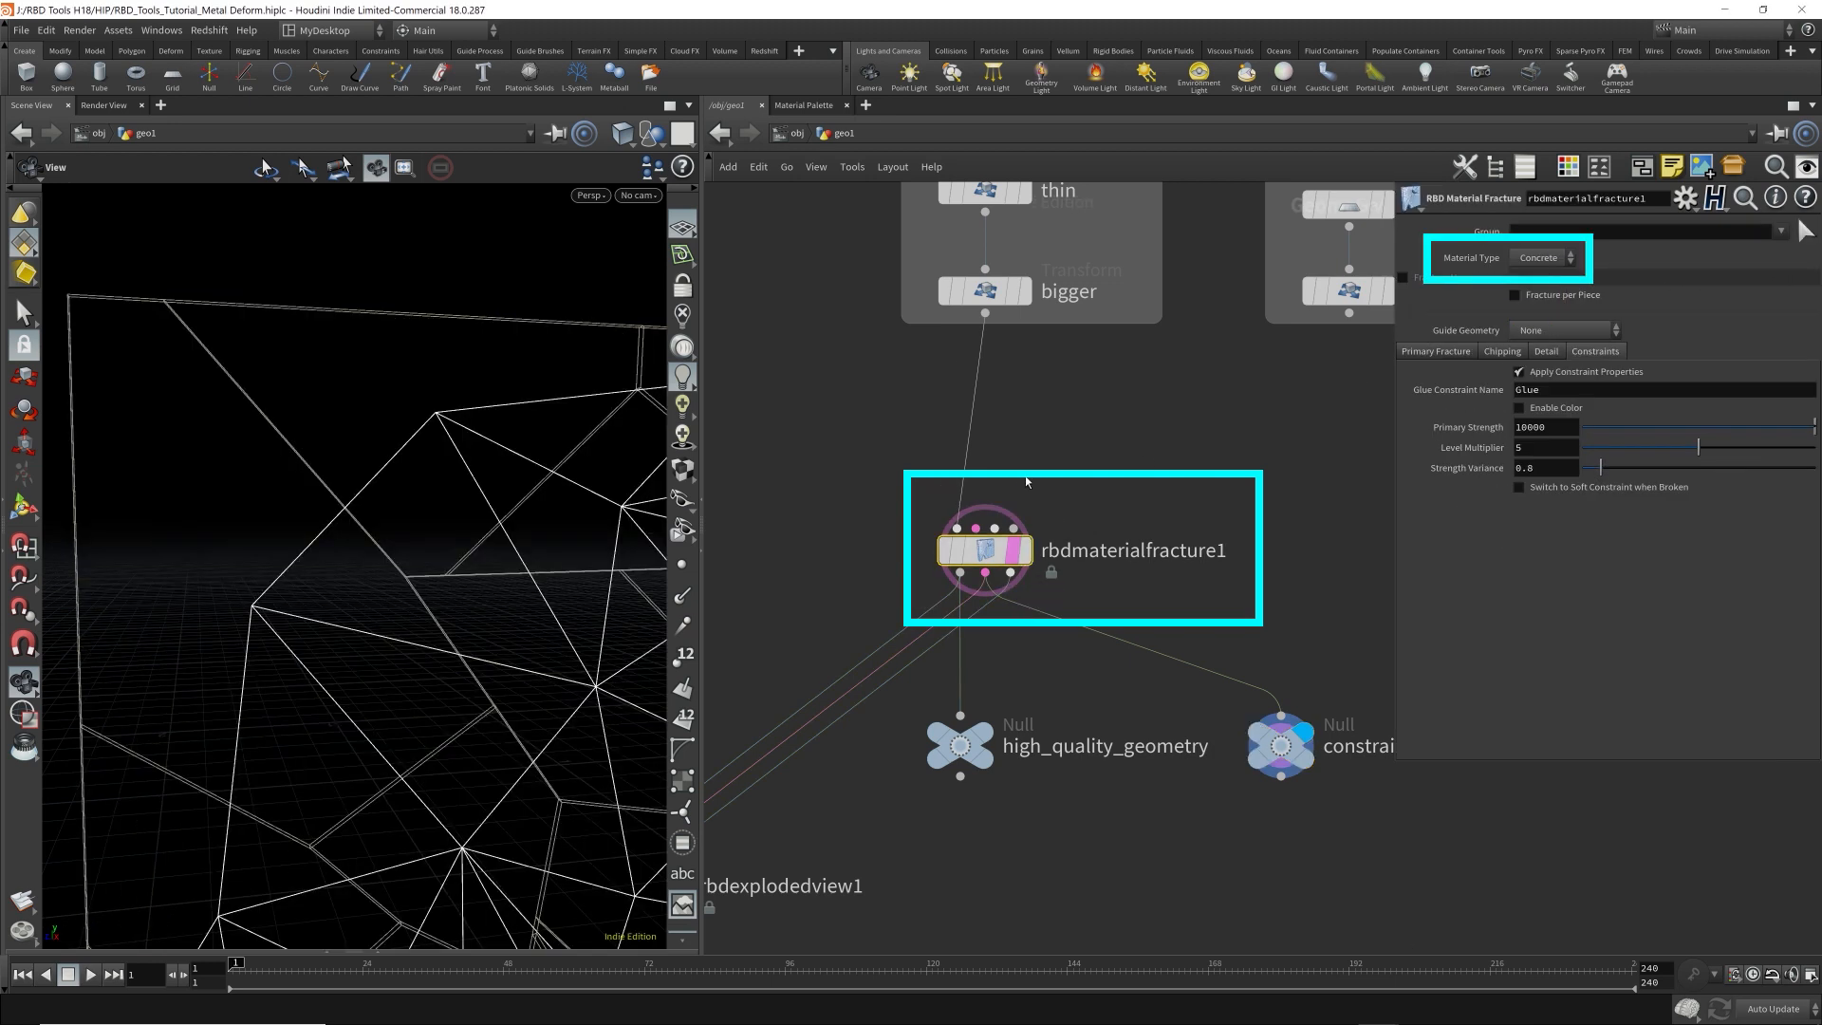
middle_drag(404, 550, 183, 516)
right_drag(427, 569, 370, 522)
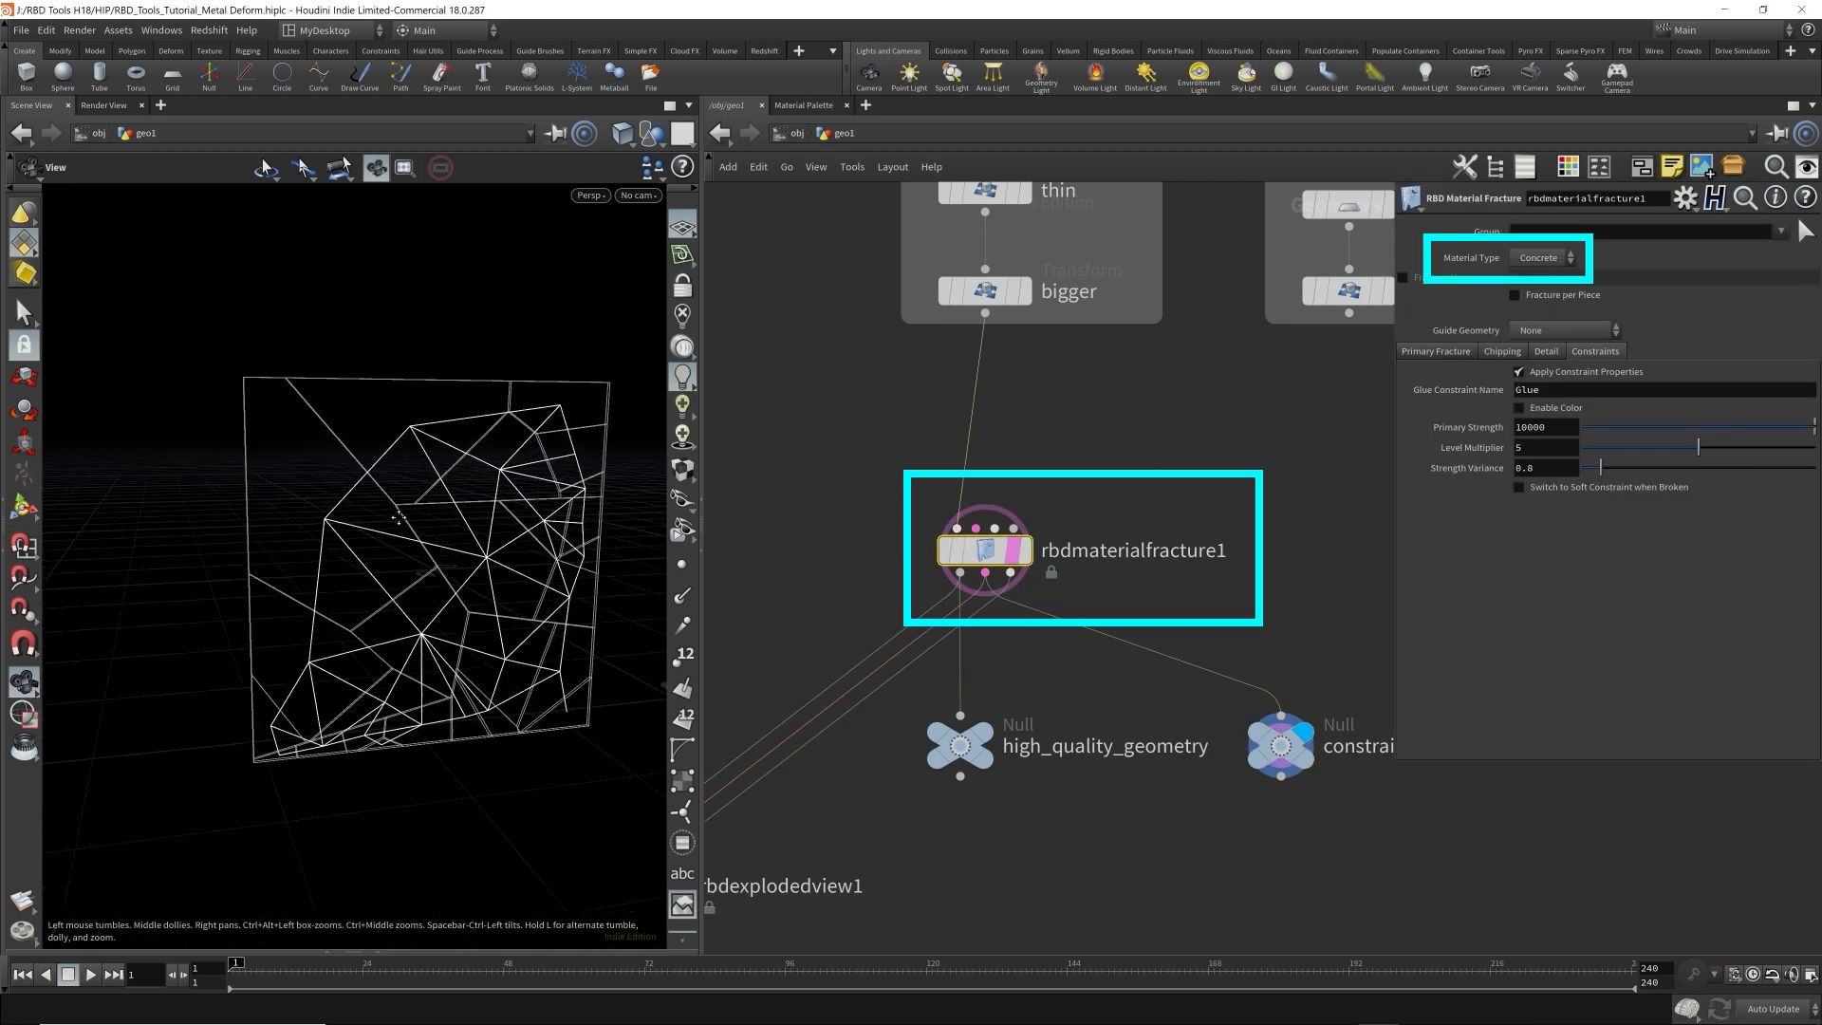
drag(465, 522, 398, 520)
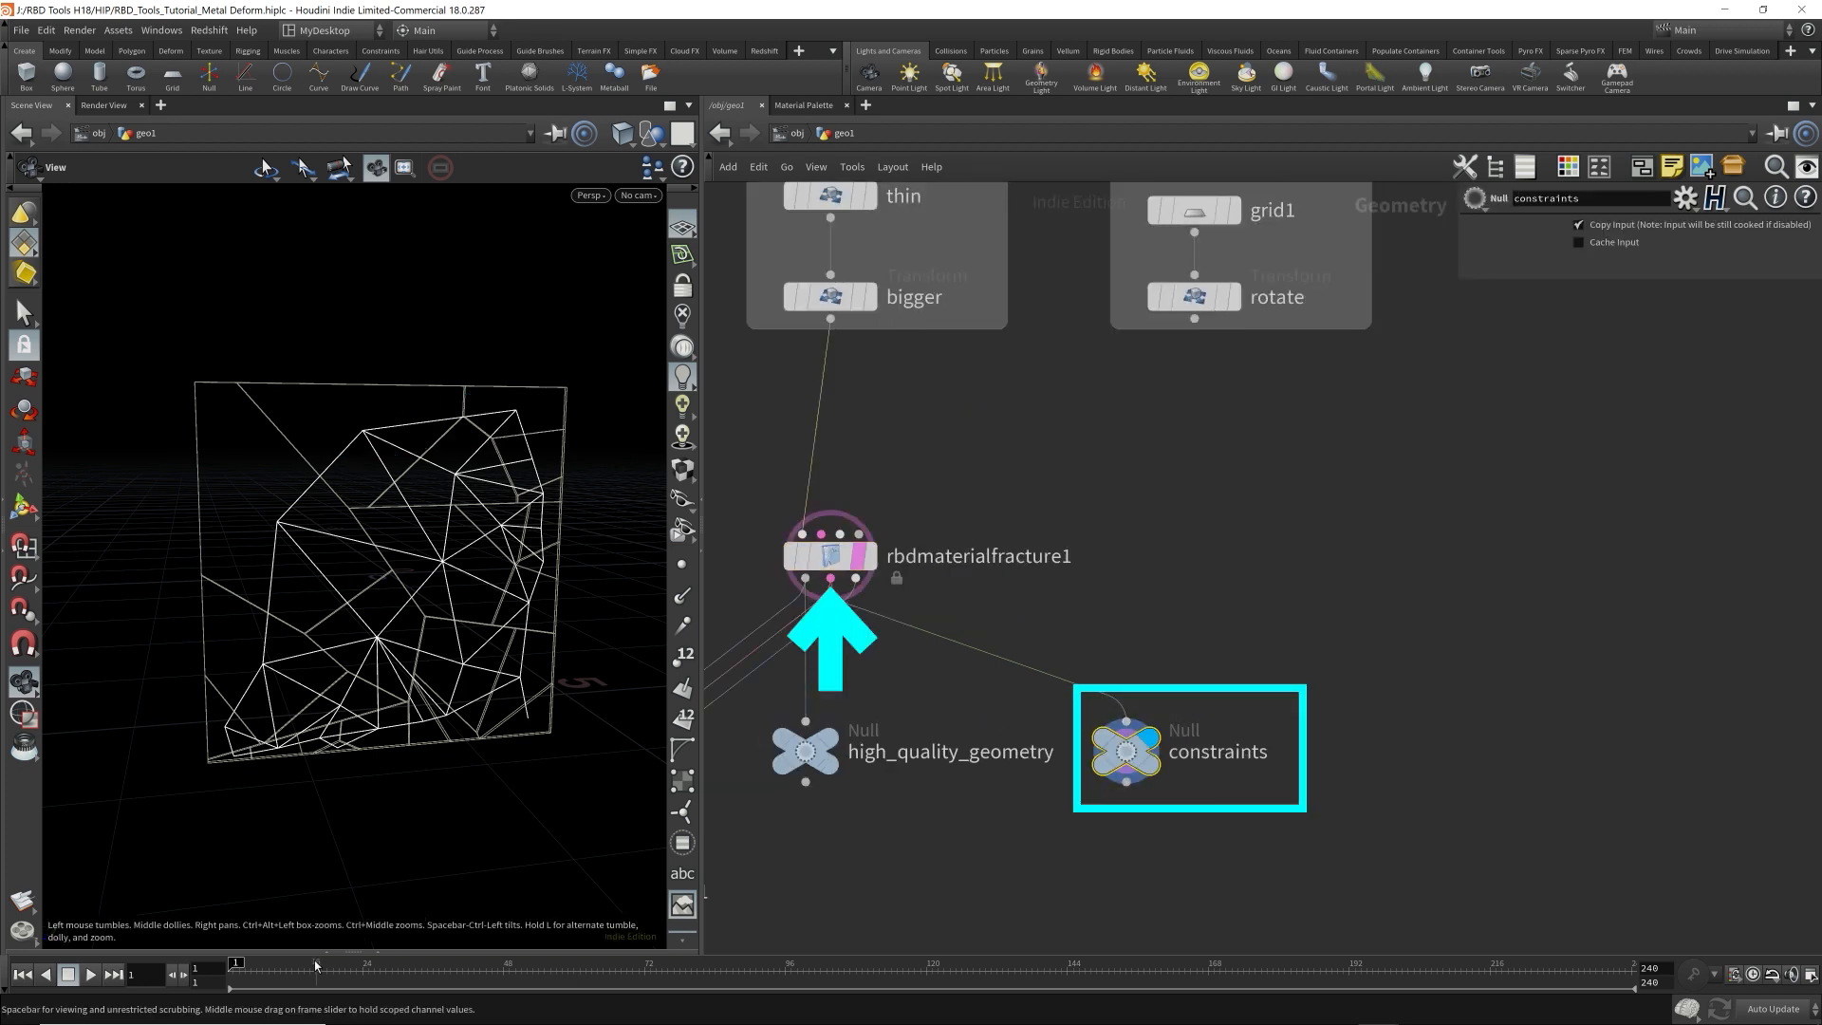
Open the Geometry Spreadsheet below the viewport and list the primitive attributes of the constraints null.
click(353, 953)
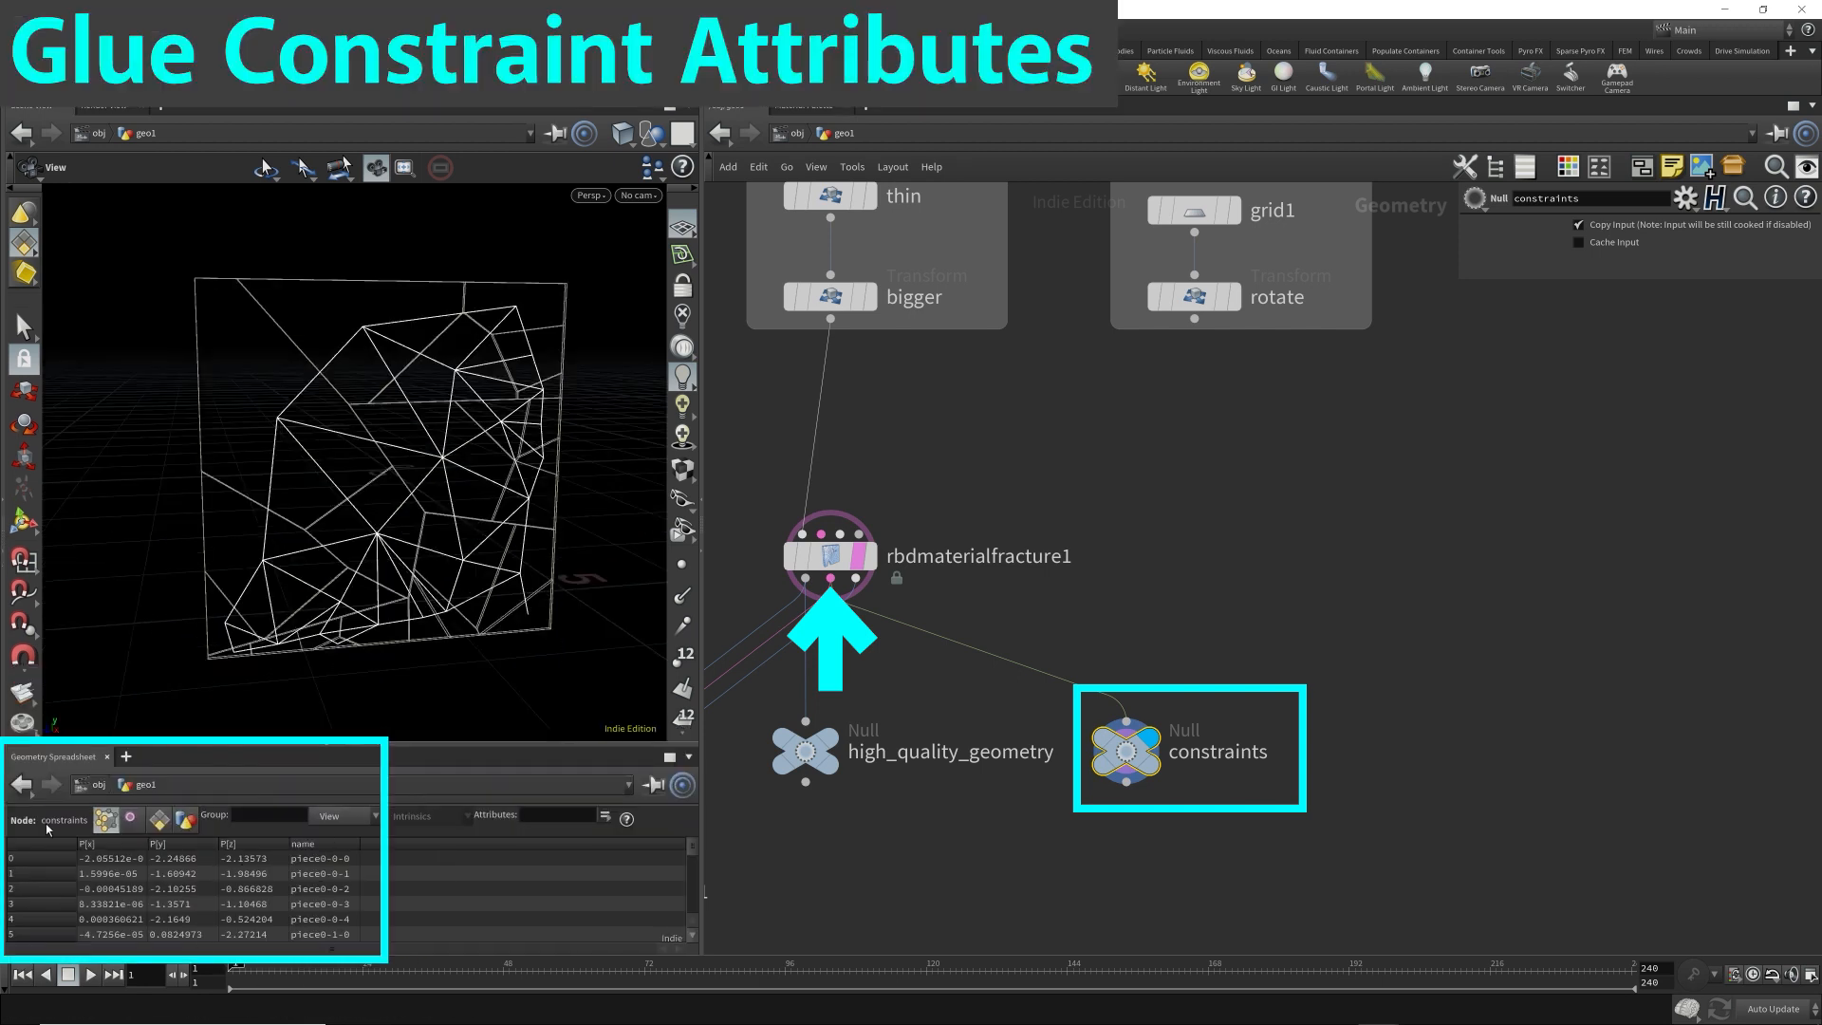
click(160, 818)
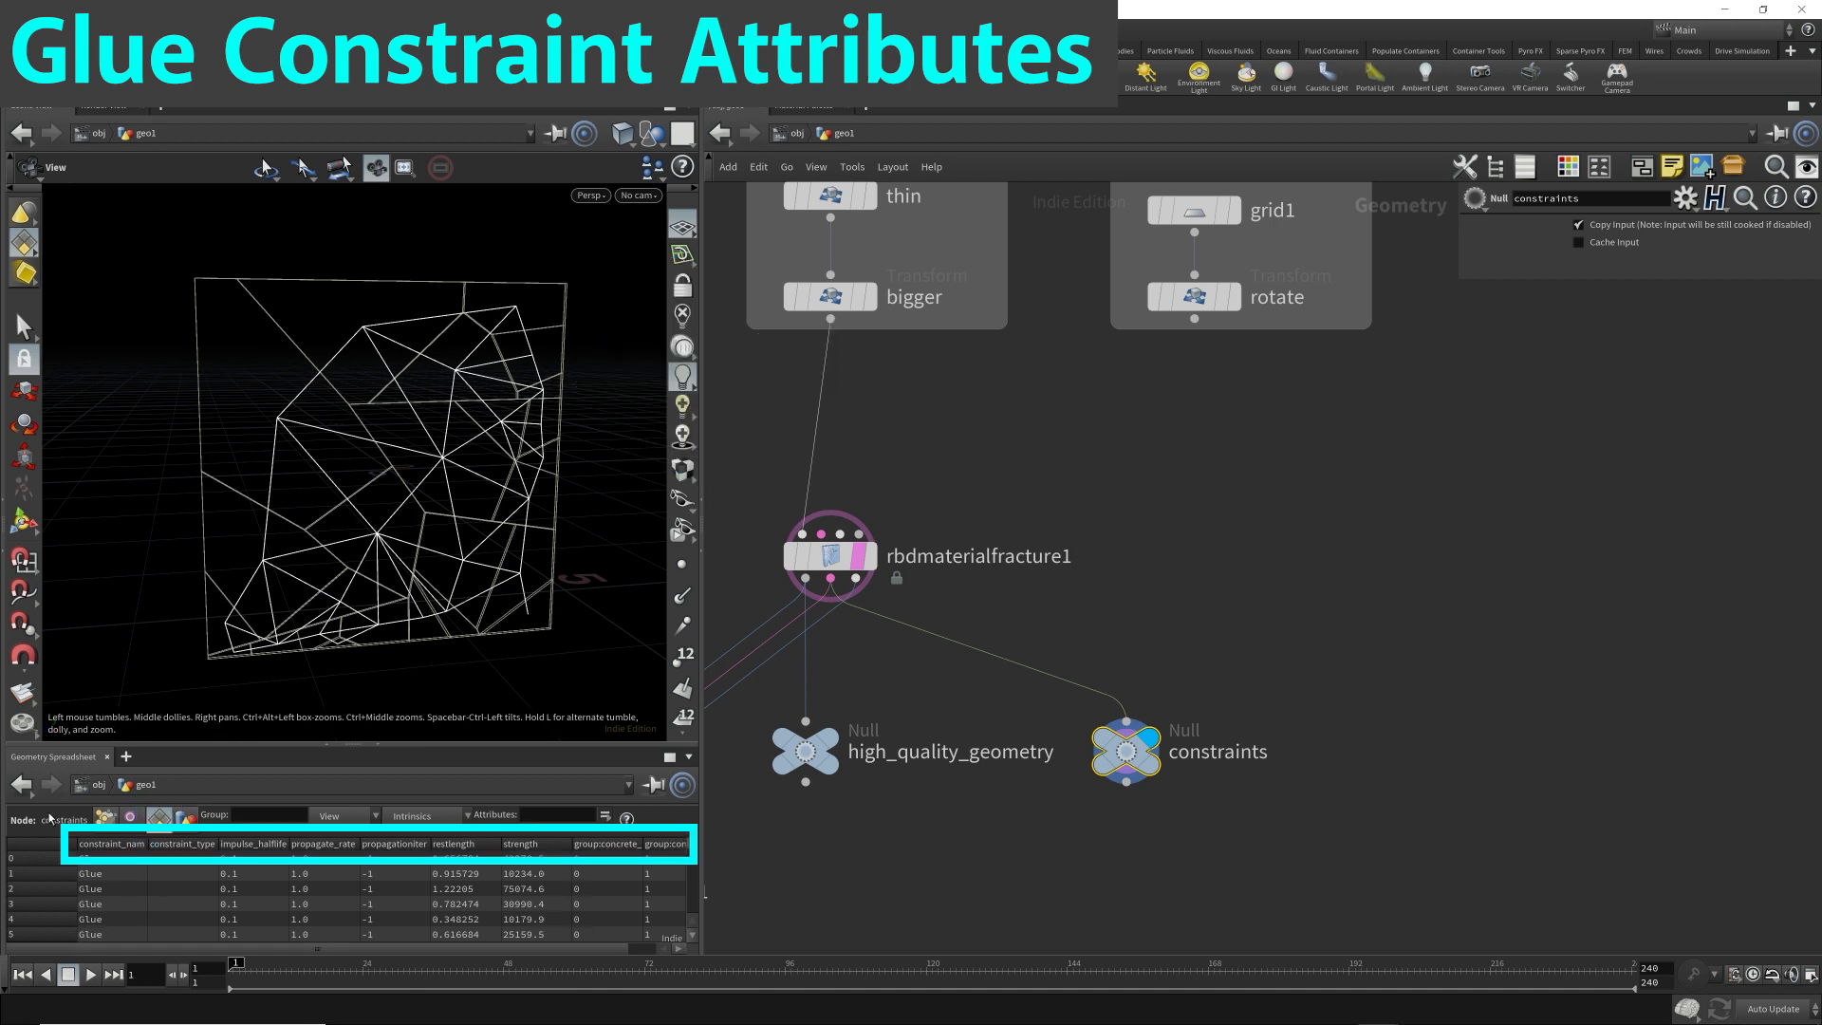
Add a null named Low_Quality_Proxy_Geometry, connected to rbdmaterialfracture1's third output, and display it.
click(830, 555)
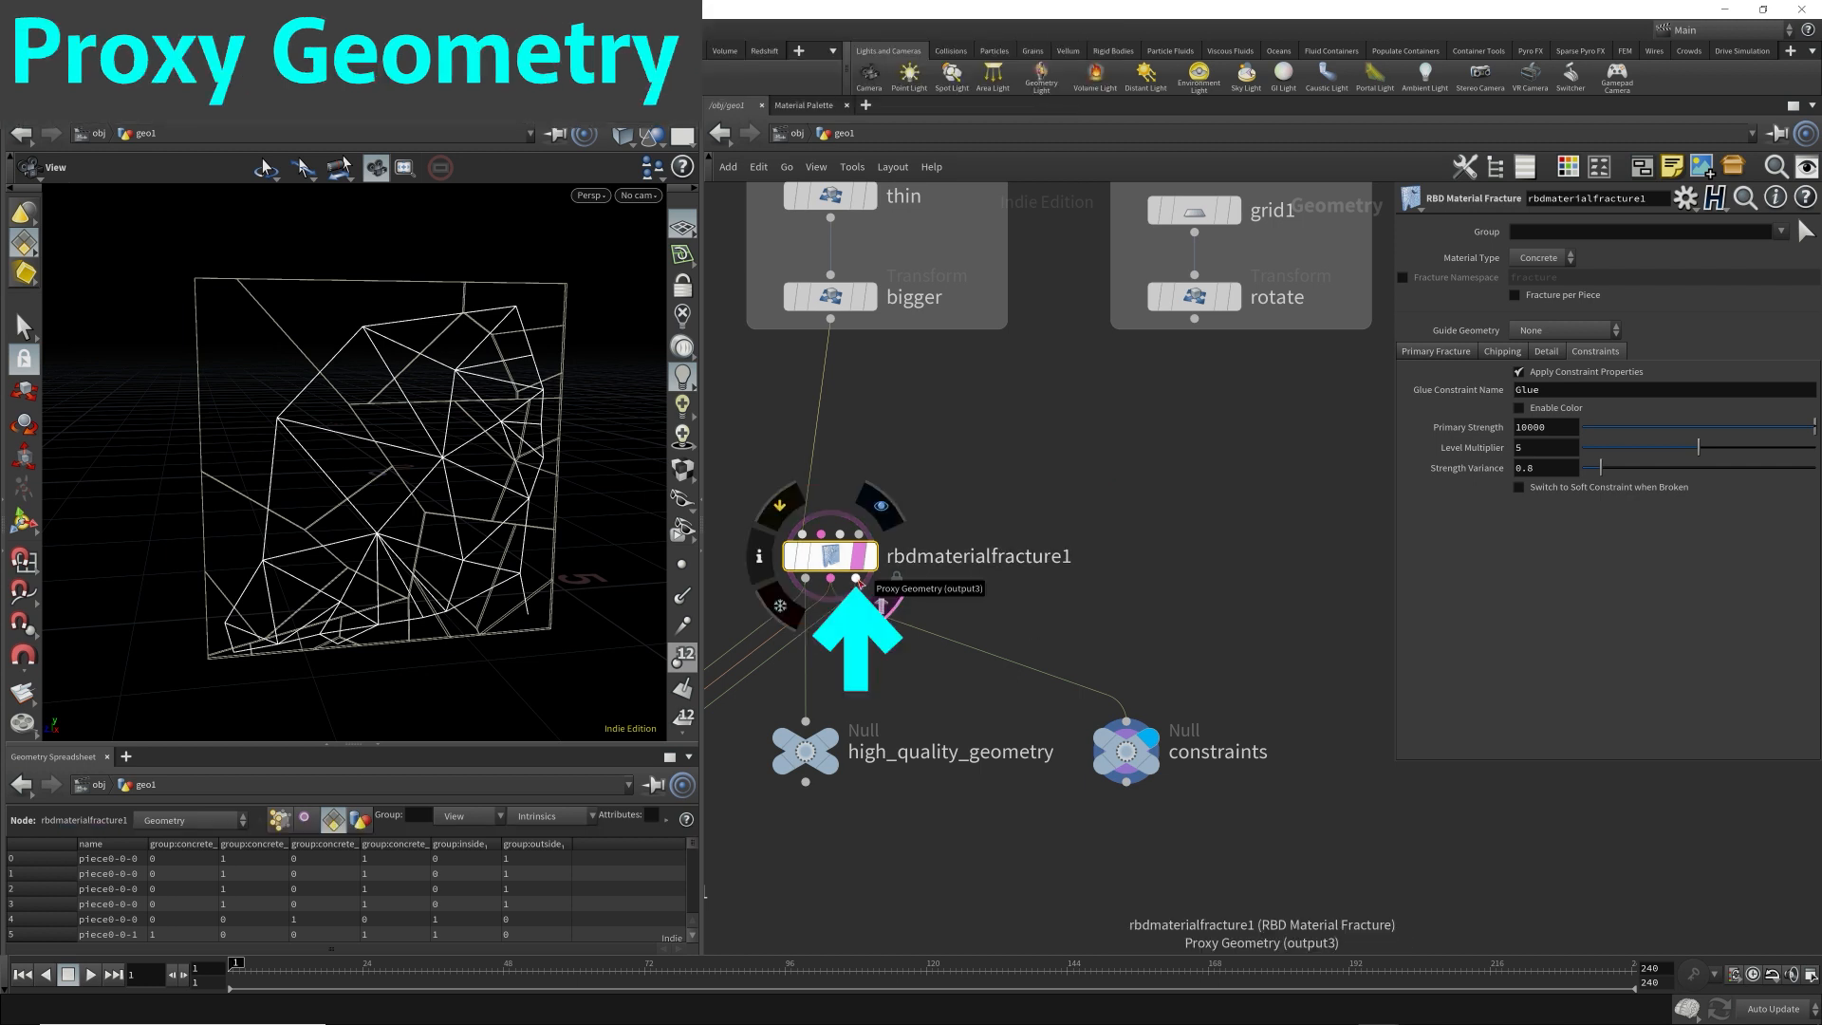
drag(857, 581, 1276, 655)
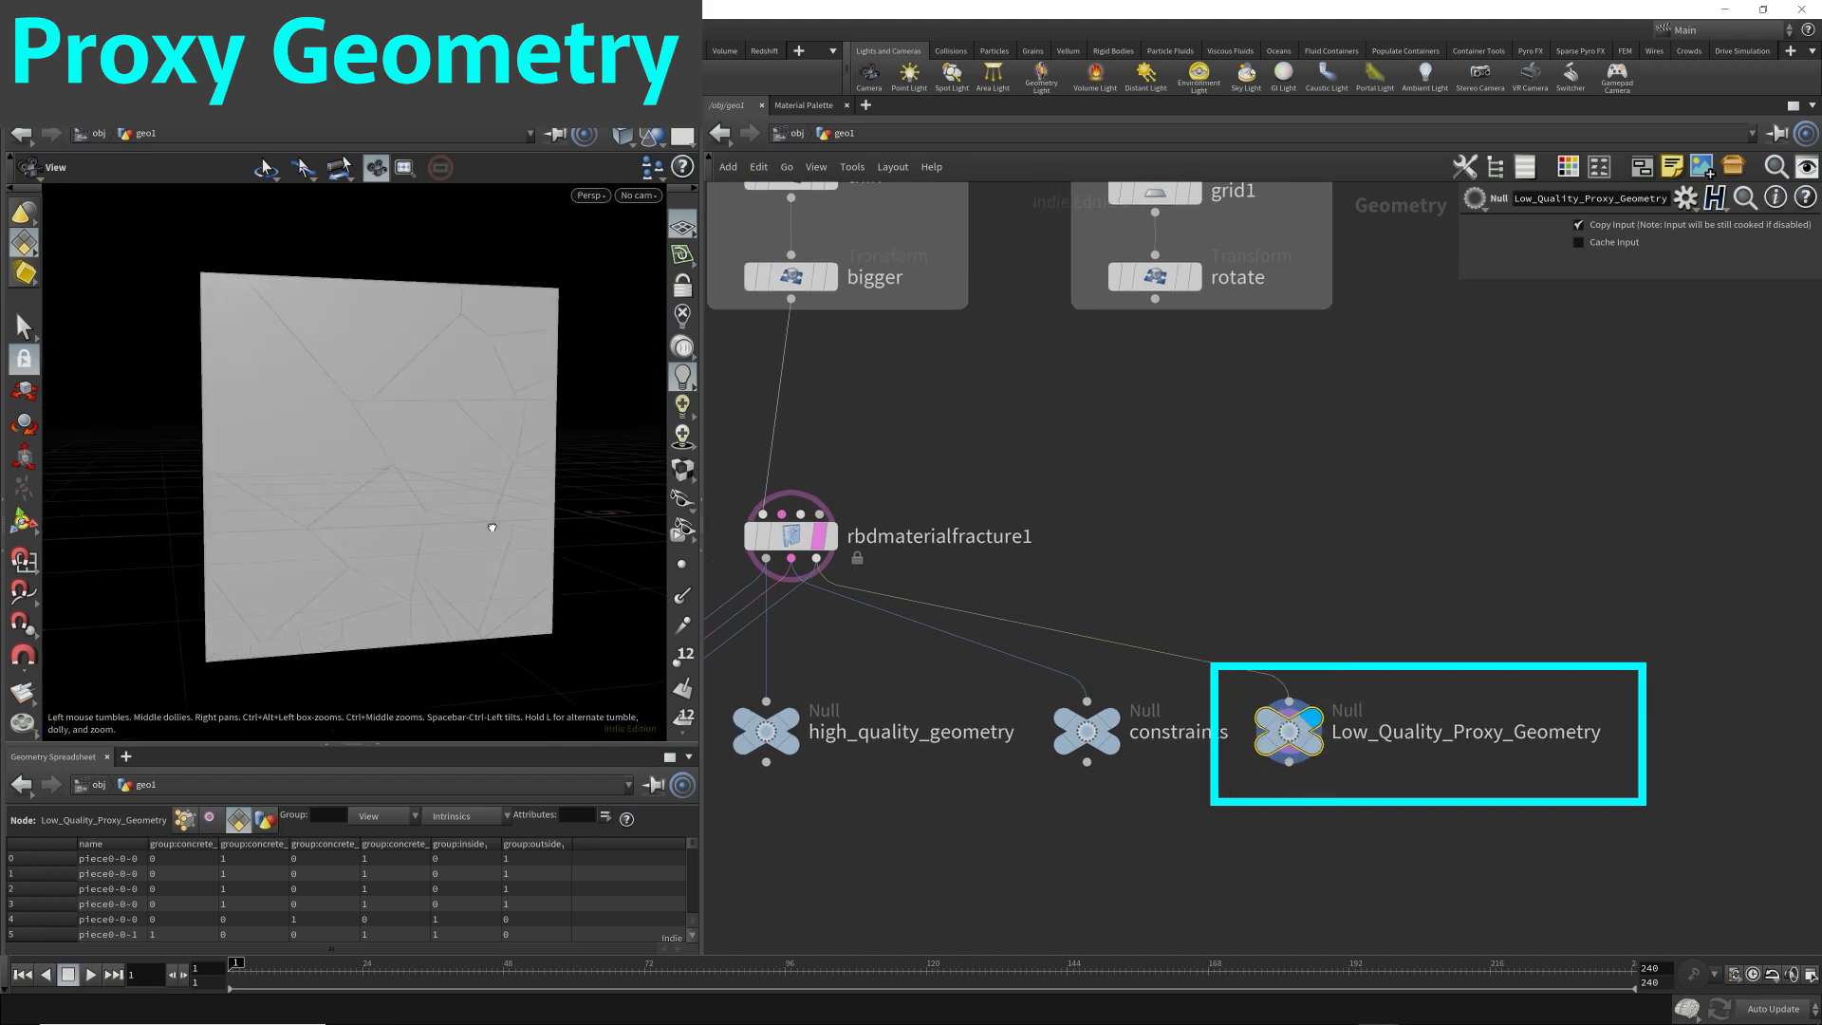
drag(507, 508, 556, 474)
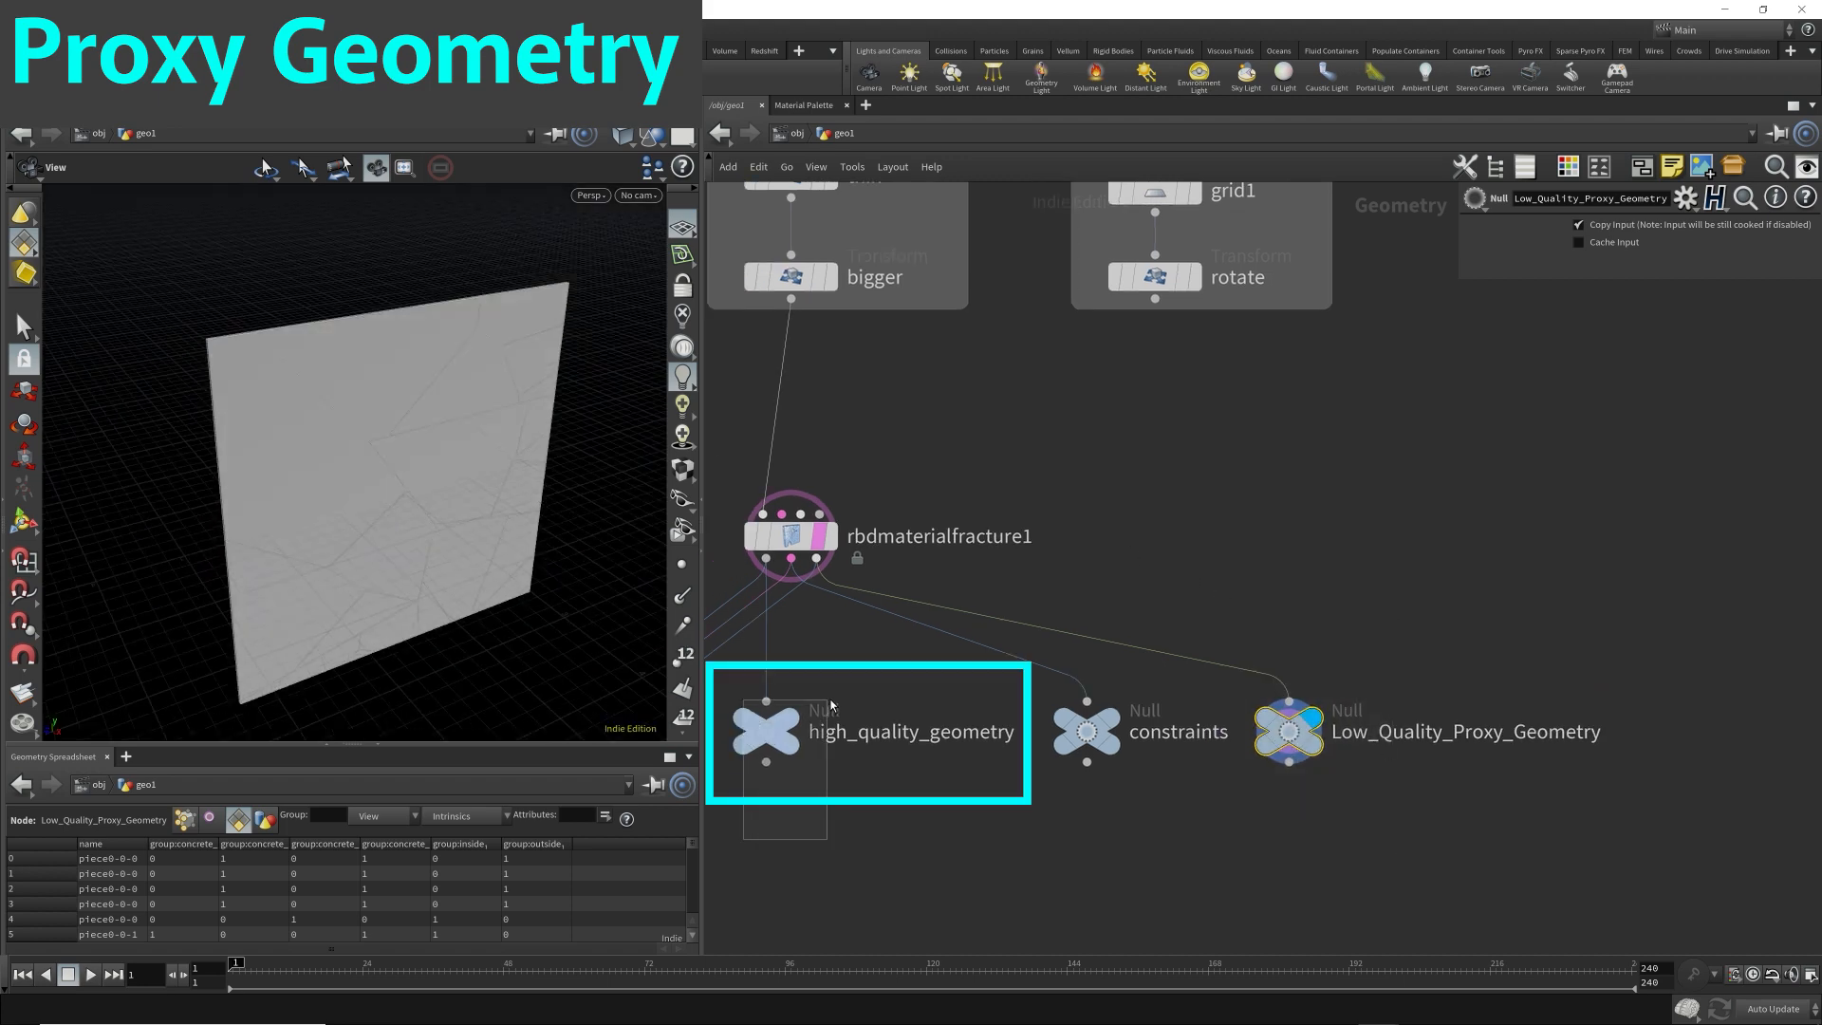
Compare the spreadsheet attributes of high_quality_geometry and Low_Quality_Proxy_Geometry, and select all three output nulls.
click(766, 731)
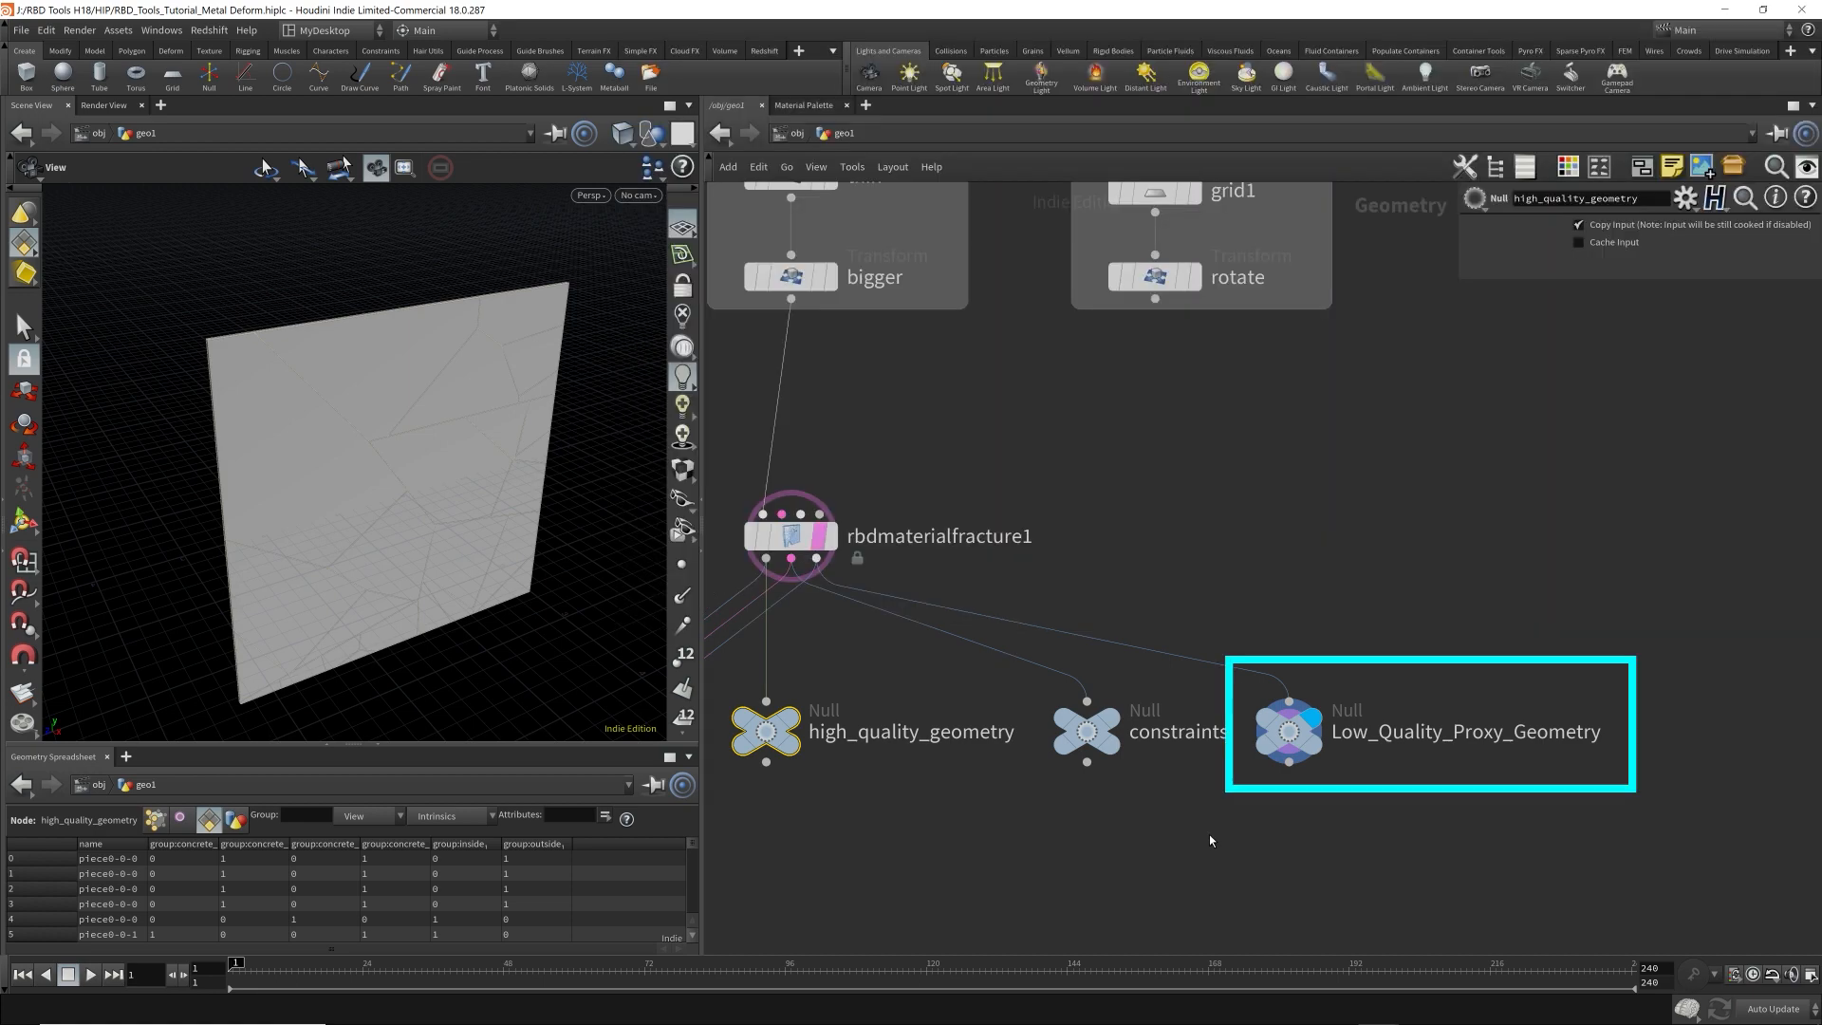
click(1288, 730)
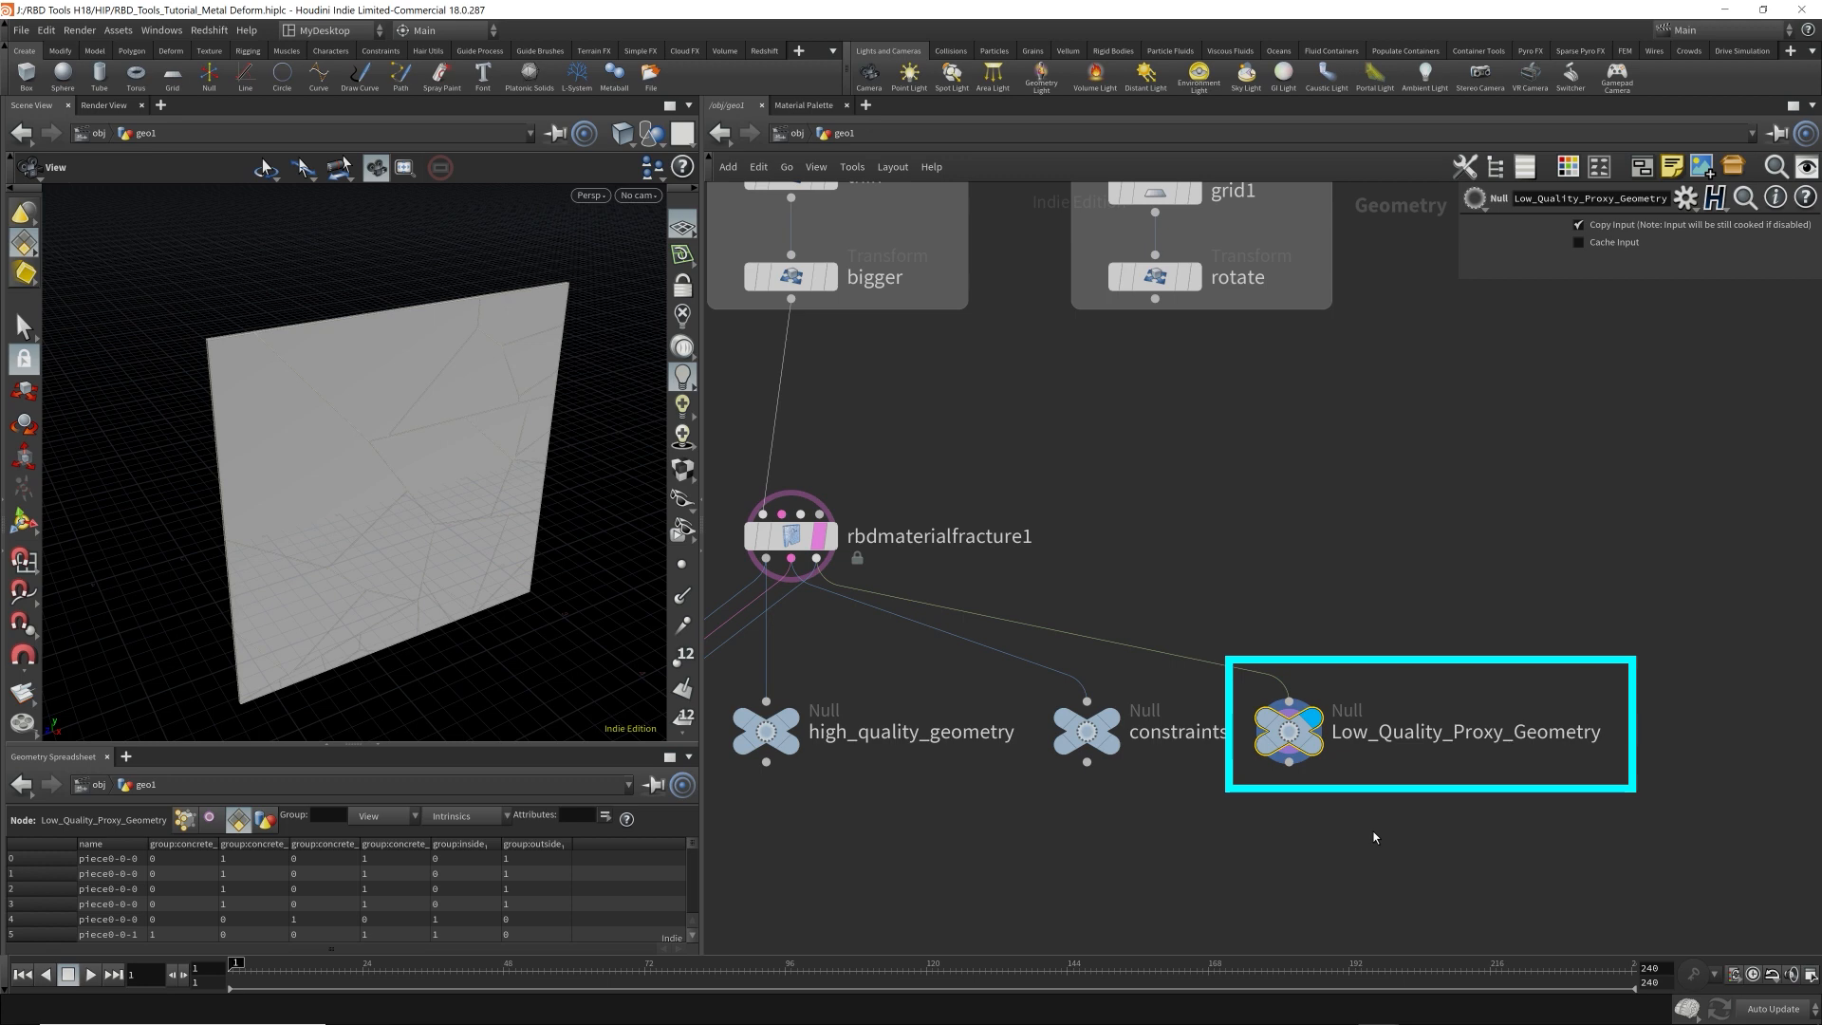
middle_drag(1387, 803, 1382, 801)
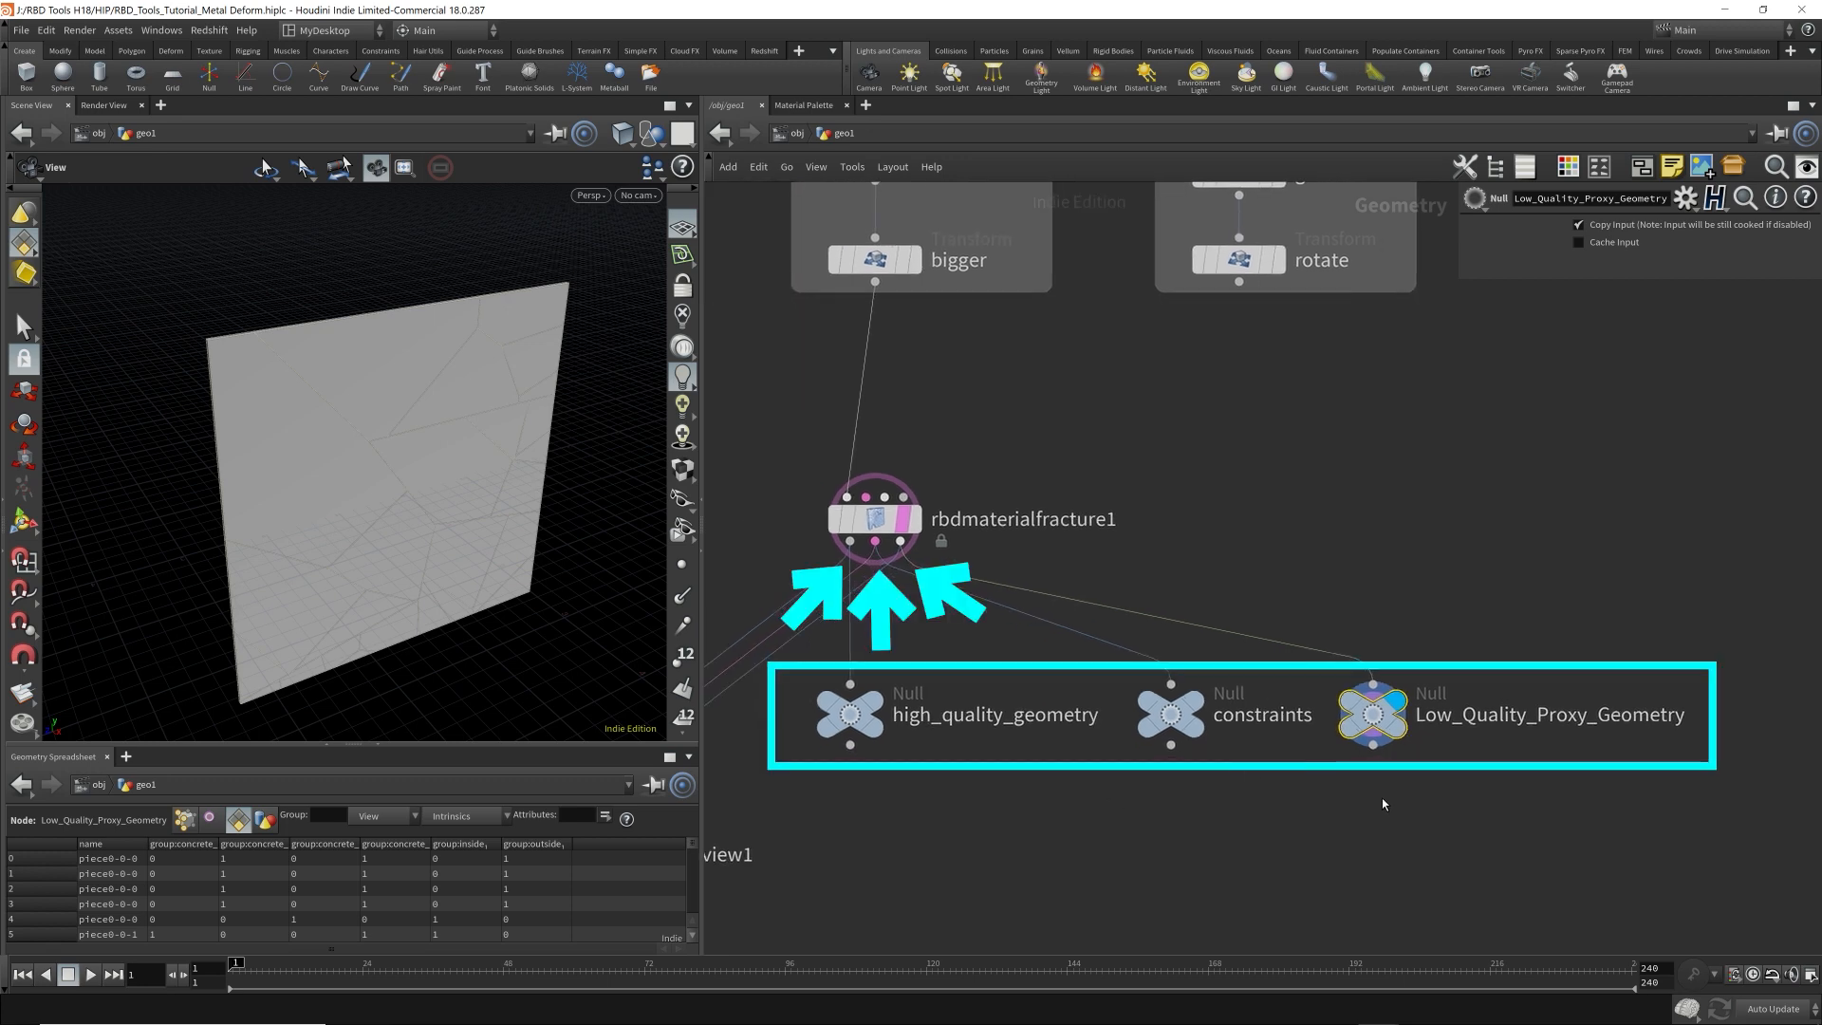
mouse_move(1568, 822)
mouse_down()
mouse_move(1410, 772)
mouse_move(800, 653)
mouse_up()
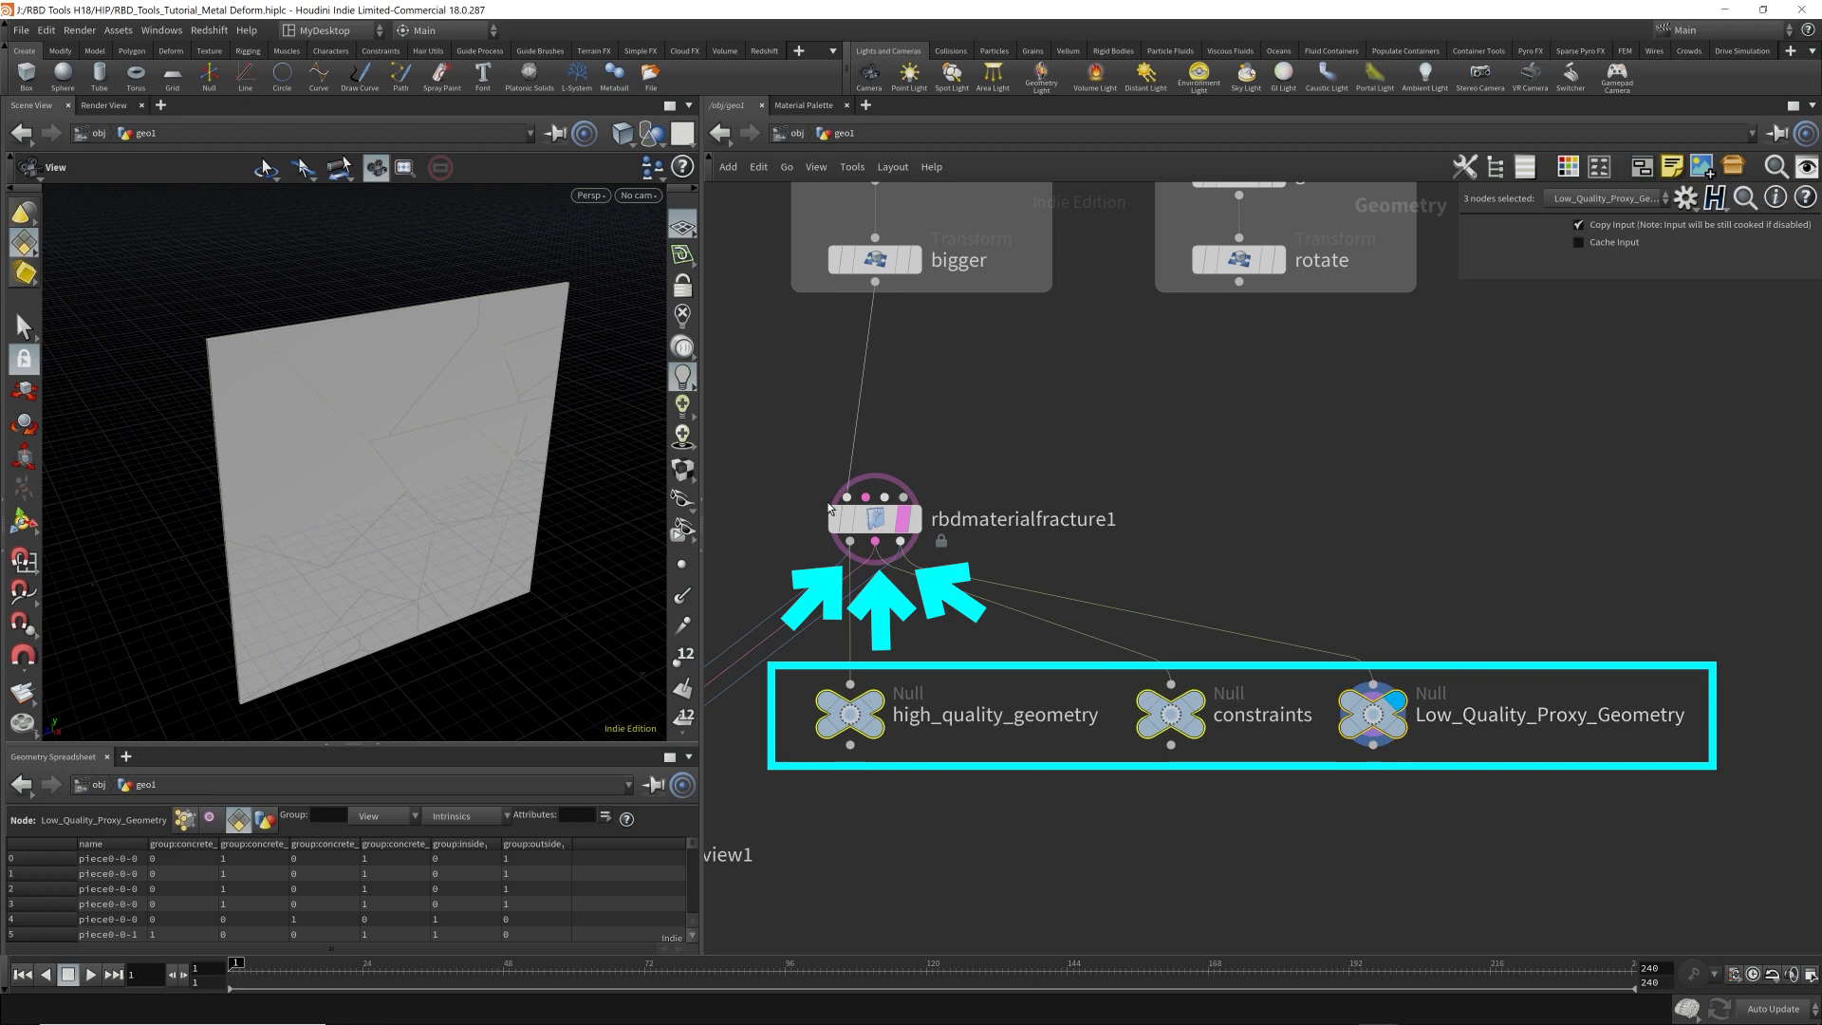
Open the node info of rbdmaterialfracture1, move it aside and view its Constraint Geometry and Proxy Geometry outputs.
click(869, 521)
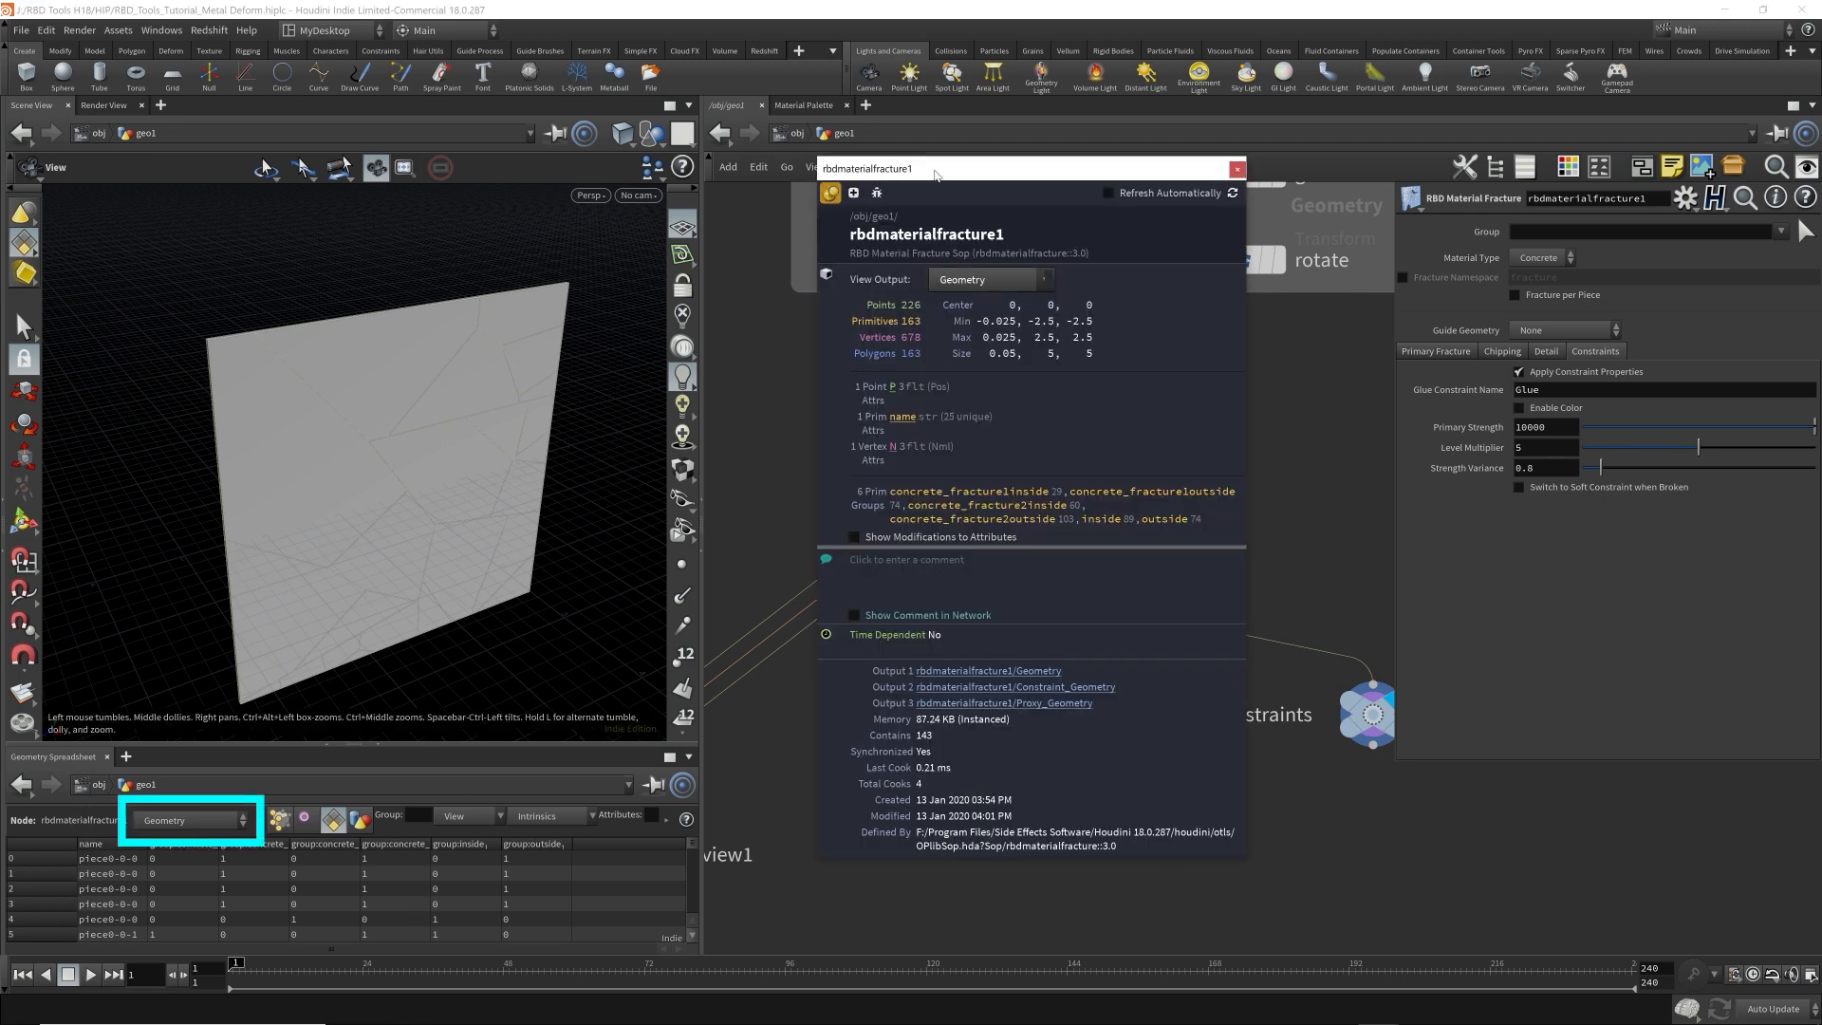
drag(935, 169, 1360, 227)
click(1376, 342)
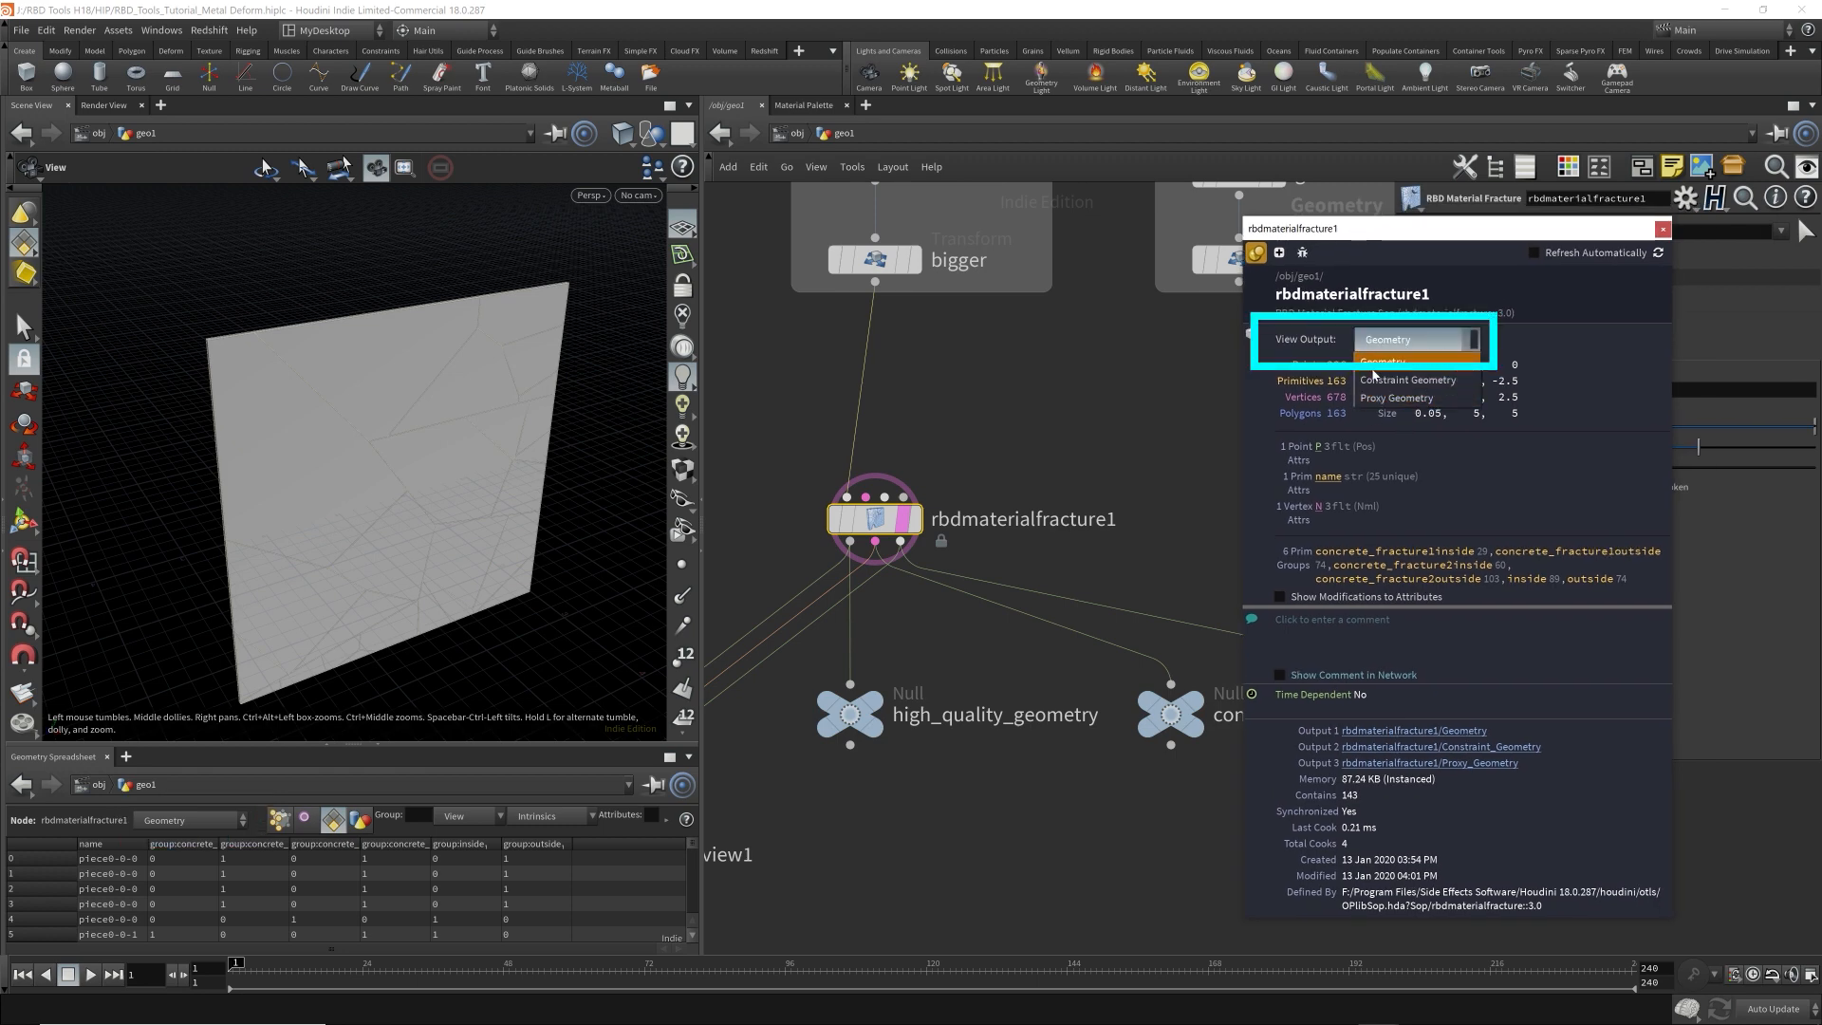
click(1373, 380)
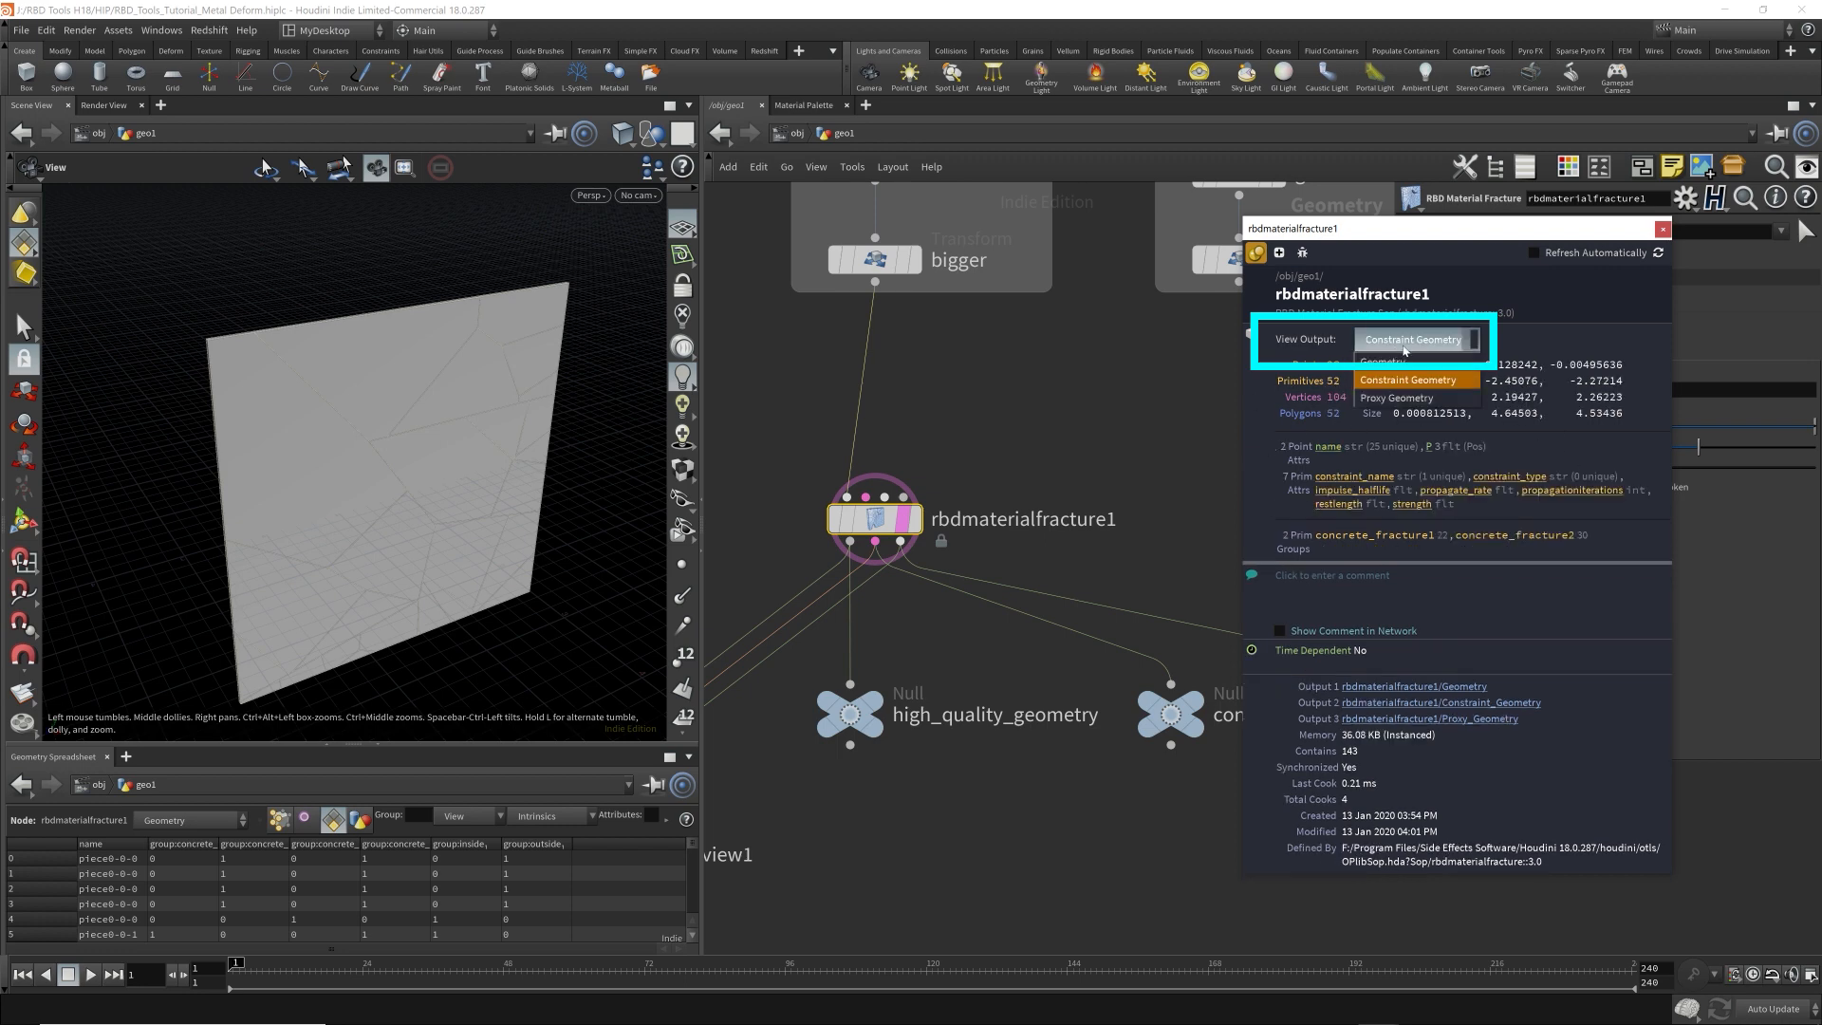
View the primitive attributes of rbdmaterialfracture1's Constraint Geometry and Proxy Geometry outputs in the Geometry Spreadsheet.
click(189, 819)
click(187, 857)
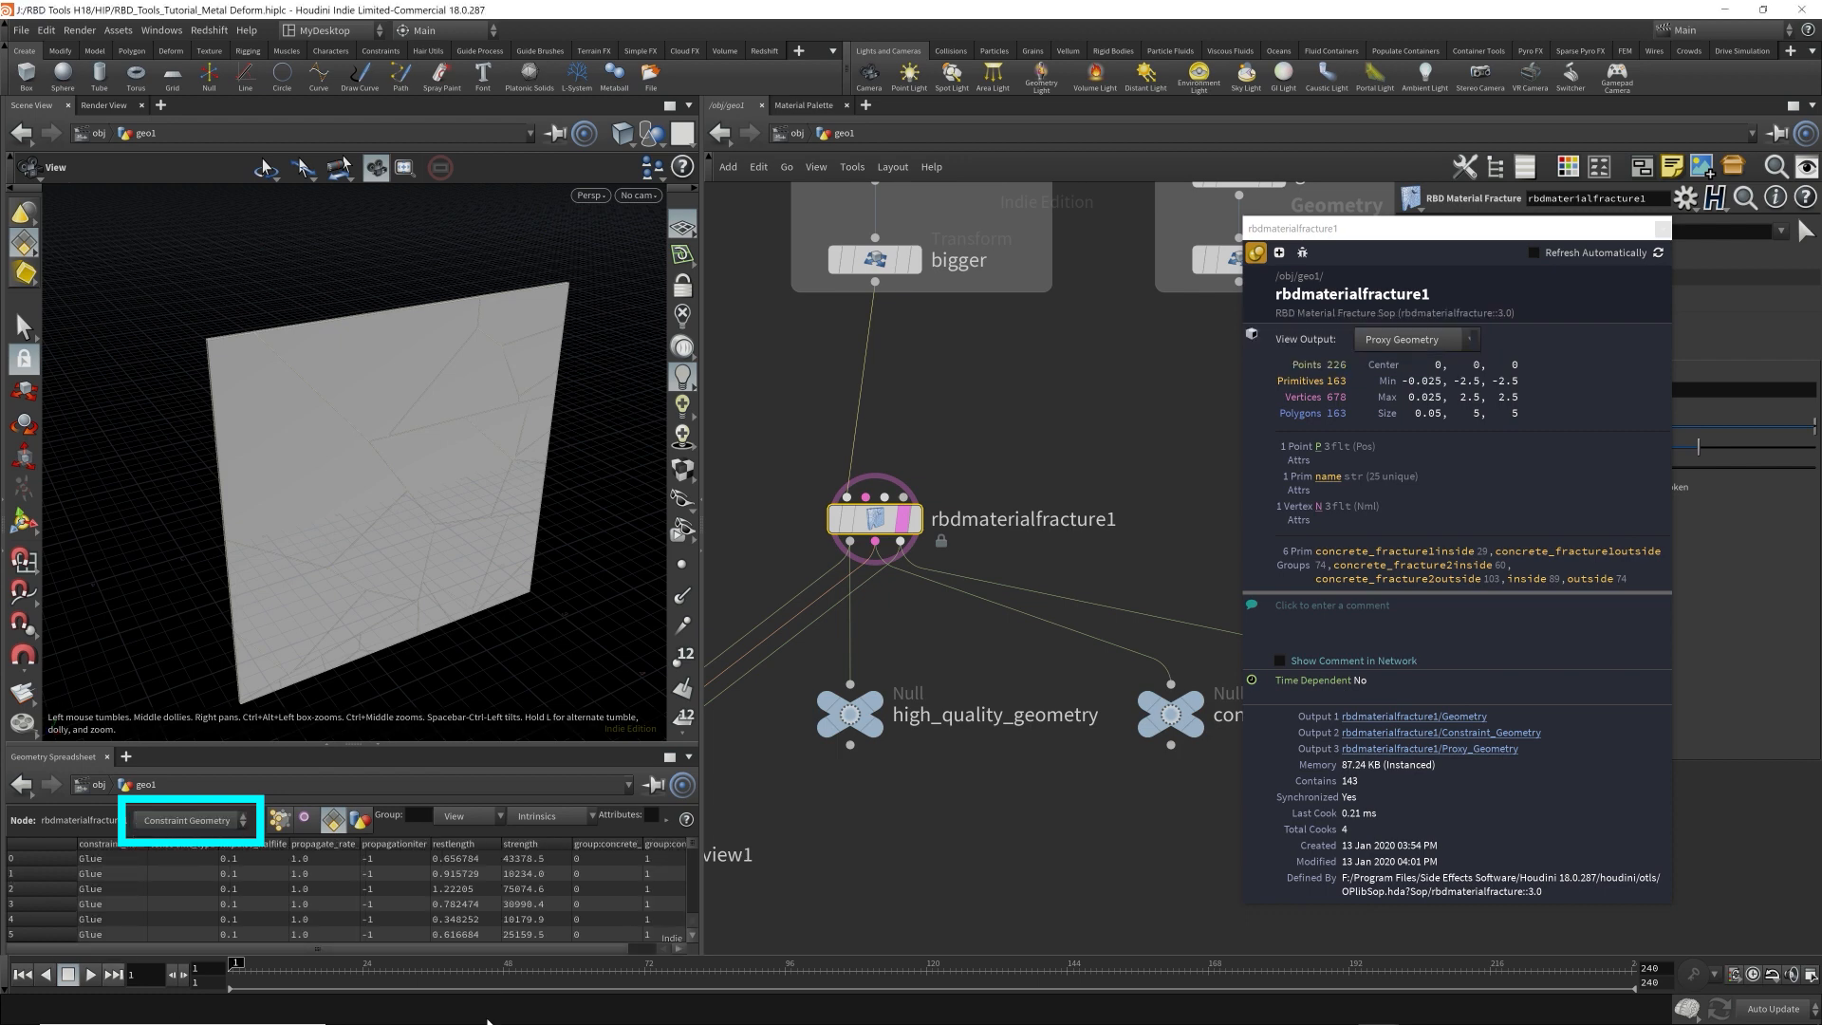
click(232, 834)
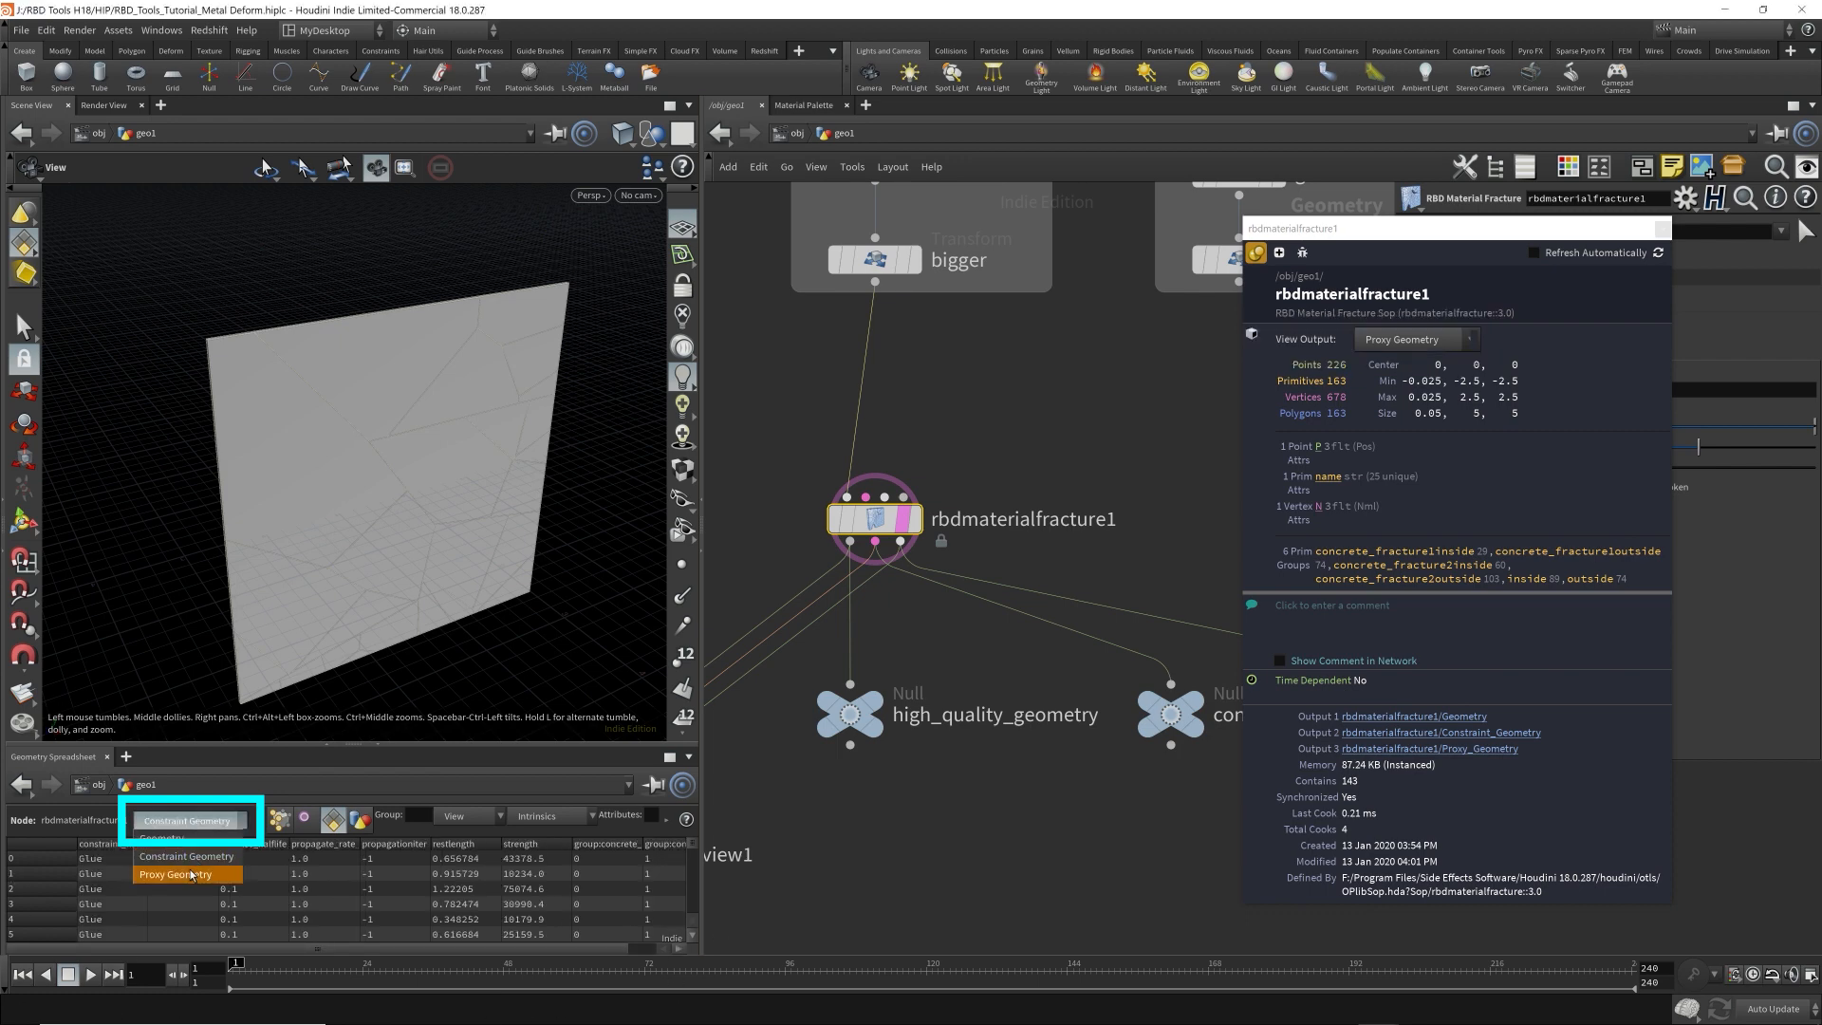
click(194, 874)
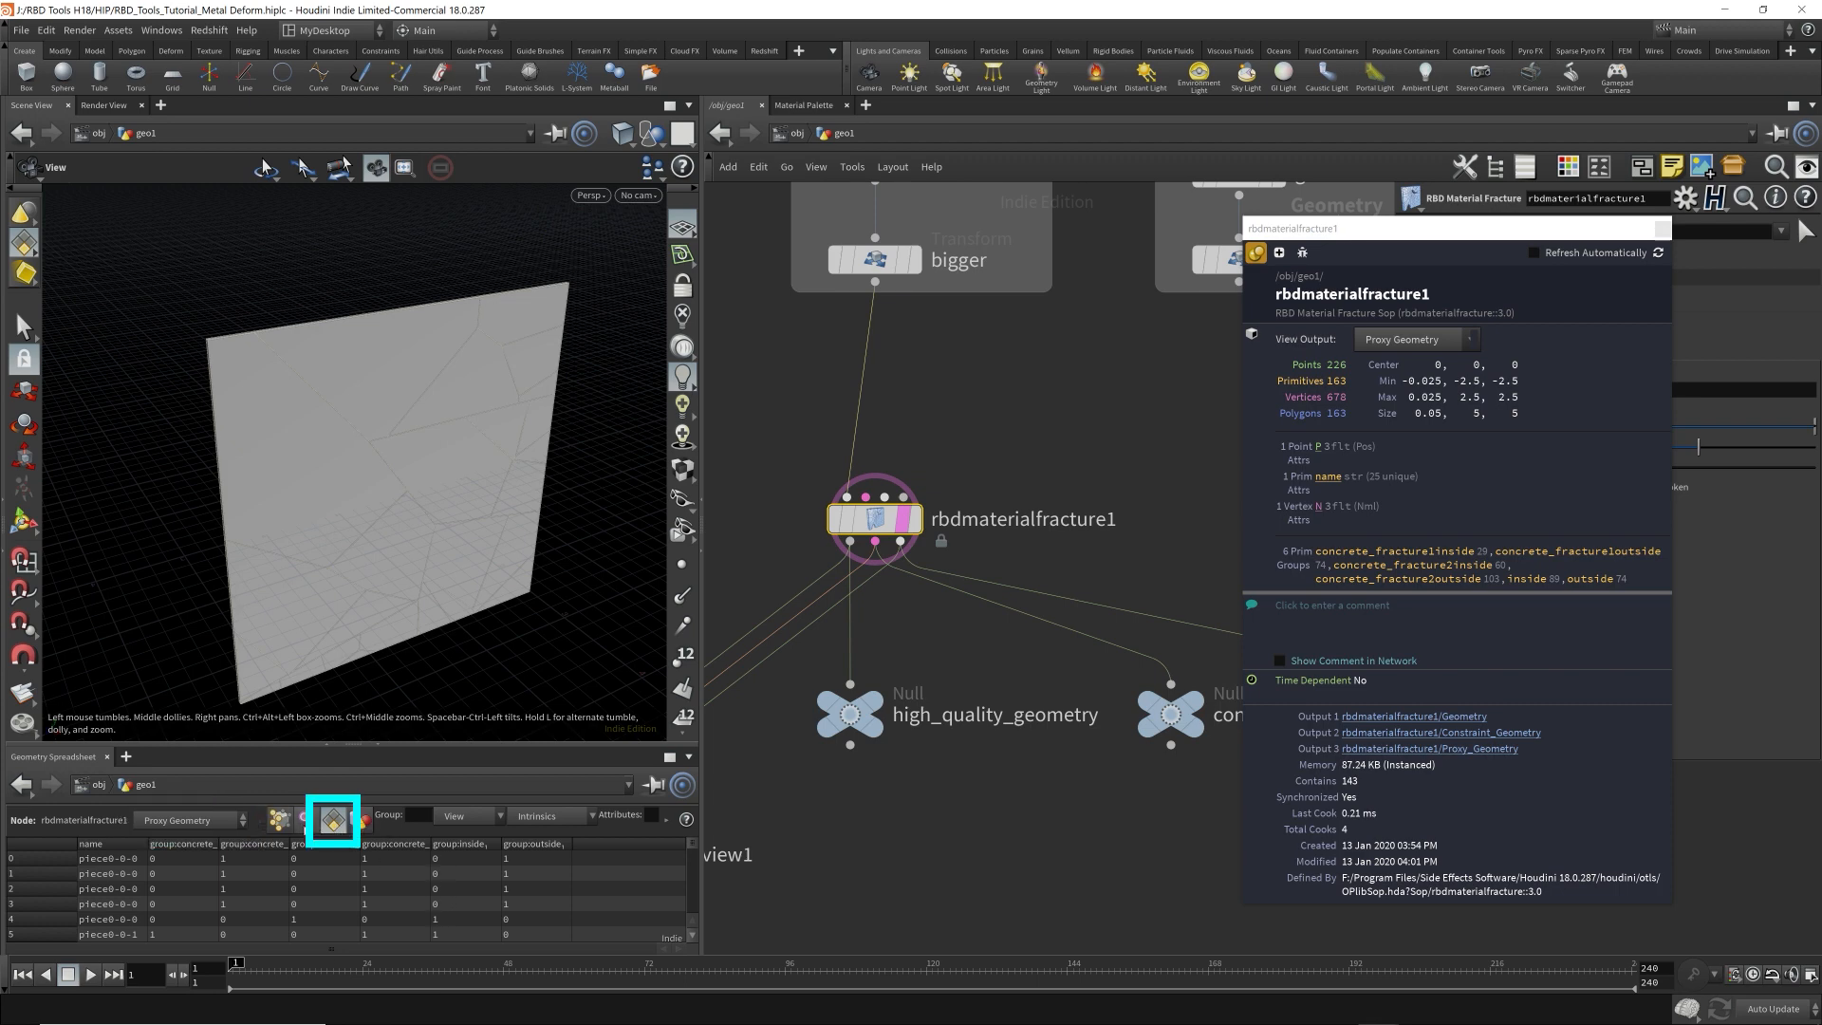
List point attributes in the Geometry Spreadsheet and view the Geometry output followed by the Constraint Geometry output.
click(303, 818)
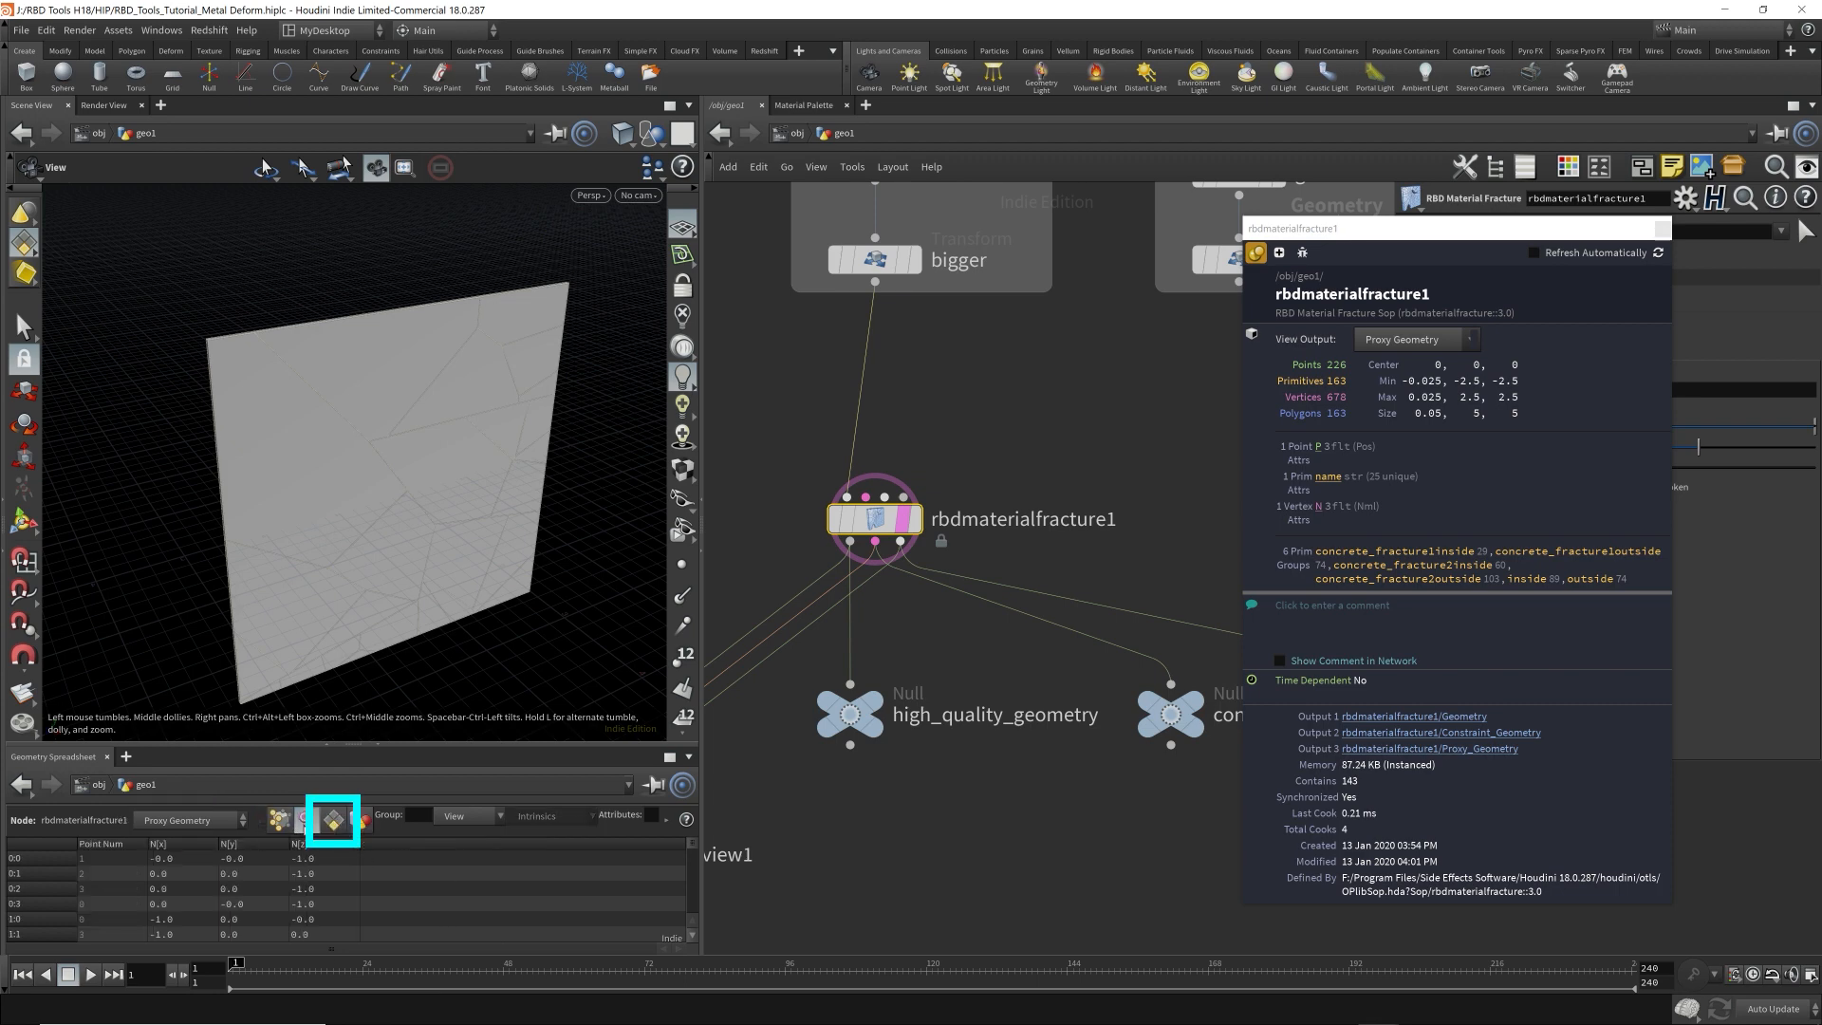
click(189, 819)
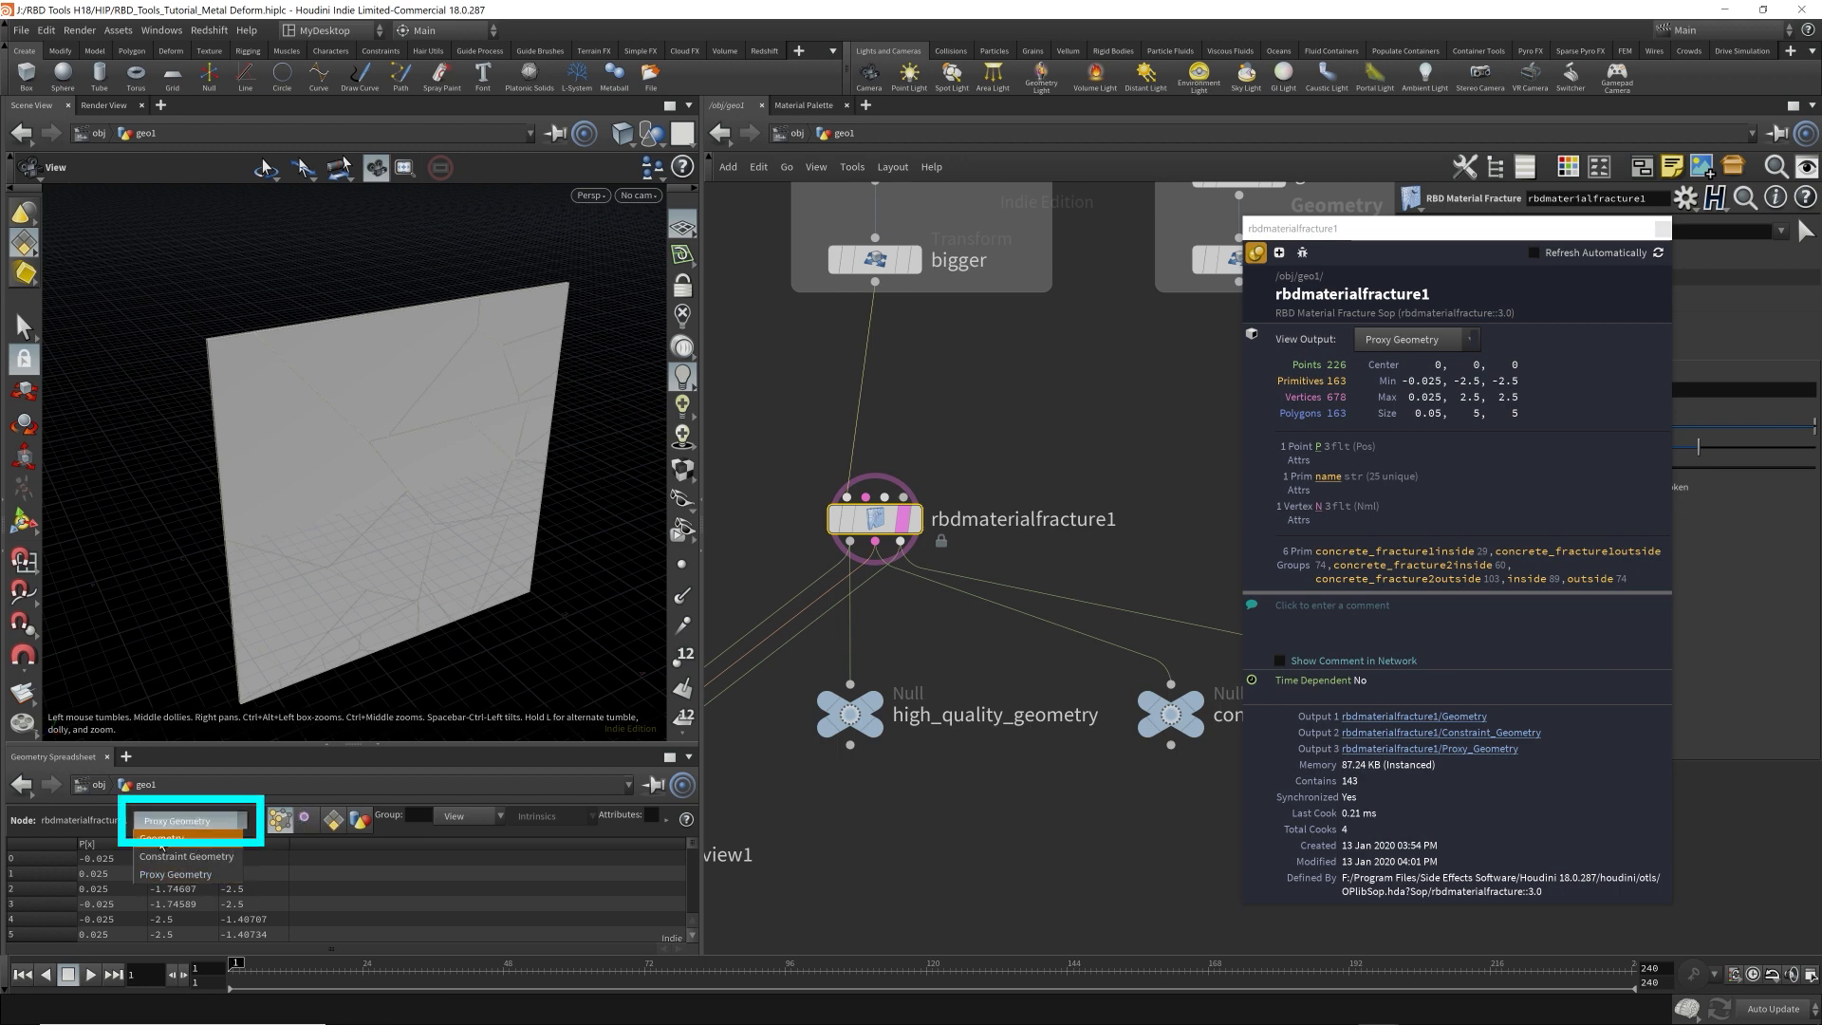
click(164, 839)
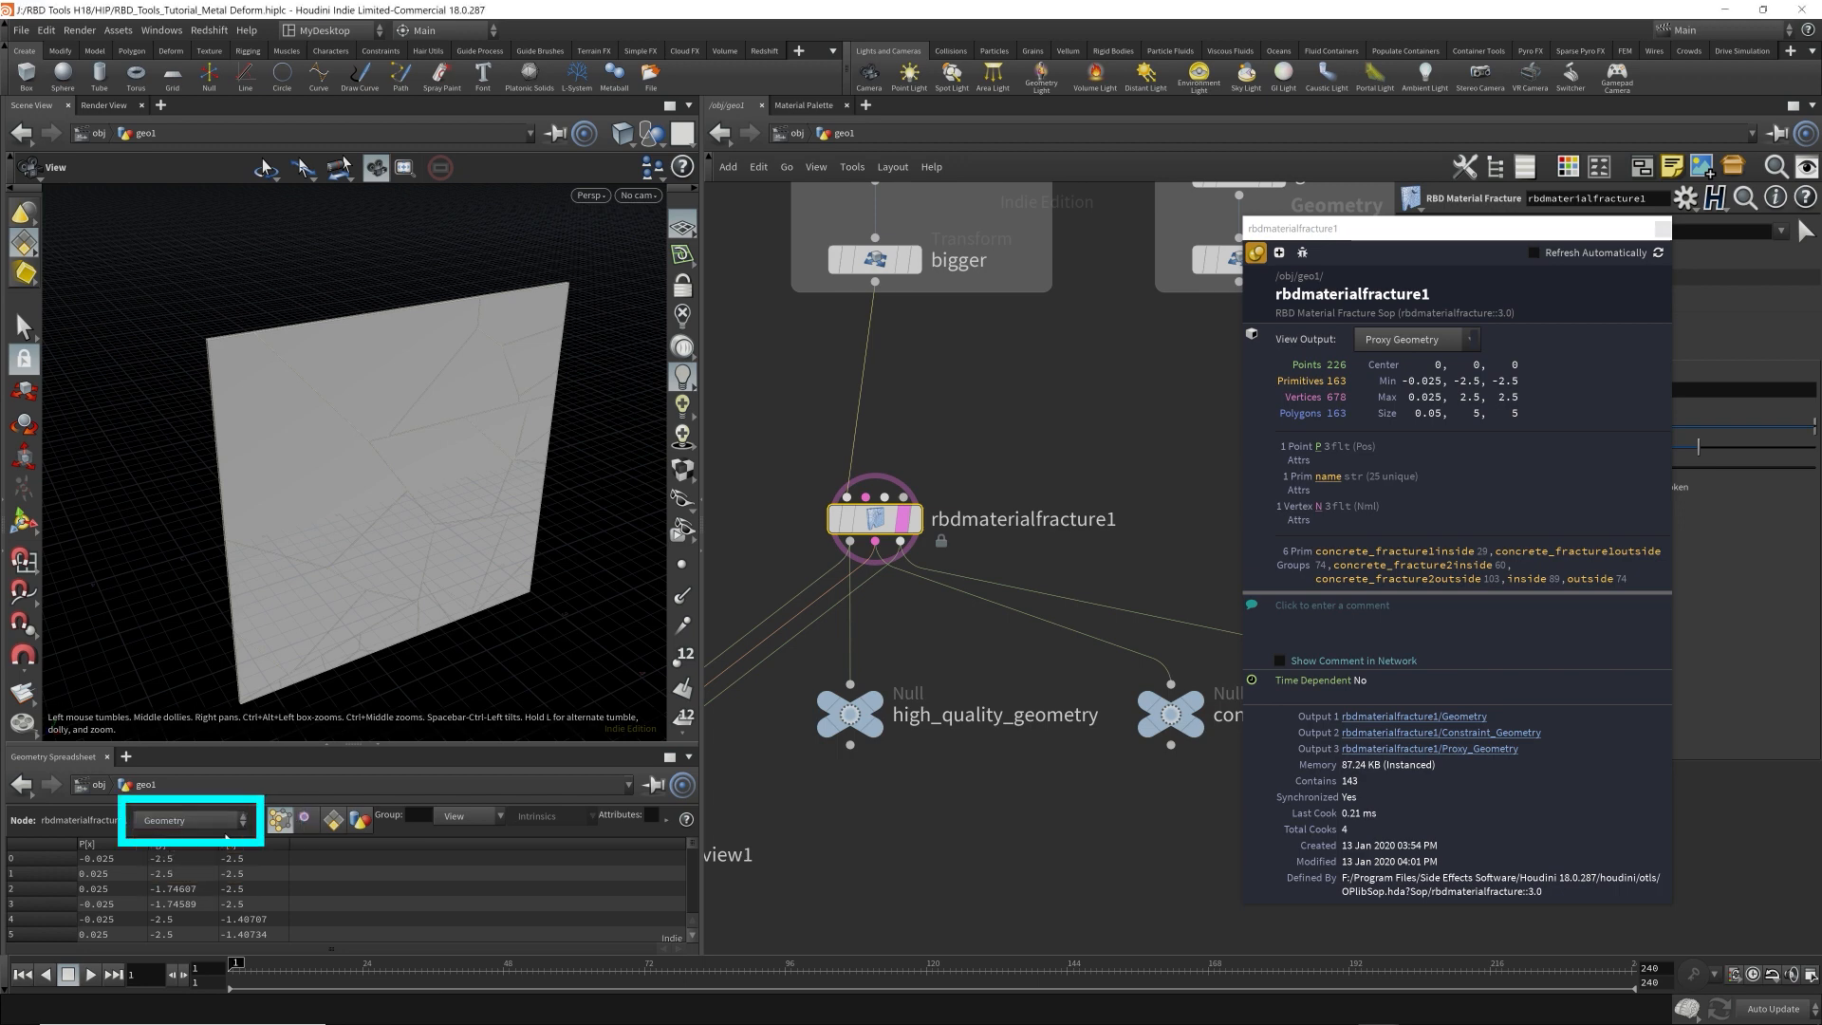
click(224, 824)
click(237, 858)
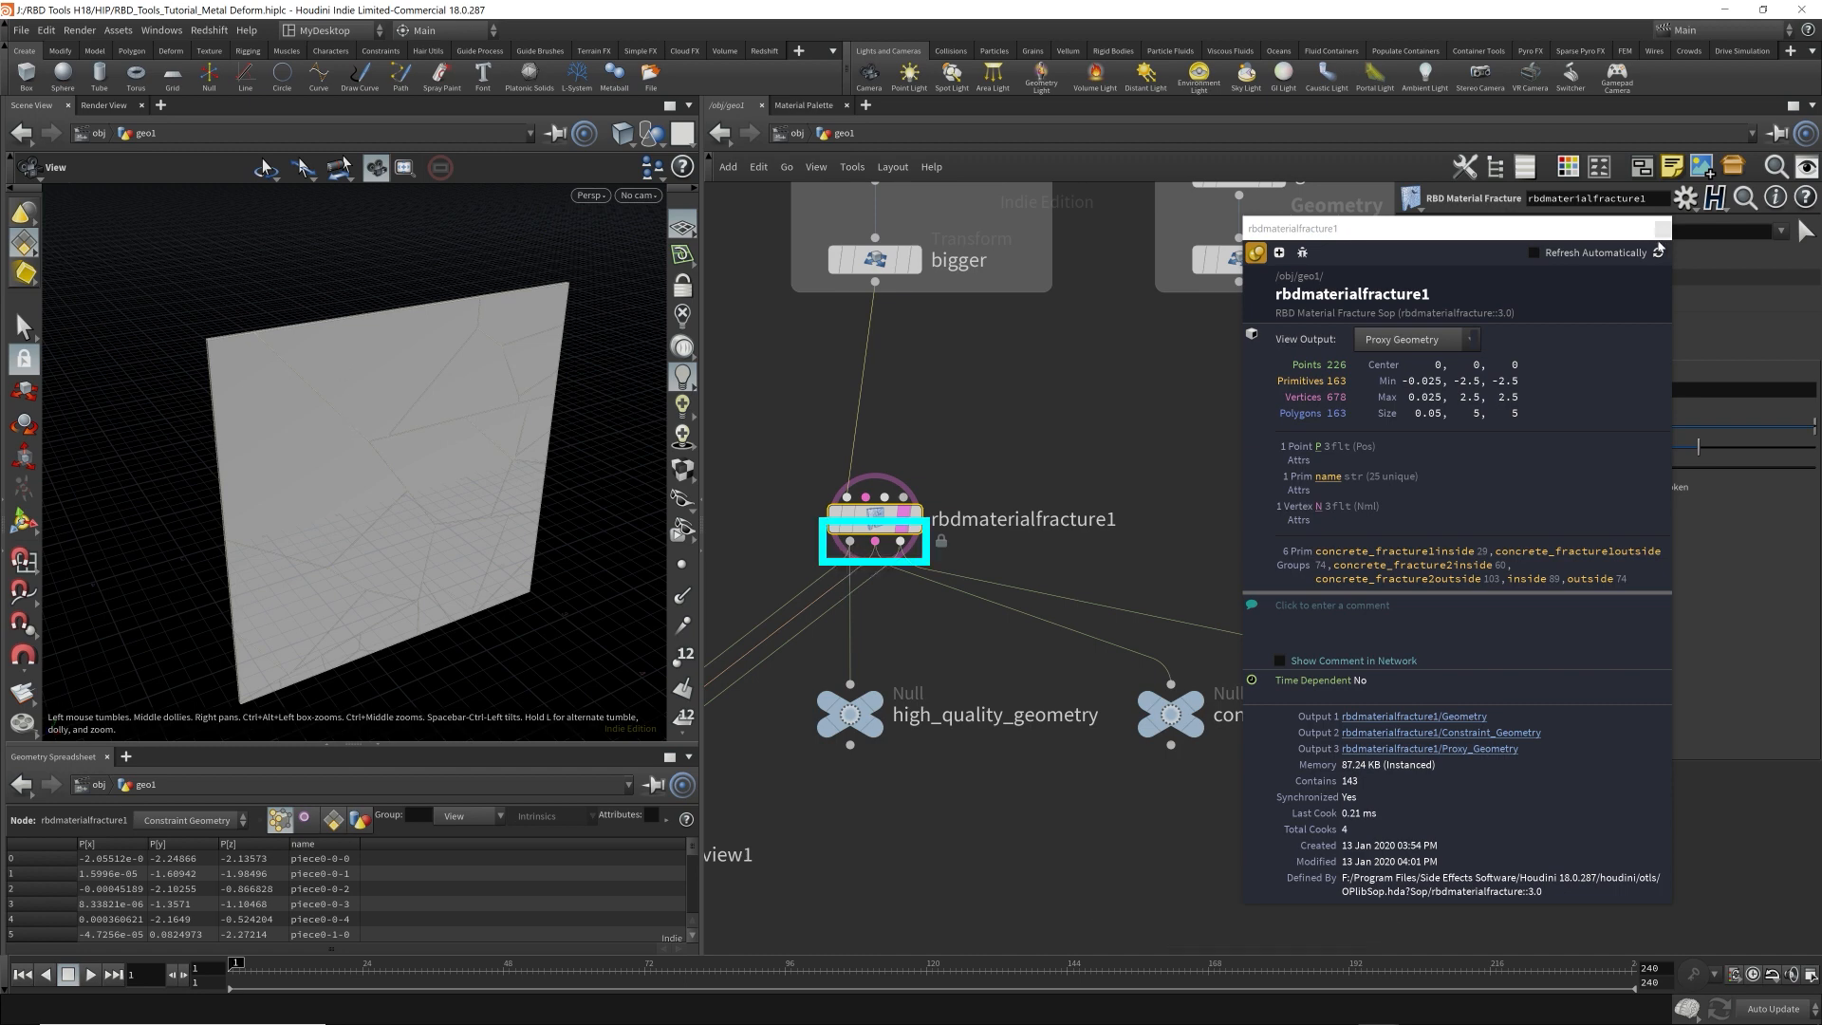
Close the node info window and set the Geometry Spreadsheet to the fracture node's Geometry output.
click(1662, 229)
middle_drag(1294, 808, 1300, 905)
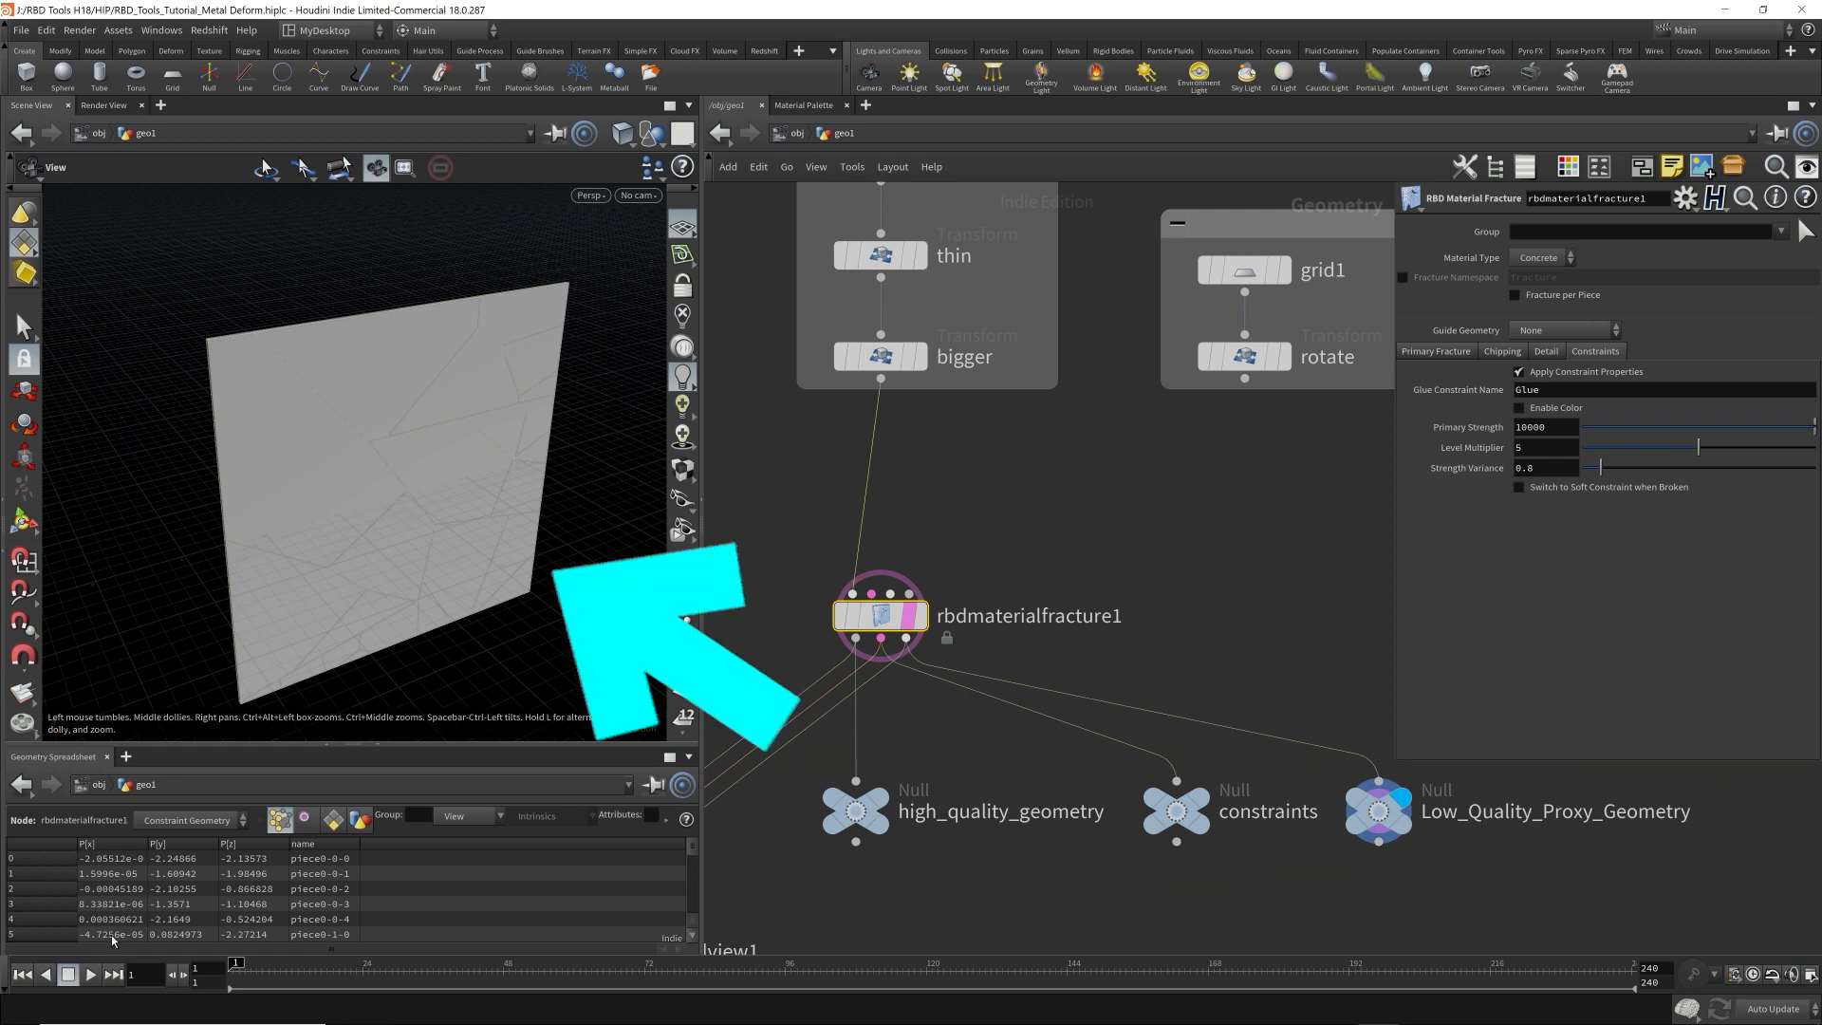
click(189, 820)
click(180, 848)
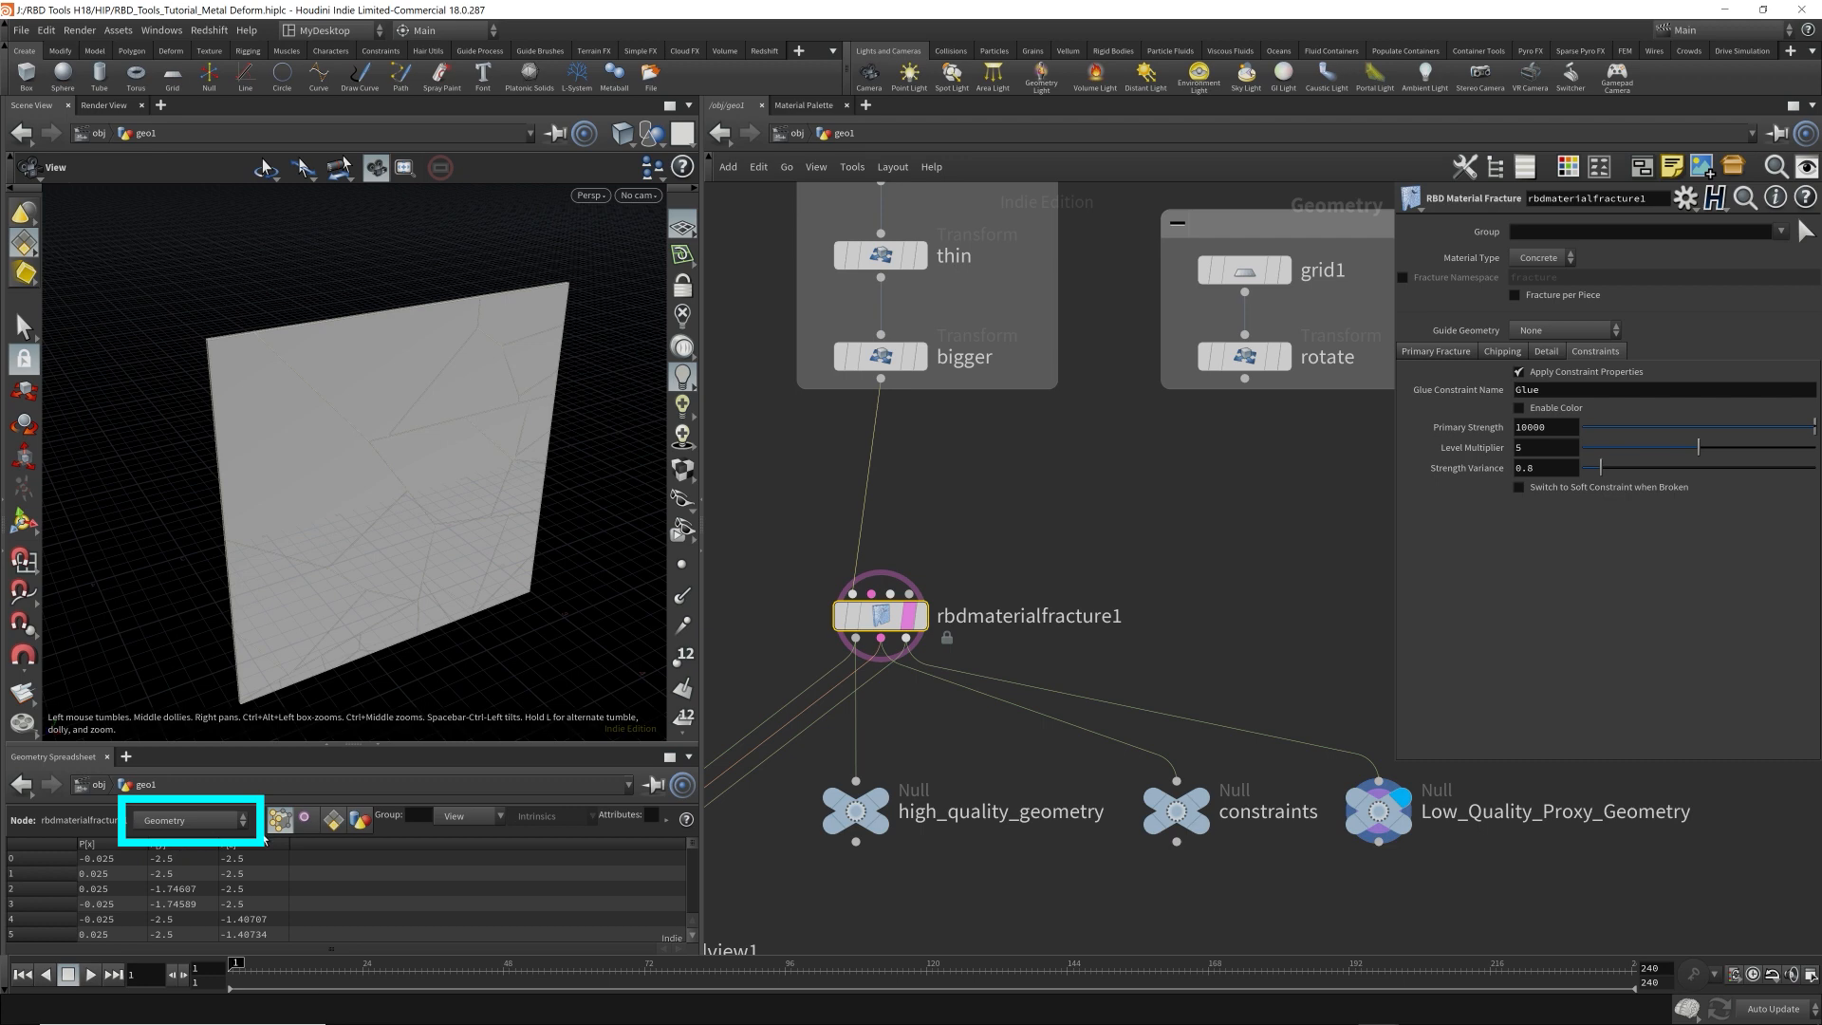
Display rbdmaterialfracture1, set the Geometry Spreadsheet to Constraint Geometry and inspect the plate in the viewport.
click(926, 624)
click(187, 820)
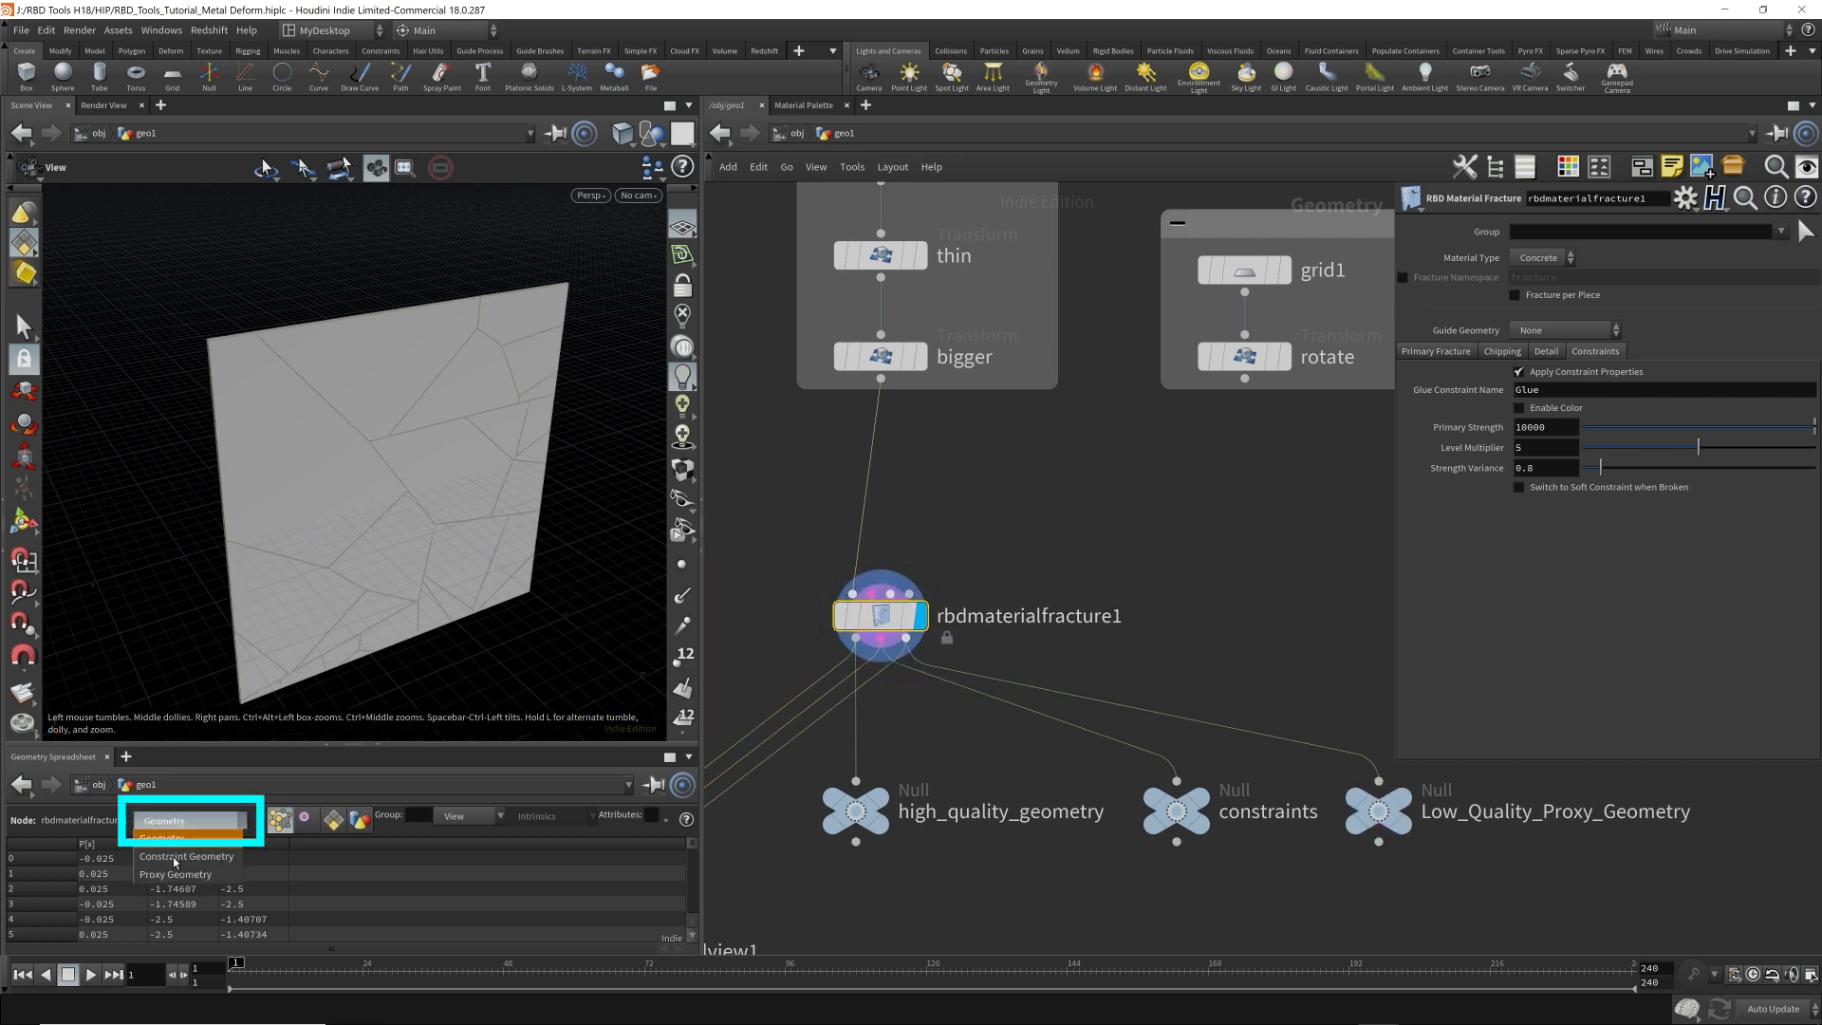
click(175, 860)
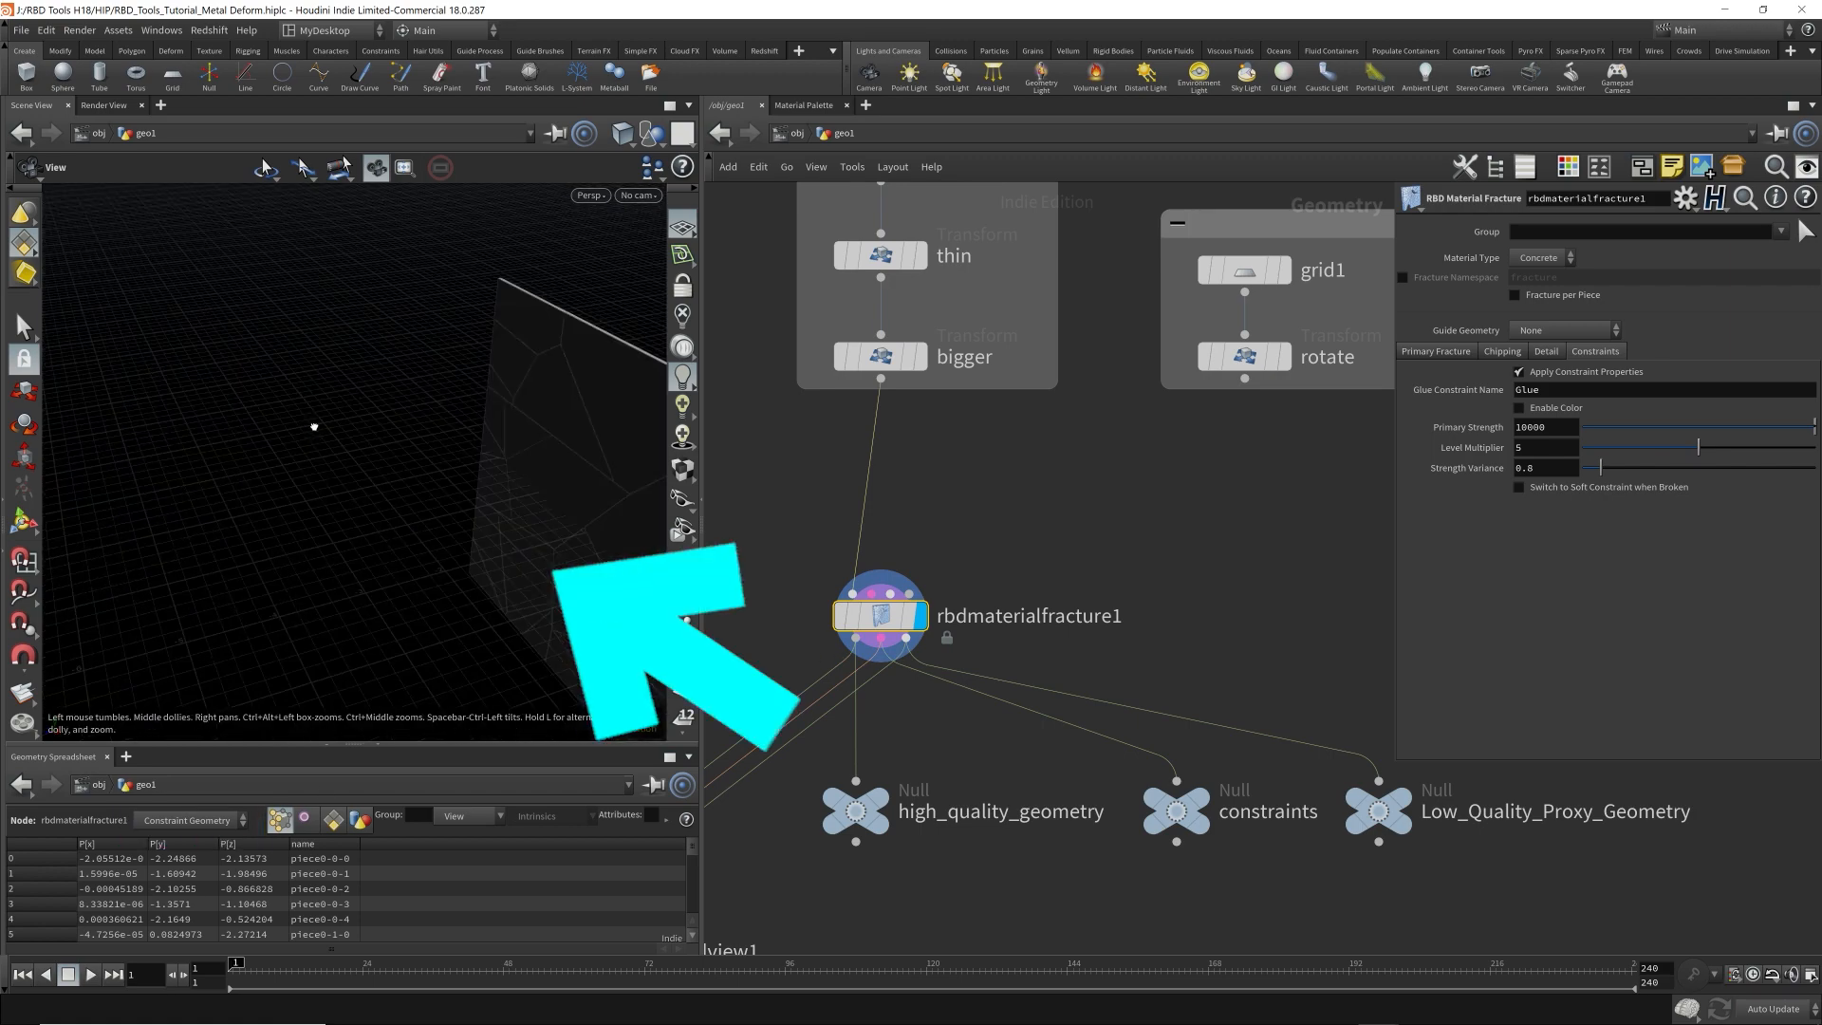
drag(314, 427, 421, 450)
right_drag(496, 430, 427, 374)
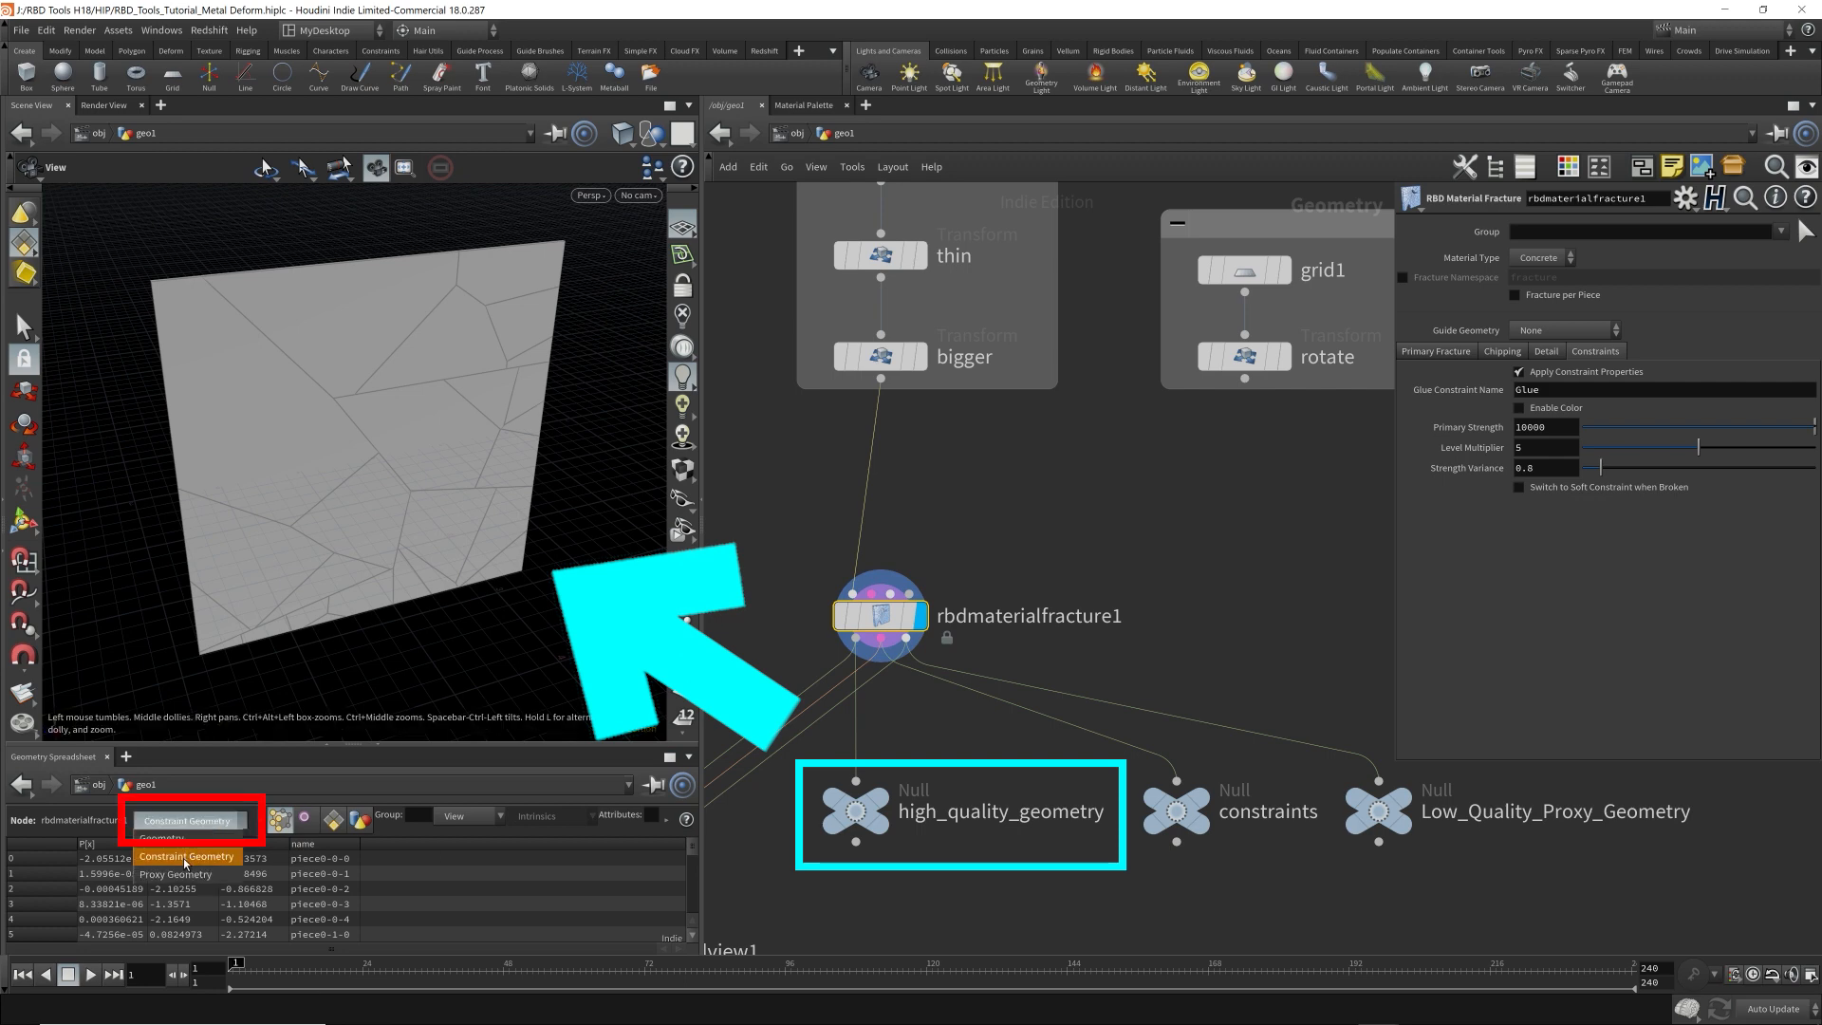
Return the Geometry Spreadsheet to the Geometry output of rbdmaterialfracture1.
click(194, 819)
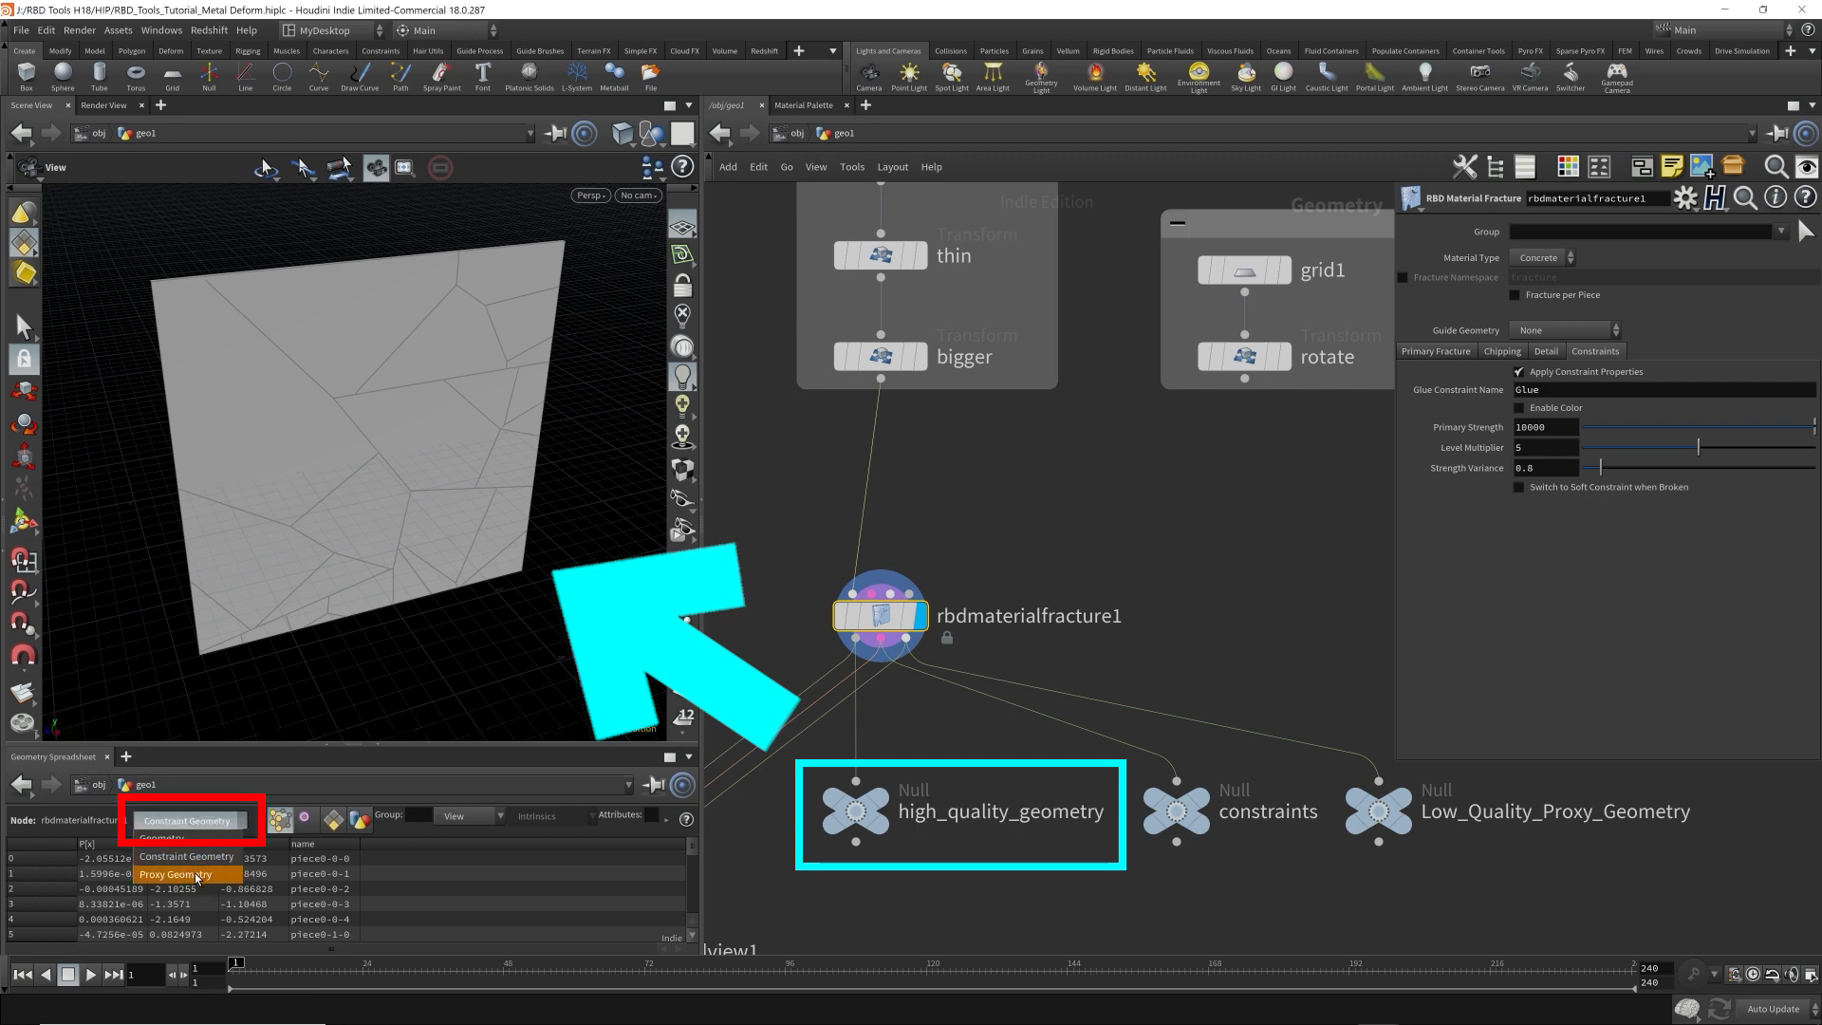
click(218, 824)
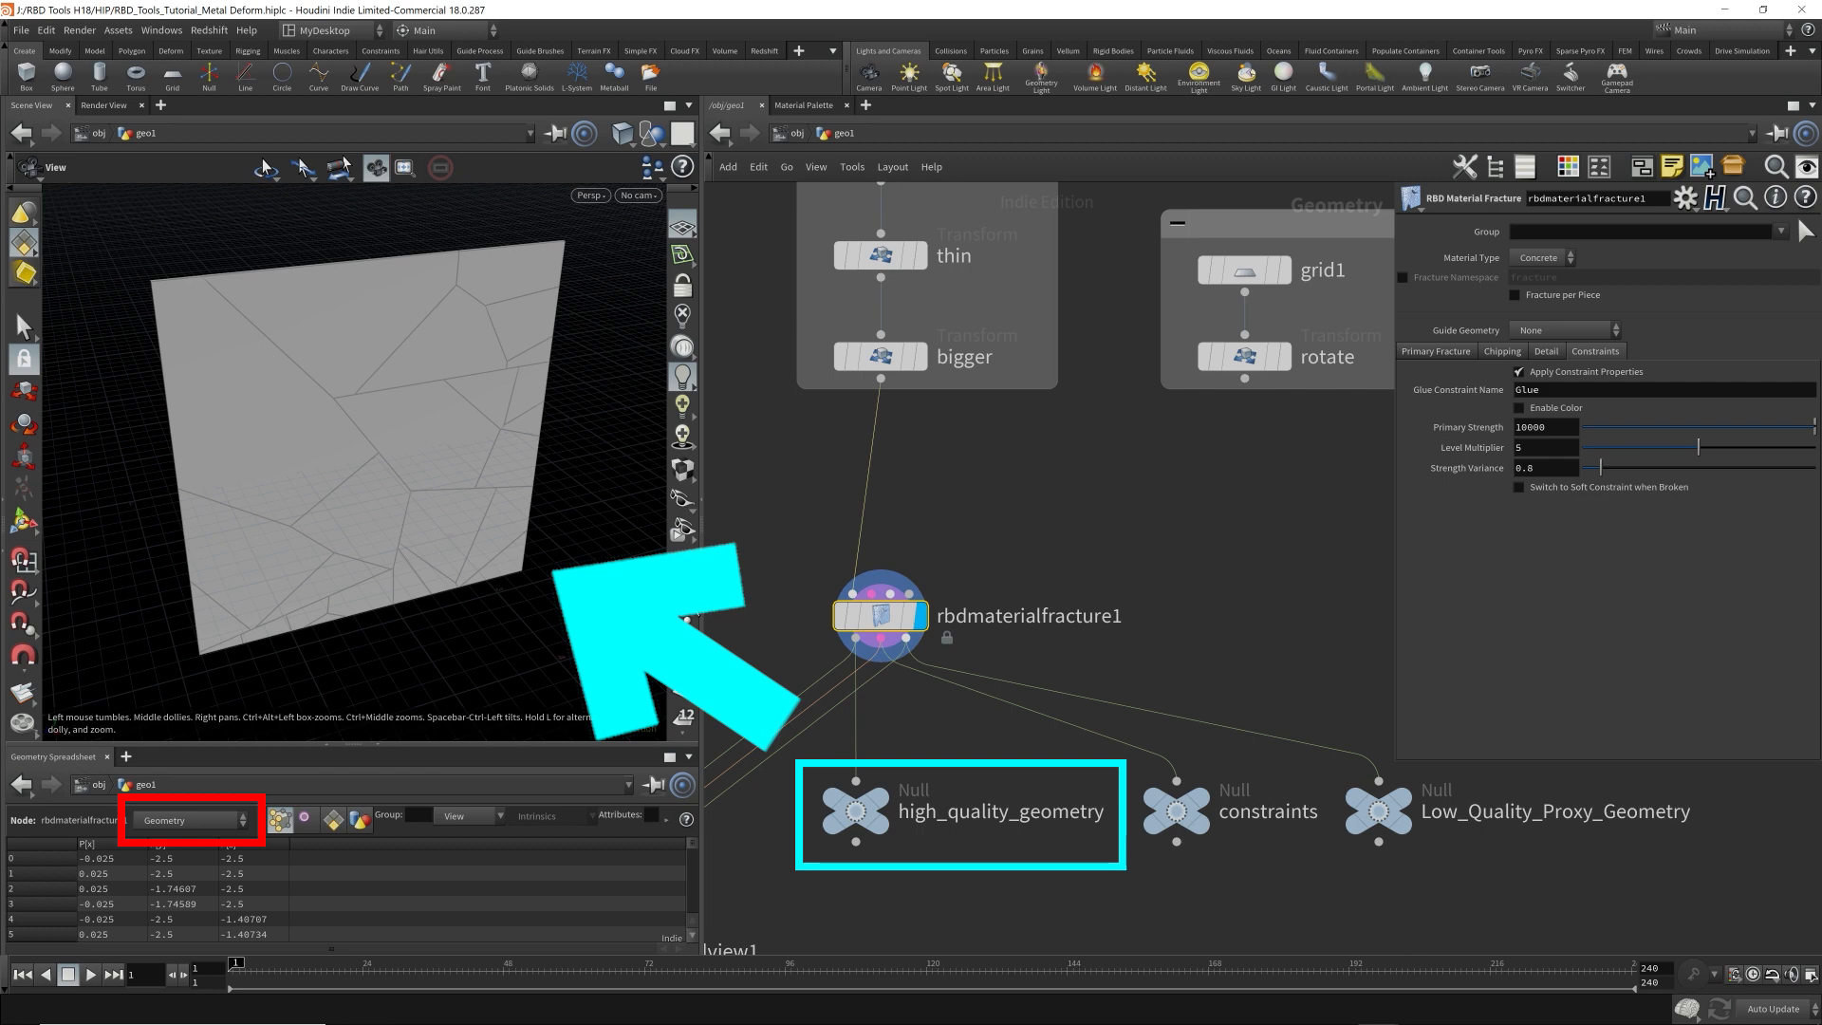
Display the constraints null, and delete the three output nulls below rbdmaterialfracture1.
click(1181, 812)
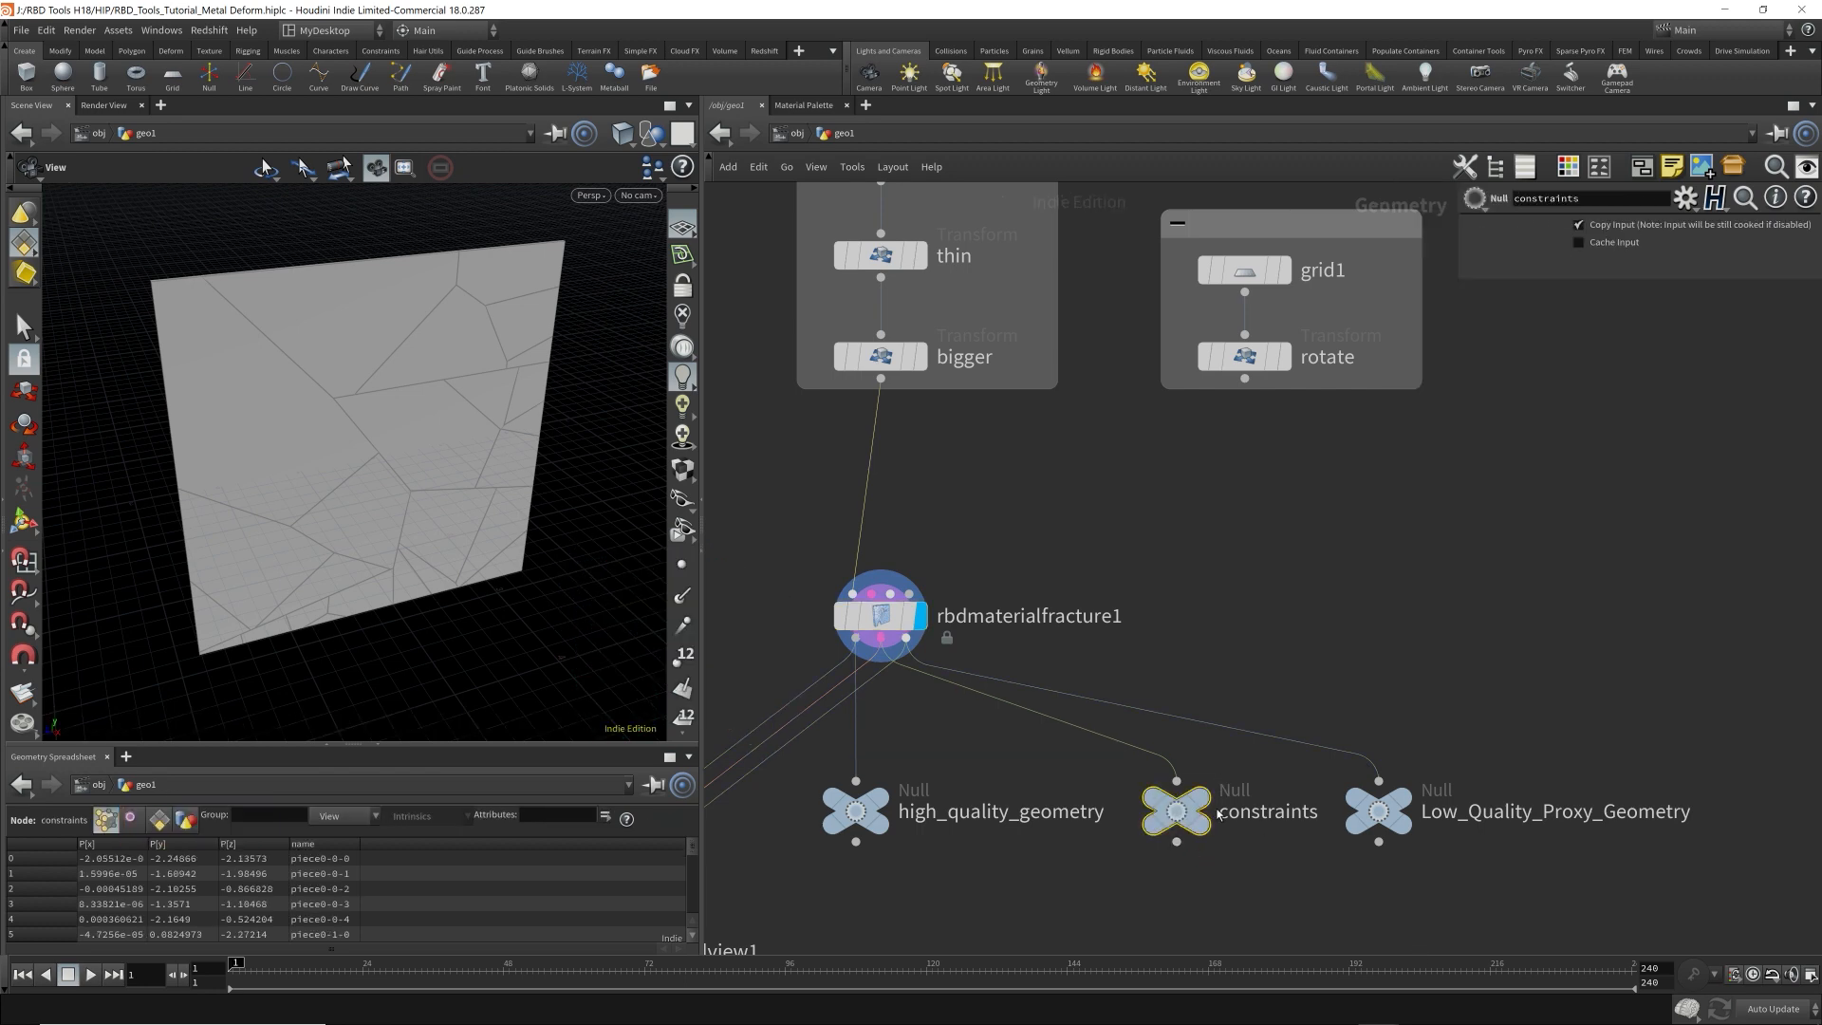
click(1207, 809)
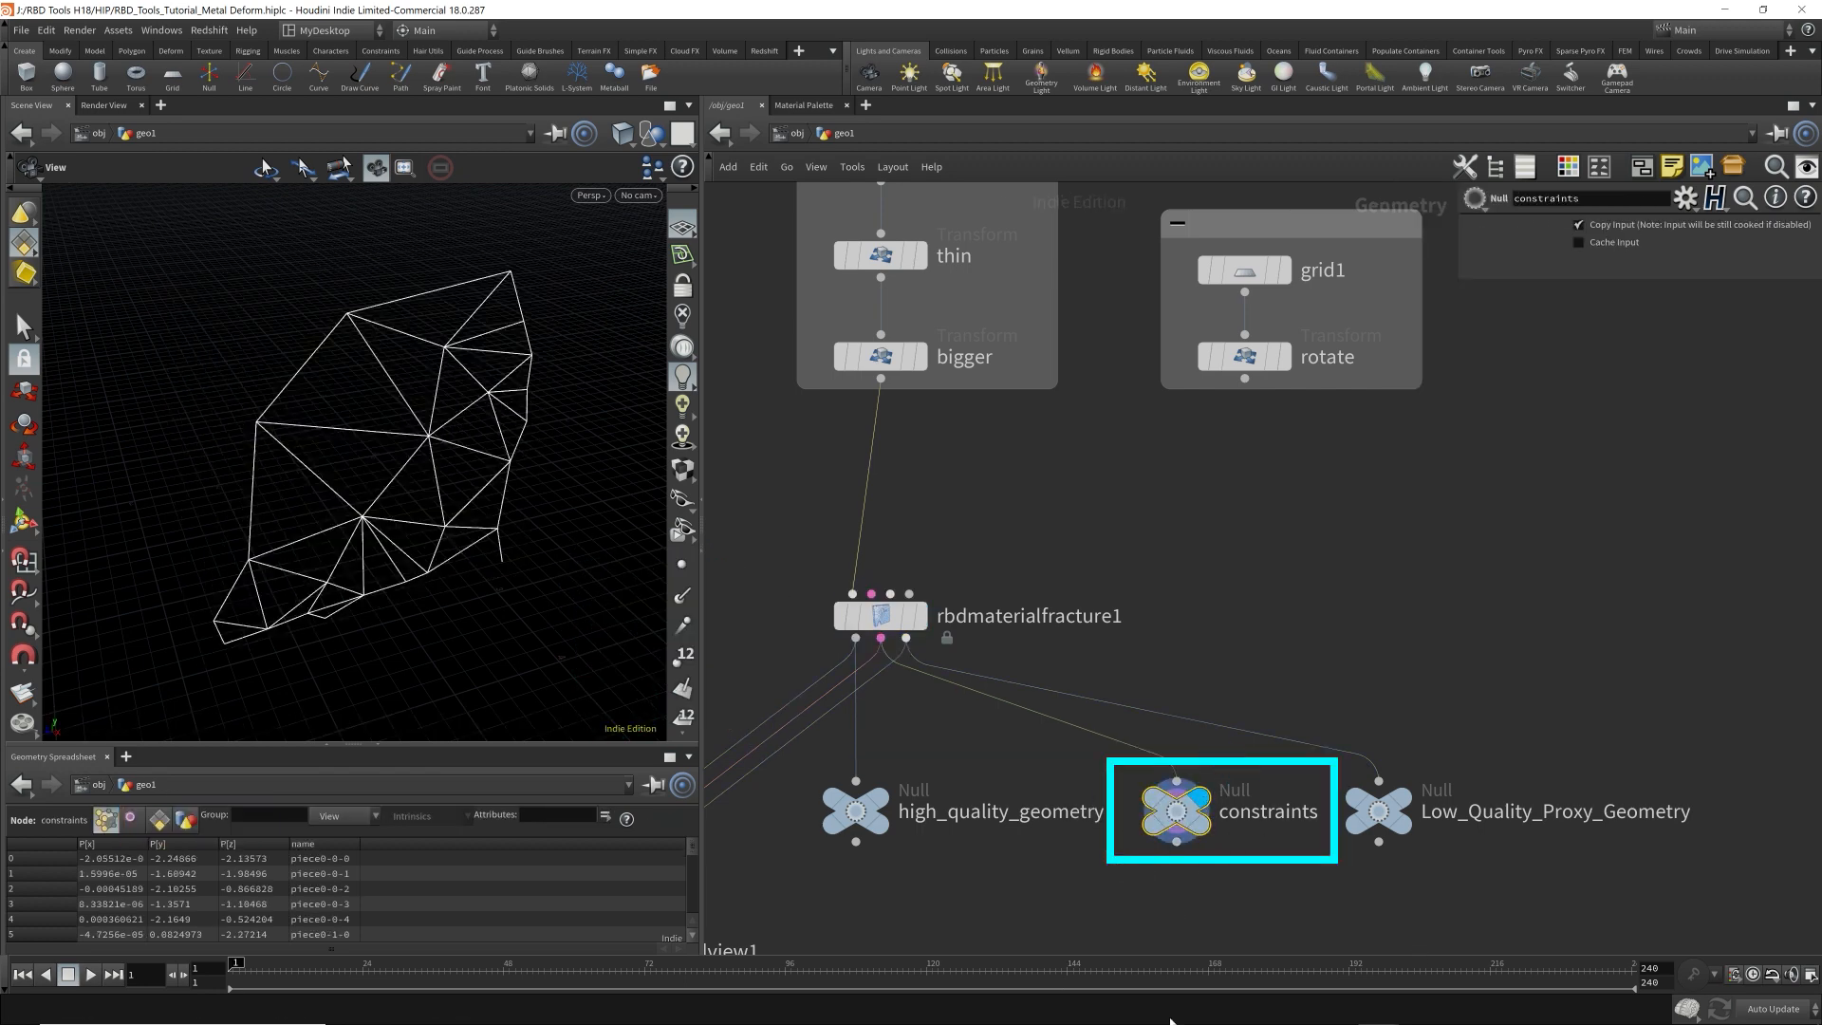
drag(809, 889, 1720, 739)
key(Delete)
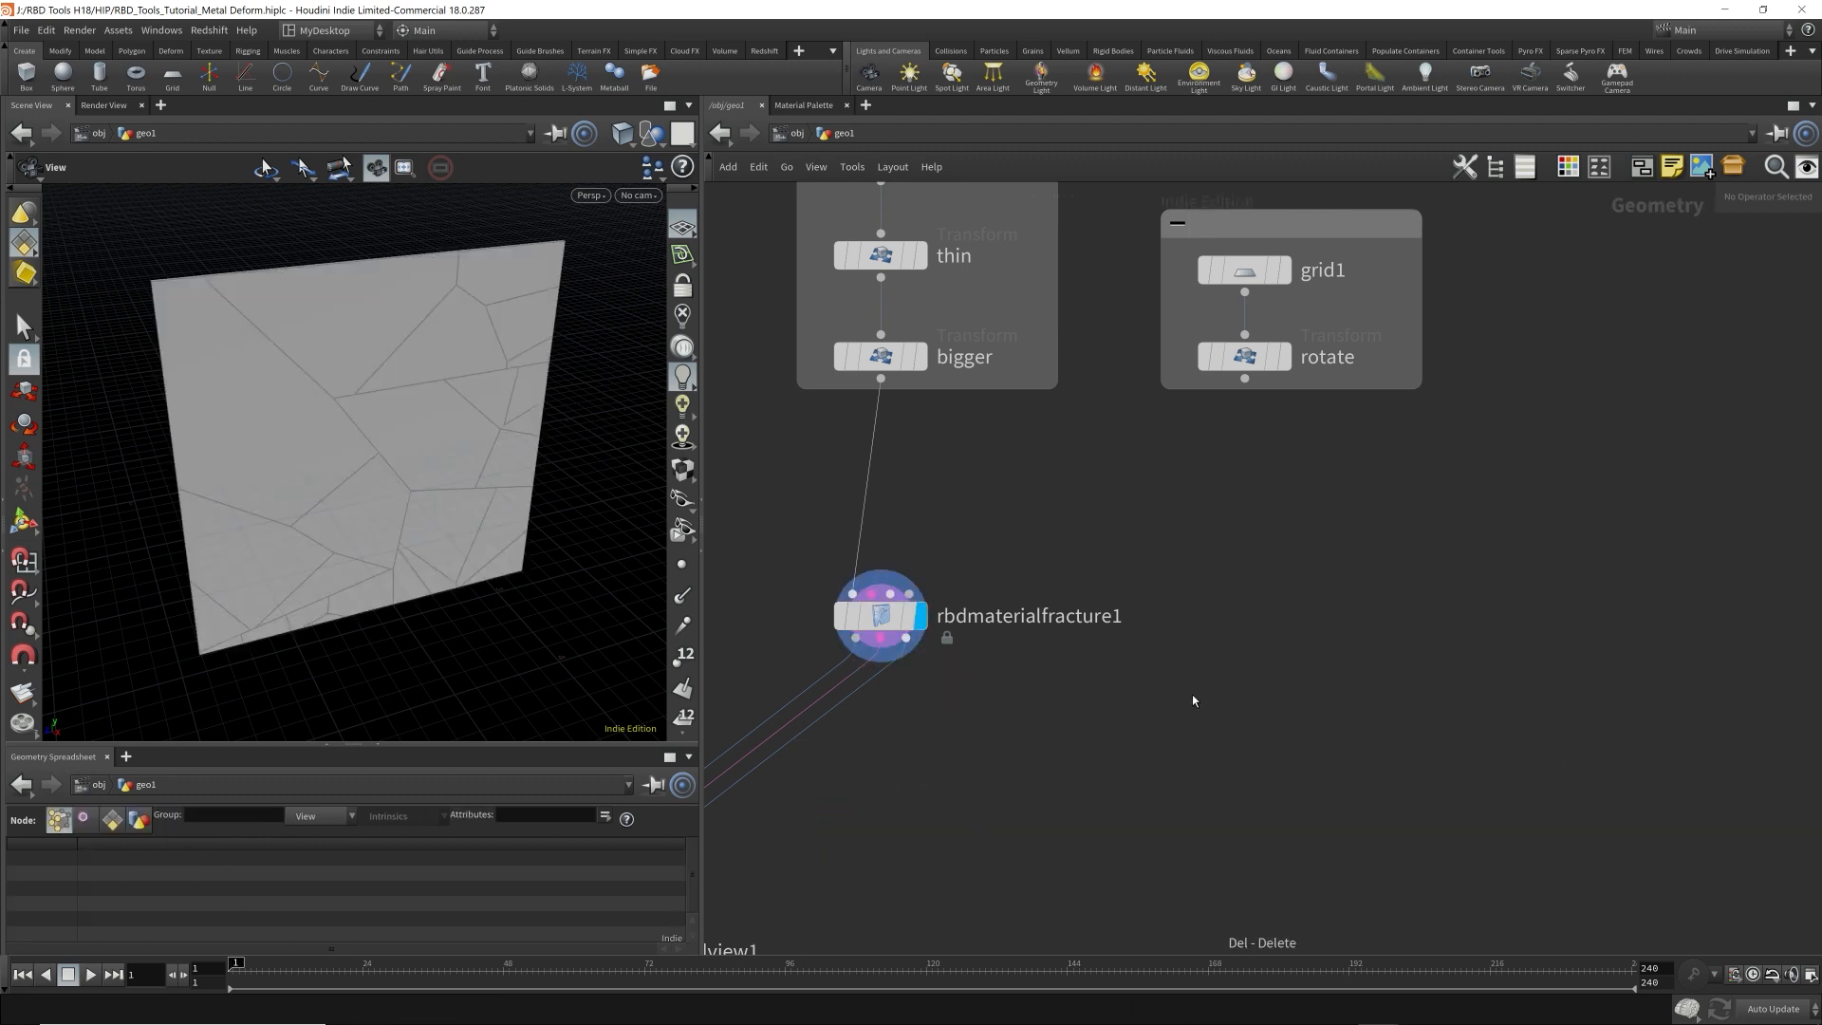
Go up to the object level and rename the geo1 object as Metal_Deform.
middle_drag(1171, 699, 1209, 655)
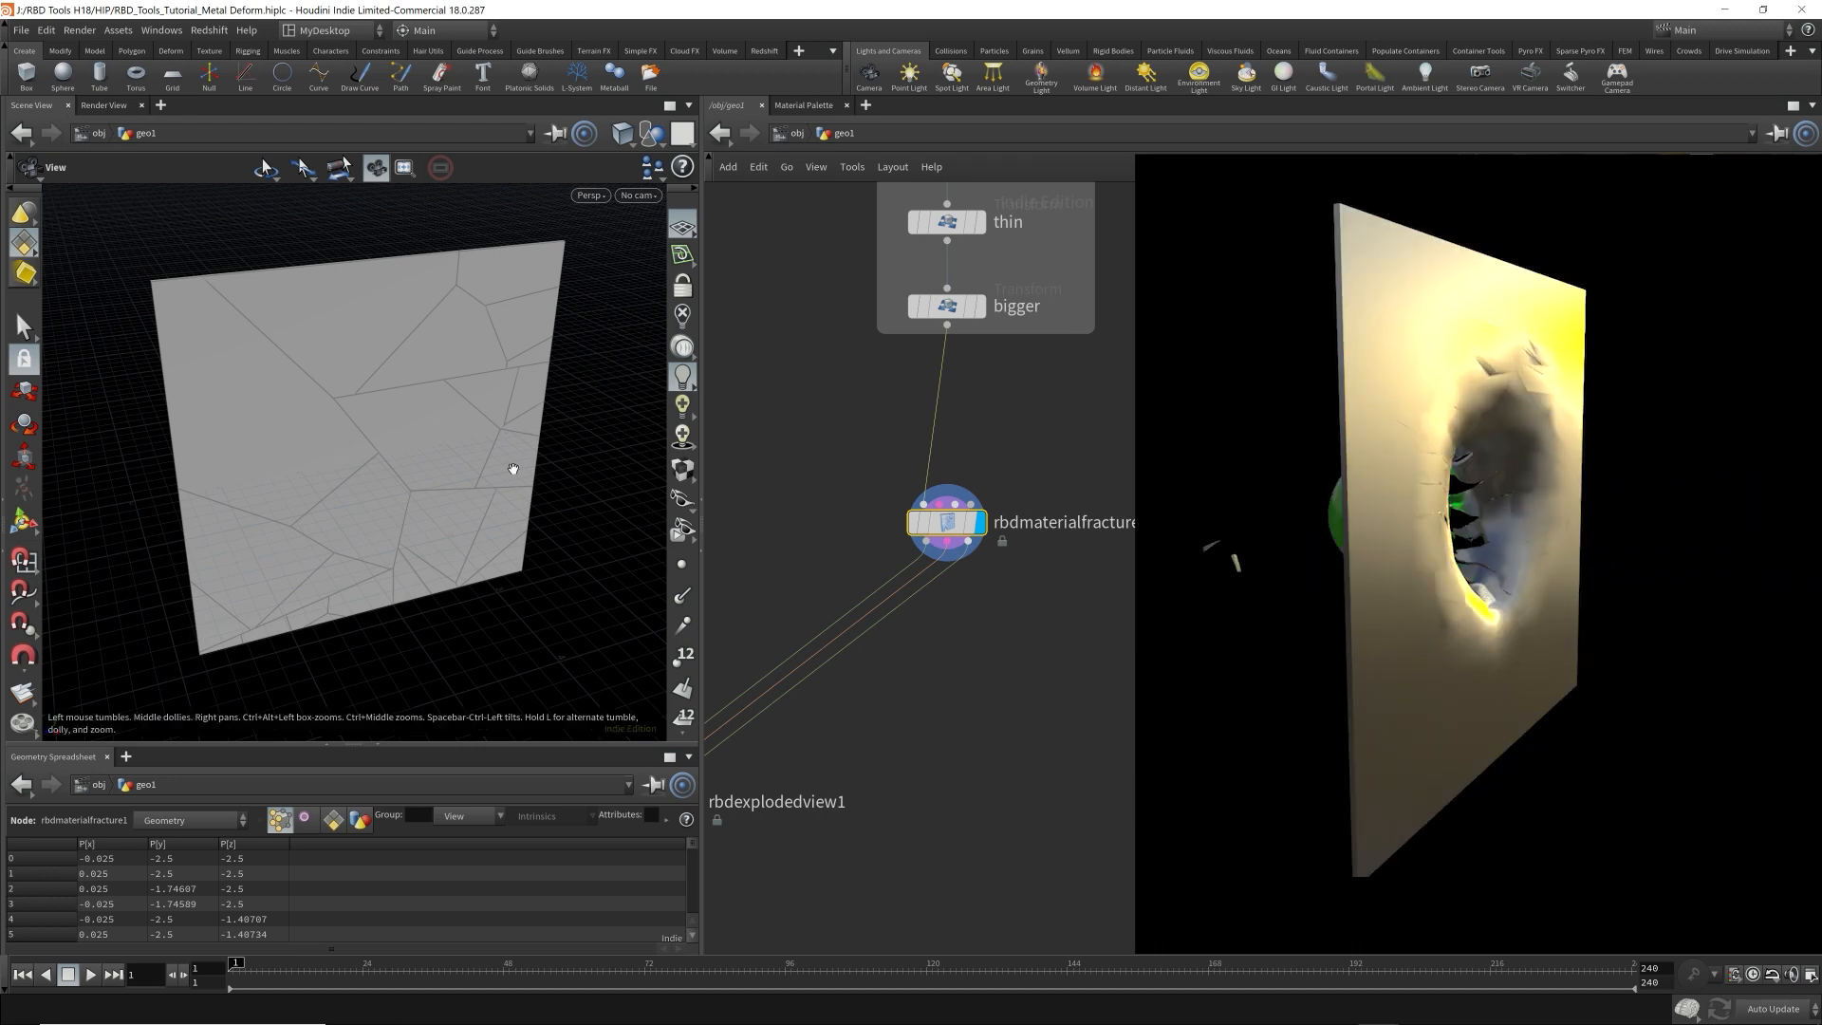
drag(513, 469, 410, 475)
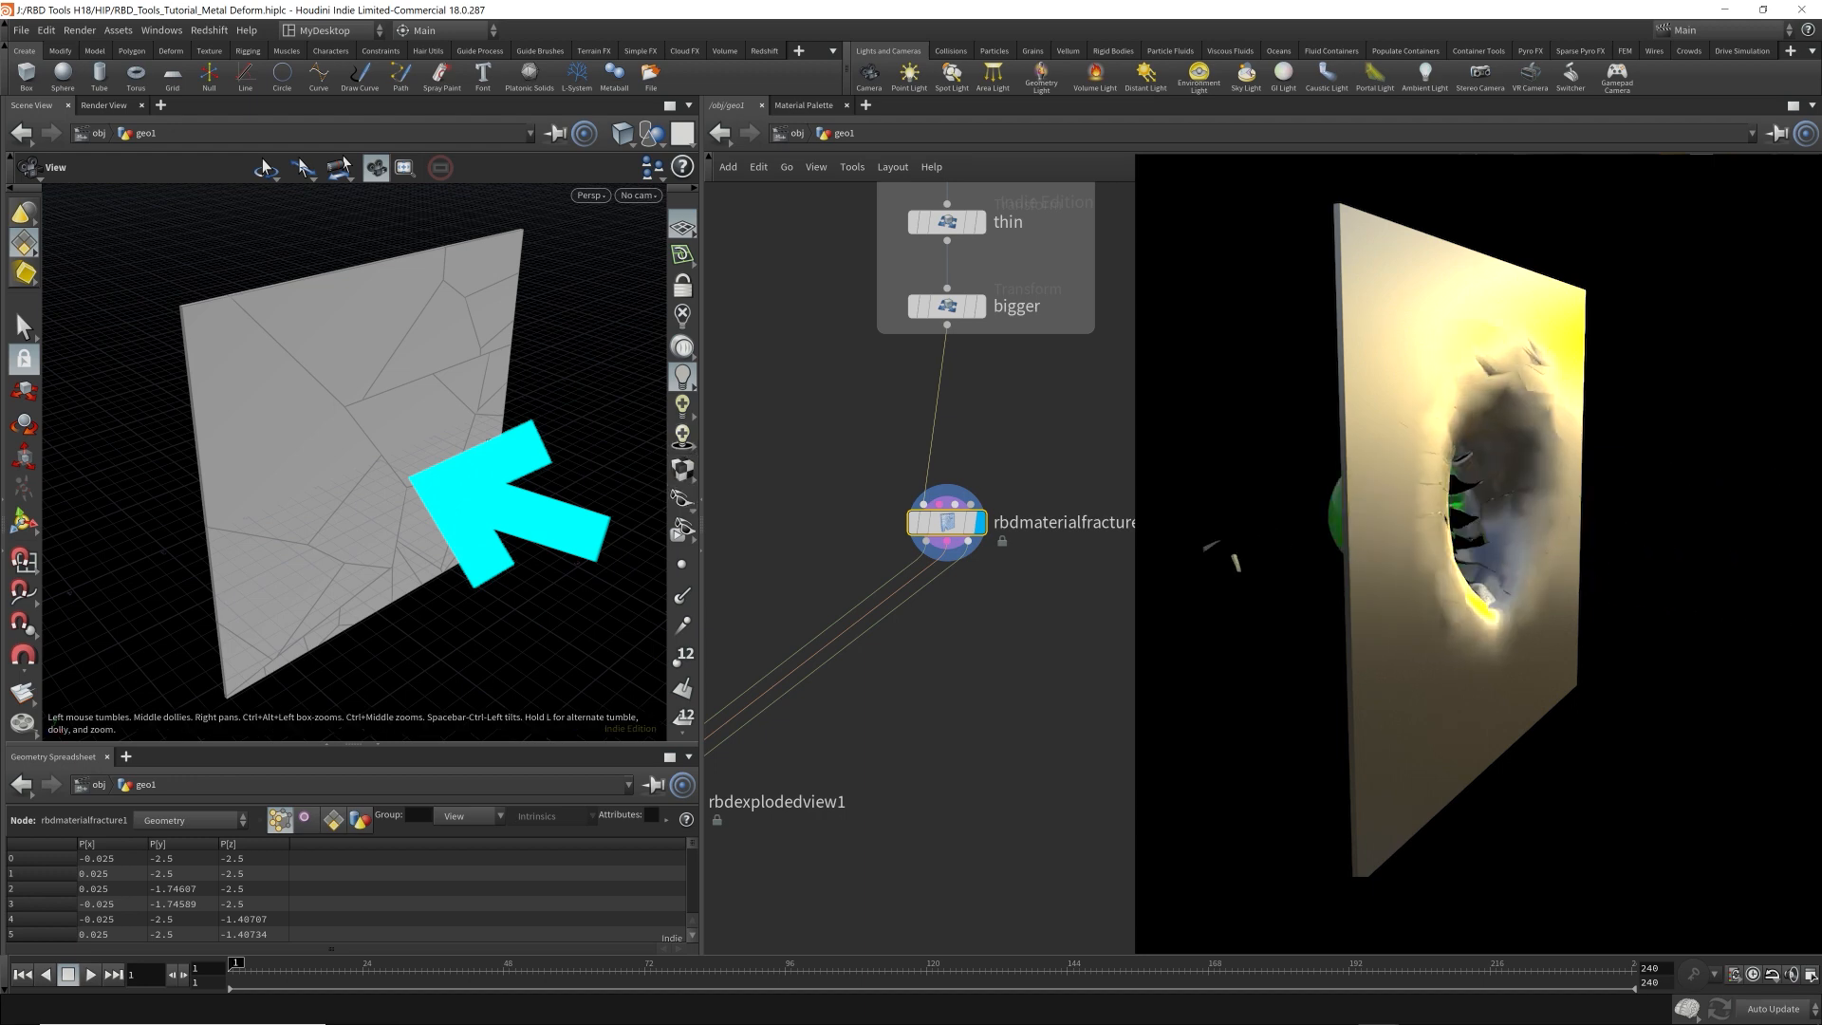
click(797, 133)
double_click(1144, 389)
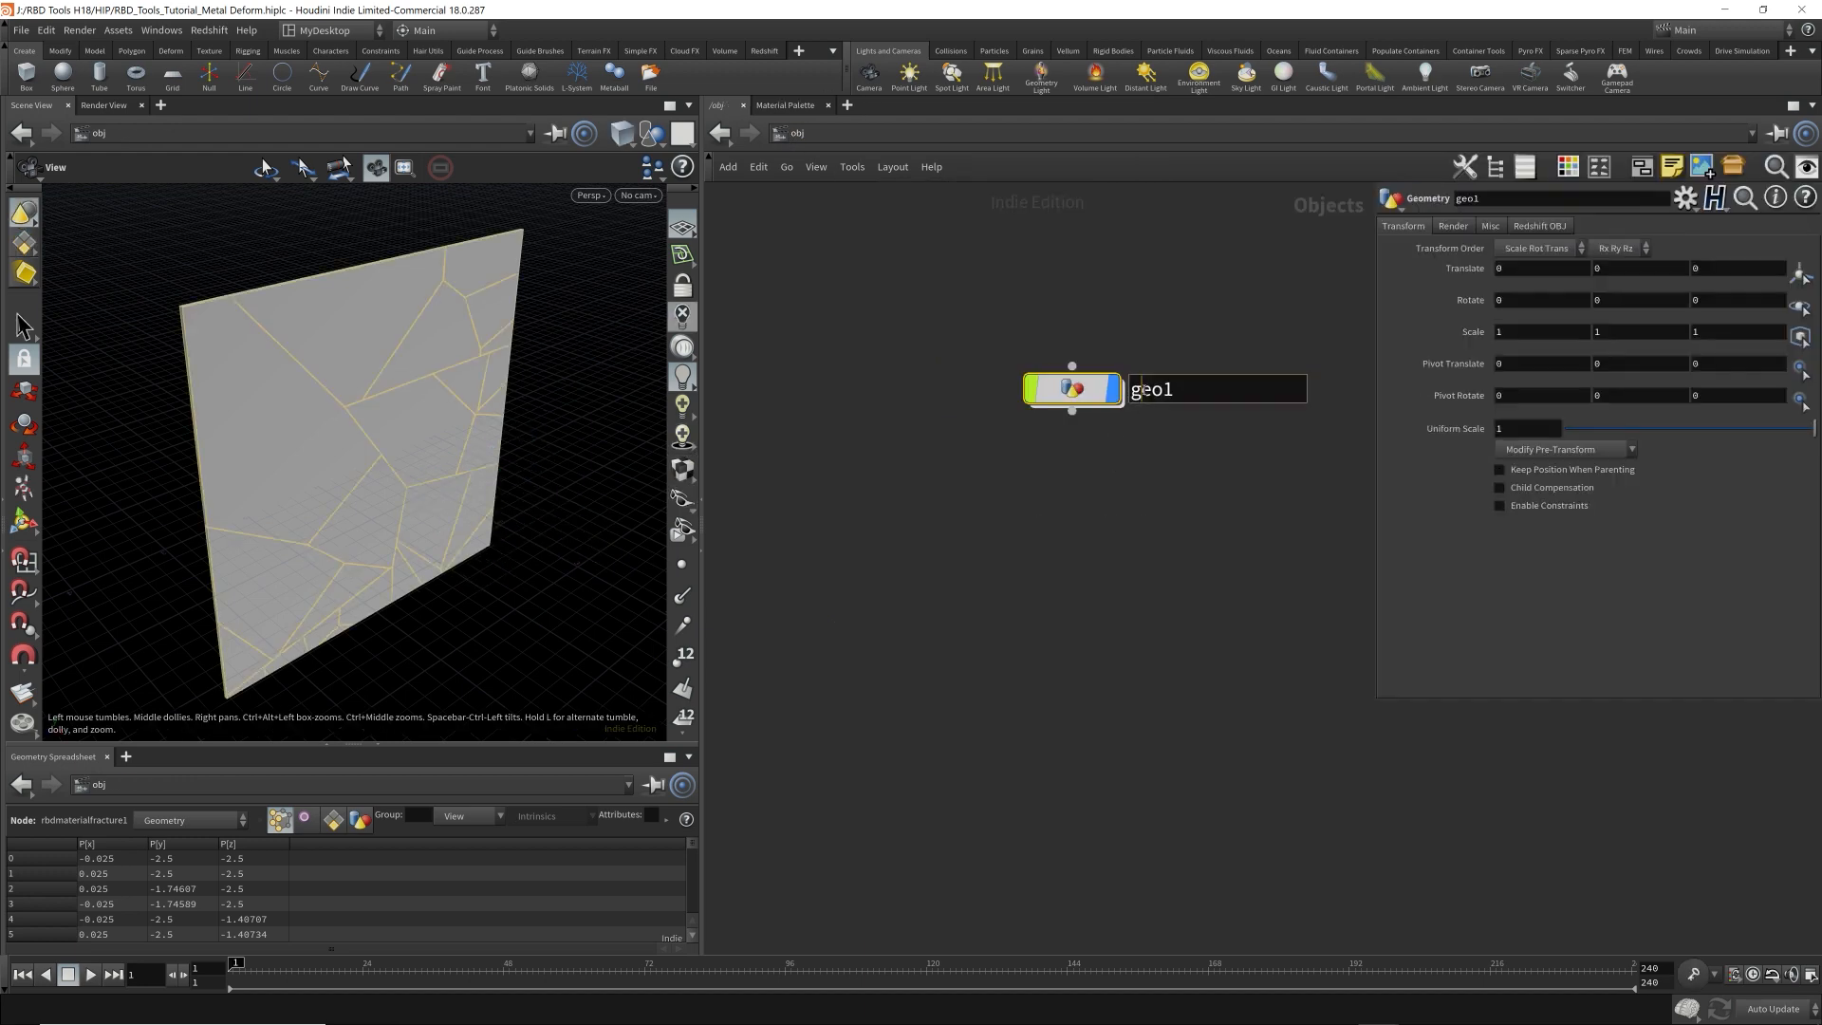
text(Metal_Deform)
key(Return)
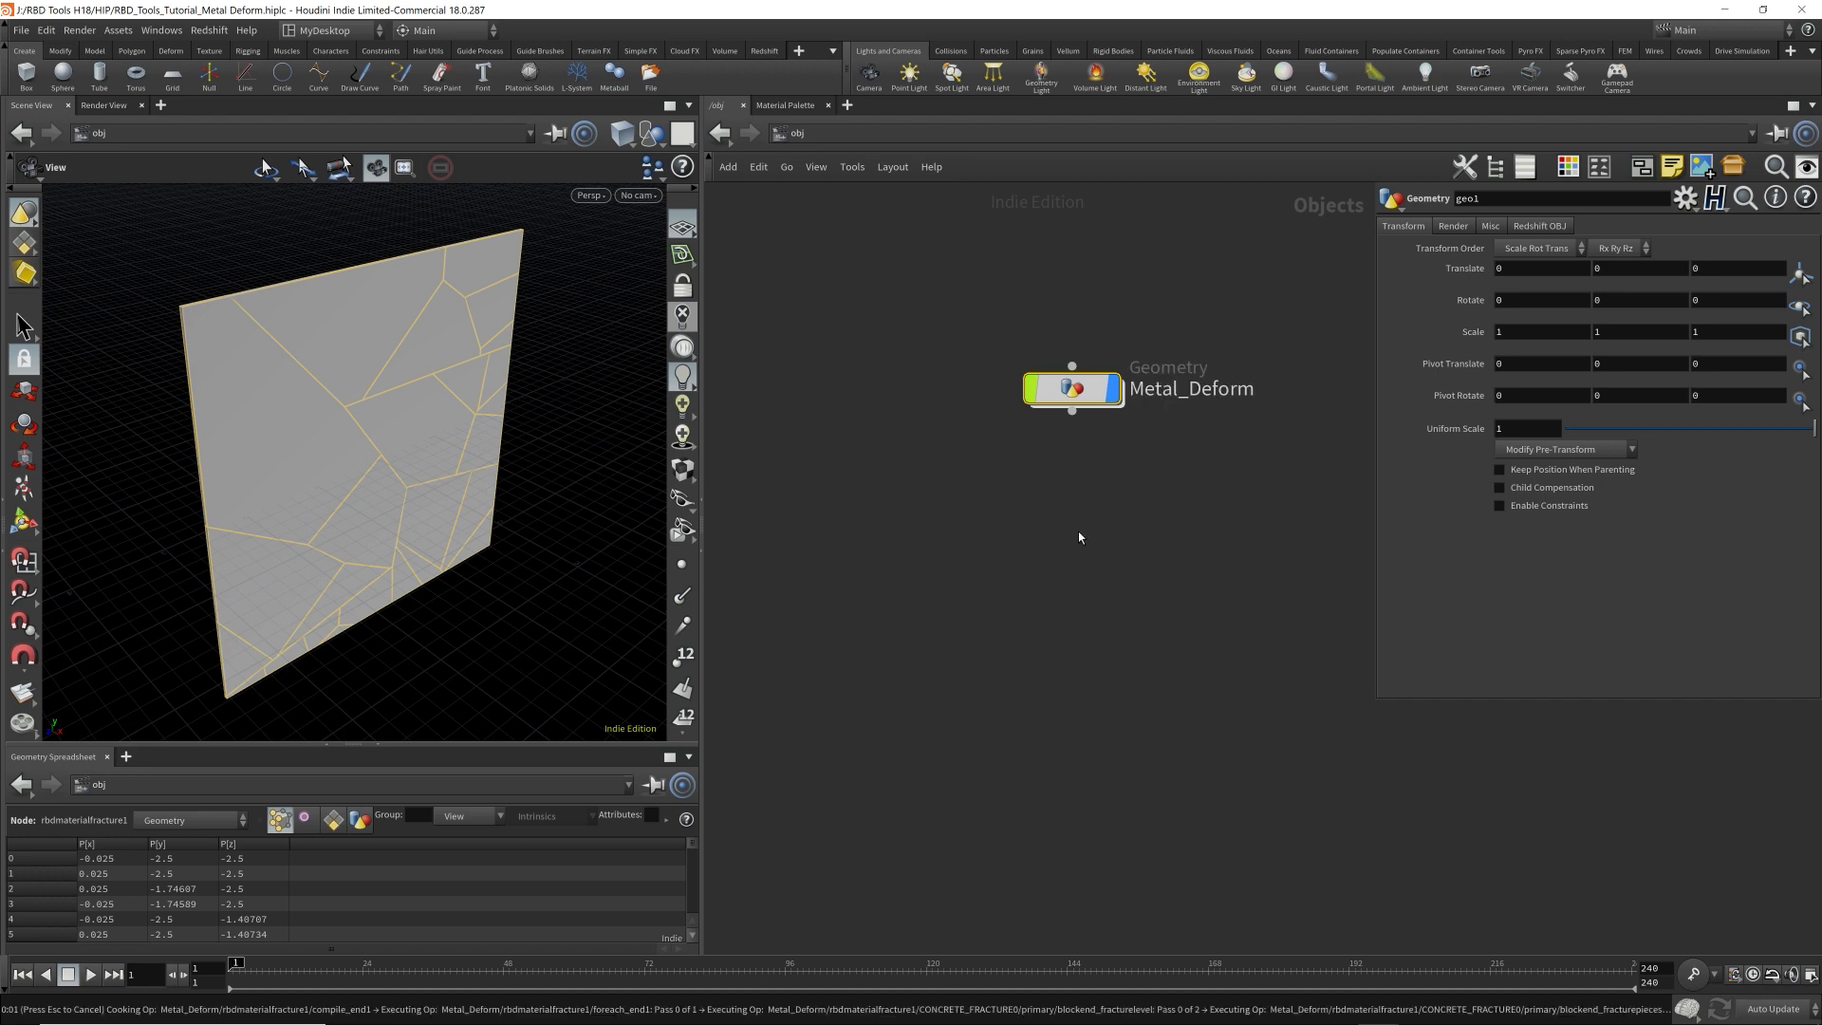
Add a new Geometry object below Metal_Deform in the object network.
key(g)
key(e)
key(o)
key(Tab)
key(Escape)
key(o)
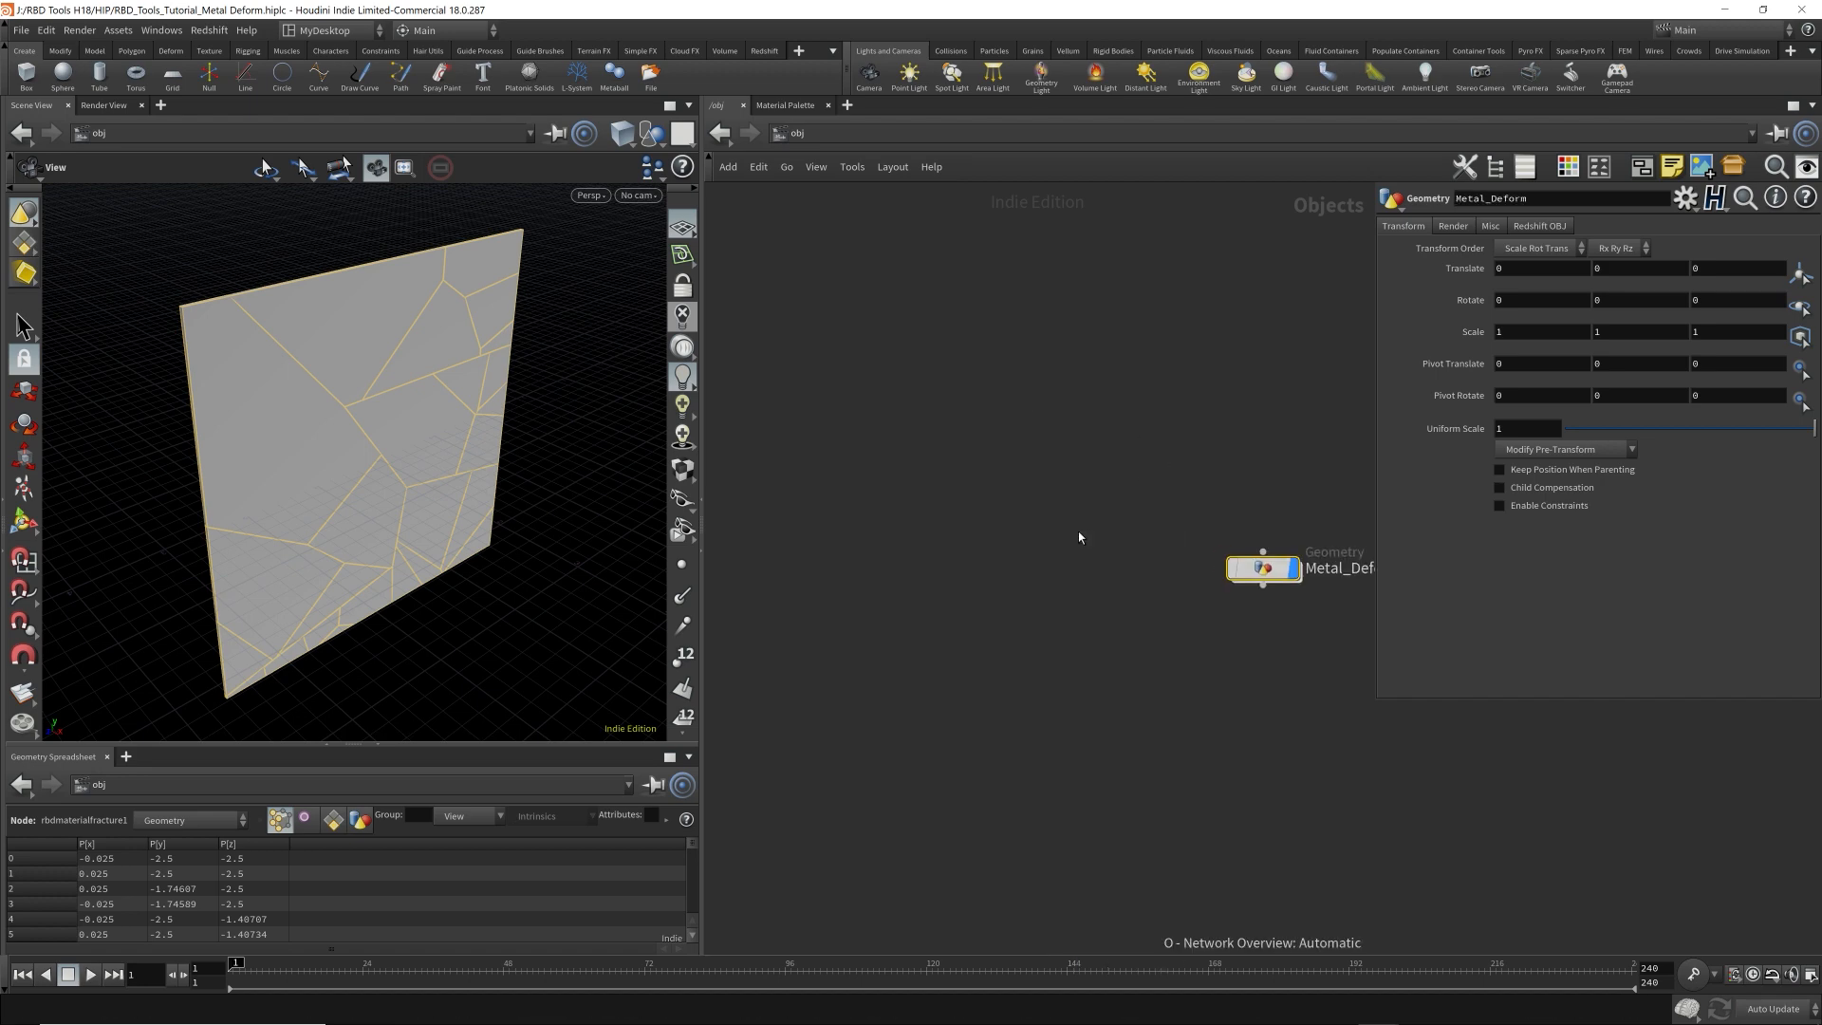
middle_drag(1232, 448, 976, 310)
click(1019, 509)
key(Tab)
key(Return)
click(1016, 525)
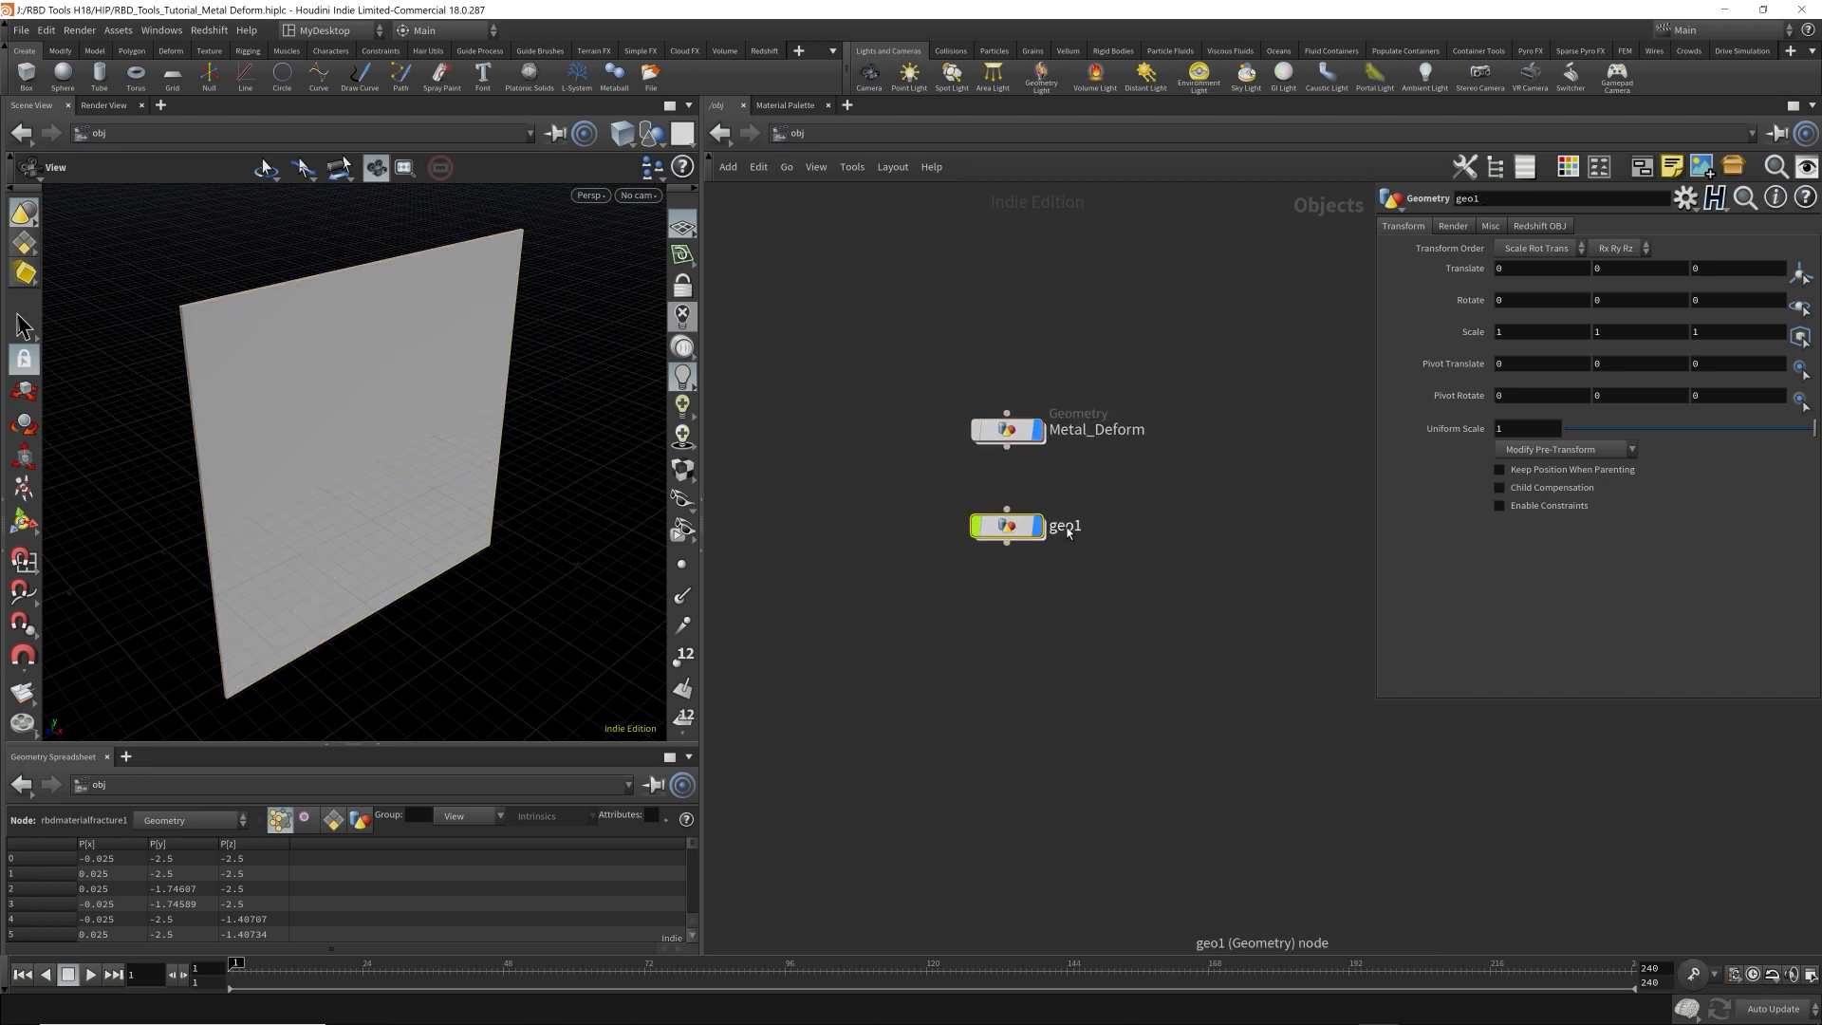
Rename the new geometry object as Ball_Animation and enter its network.
double_click(1064, 527)
text(Ball_Animation)
key(Return)
double_click(1006, 525)
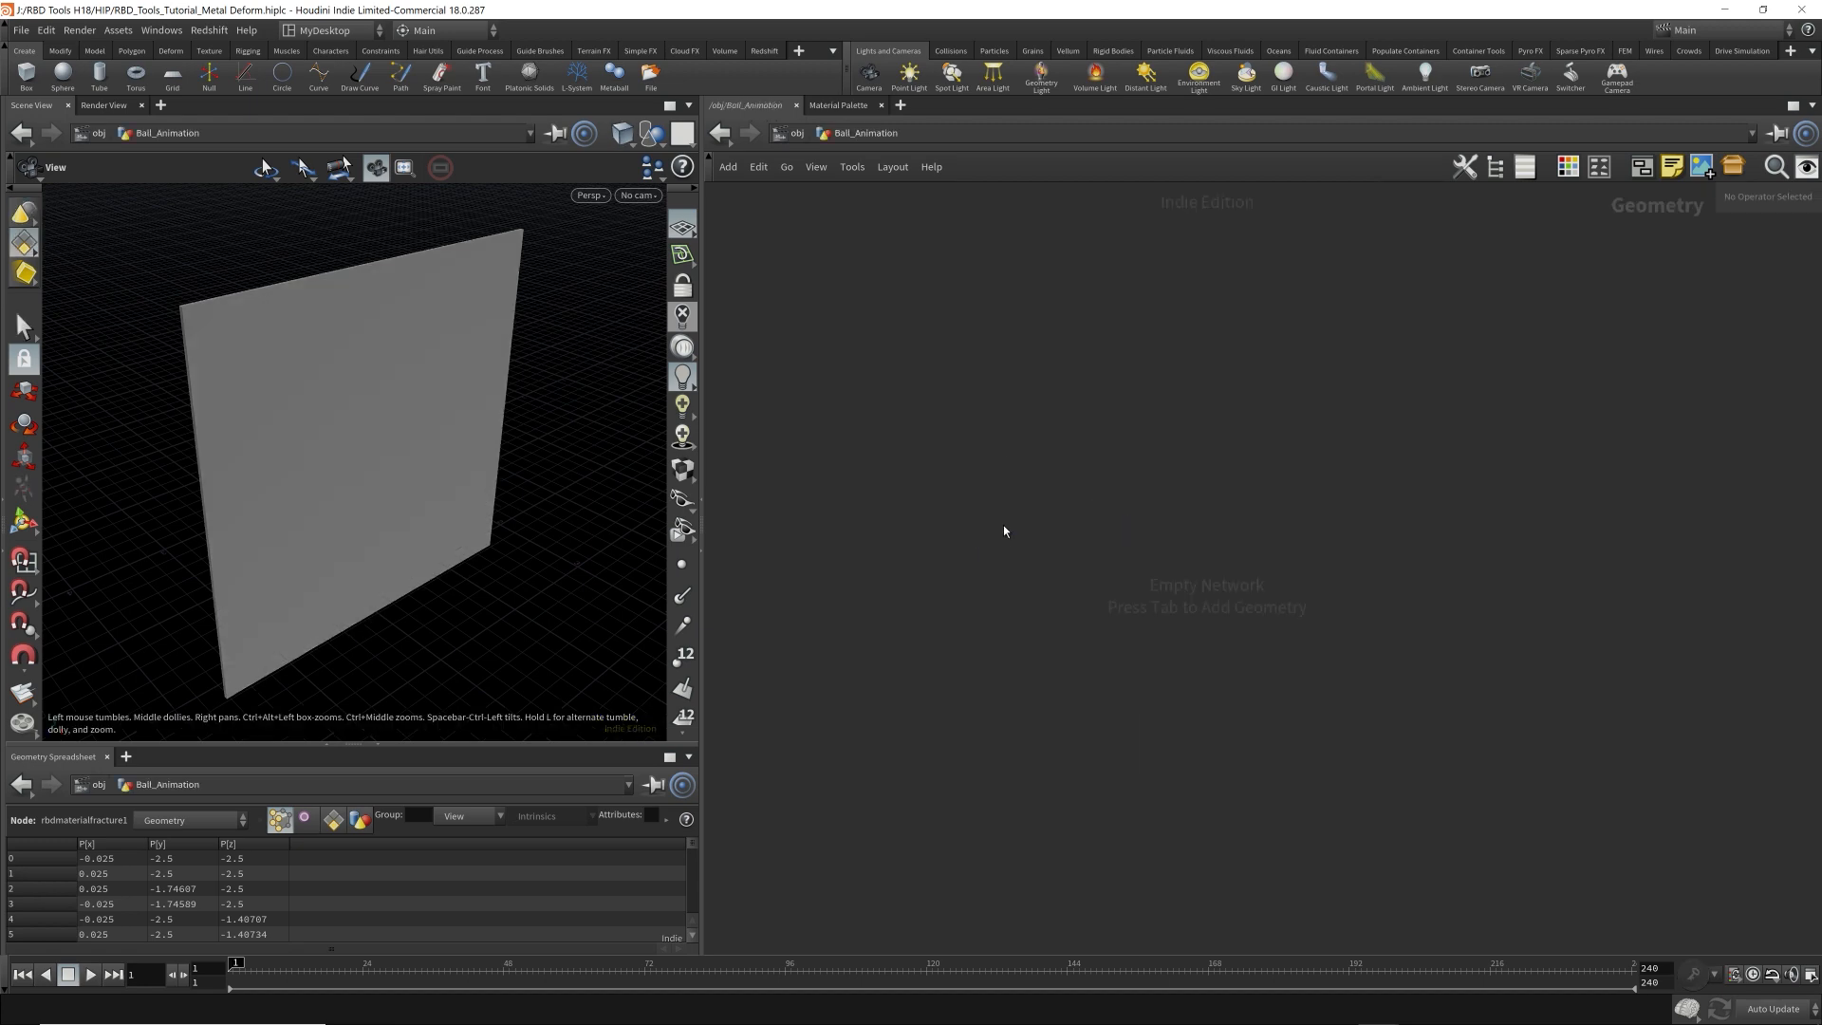
Add a Sphere node to the empty Ball_Animation network.
key(Tab)
text(sphere)
key(Return)
click(1004, 525)
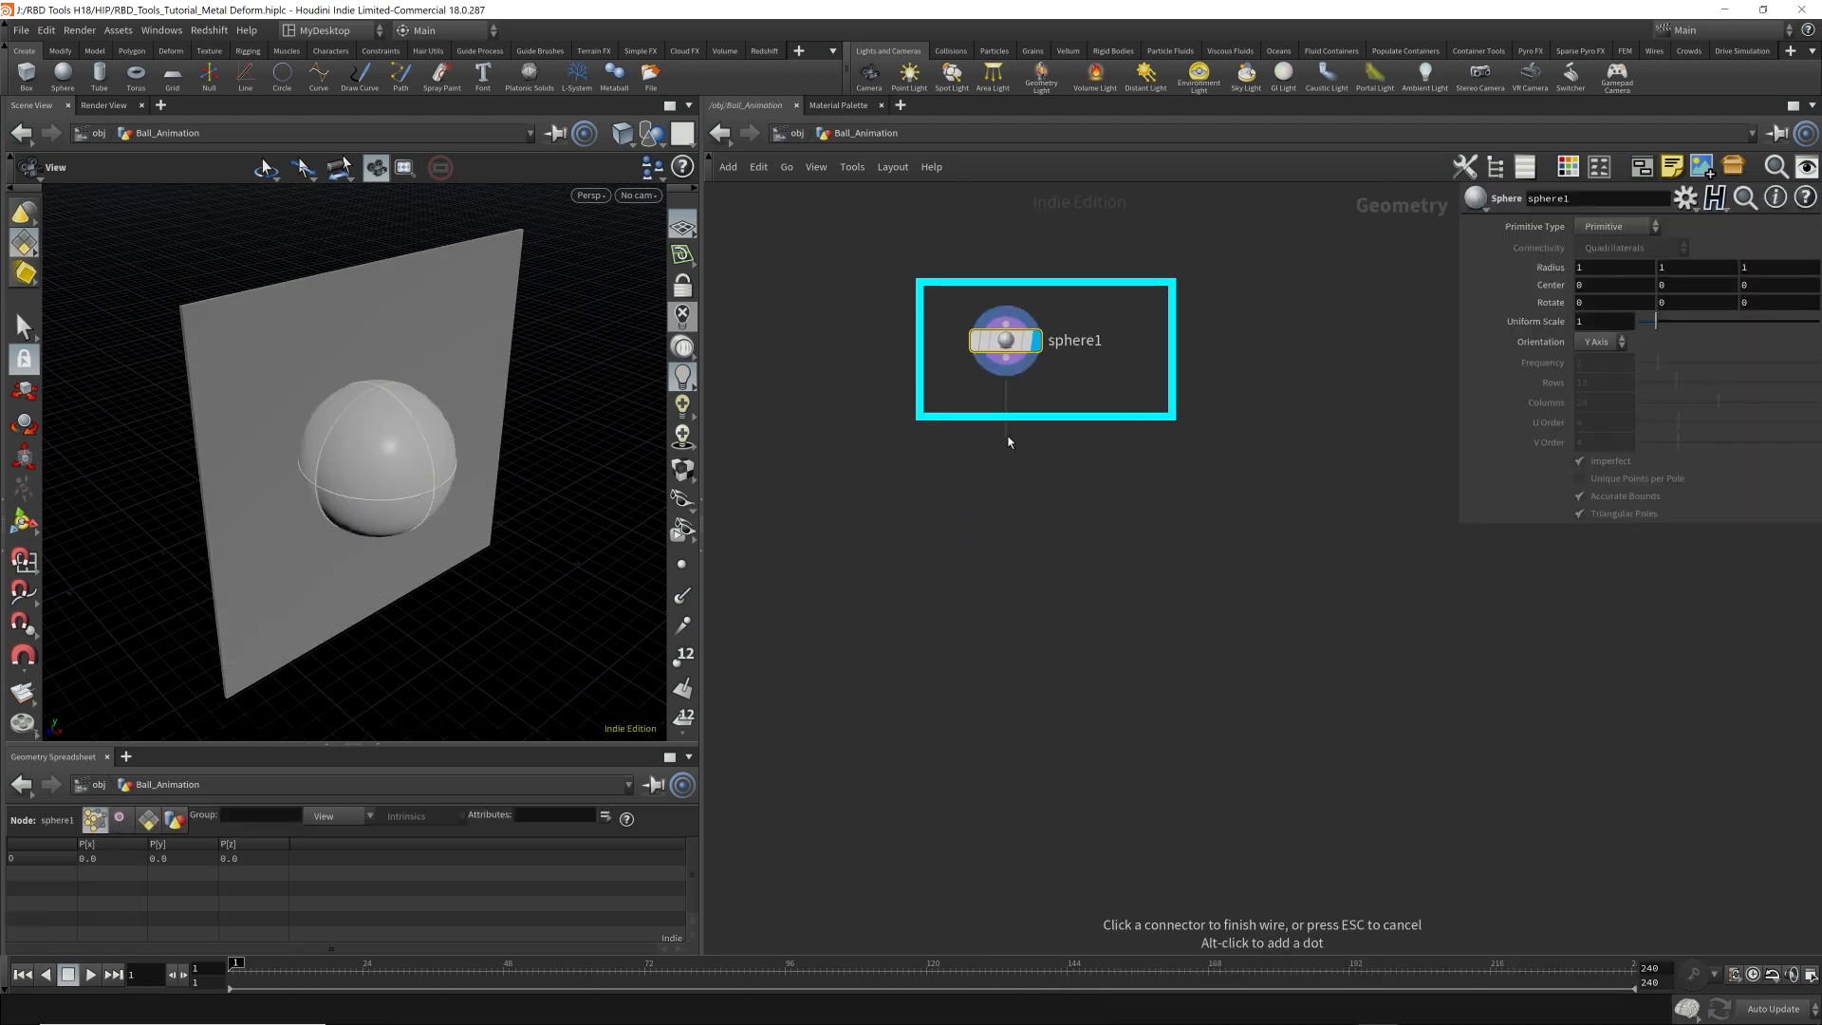
Add a Transform node connected below sphere1 and name it smaller.
key(Tab)
text(transform)
key(Return)
click(1008, 435)
double_click(1083, 436)
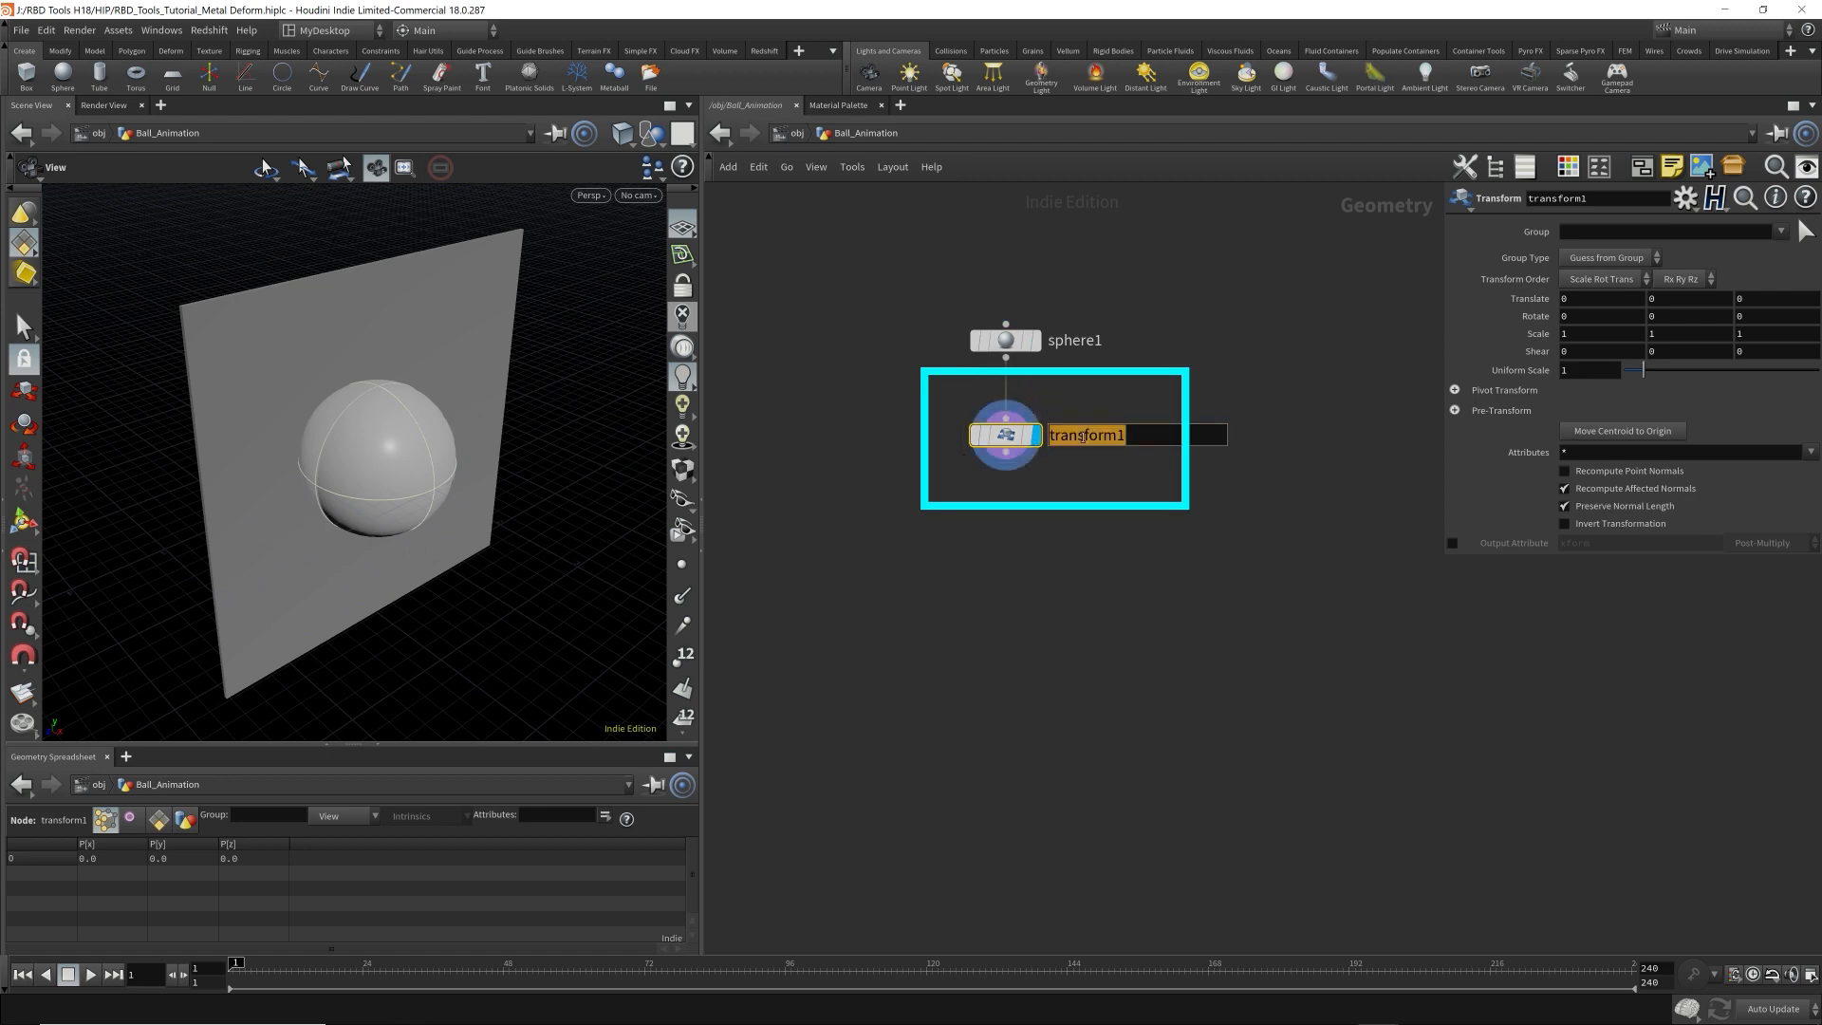
text(smaller)
key(Return)
Set the Uniform Scale of the smaller transform to 0.7.
click(1590, 370)
text(0.7)
key(Return)
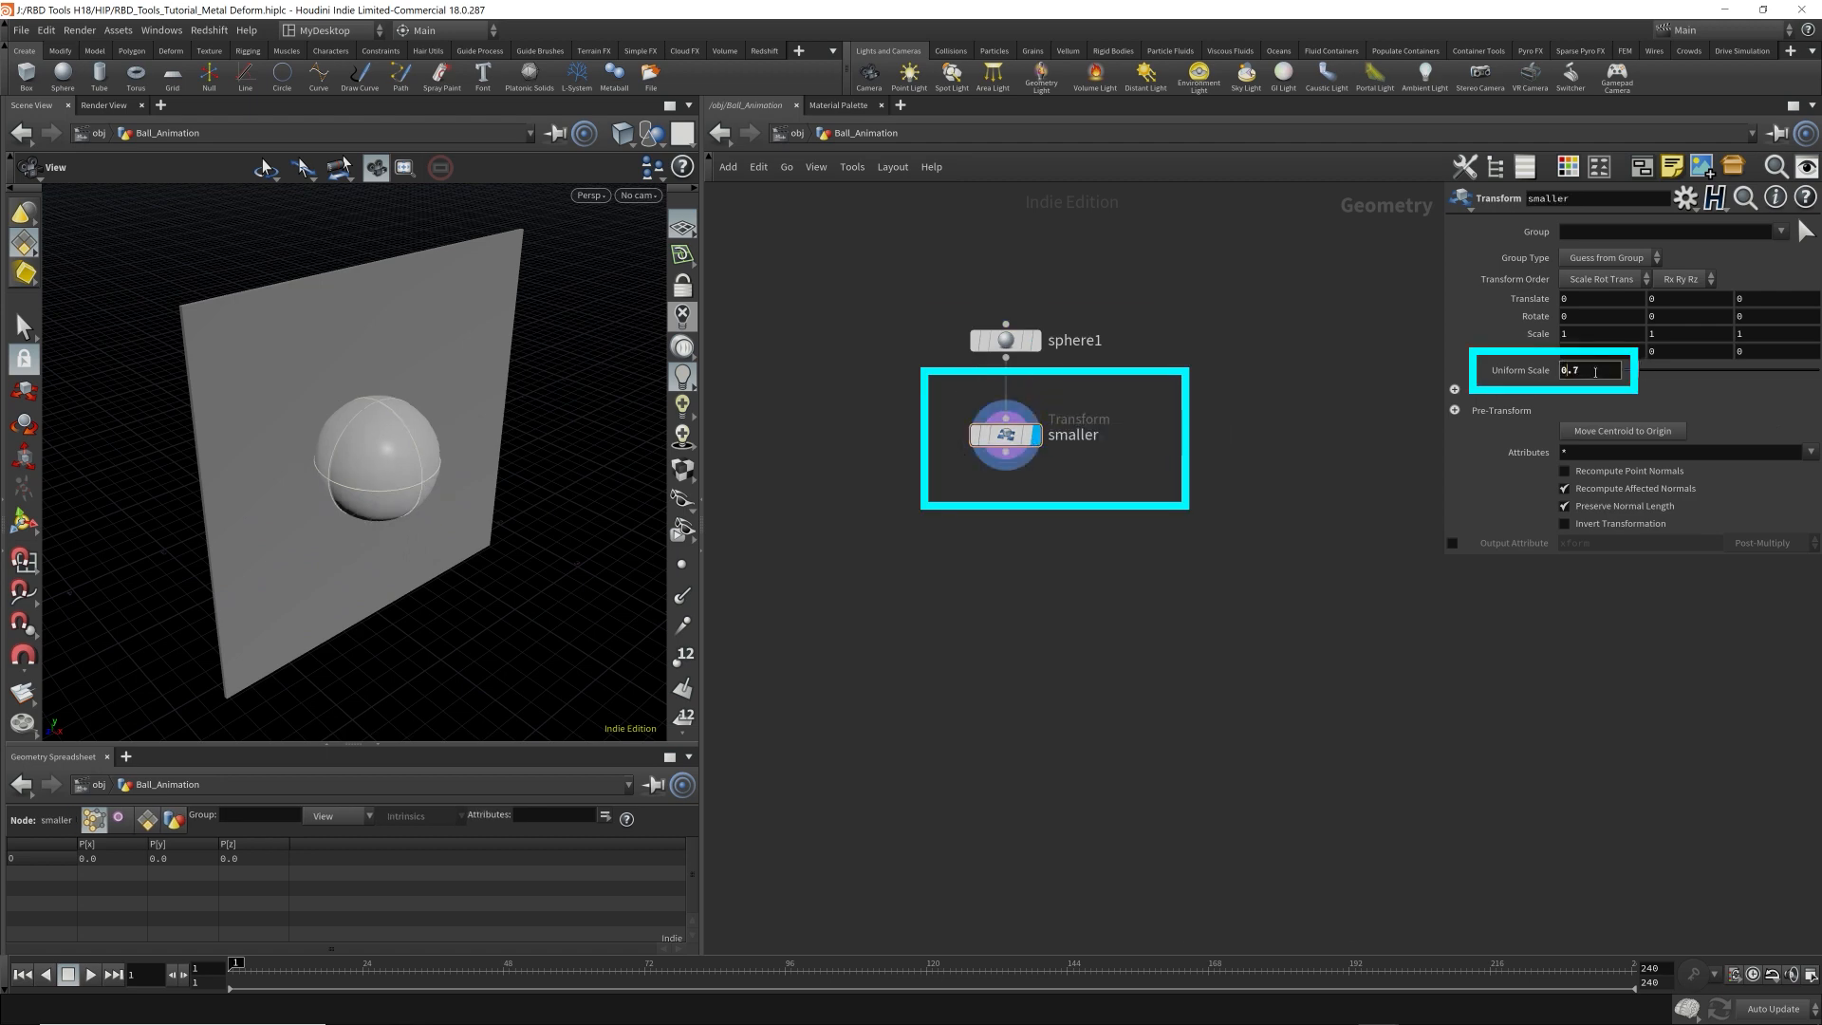
Add a second Transform node connected below smaller, align it under the chain and name it Animation.
scroll(1595, 373, down, 1)
scroll(1595, 373, up, 1)
key(Tab)
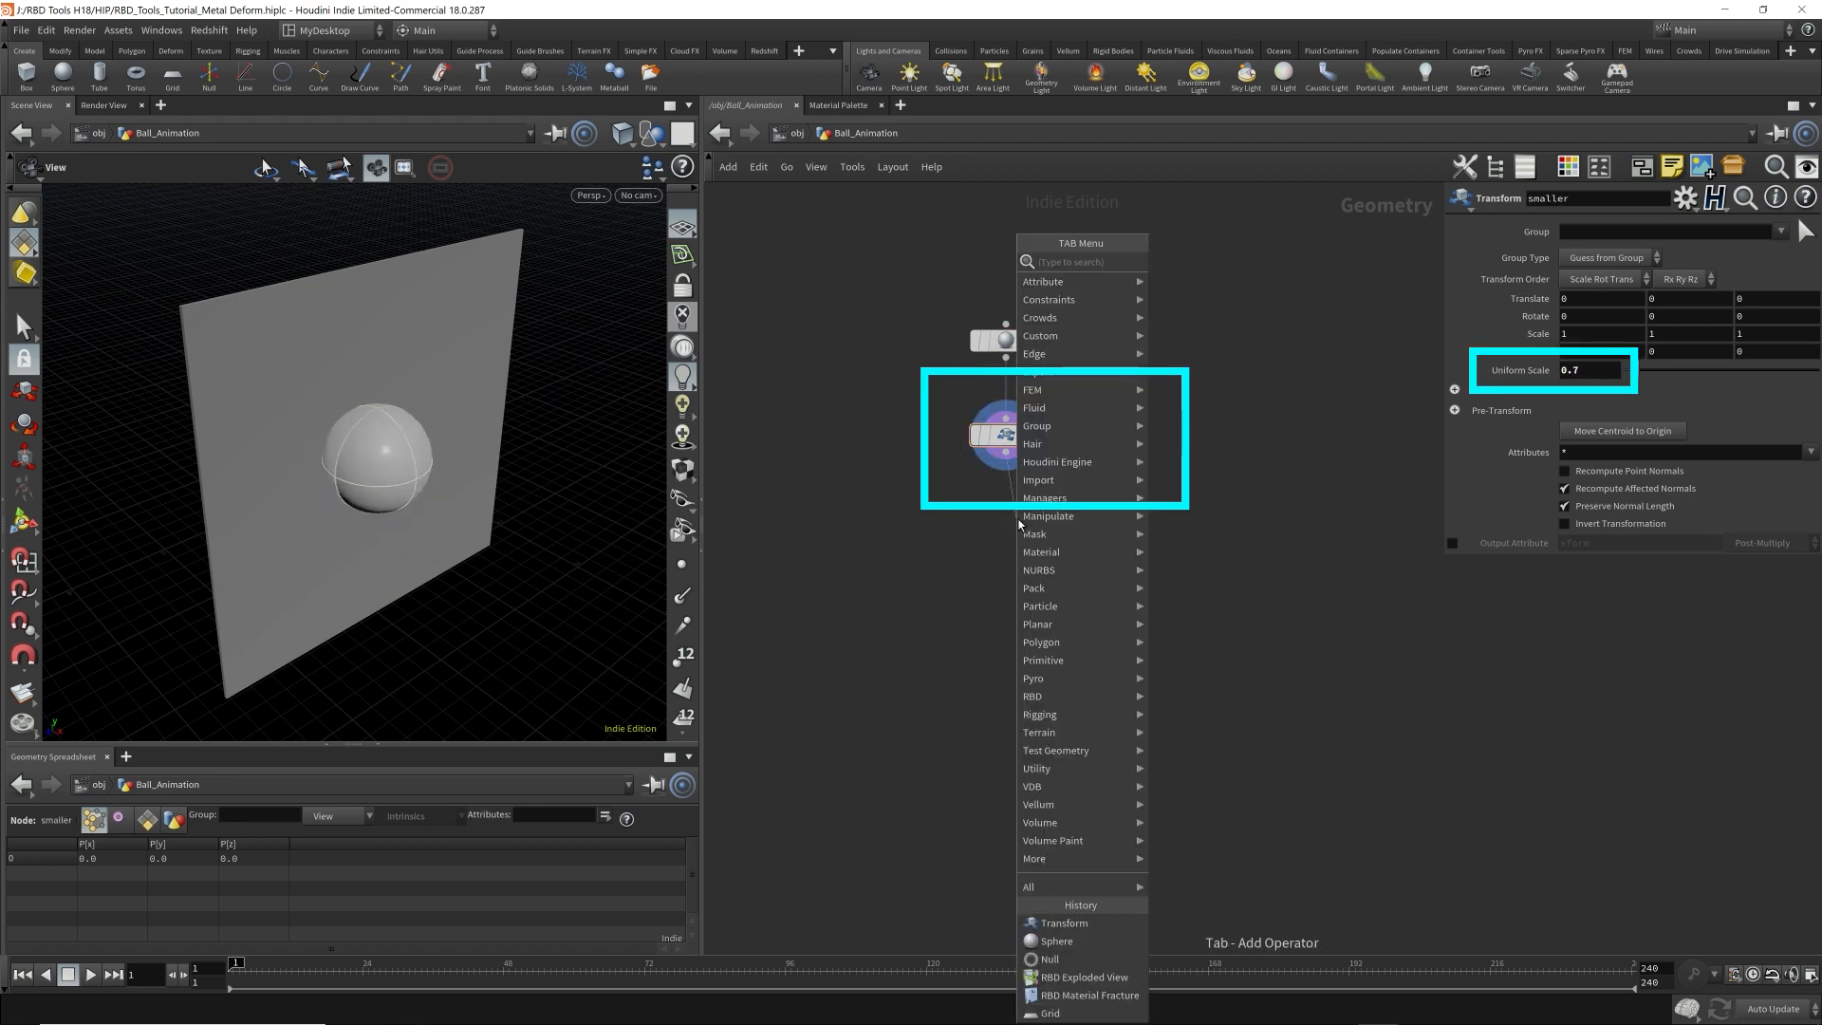
text(transform)
key(Return)
click(1015, 516)
drag(1015, 515, 1006, 518)
double_click(1094, 522)
text(Animation)
key(Return)
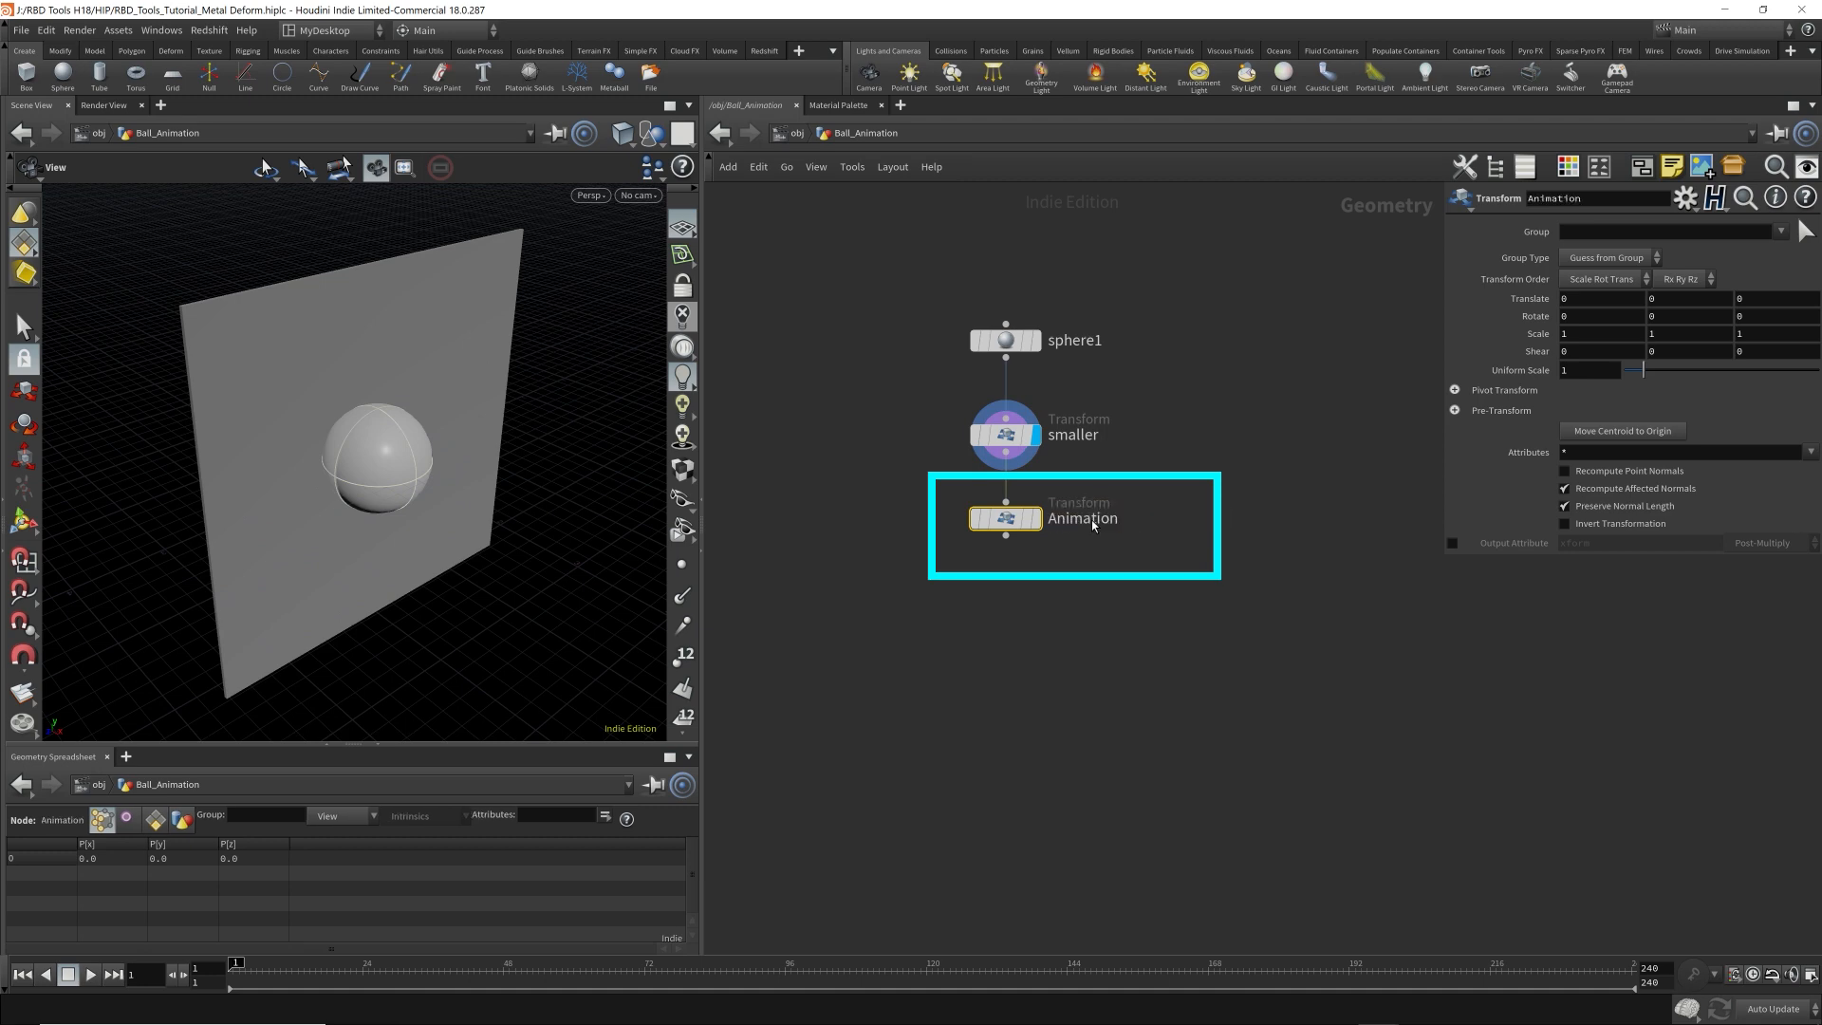
Display the Animation node and set its Translate X to 4.5 to move the ball away from the plate.
mouse_move(1011, 526)
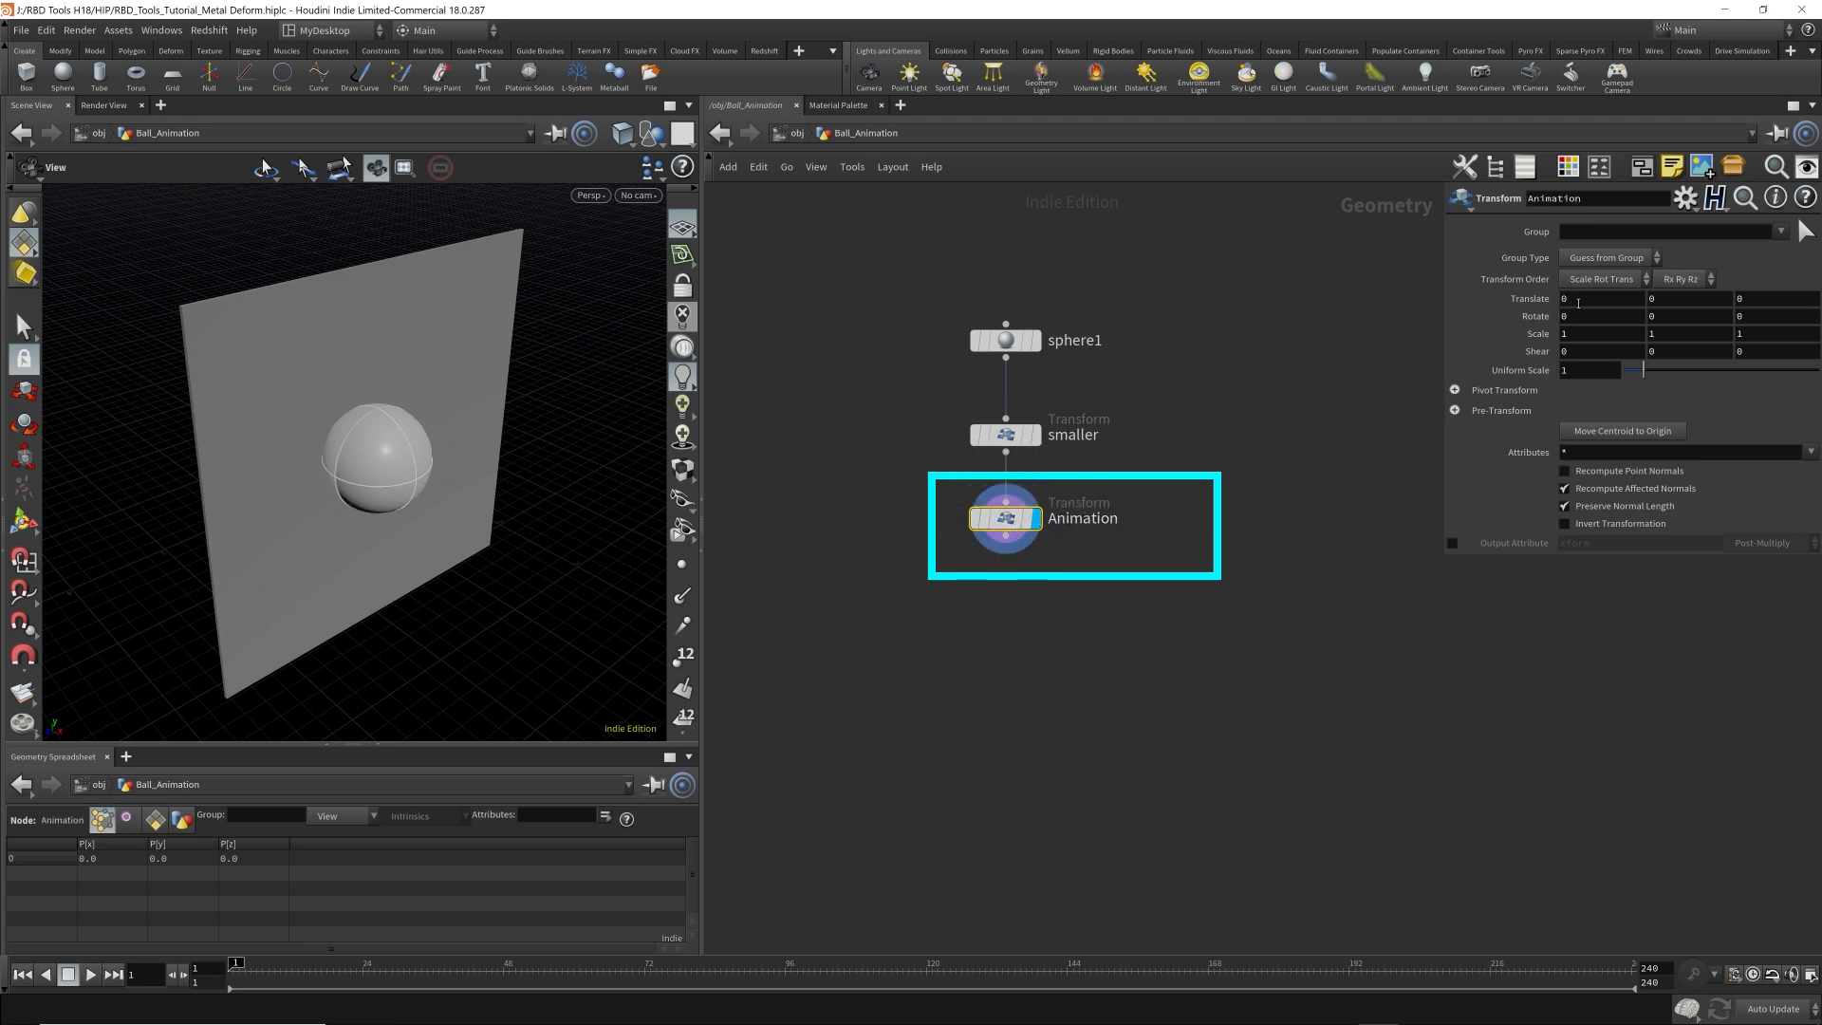
mouse_move(1580, 301)
middle_down()
mouse_move(43, 300)
mouse_move(93, 299)
middle_up()
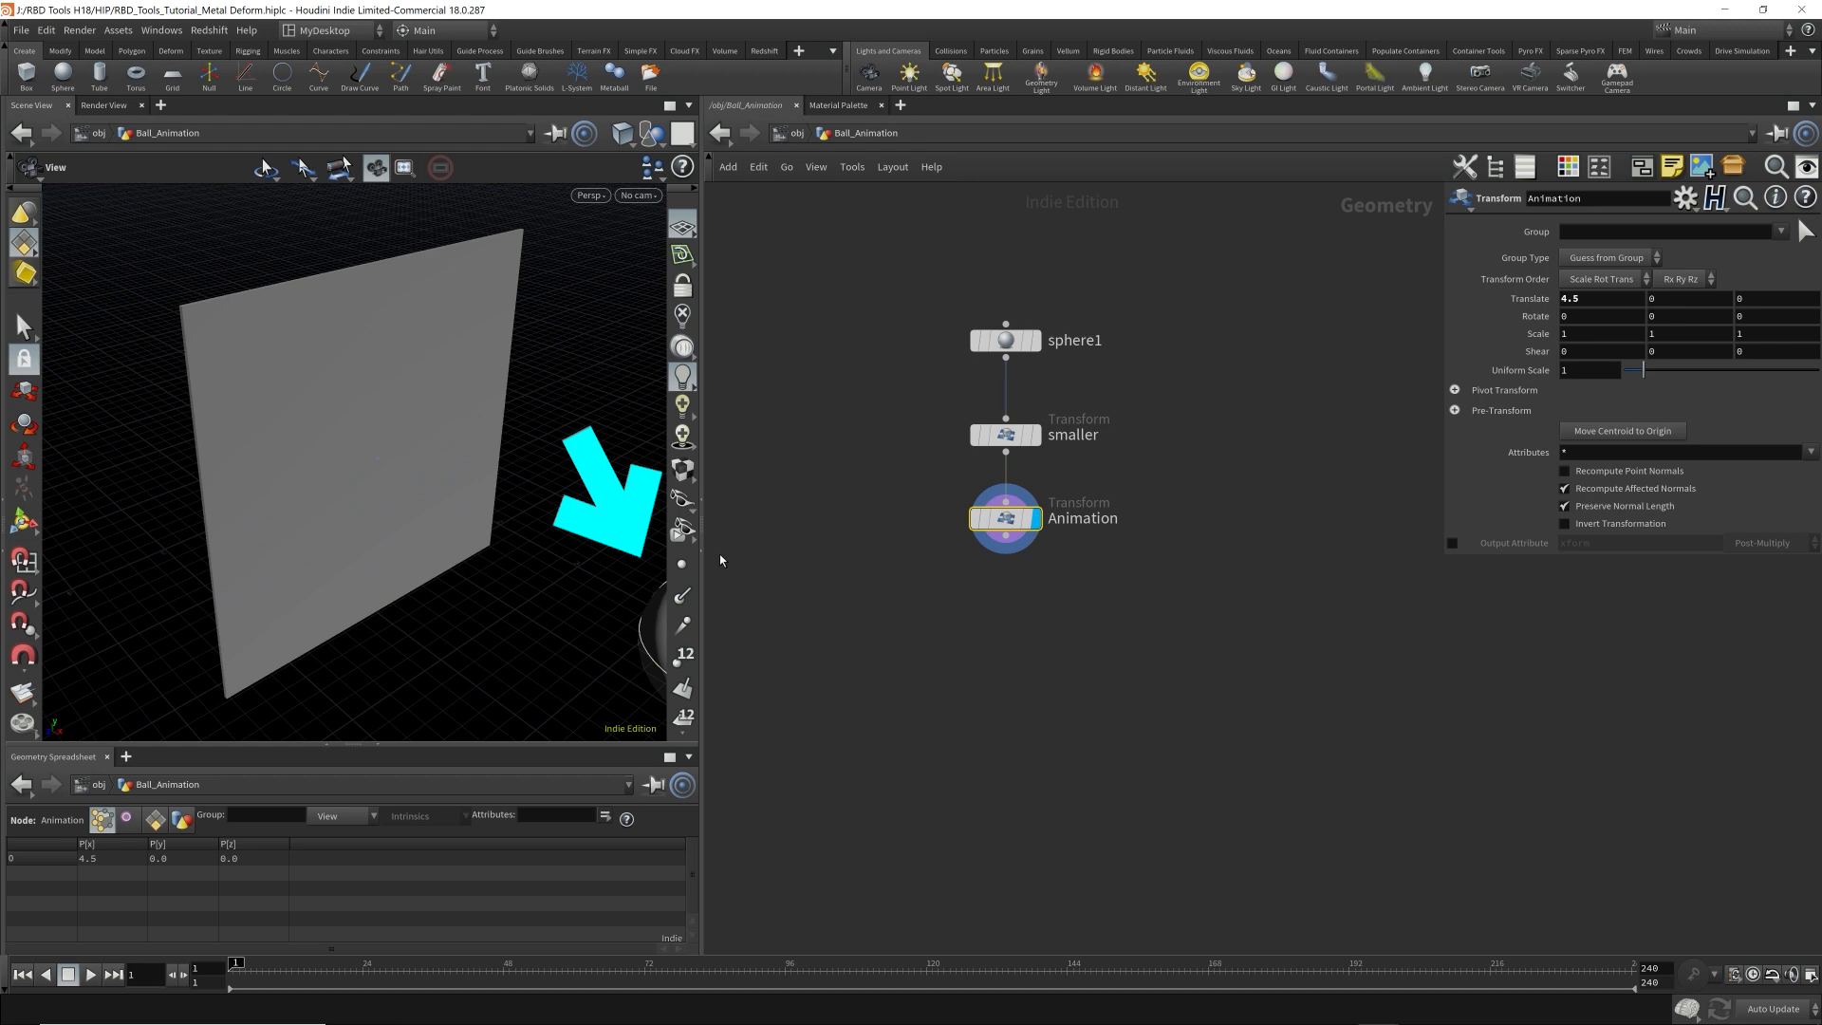
Create a camera at the object level from an angled view of the plate and set its resolution to 640 by 640.
drag(467, 435, 425, 418)
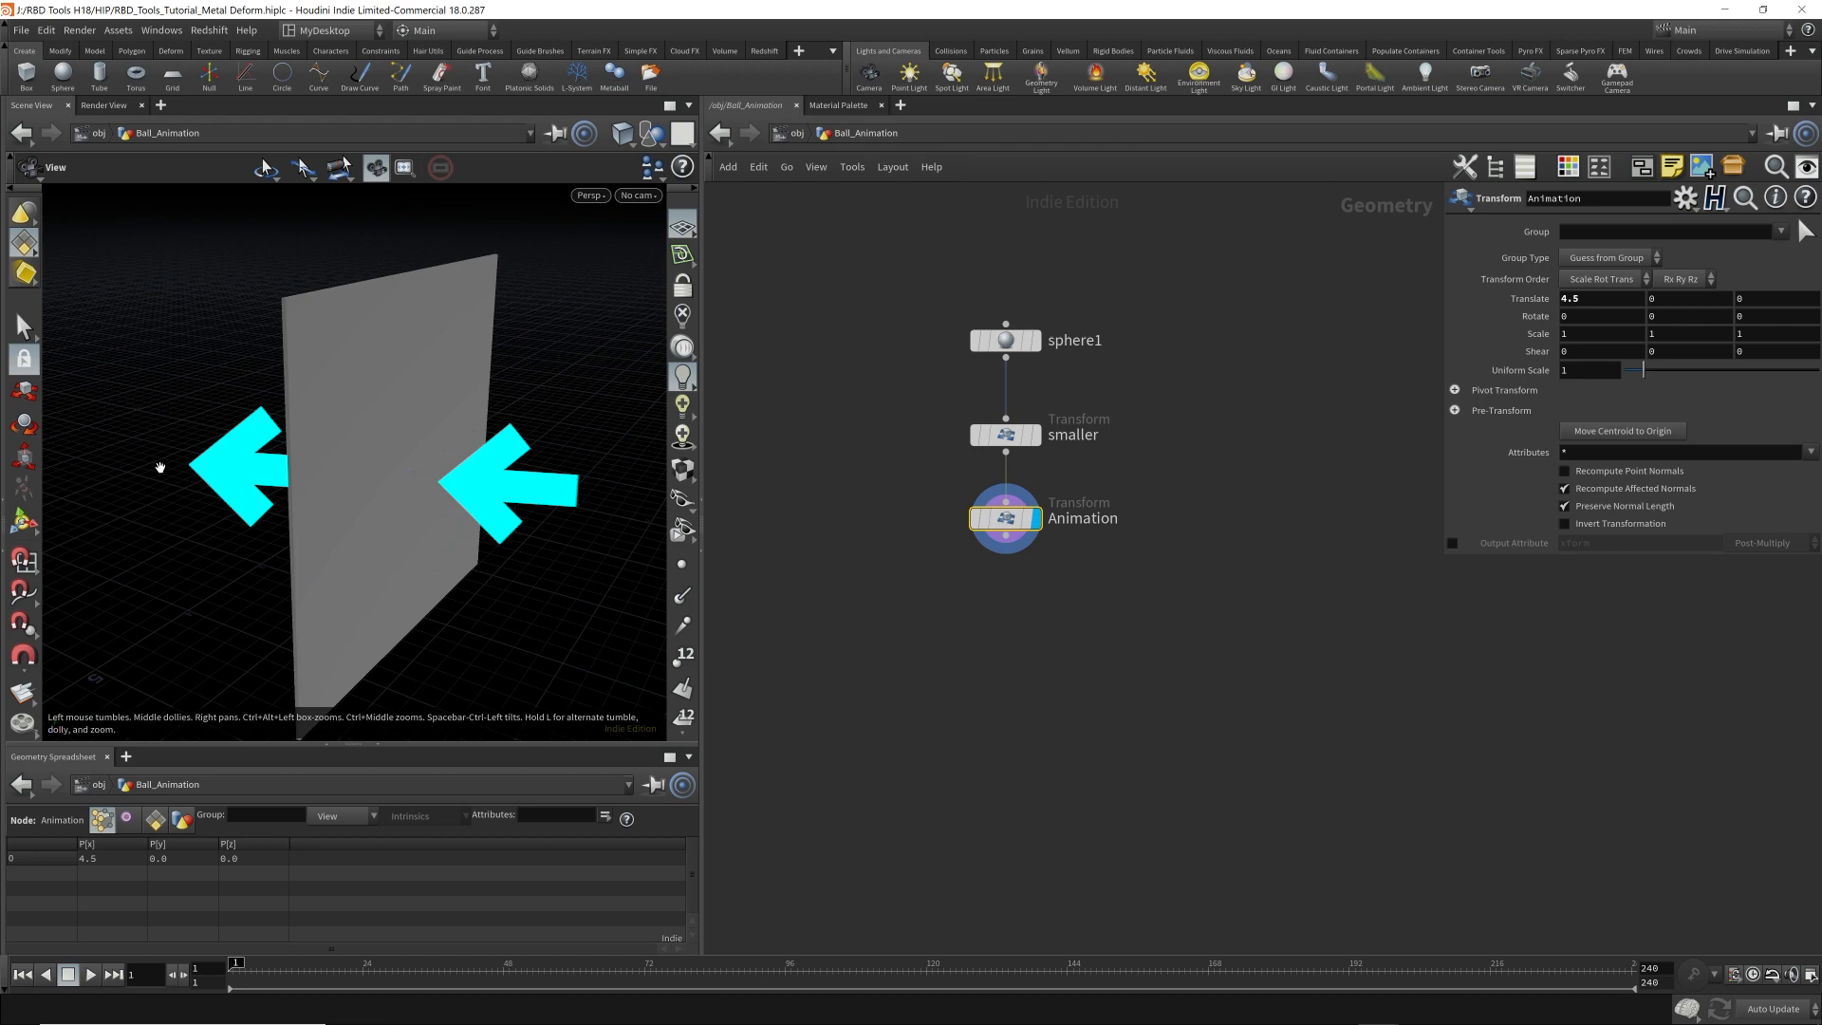
drag(1008, 523, 888, 588)
click(1576, 224)
drag(1613, 268, 1398, 252)
text(640)
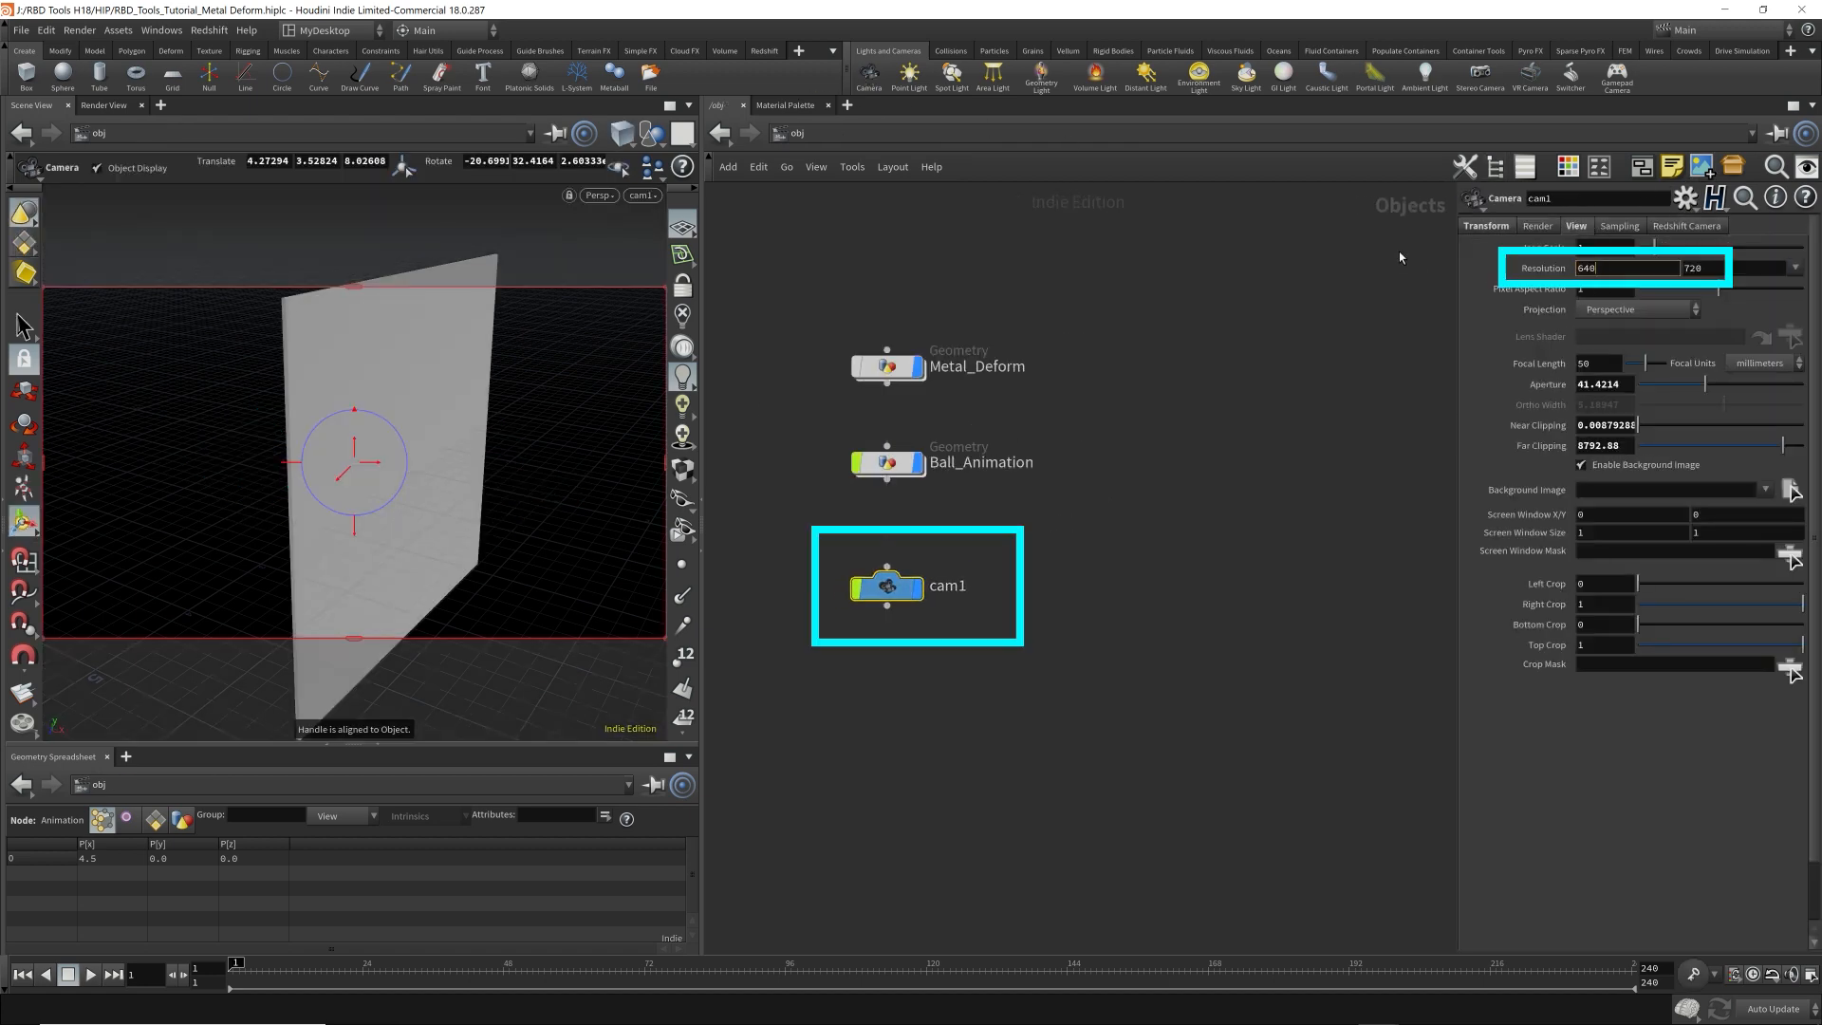
key(Tab)
text(640)
key(Return)
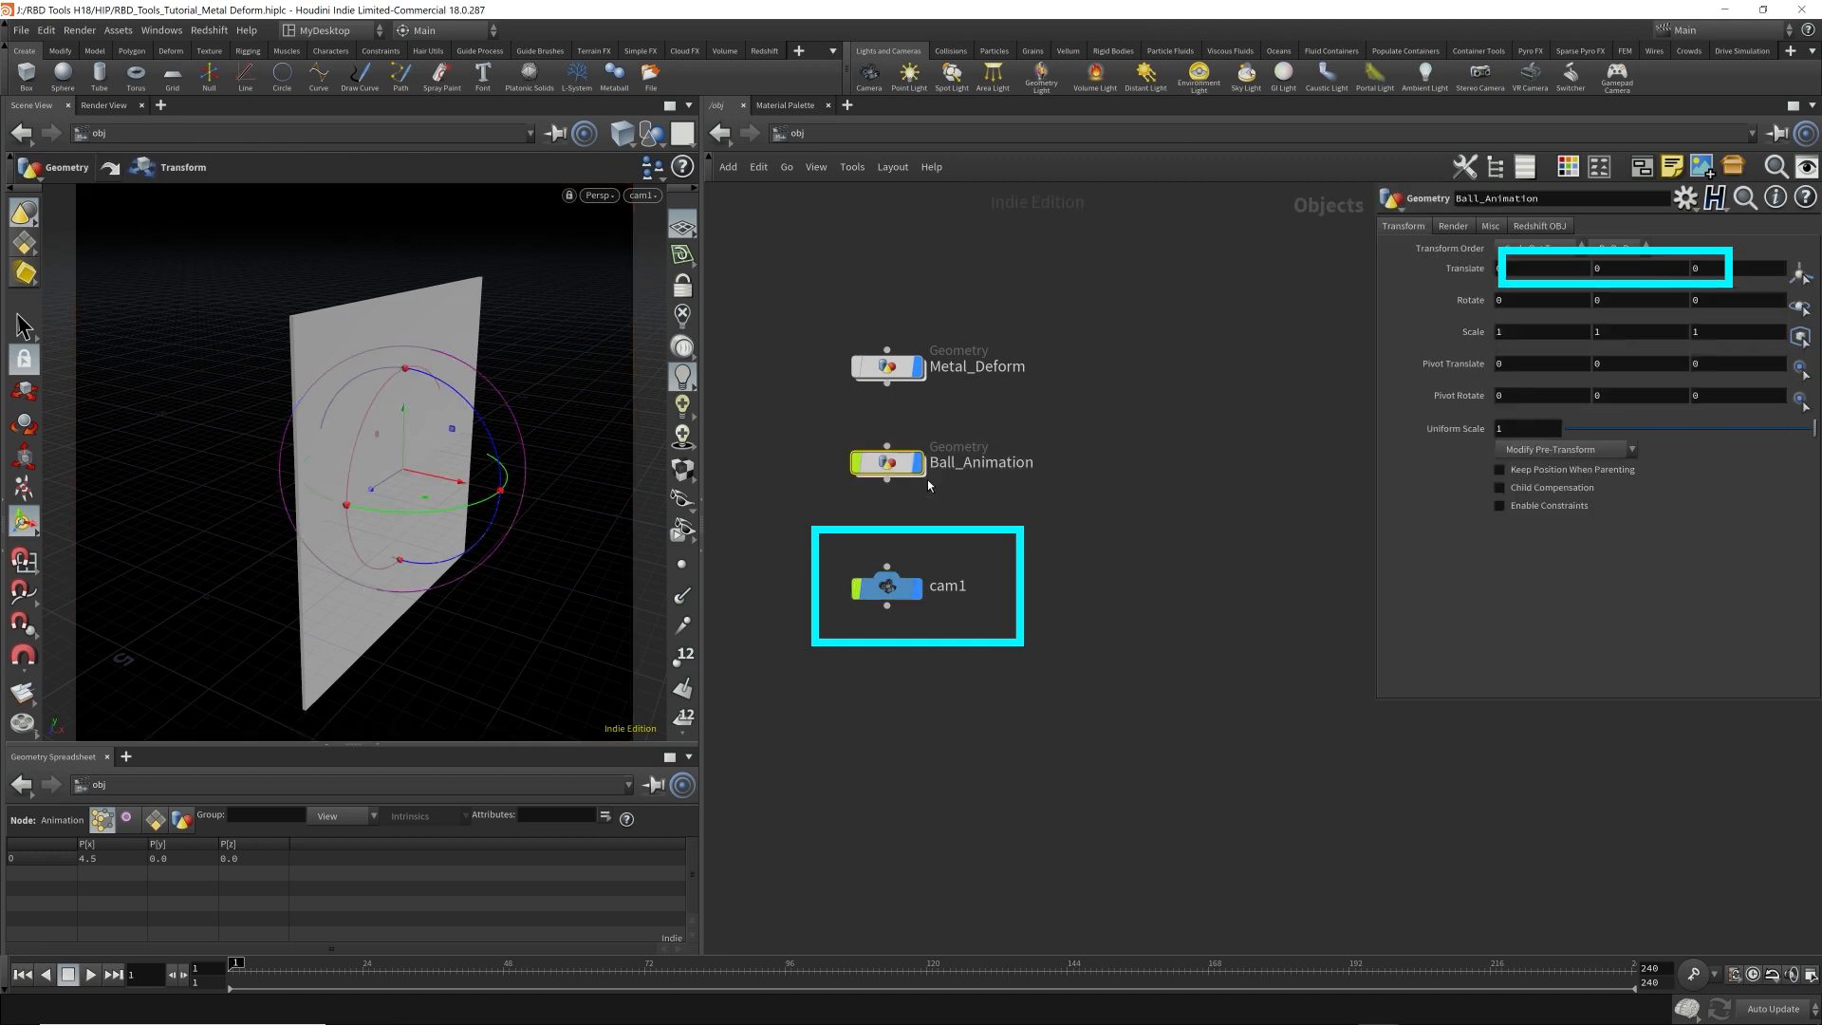
In Ball_Animation, set the Animation node's Translate X to 3.6 and keyframe the translation at frame 1.
double_click(911, 470)
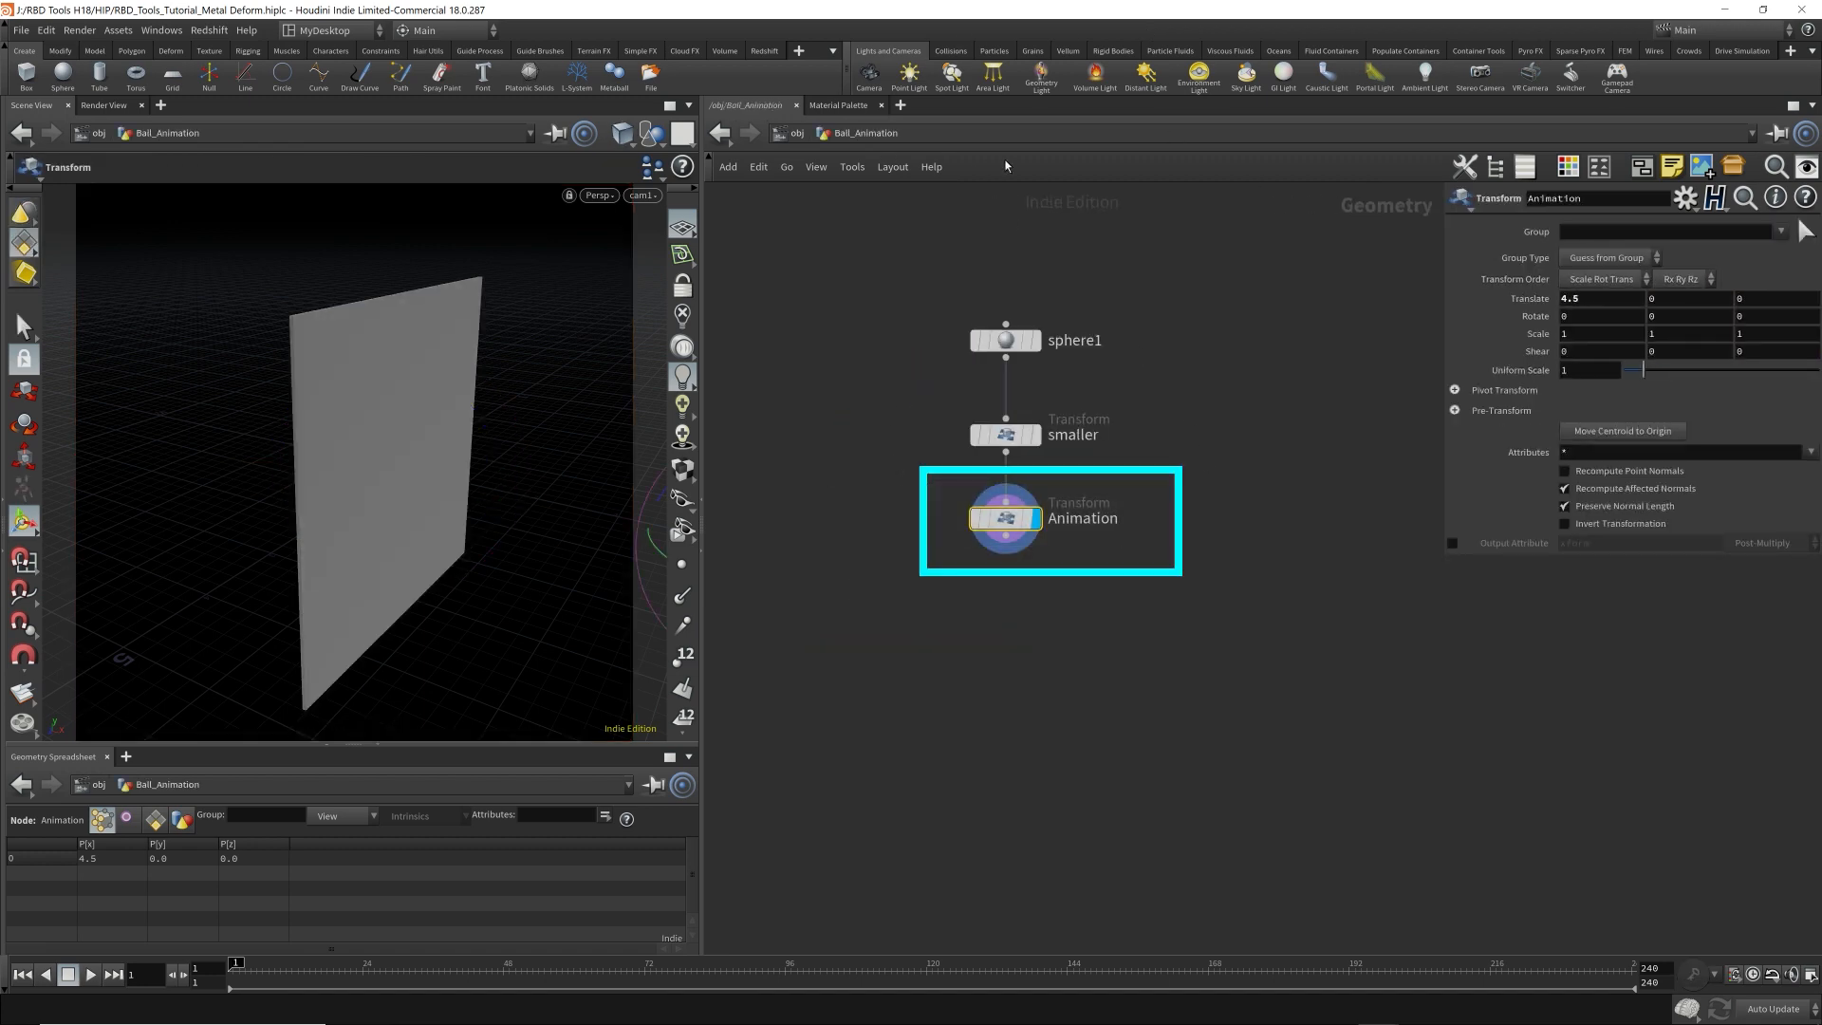
click(1598, 302)
scroll(1599, 302, up, 2)
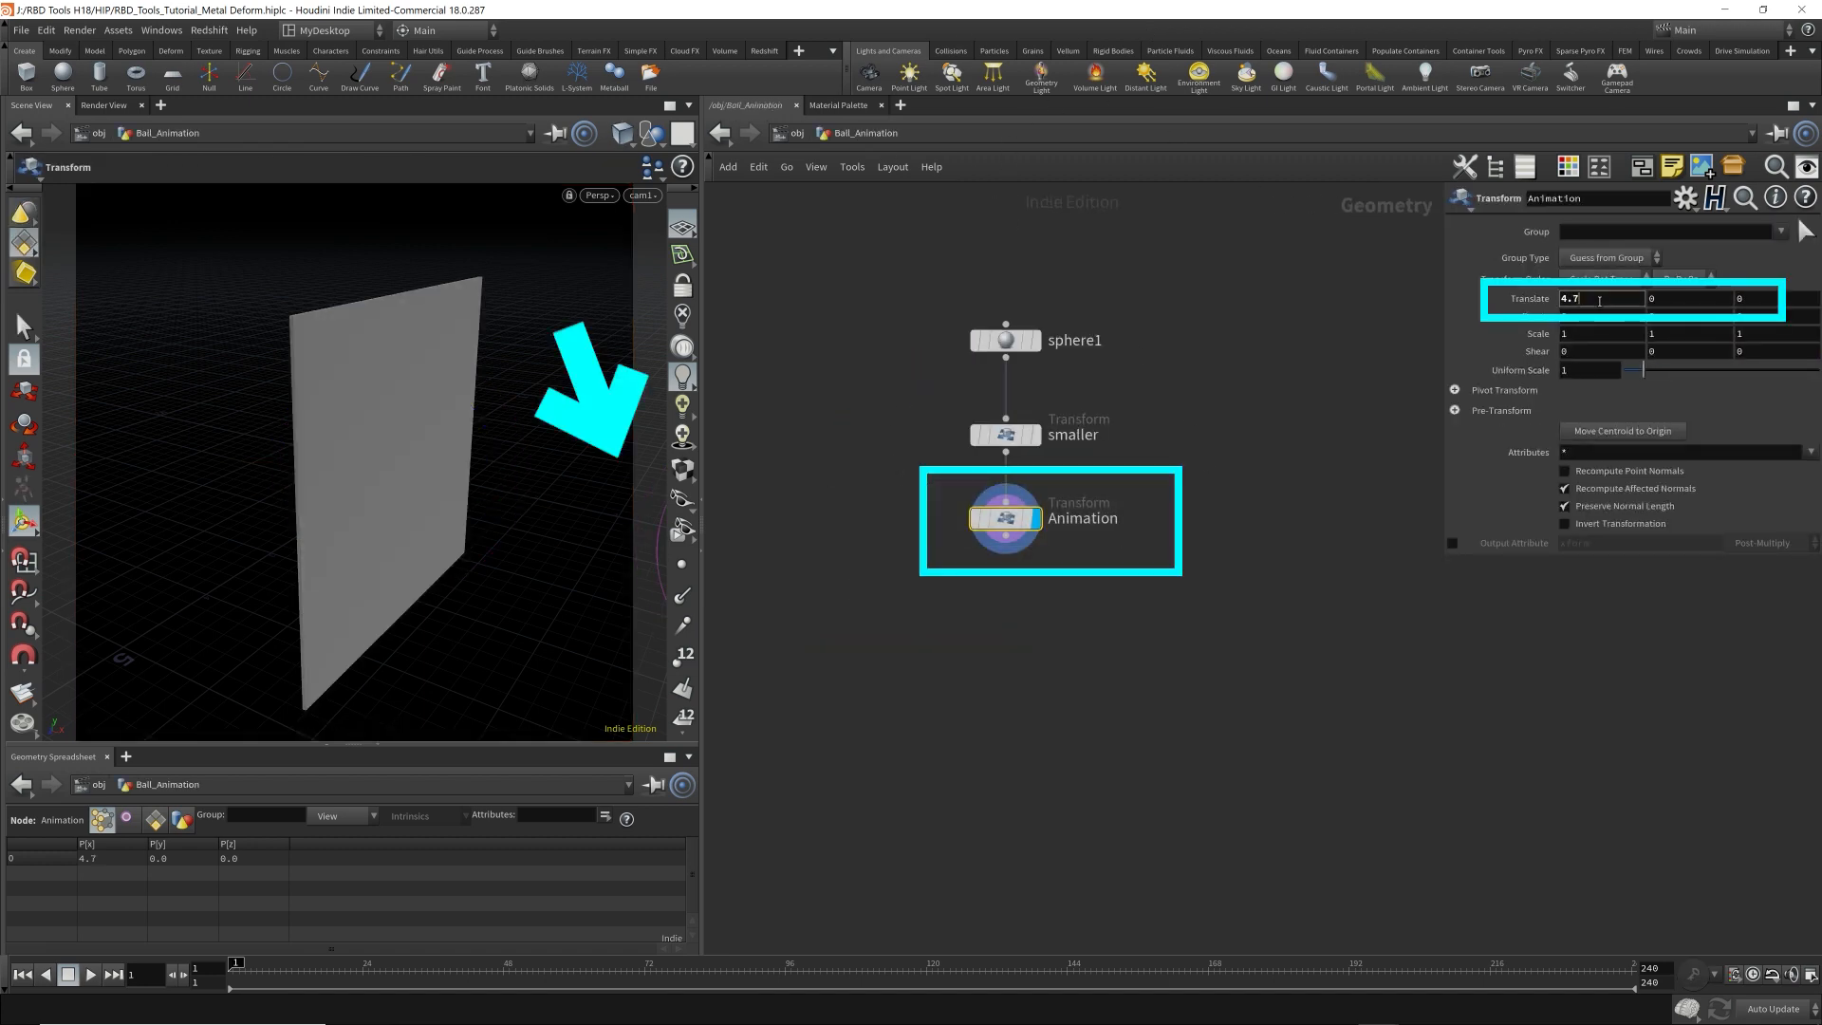
scroll(1599, 302, down, 12)
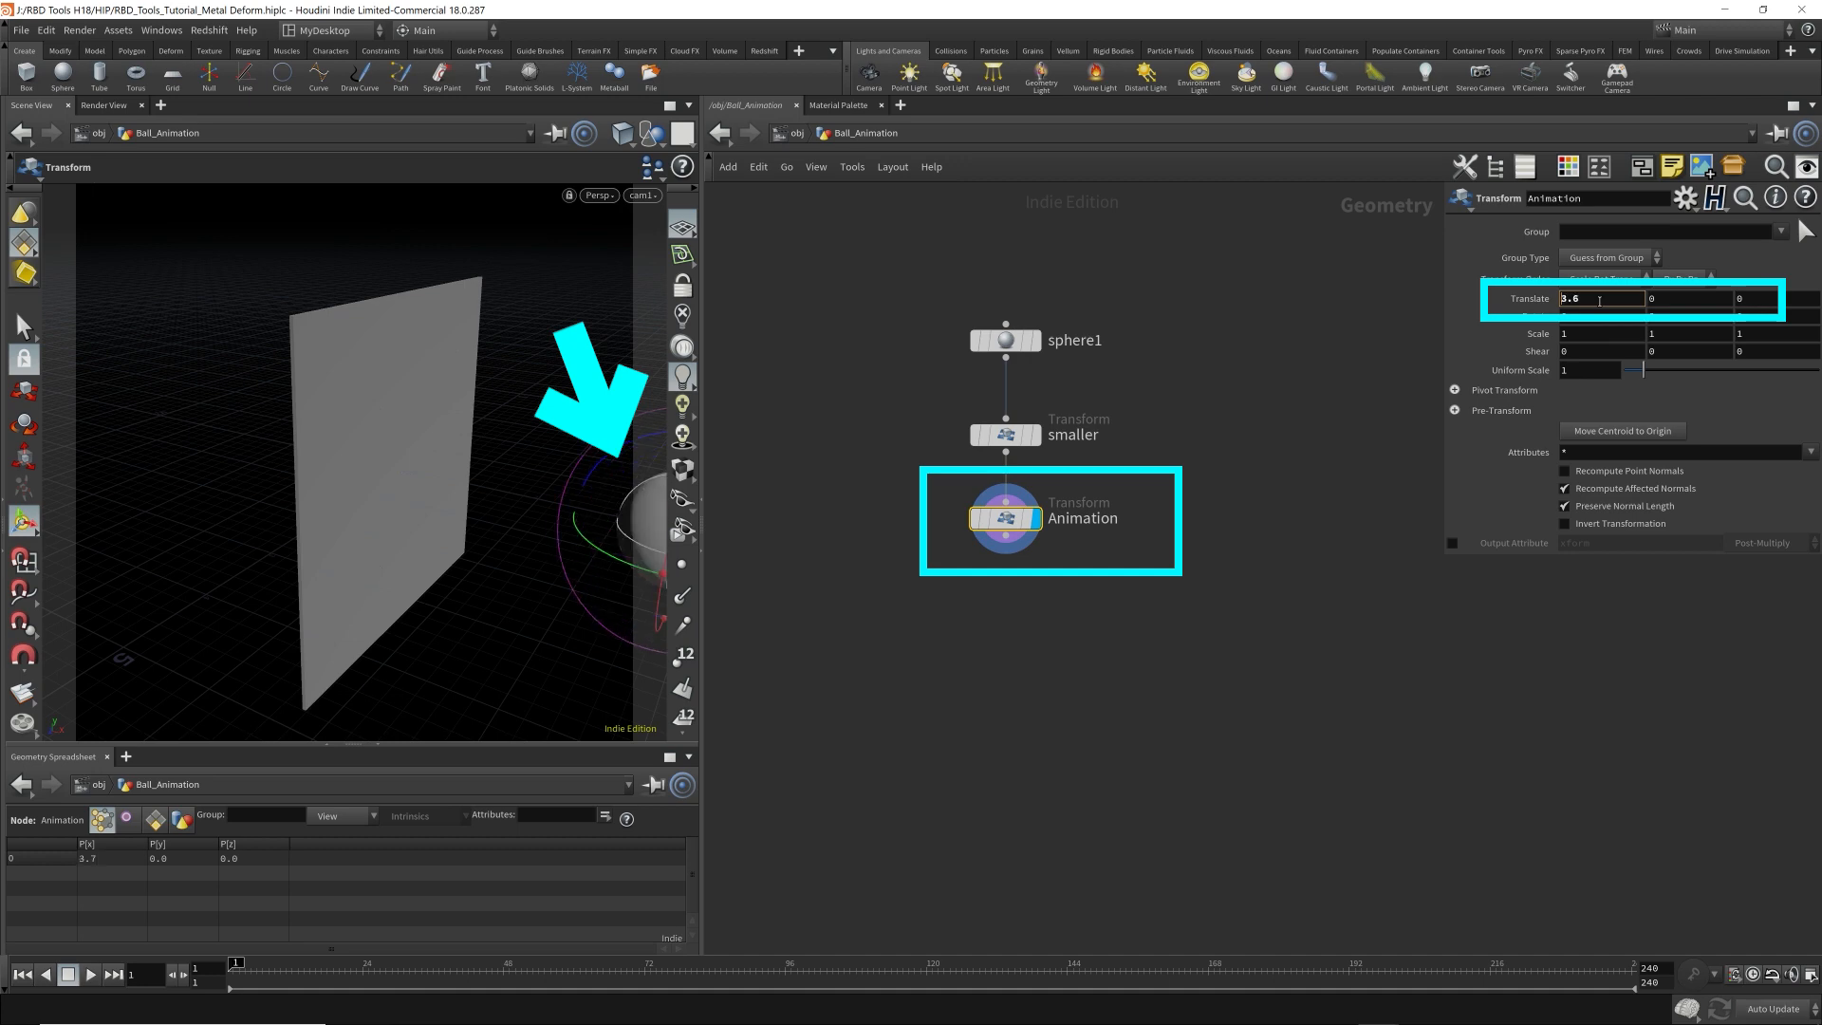
scroll(1599, 302, down, 2)
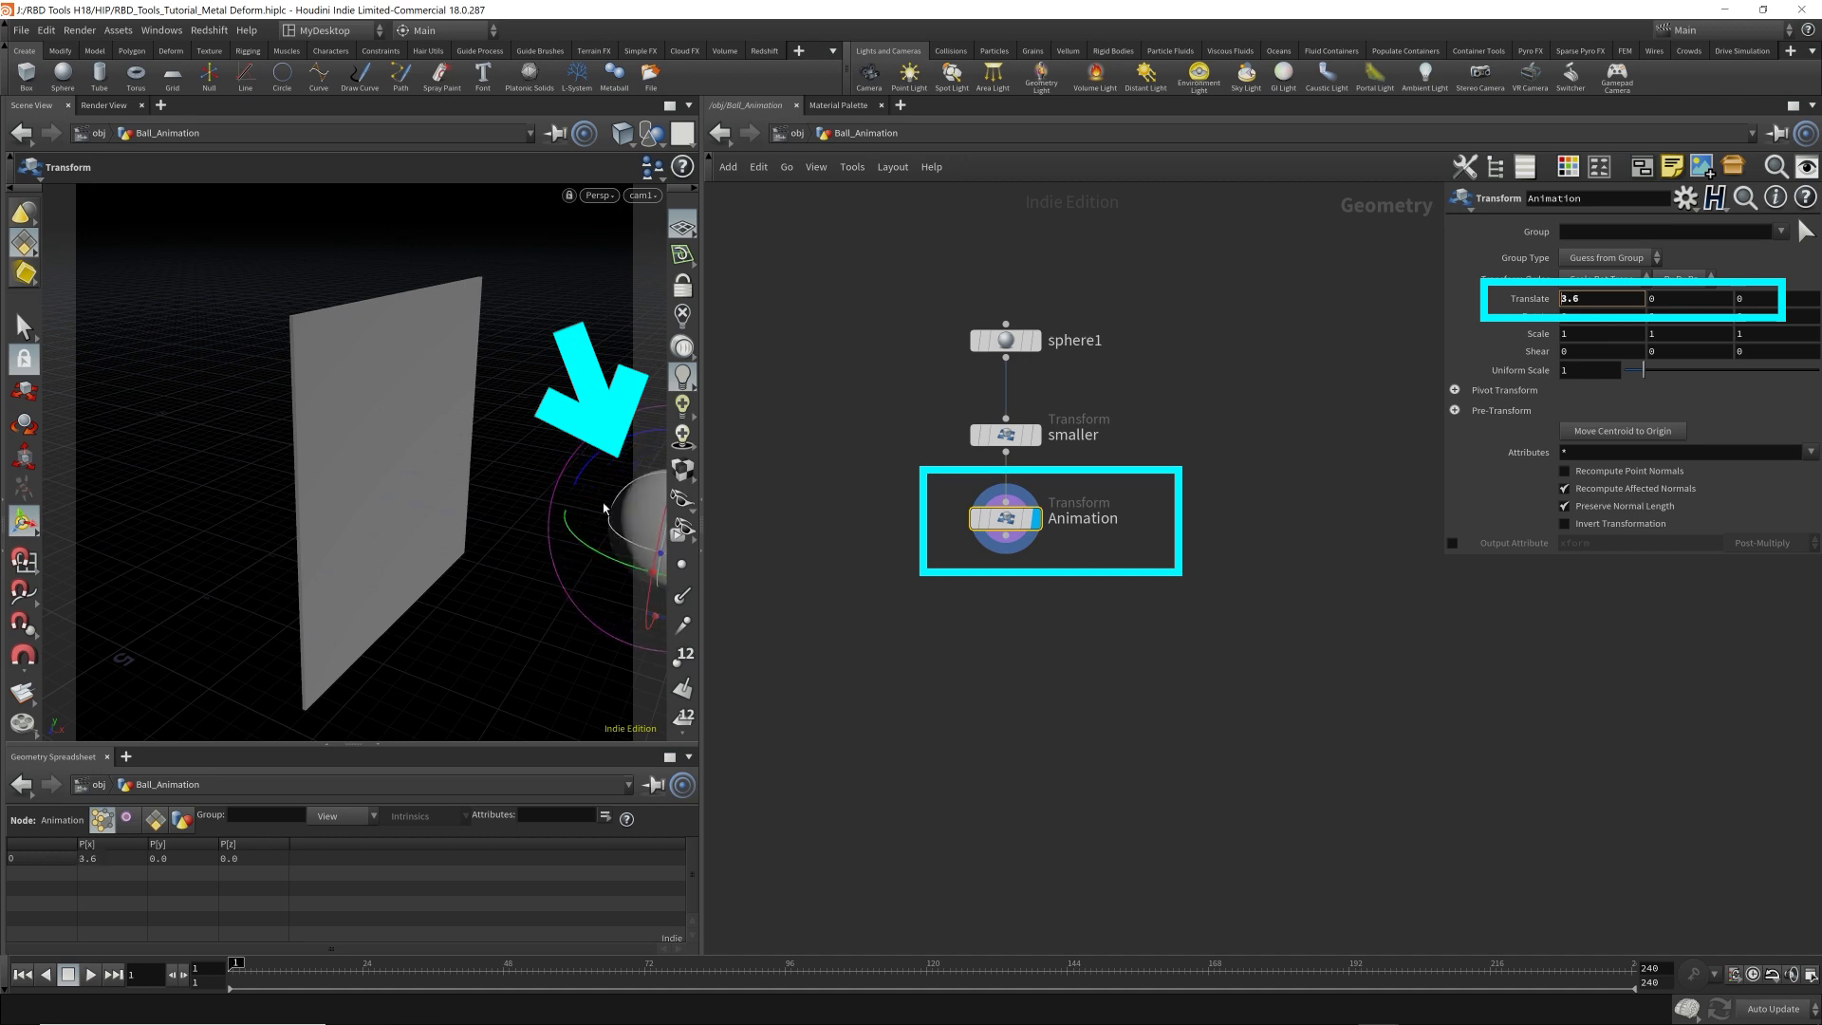
alt+click(1522, 298)
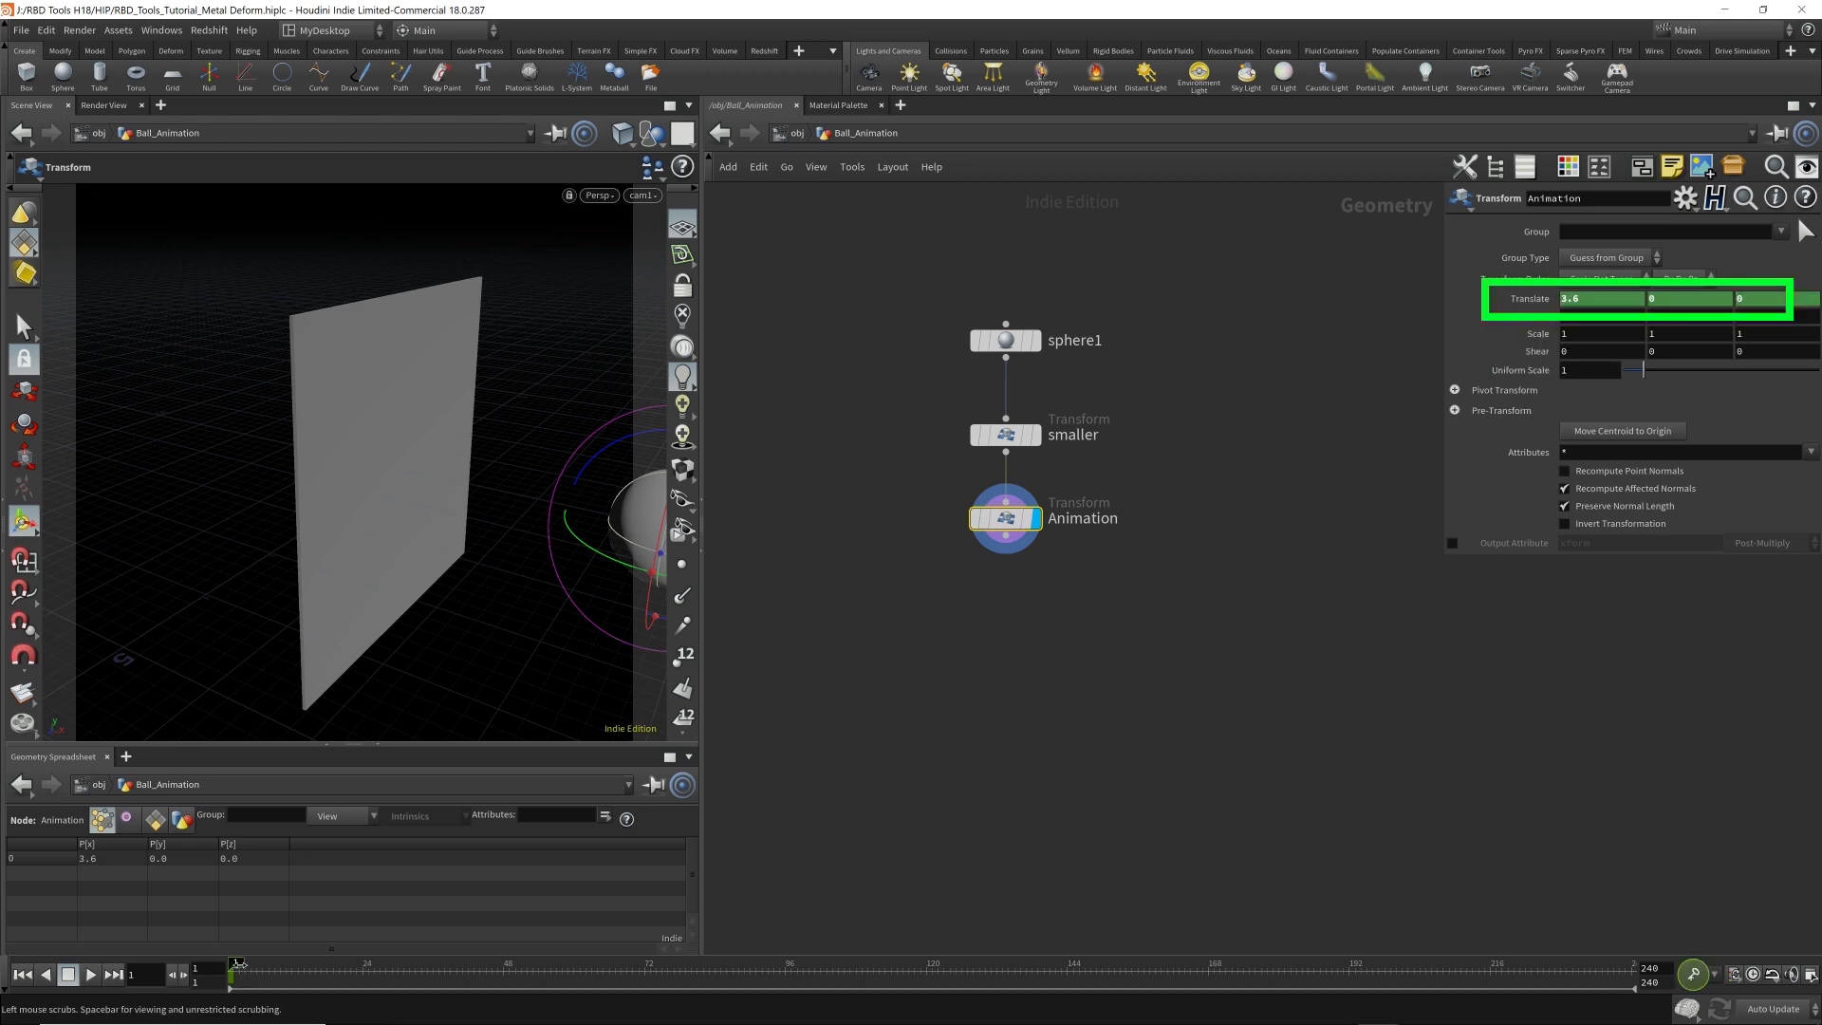
Check the frame rate in the Global Animation Options and move the playhead through frames 24, 48 and 72.
drag(237, 964, 423, 977)
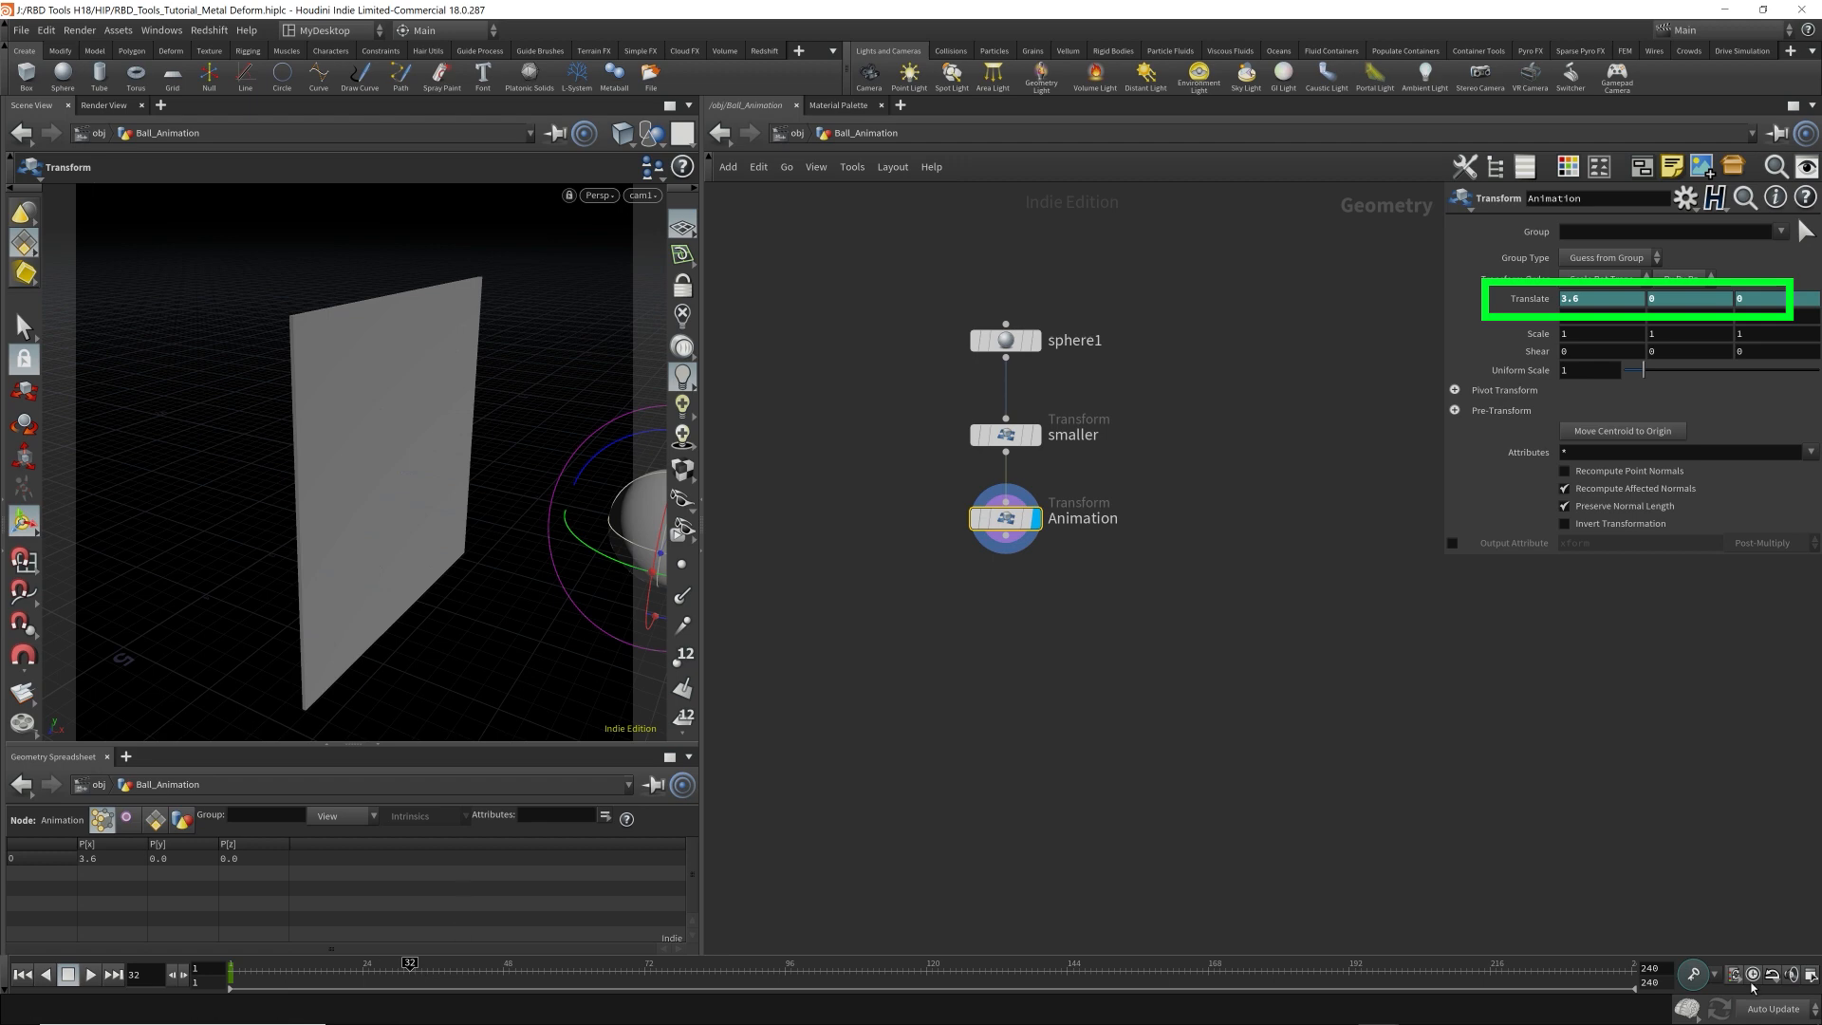
click(1813, 977)
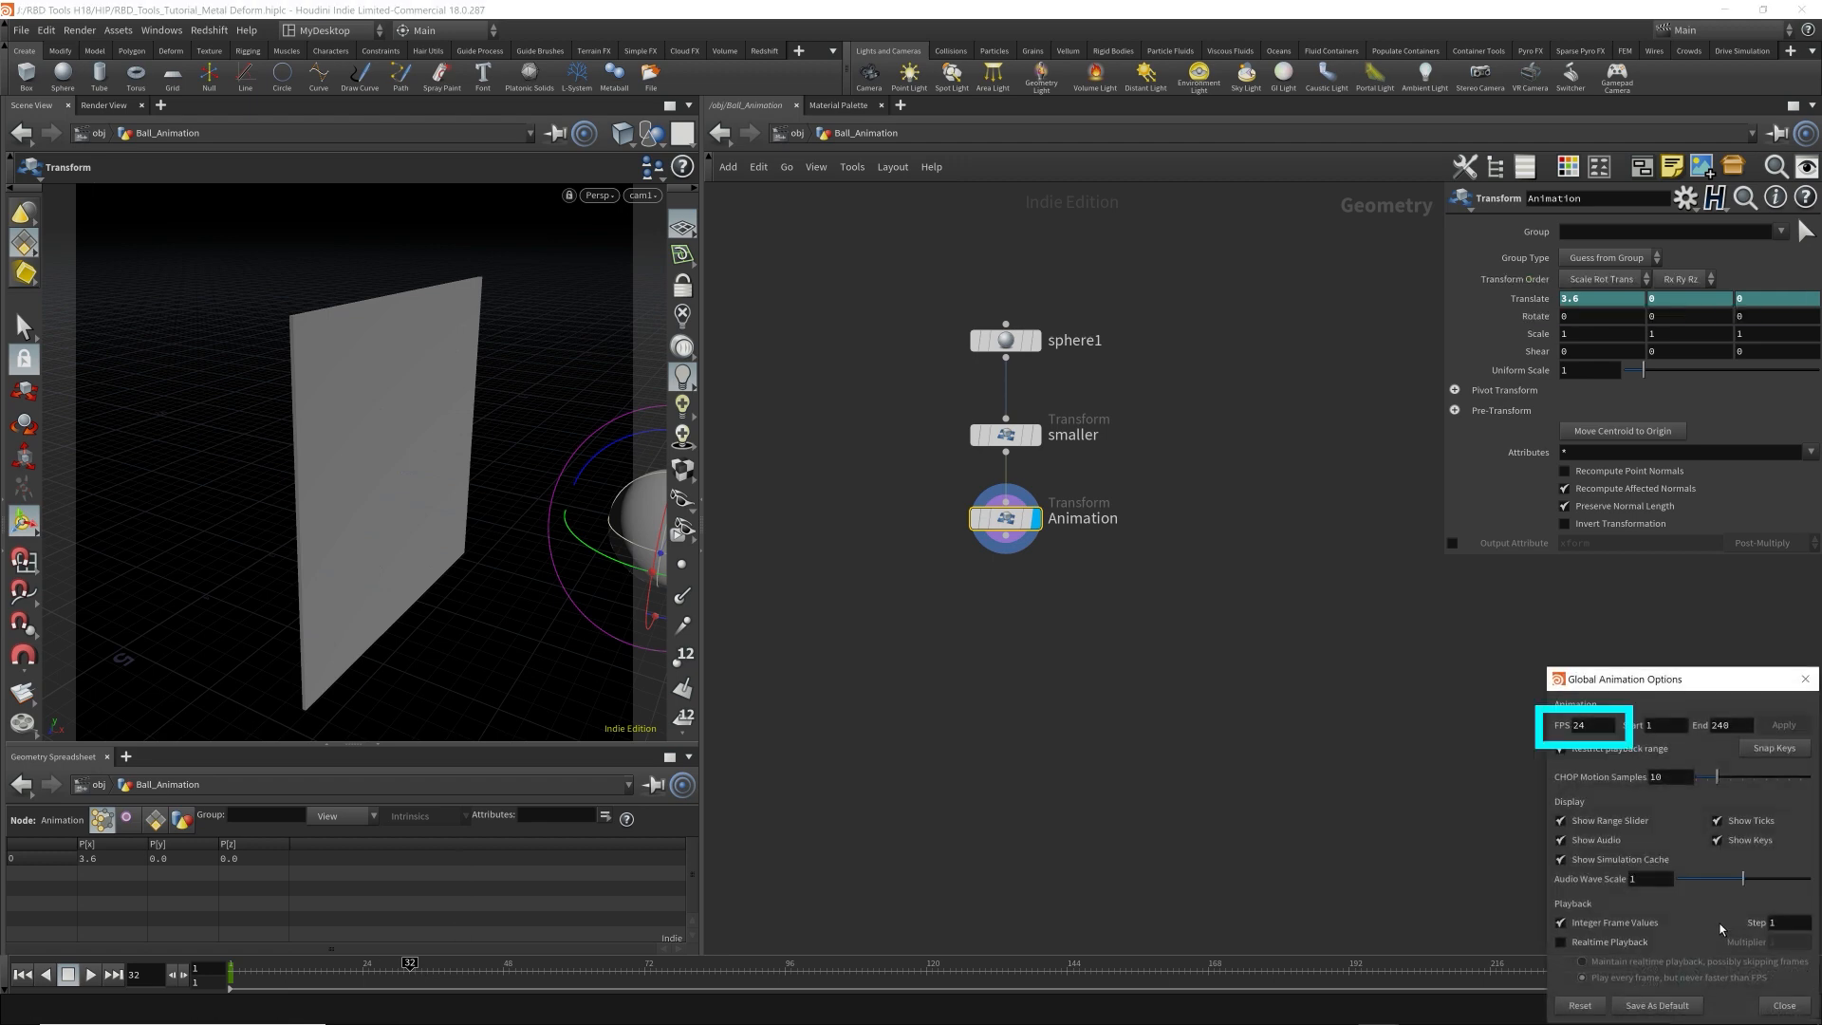
double_click(1596, 727)
click(1805, 678)
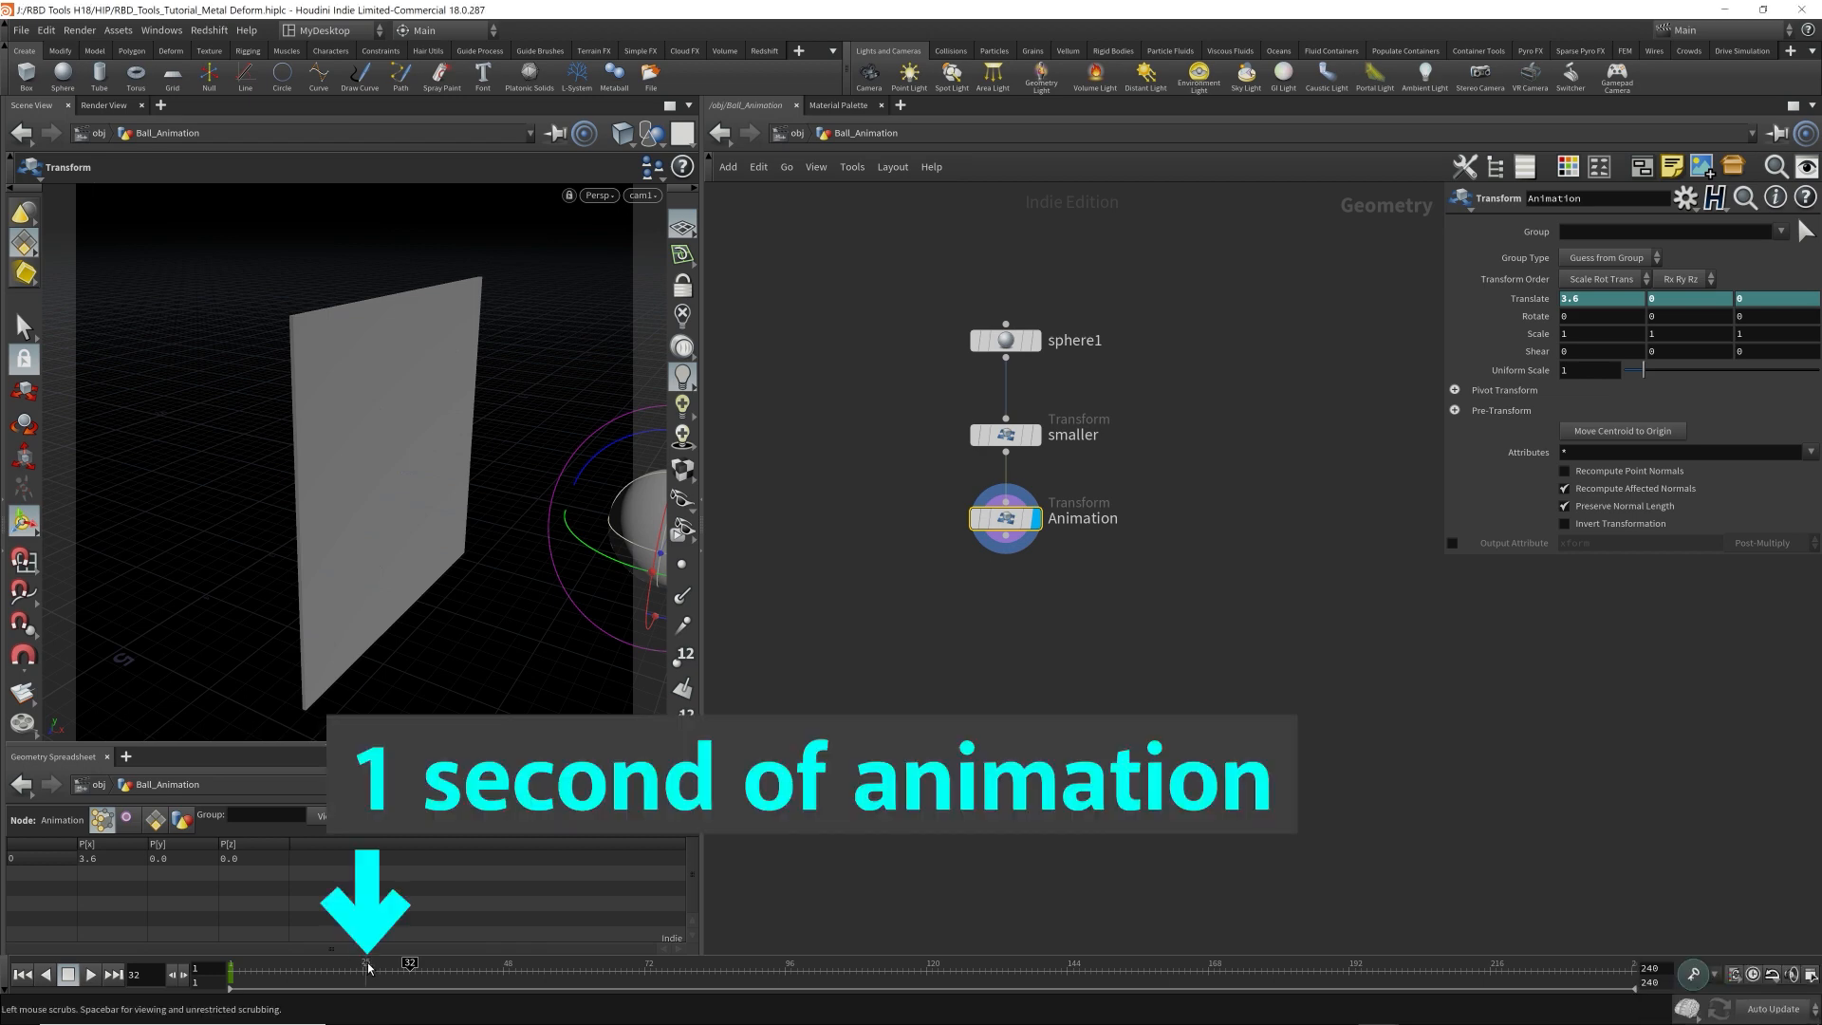
click(369, 968)
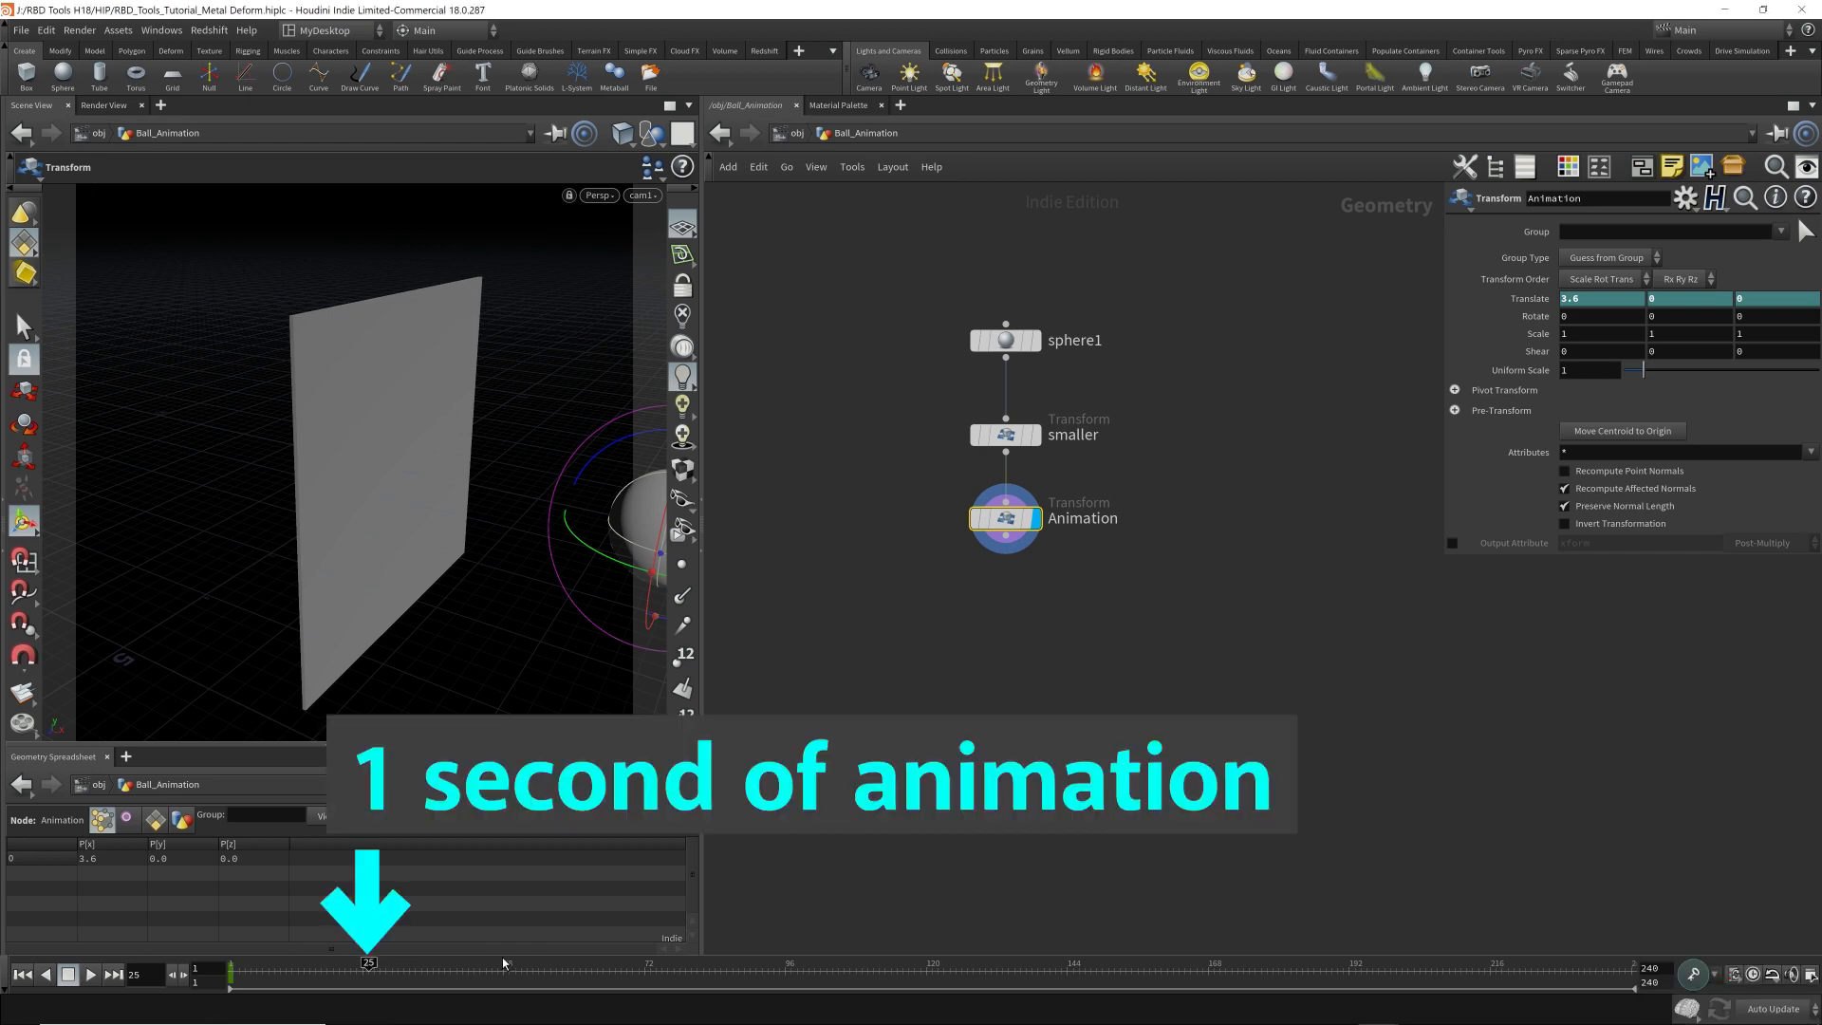
key(Left)
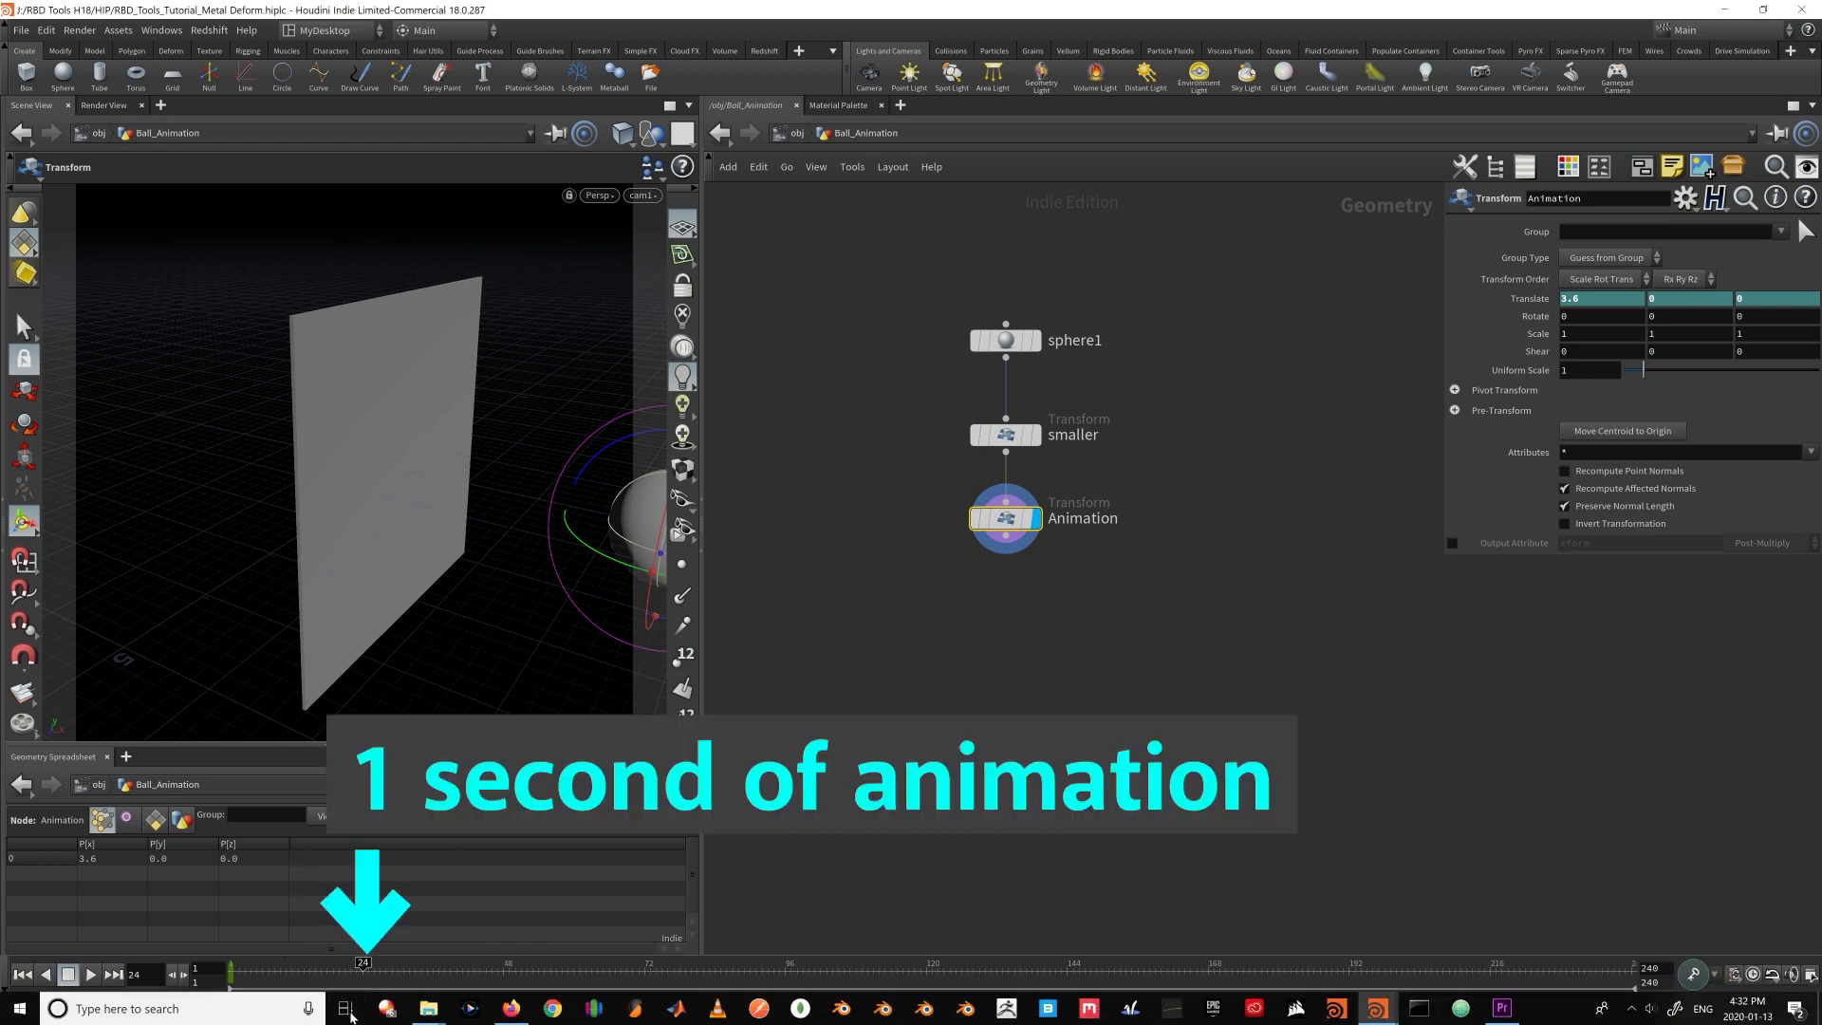
click(510, 962)
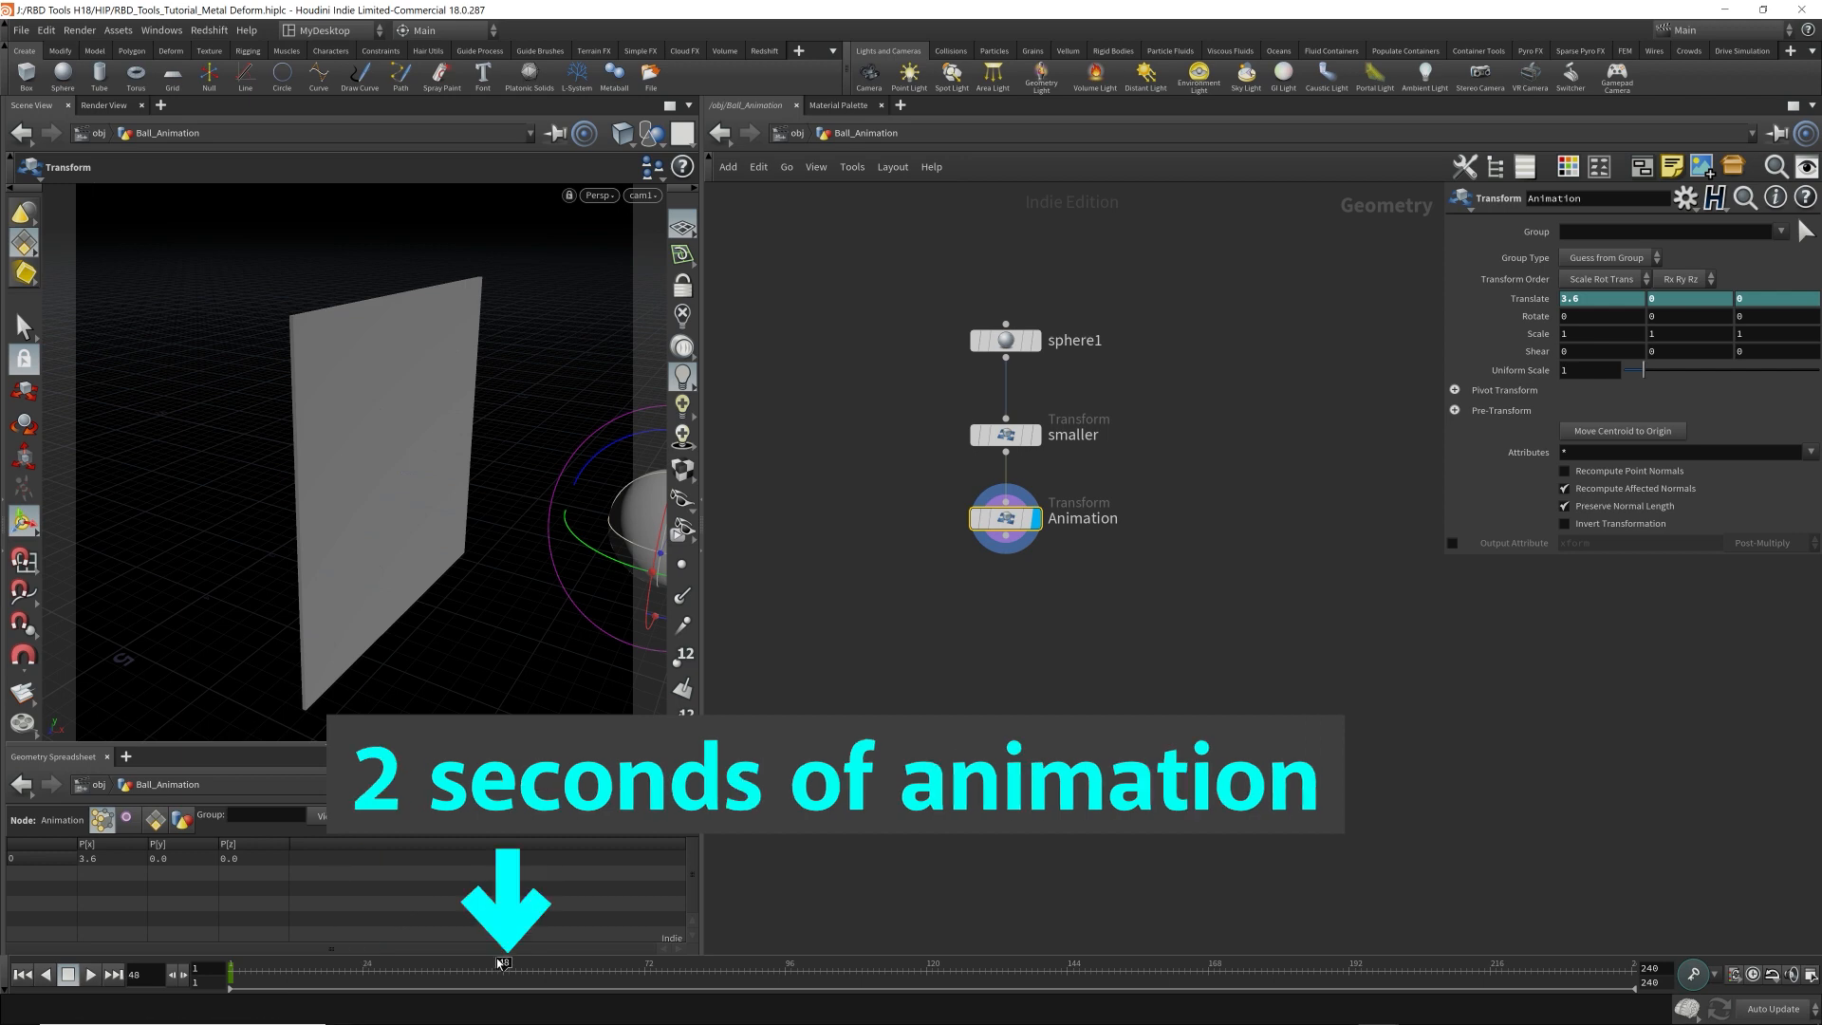
click(644, 964)
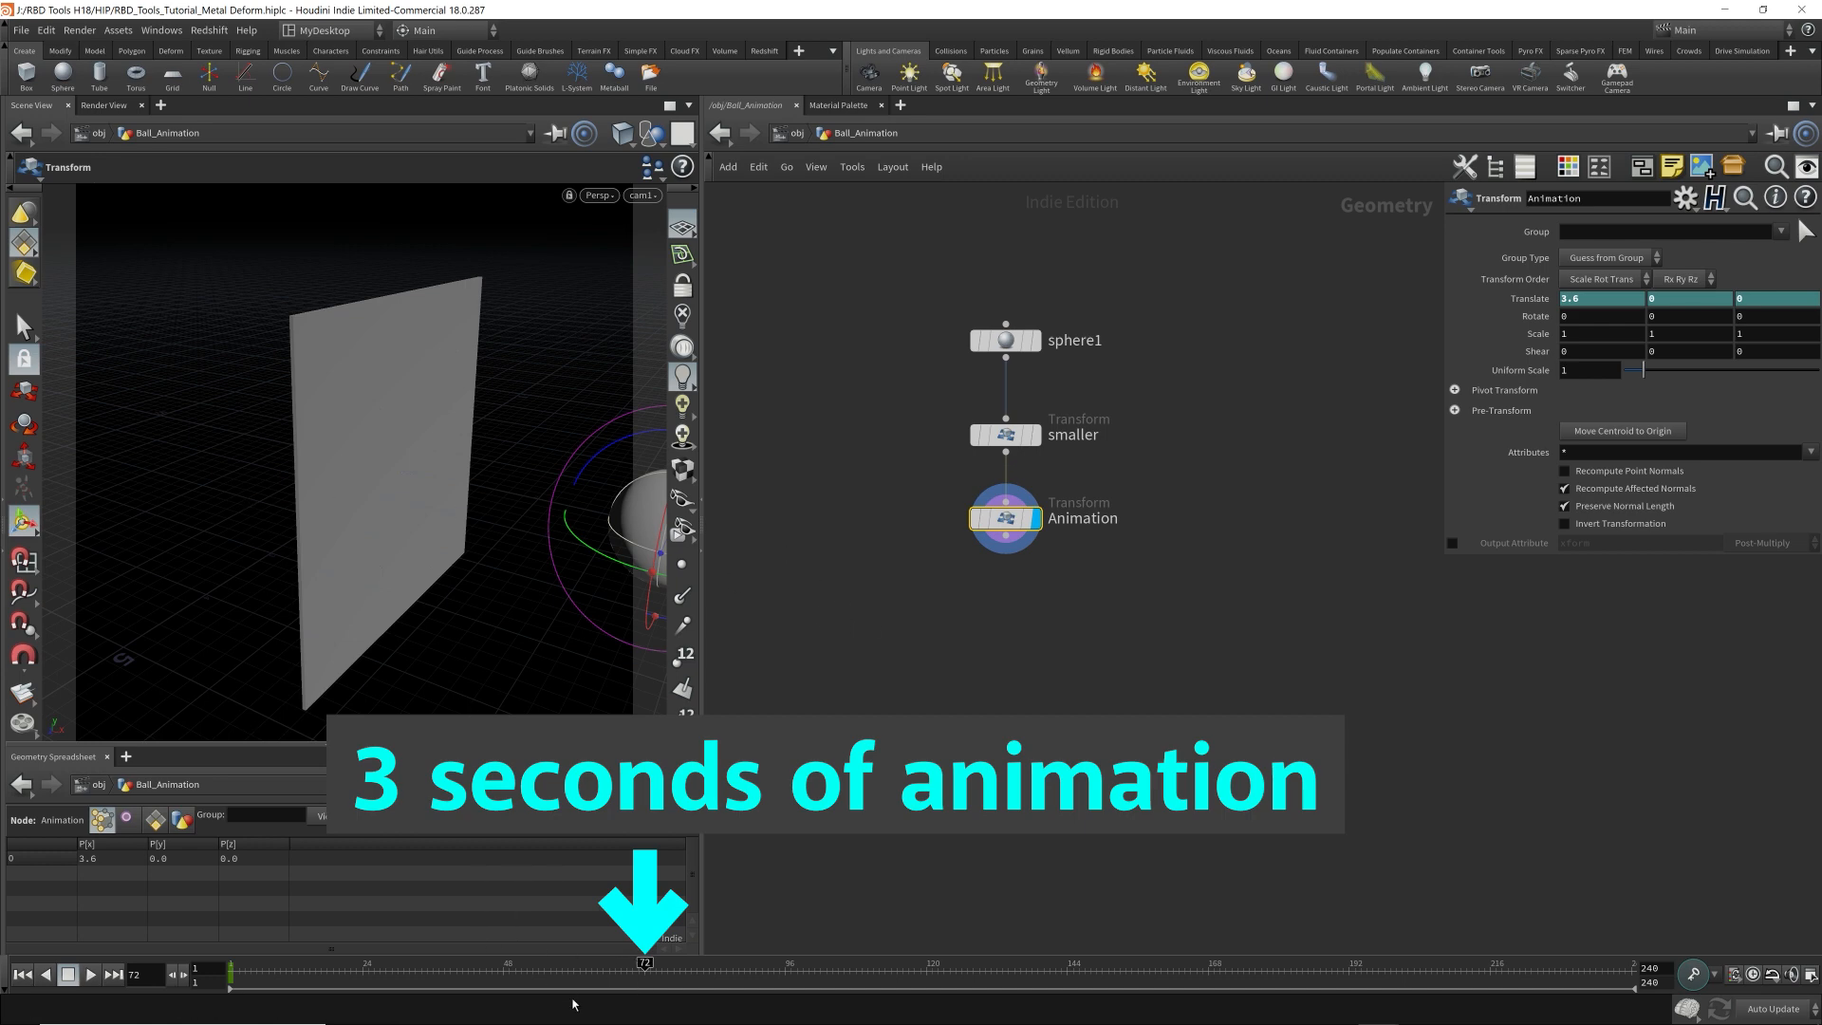
Keyframe the Animation node's translation at frame 61 with Translate X at -7.3, and play the animation from the start.
click(582, 964)
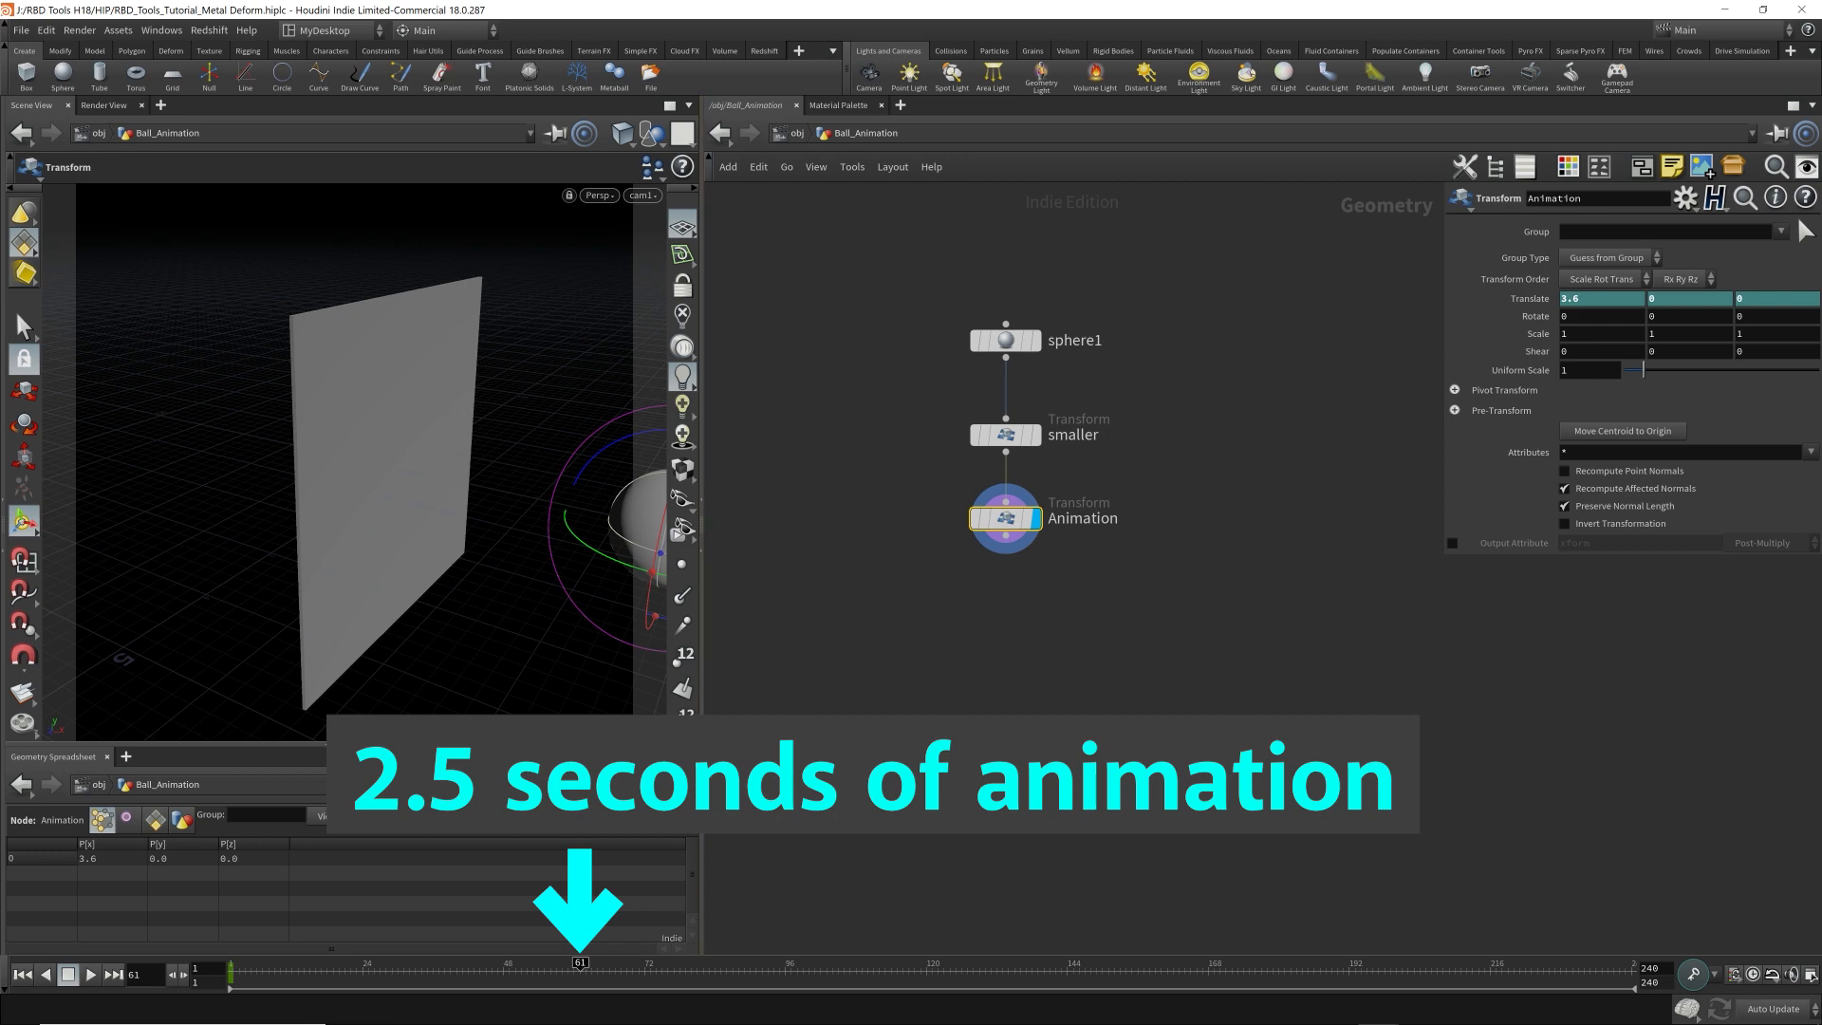
middle_drag(1589, 298, 807, 322)
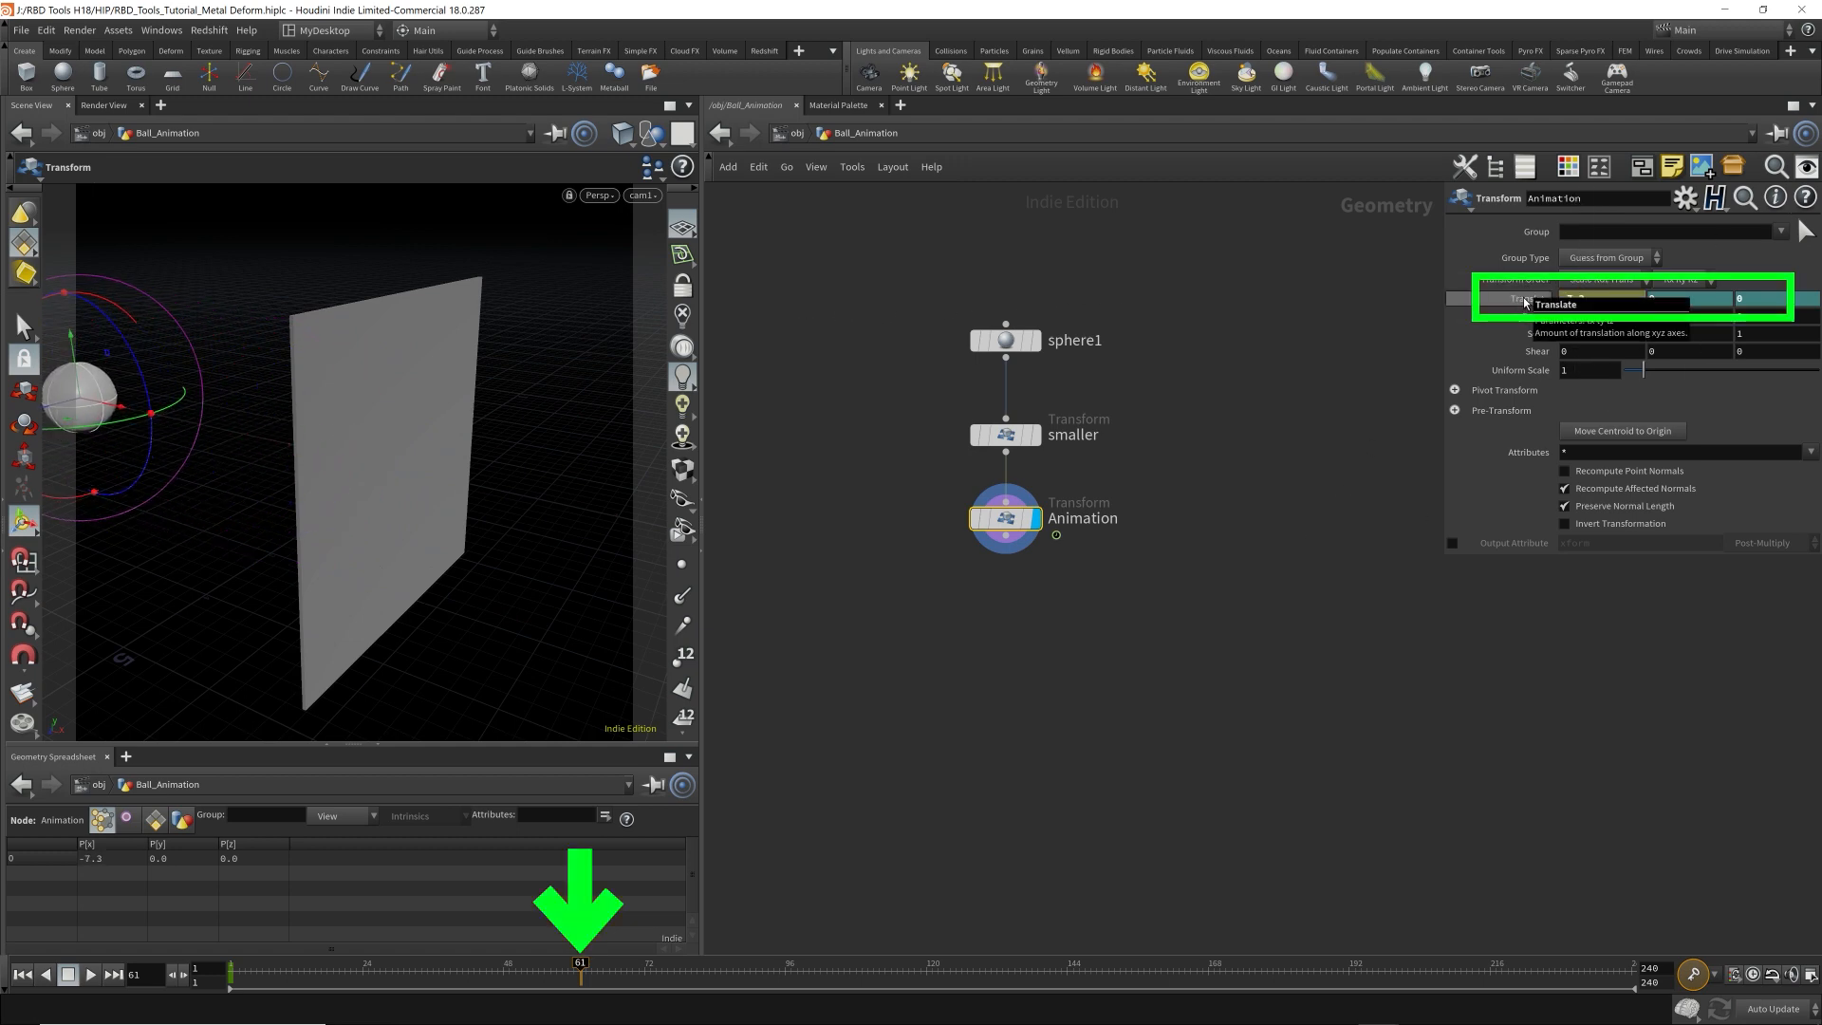
alt+click(1525, 302)
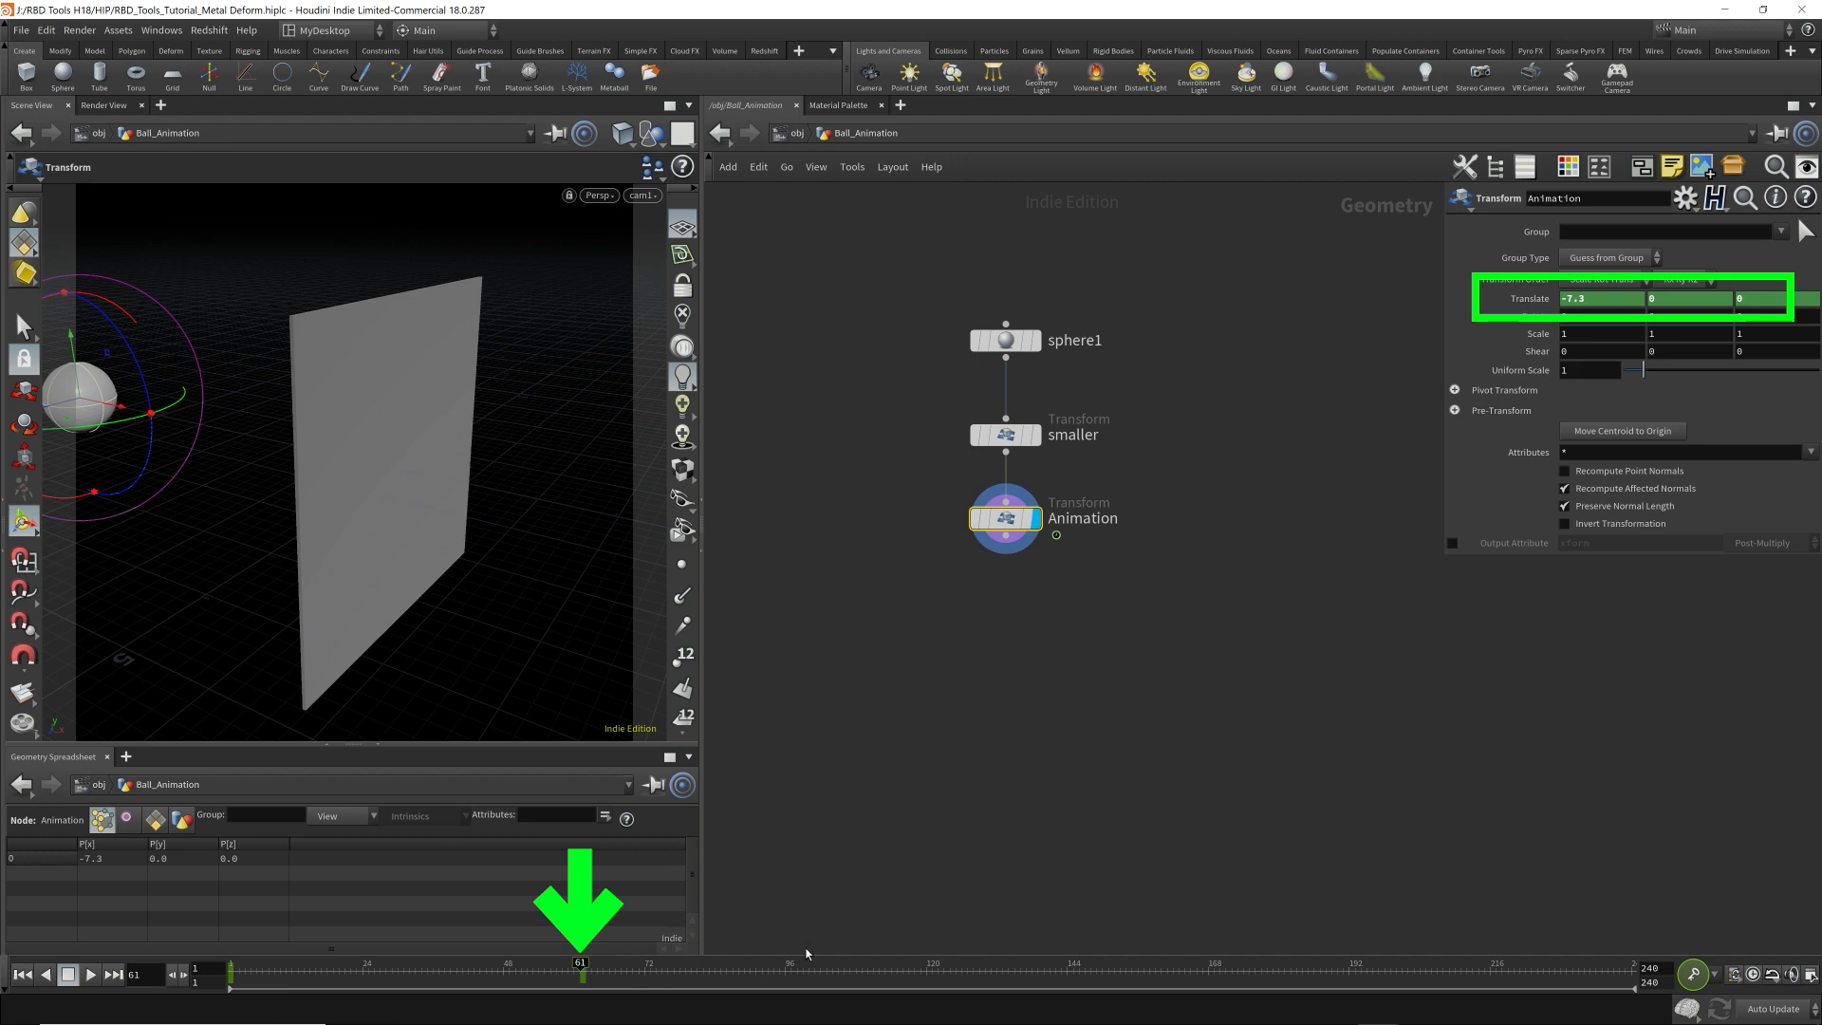
key(ctrl+Up)
key(Up)
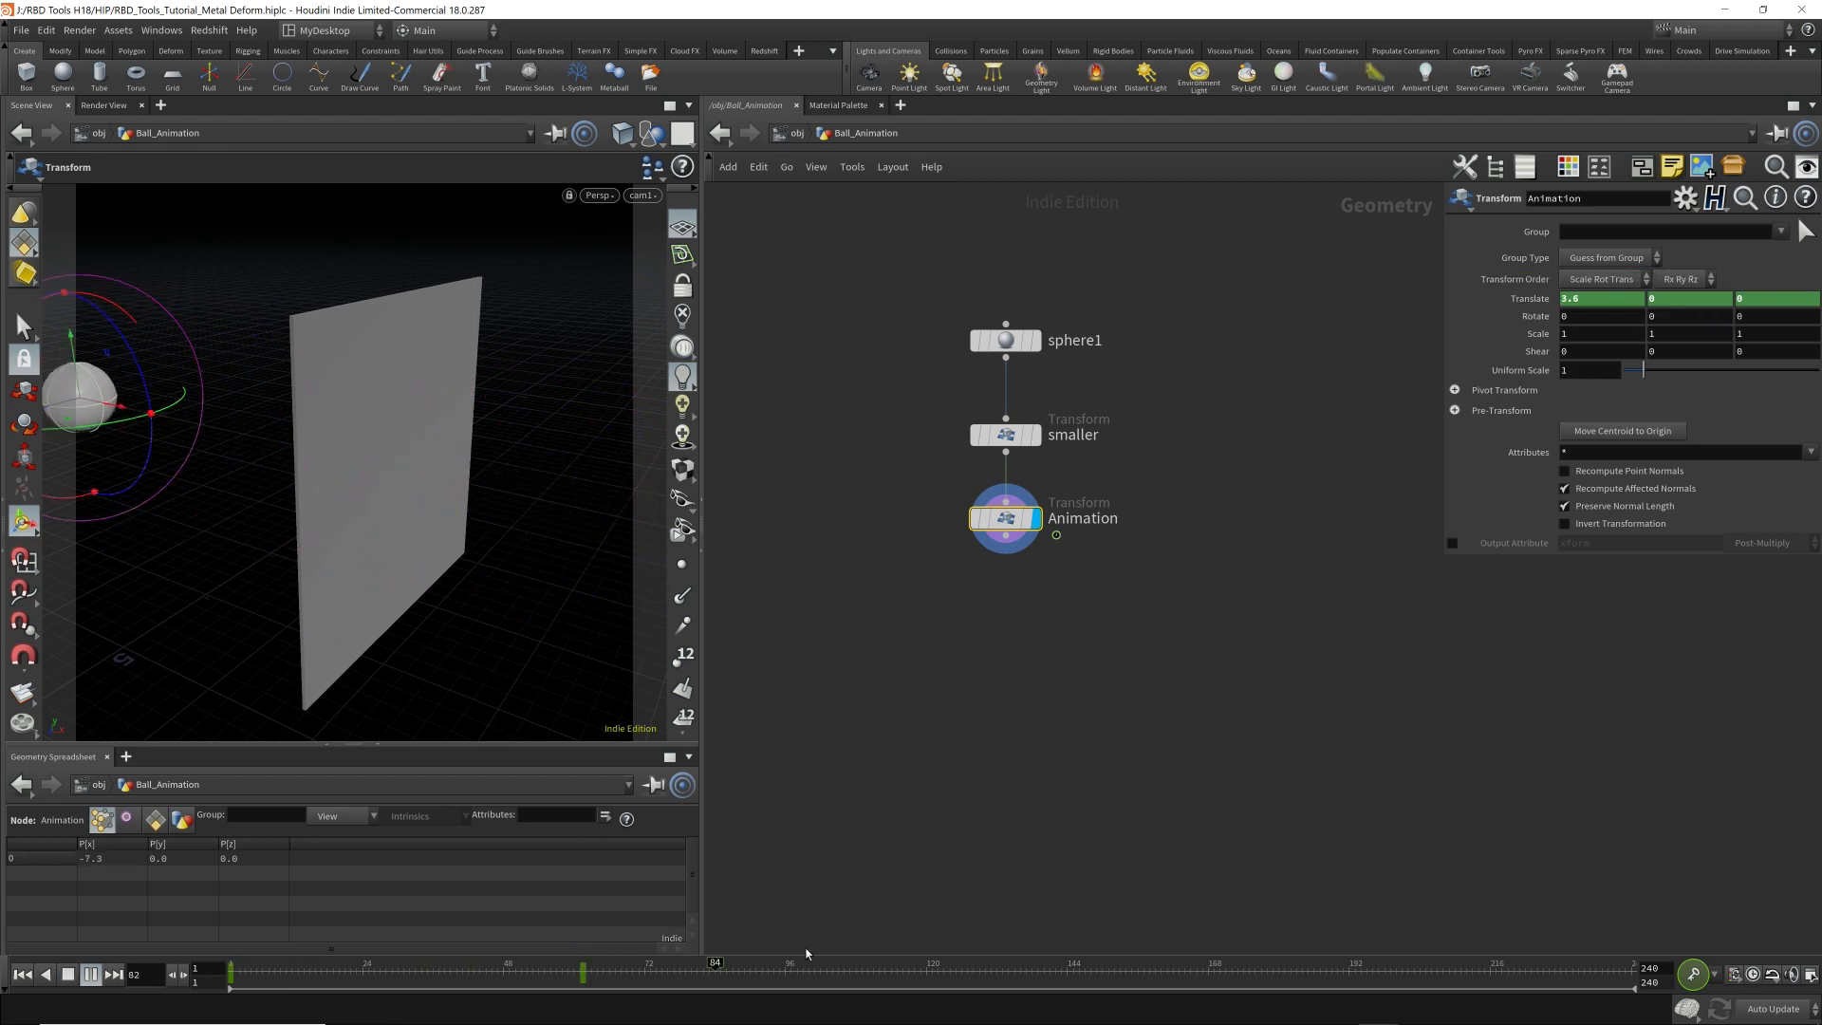
Turn on real-time playback and replay the ball's flight through the plate.
key(Up)
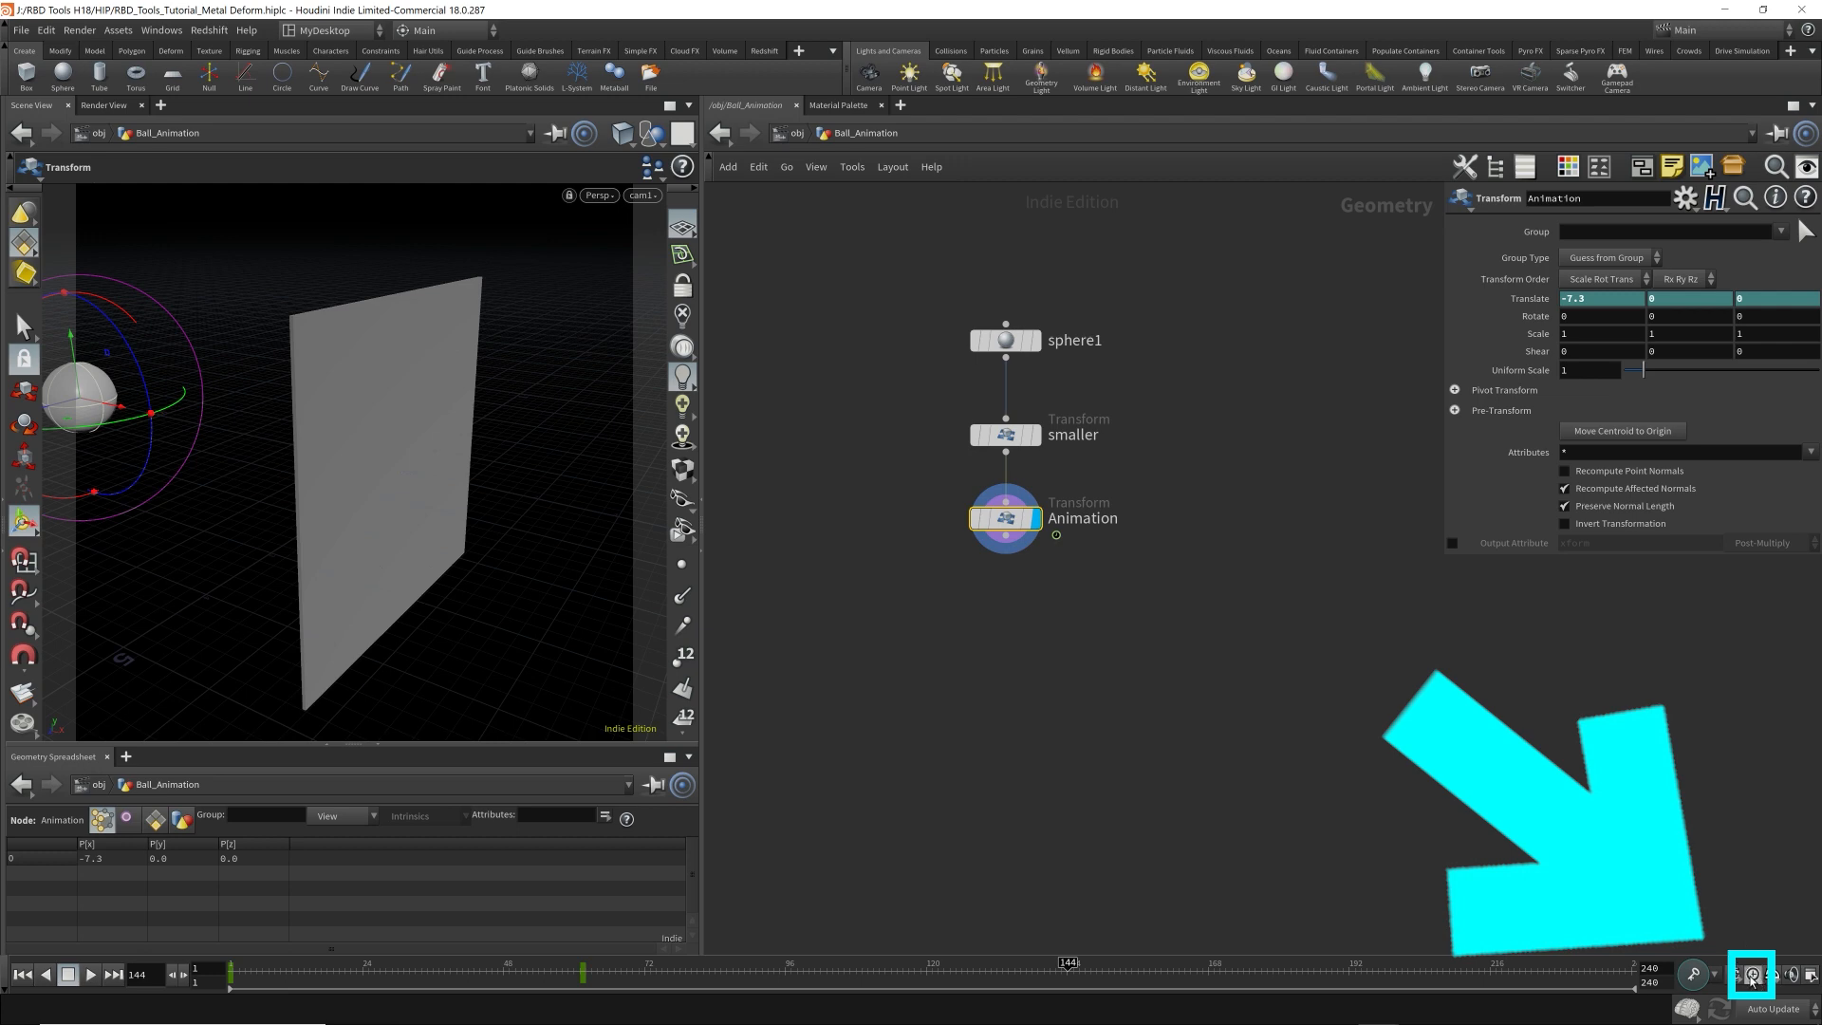
key(ctrl+Up)
key(Up)
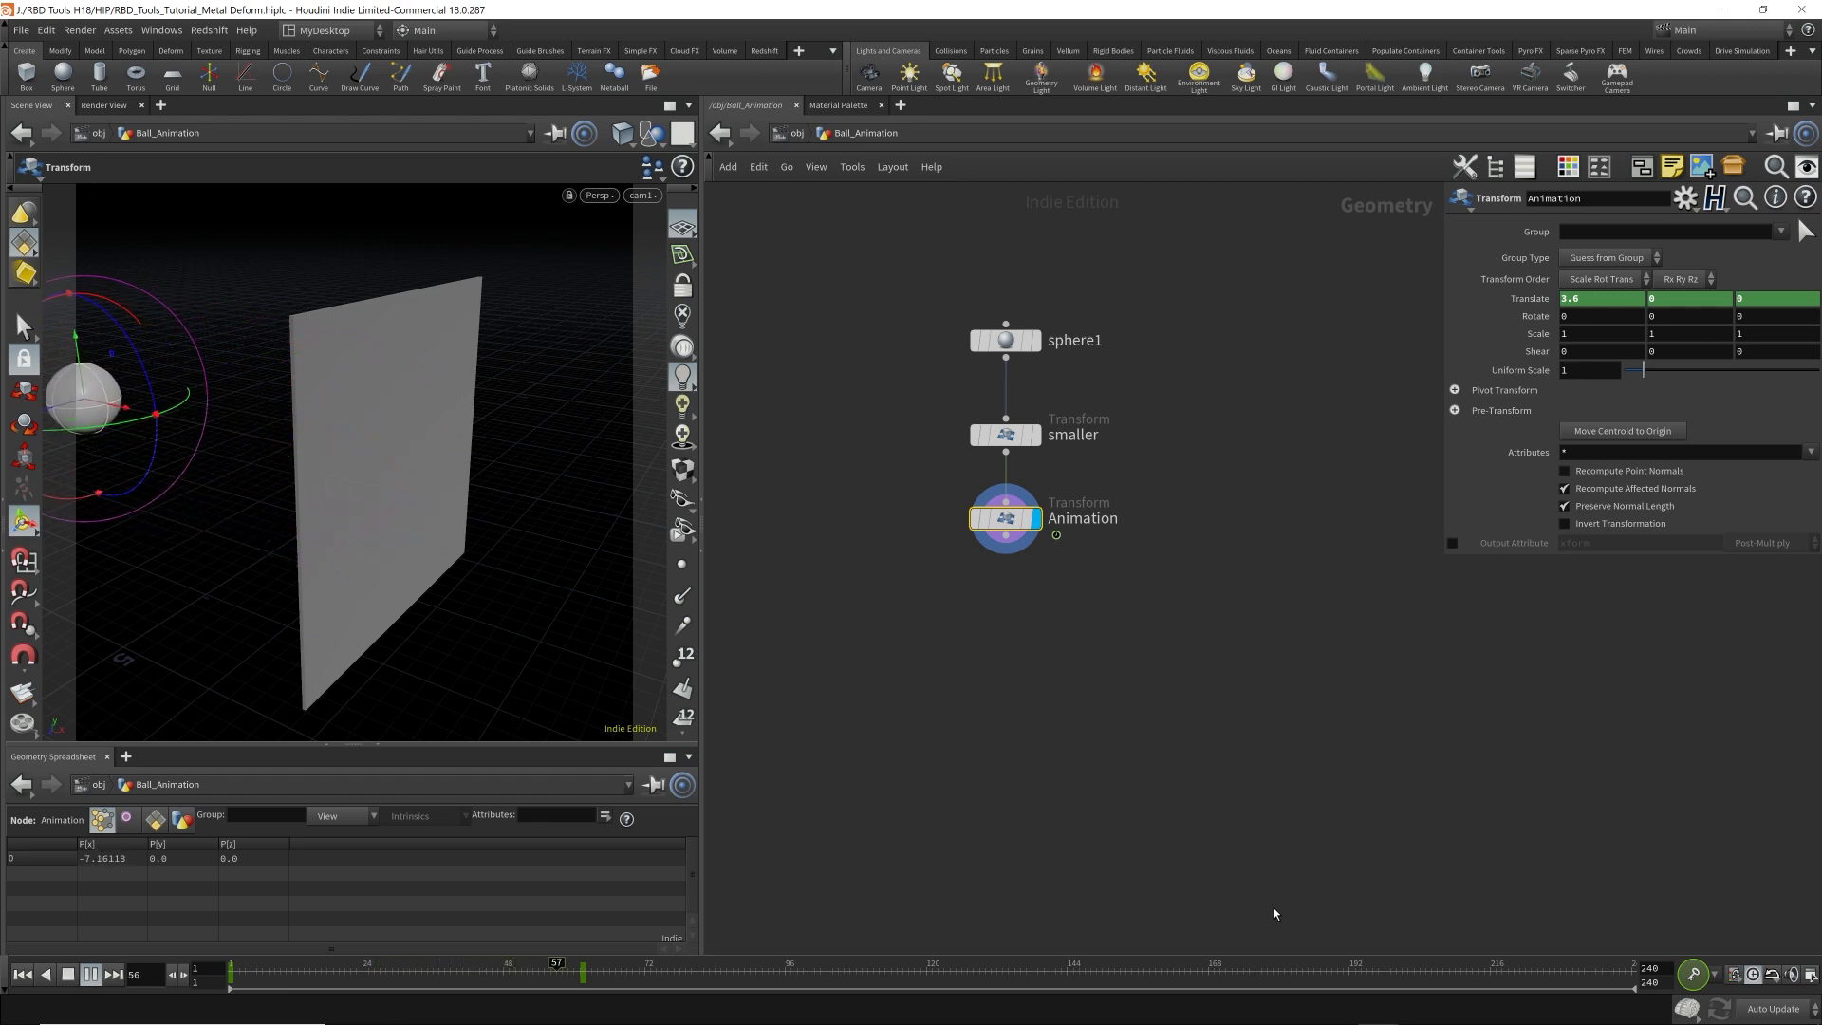
key(Up)
click(568, 968)
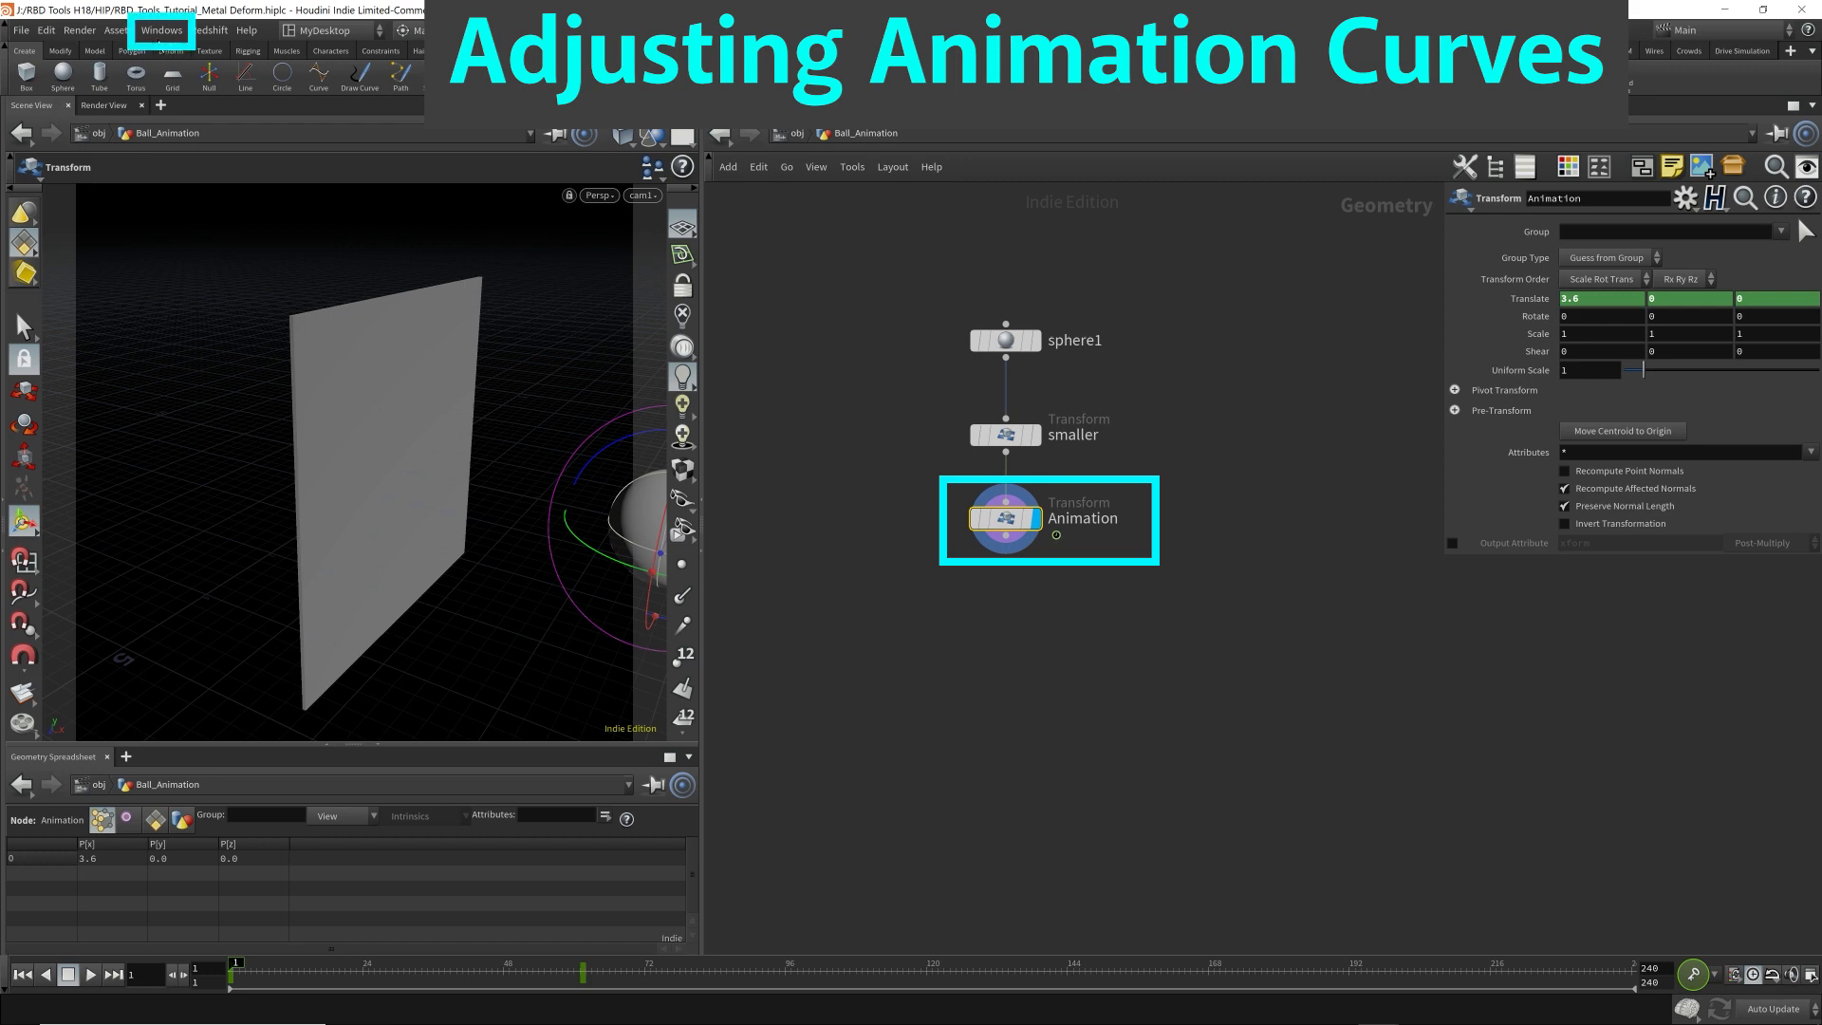
Open the Animation Editor for the Animation node, enlarge its window and frame the translation curves.
click(162, 30)
click(202, 68)
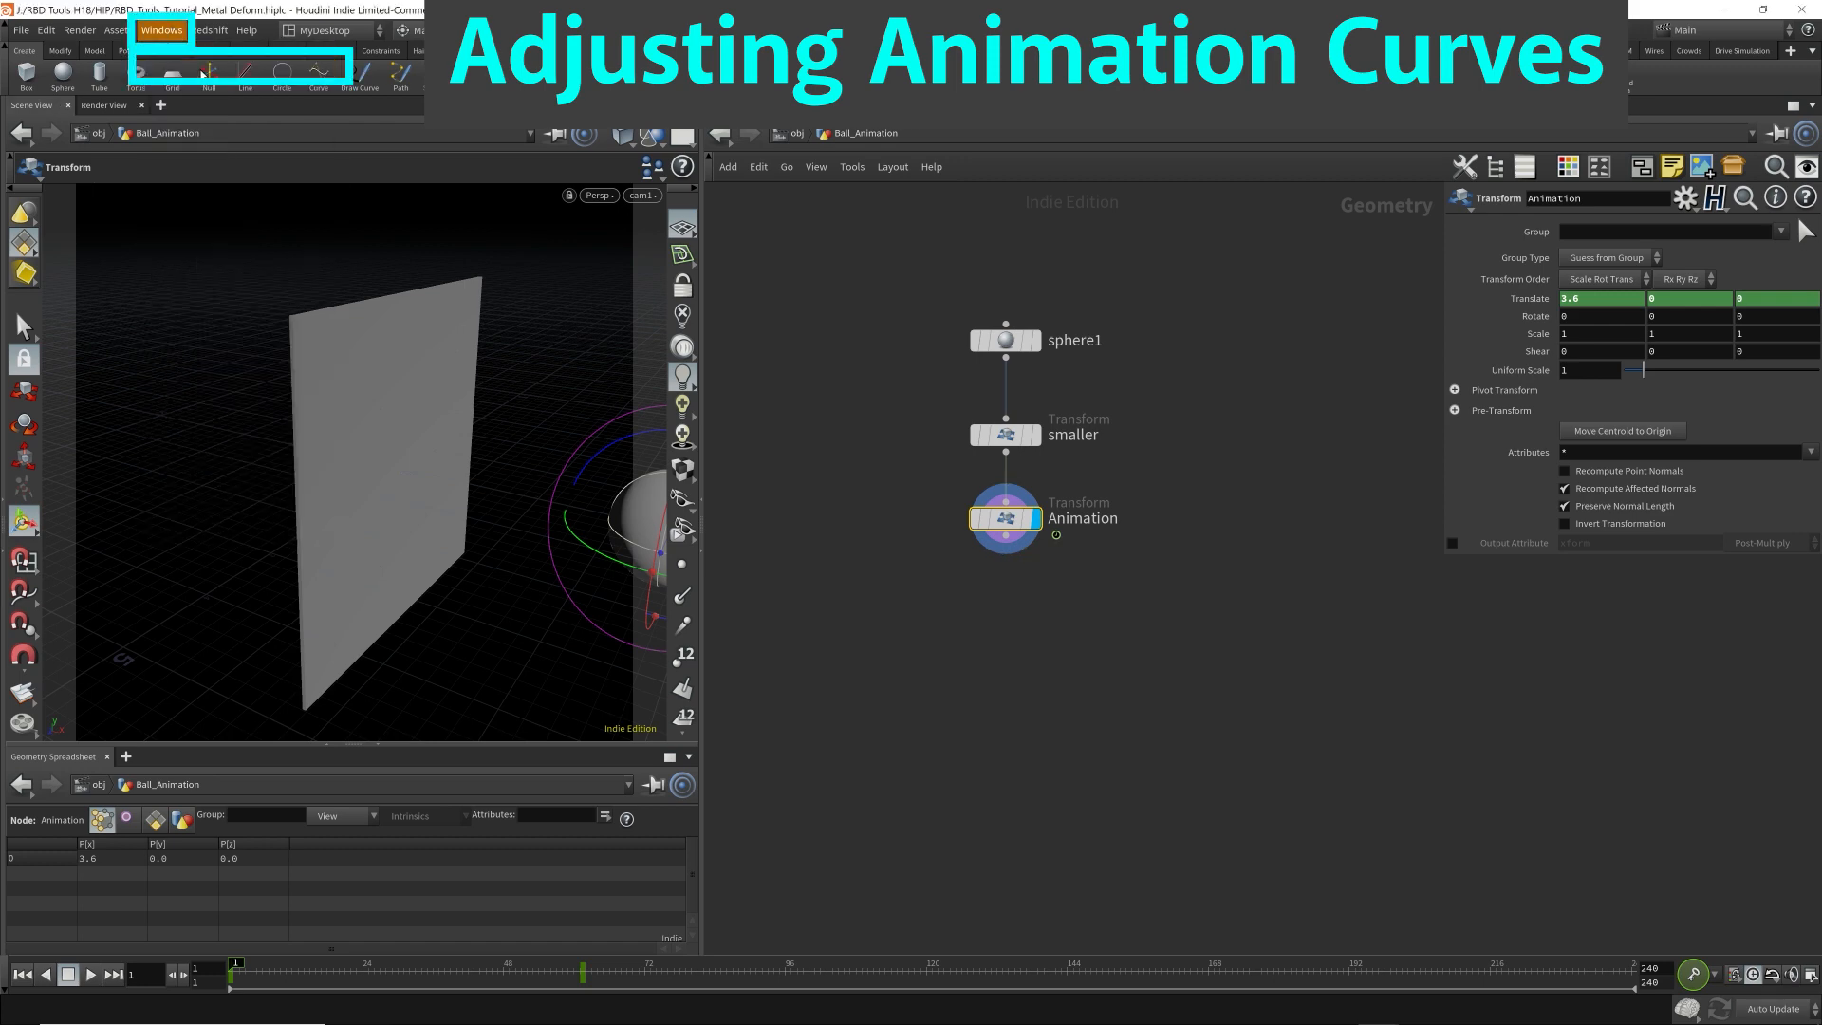
drag(220, 64, 583, 57)
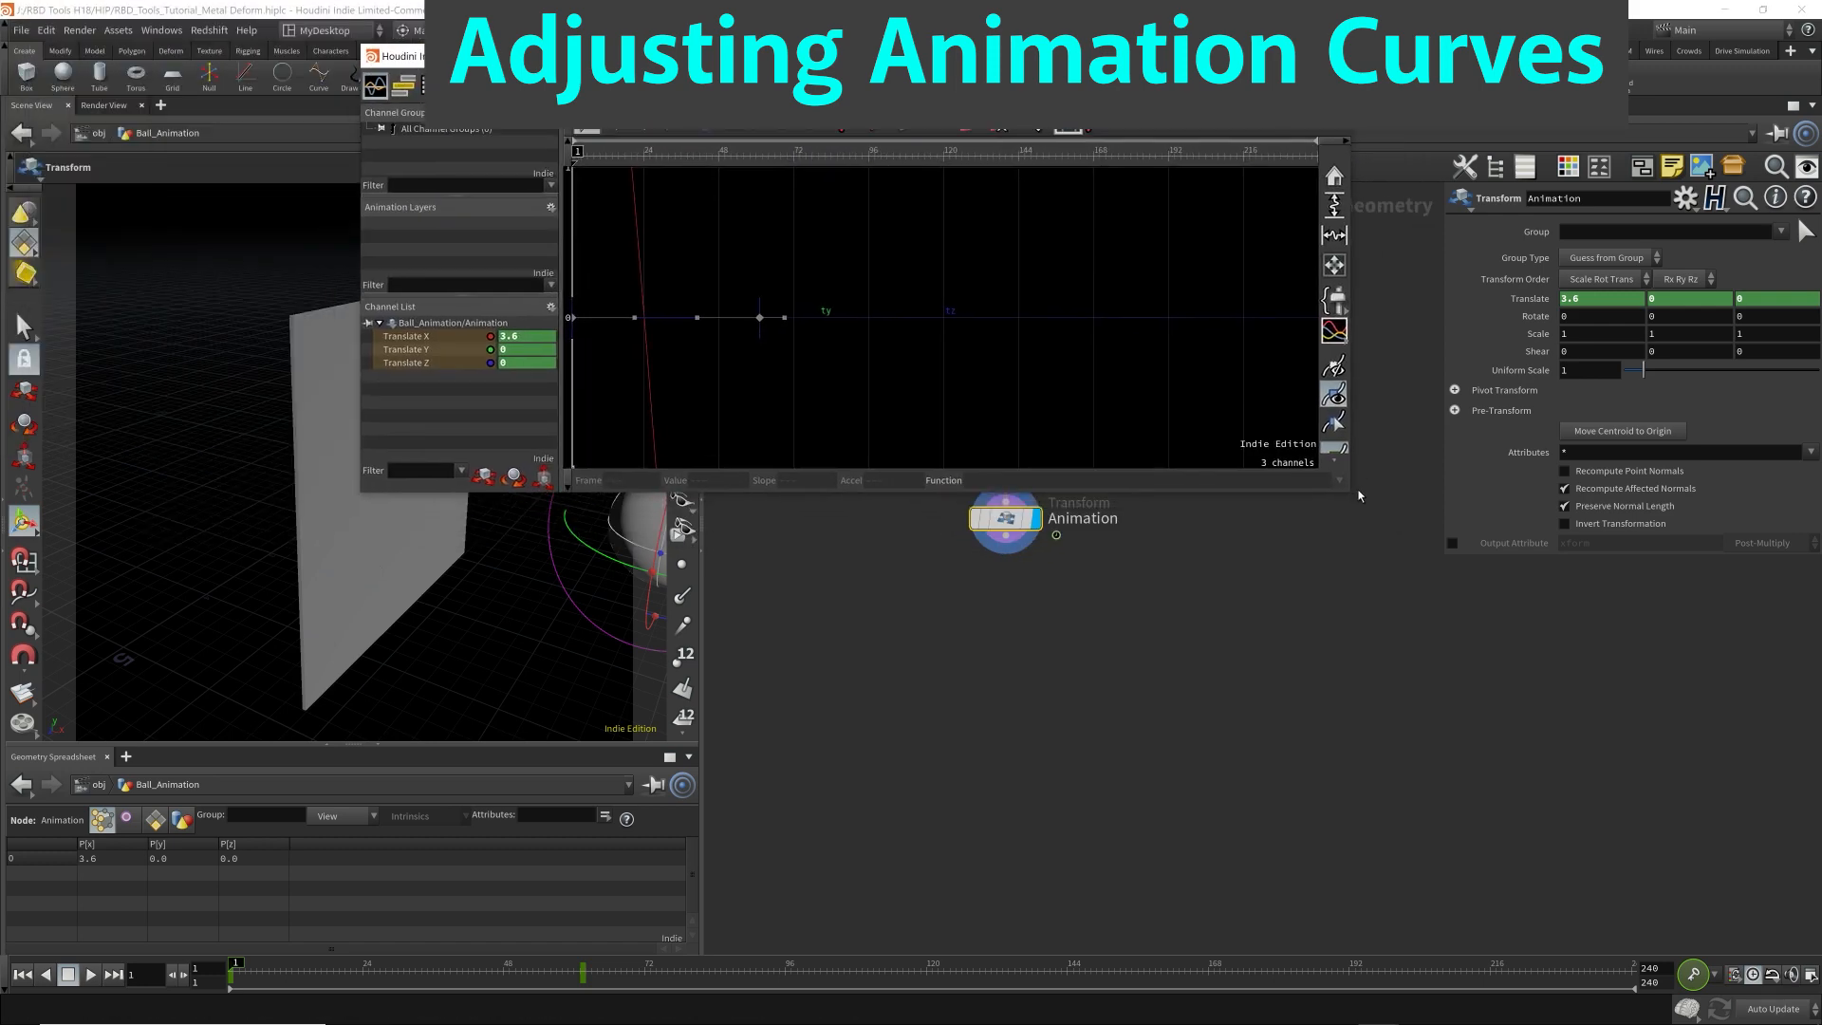
drag(1352, 495, 1539, 865)
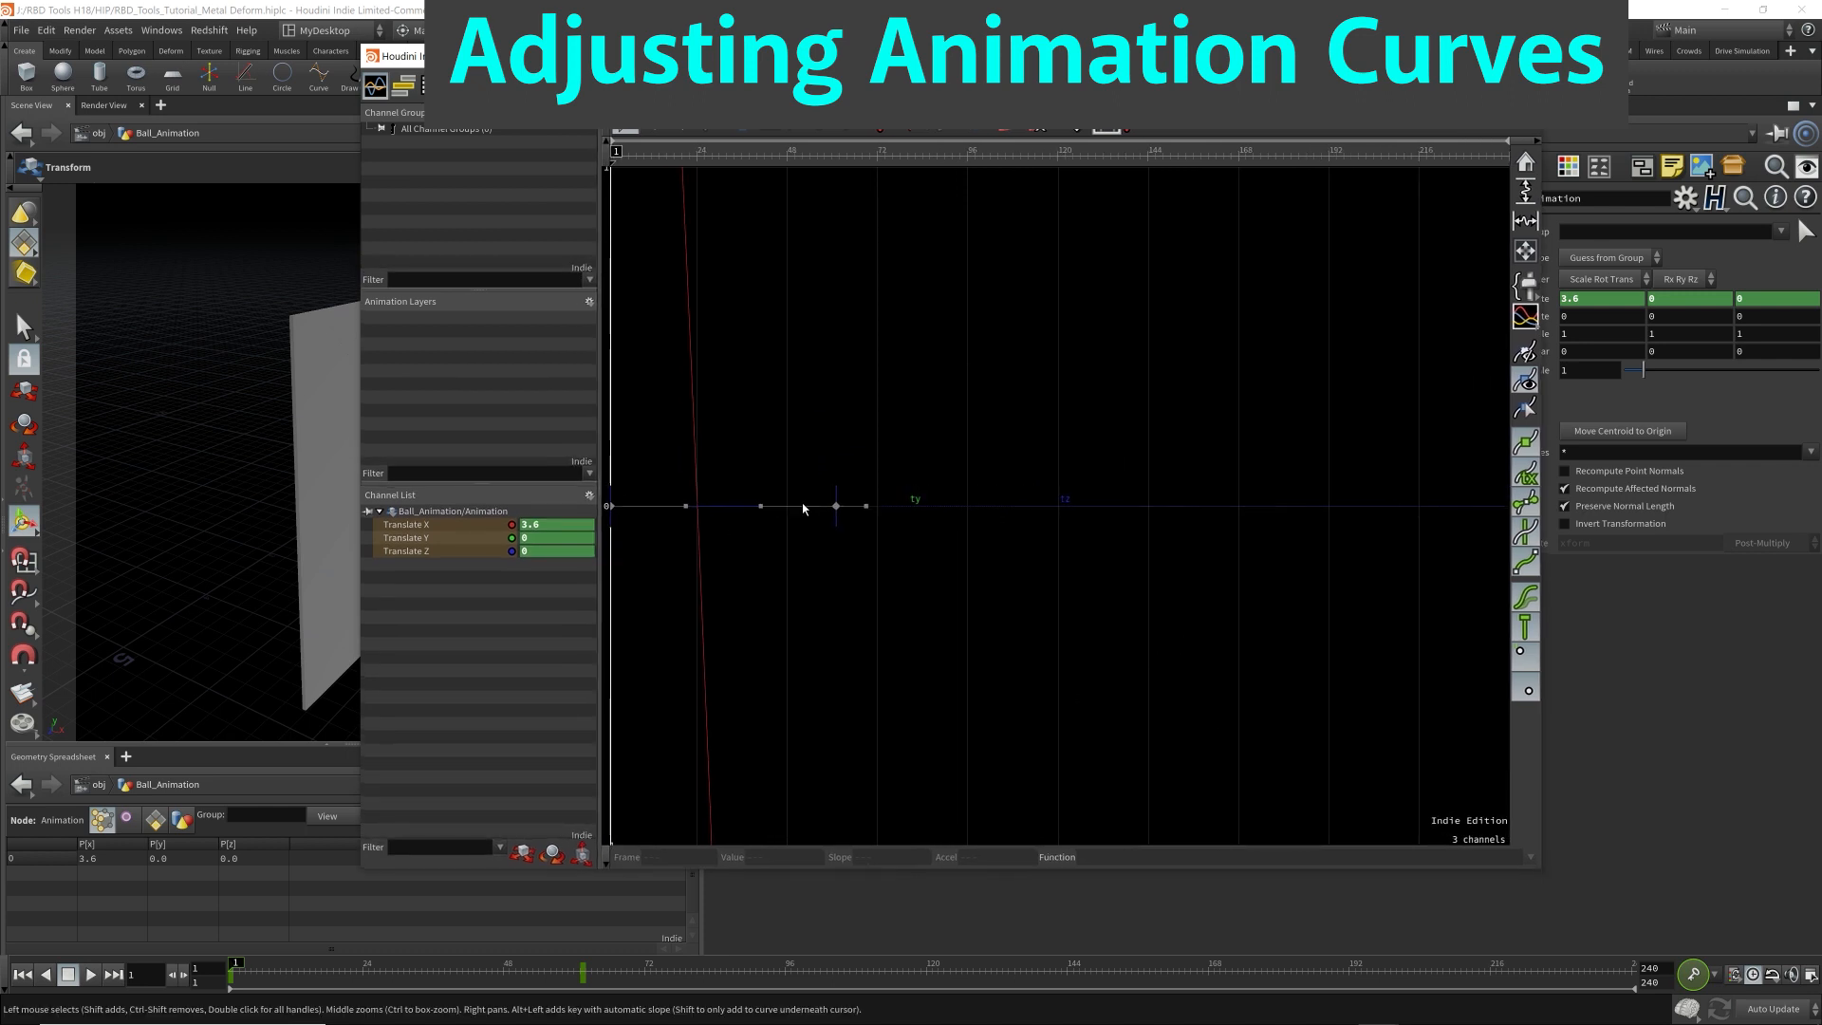
key(f)
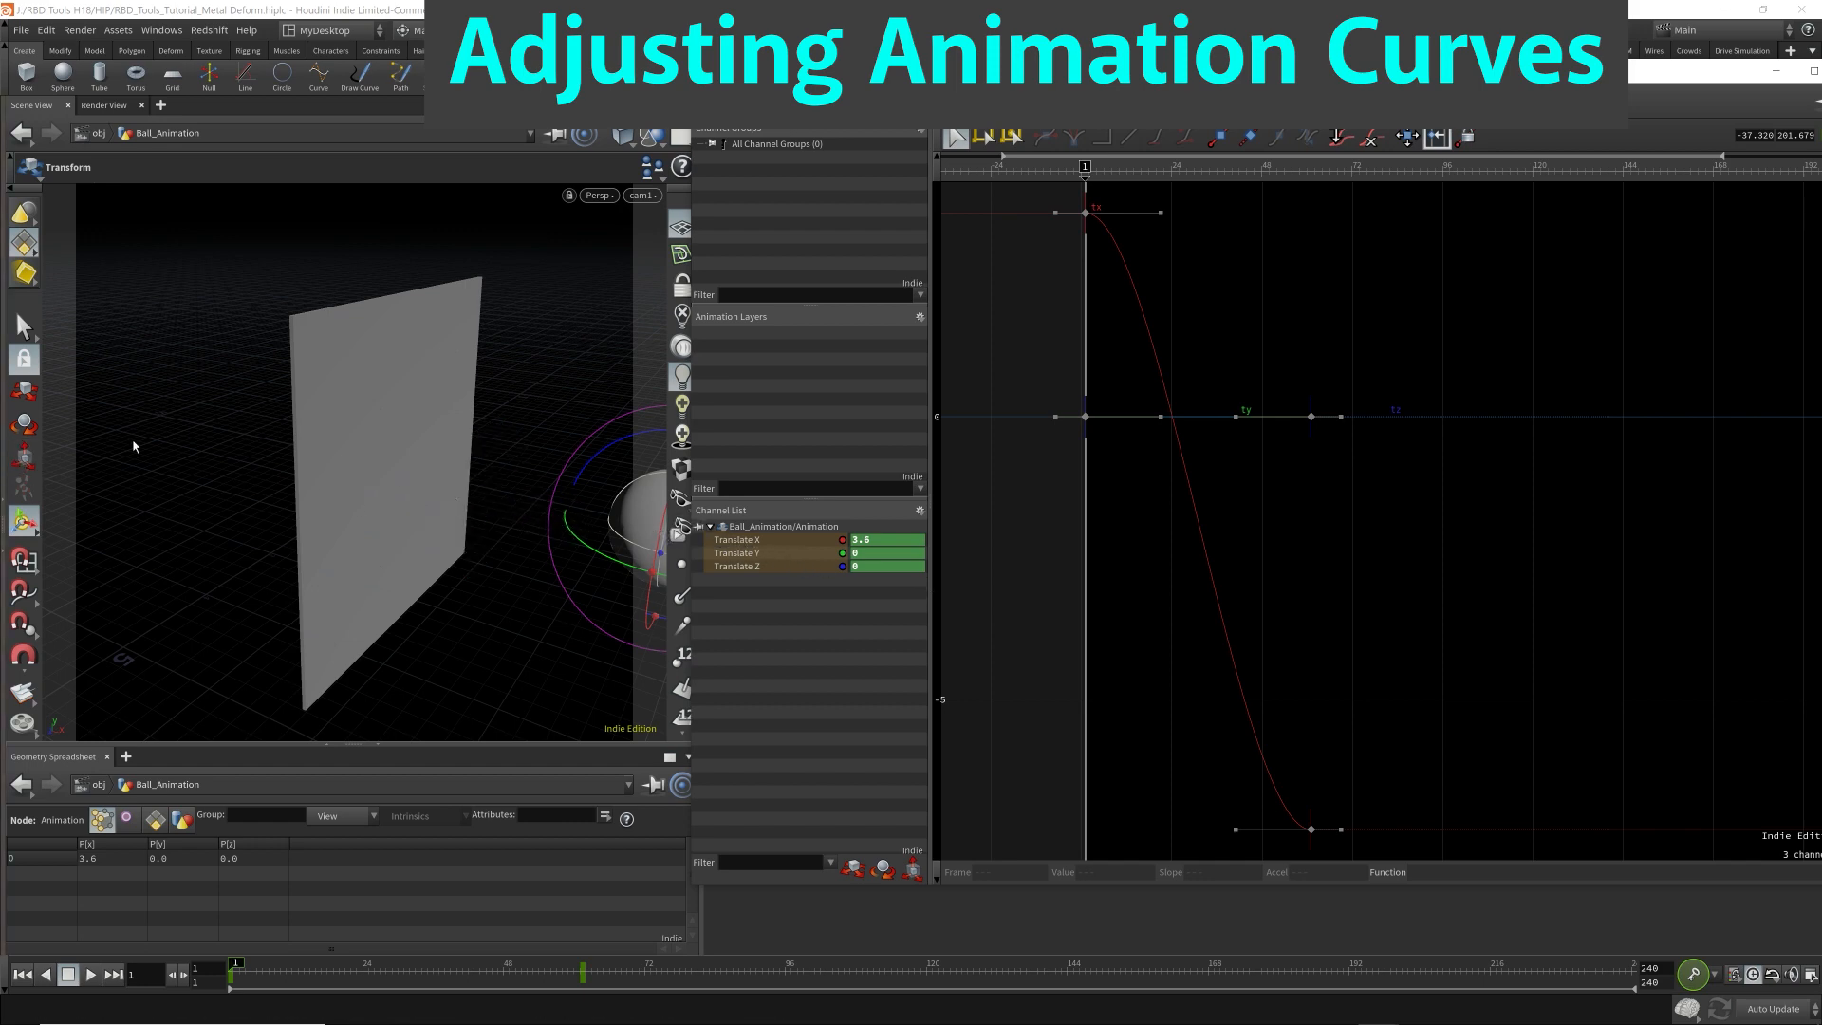
Reshape the Translate X curve, lengthening the first key's outgoing handle to a slope of about -0.67 and the last key's incoming handle nearly flat.
drag(1160, 212, 1285, 209)
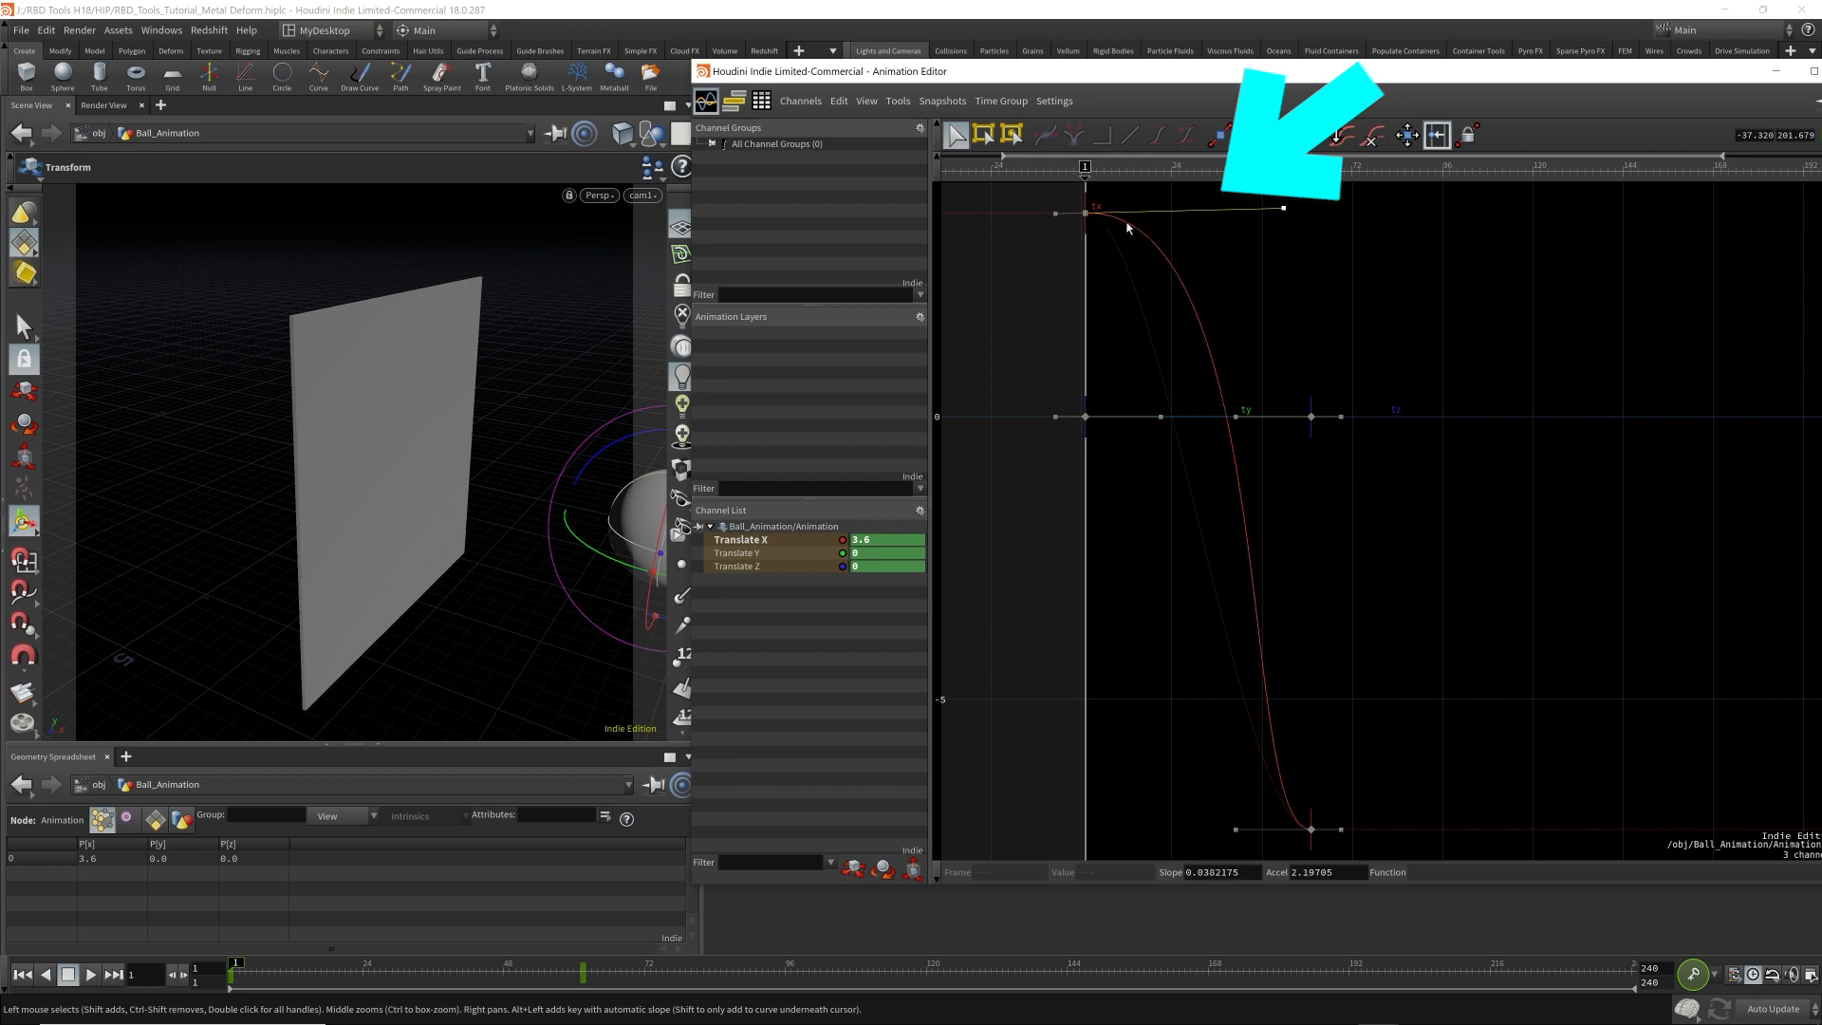
click(450, 975)
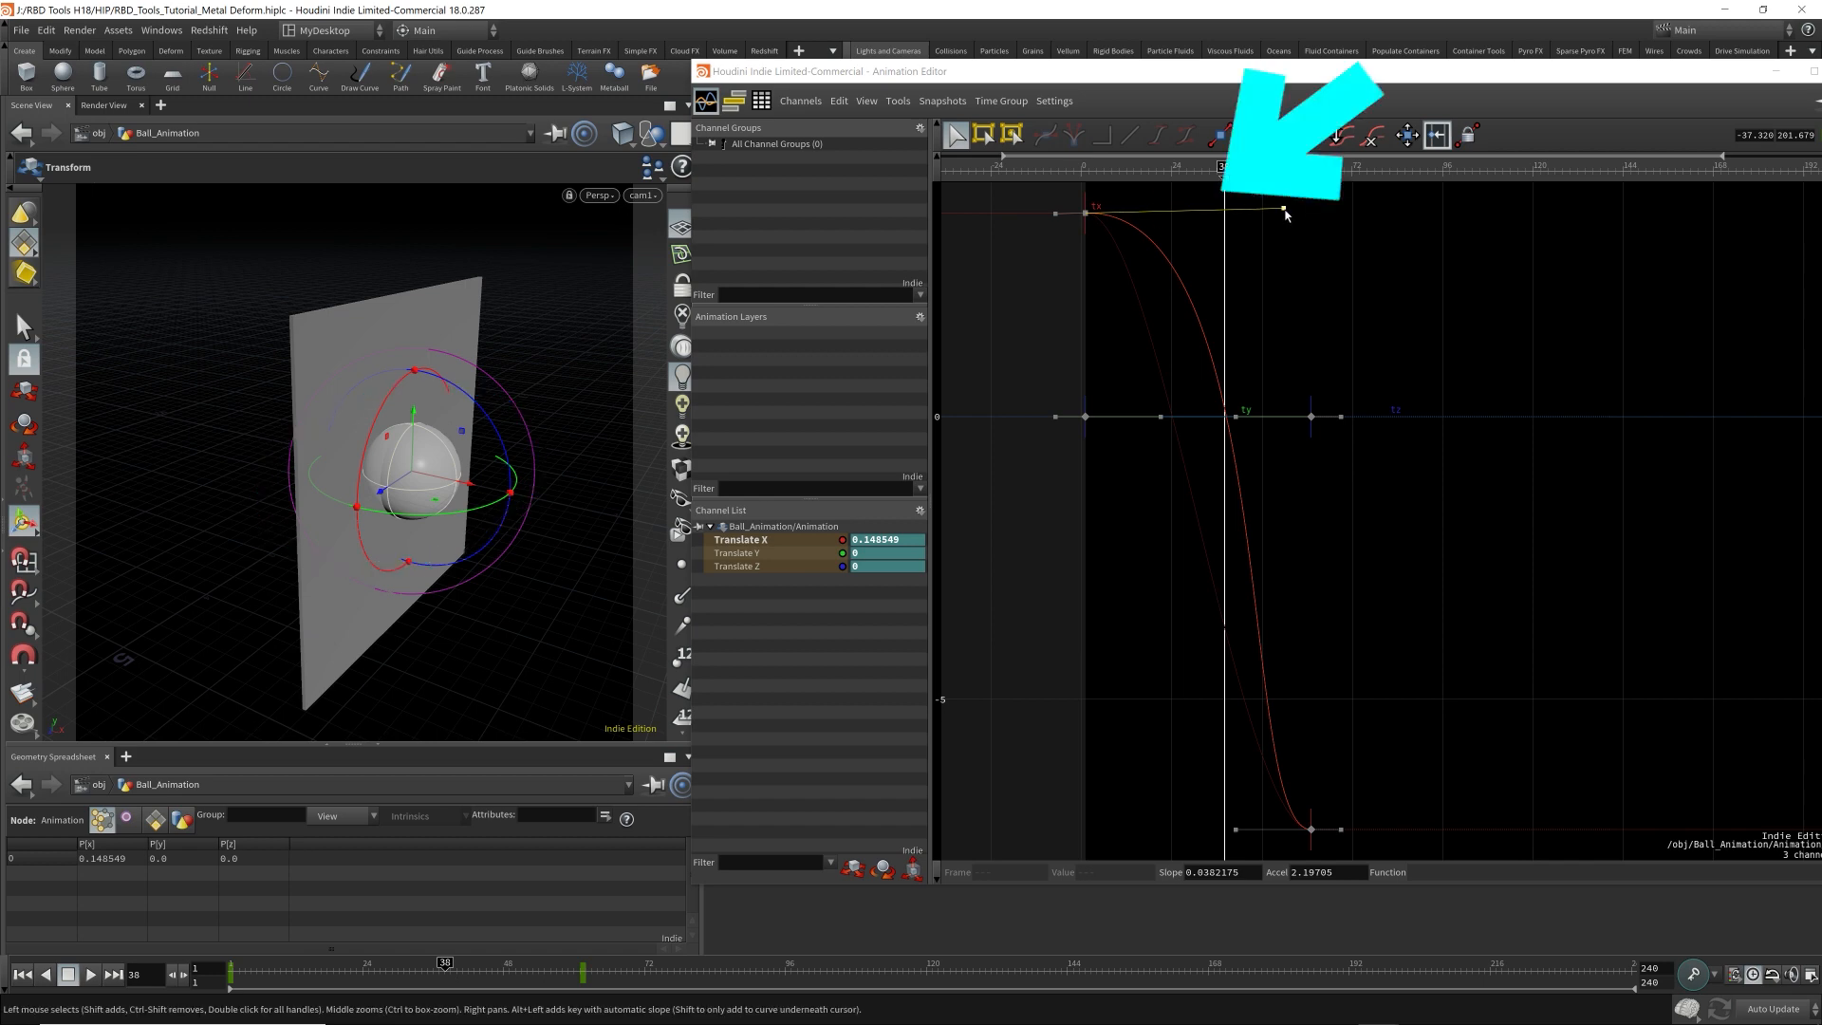
drag(1281, 210, 1240, 267)
mouse_move(1224, 169)
mouse_down()
mouse_move(1124, 169)
mouse_move(1231, 169)
mouse_move(1134, 178)
mouse_move(1200, 178)
mouse_up()
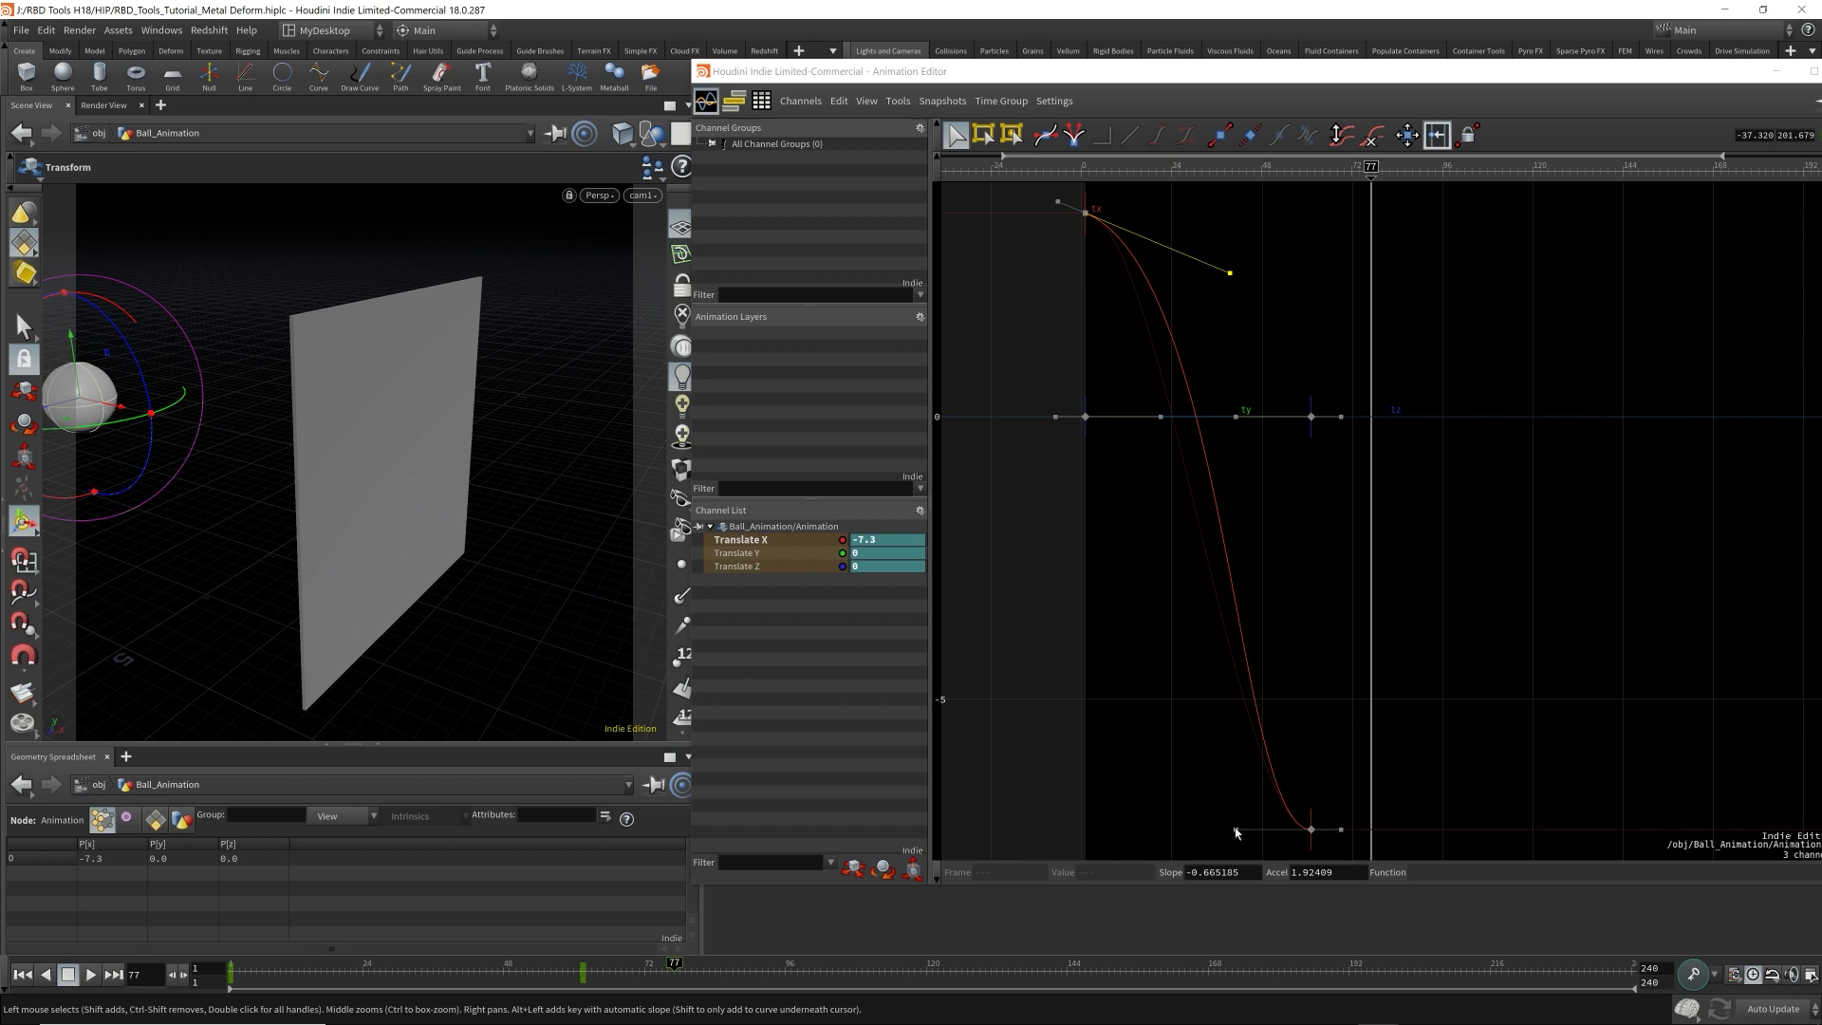
drag(1236, 831, 1180, 828)
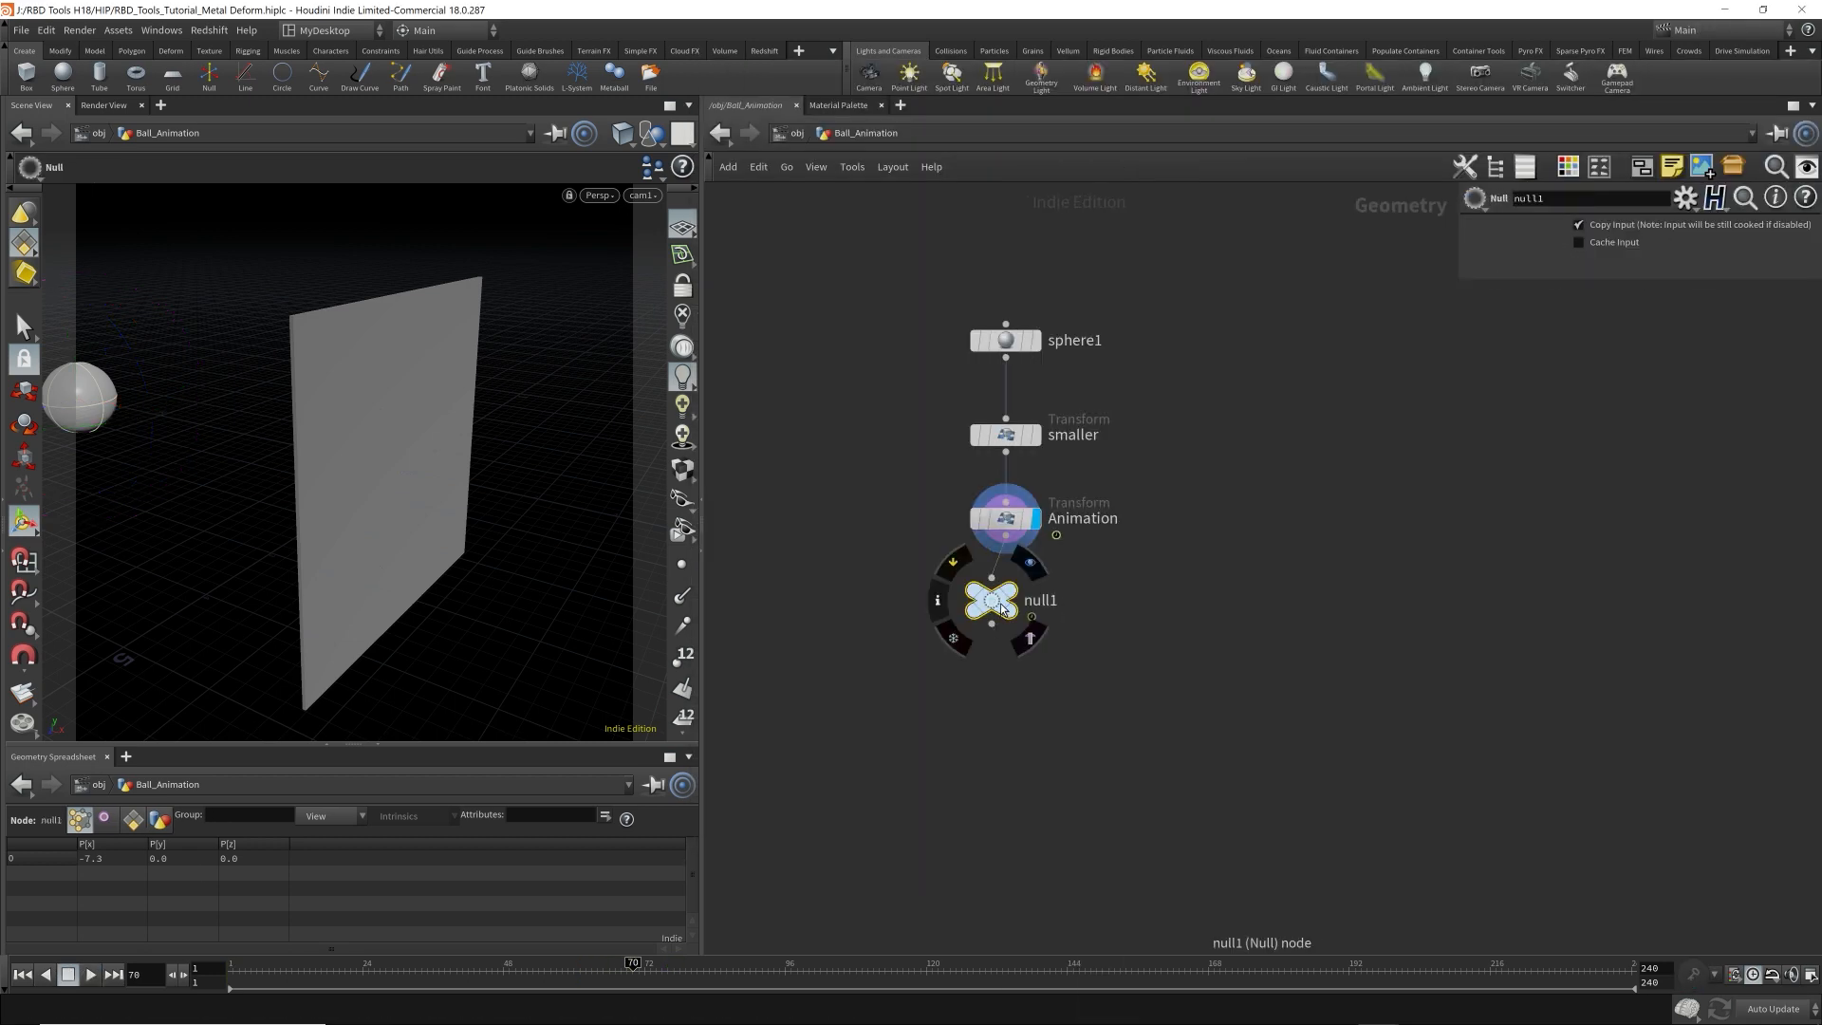
Append a displayed null named OUT_Render below the Animation node and save the scene.
drag(1006, 535, 1006, 578)
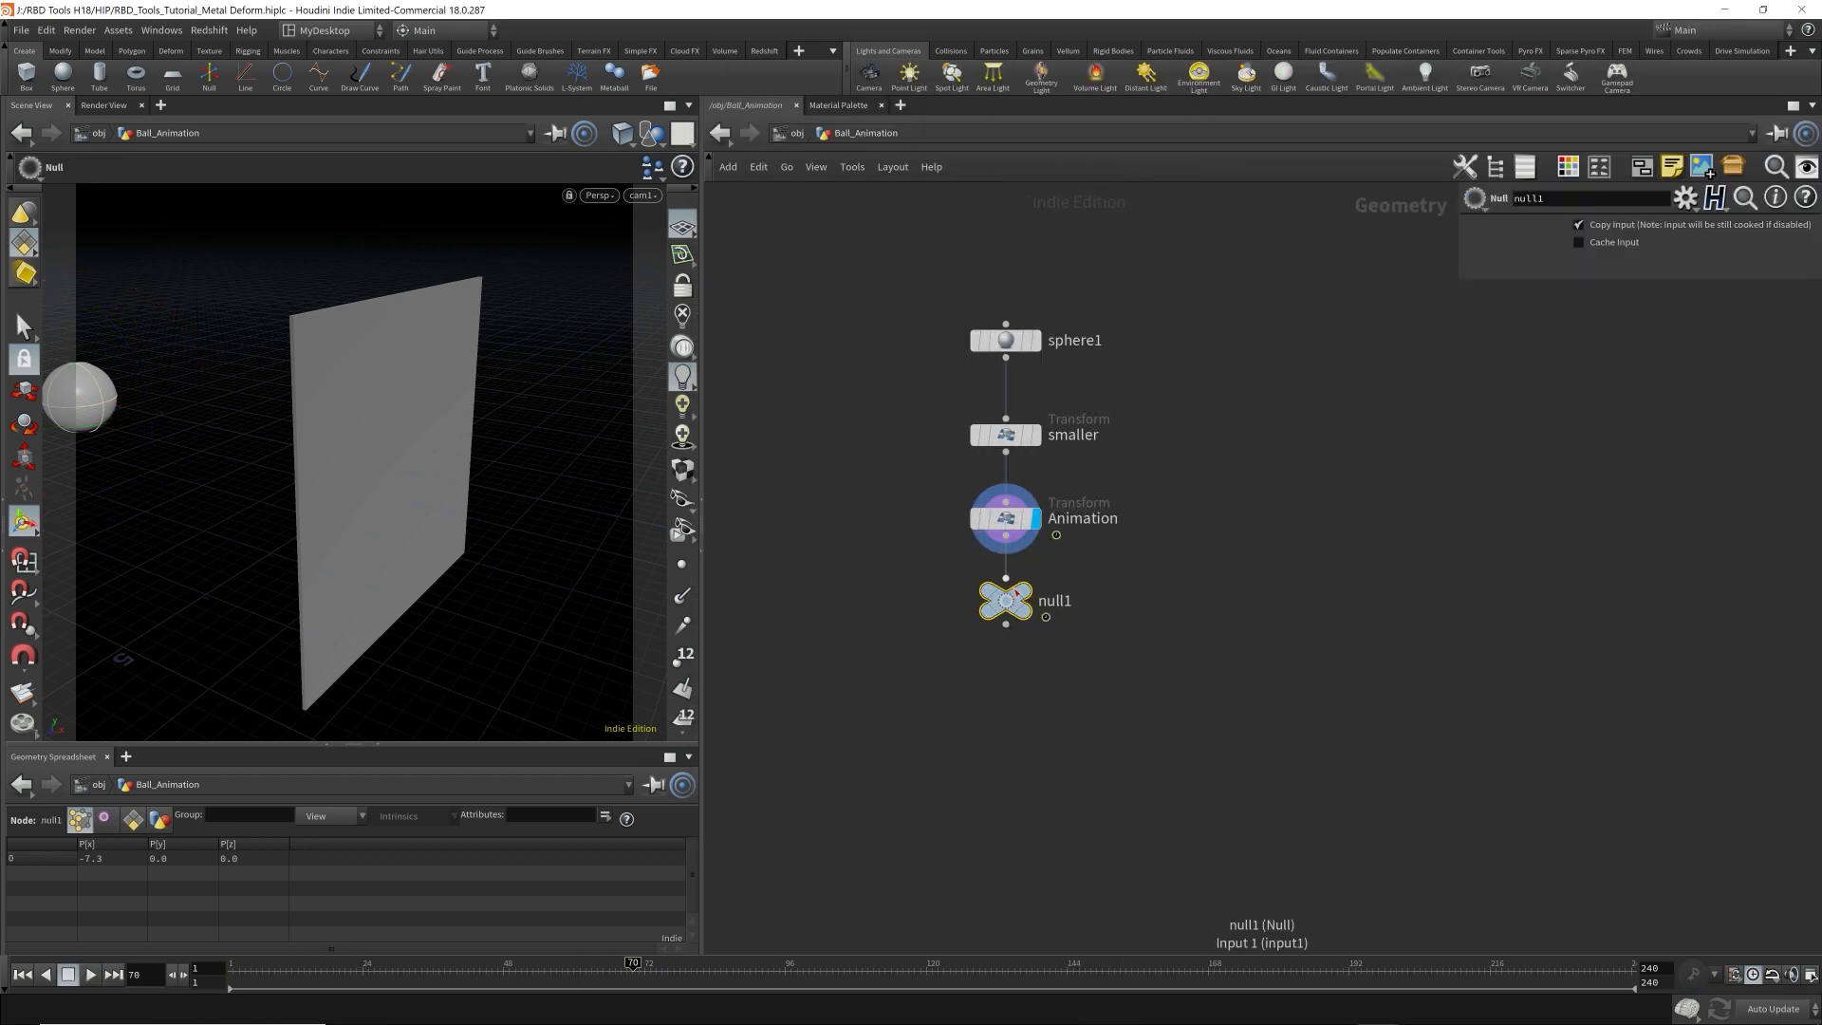
click(1023, 589)
double_click(1055, 601)
text(OUT_Render)
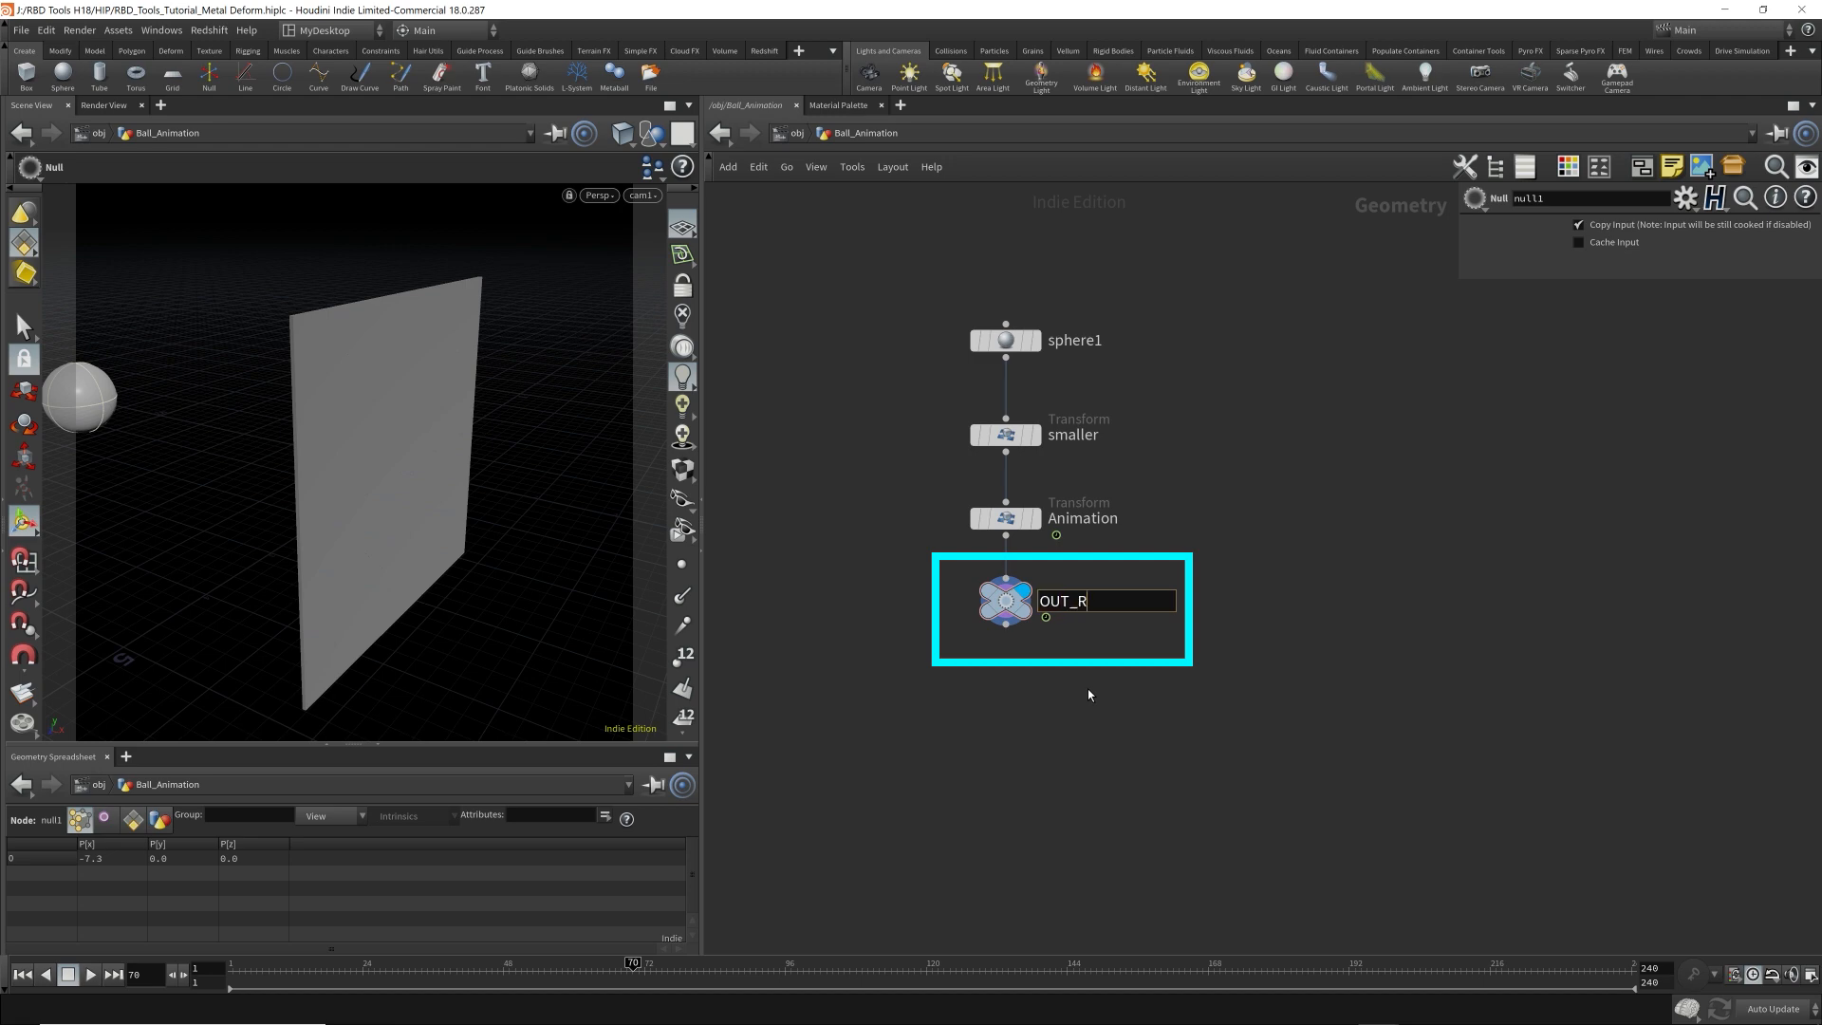
key(Return)
key(ctrl+s)
In Metal_Deform, move the playhead to frame 24 and set rbdmaterialfracture1's Material Type to Glass.
click(797, 134)
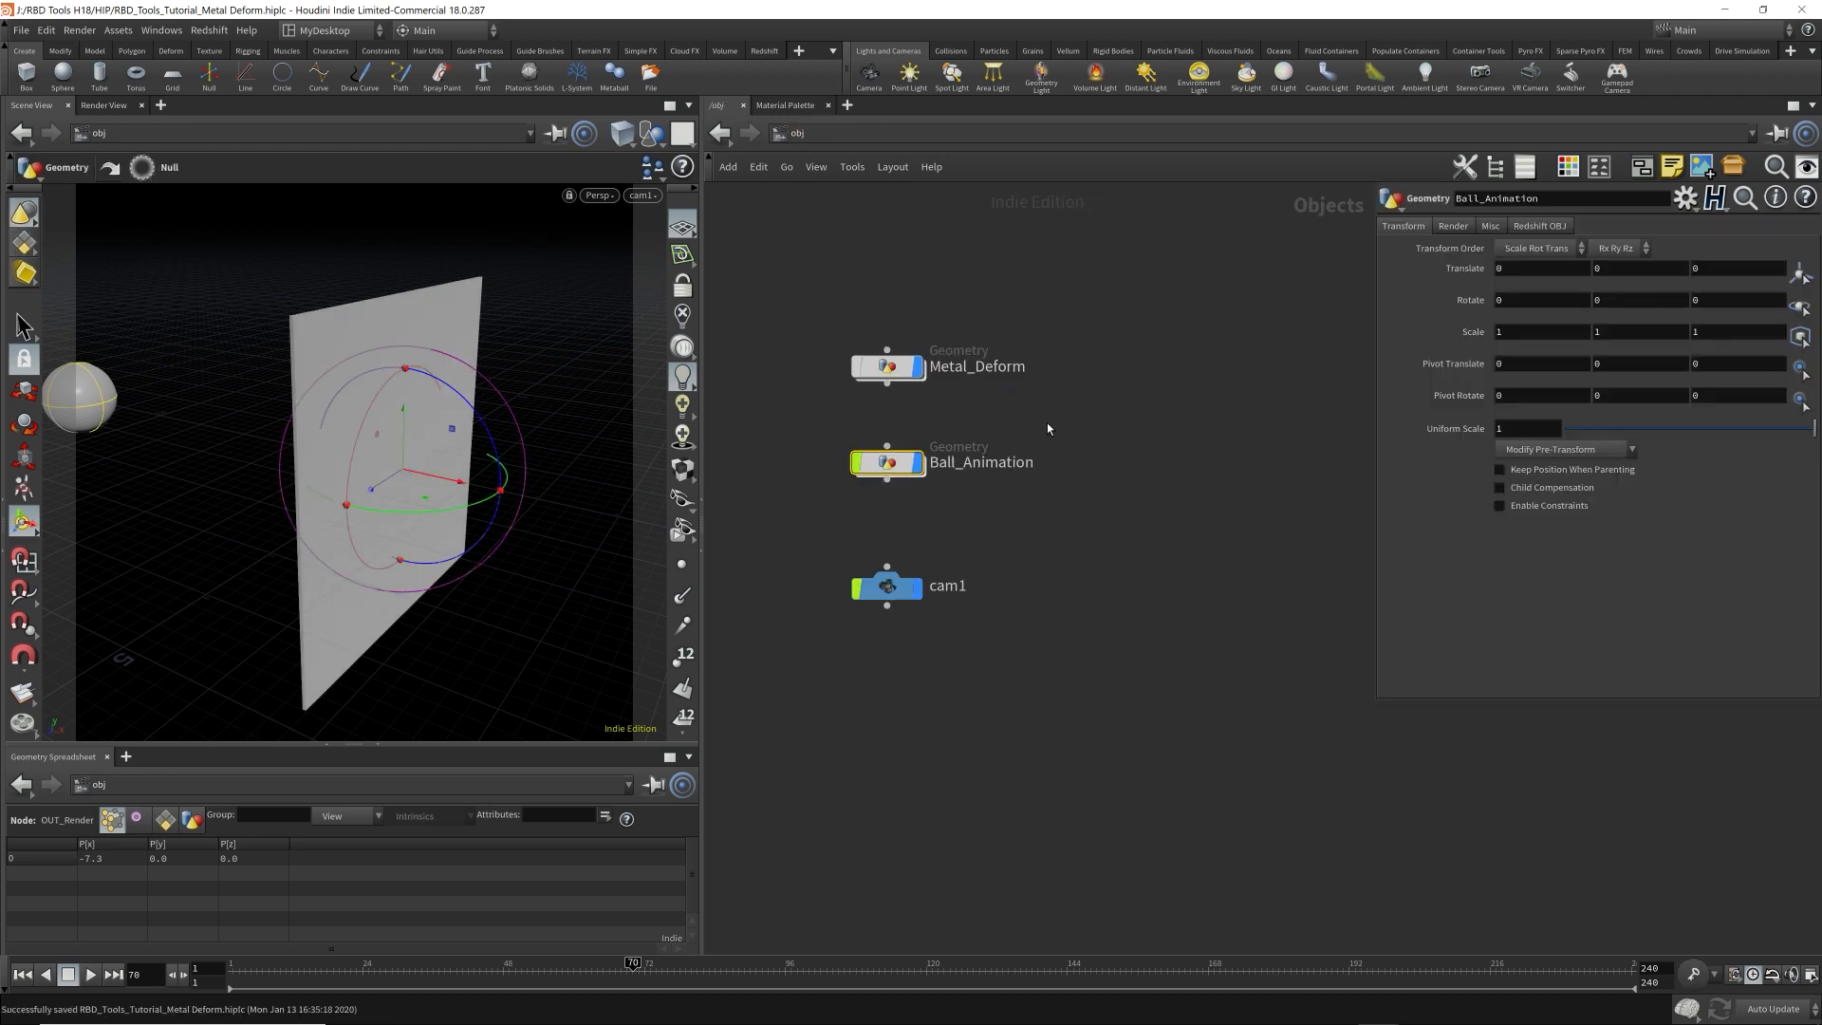
double_click(887, 366)
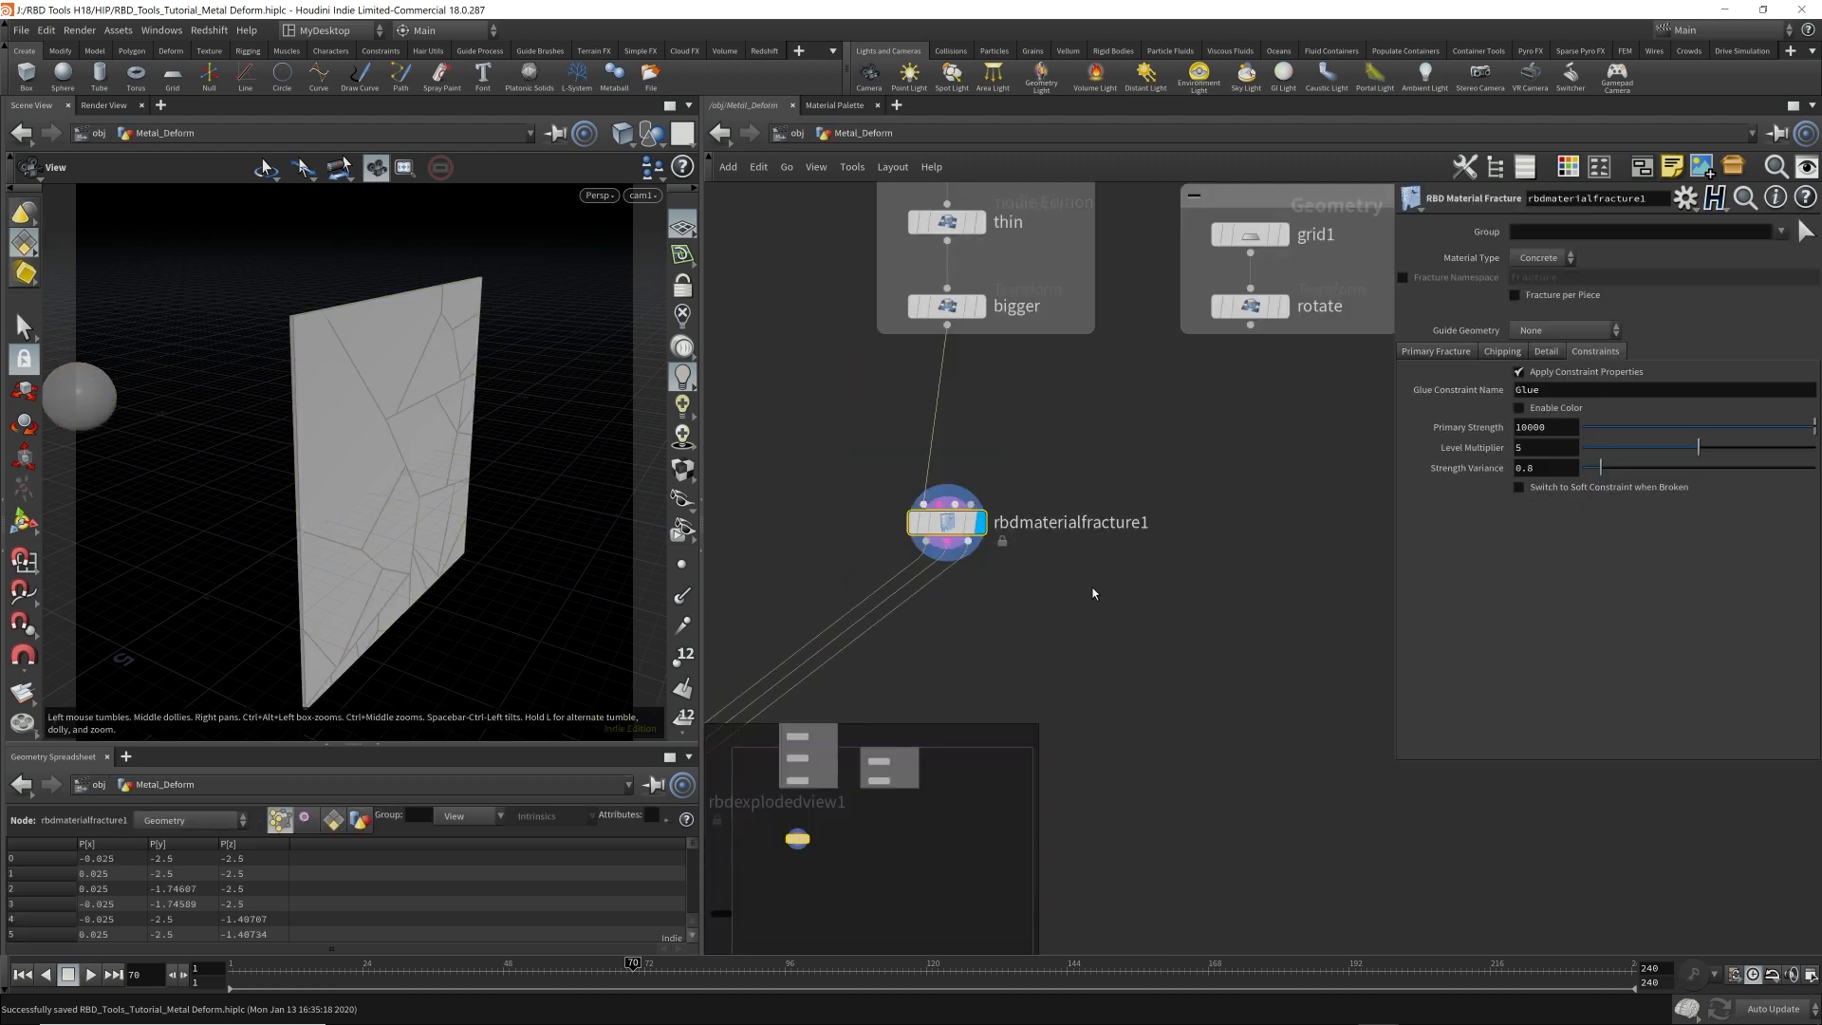
drag(632, 966, 366, 977)
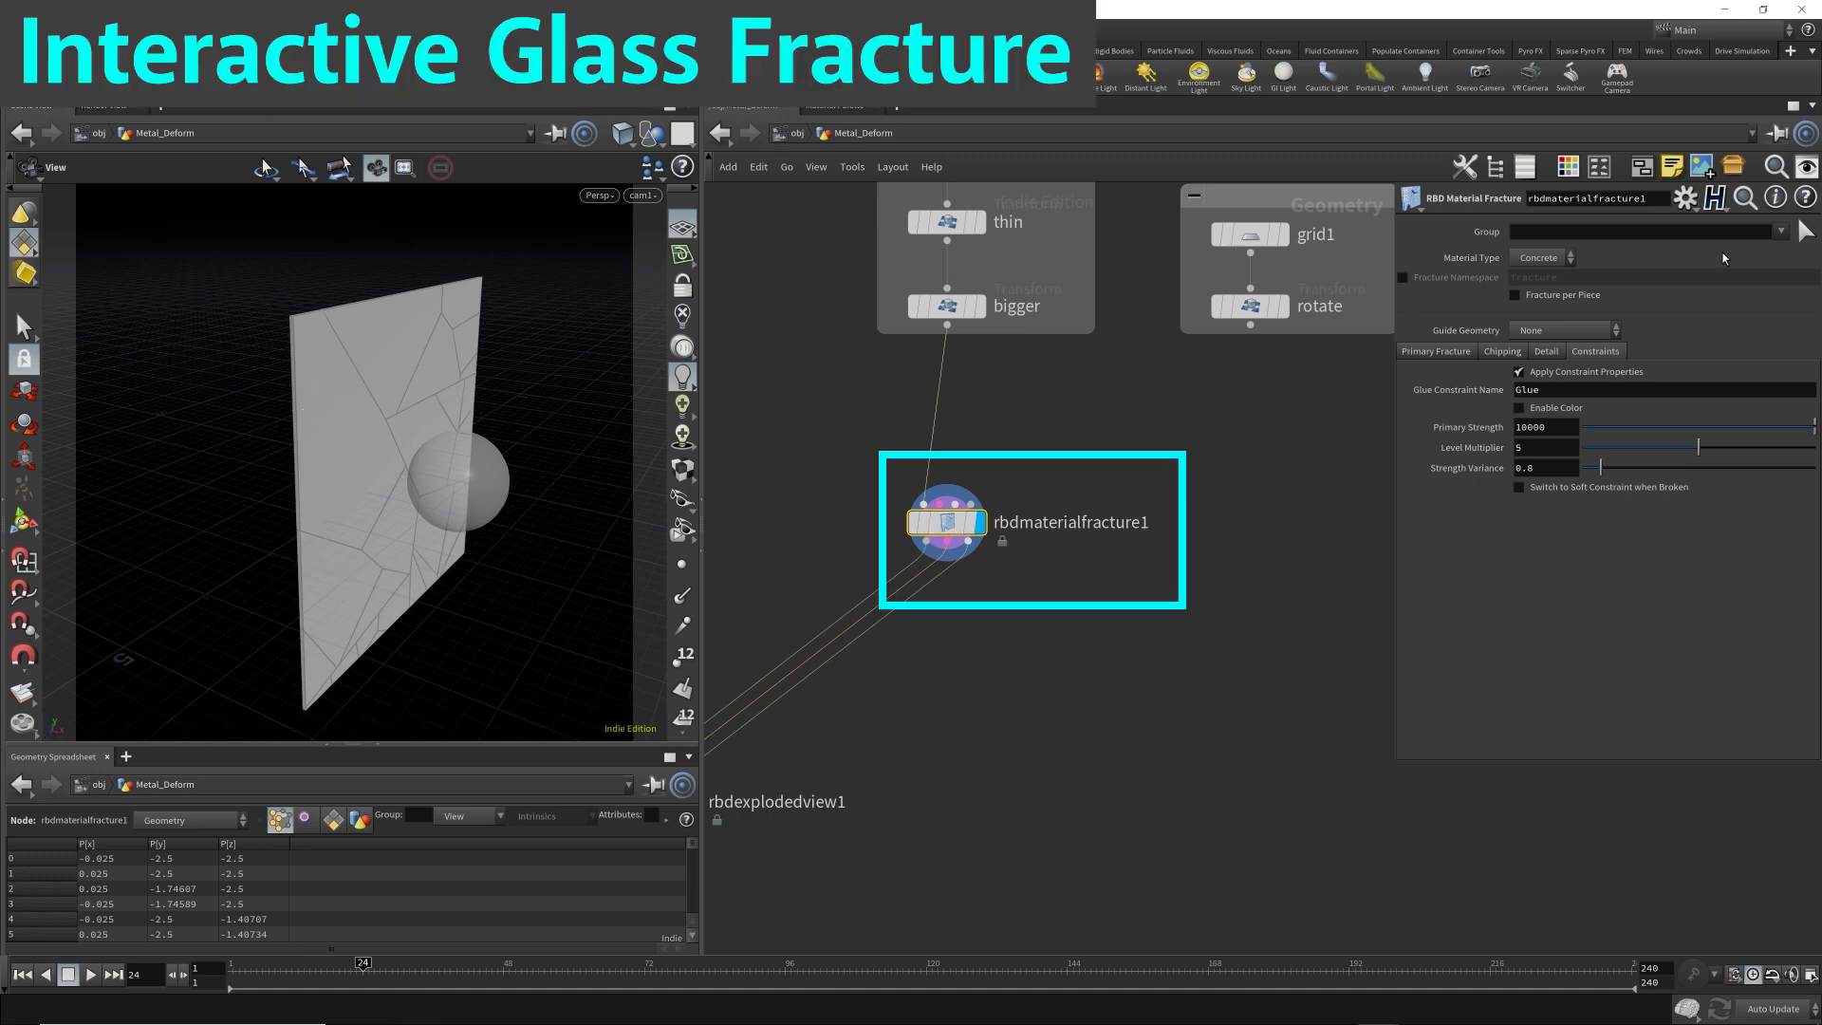
click(1538, 259)
click(1528, 293)
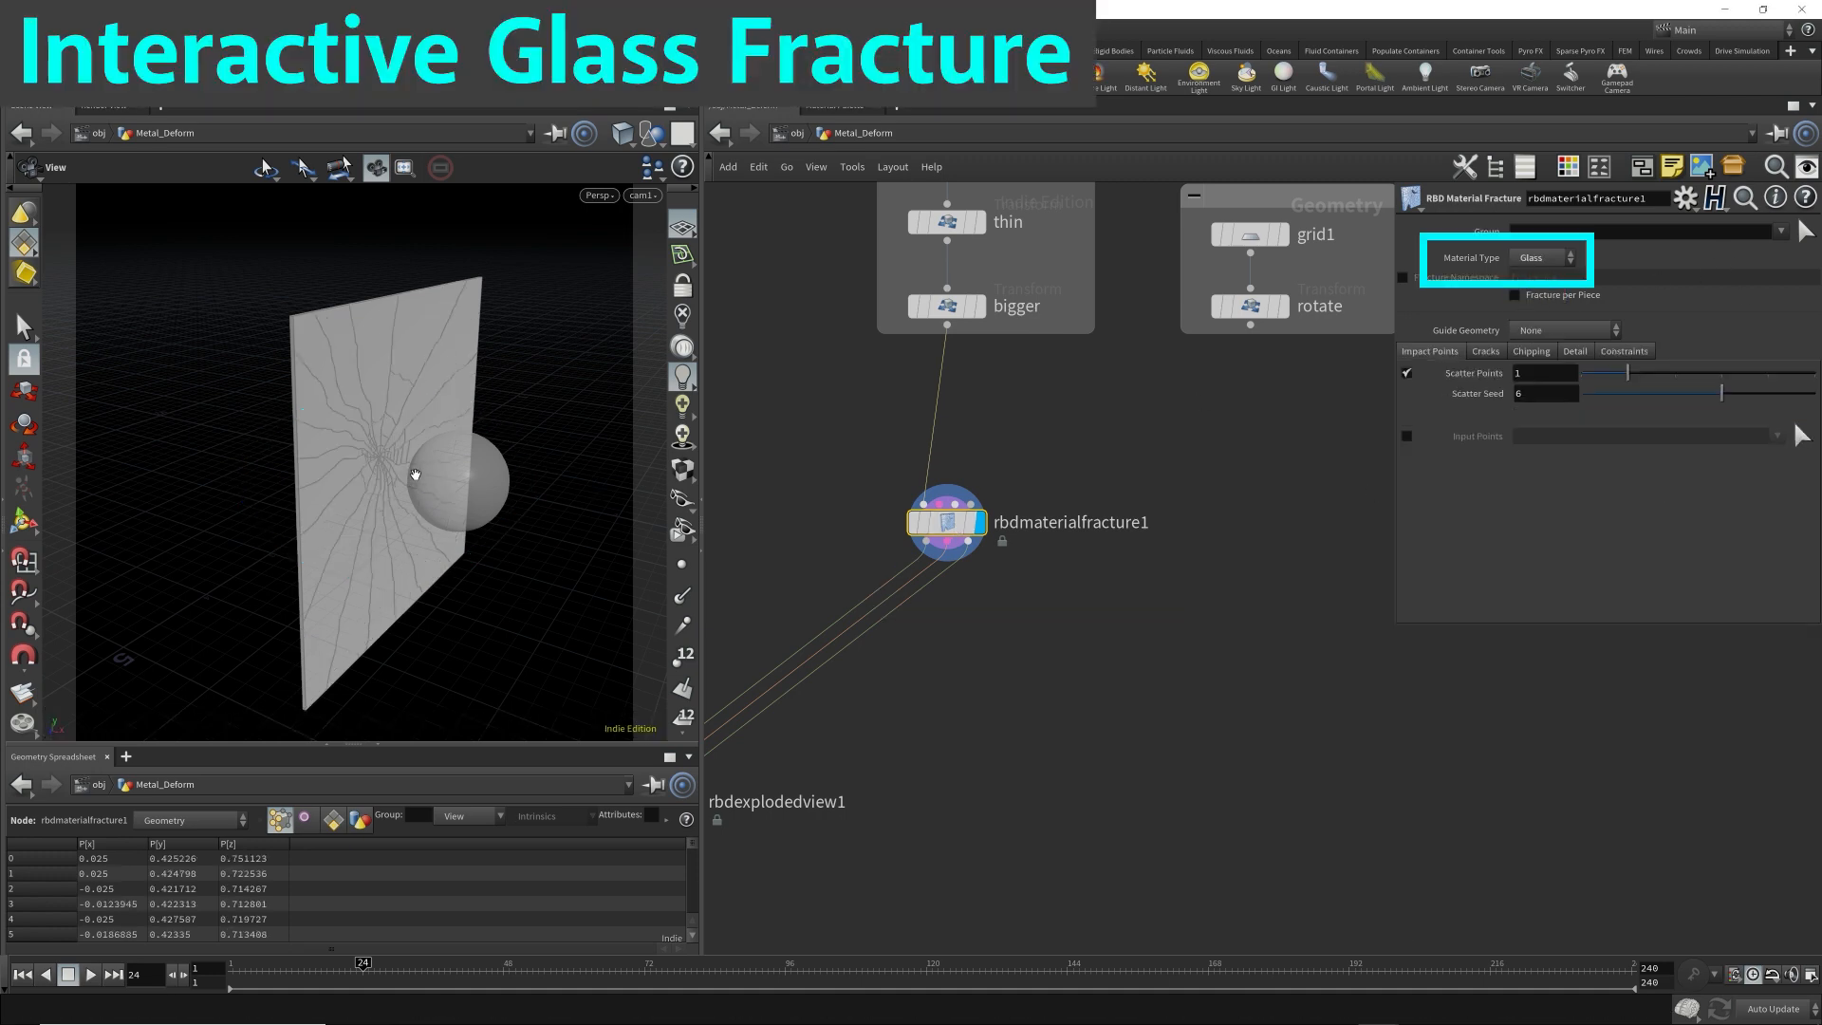
drag(415, 452, 403, 501)
scroll(424, 456, up, 6)
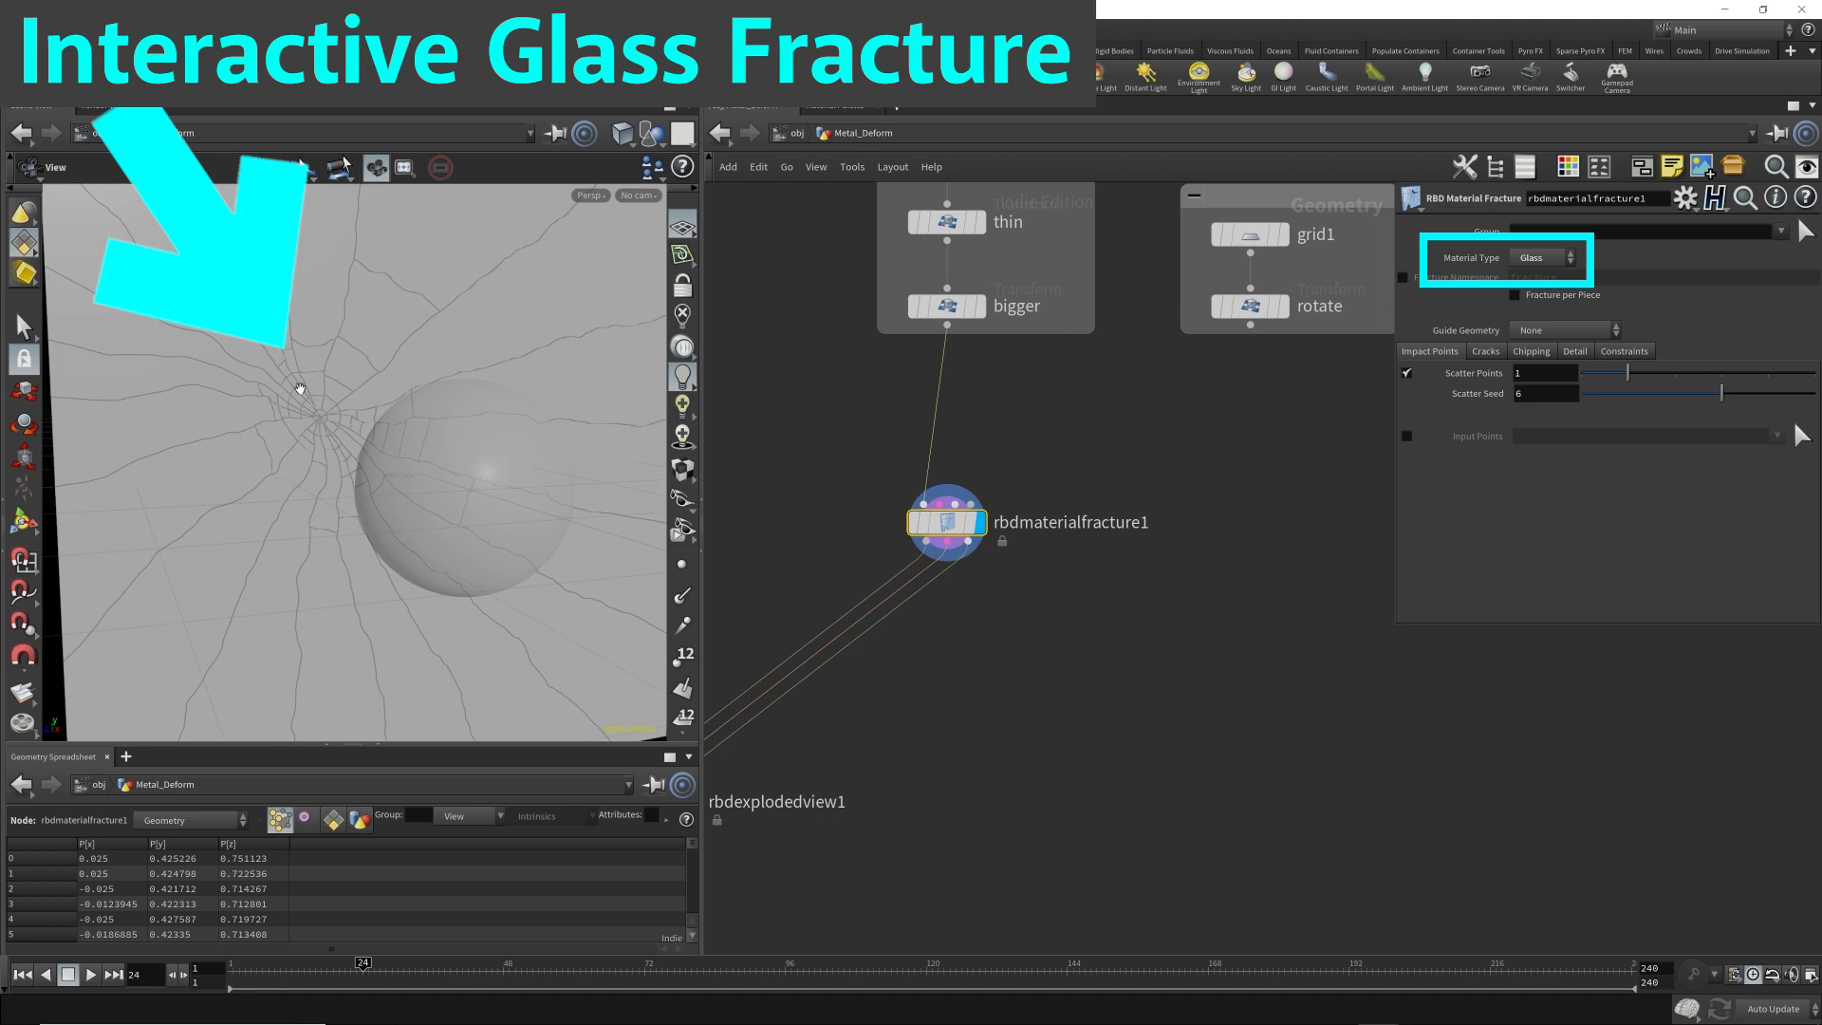
right_drag(502, 421, 313, 425)
drag(313, 425, 439, 443)
right_drag(439, 443, 466, 423)
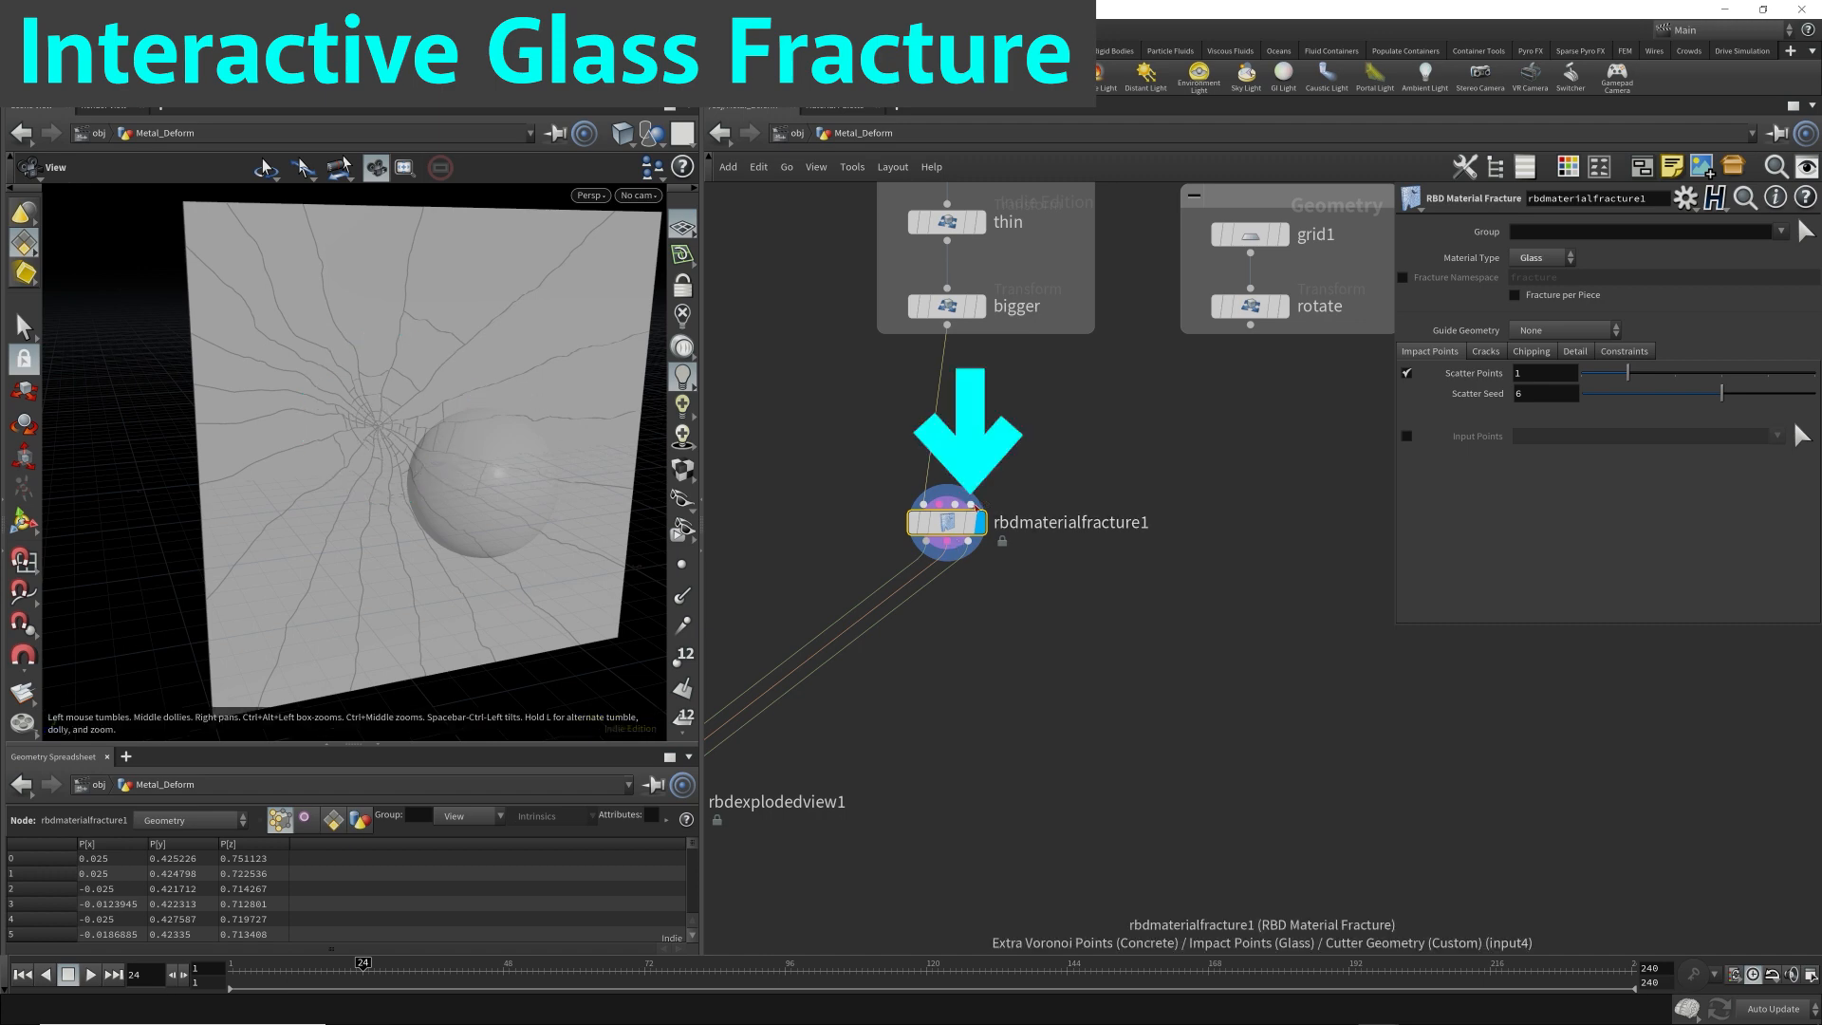
Place a displayed Add node near rbdmaterialfracture1 and template the fracture node to overlay its cracks.
click(970, 505)
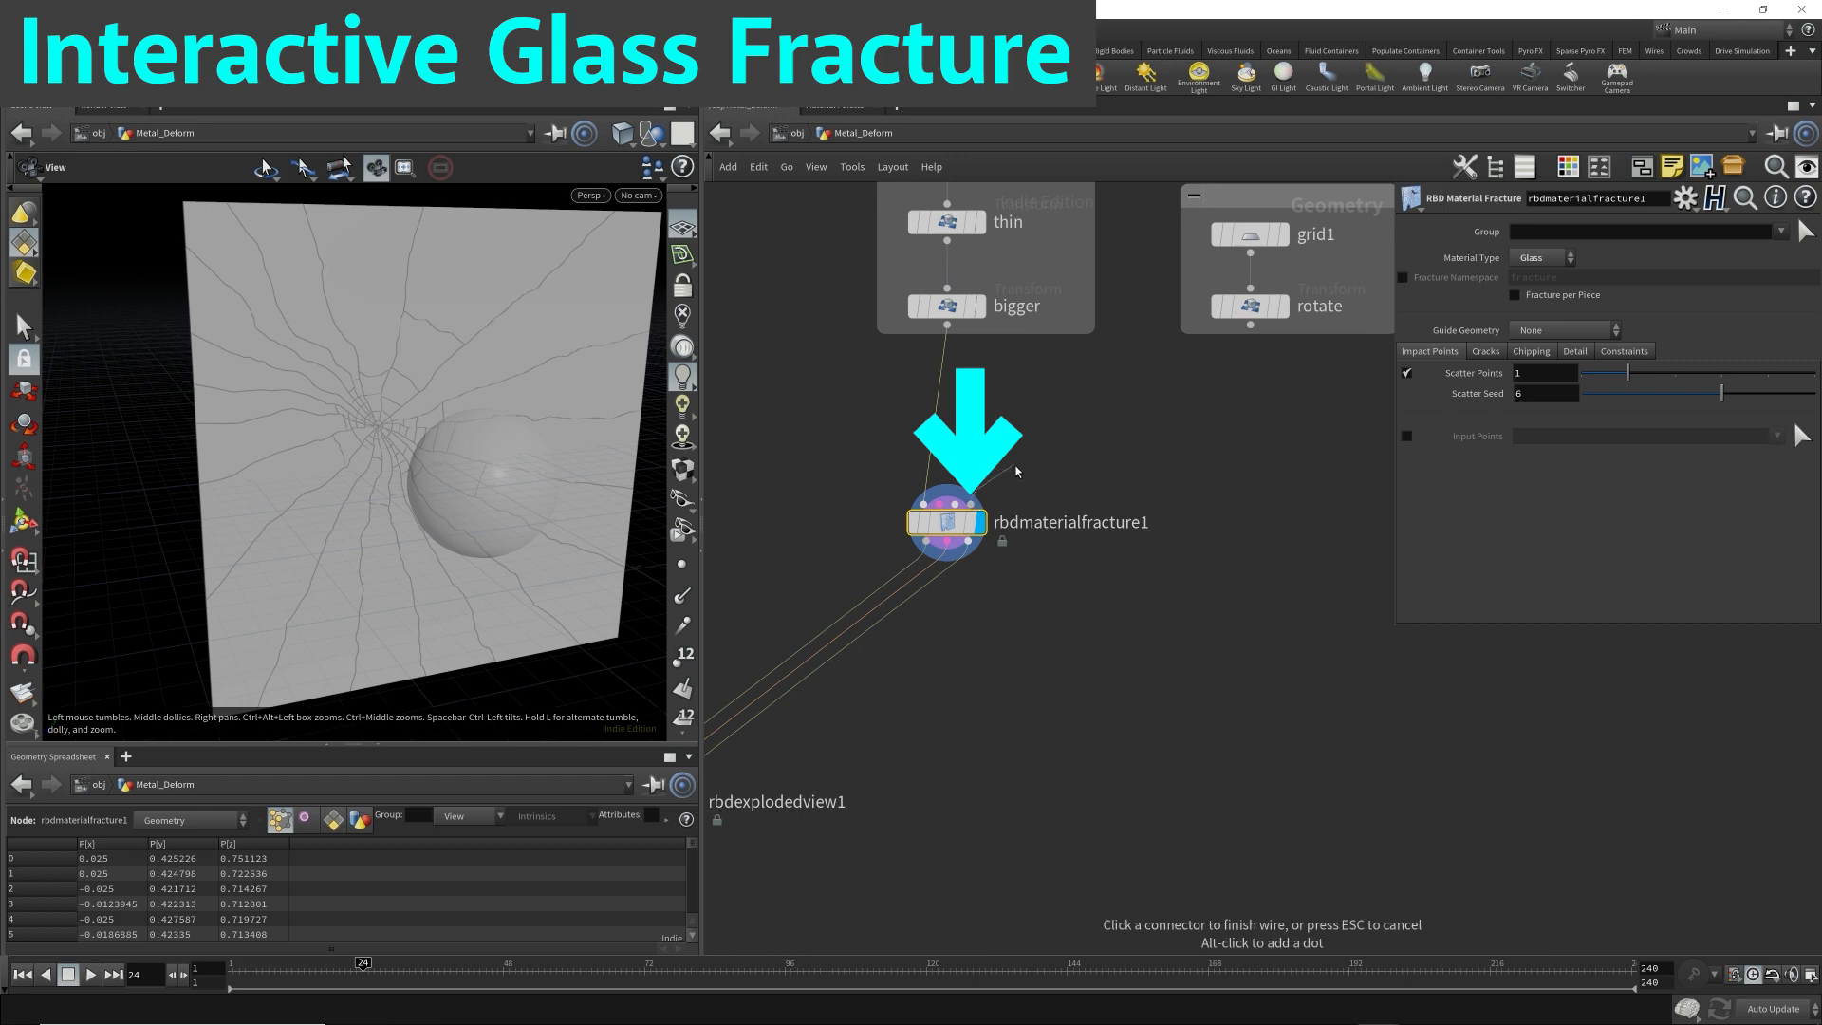
click(1112, 451)
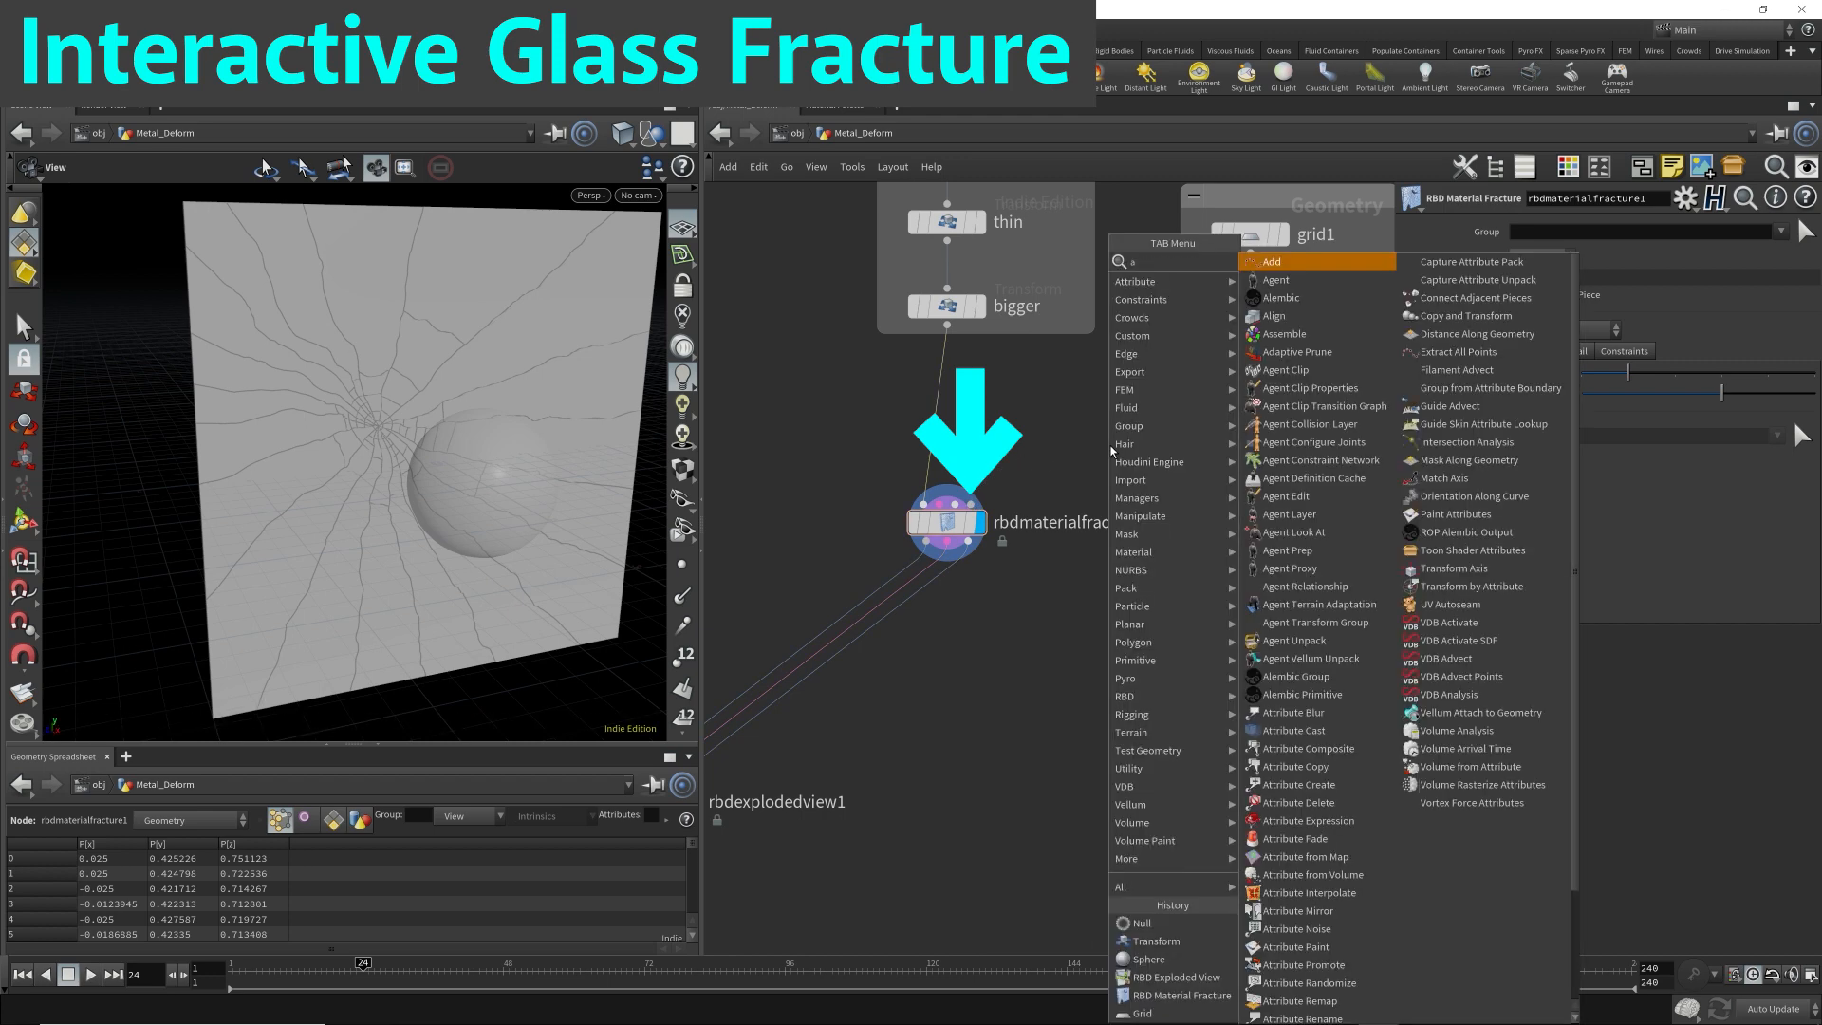
key(Return)
click(1119, 401)
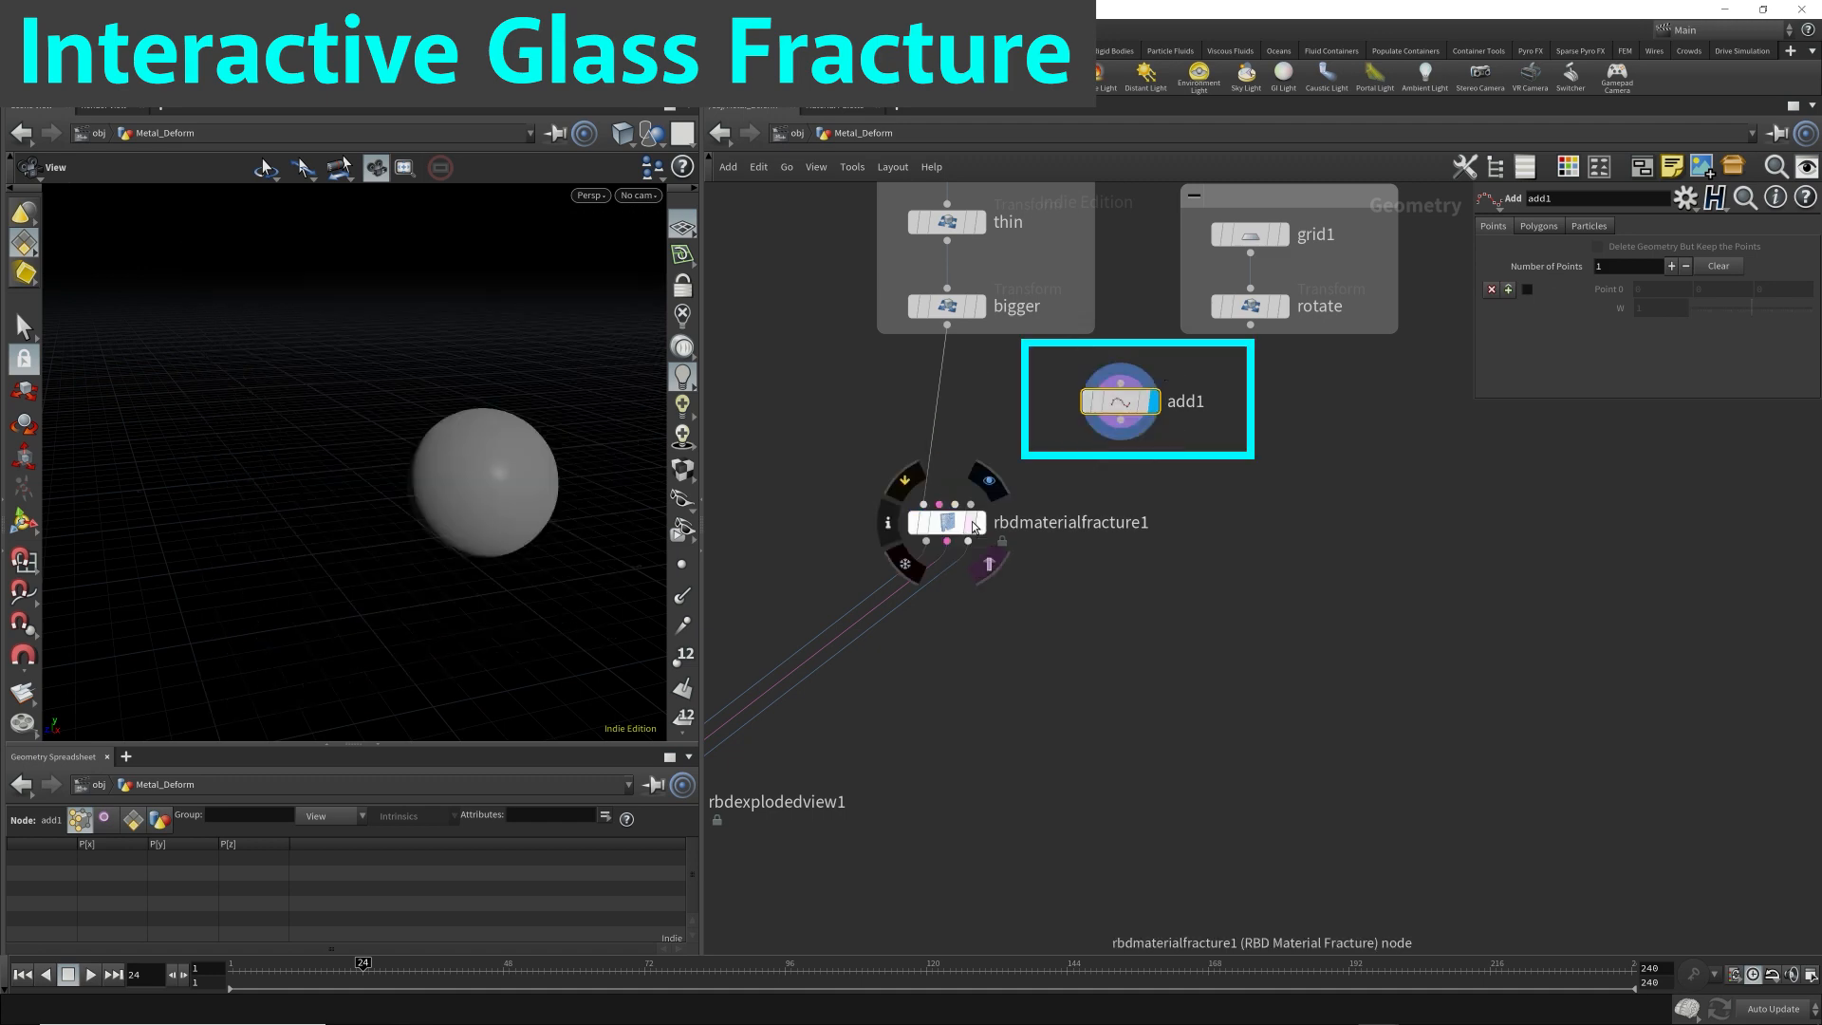
click(974, 527)
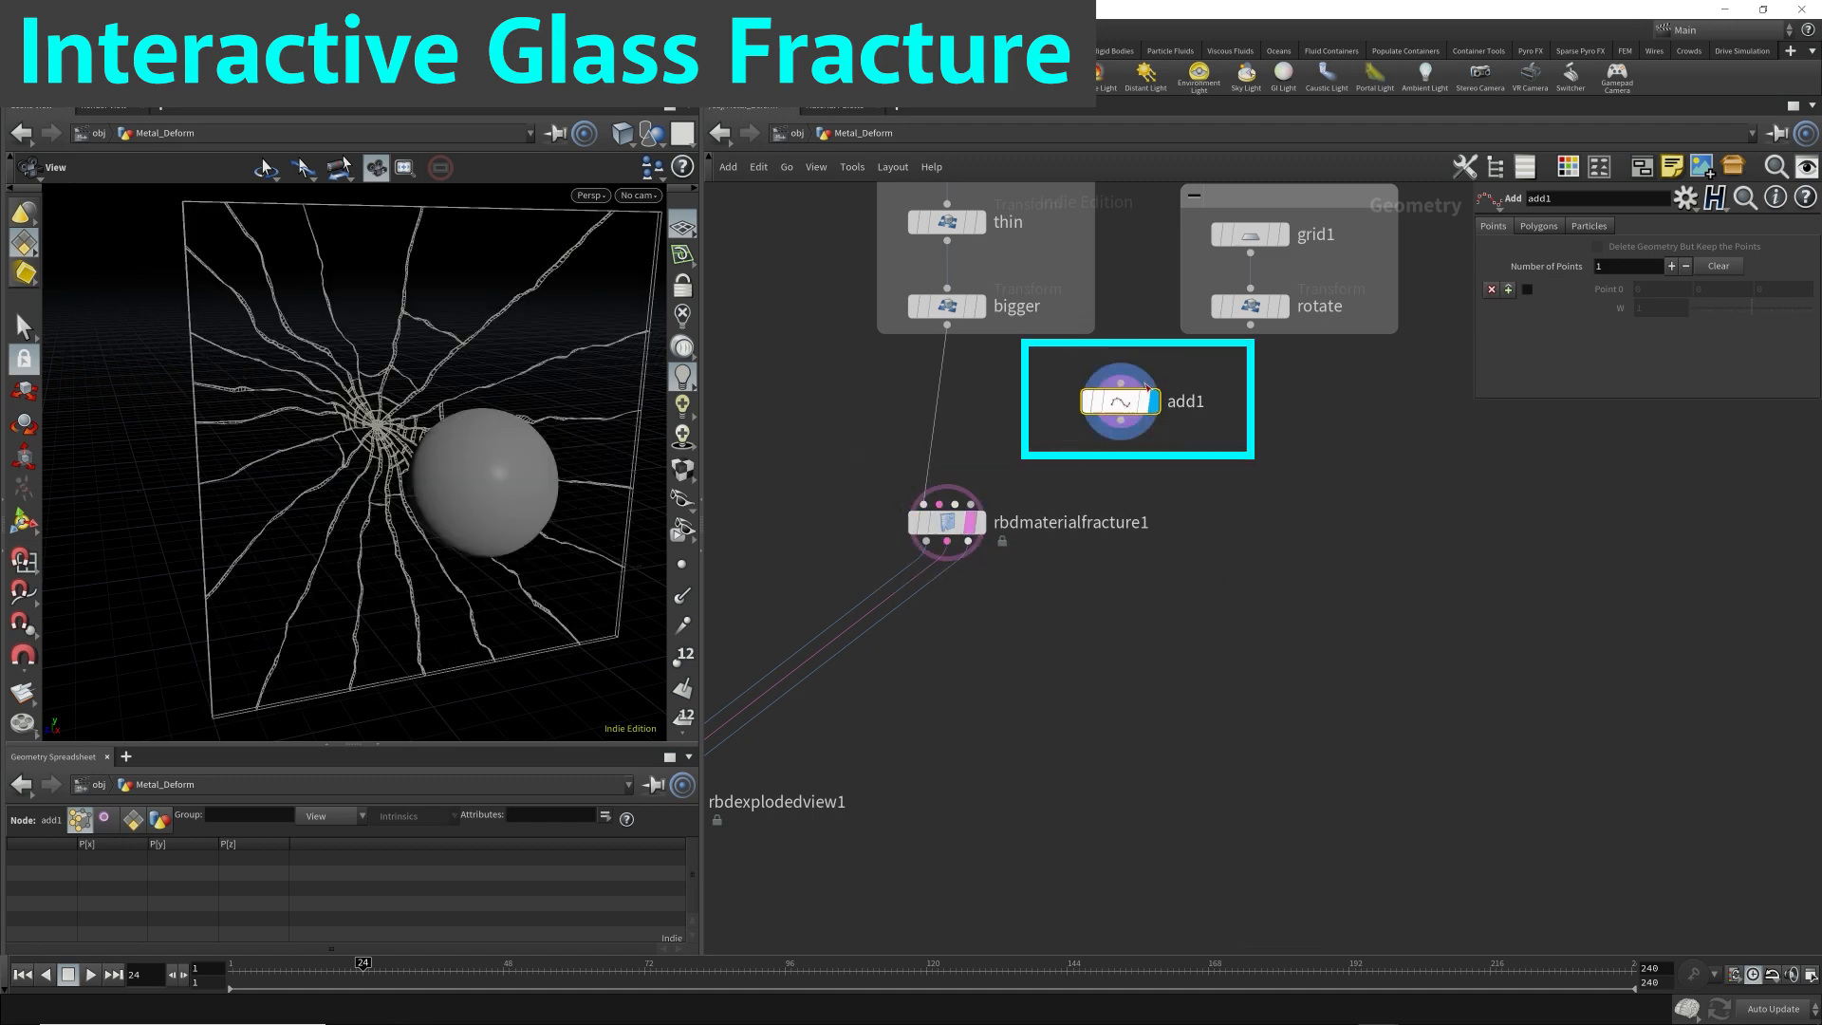
Enable Point 0 at the origin on the Add node and set the viewport's point marker size to 9.
click(1527, 290)
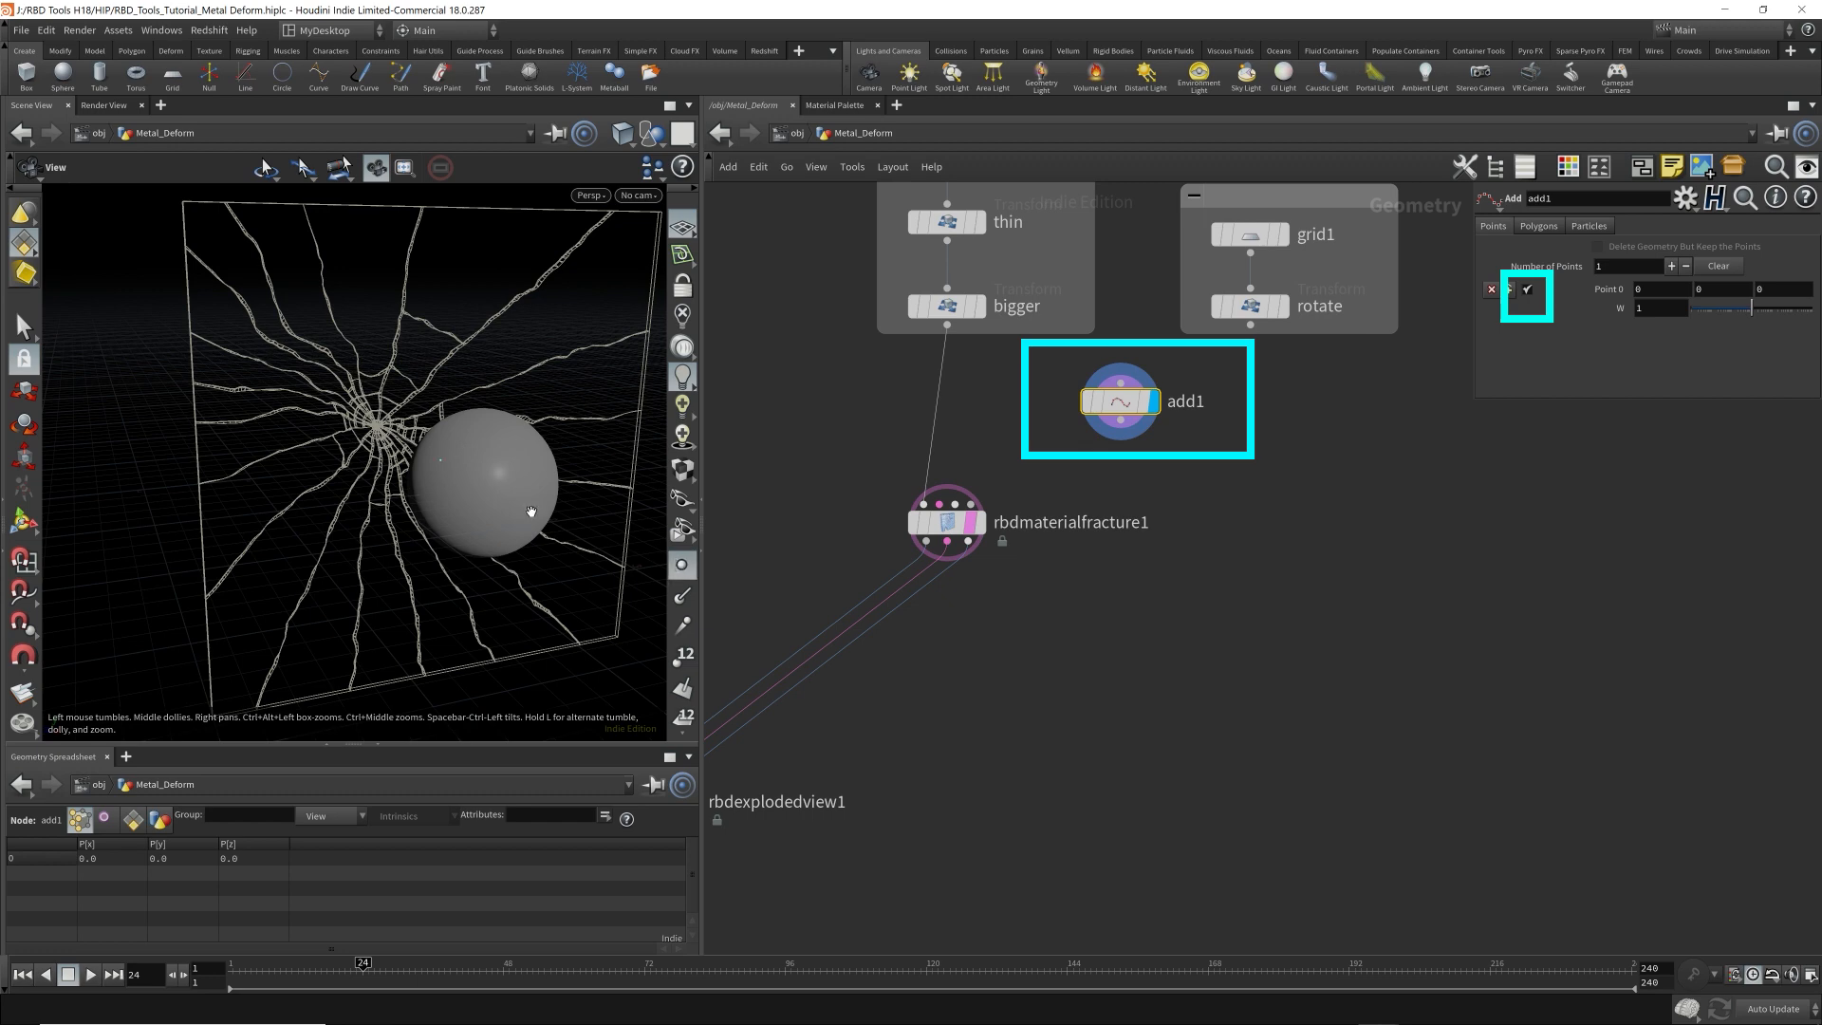
key(d)
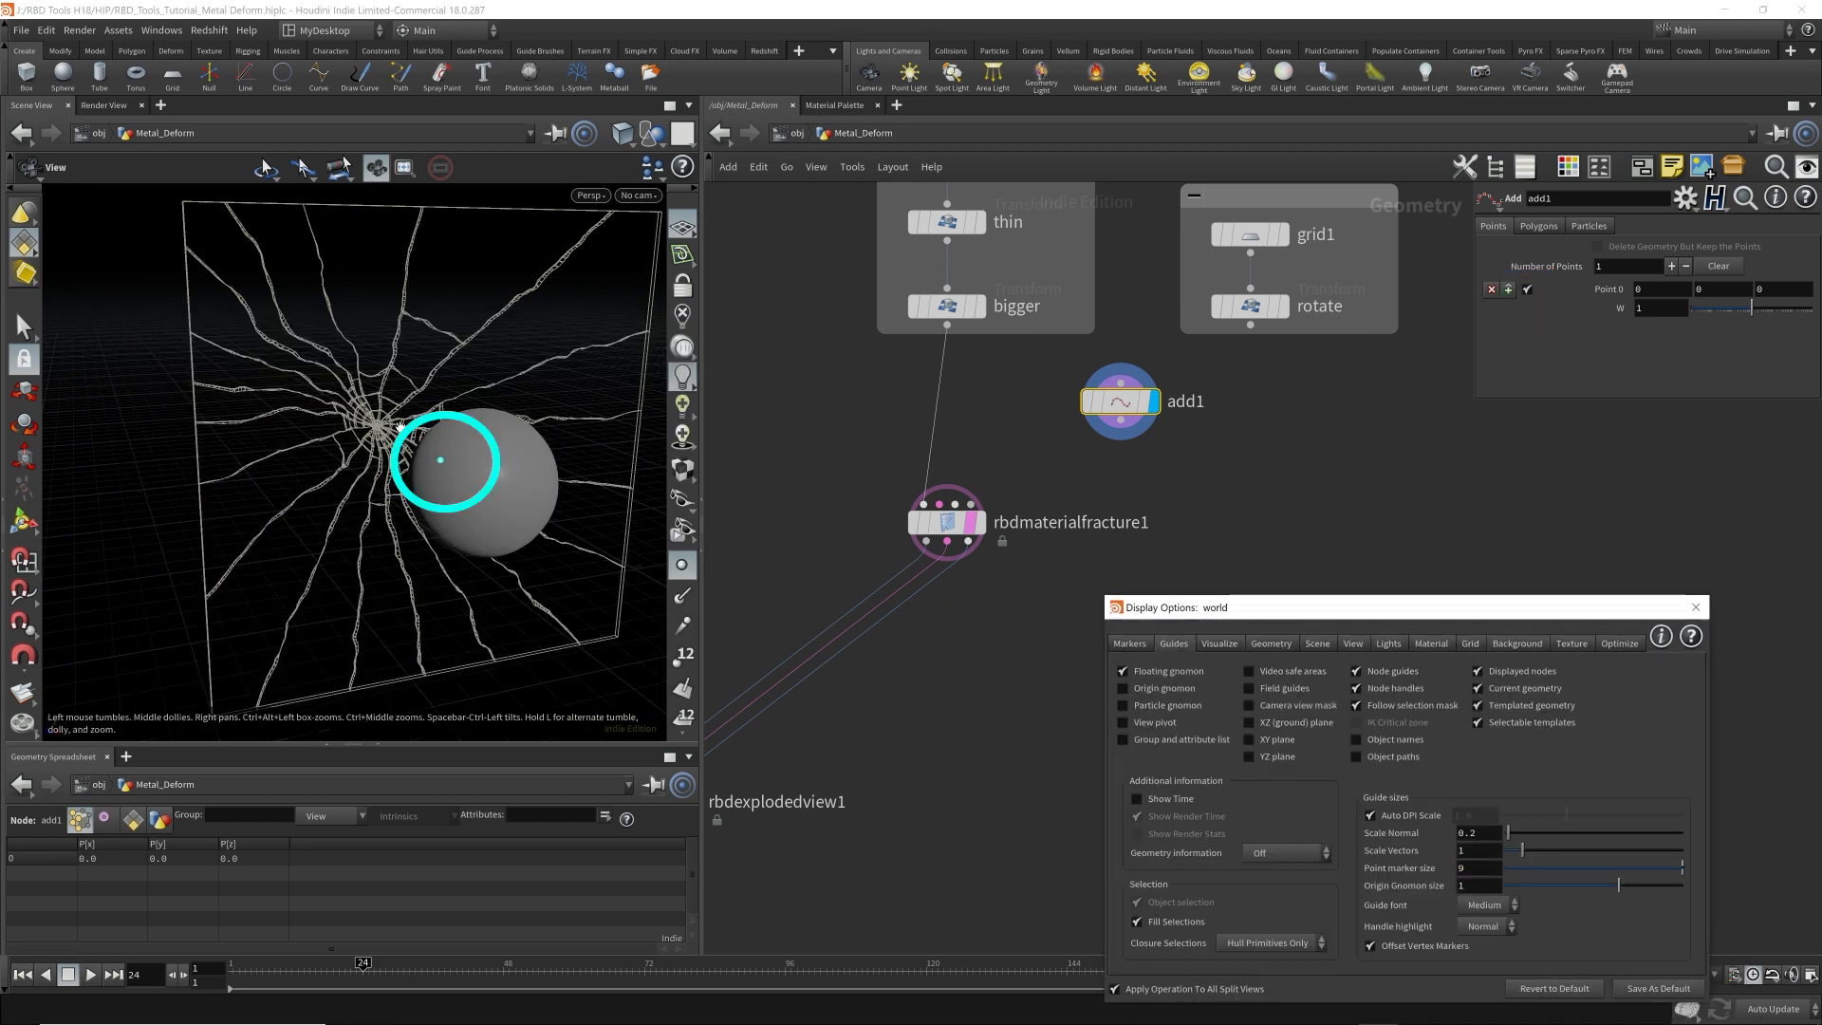
click(1696, 607)
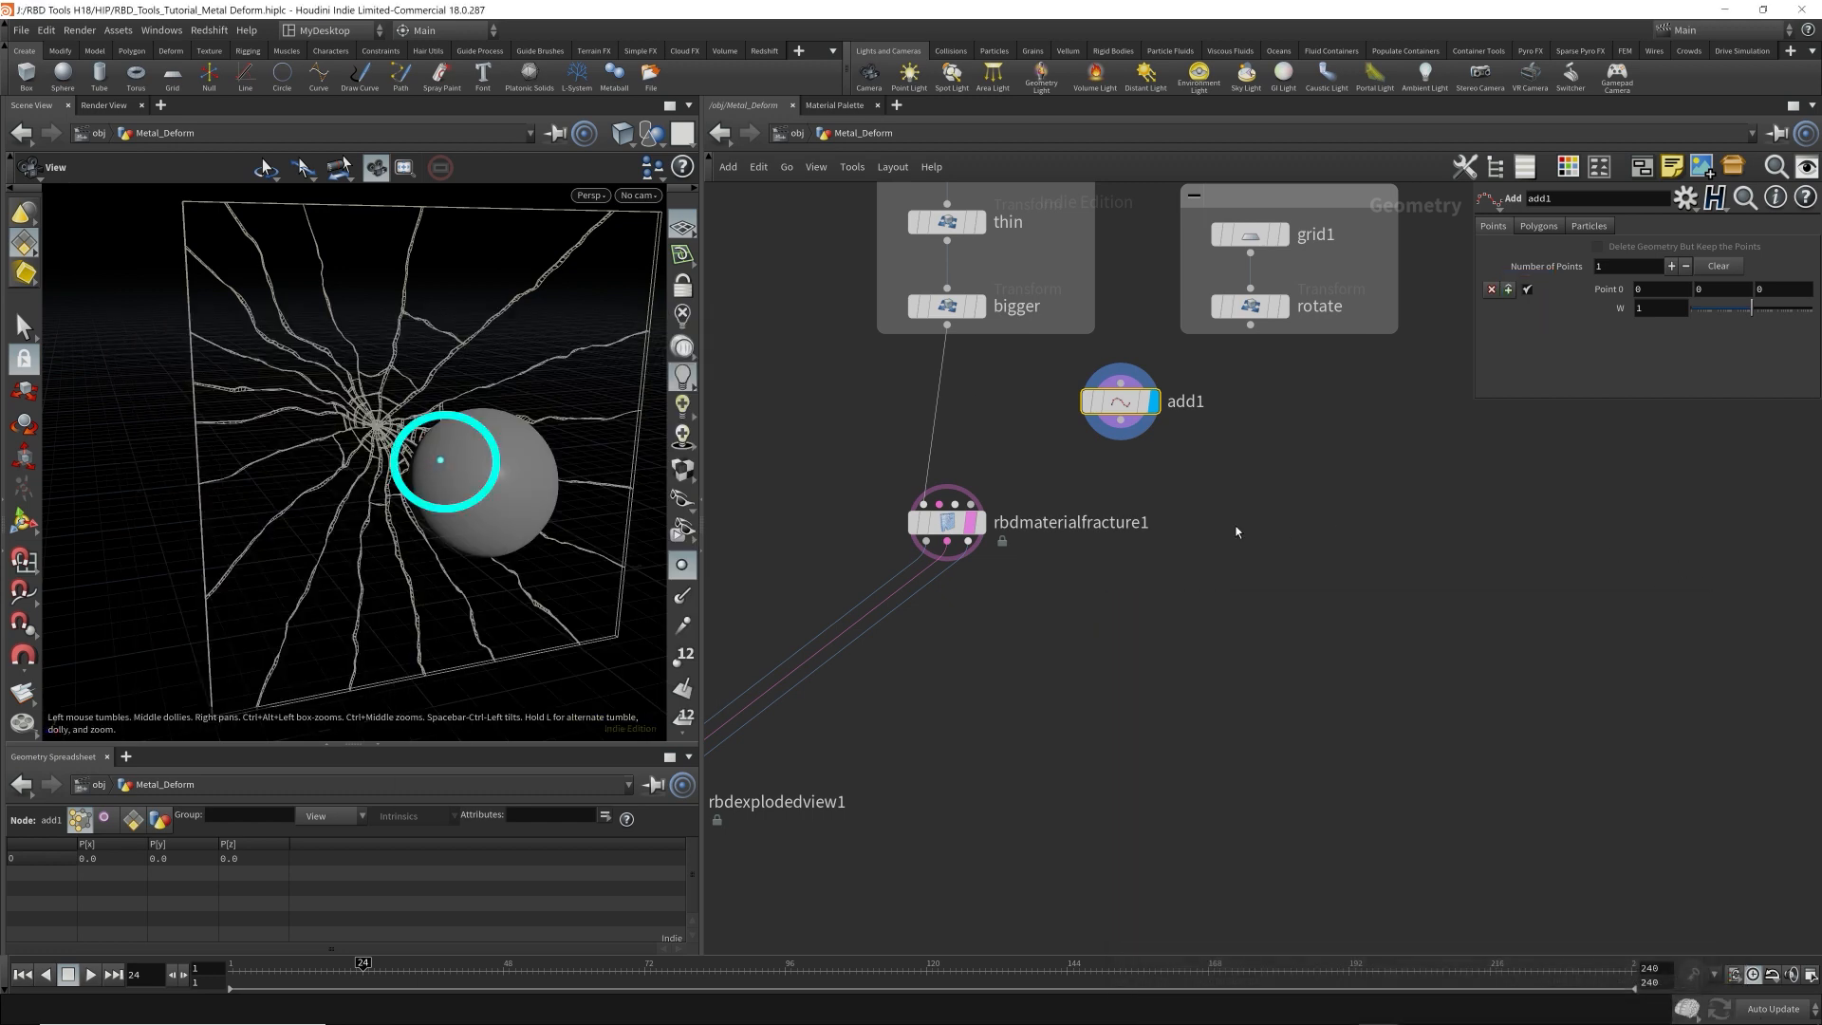
Connect add1 to rbdmaterialfracture1's Impact Points input, disable Scatter Points and enable Input Points.
drag(1119, 437, 1027, 466)
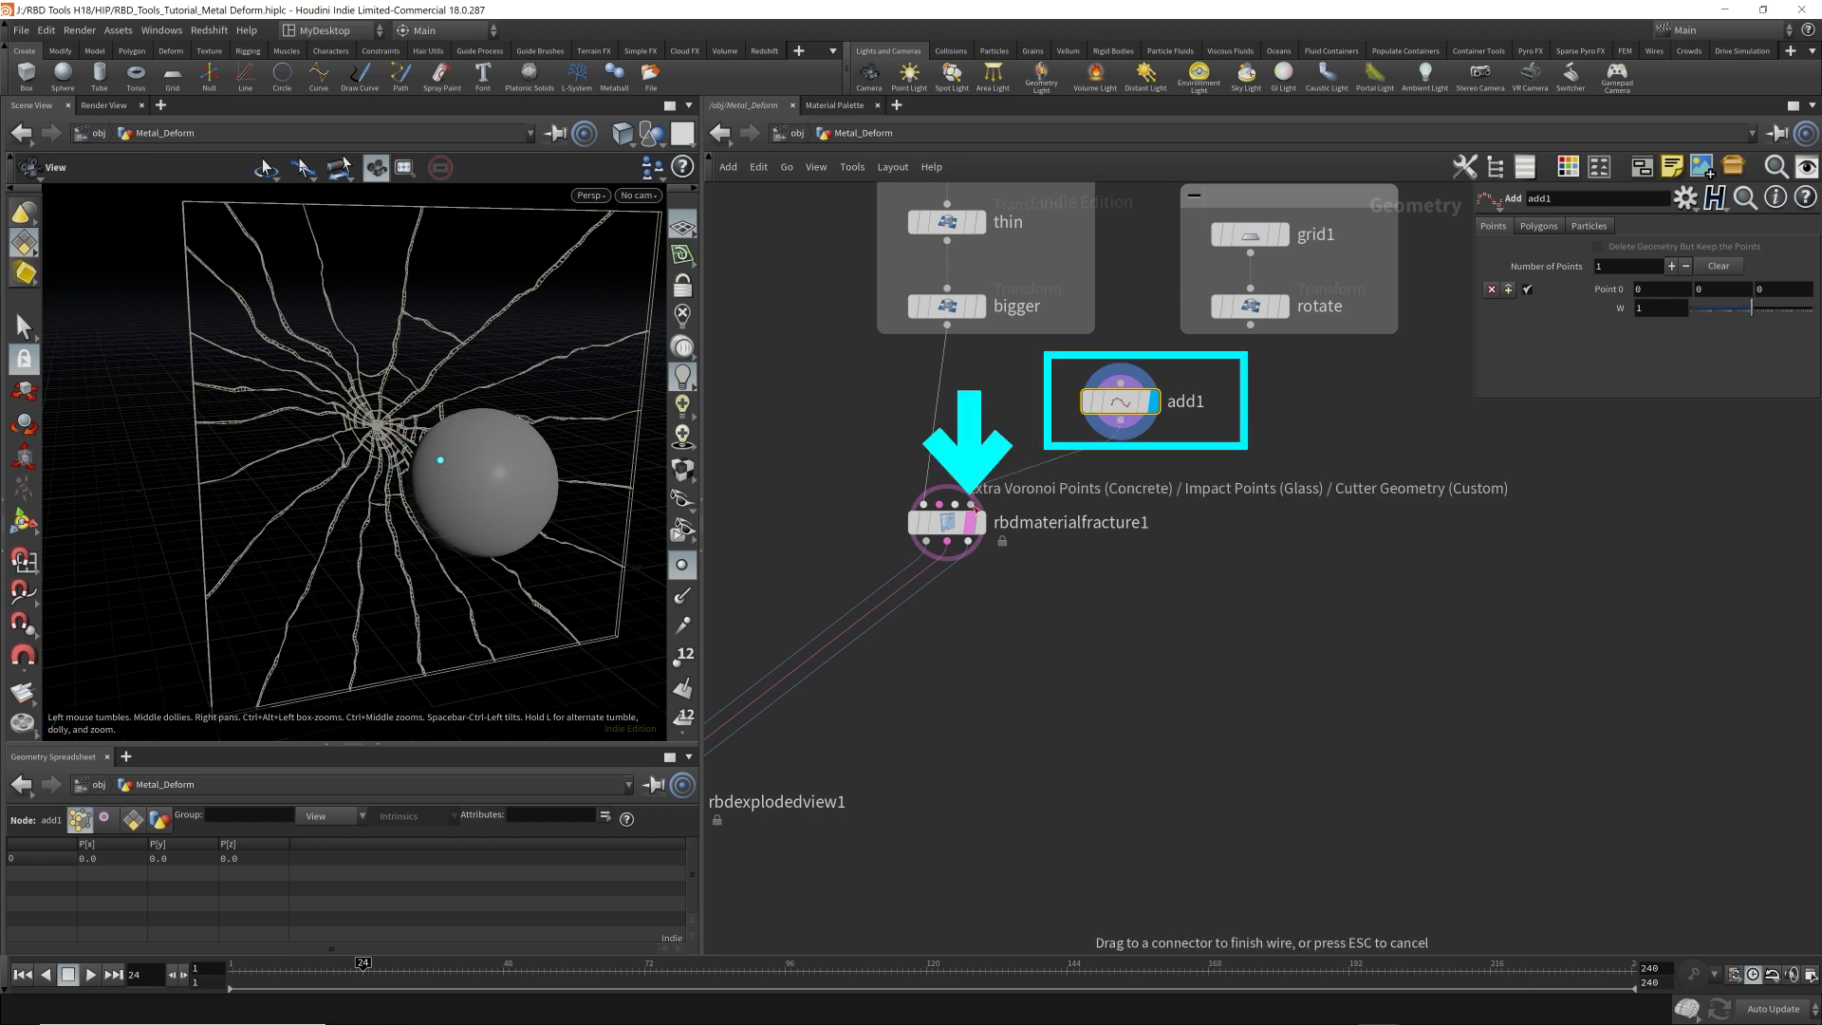
drag(975, 507, 971, 505)
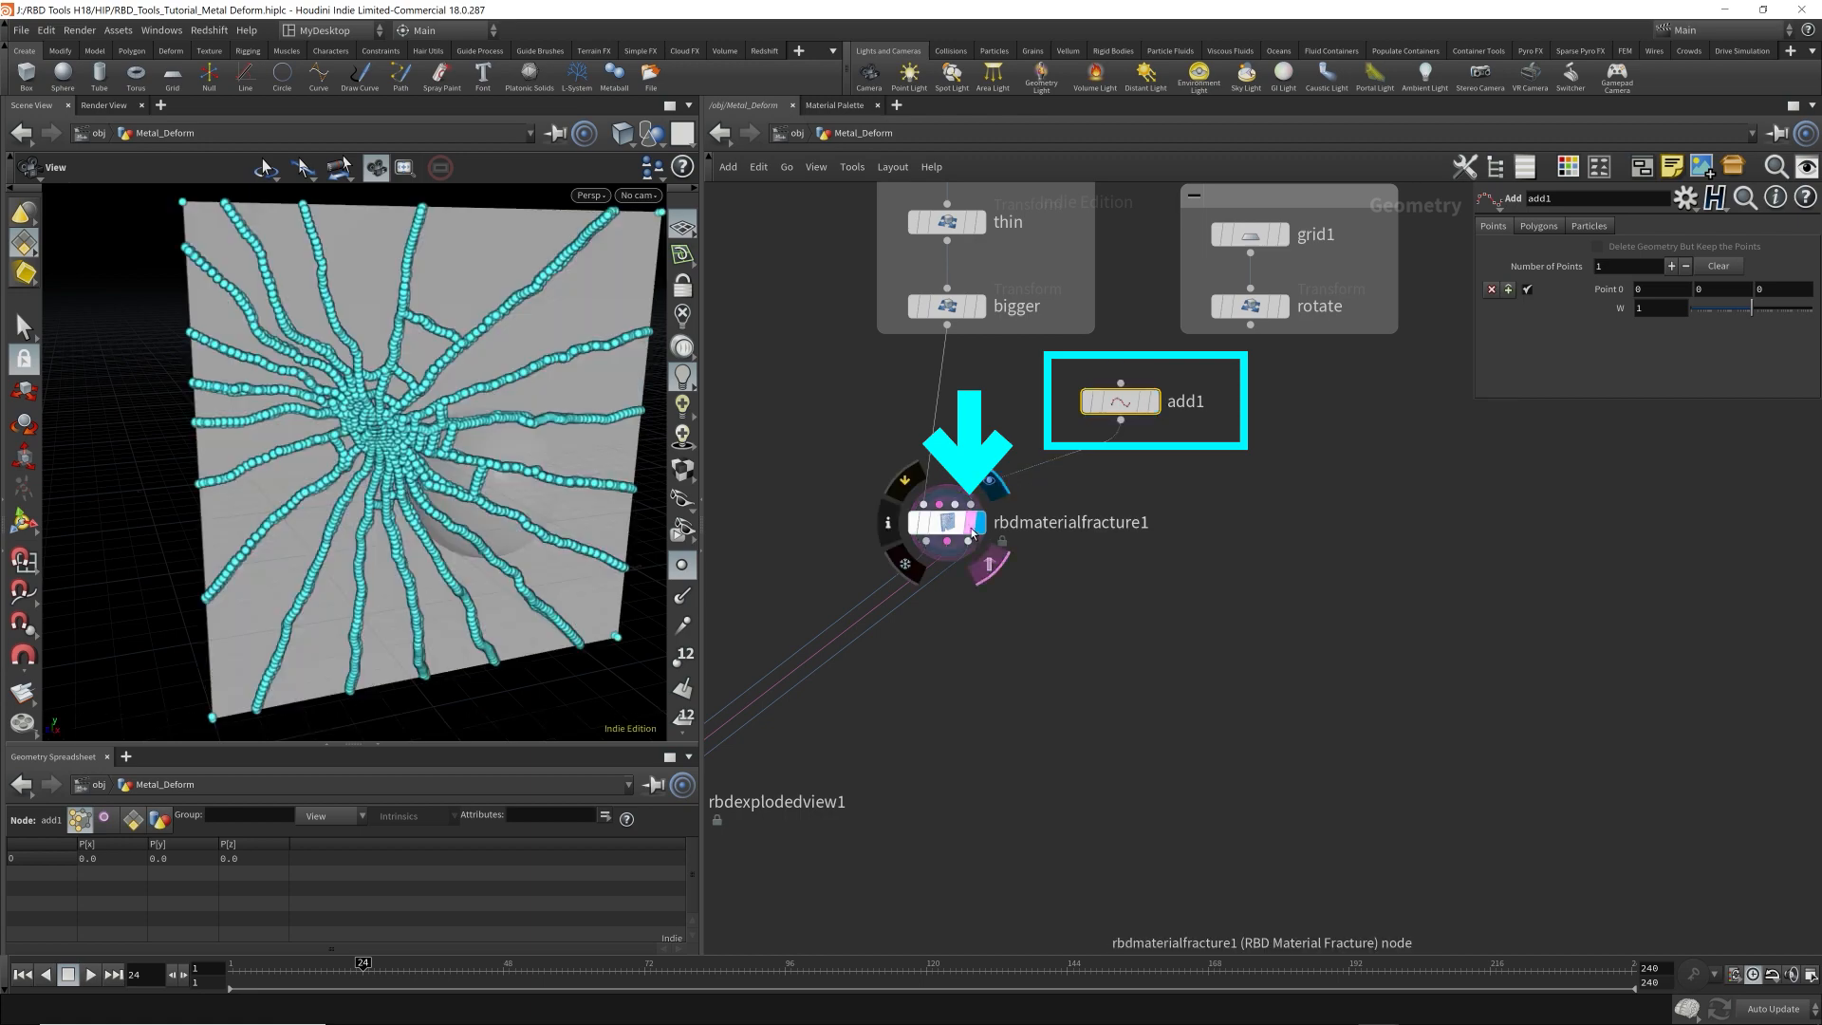
click(951, 528)
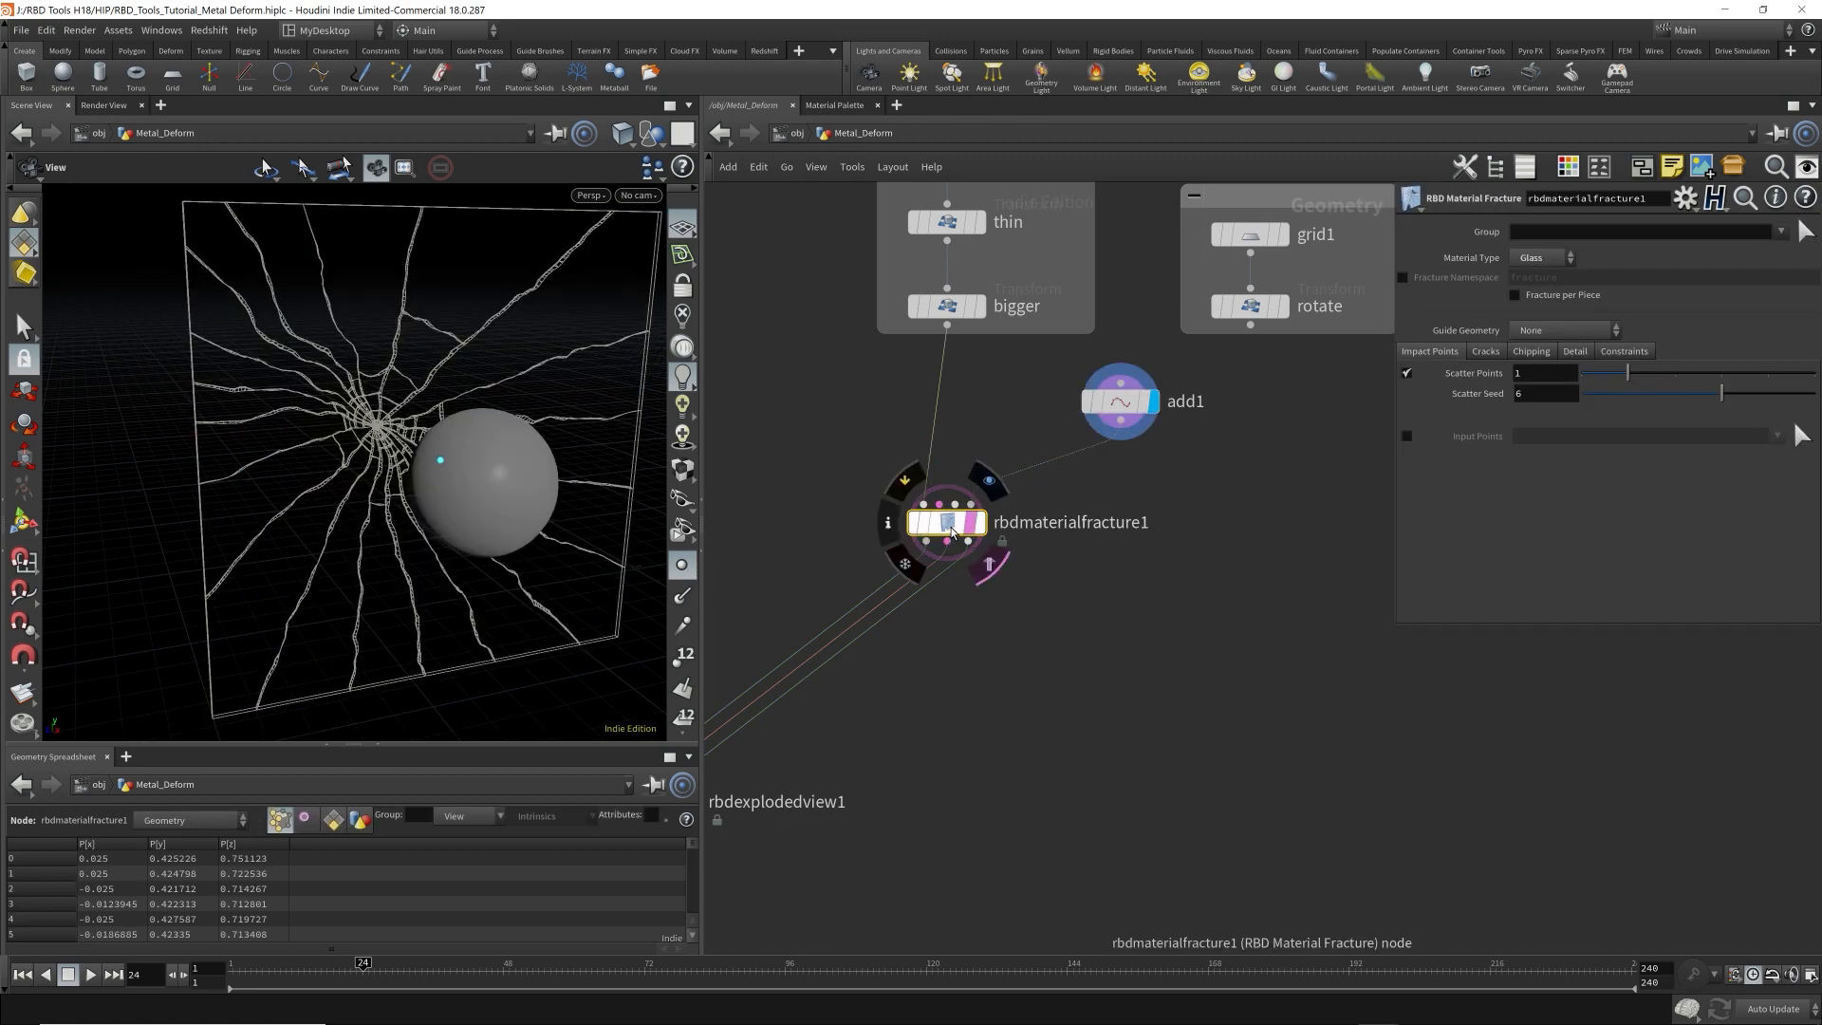
drag(598, 422, 368, 434)
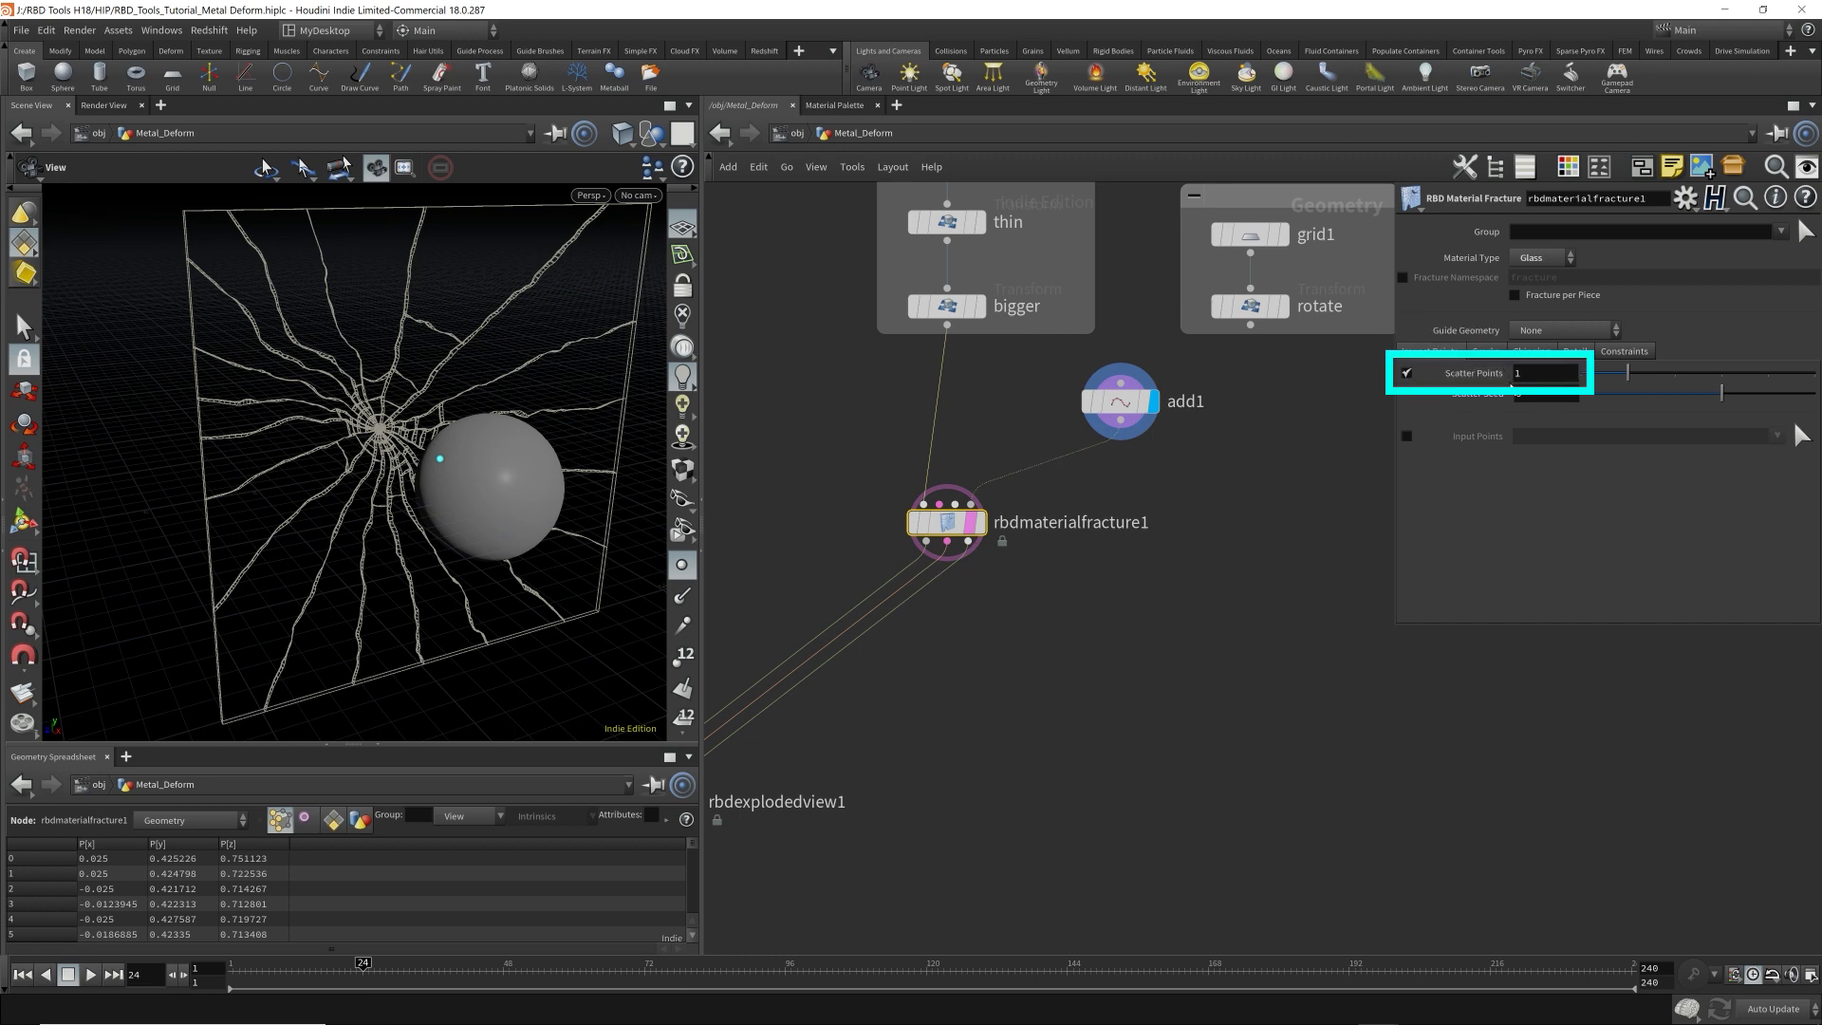
click(1410, 373)
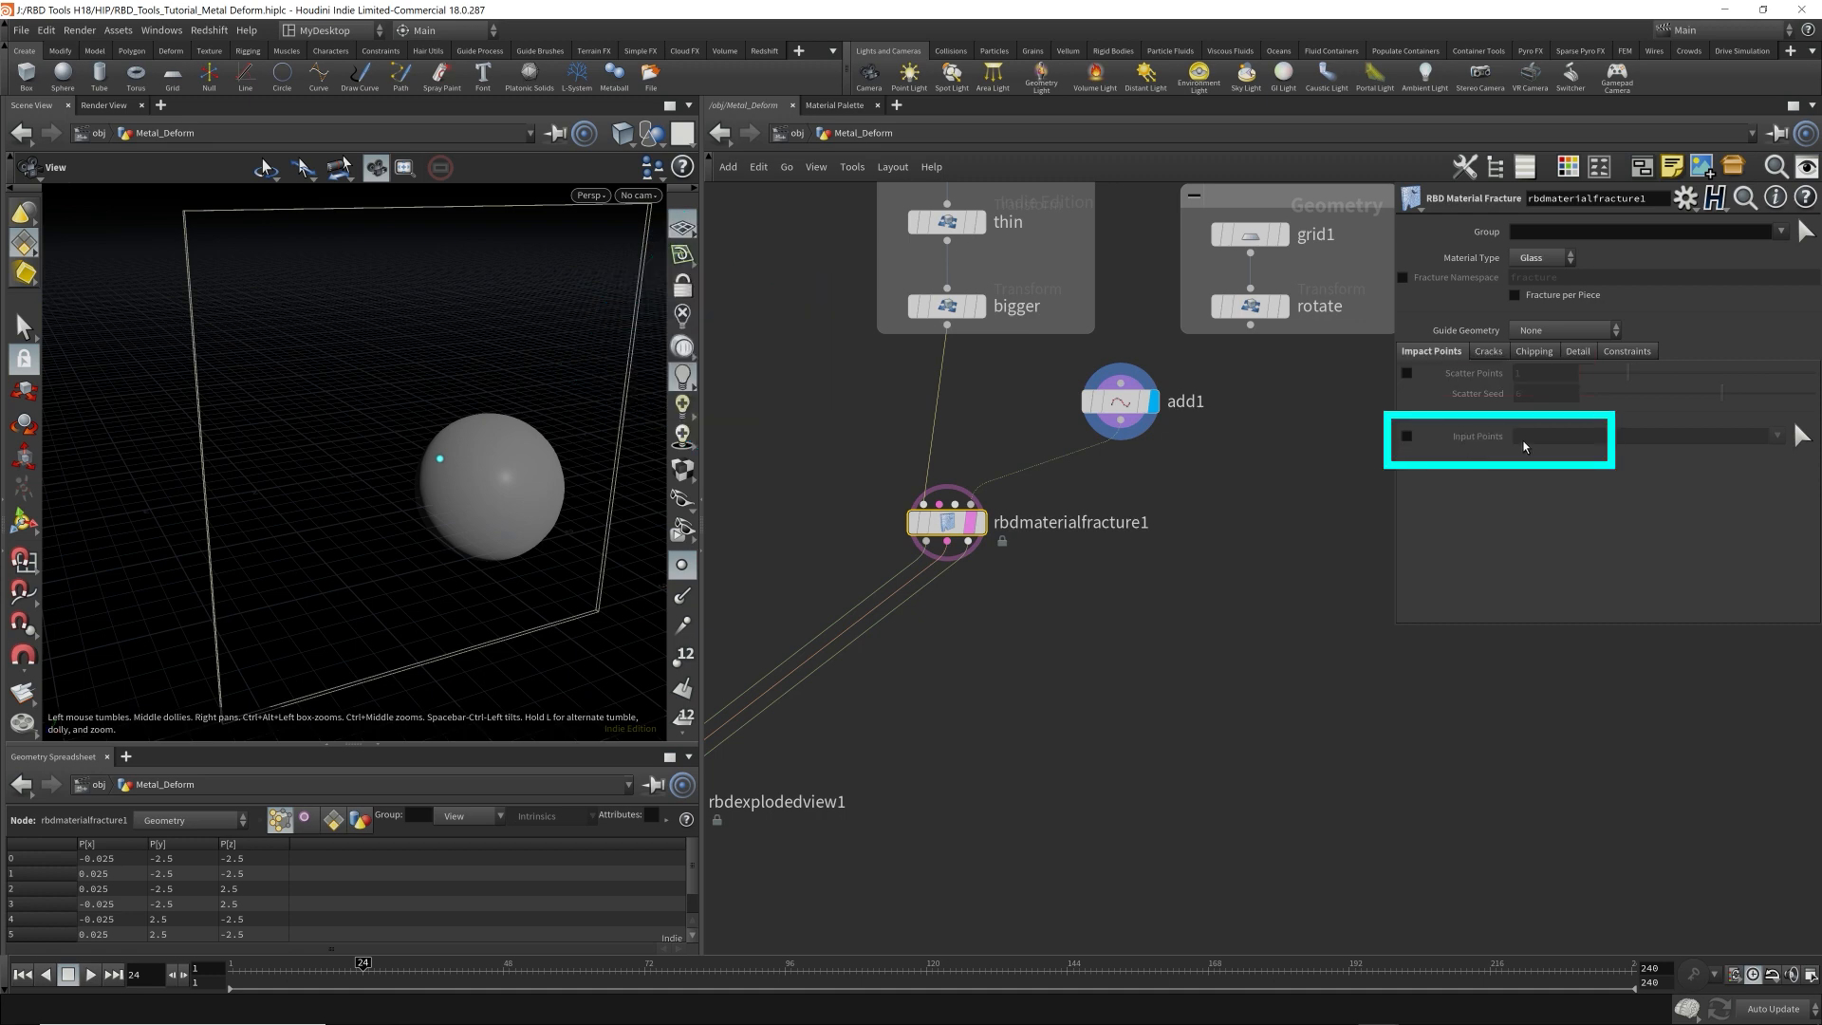
click(1407, 436)
Hide other objects in the viewport and inspect the crack pattern around the input point.
click(653, 133)
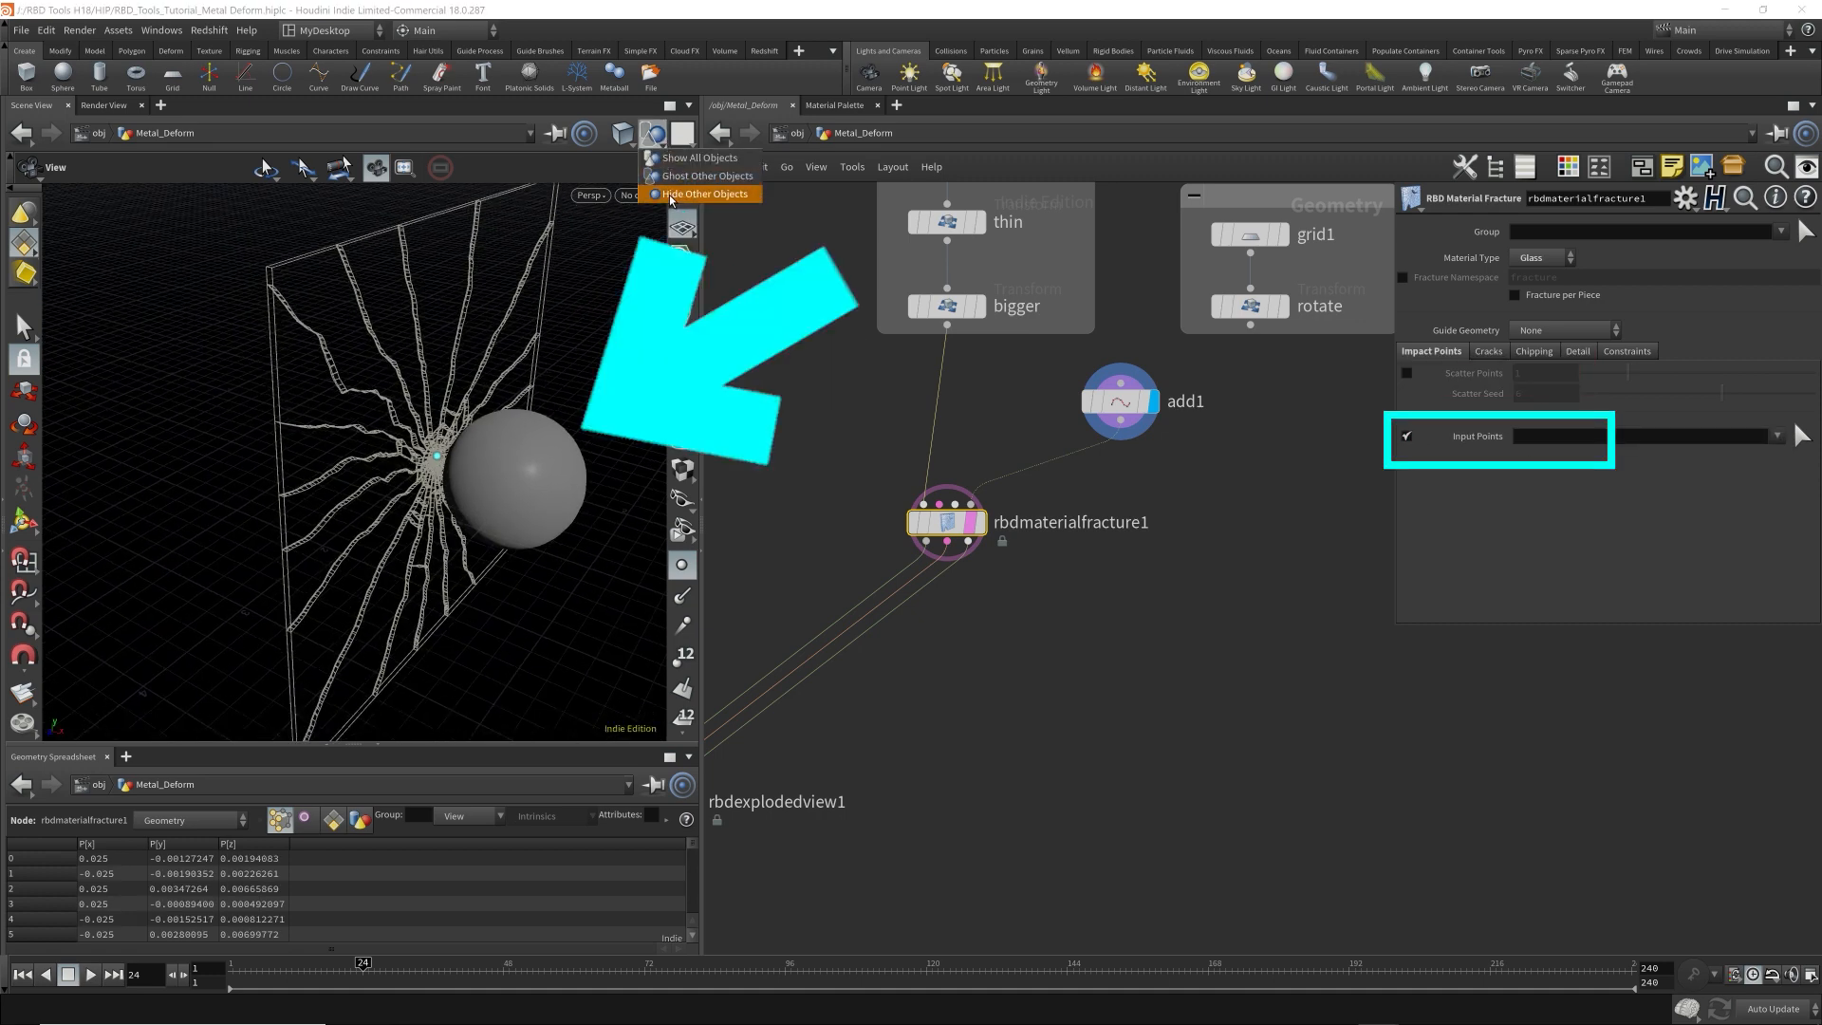
click(672, 201)
drag(463, 437, 371, 411)
middle_drag(431, 444, 547, 430)
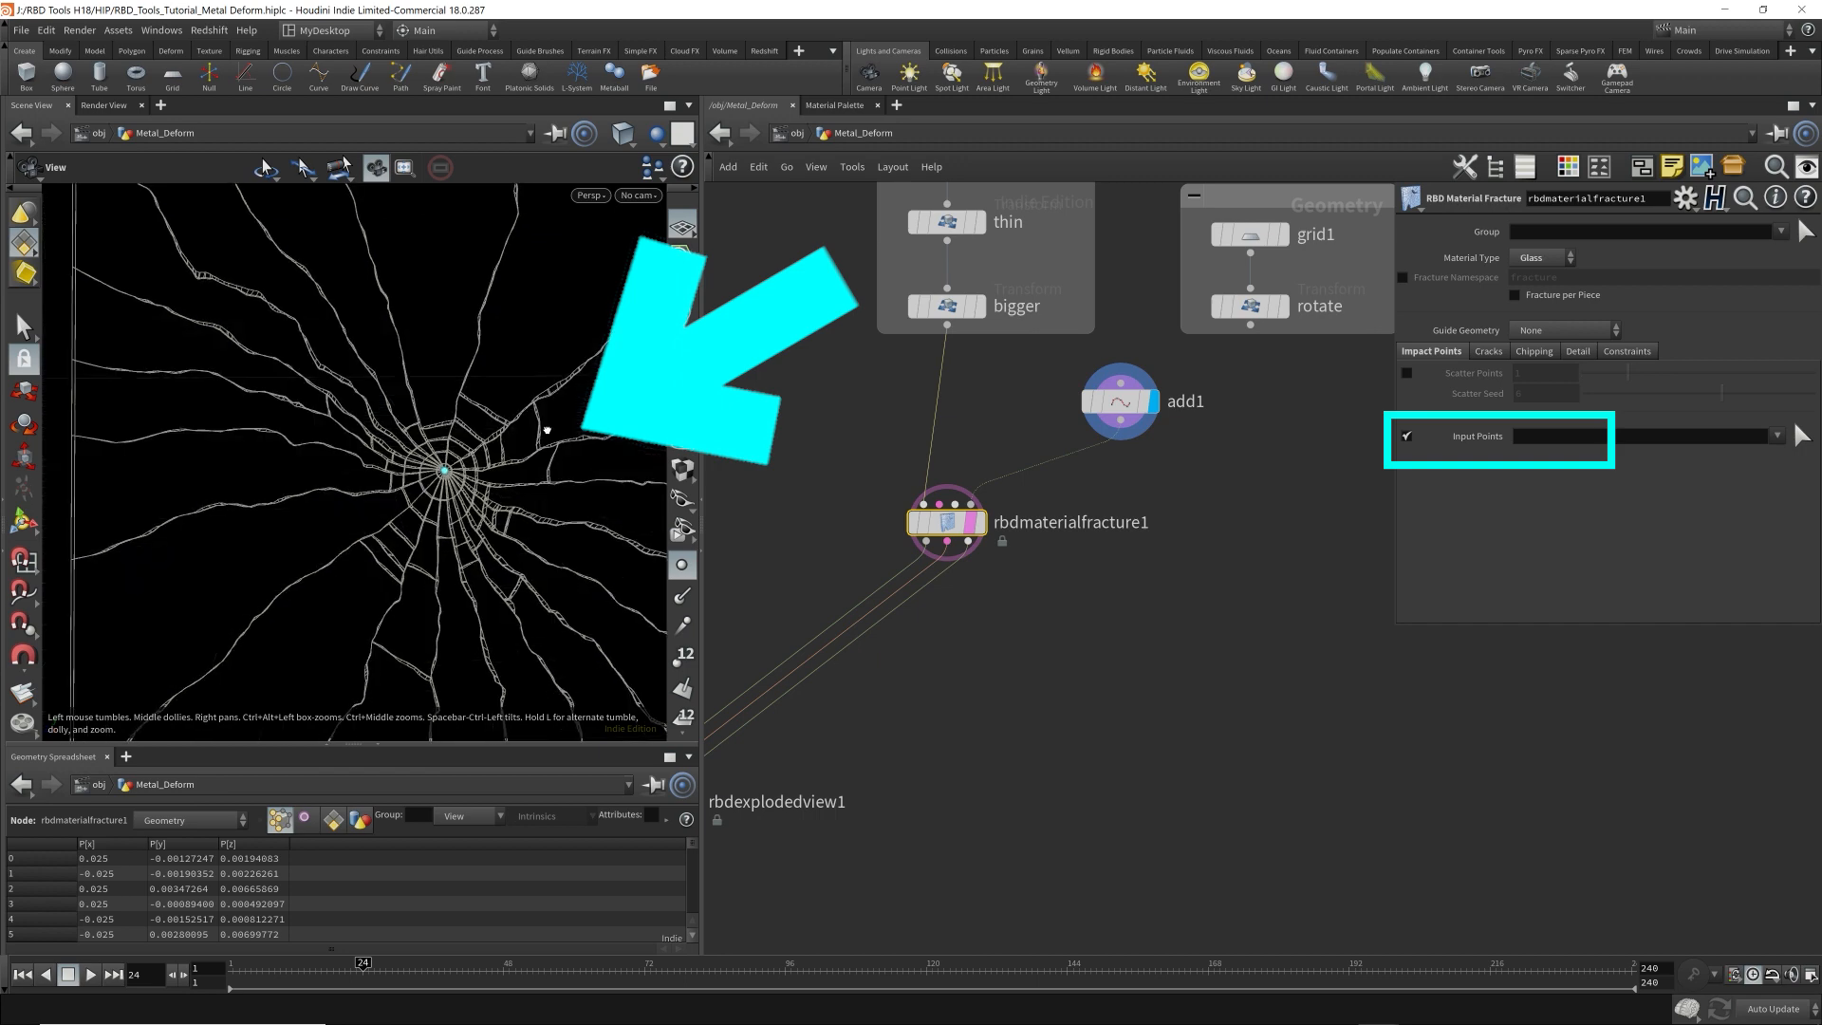
drag(547, 430, 451, 471)
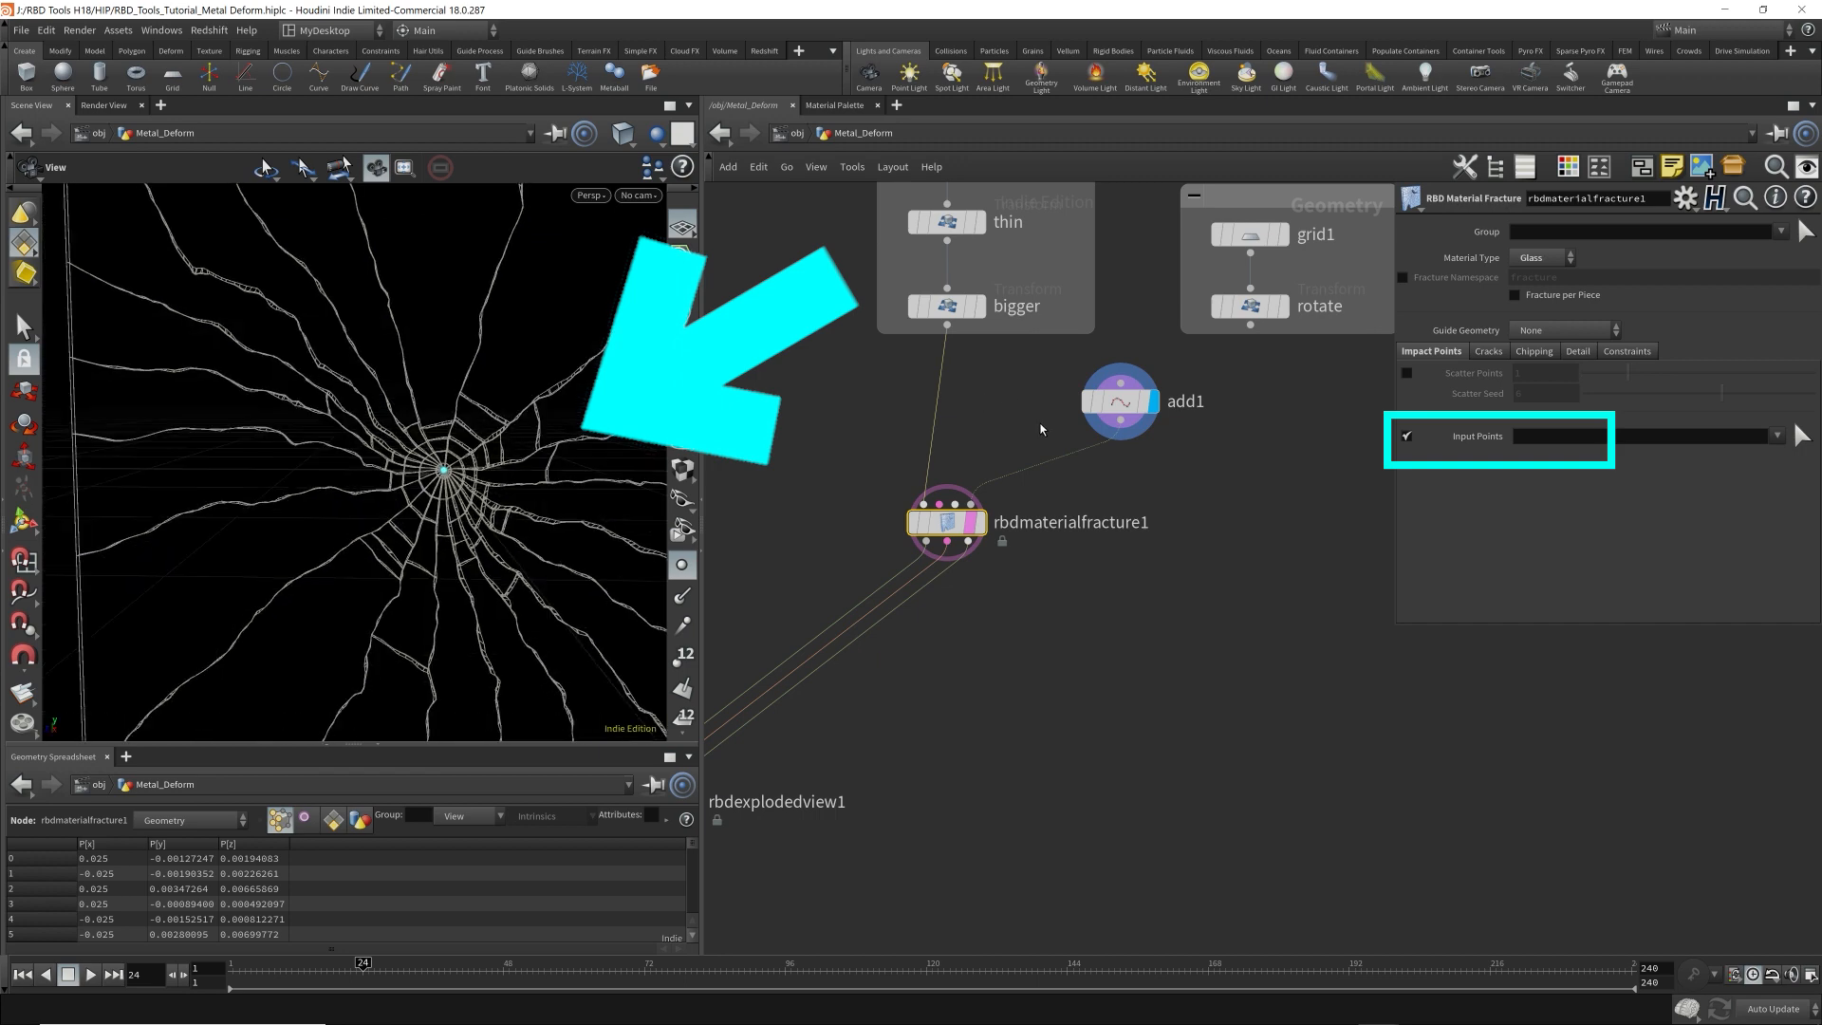
Show the transform handle of add1's point in the viewport and view the whole fractured plate.
click(1119, 401)
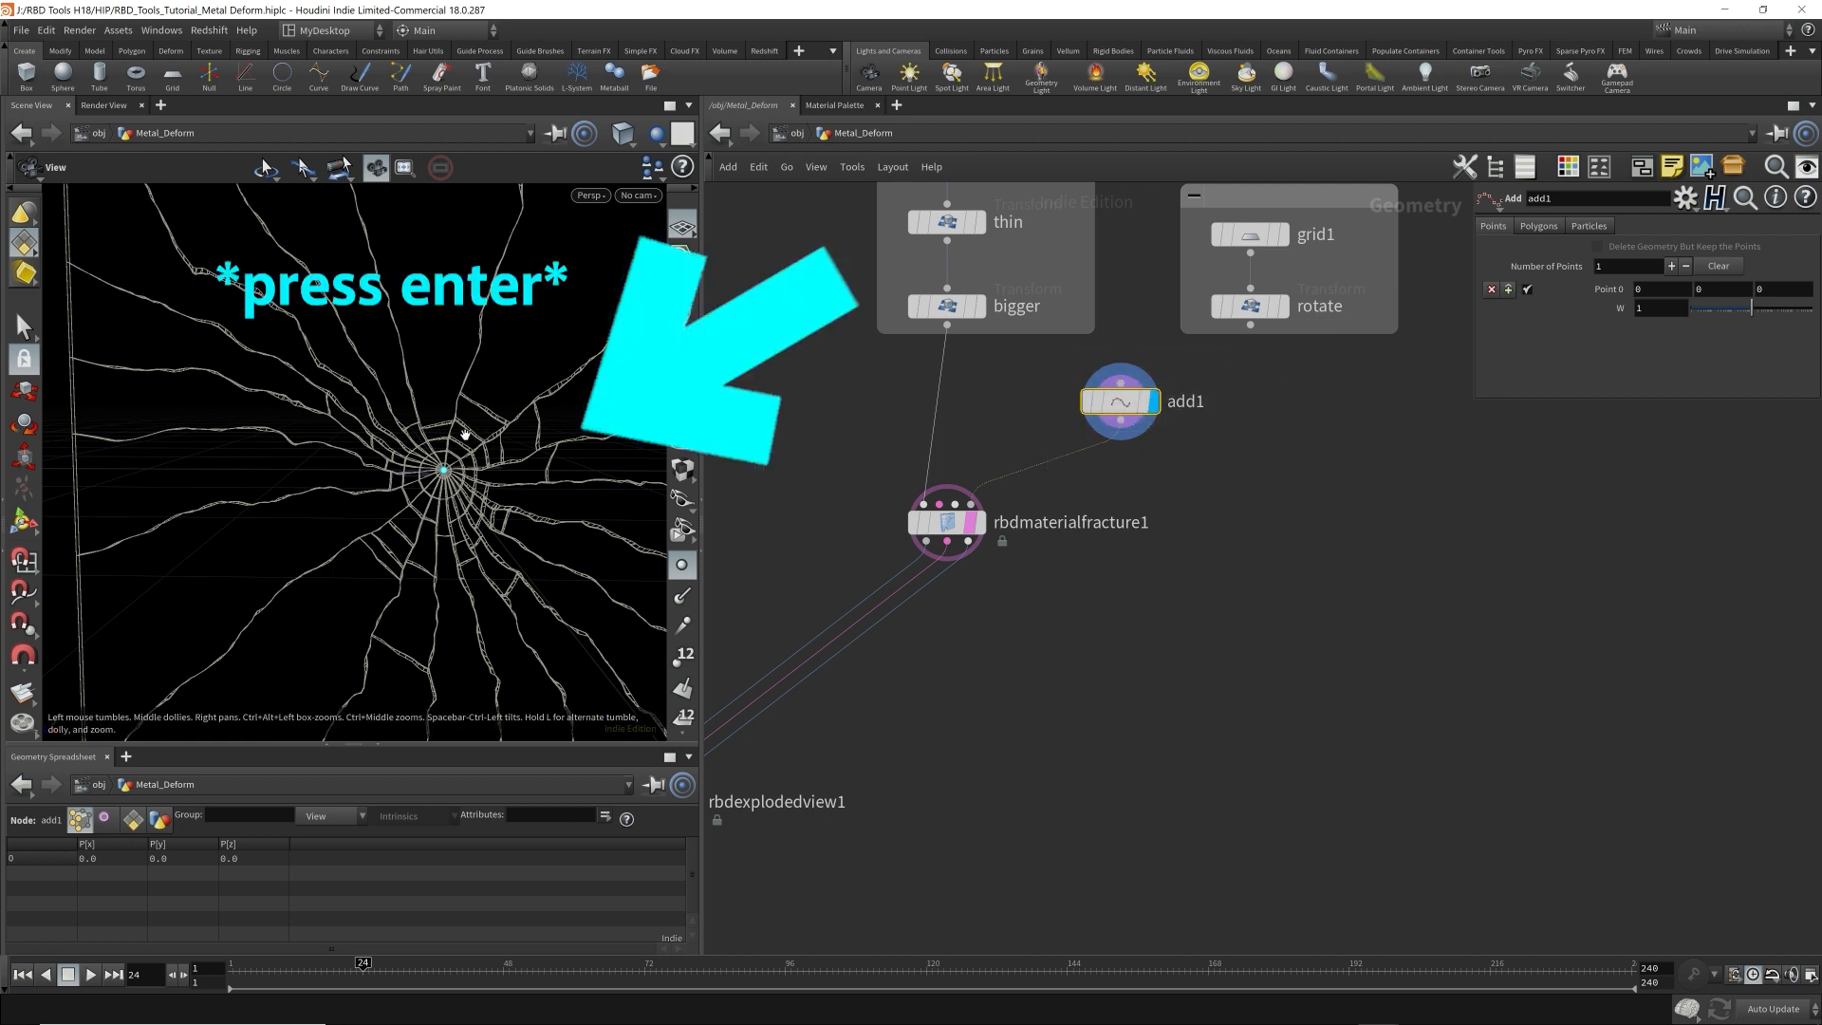
key(Return)
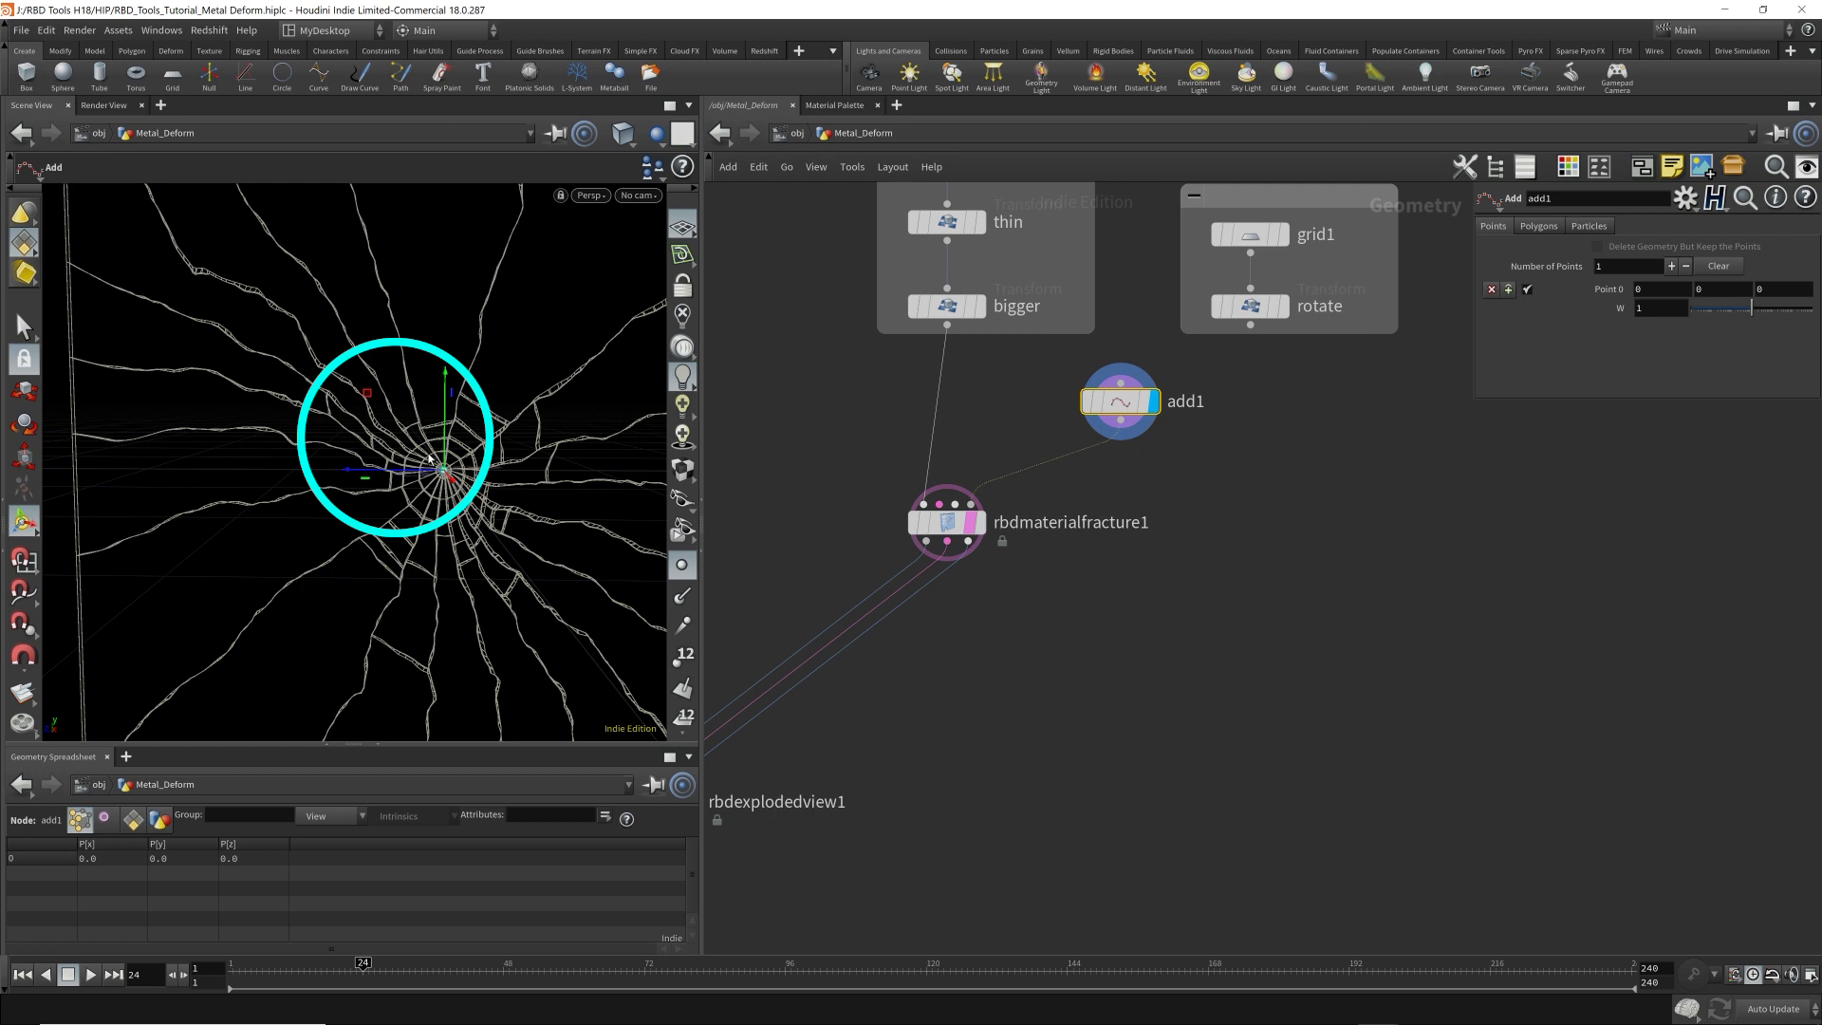
scroll(532, 446, down, 5)
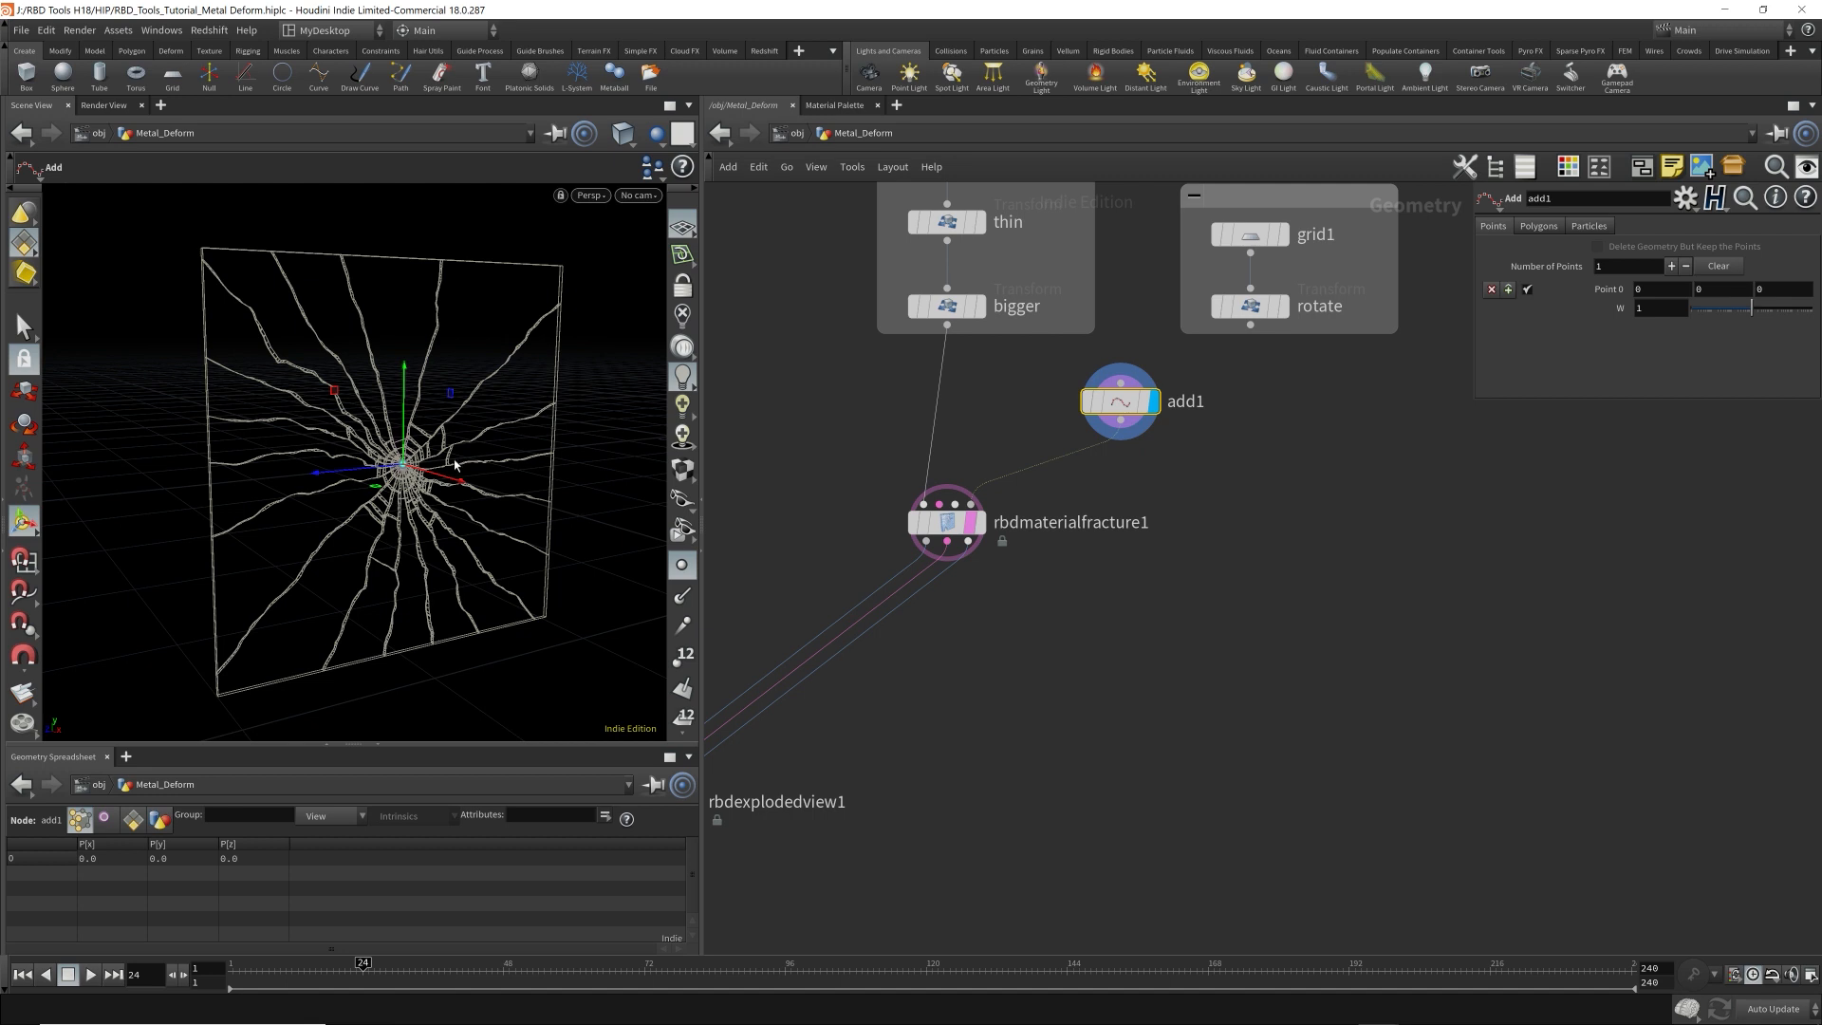
key(Escape)
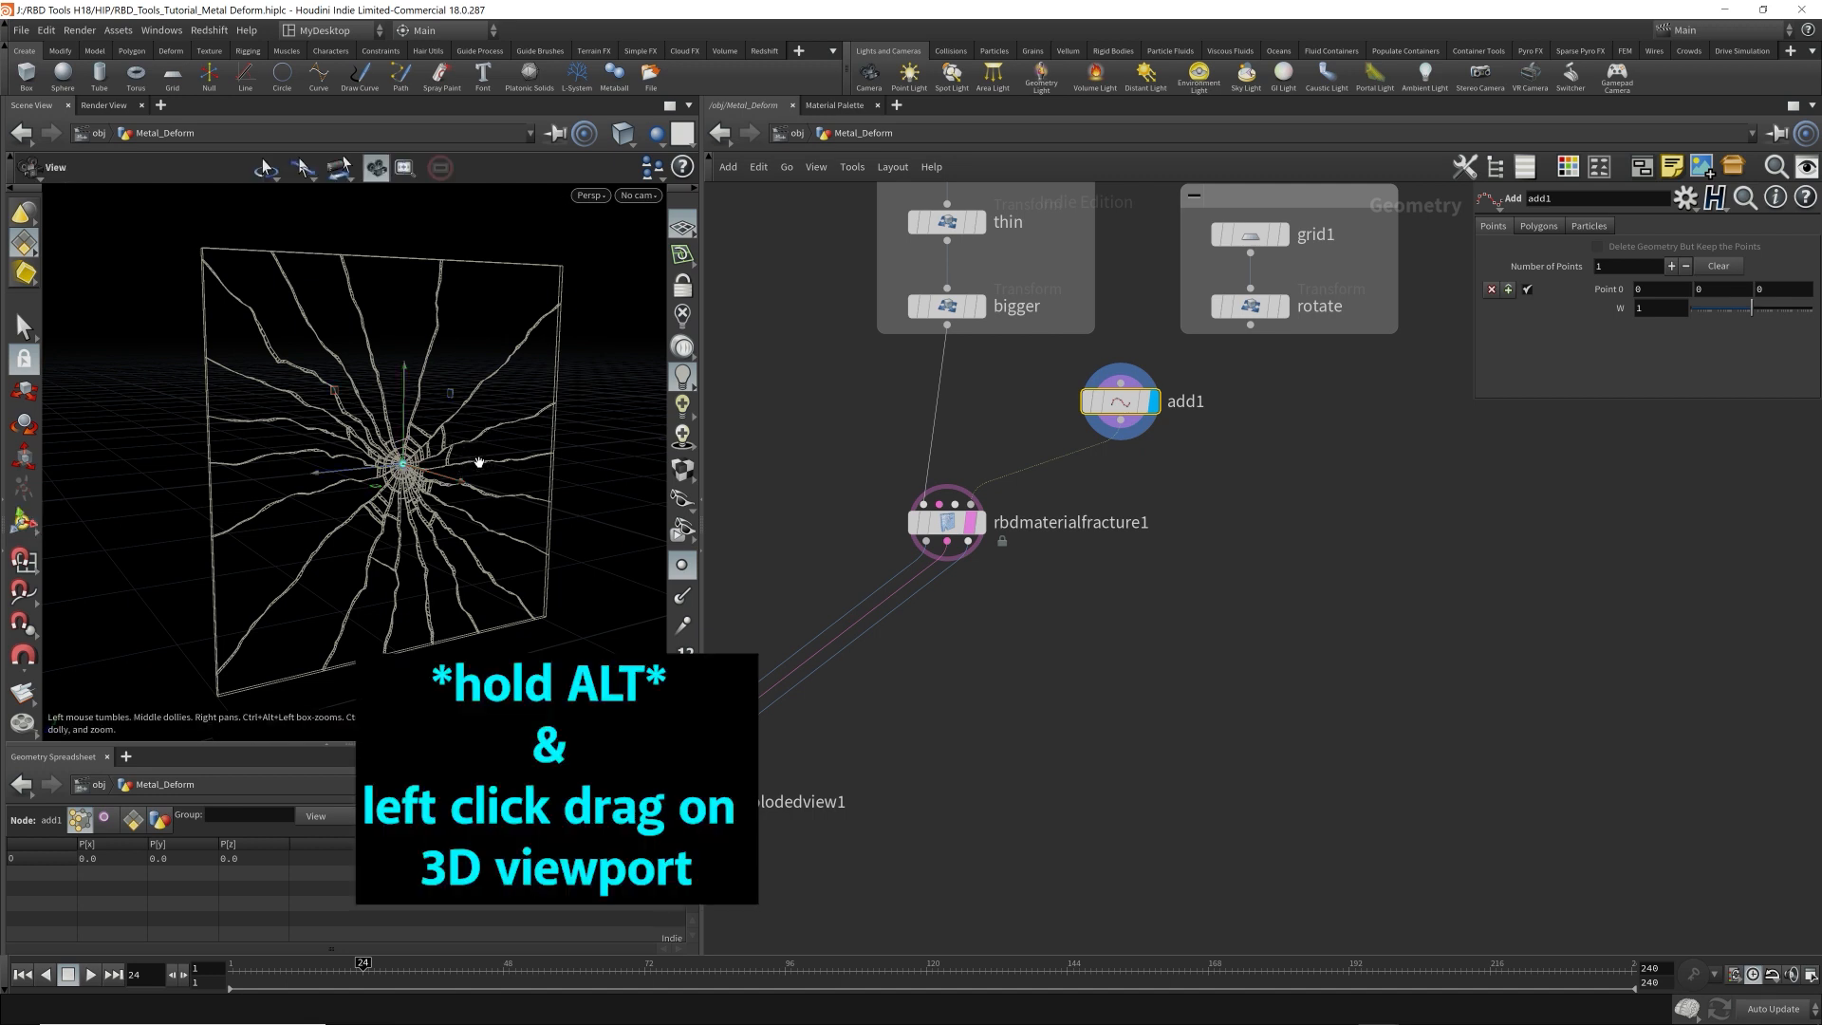
mouse_move(459, 464)
alt+mouse_down()
mouse_move(479, 384)
mouse_move(467, 448)
alt+mouse_up()
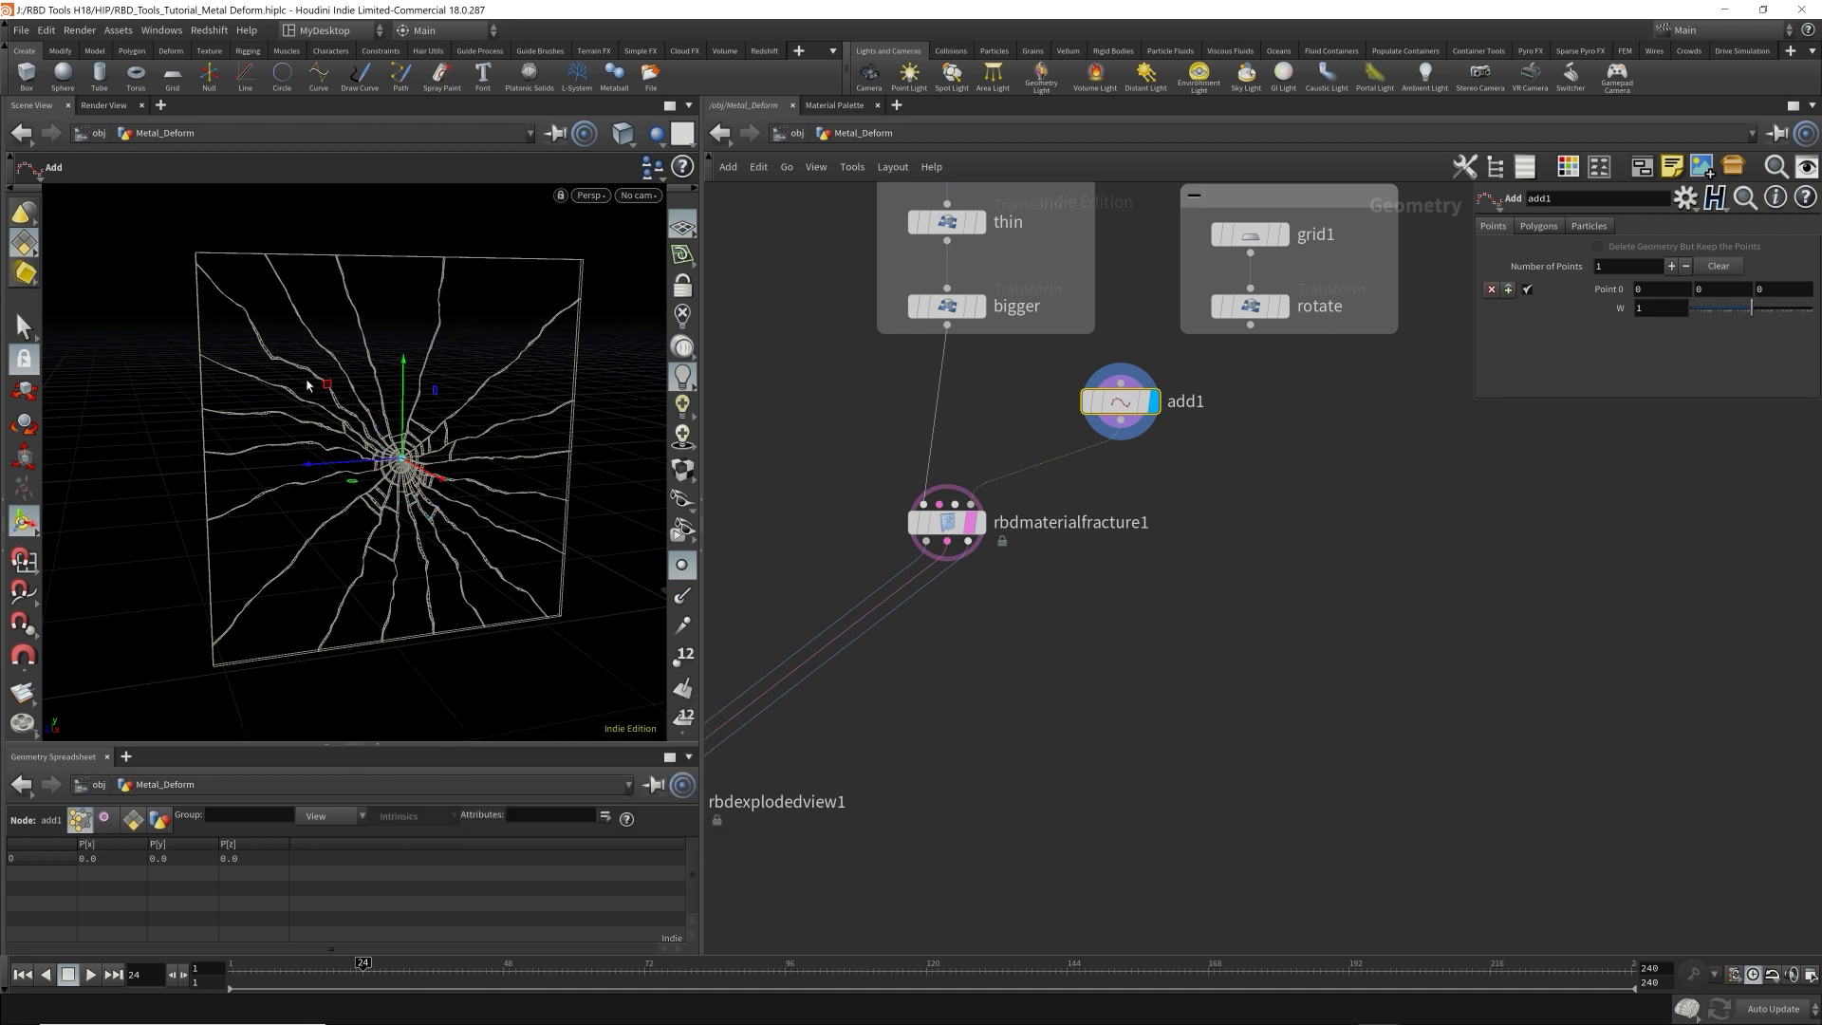
Move add1's Point 0 off-centre on the plate with its viewport handle, to about Y -0.112 and Z -0.167.
alt+middle_drag(391, 461, 567, 446)
alt+drag(511, 460, 464, 438)
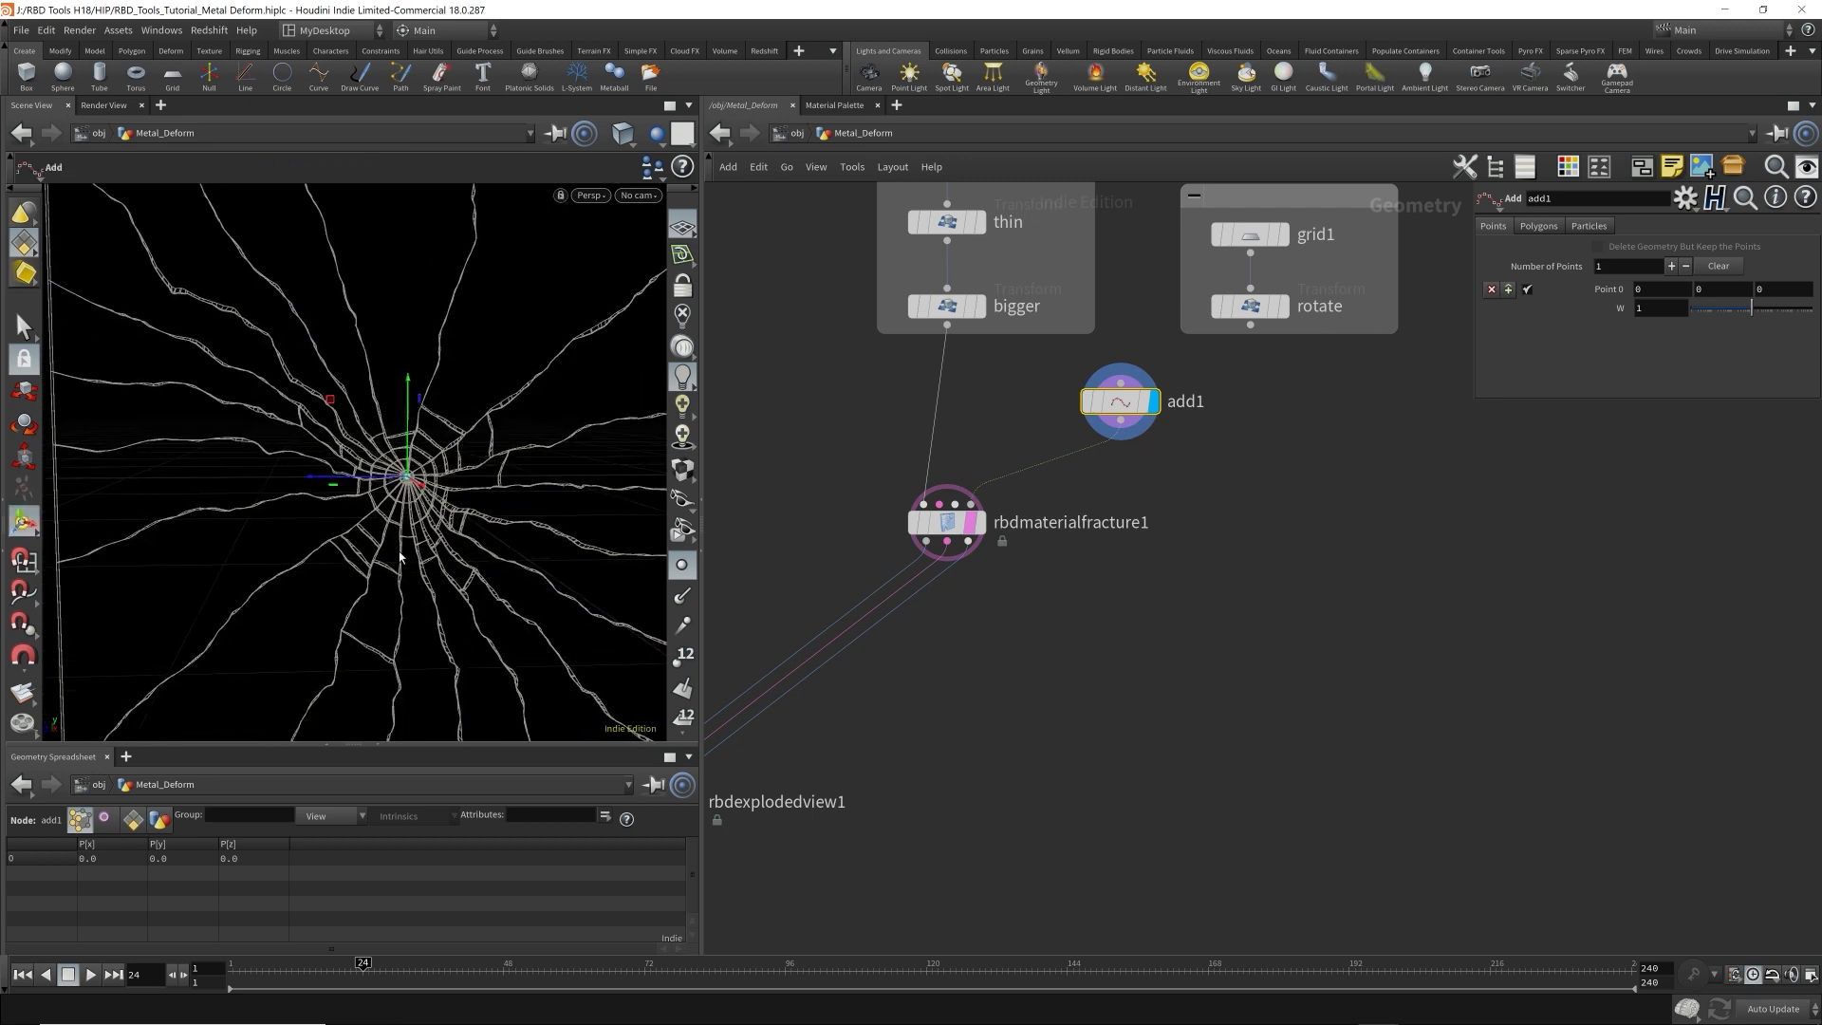
click(328, 744)
drag(268, 513, 351, 543)
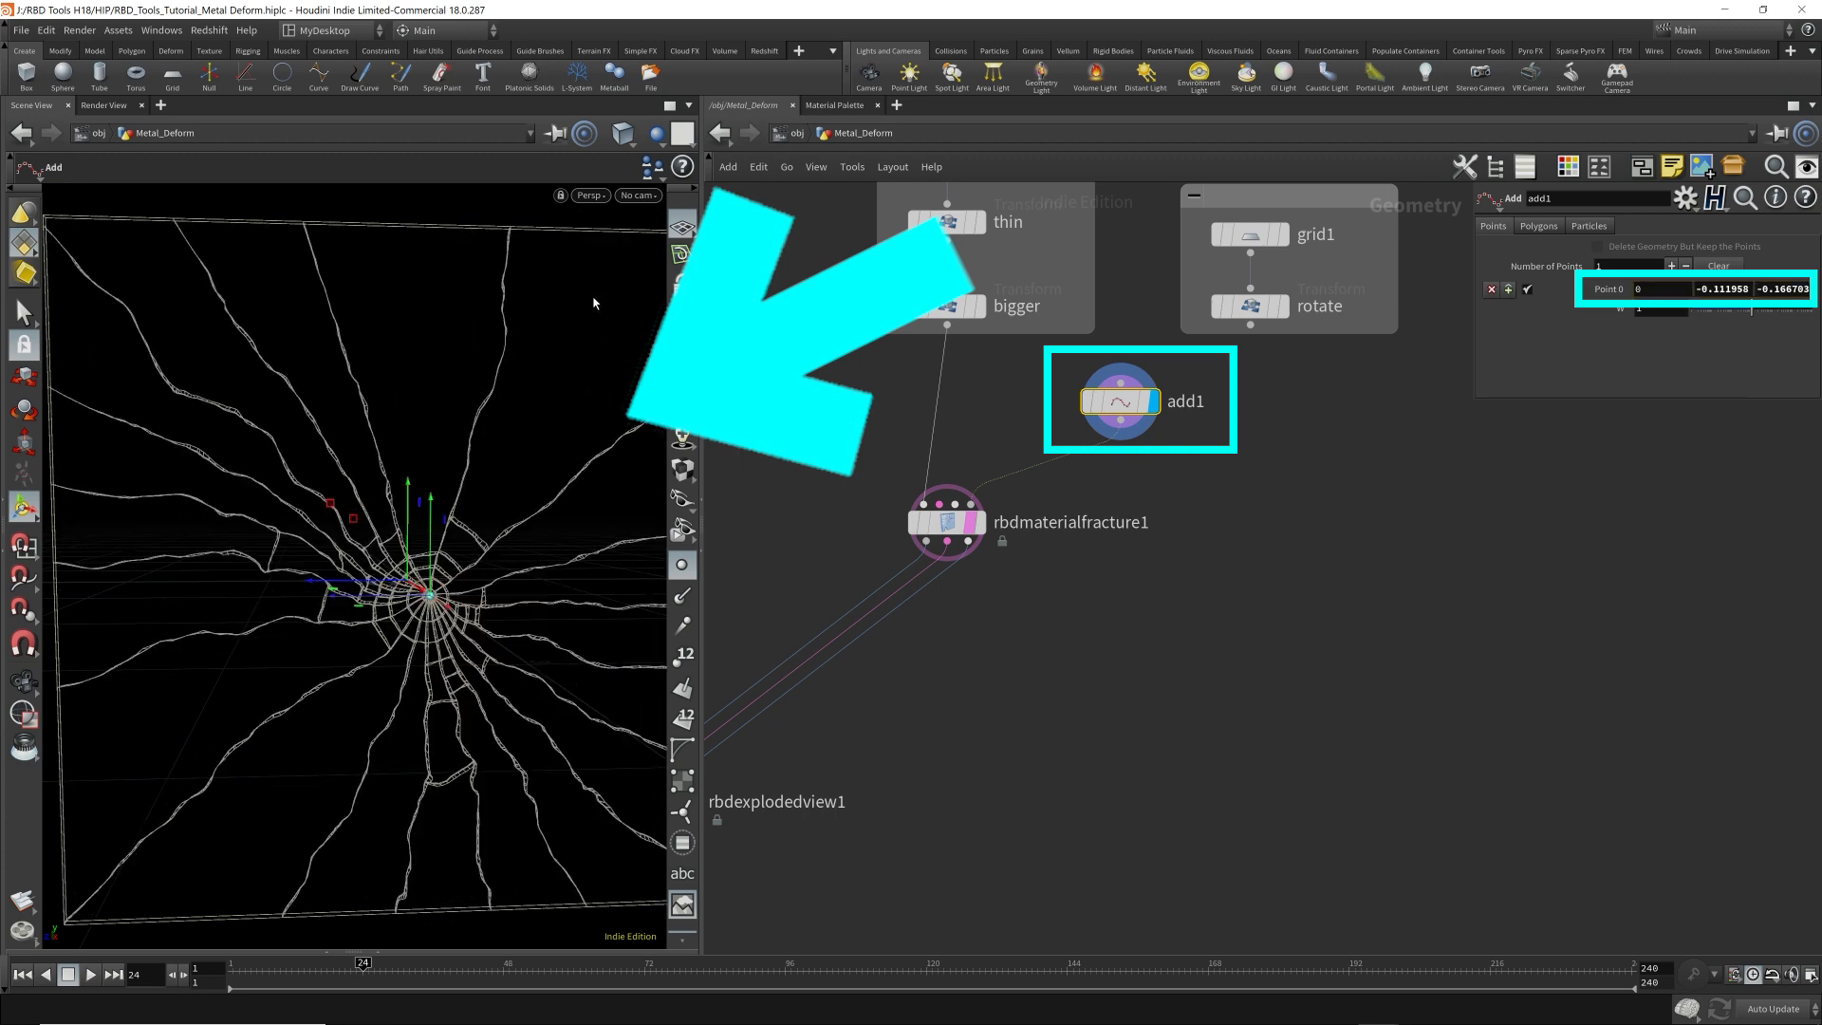
Ghost the other objects in the viewport alongside the fractured plate.
click(637, 195)
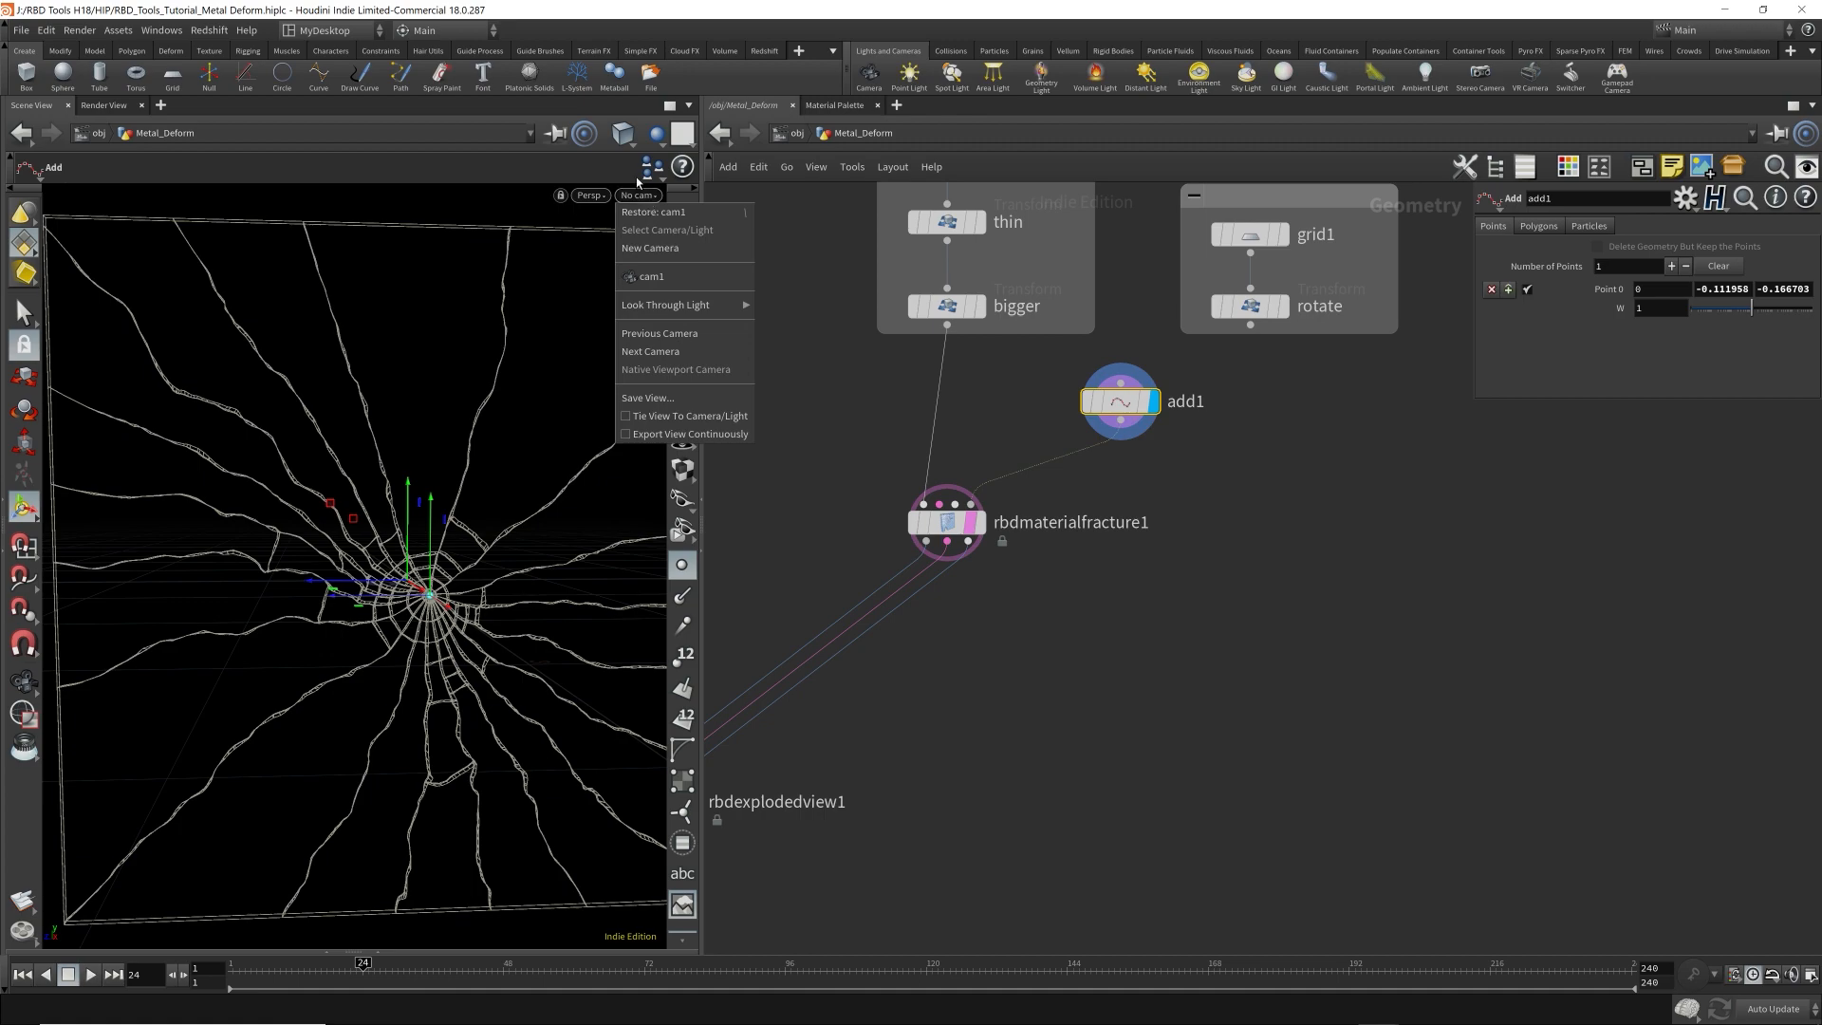
click(630, 141)
click(656, 138)
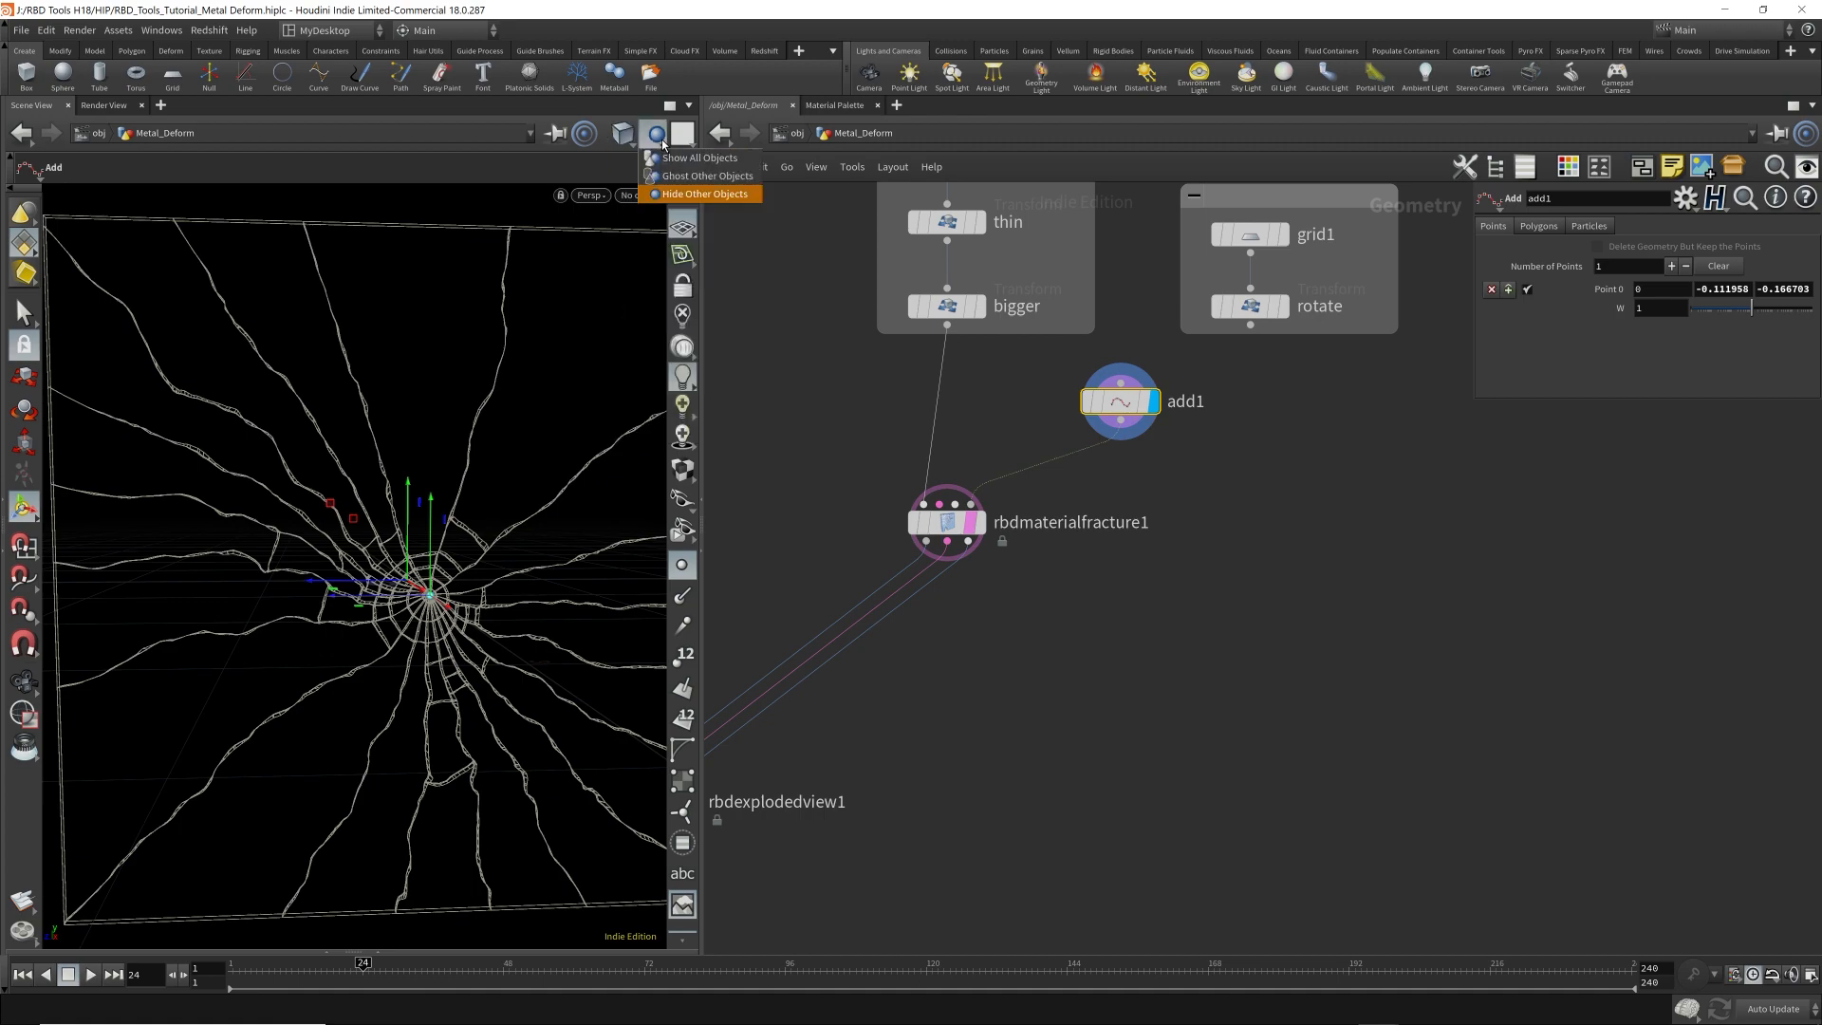
click(666, 175)
Move add1's Point 0 to where the ball meets the plate, at about Y -0.015 and Z -0.003.
alt+drag(498, 530, 403, 386)
alt+right_drag(403, 386, 346, 380)
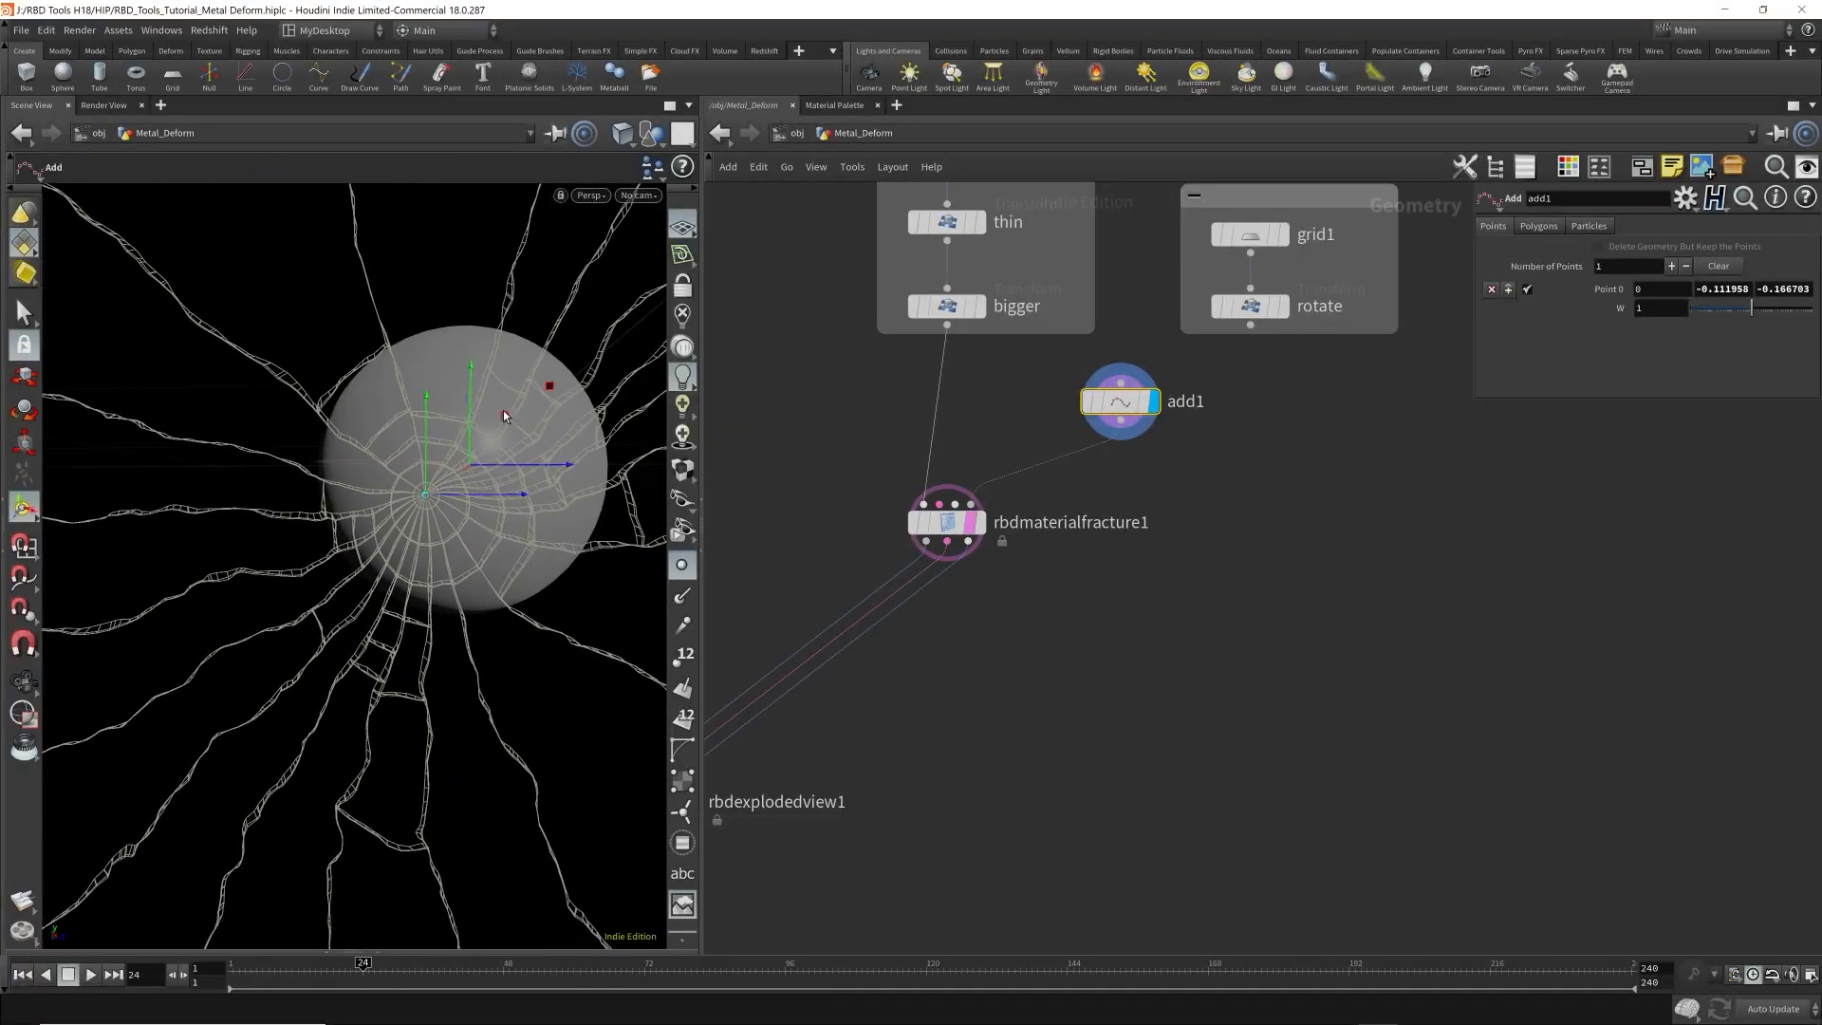
drag(516, 410, 471, 480)
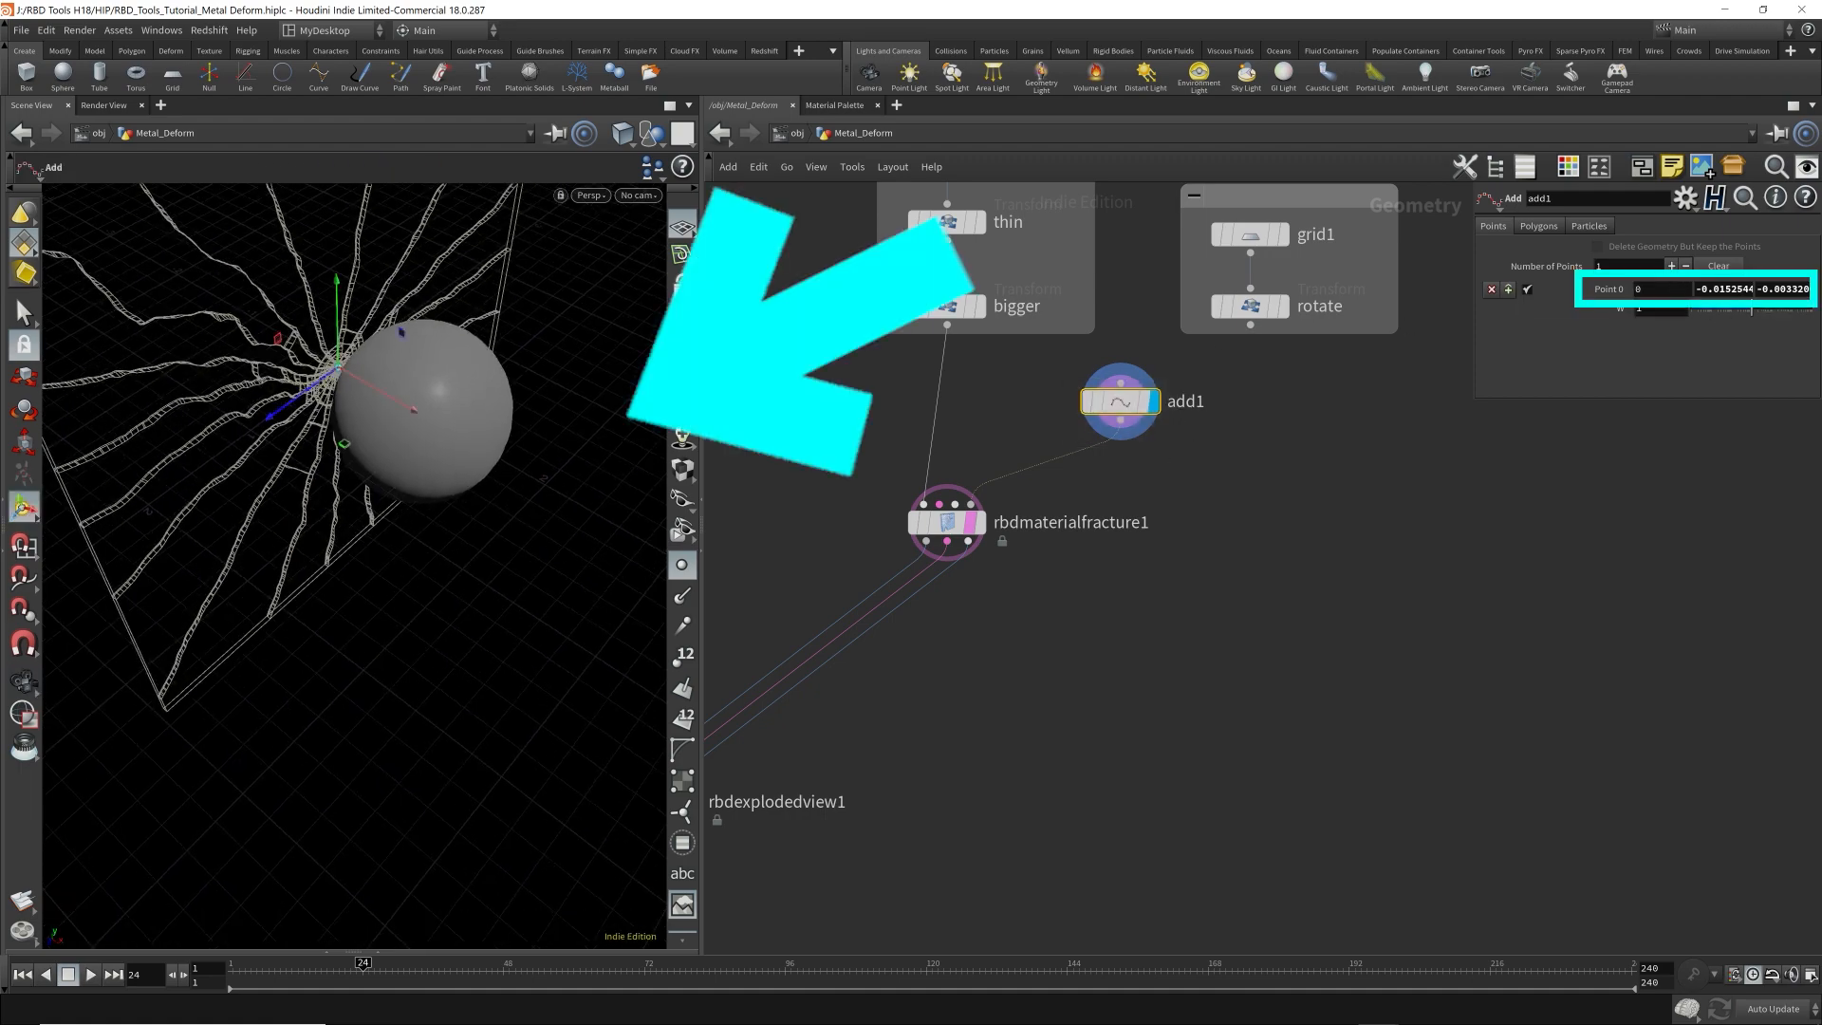
alt+drag(564, 590, 415, 453)
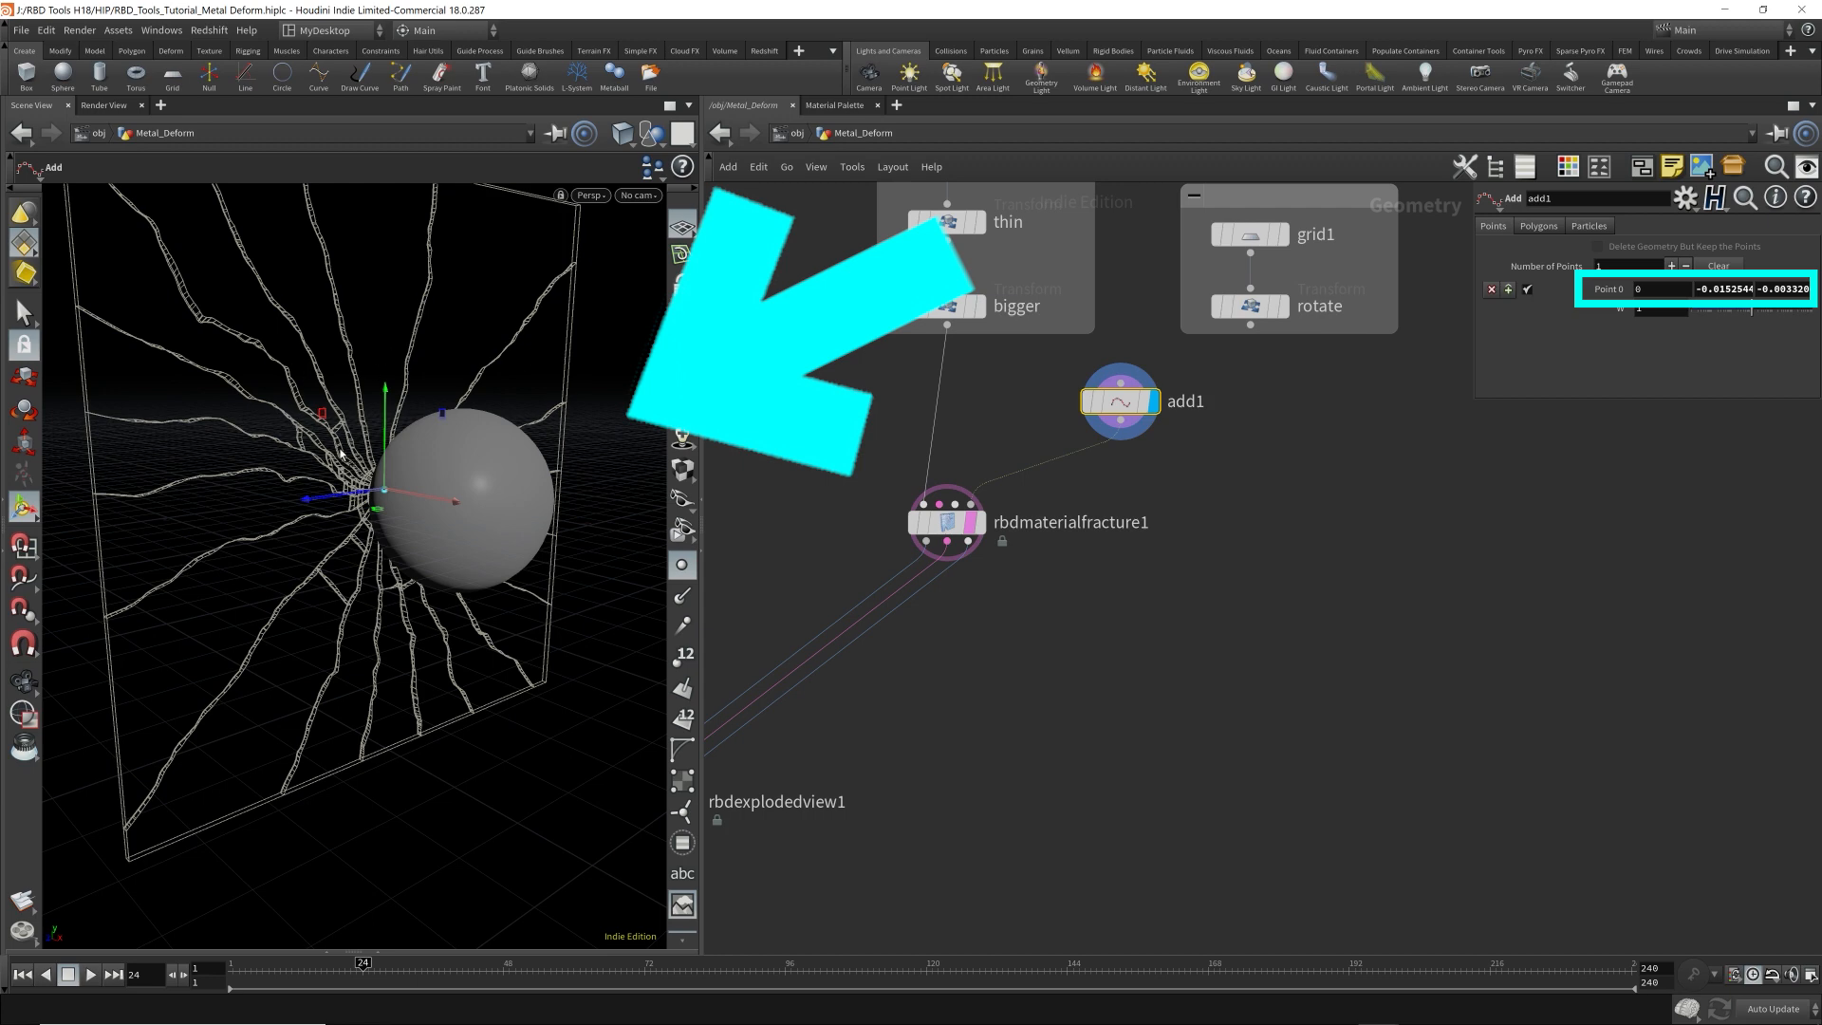
Display rbdmaterialfracture1 with point markers turned off and inspect its cracks against the ball from several angles.
click(981, 522)
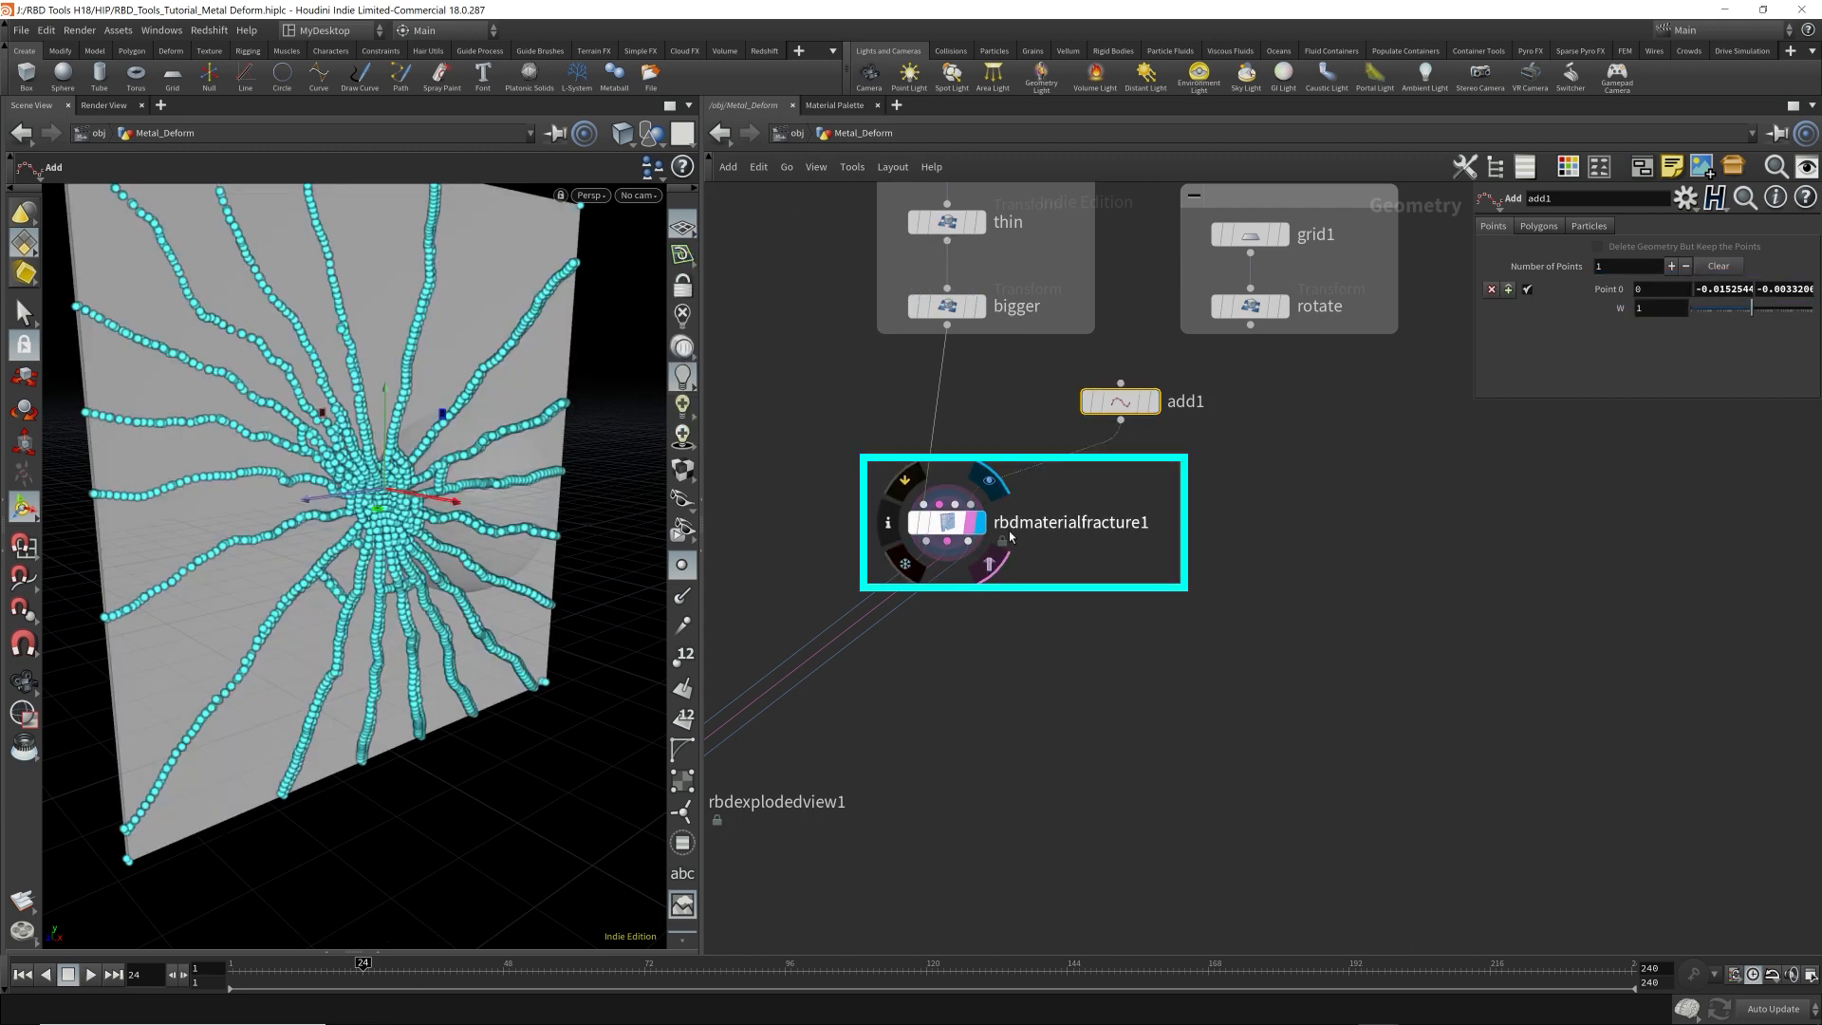
click(682, 565)
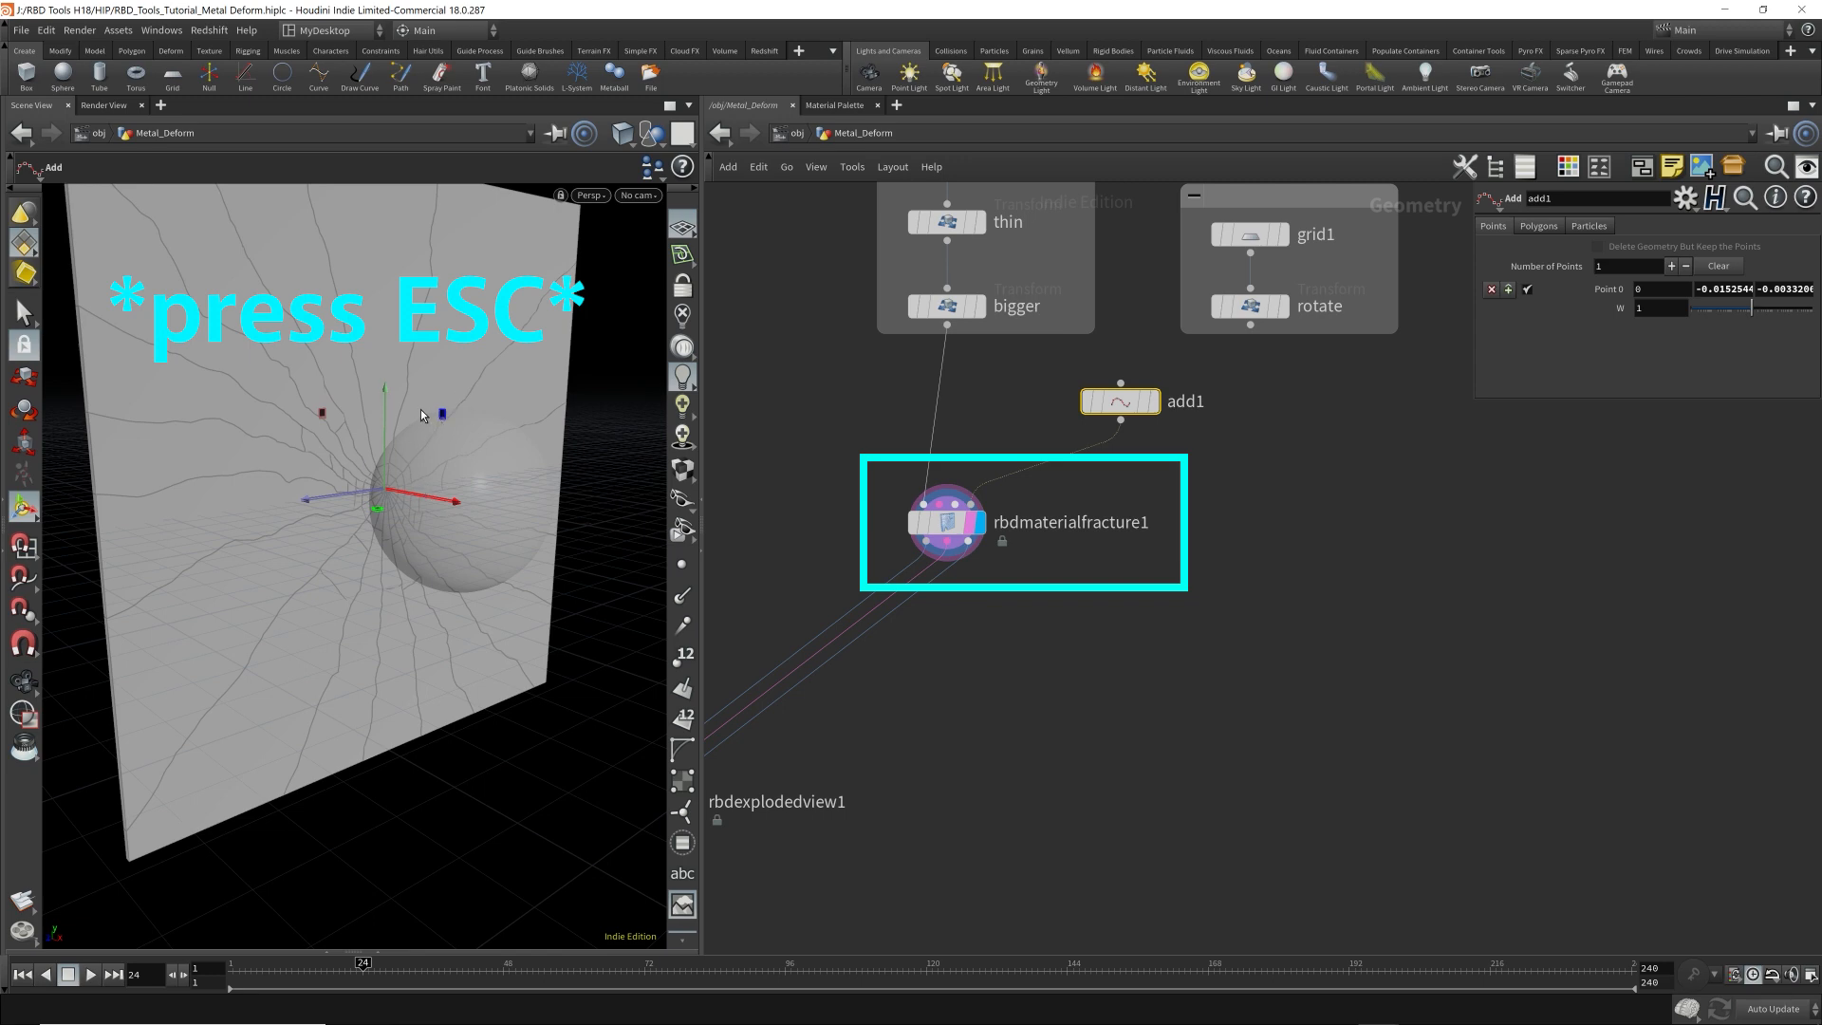
key(Escape)
mouse_move(420, 408)
mouse_down()
mouse_move(406, 374)
mouse_move(456, 412)
mouse_up()
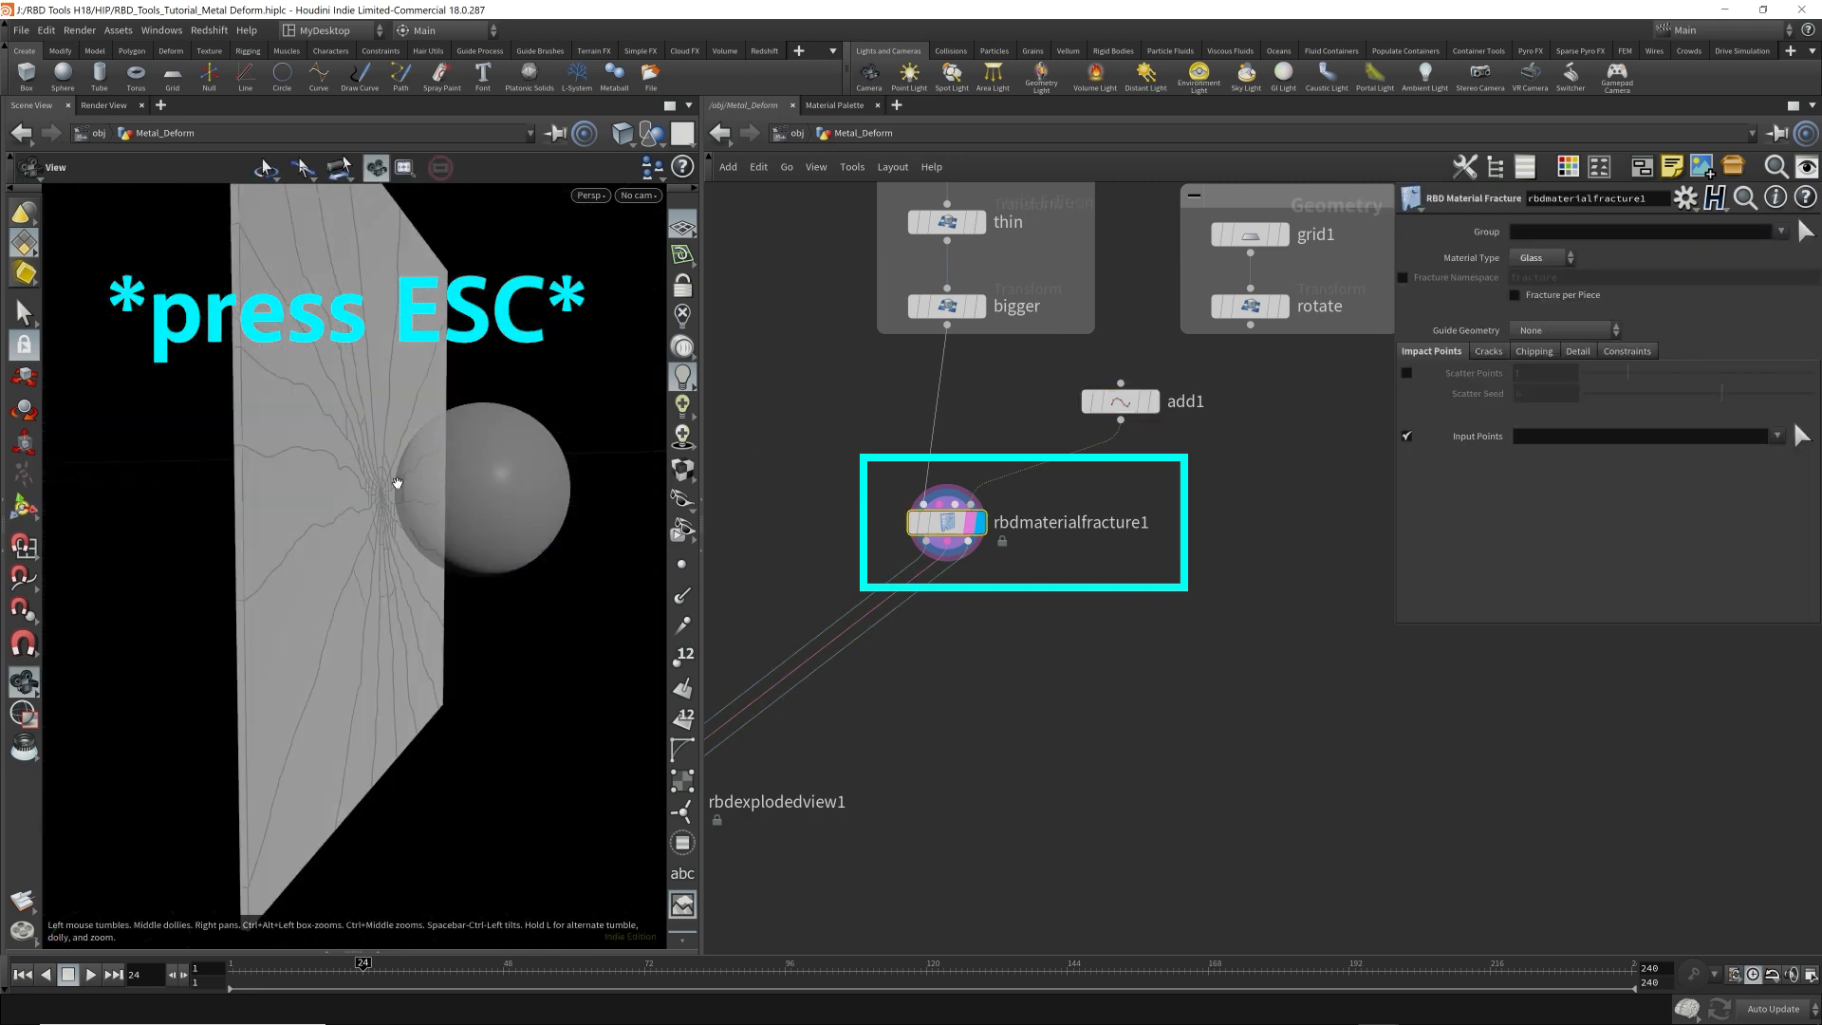
drag(449, 487, 379, 488)
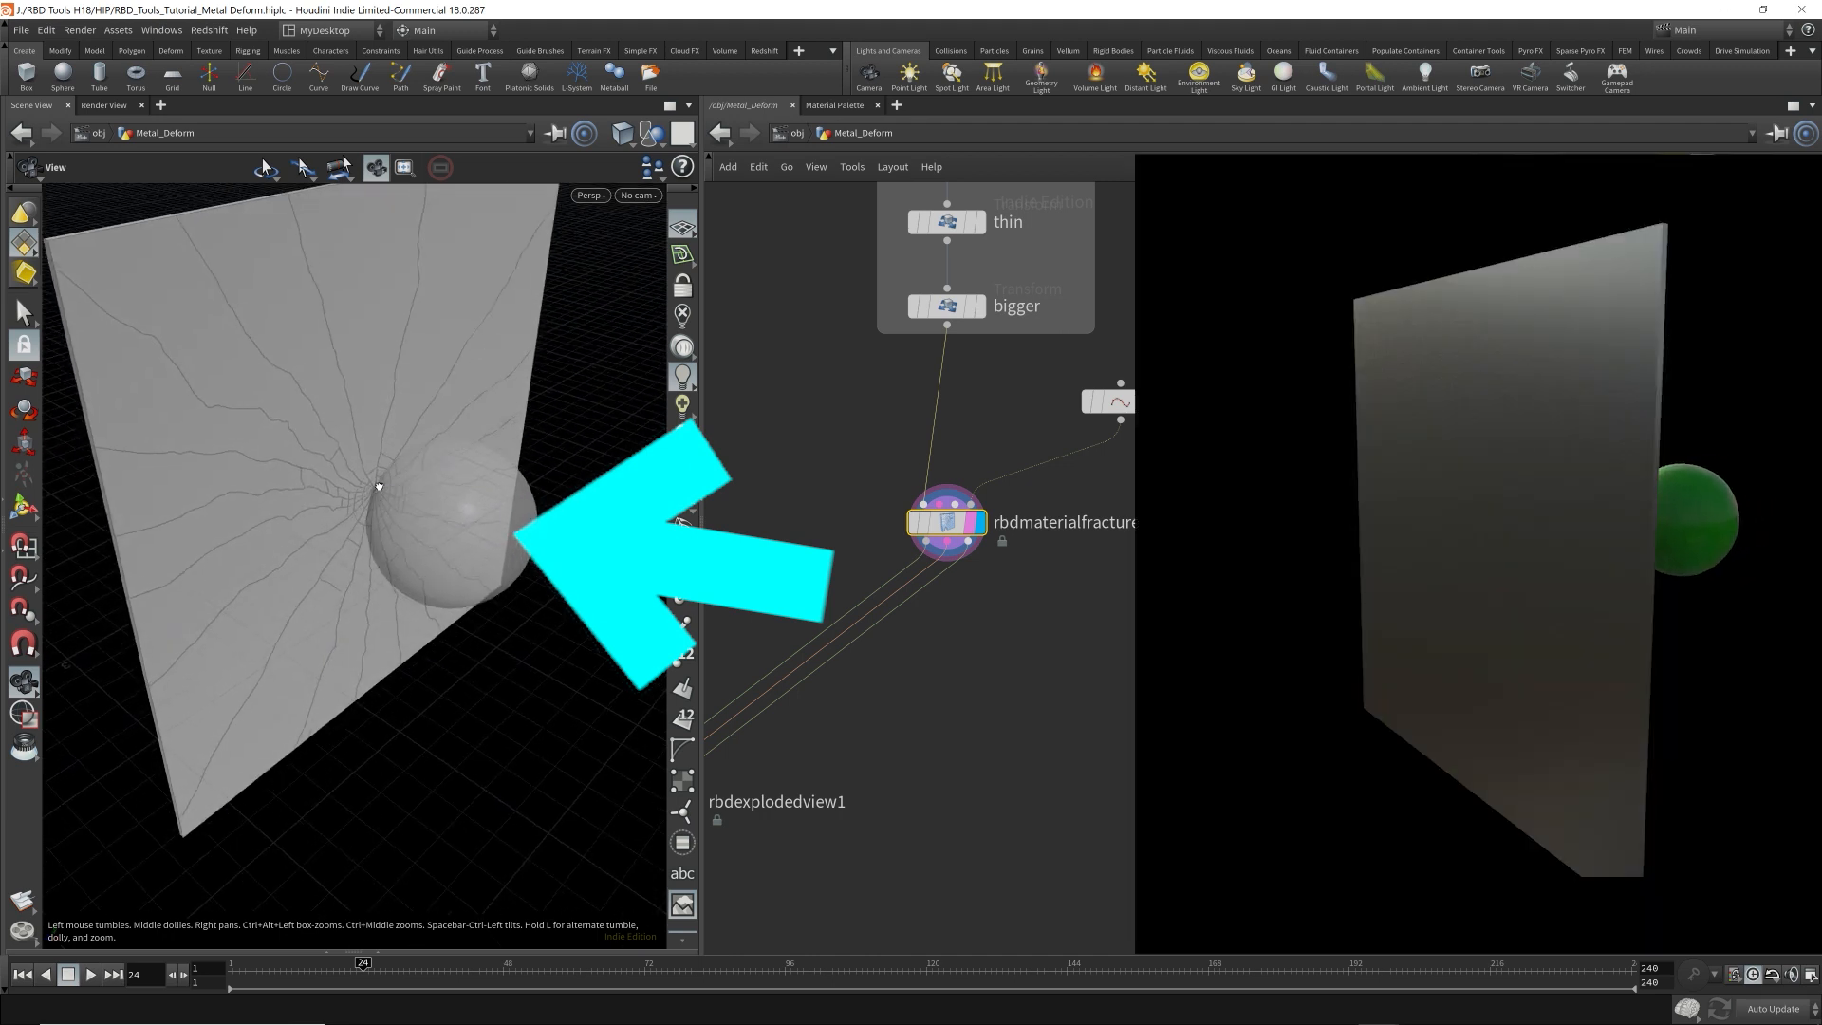
scroll(381, 492, up, 3)
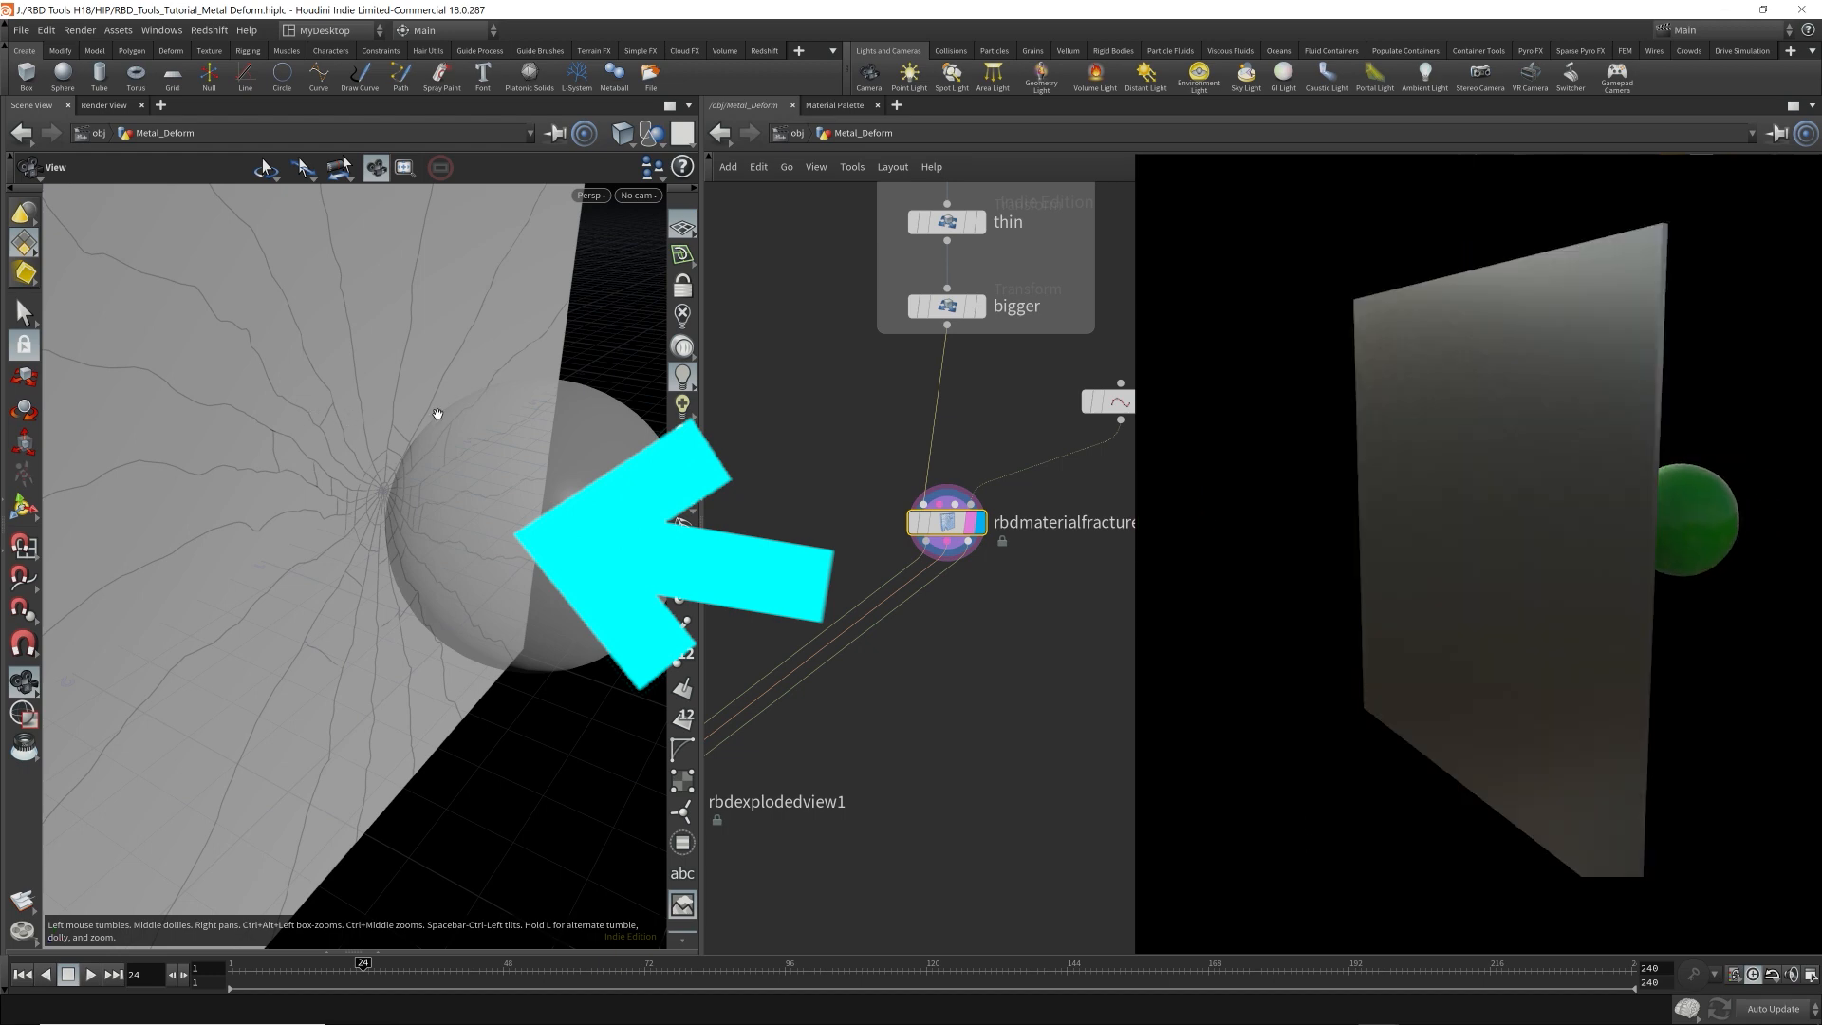
drag(279, 589, 478, 471)
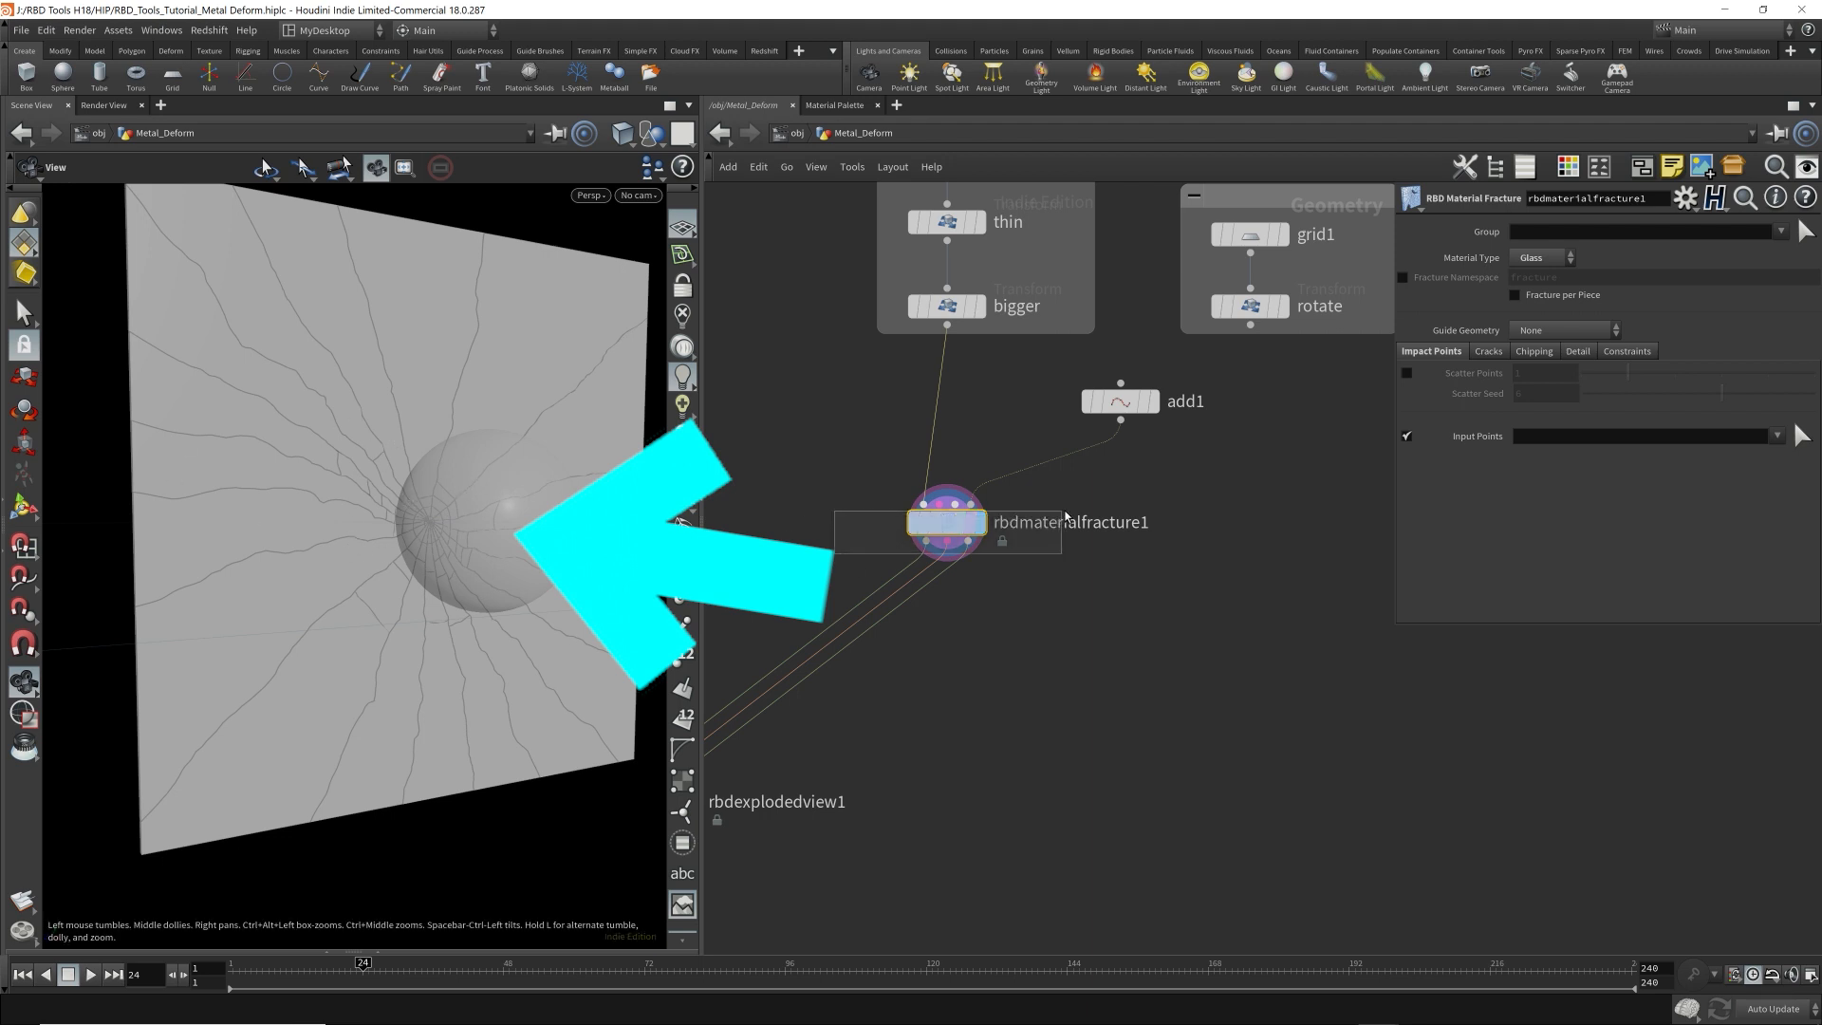
Hide the other objects in the viewport and show rbdmaterialfracture1's Cracks settings.
click(653, 133)
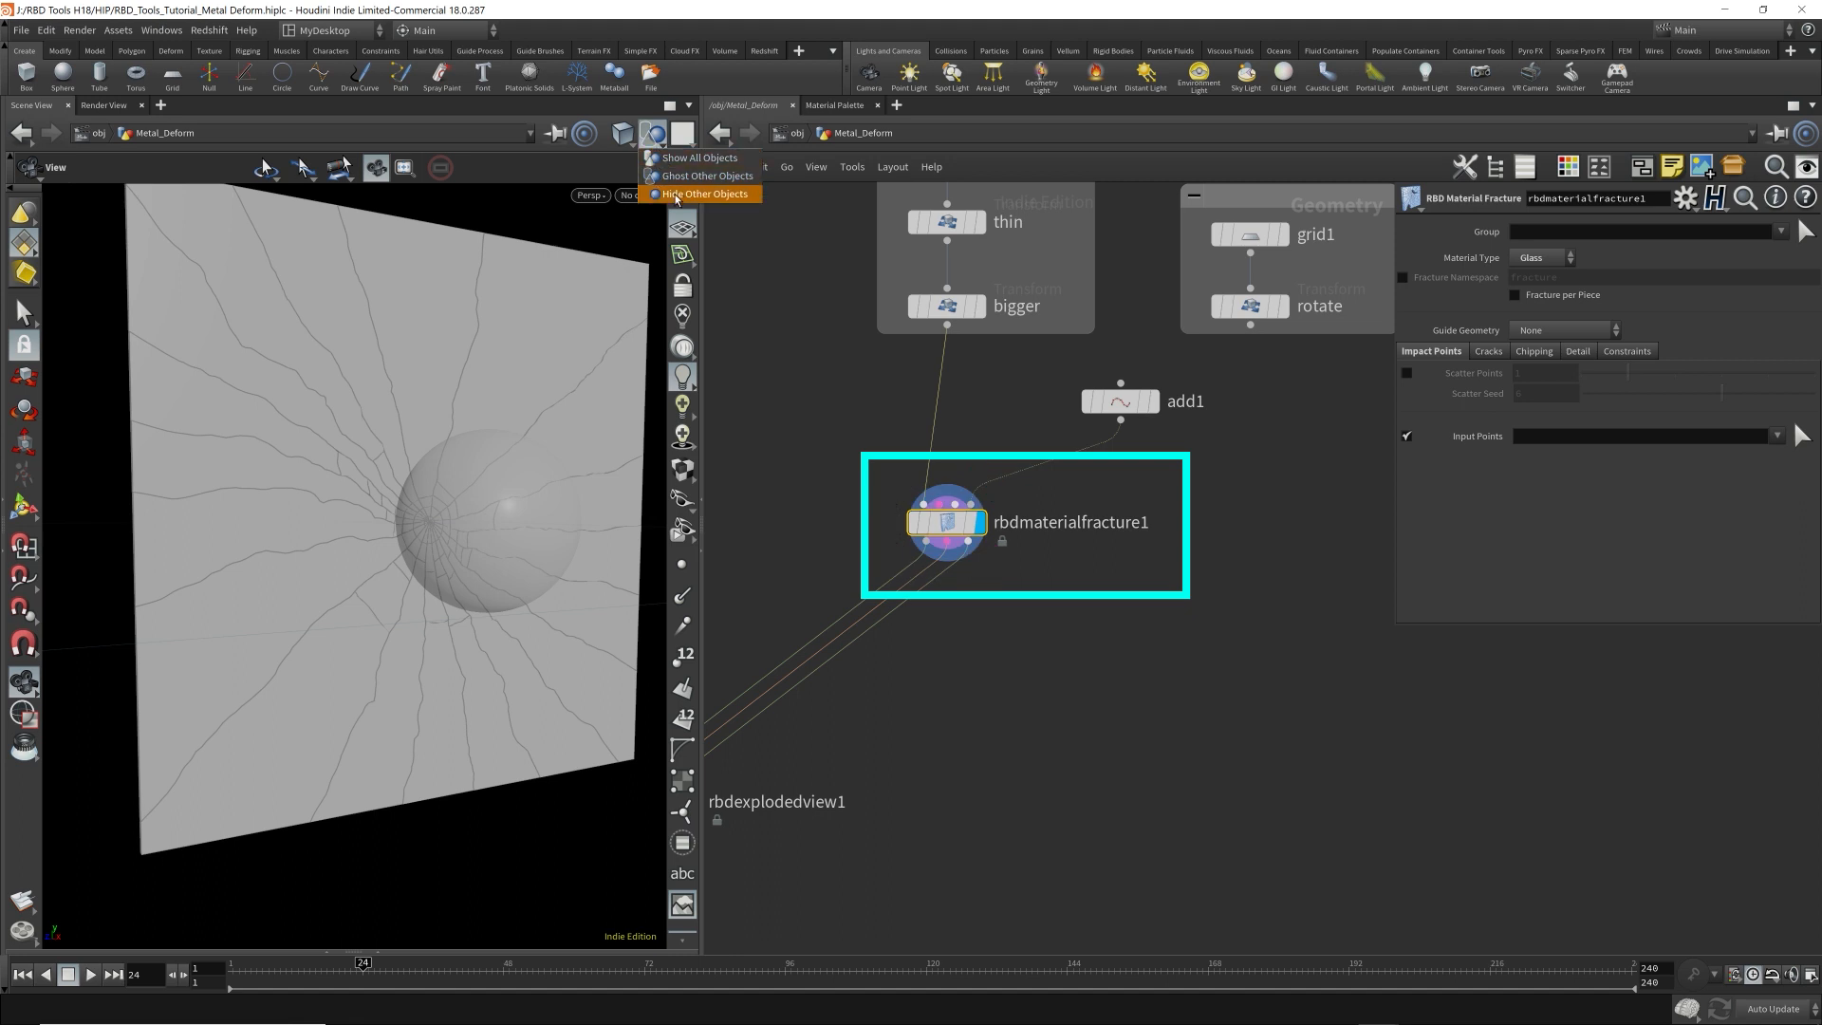
click(677, 194)
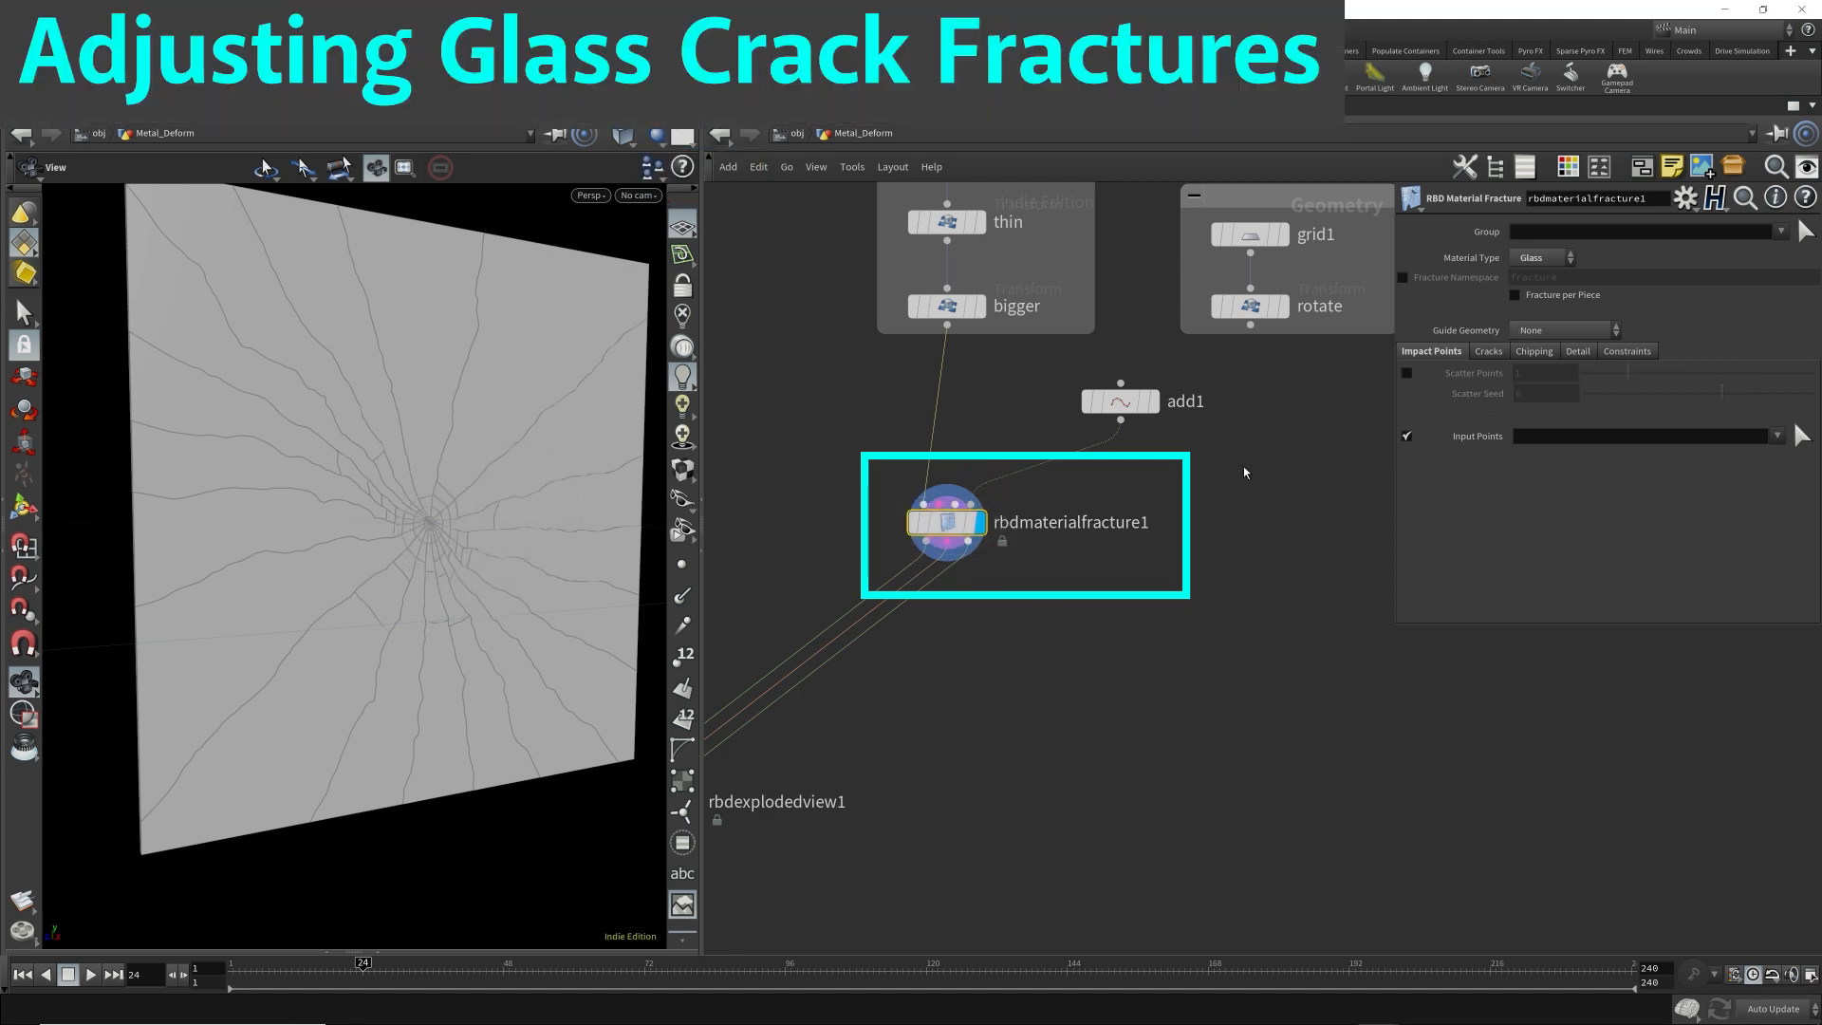
click(1489, 352)
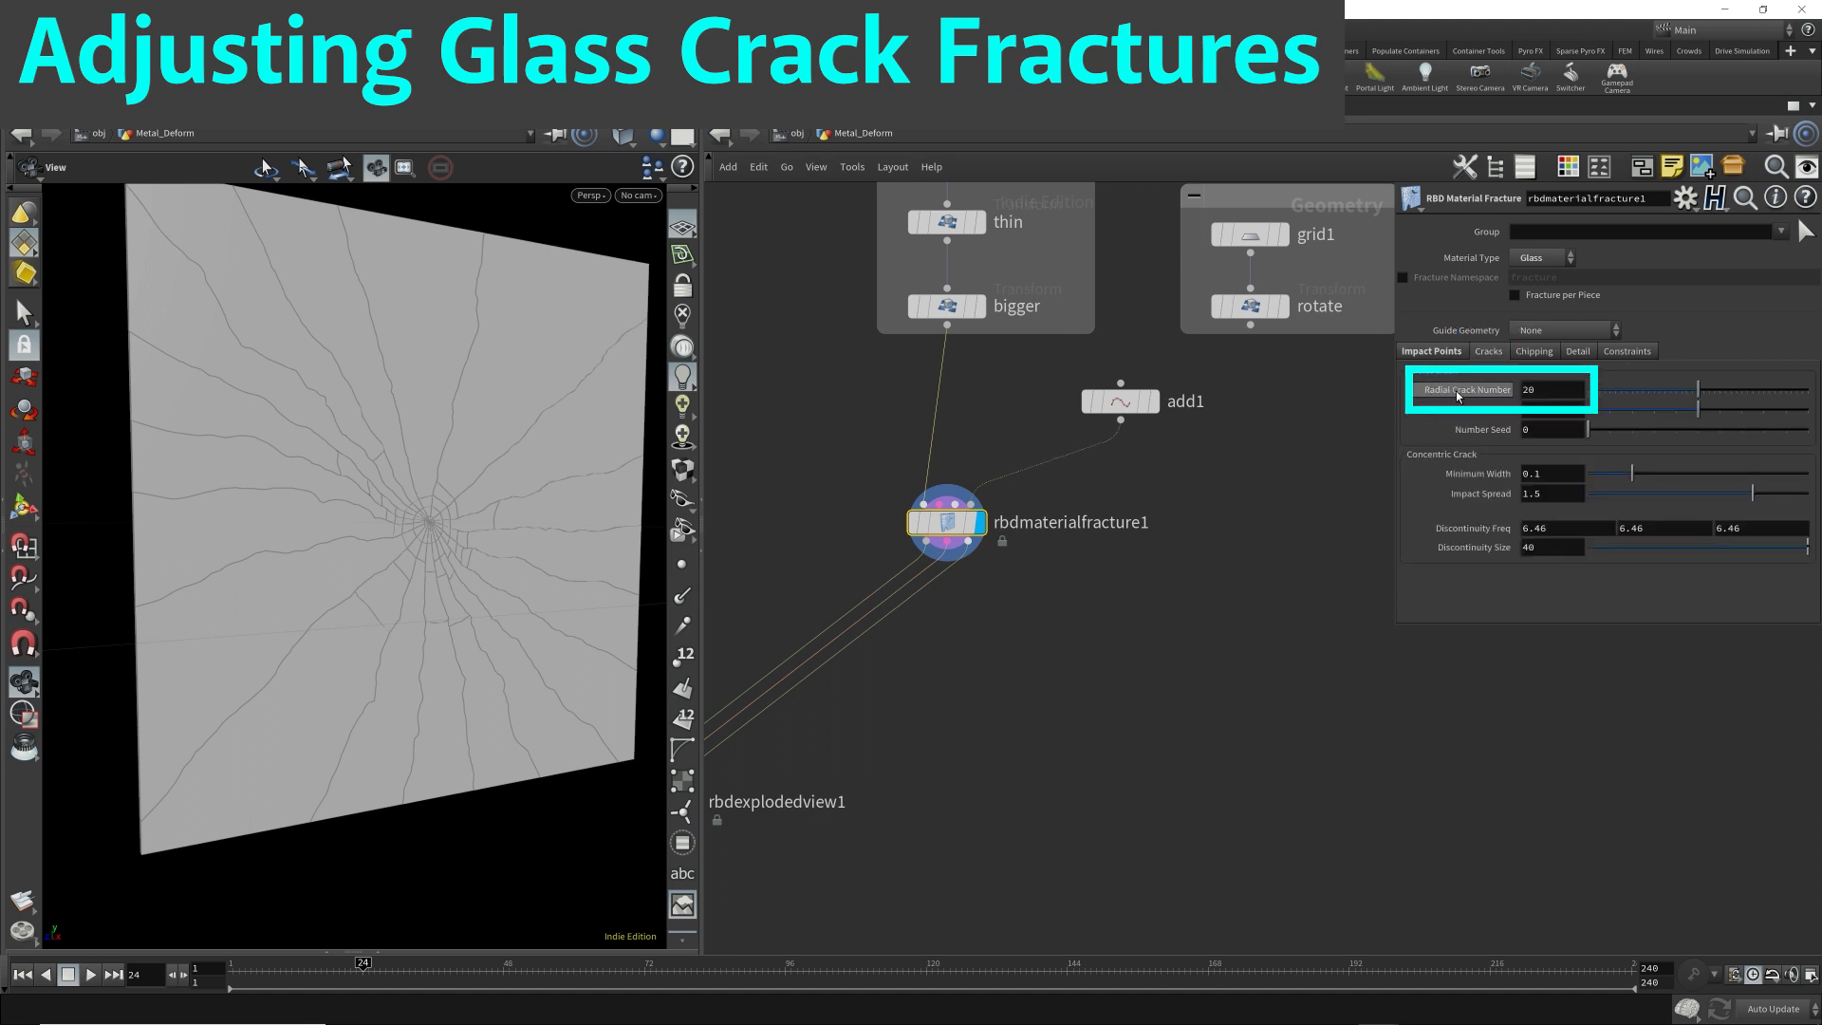
Try a Radial Crack Number of 40 on rbdmaterialfracture1.
double_click(1542, 392)
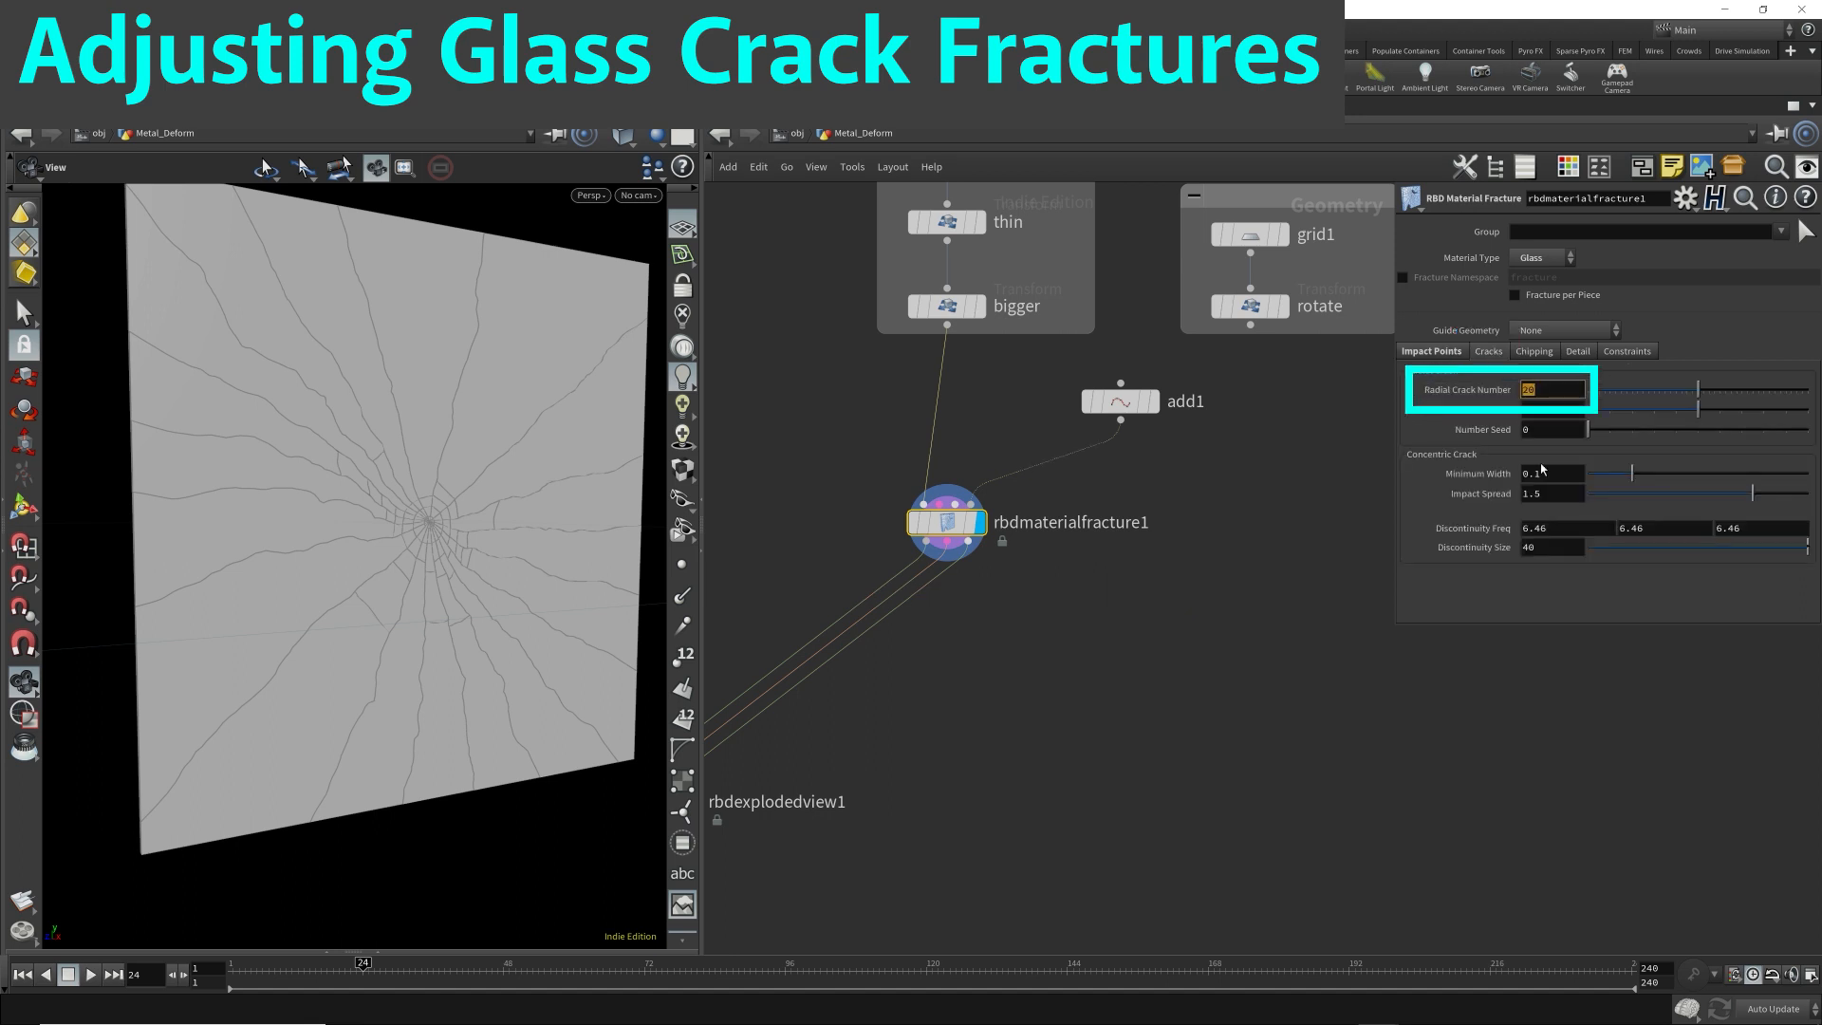
text(40)
key(Return)
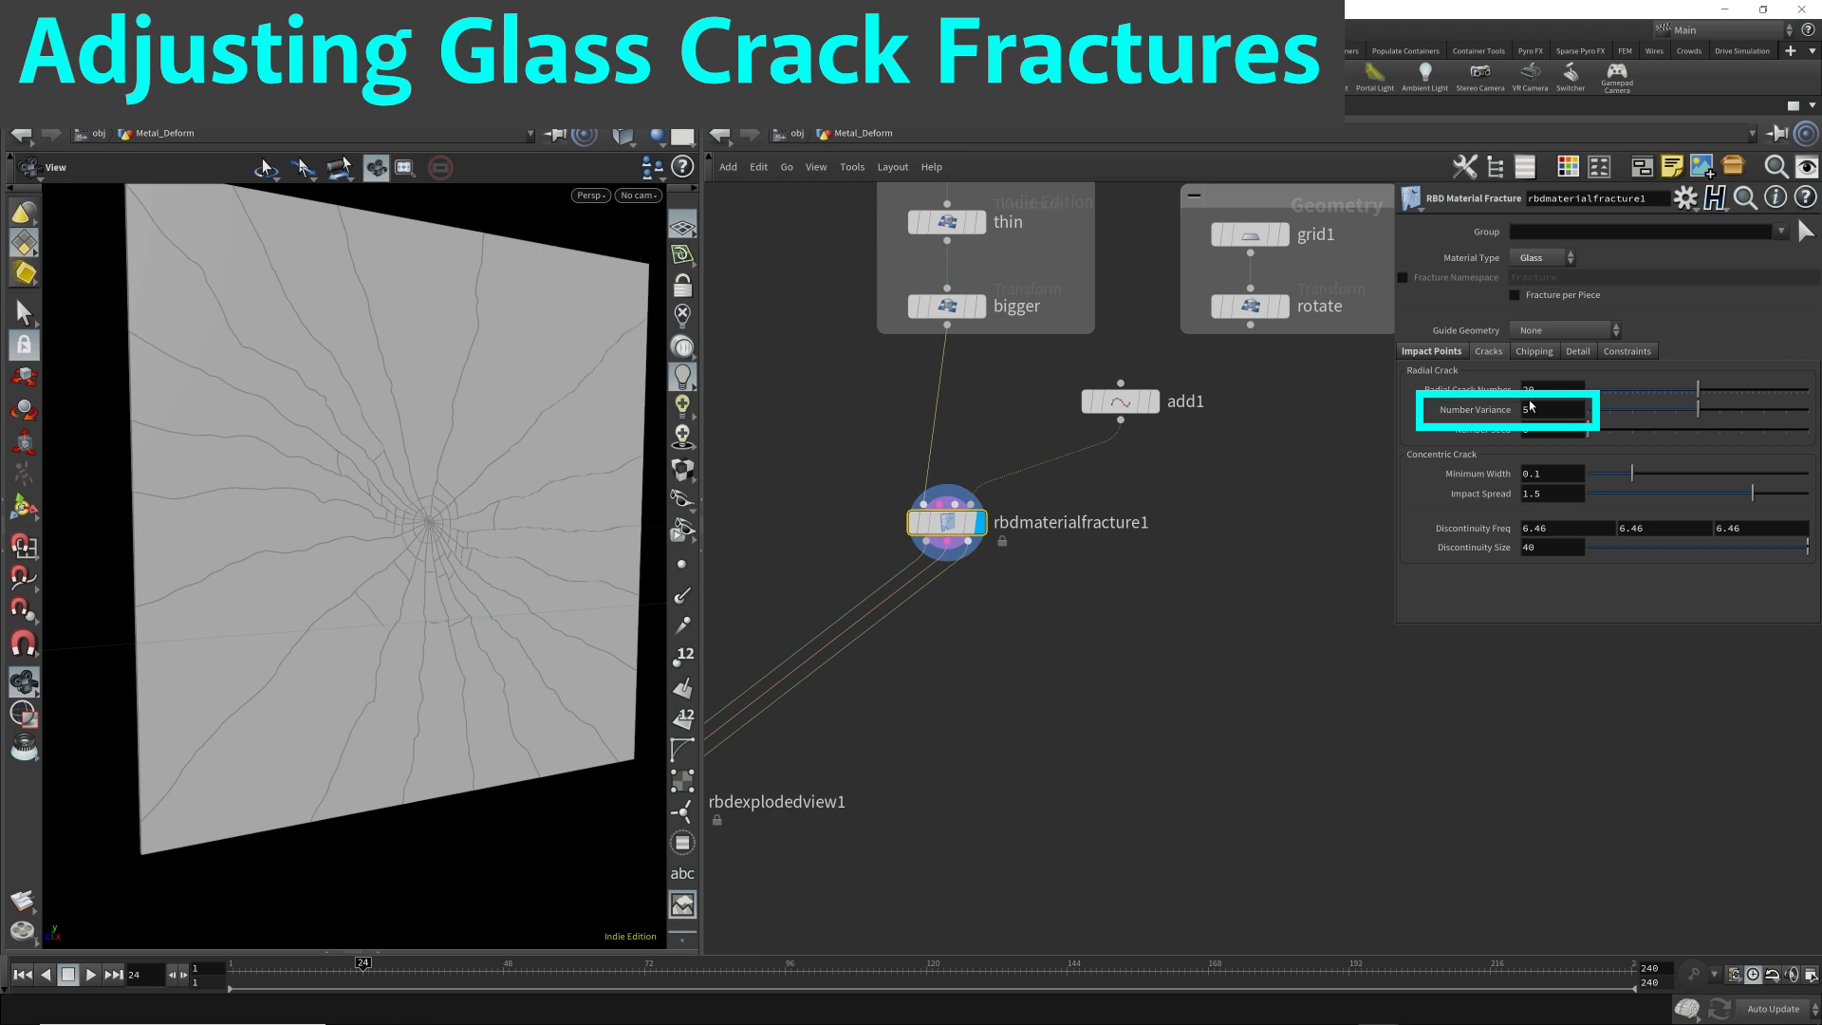
Set the radial crack Number Variance to 0 and inspect the crack pattern on the plate.
drag(1544, 410, 1509, 423)
text(0)
key(Return)
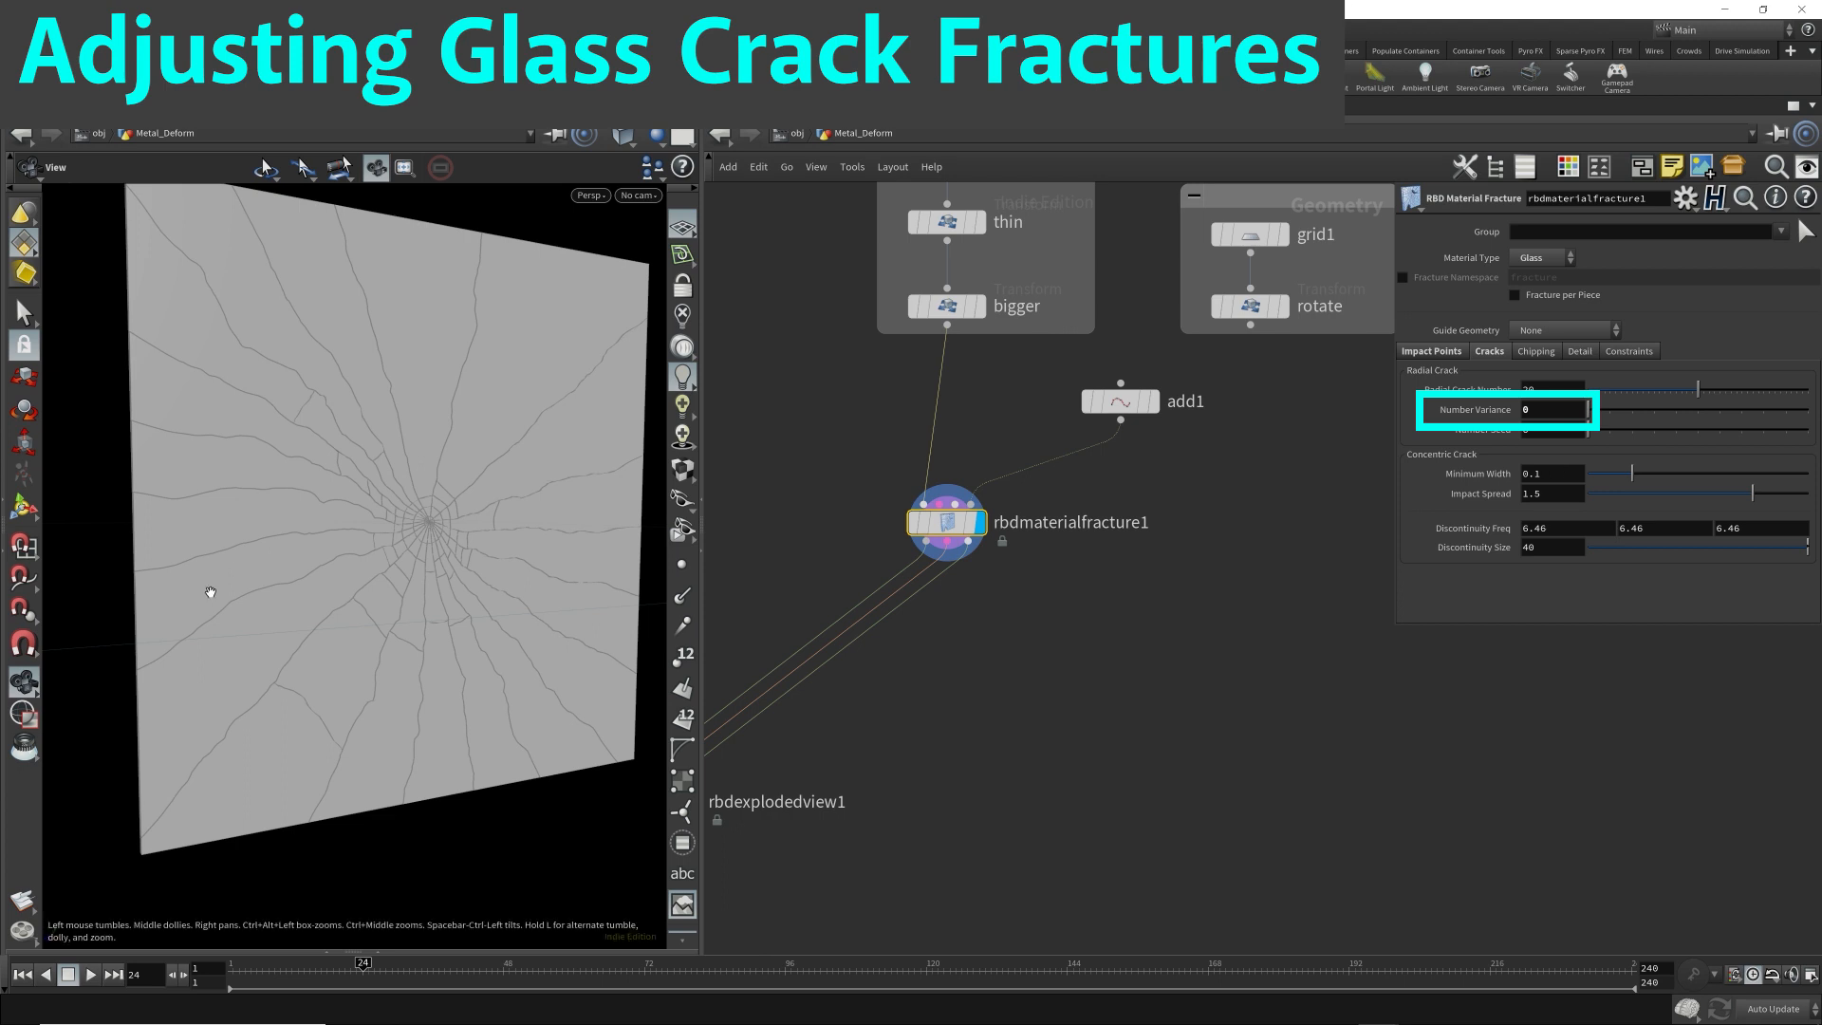
drag(393, 613, 319, 448)
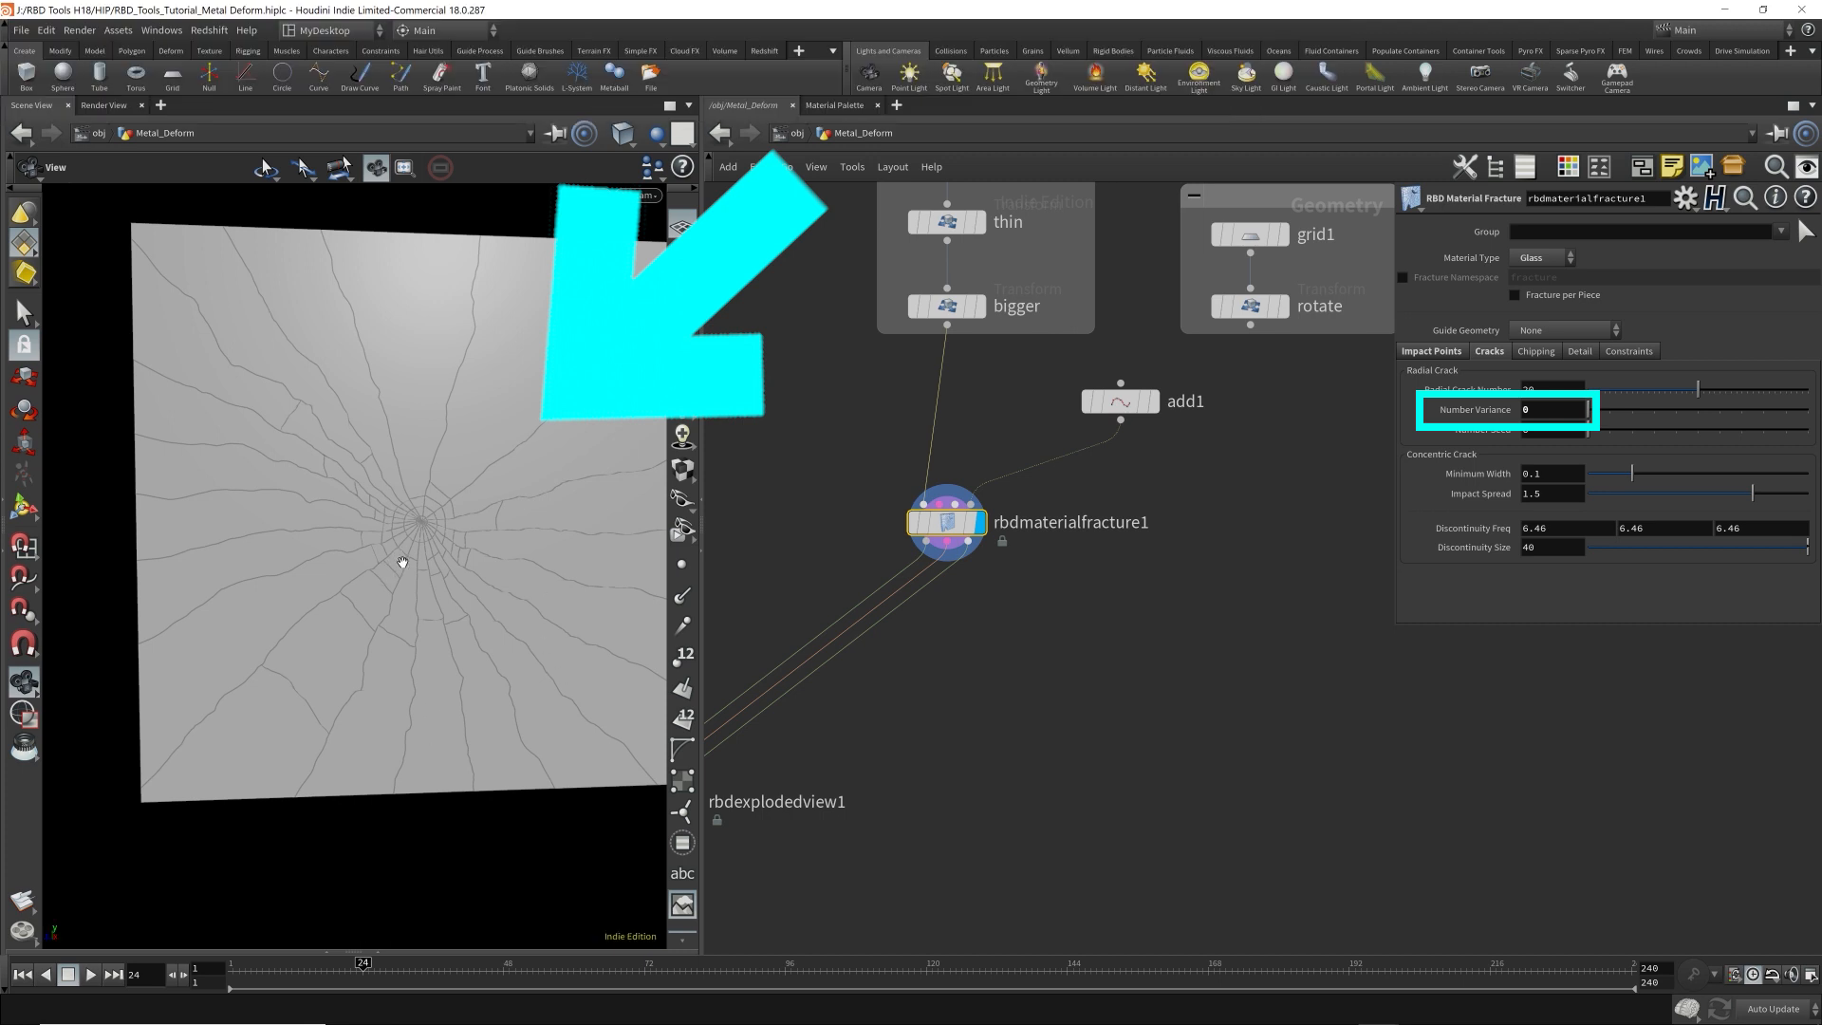
Set the Number Variance back to 5 and try varying the radial crack Number Seed.
click(1522, 415)
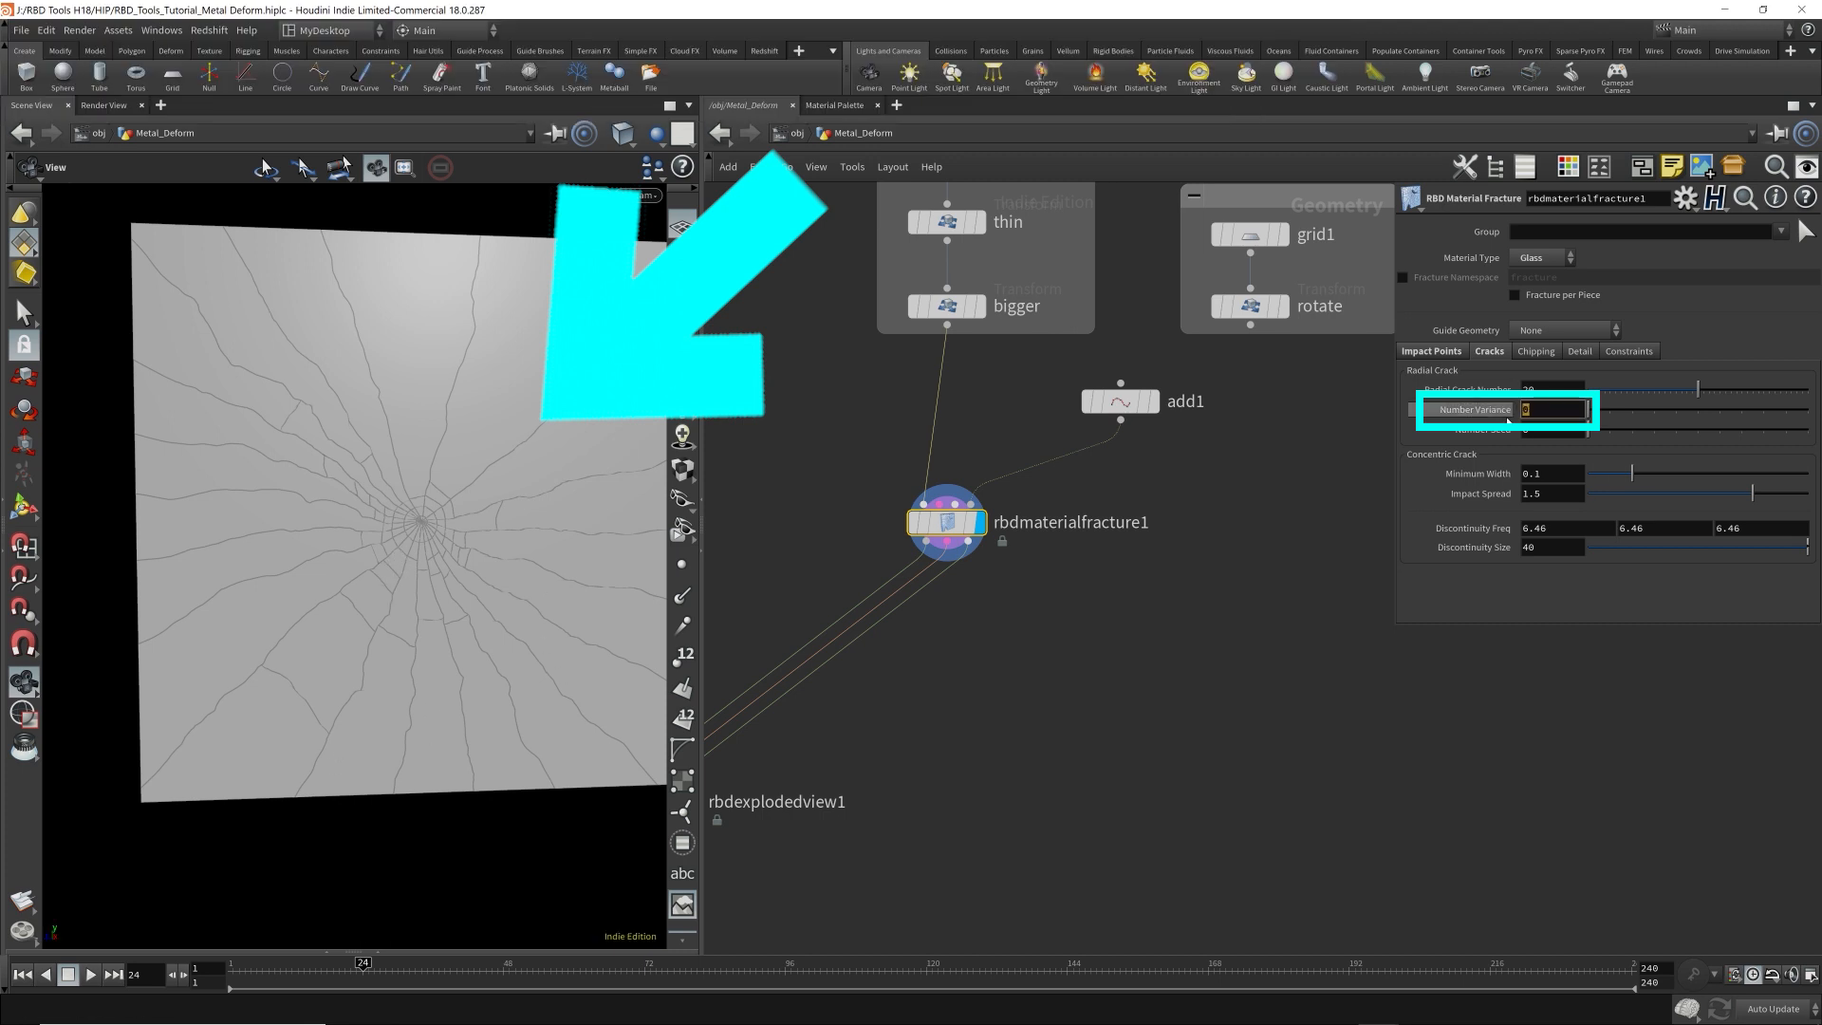
text(5)
key(Return)
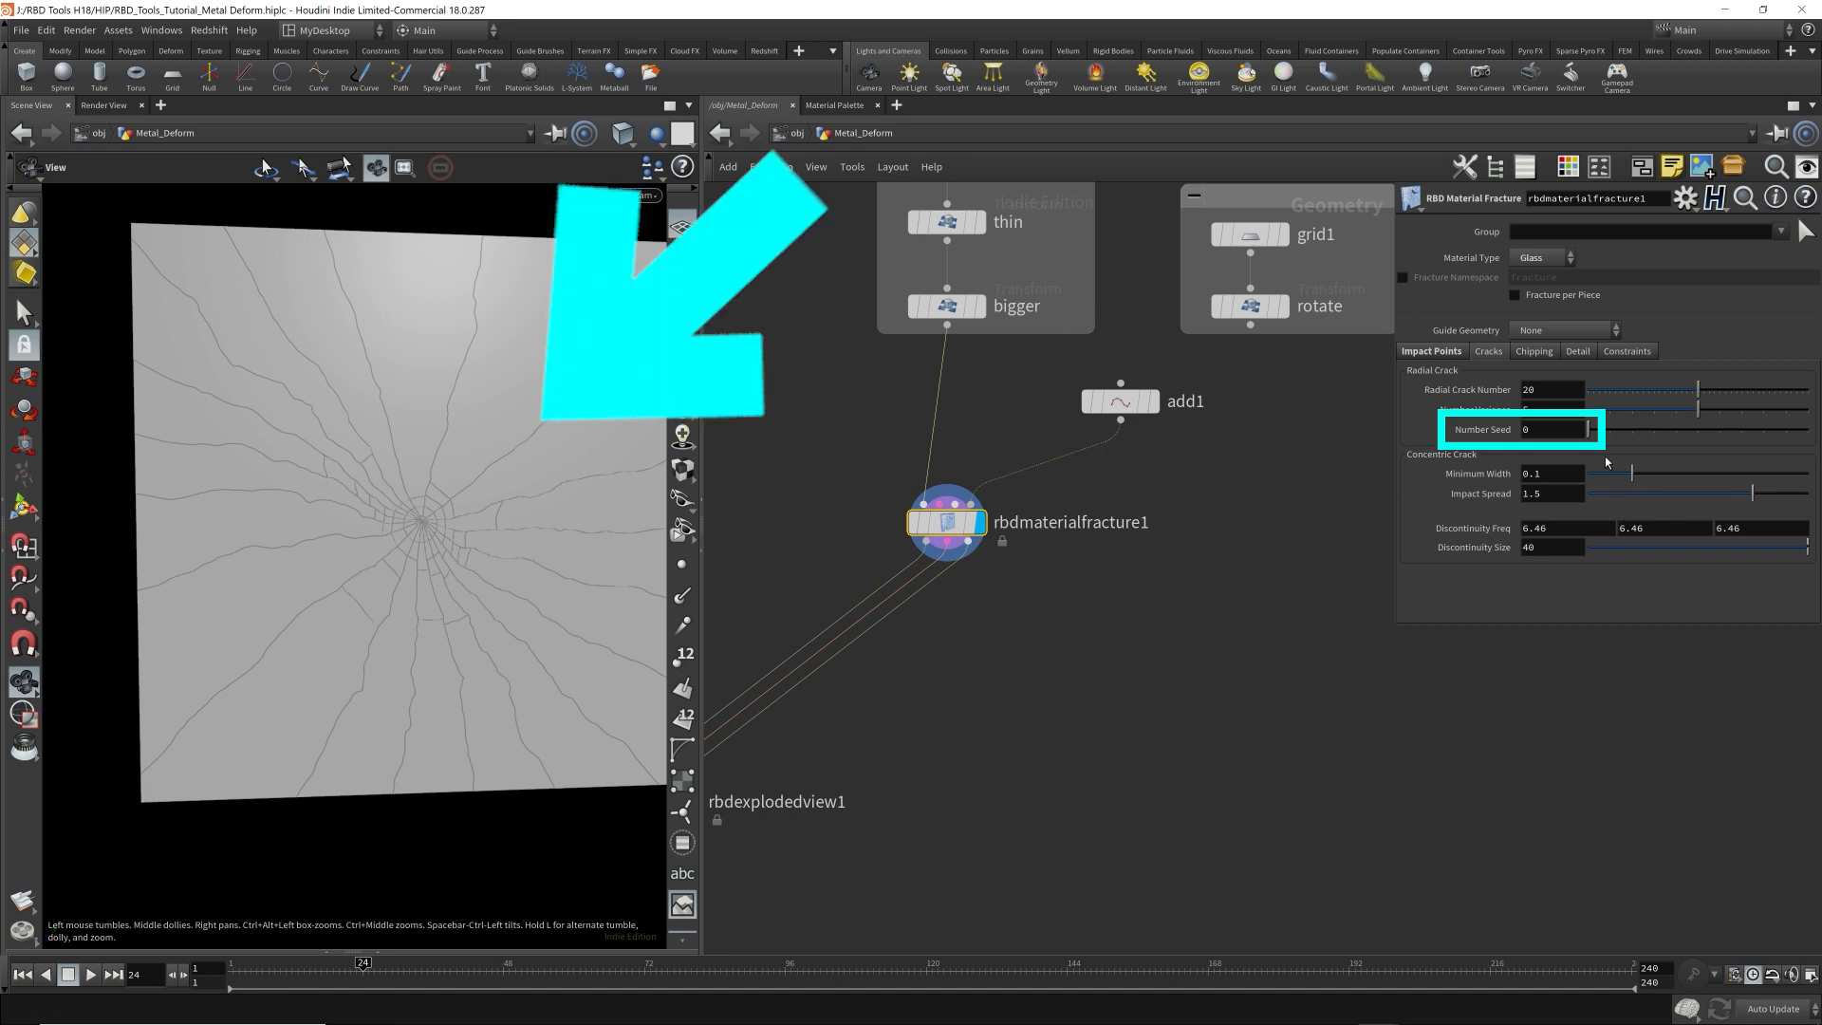
drag(1621, 433, 1555, 442)
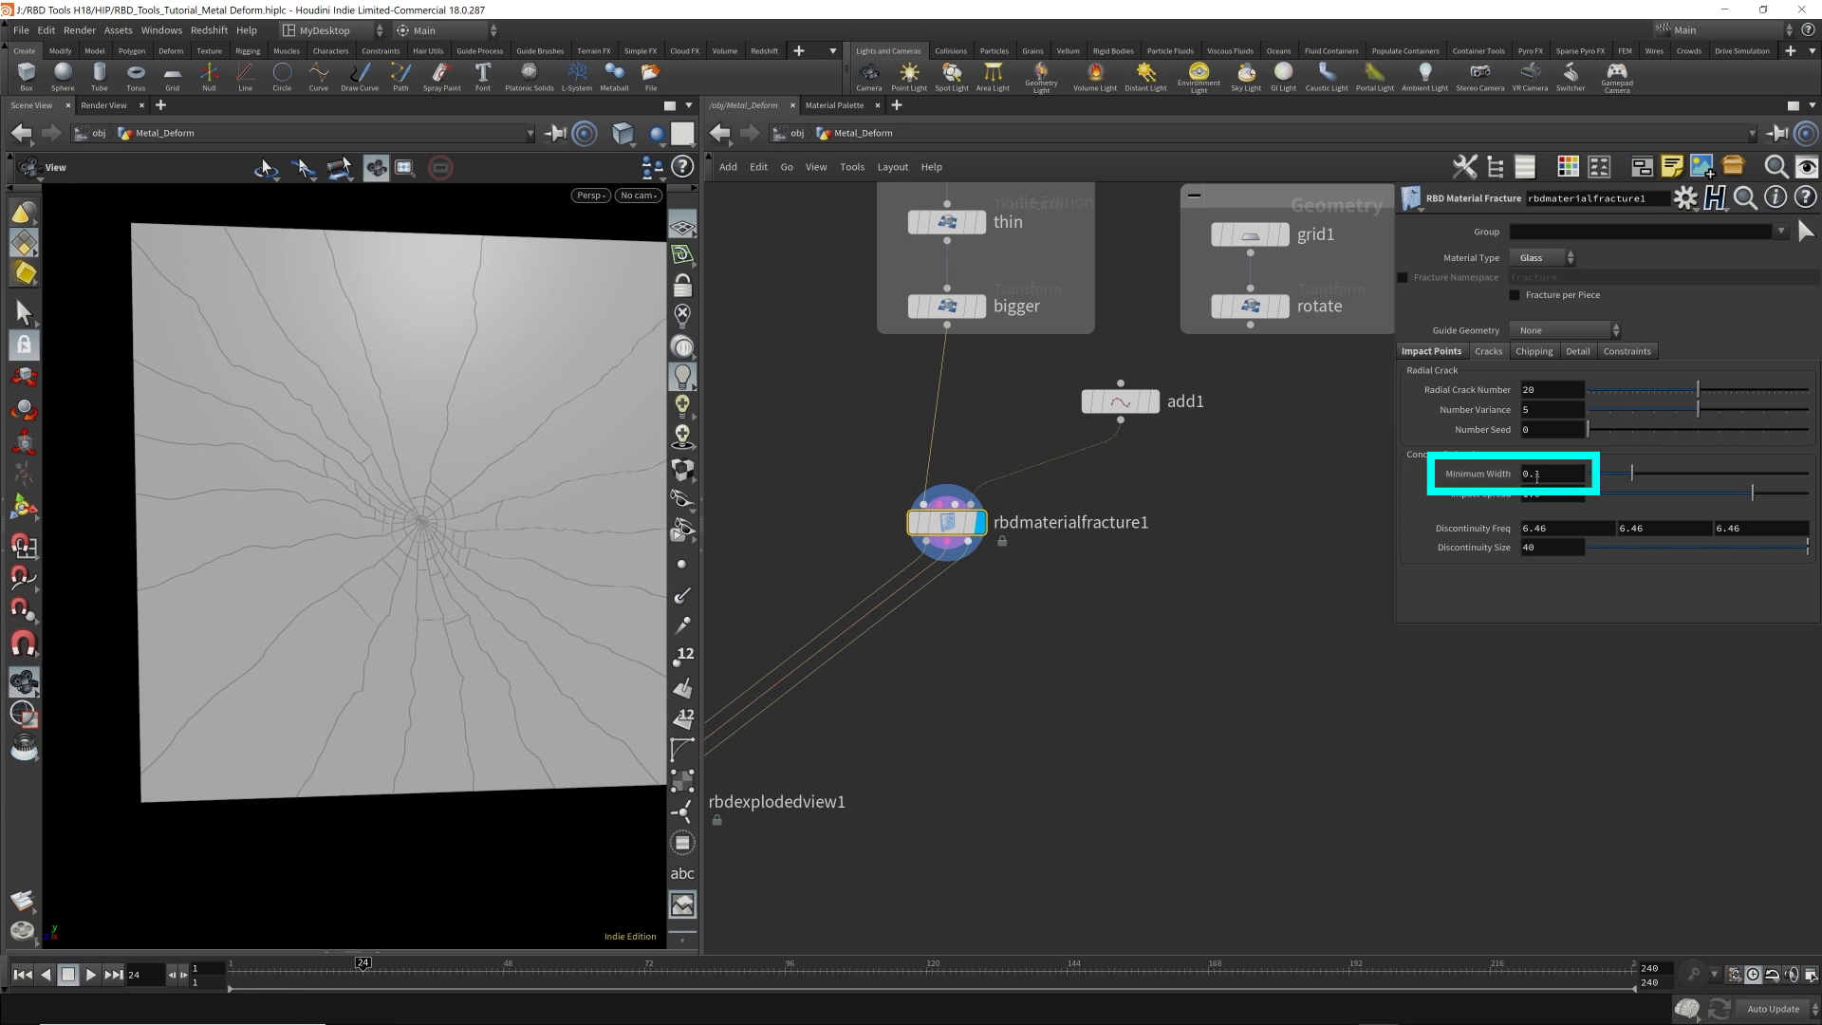
Set the concentric crack Minimum Width to 0.2 and inspect the rings around the impact point.
middle_drag(409, 503, 647, 507)
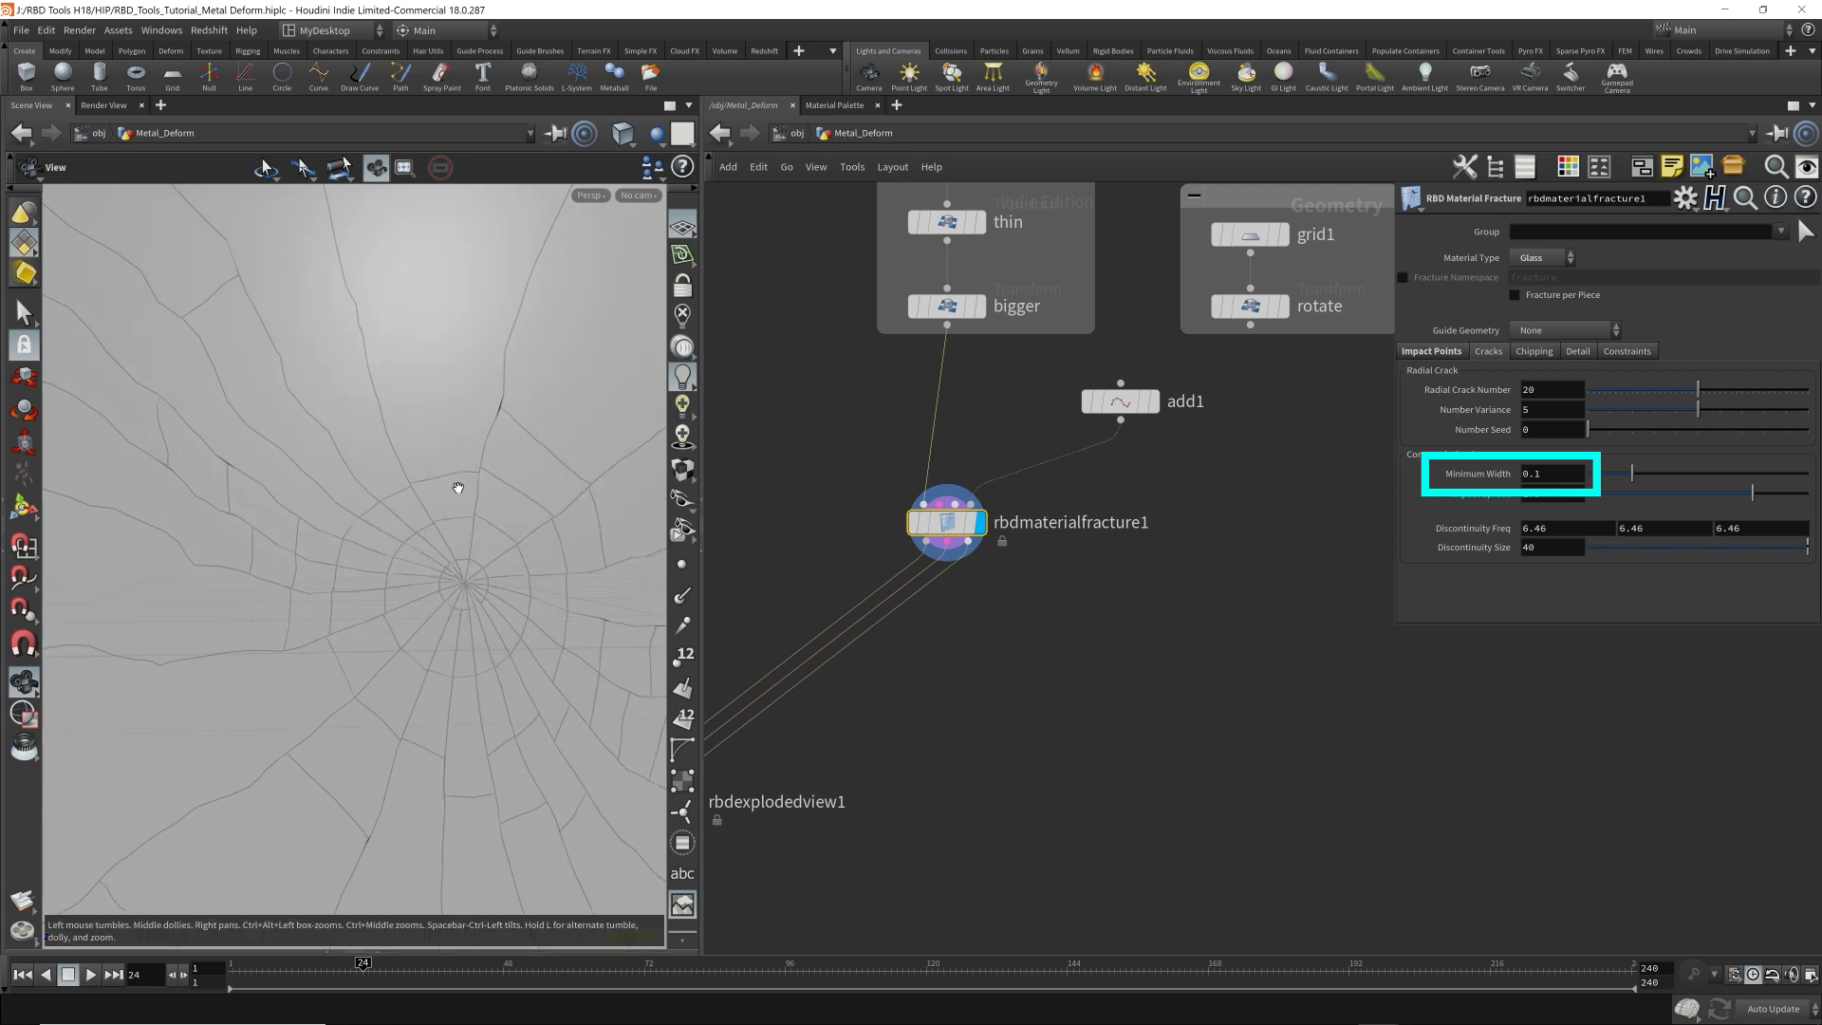
mouse_move(559, 485)
mouse_down()
mouse_move(304, 475)
mouse_move(546, 474)
mouse_up()
click(1567, 474)
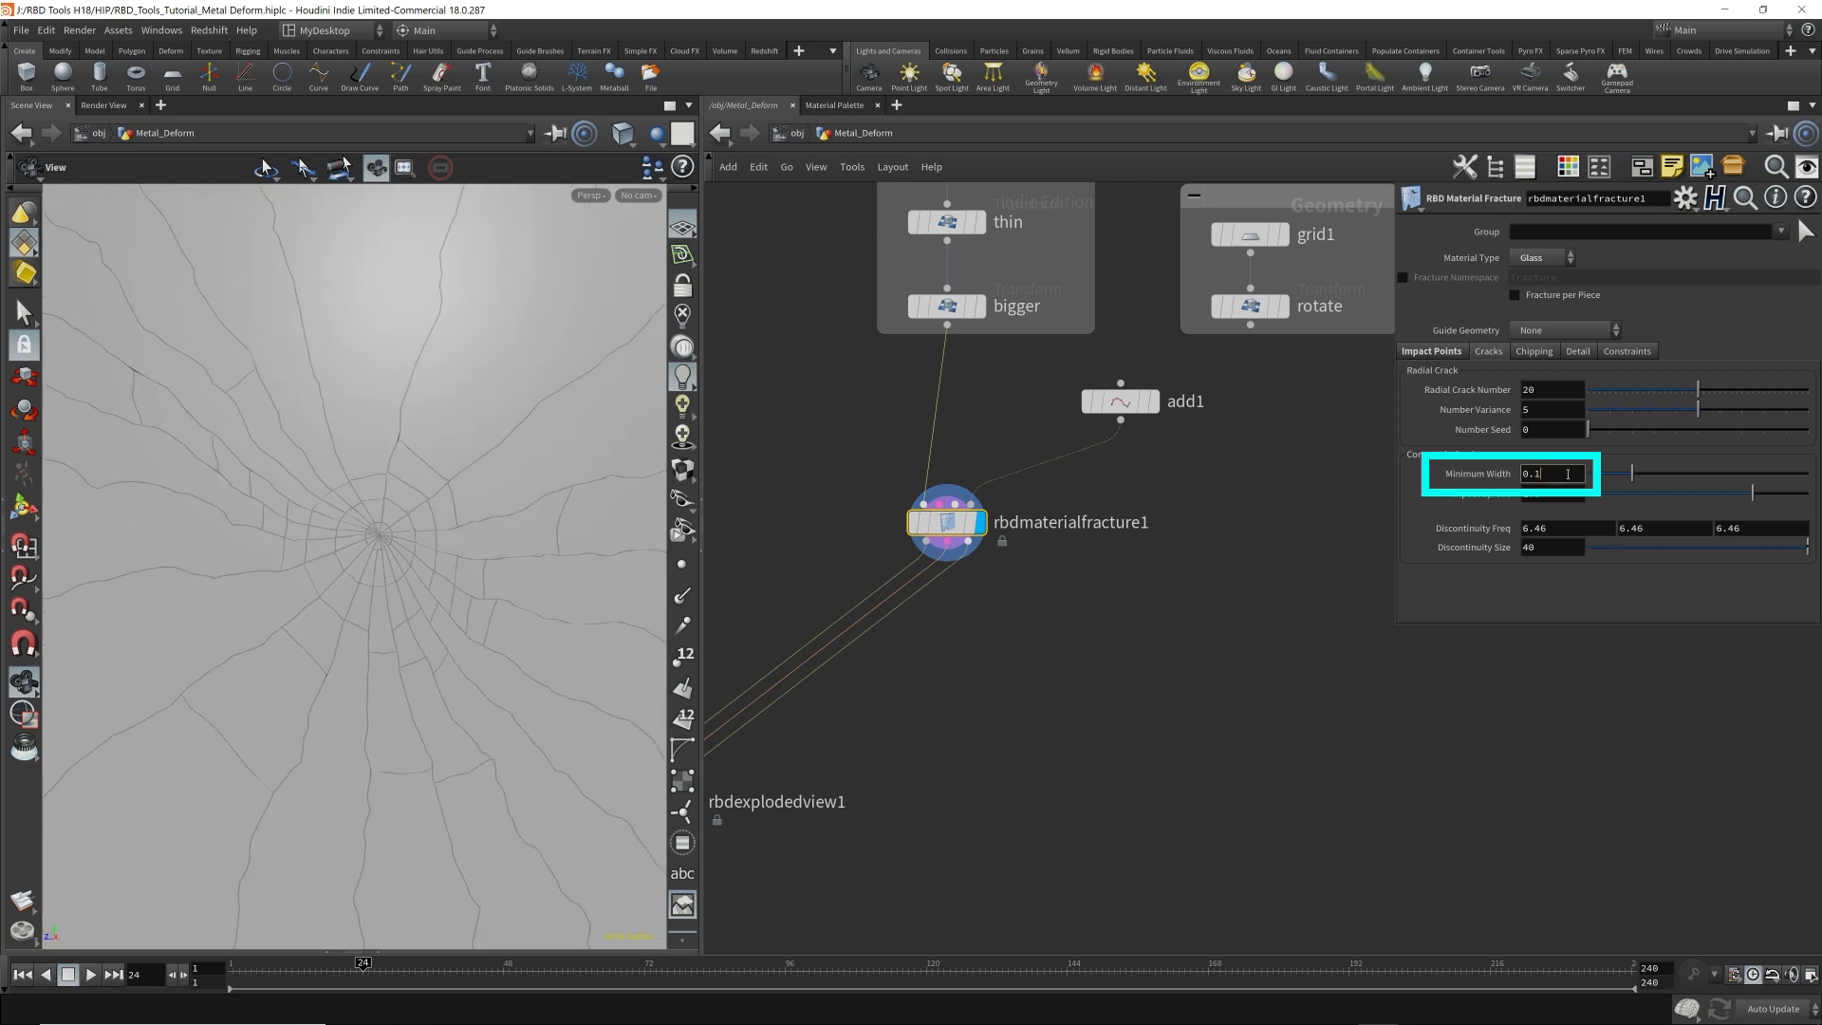
key(BackSpace)
text(2)
key(Return)
drag(485, 519, 316, 502)
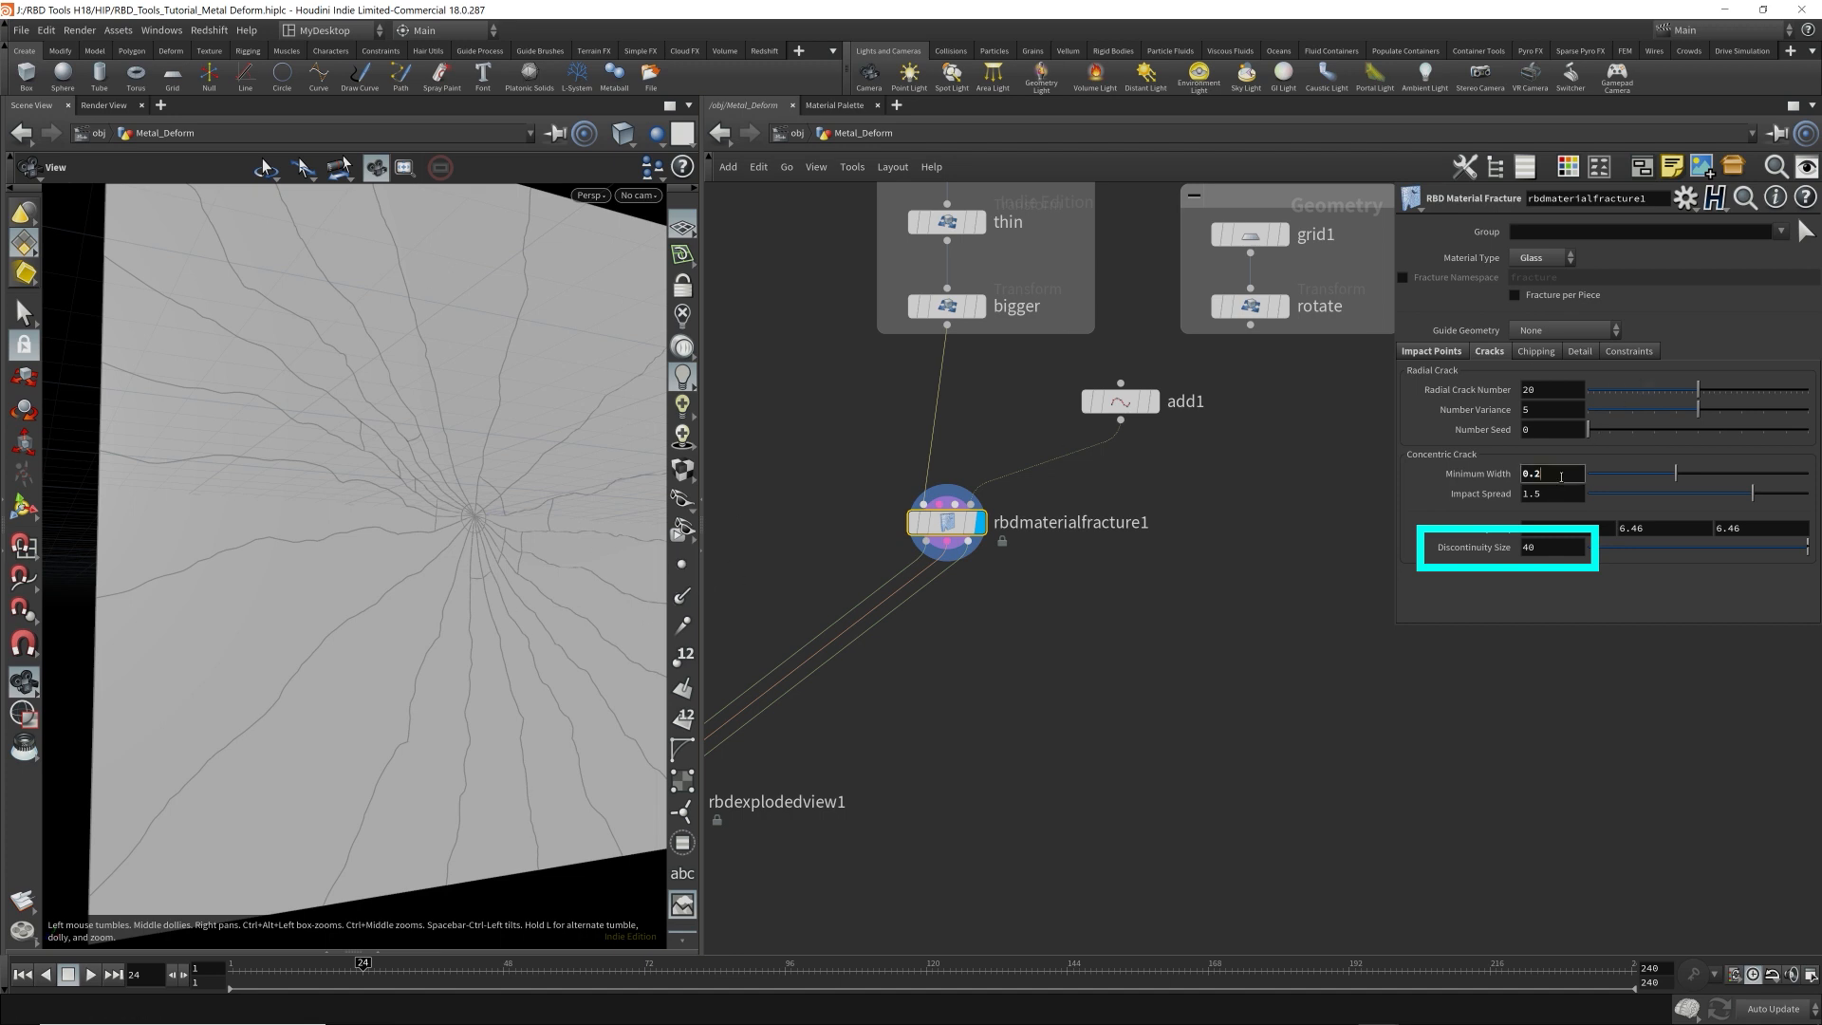
Return the Minimum Width to 0.1 and set the Discontinuity Size to 20.
key(BackSpace)
text(1)
key(Return)
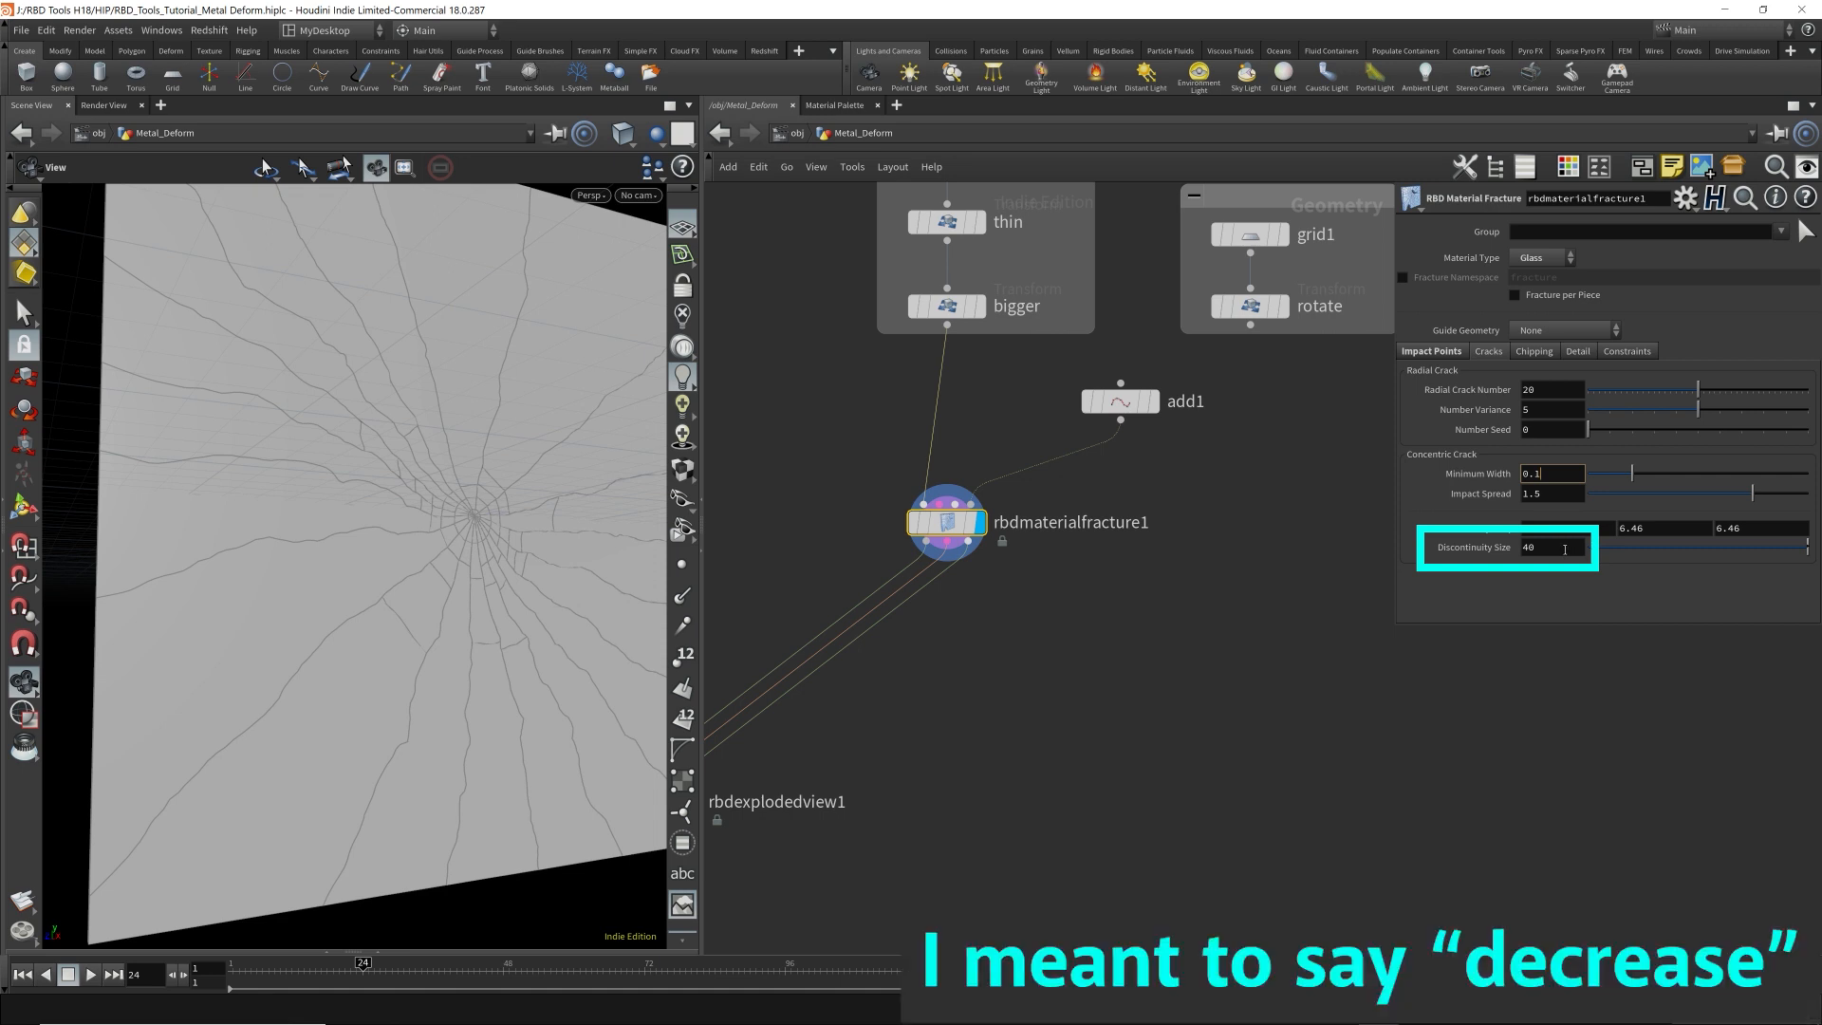
double_click(1565, 549)
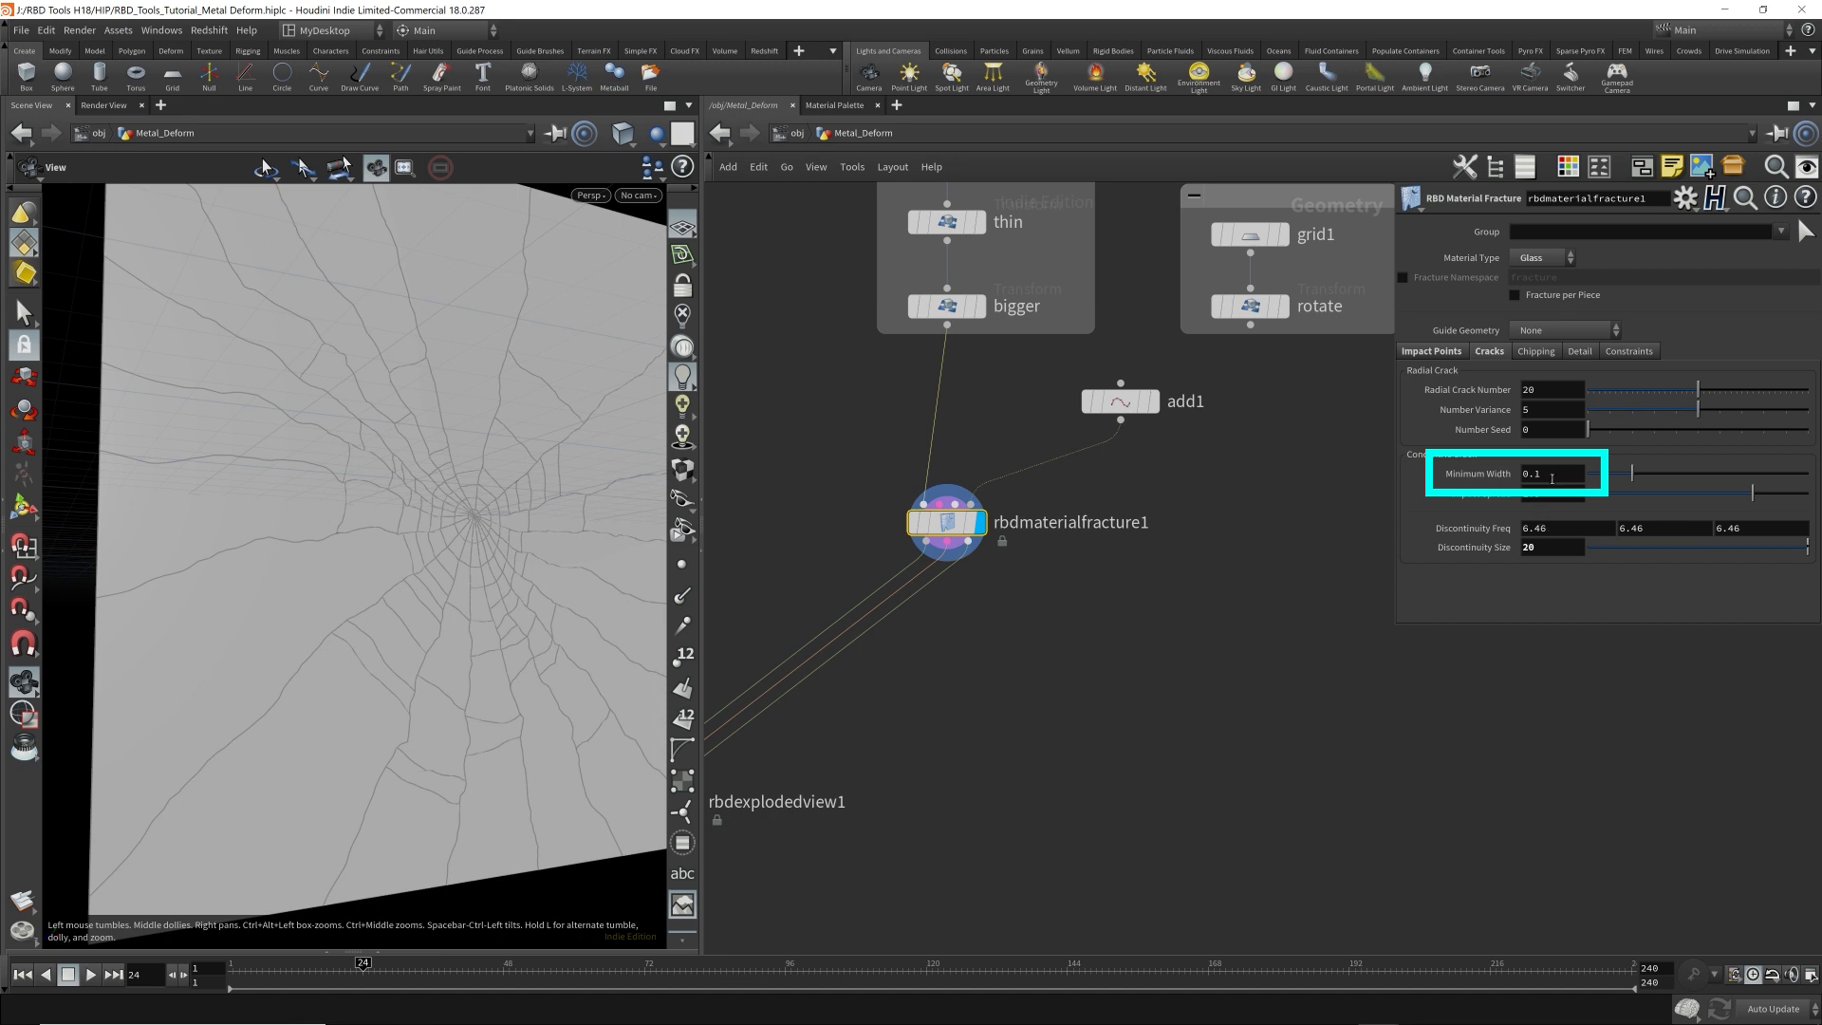
Set the concentric crack Minimum Width to 0.2 on rbdmaterialfracture1.
click(1553, 478)
key(BackSpace)
text(2)
key(Return)
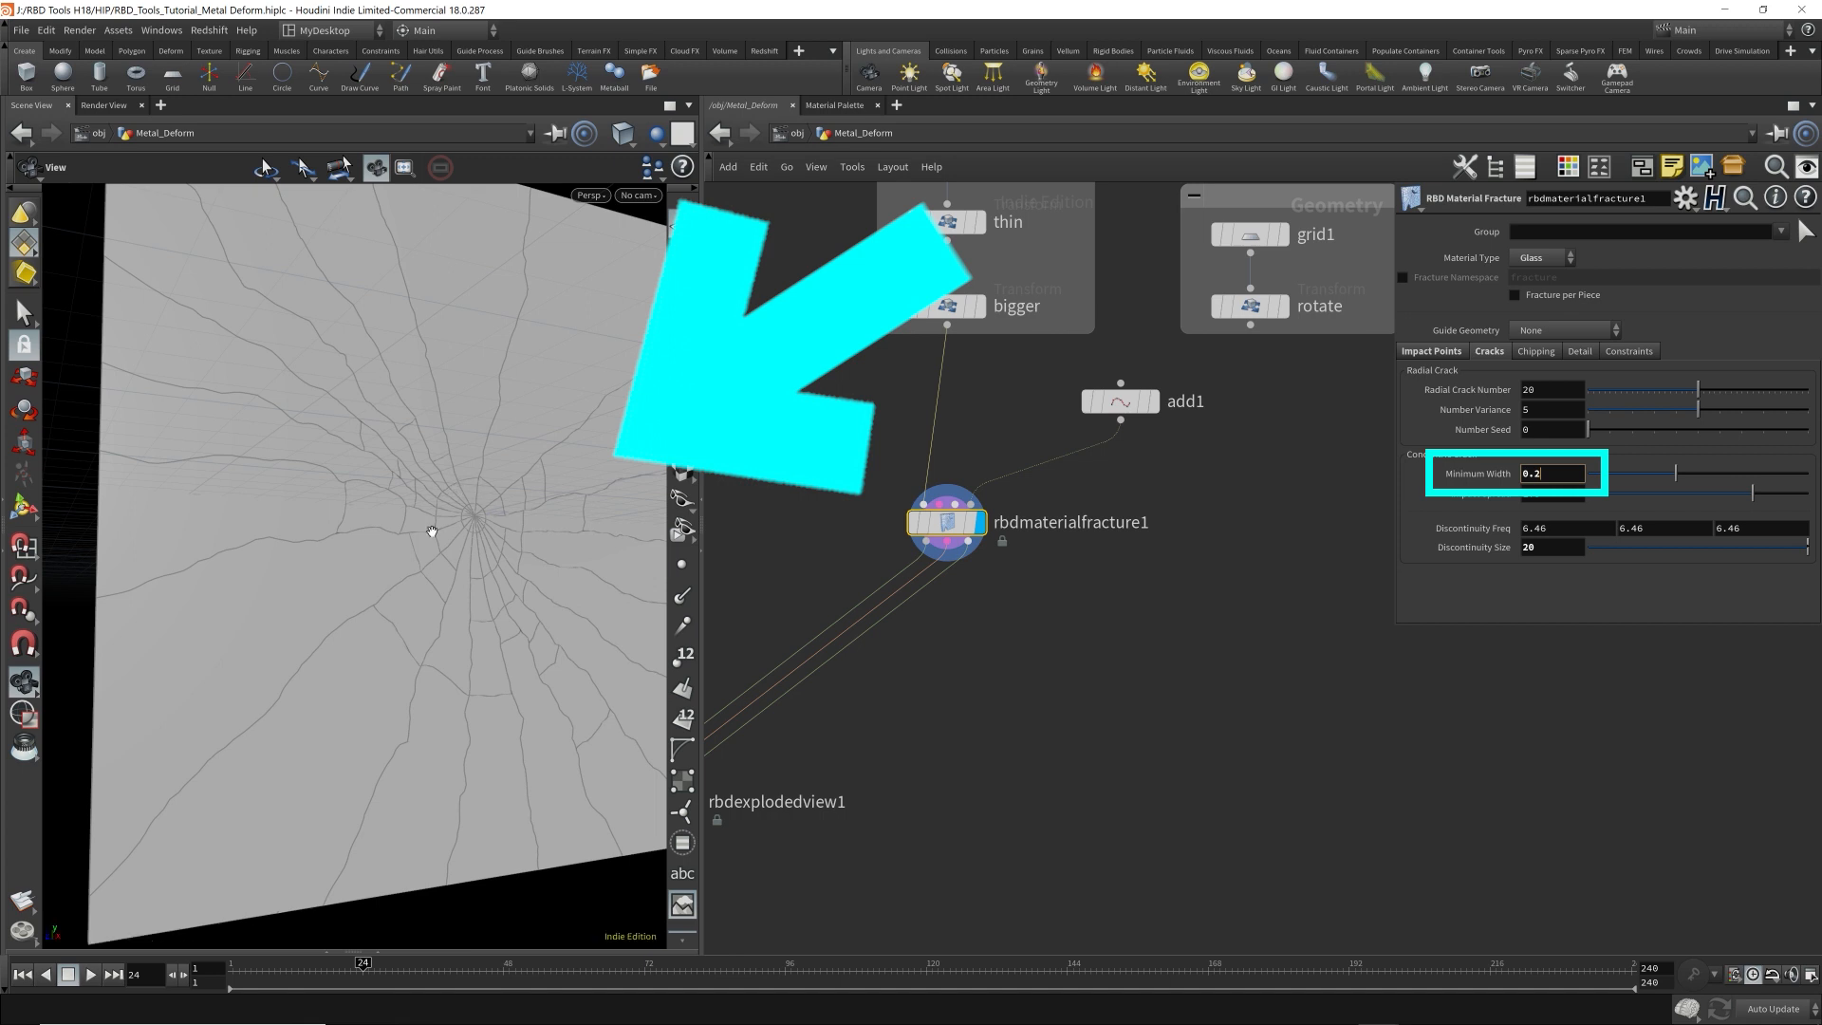
Set the concentric crack Discontinuity Size to 10.
click(1523, 548)
text(10)
key(Return)
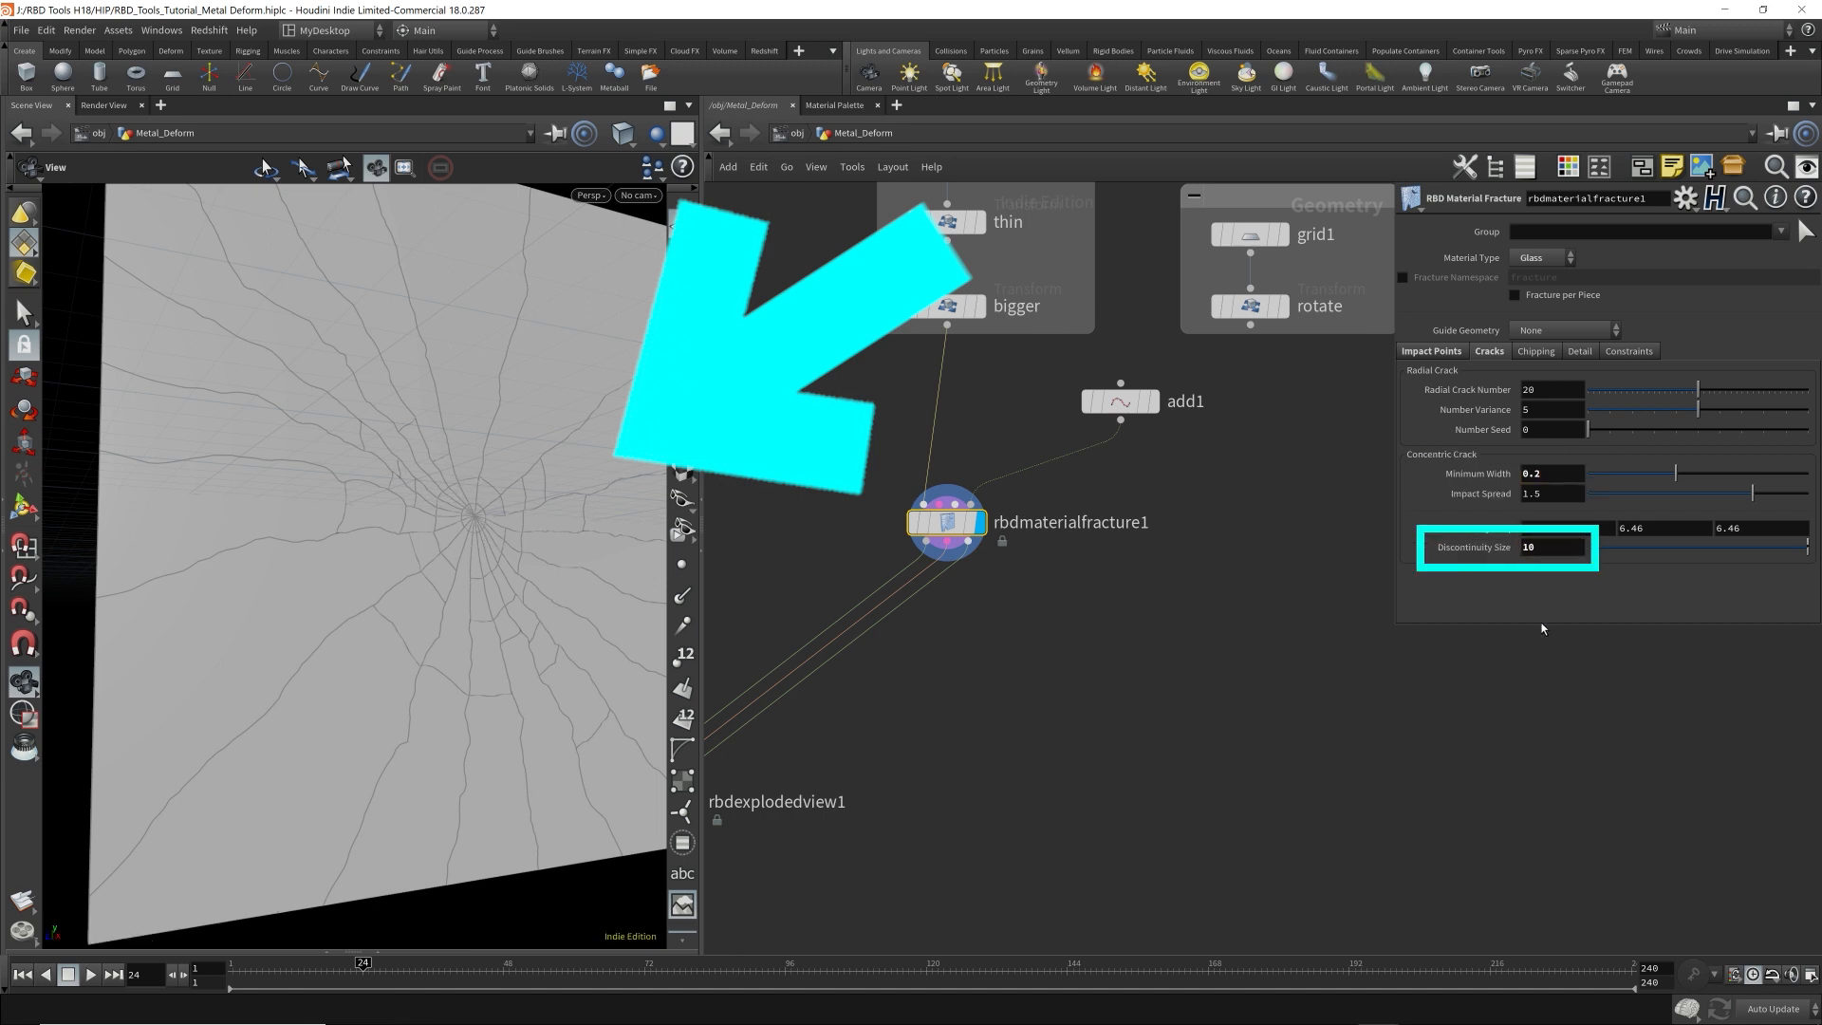
click(1572, 557)
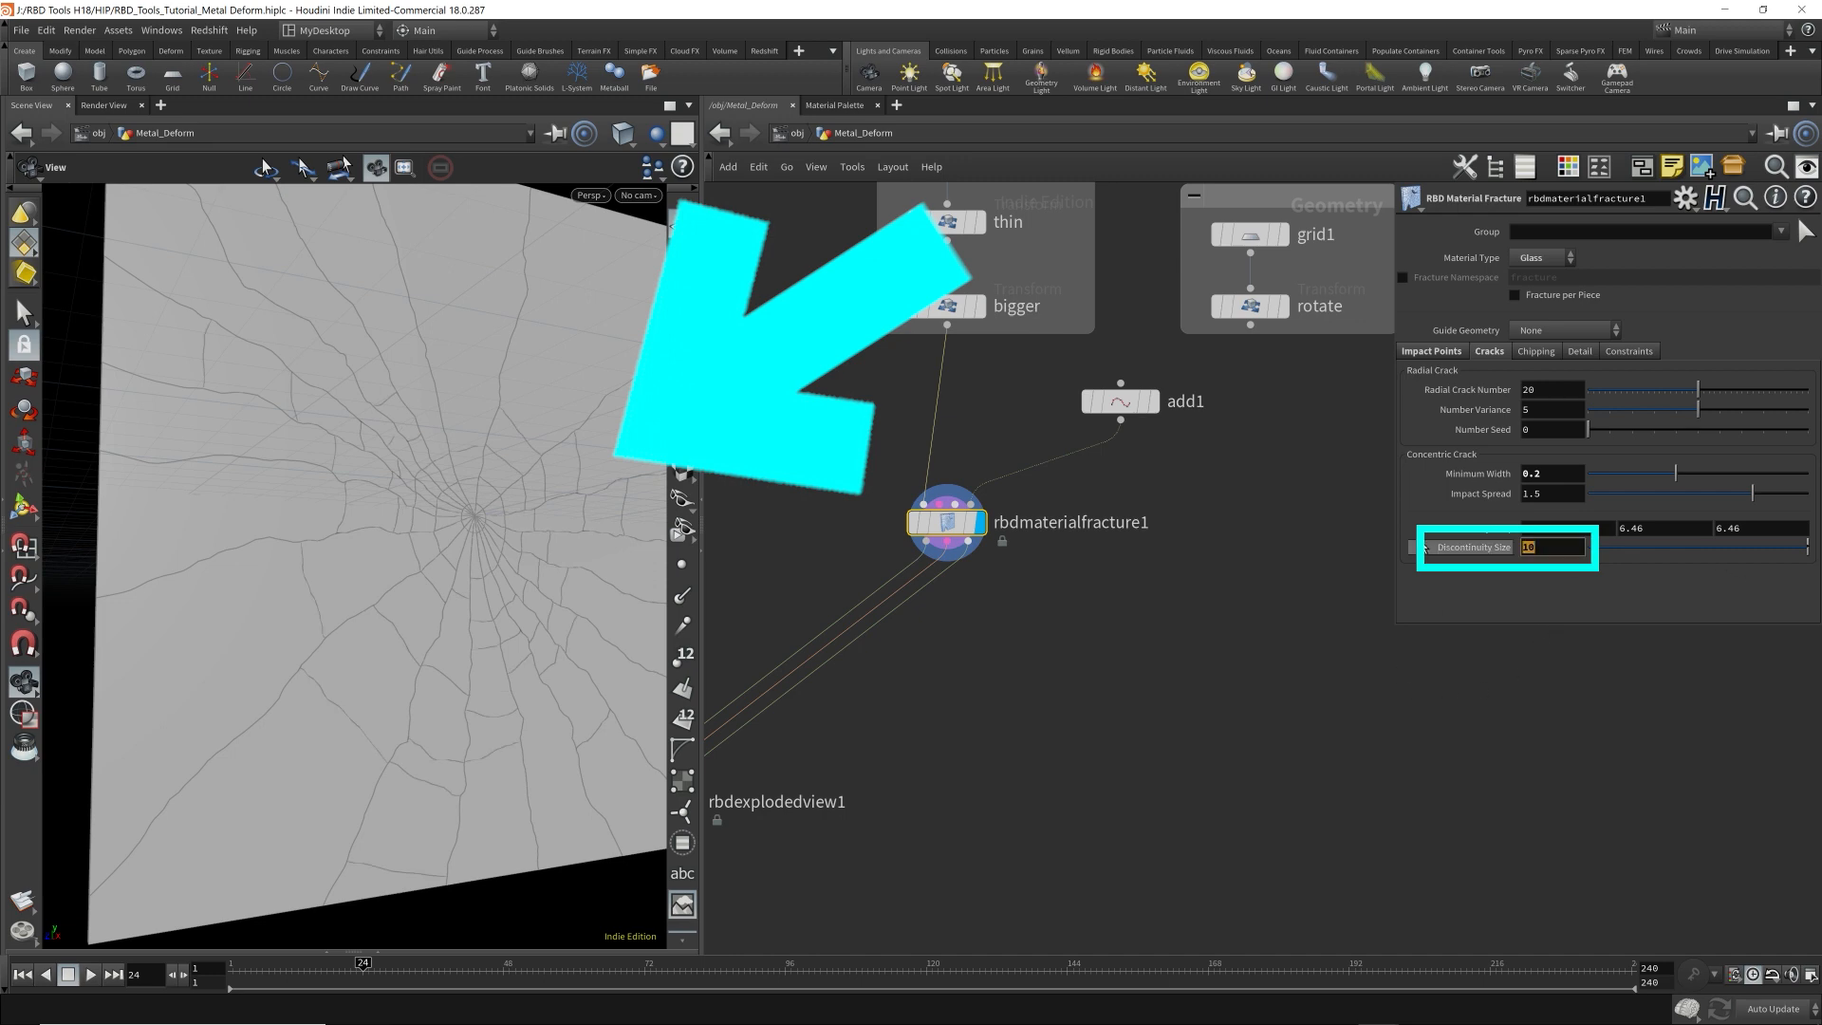
Try a concentric crack Discontinuity Size of 5, set it to 1, and inspect the rings across the whole plate.
text(5)
key(Return)
click(1570, 554)
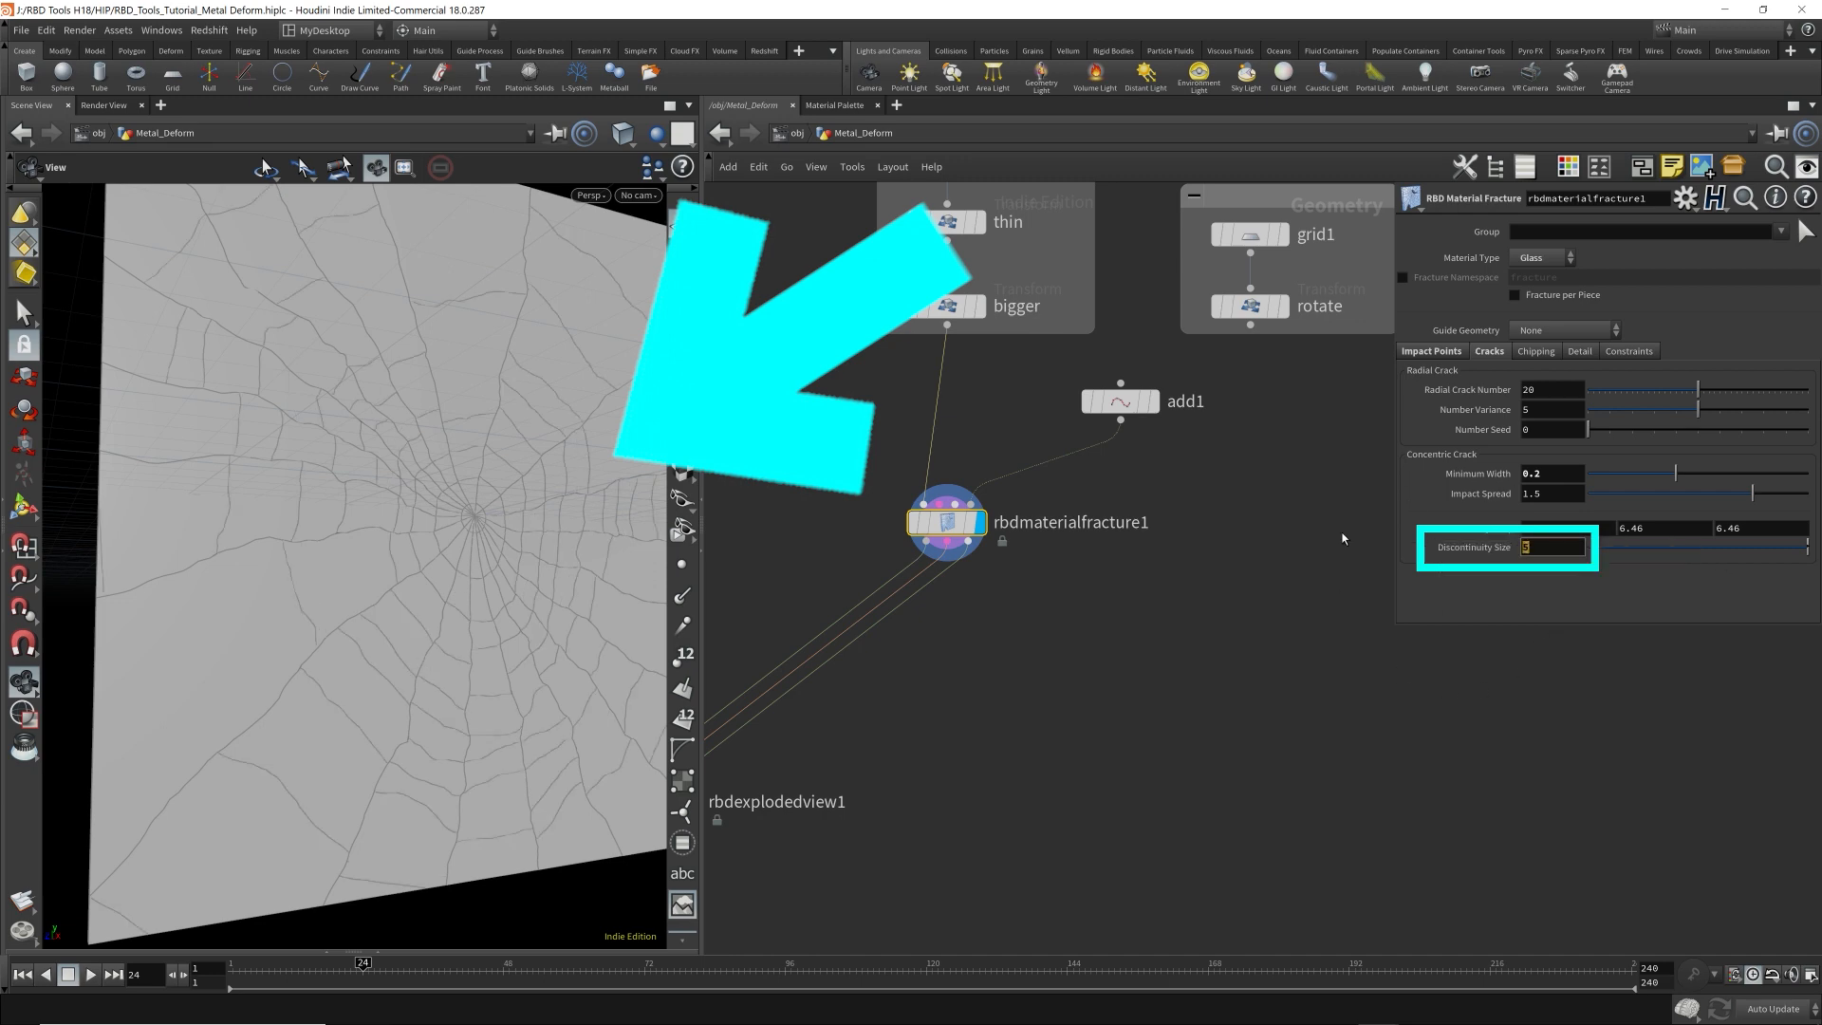
text(1)
key(Return)
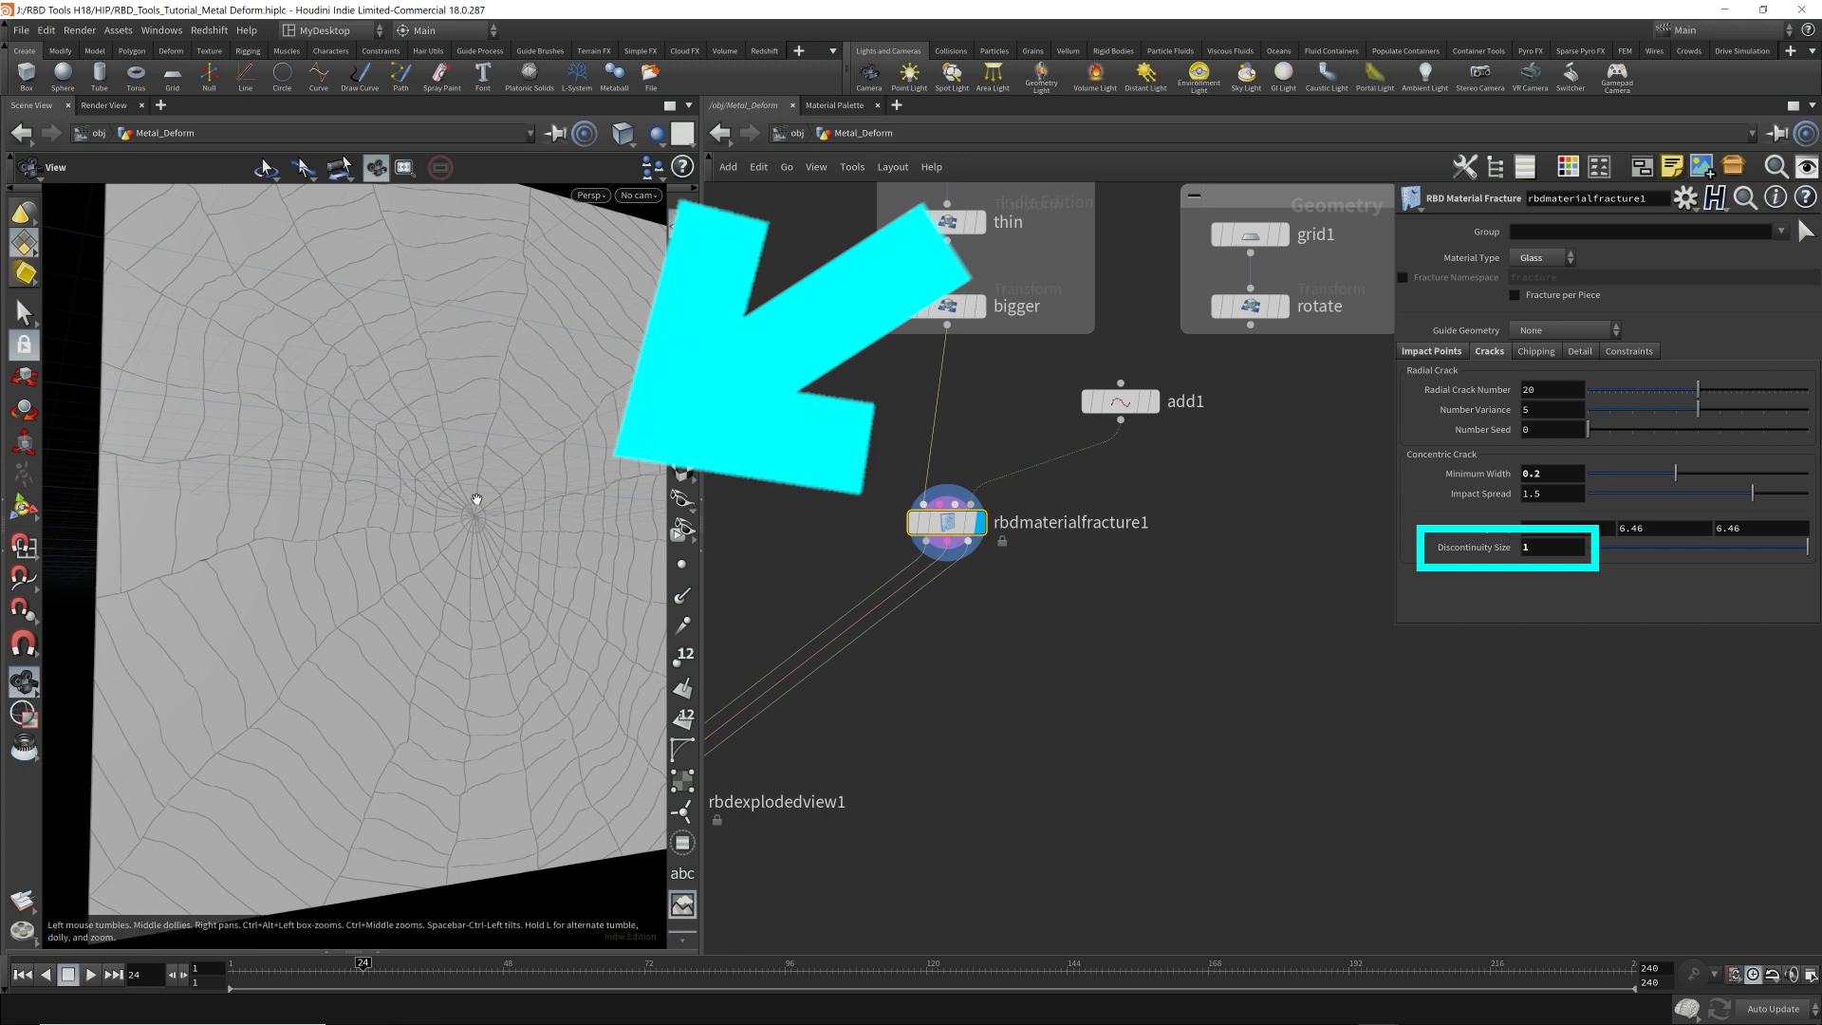
drag(475, 500, 422, 509)
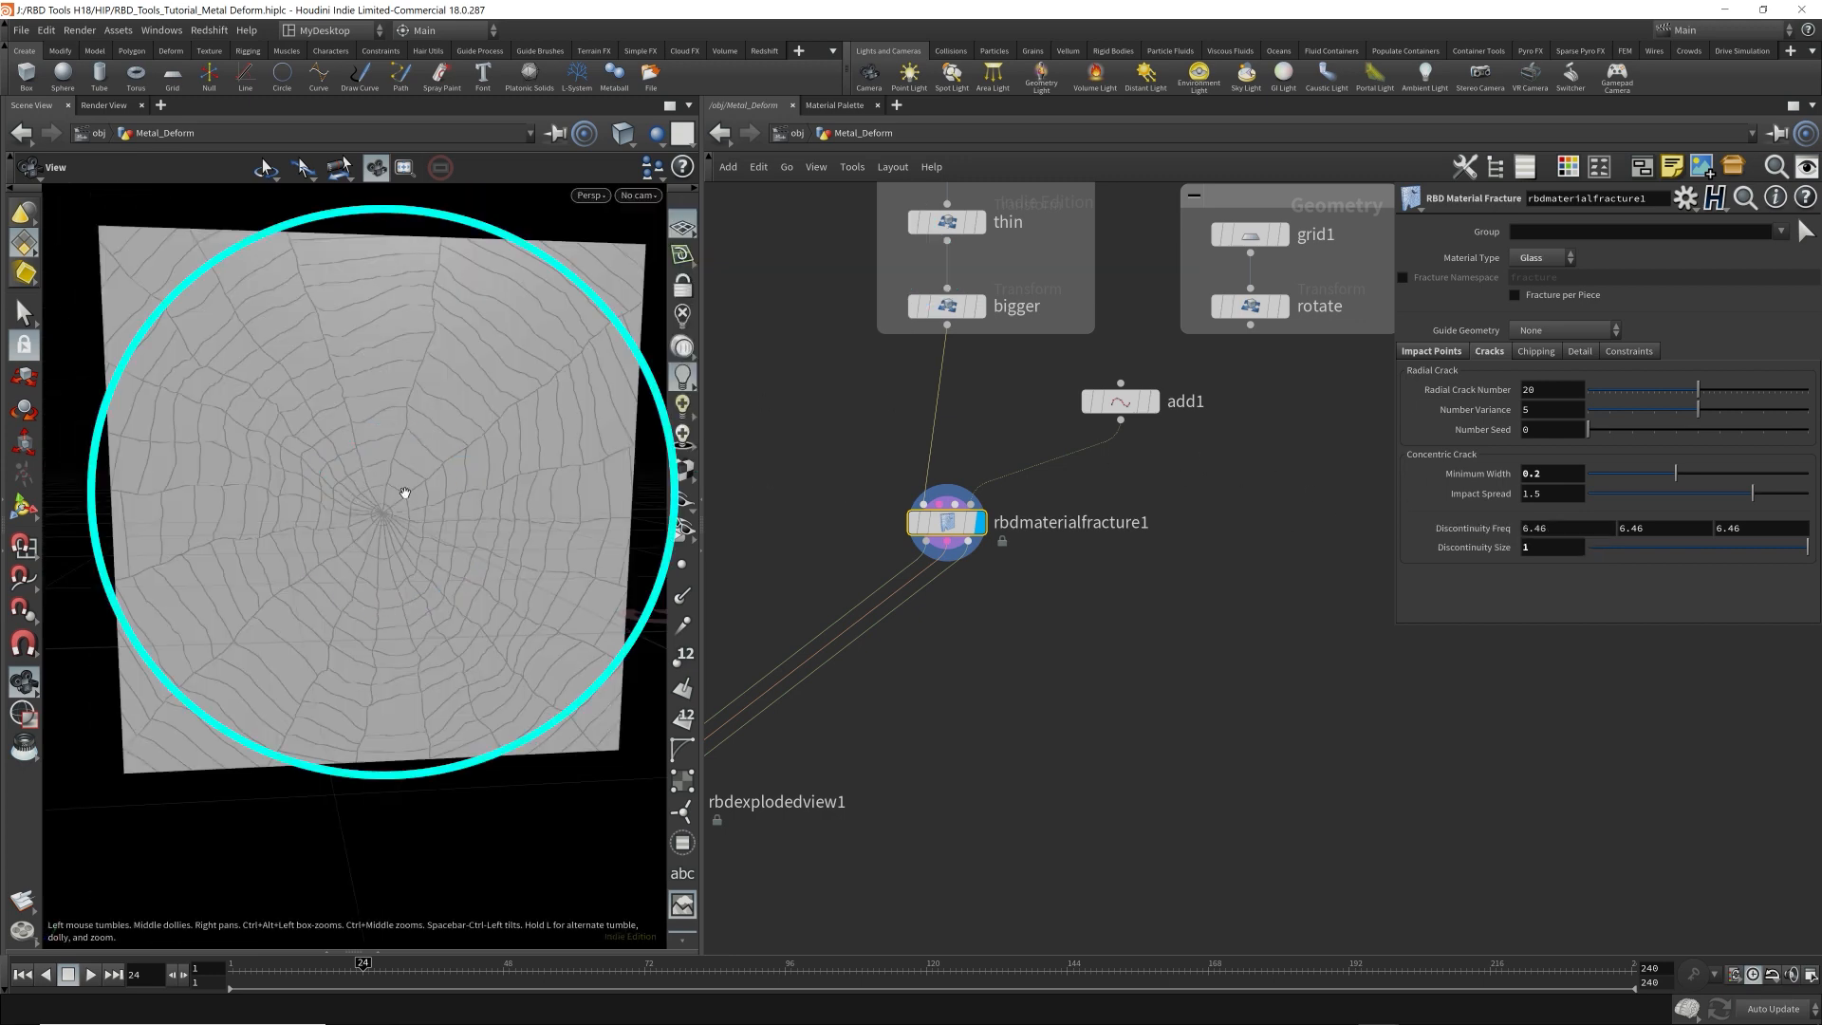
Set the concentric crack Minimum Width to 0.4 on rbdmaterialfracture1.
click(1556, 472)
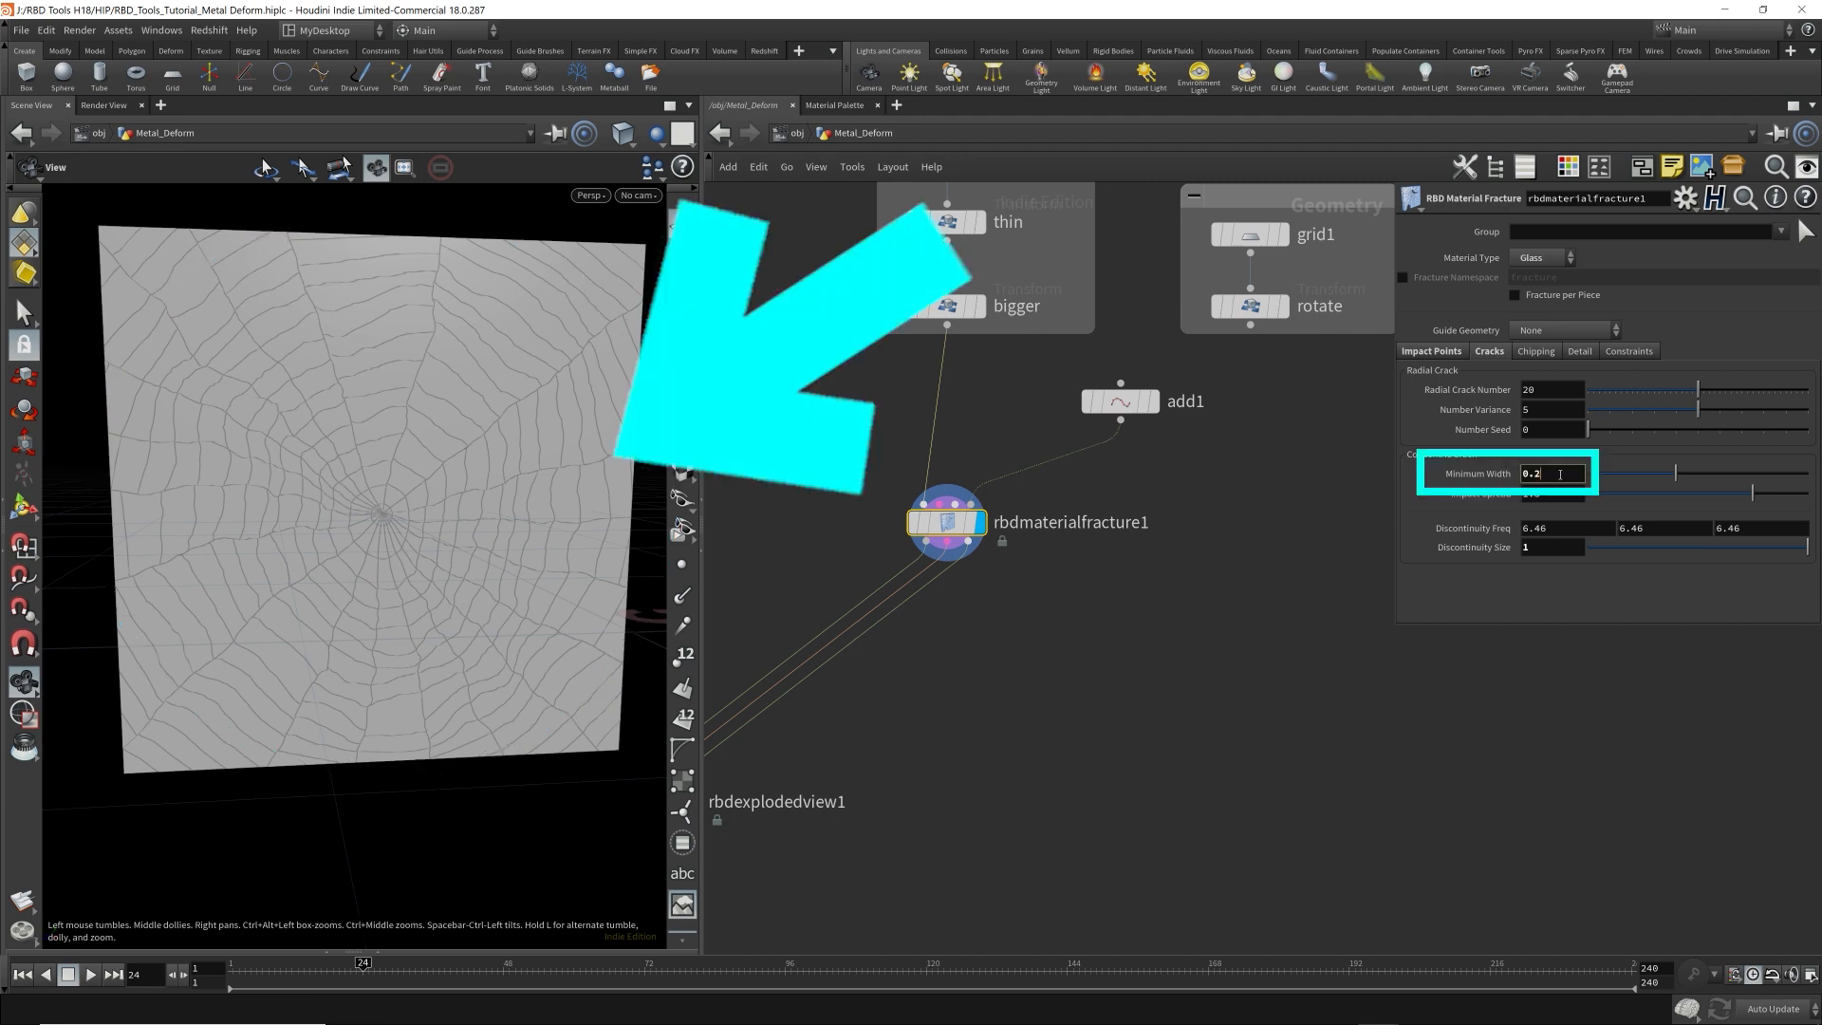
text(0.3)
scroll(1560, 474, up, 1)
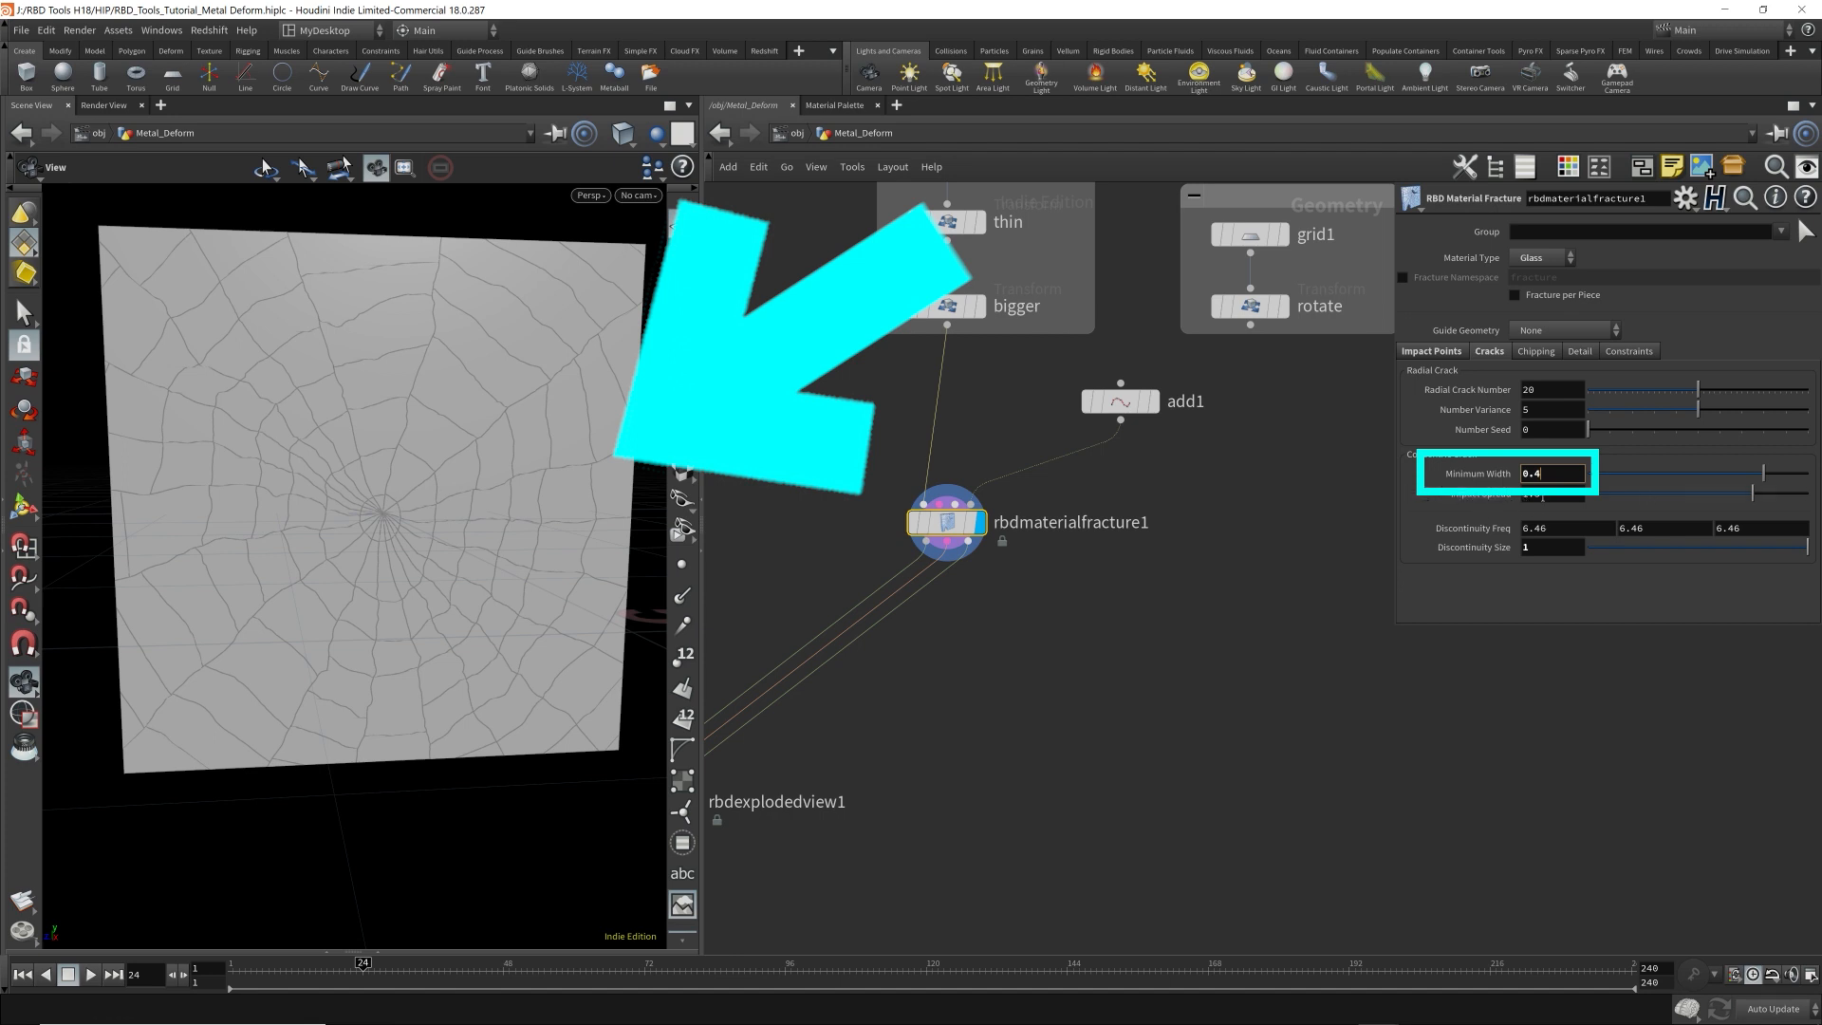
Try a concentric crack Impact Spread of 3 and return it to 1.5.
drag(1543, 497, 1431, 461)
text(3)
key(Return)
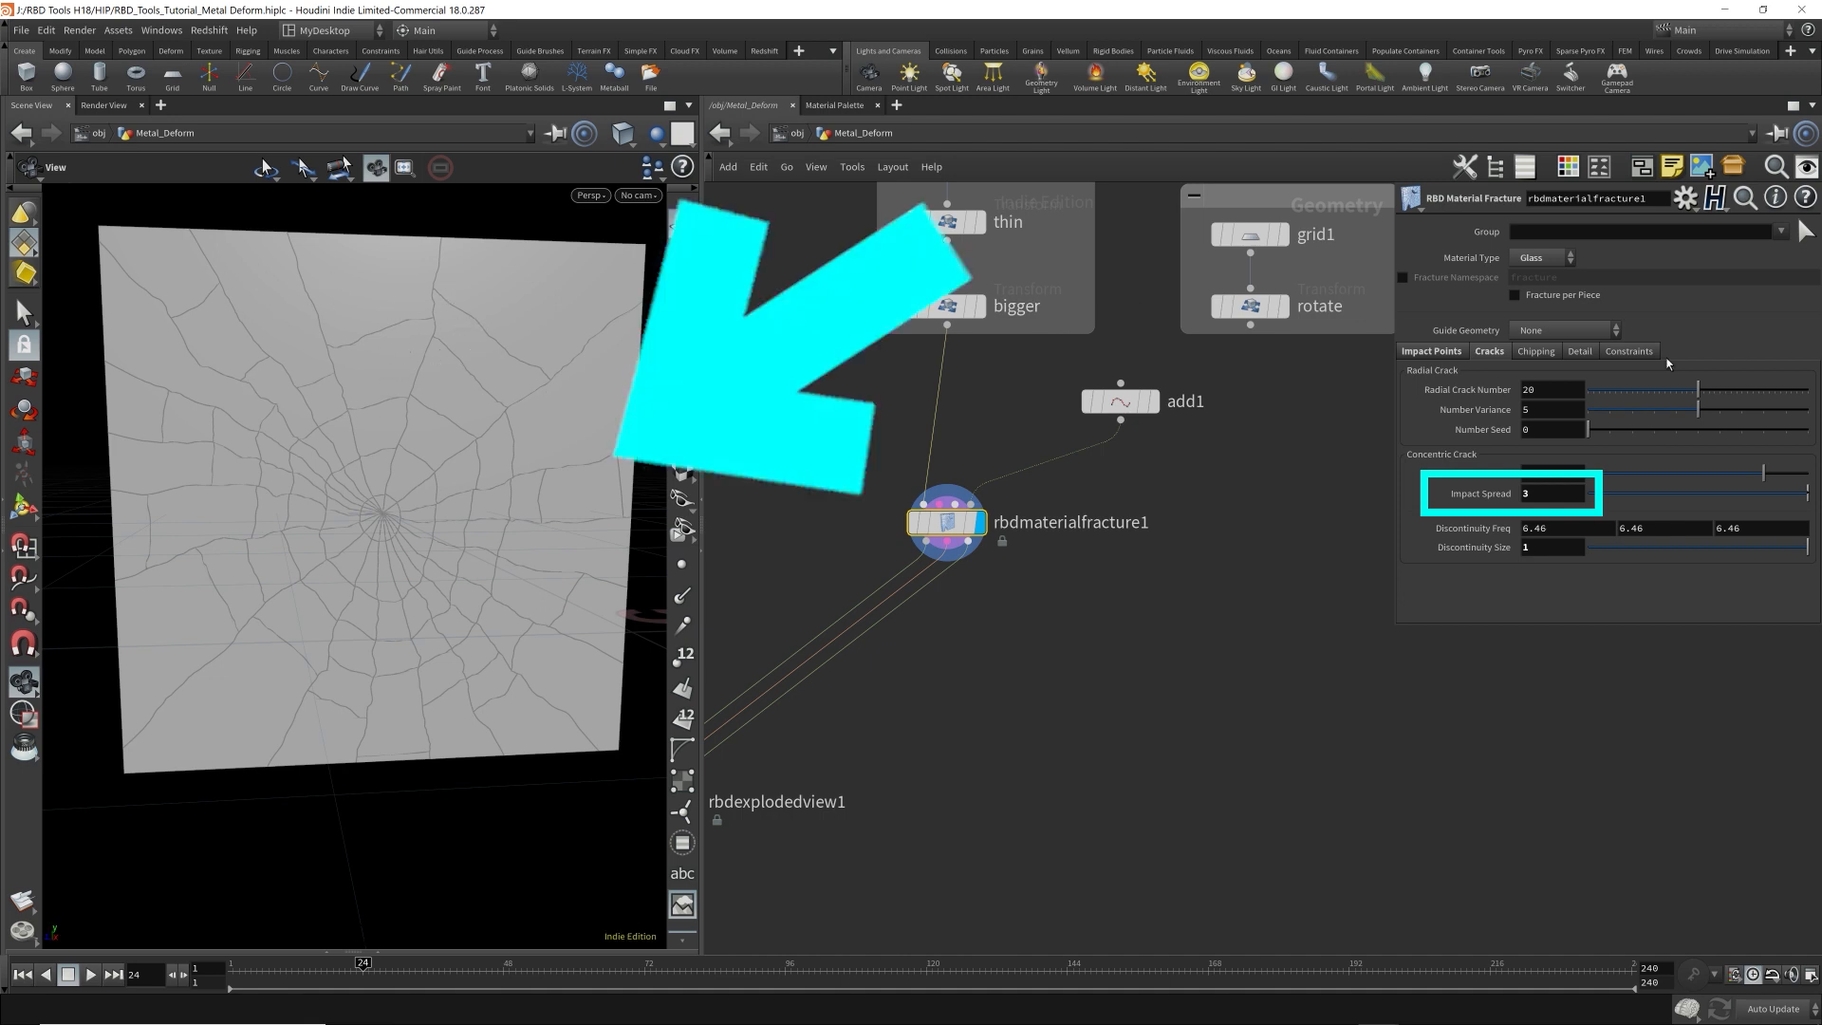
drag(1529, 497, 1458, 476)
text(1.5)
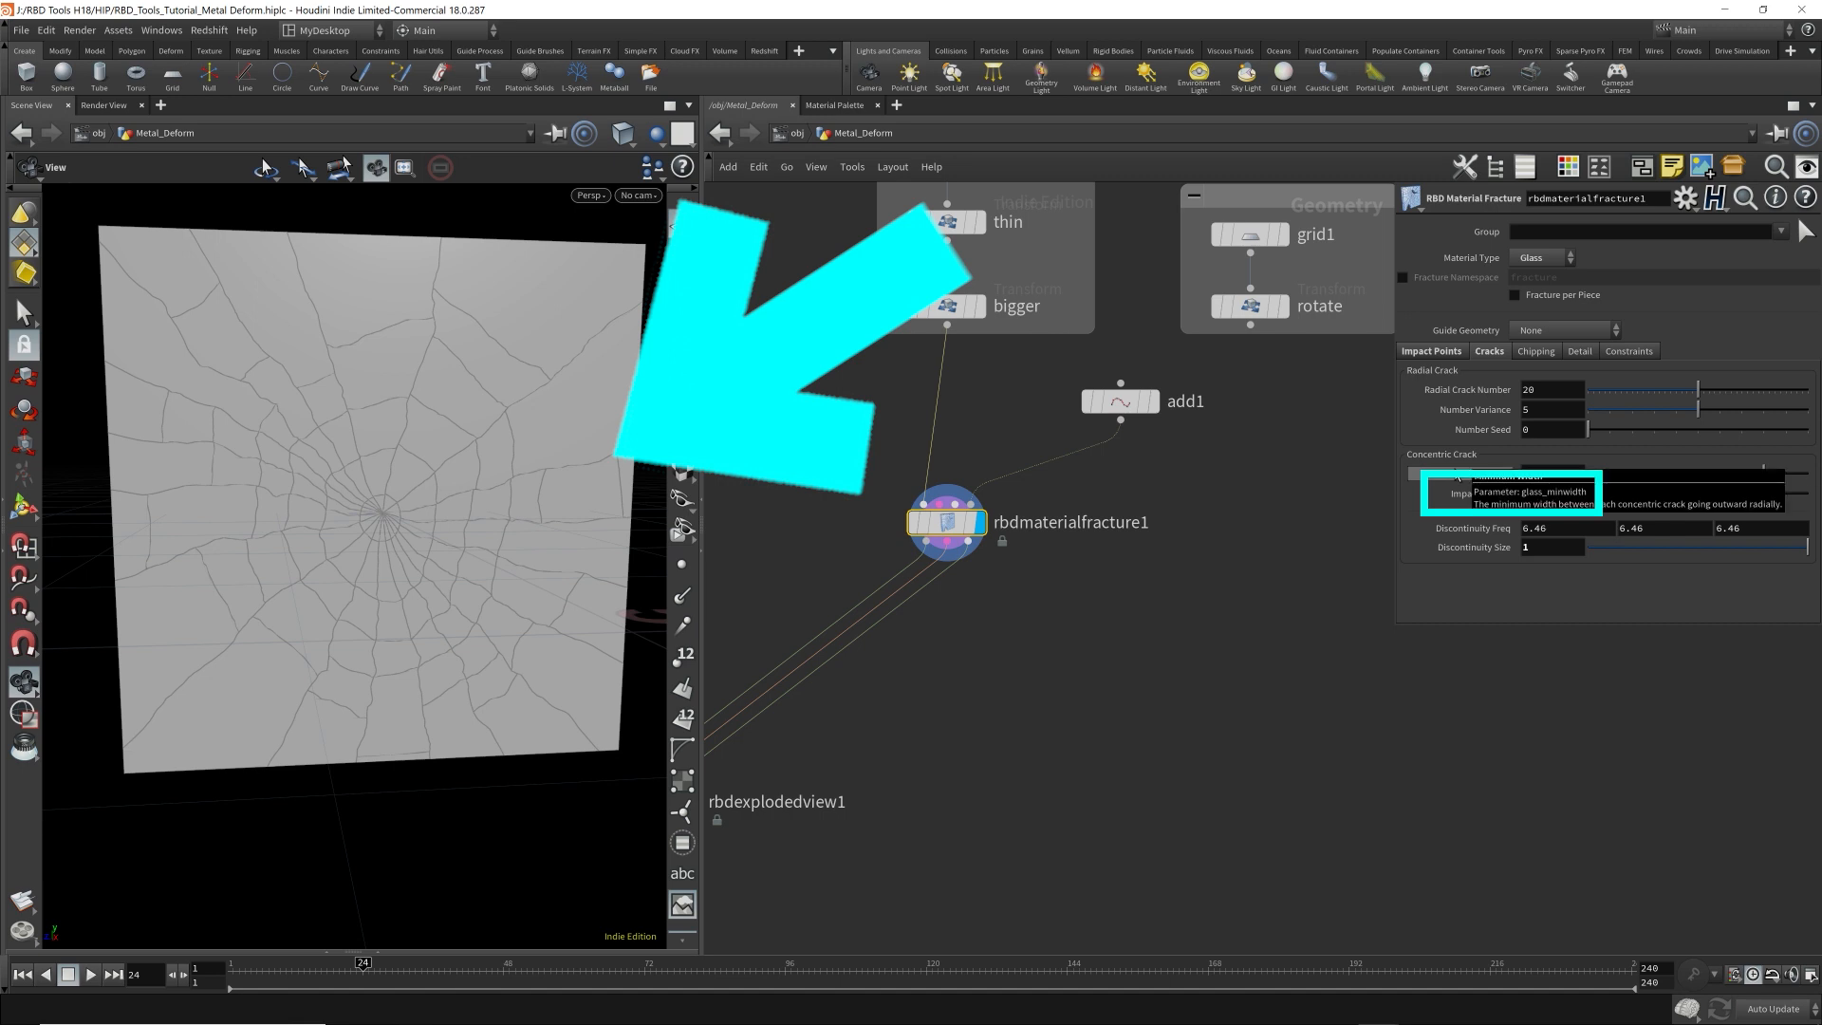
key(Return)
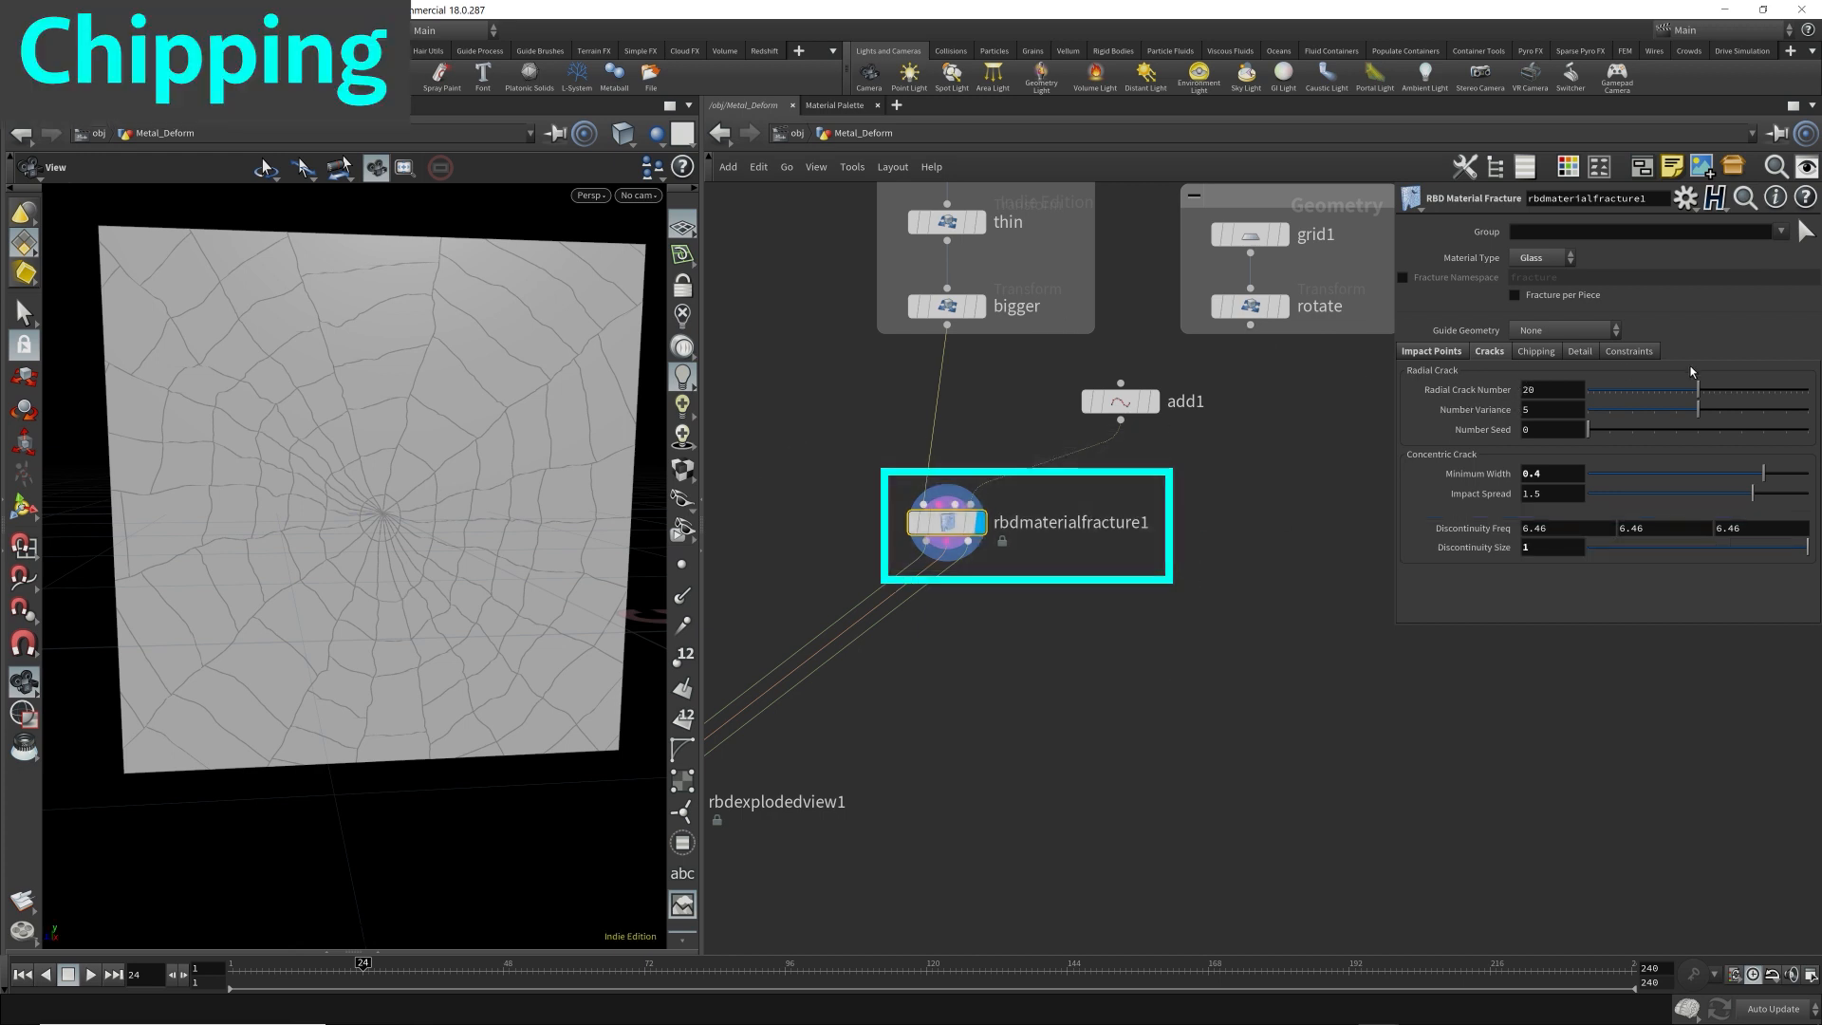
Review the fracture's chipping, edge detail and constraint settings, comparing the cracks with Edge Noise disabled and re-enabled.
click(1537, 352)
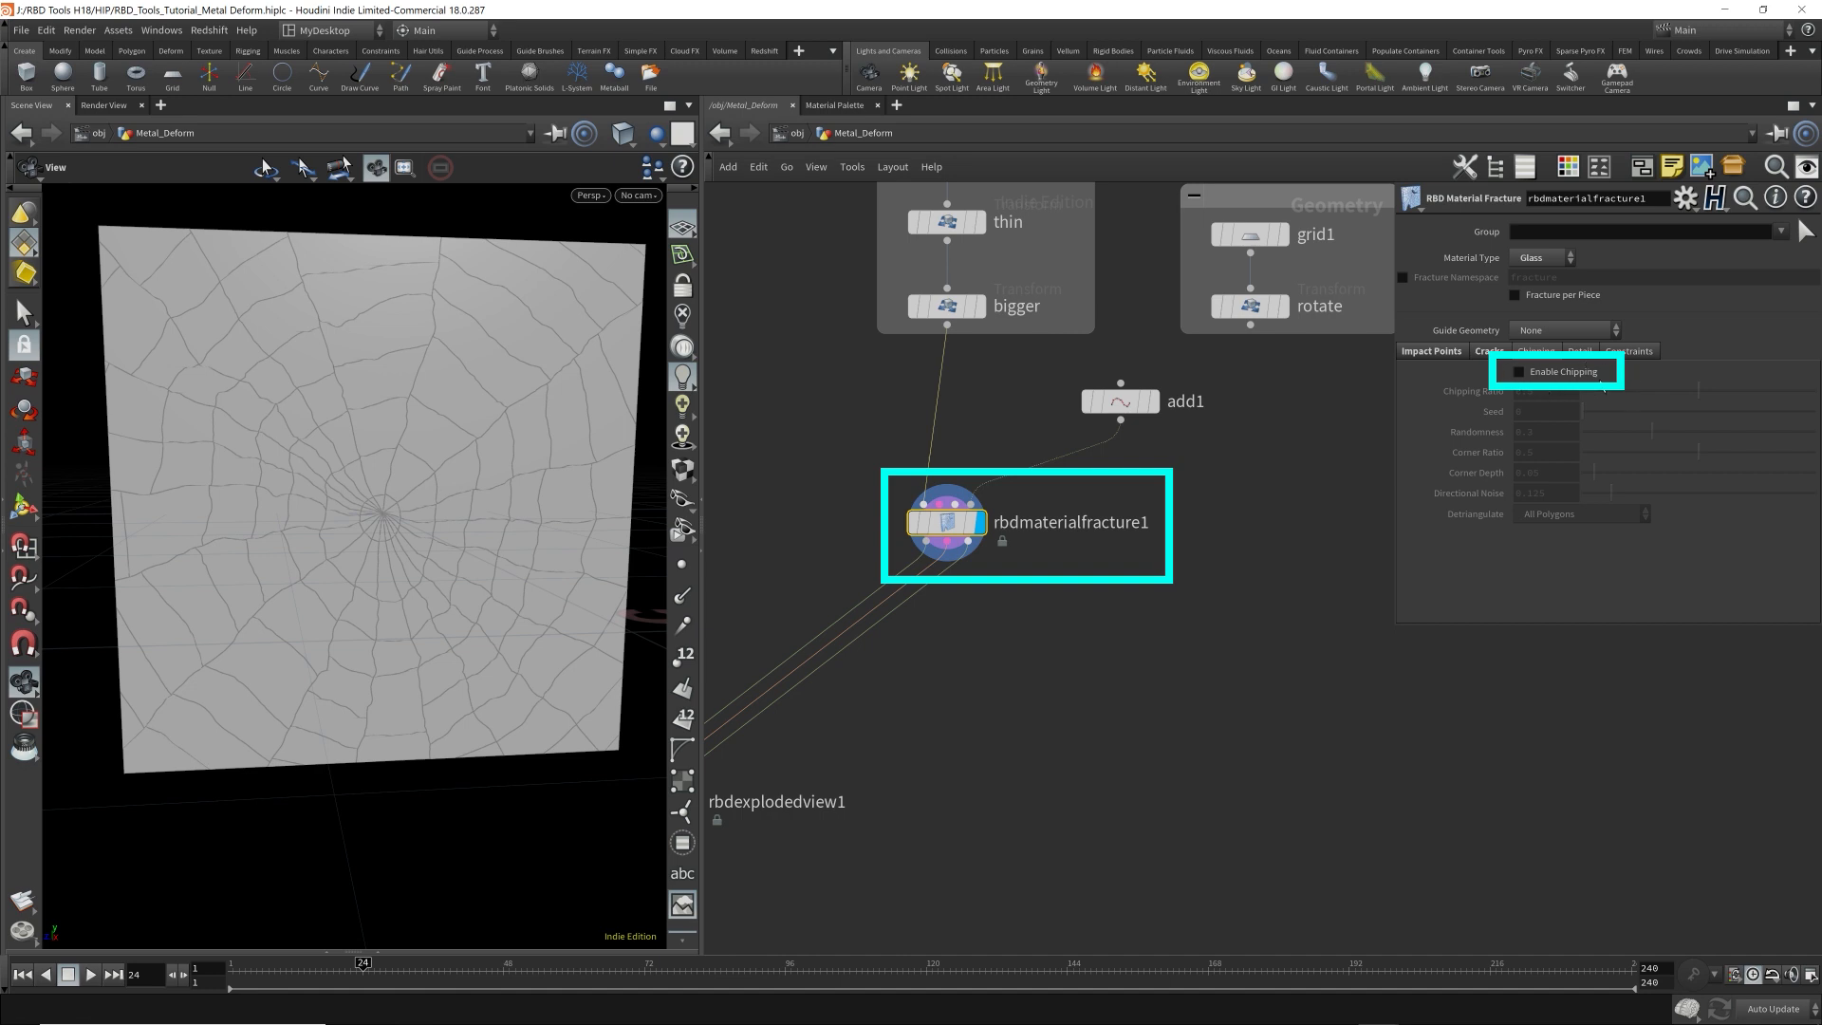
click(1580, 351)
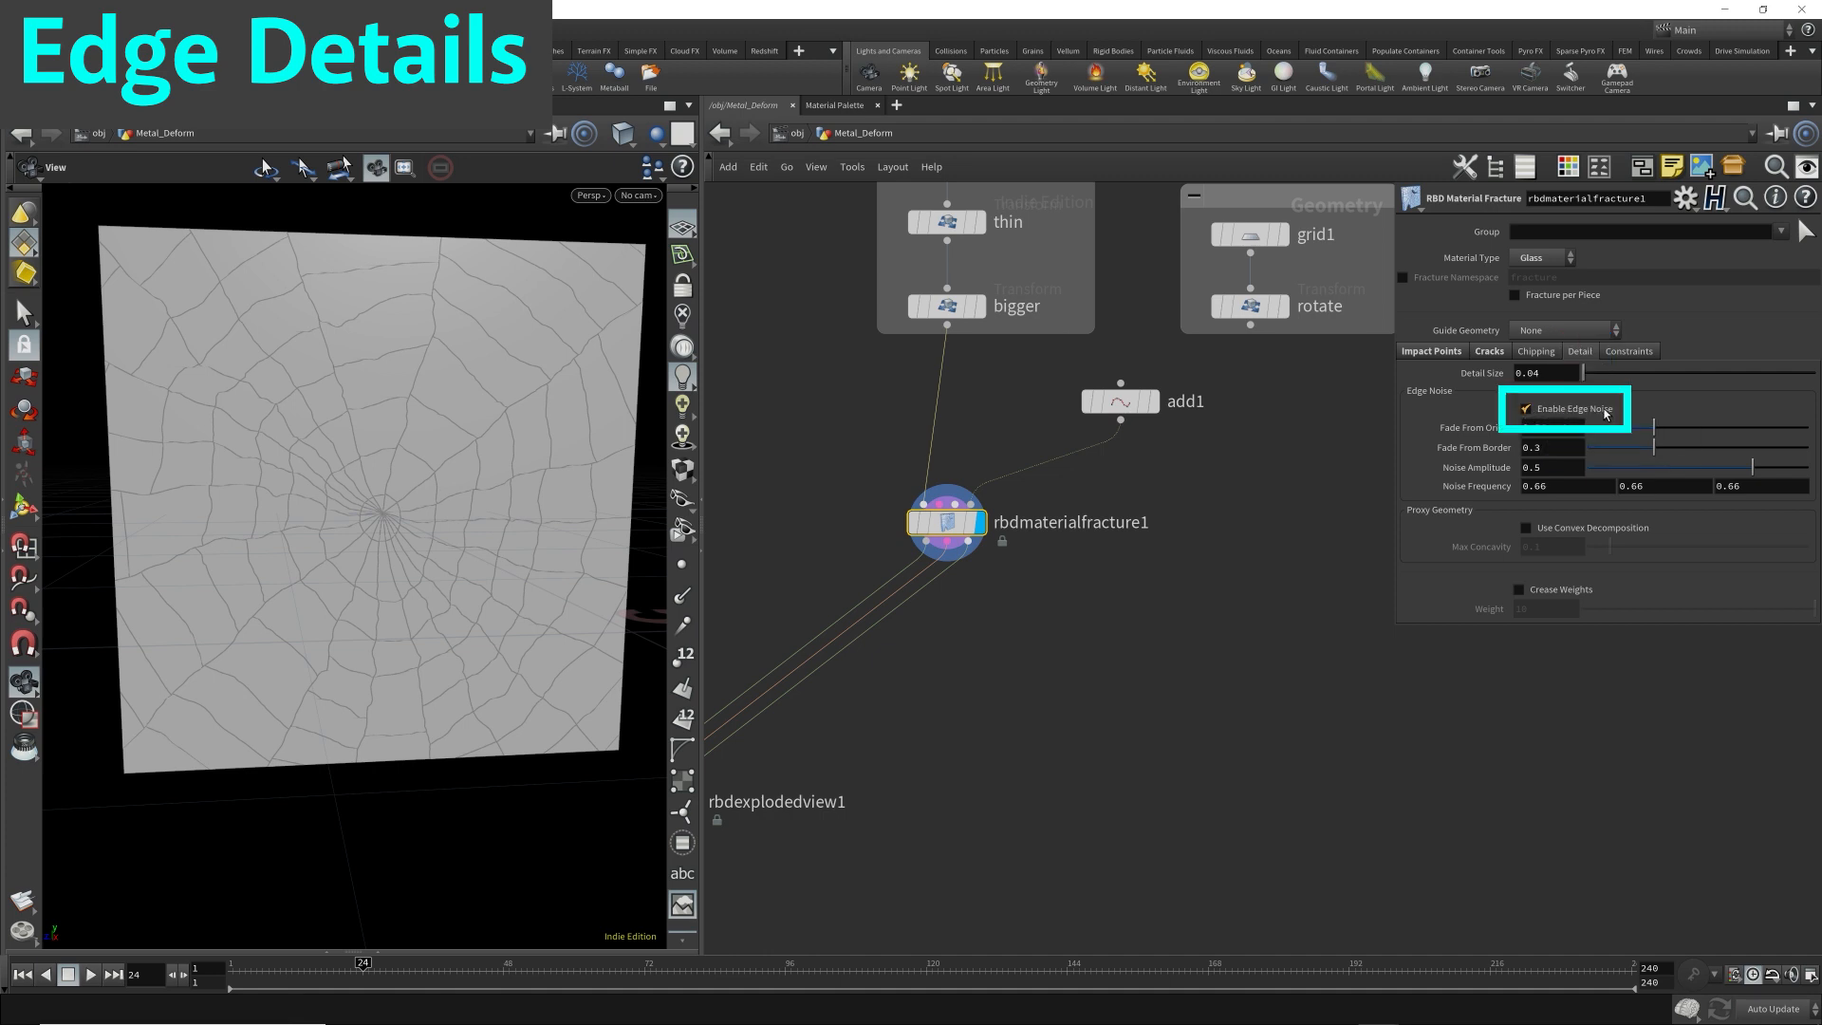
click(1526, 409)
mouse_move(533, 470)
mouse_down()
mouse_move(443, 472)
mouse_move(546, 473)
mouse_up()
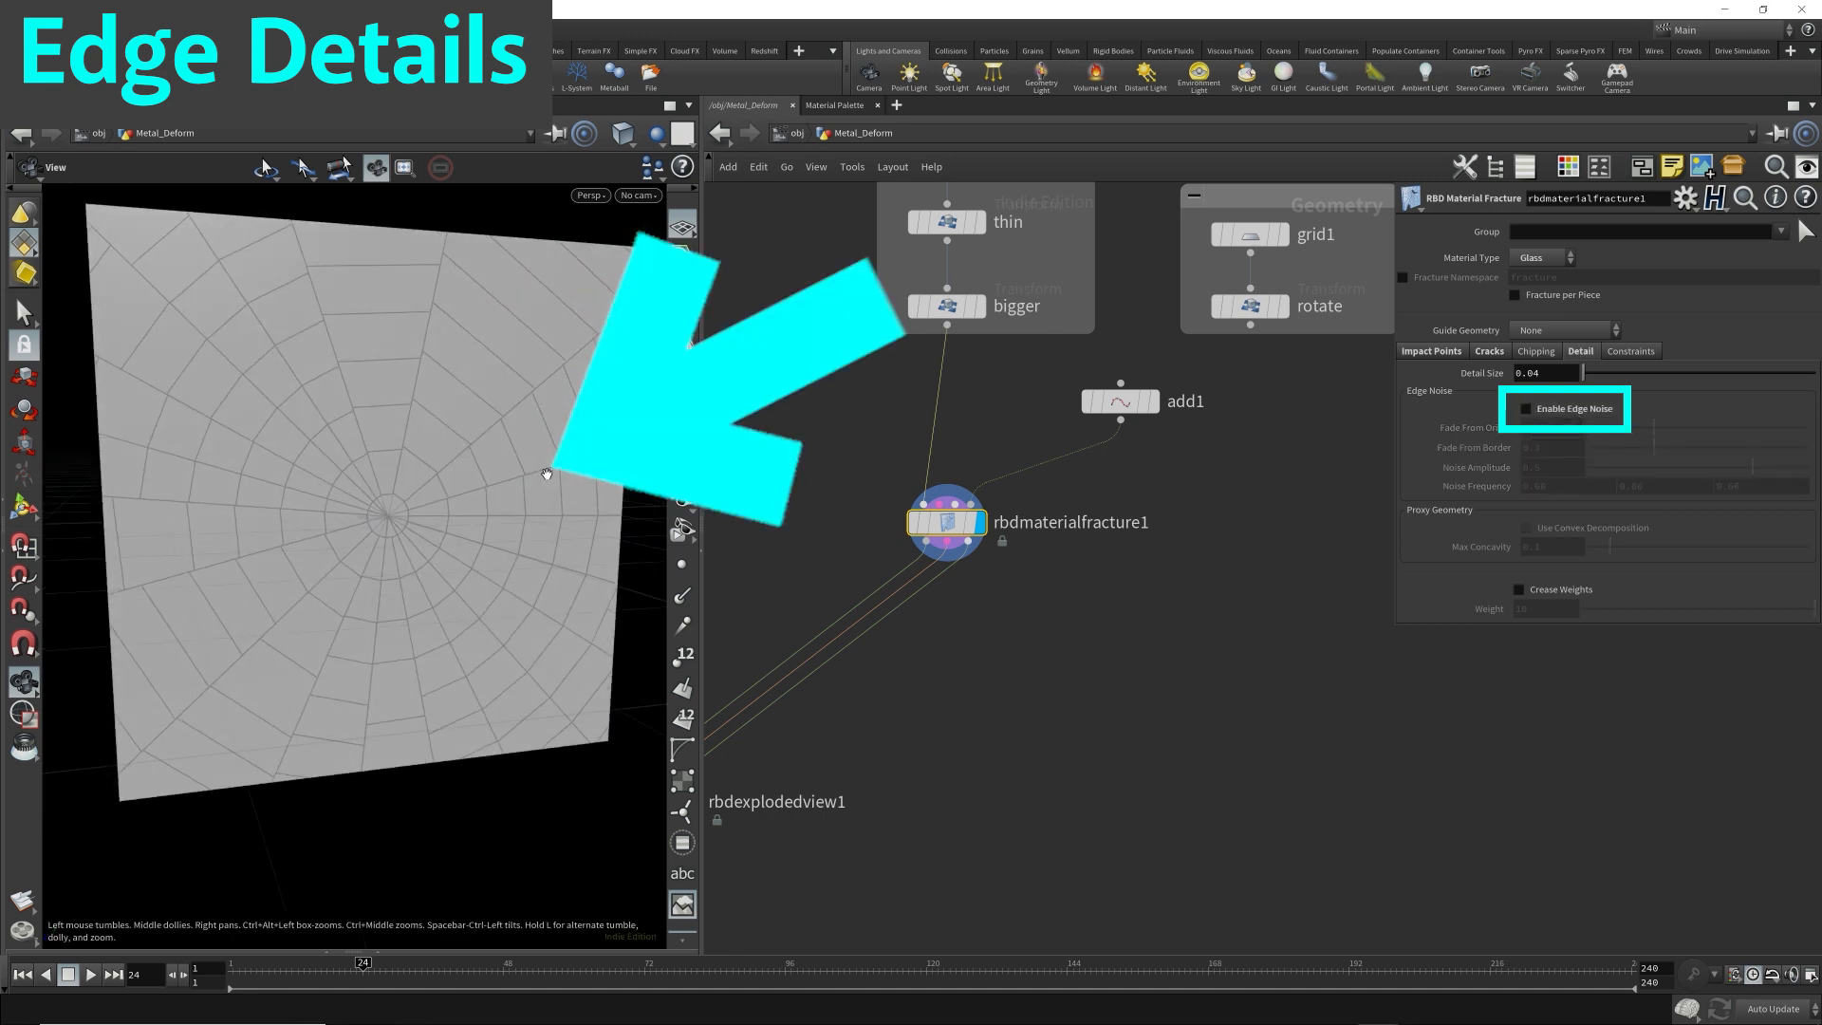
click(1527, 411)
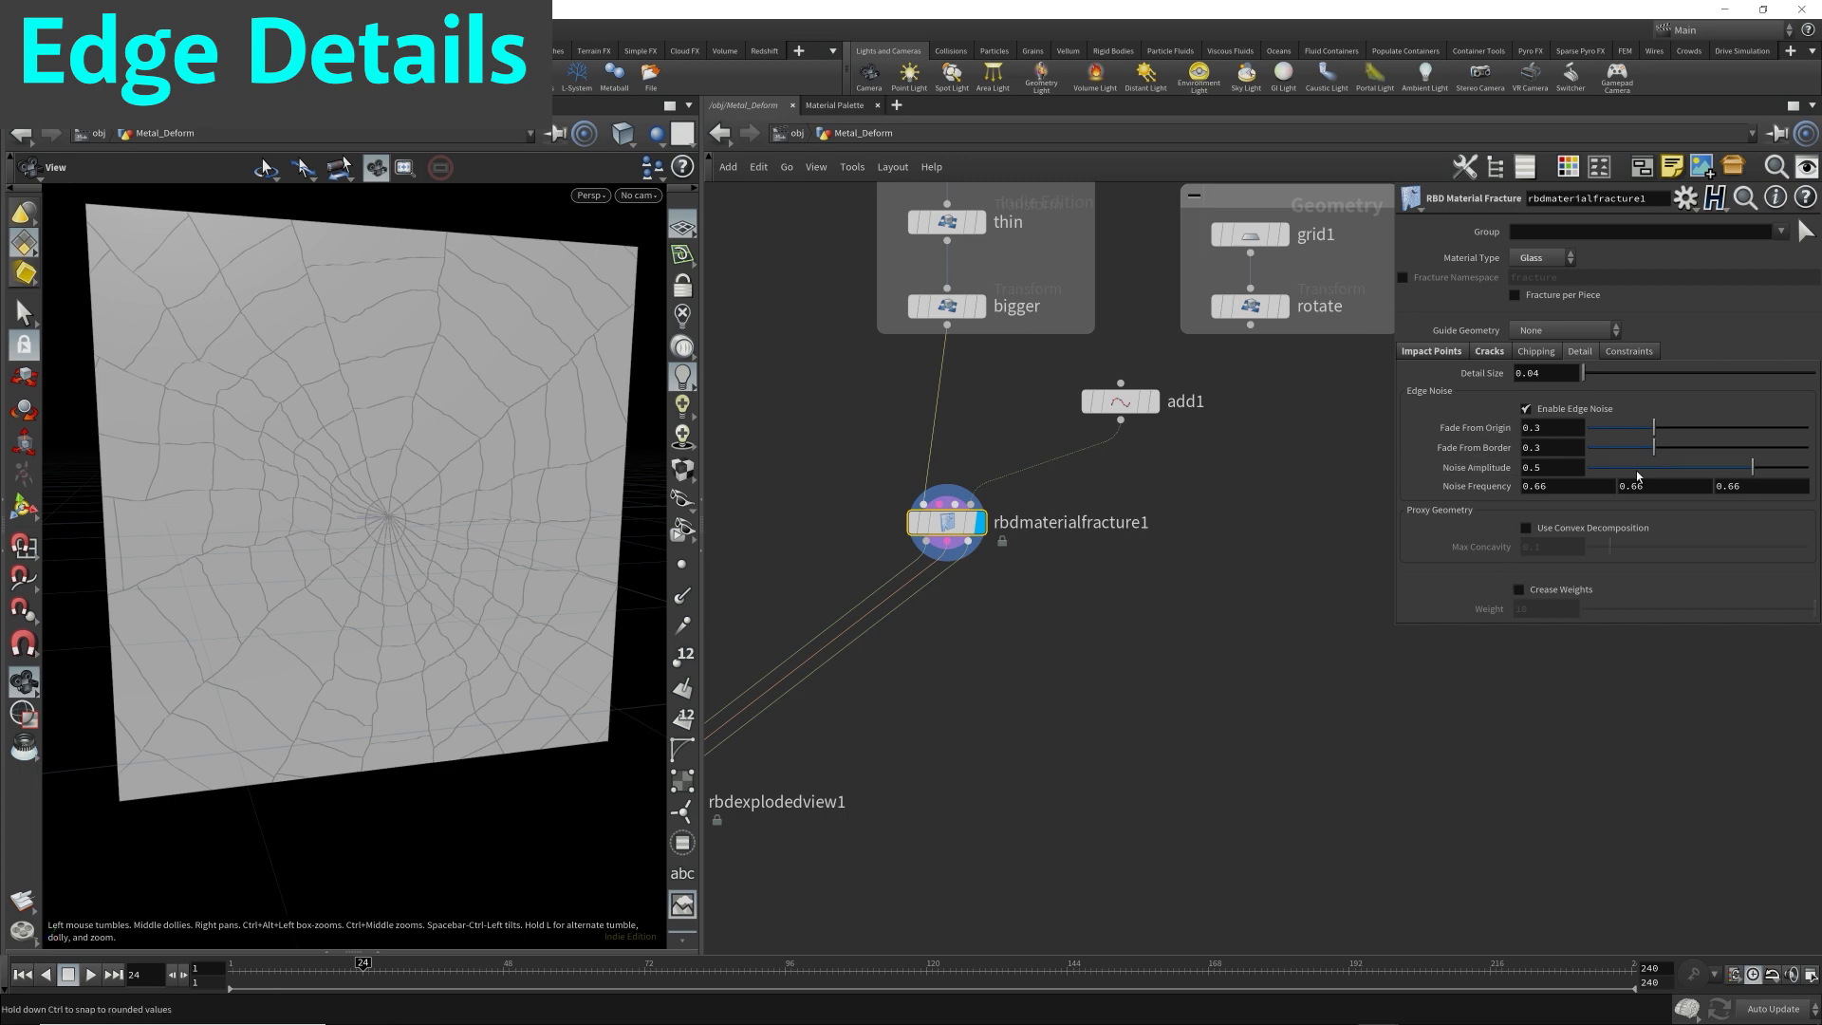
mouse_move(488, 434)
mouse_down()
mouse_move(464, 504)
mouse_move(521, 444)
mouse_up()
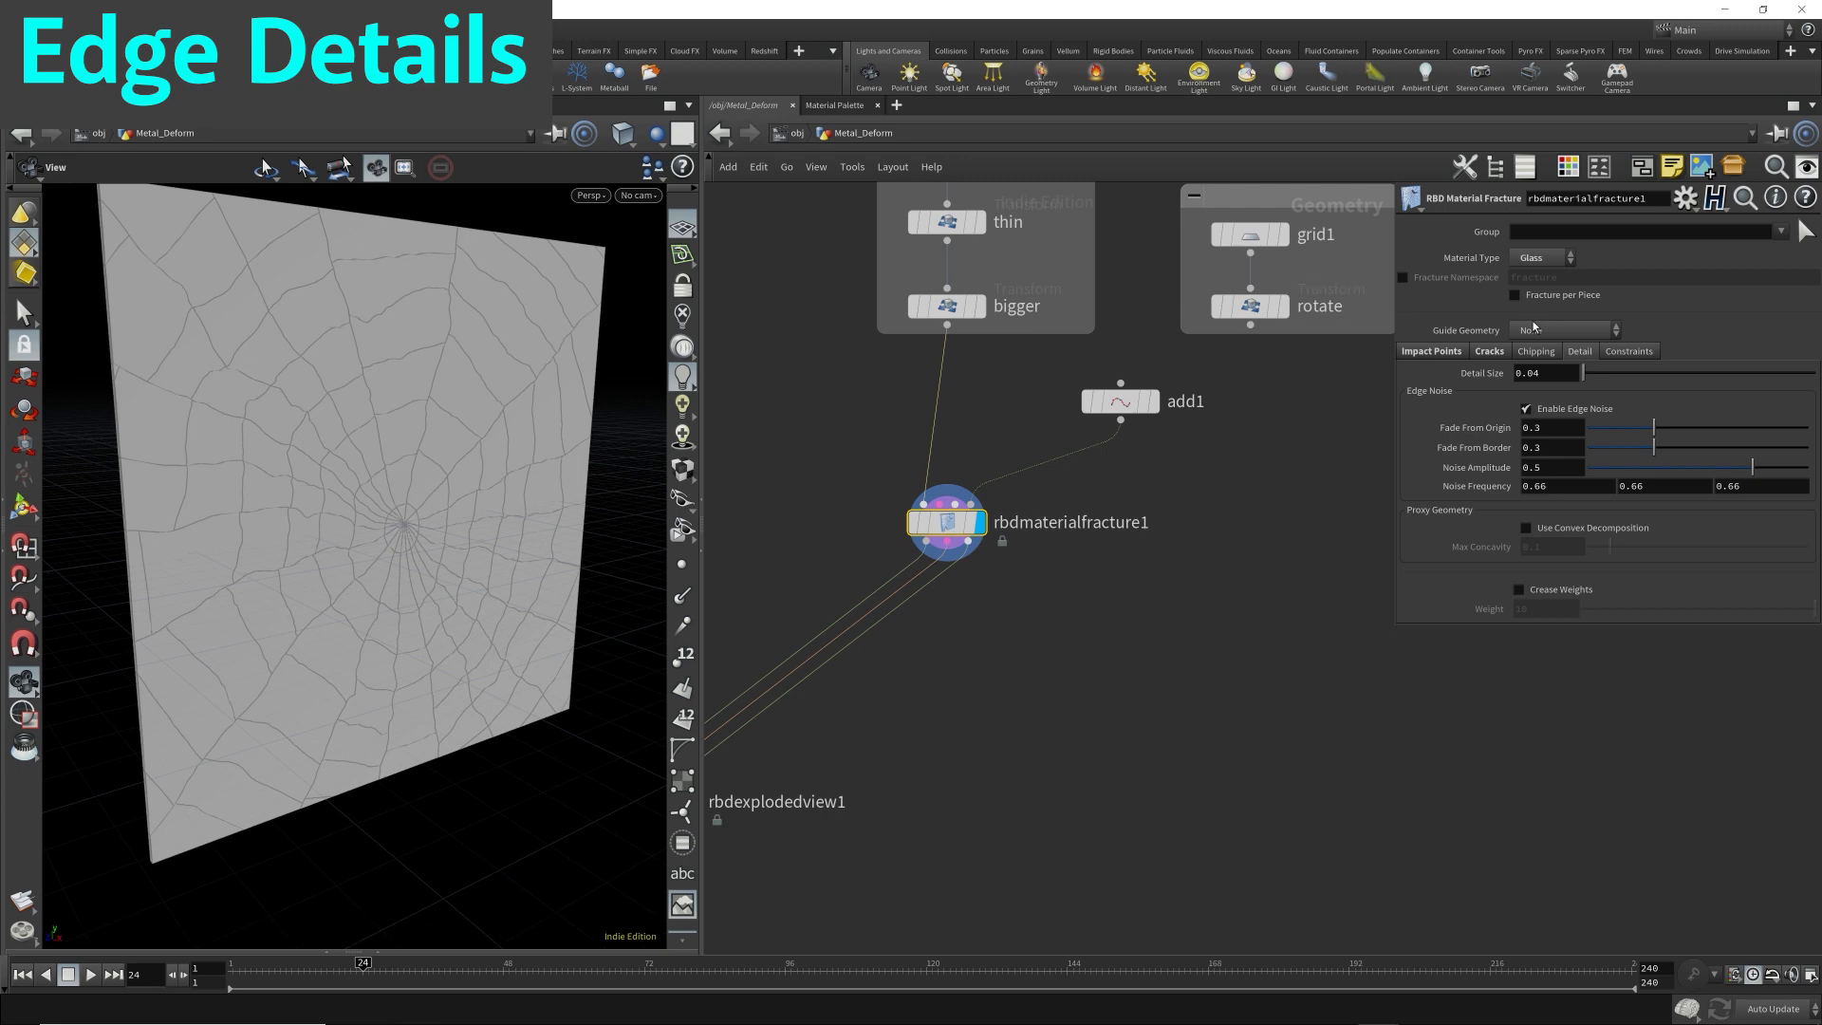
click(1640, 351)
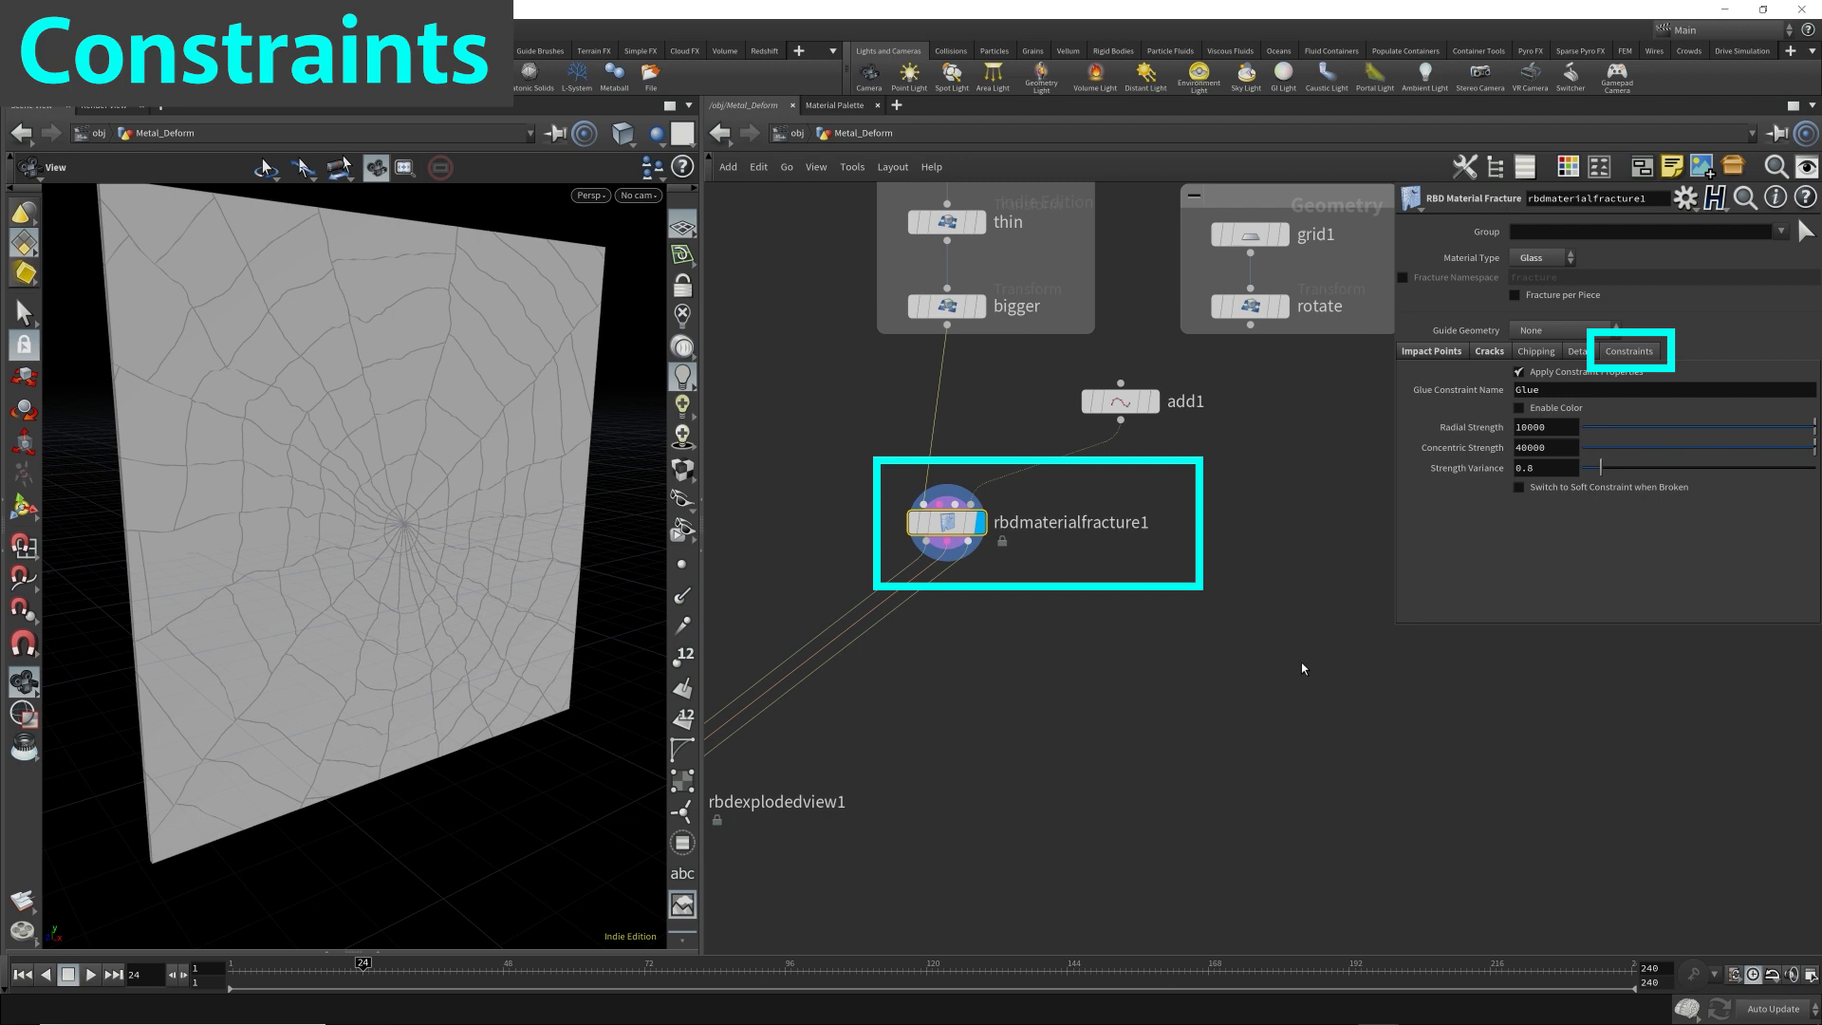
Add a Voronoi Fracture node in the empty network area beside rbdmaterialfracture1.
key(Tab)
text(voronoi)
key(Return)
click(1281, 646)
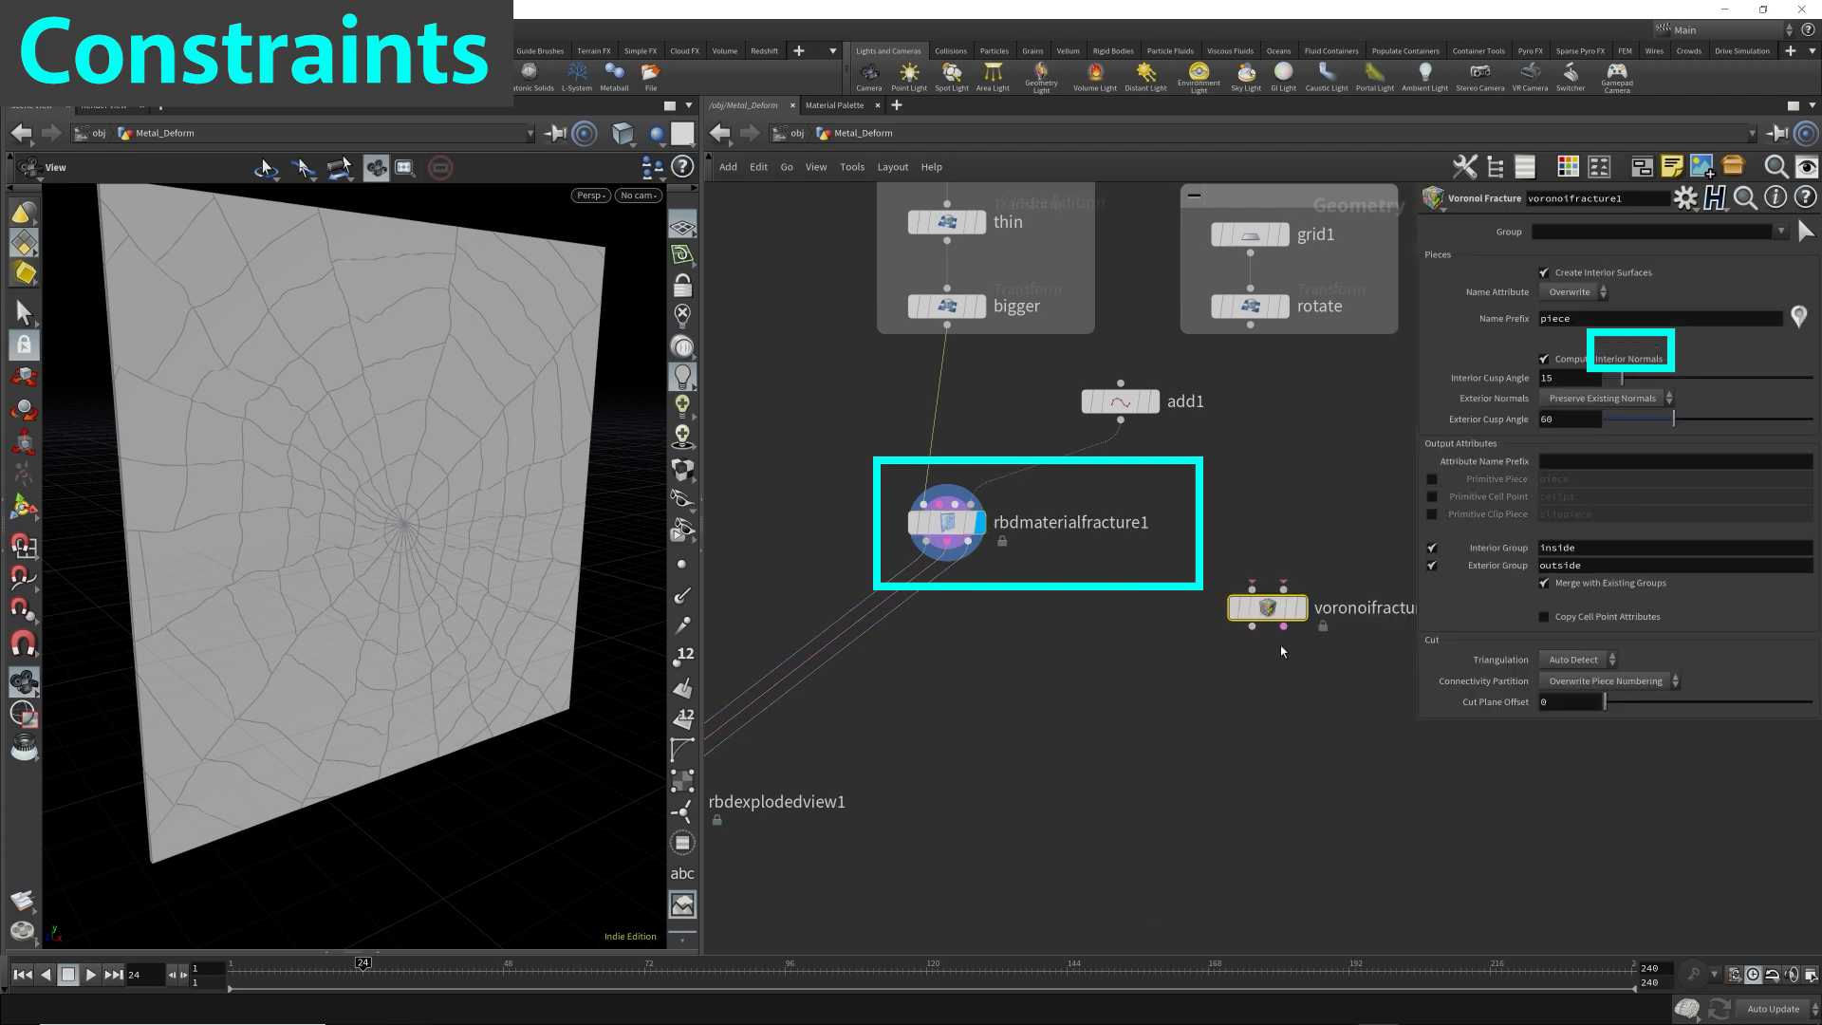
Add an Attribute Create node wired to the constraint output of the Voronoi Fracture node.
click(1283, 626)
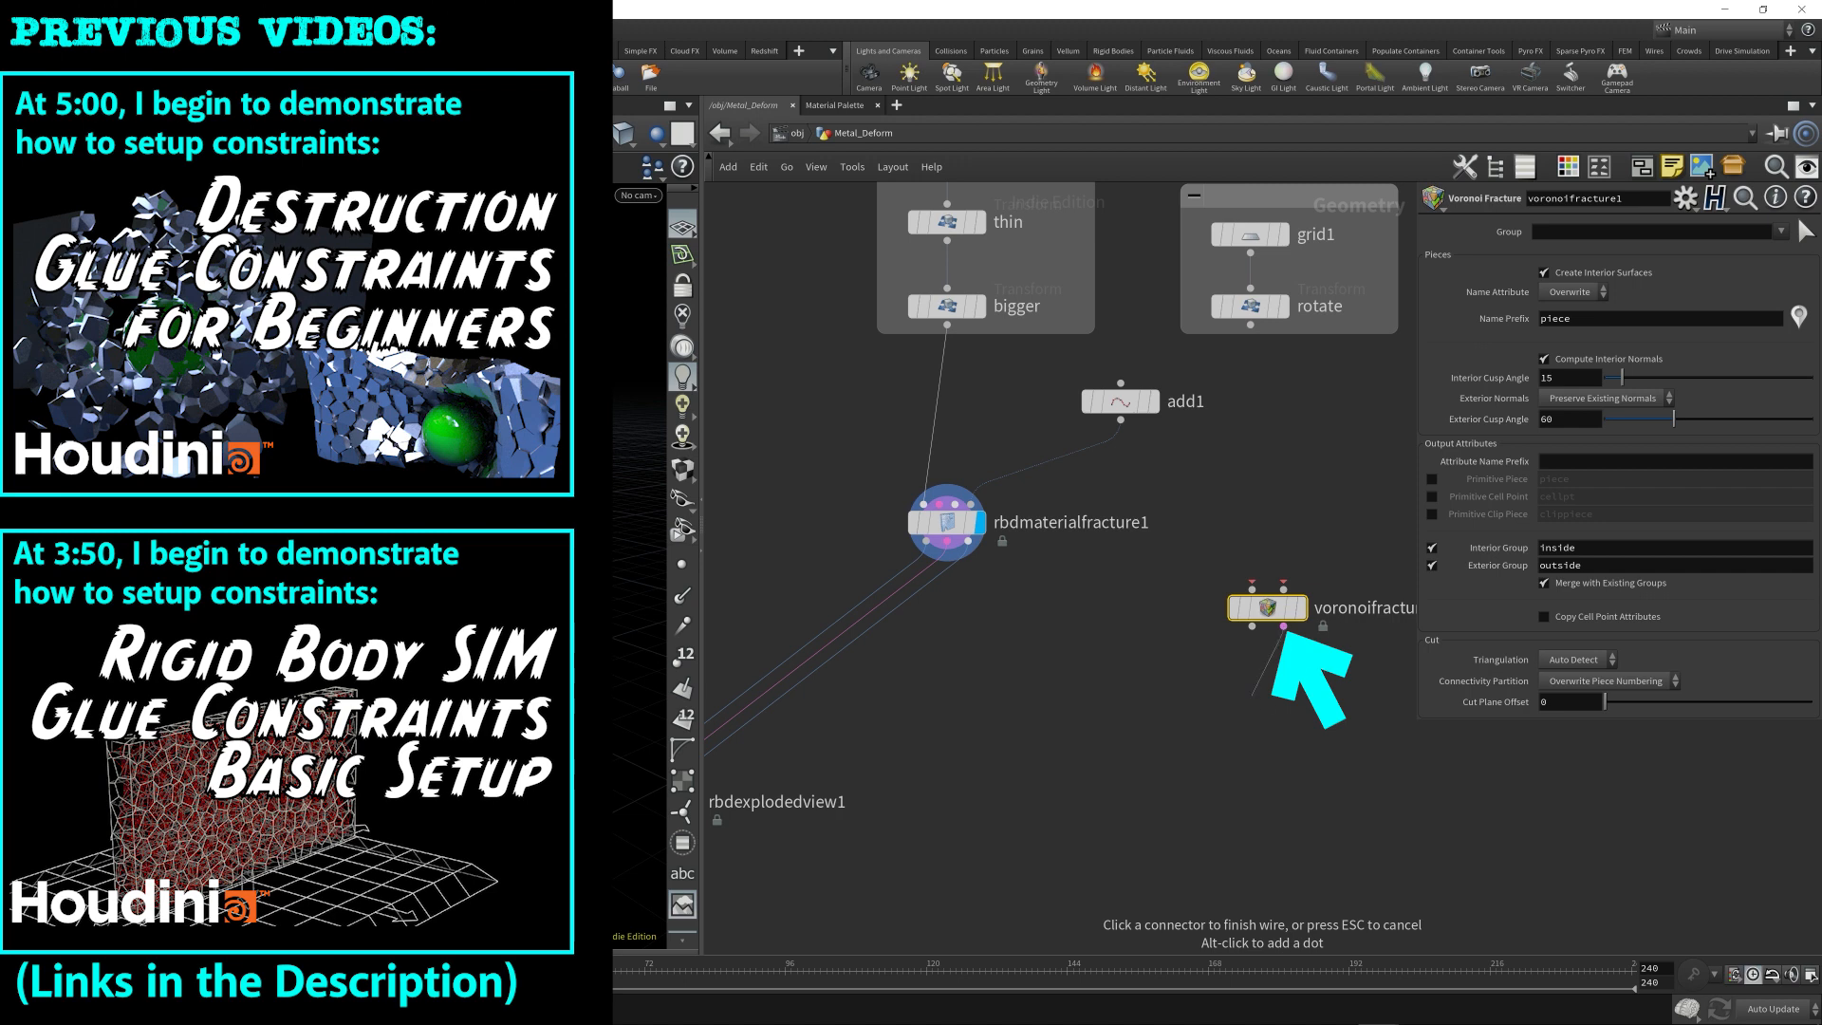
key(Tab)
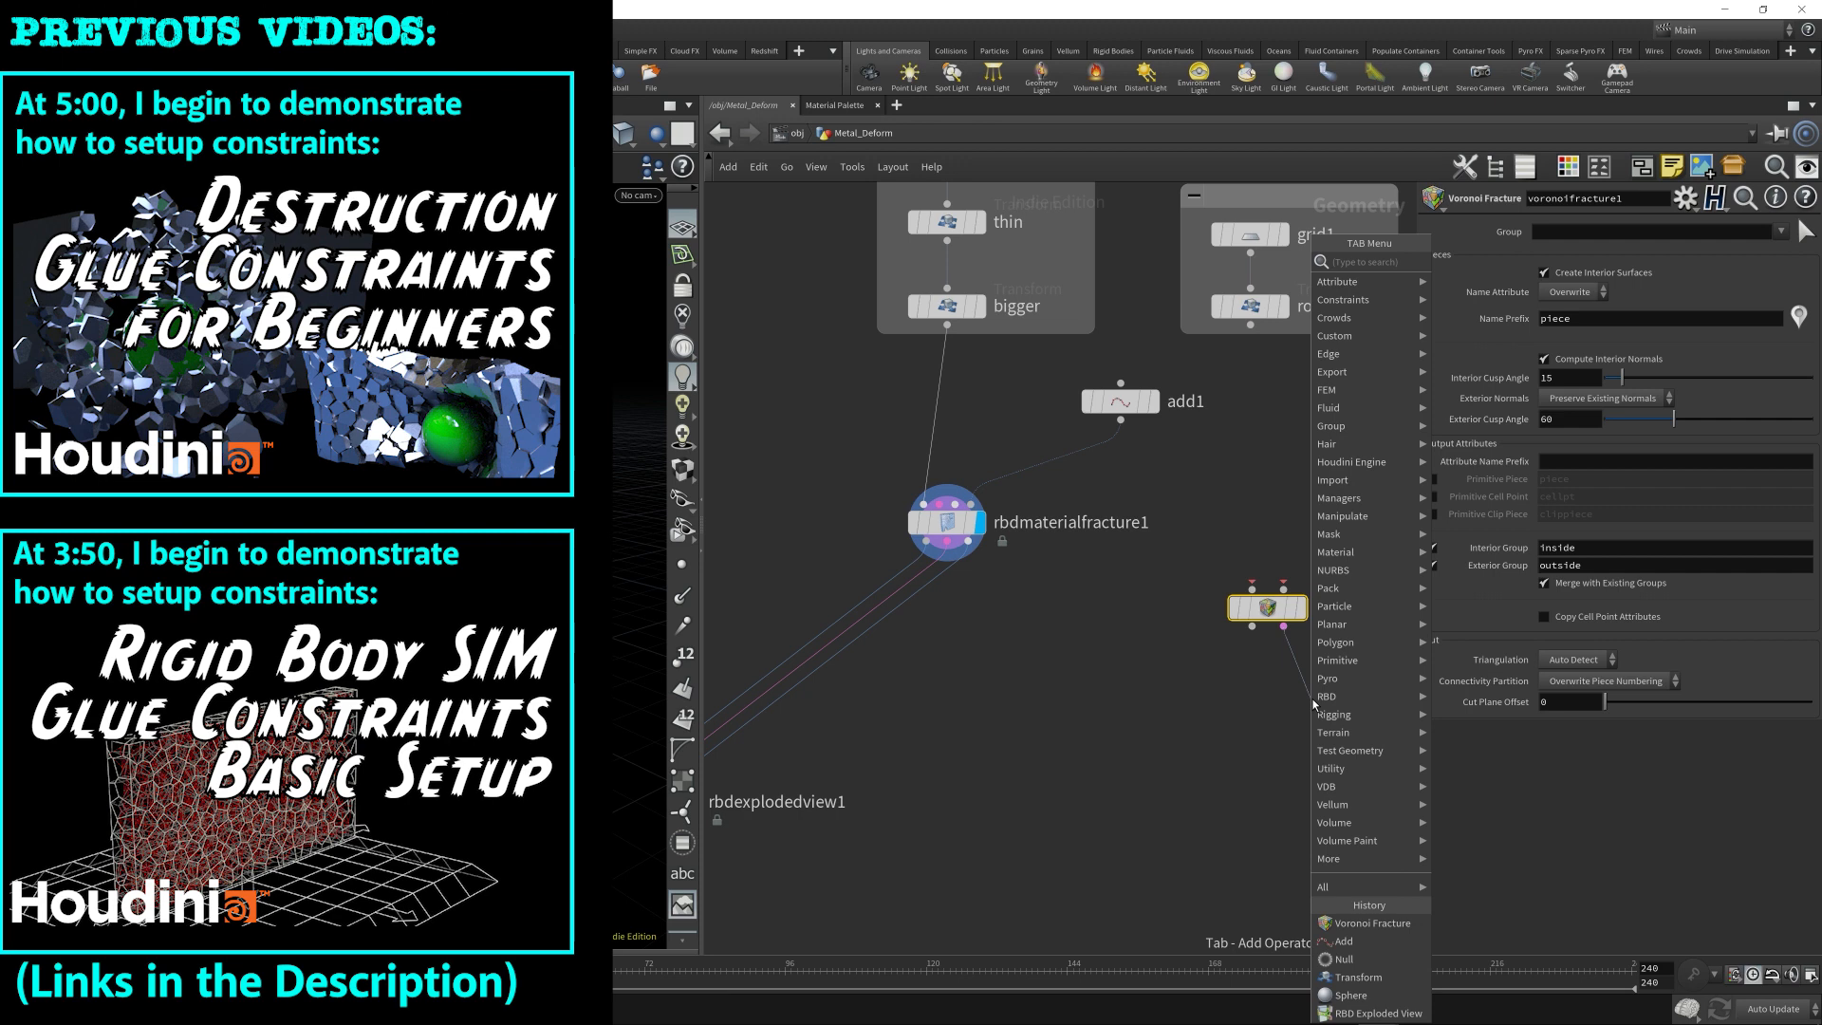
text(a c)
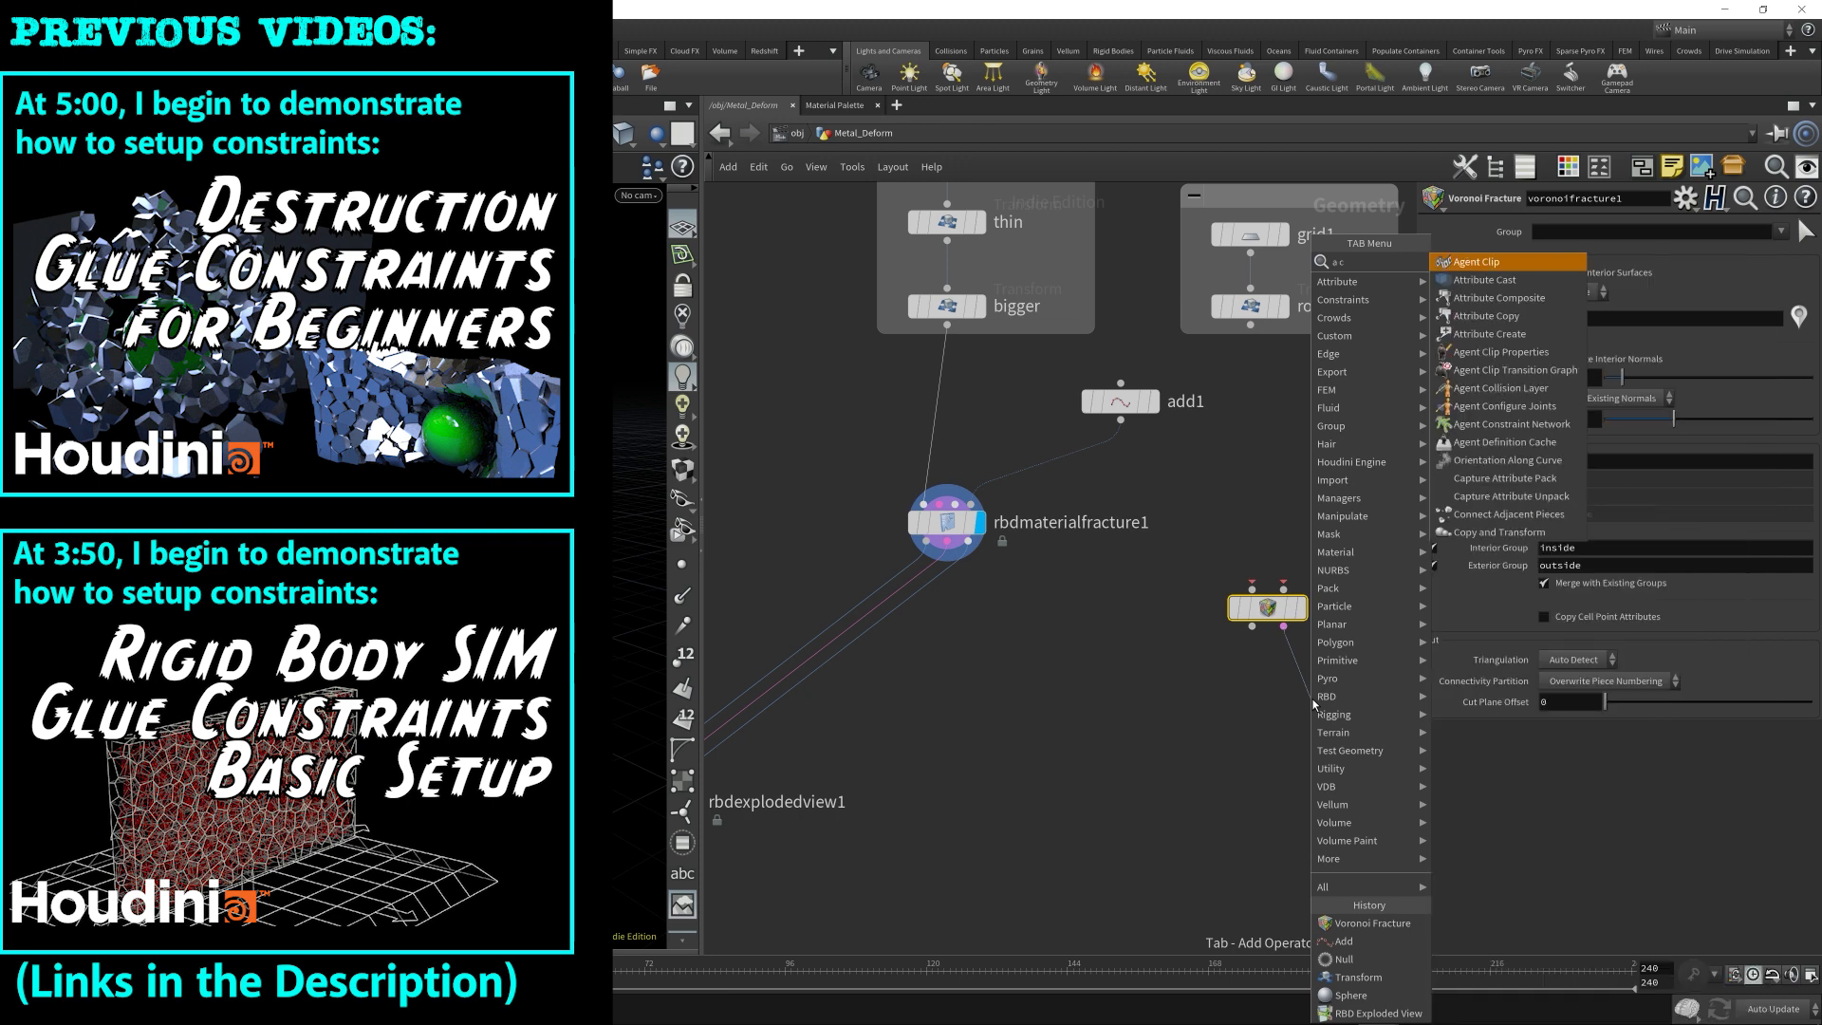
text(re)
key(Return)
click(1313, 700)
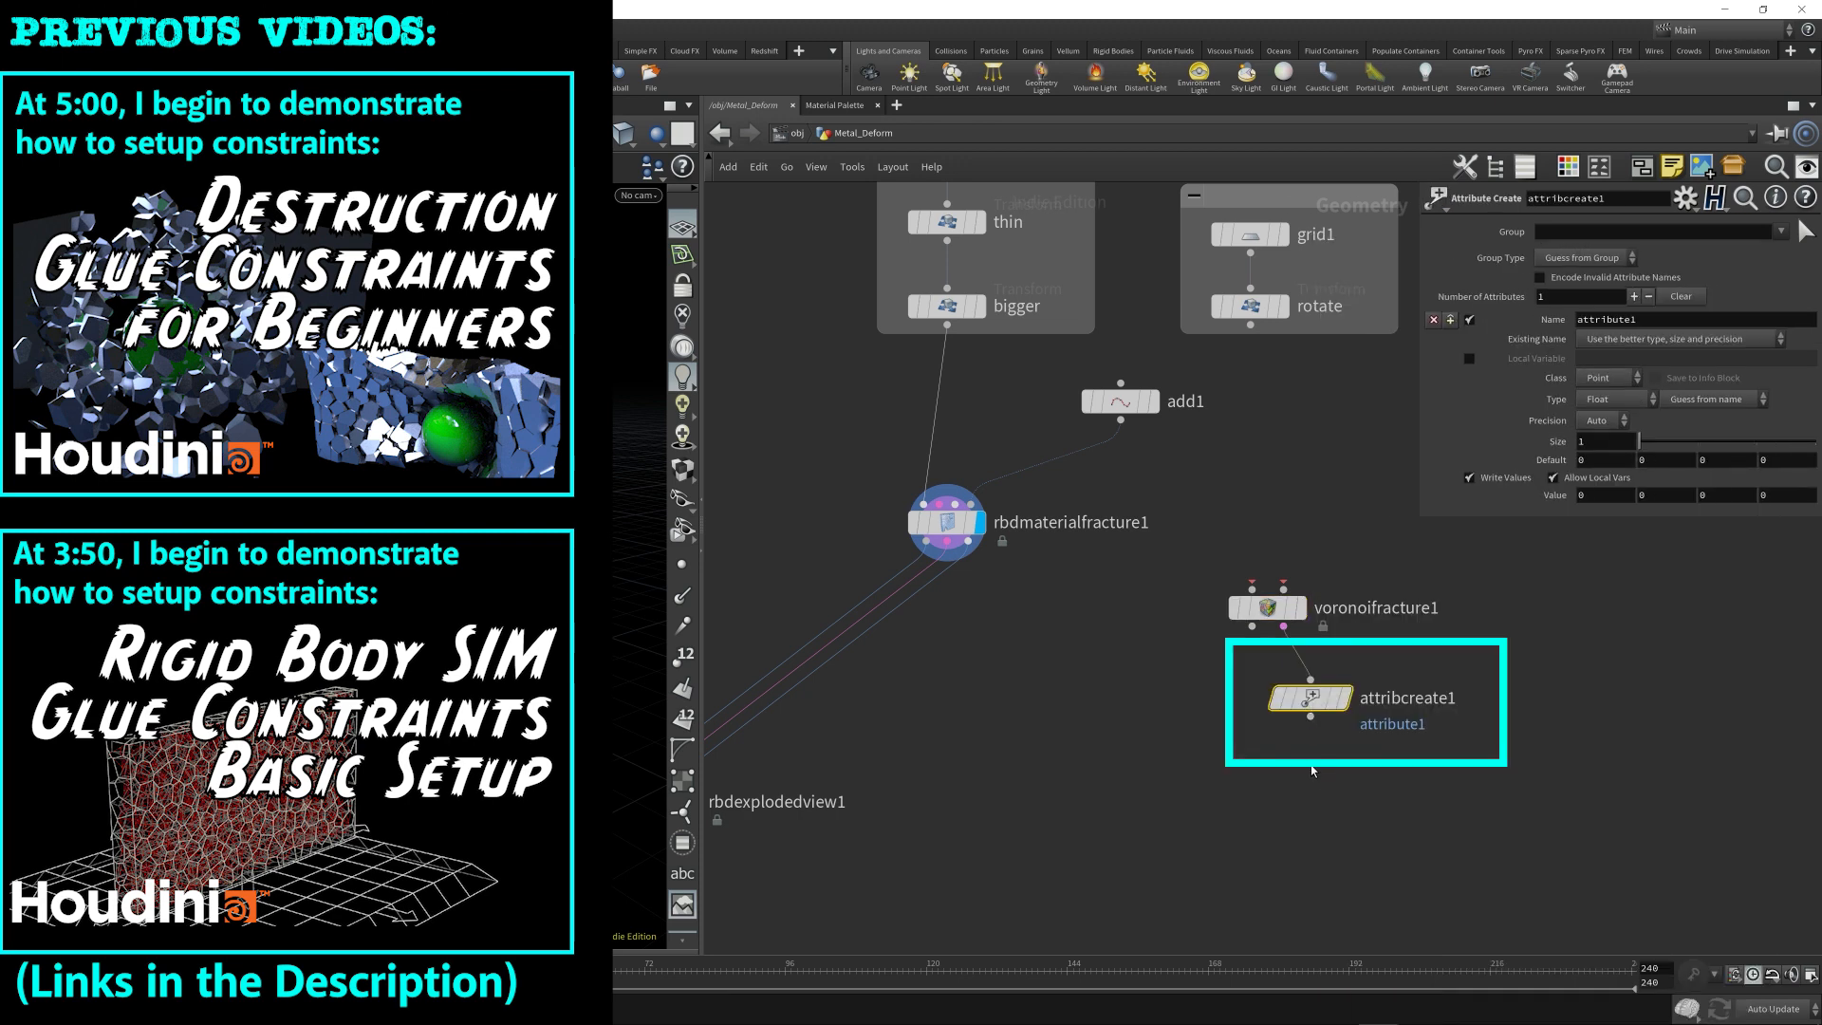
Name the attribute on the Attribute Create node constraint_name.
drag(1662, 321, 1452, 328)
text(constraint)
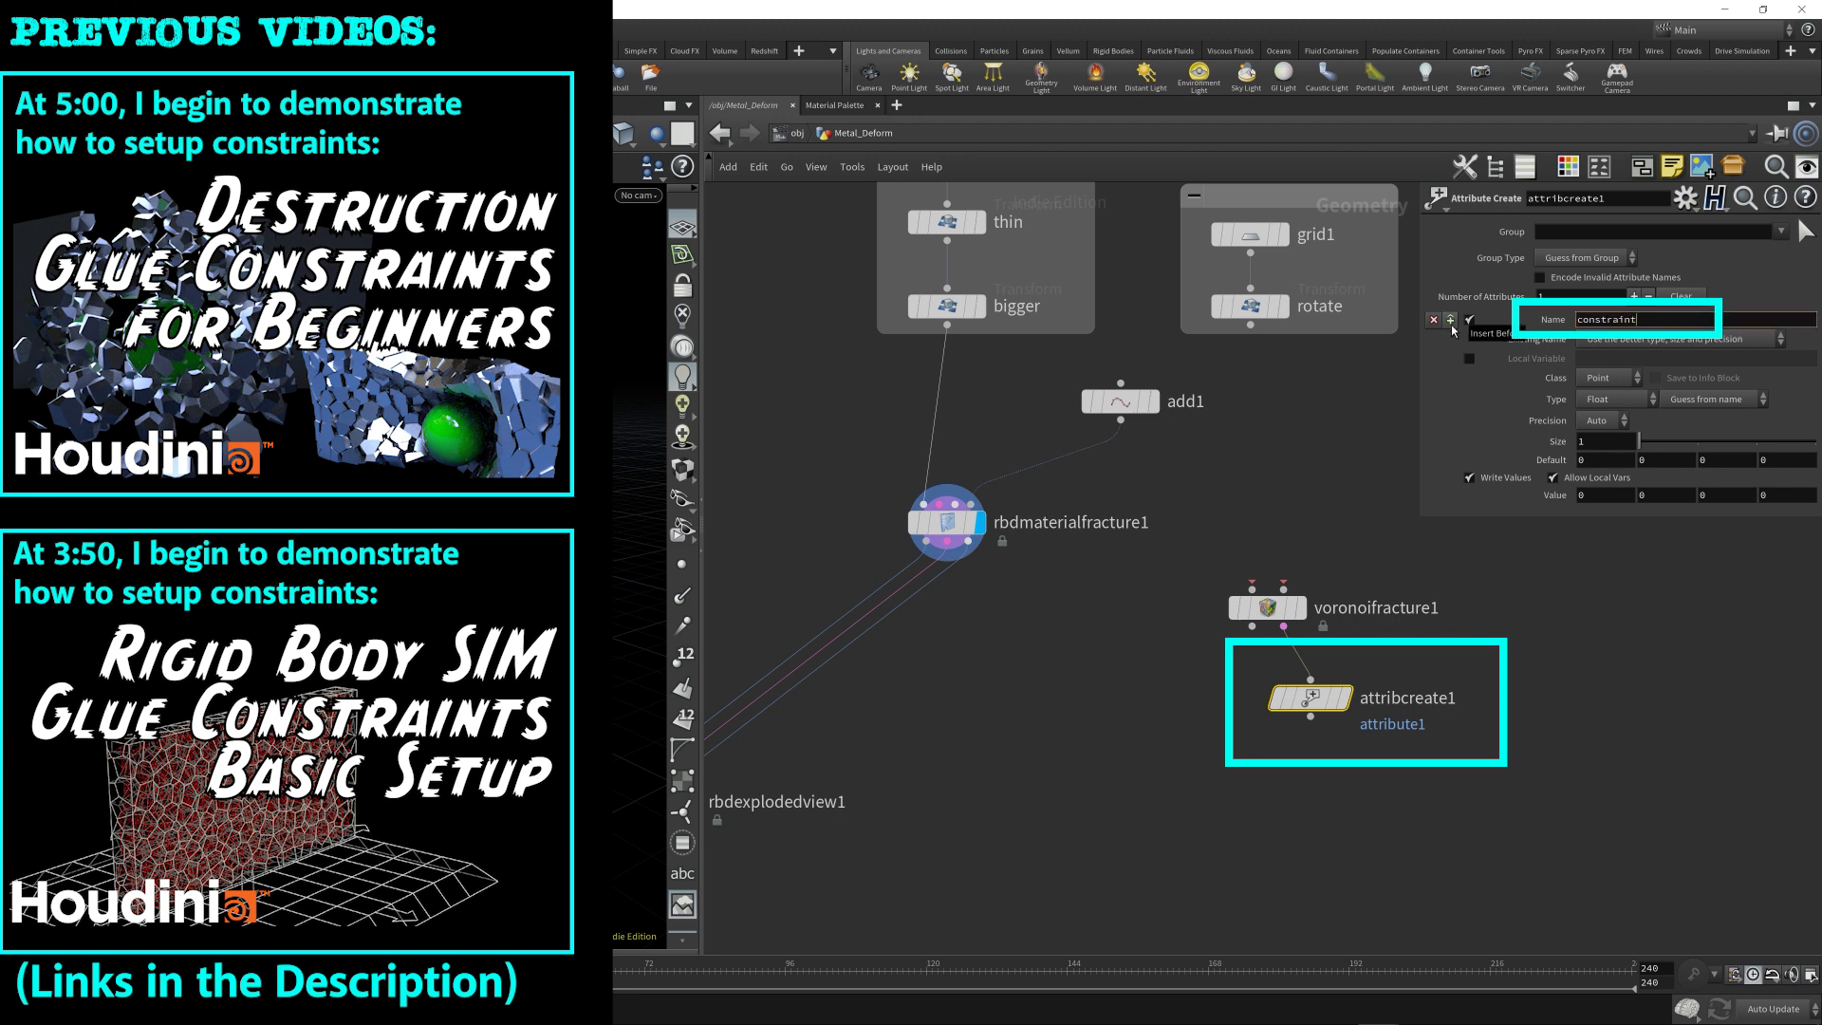
text(_name)
key(Return)
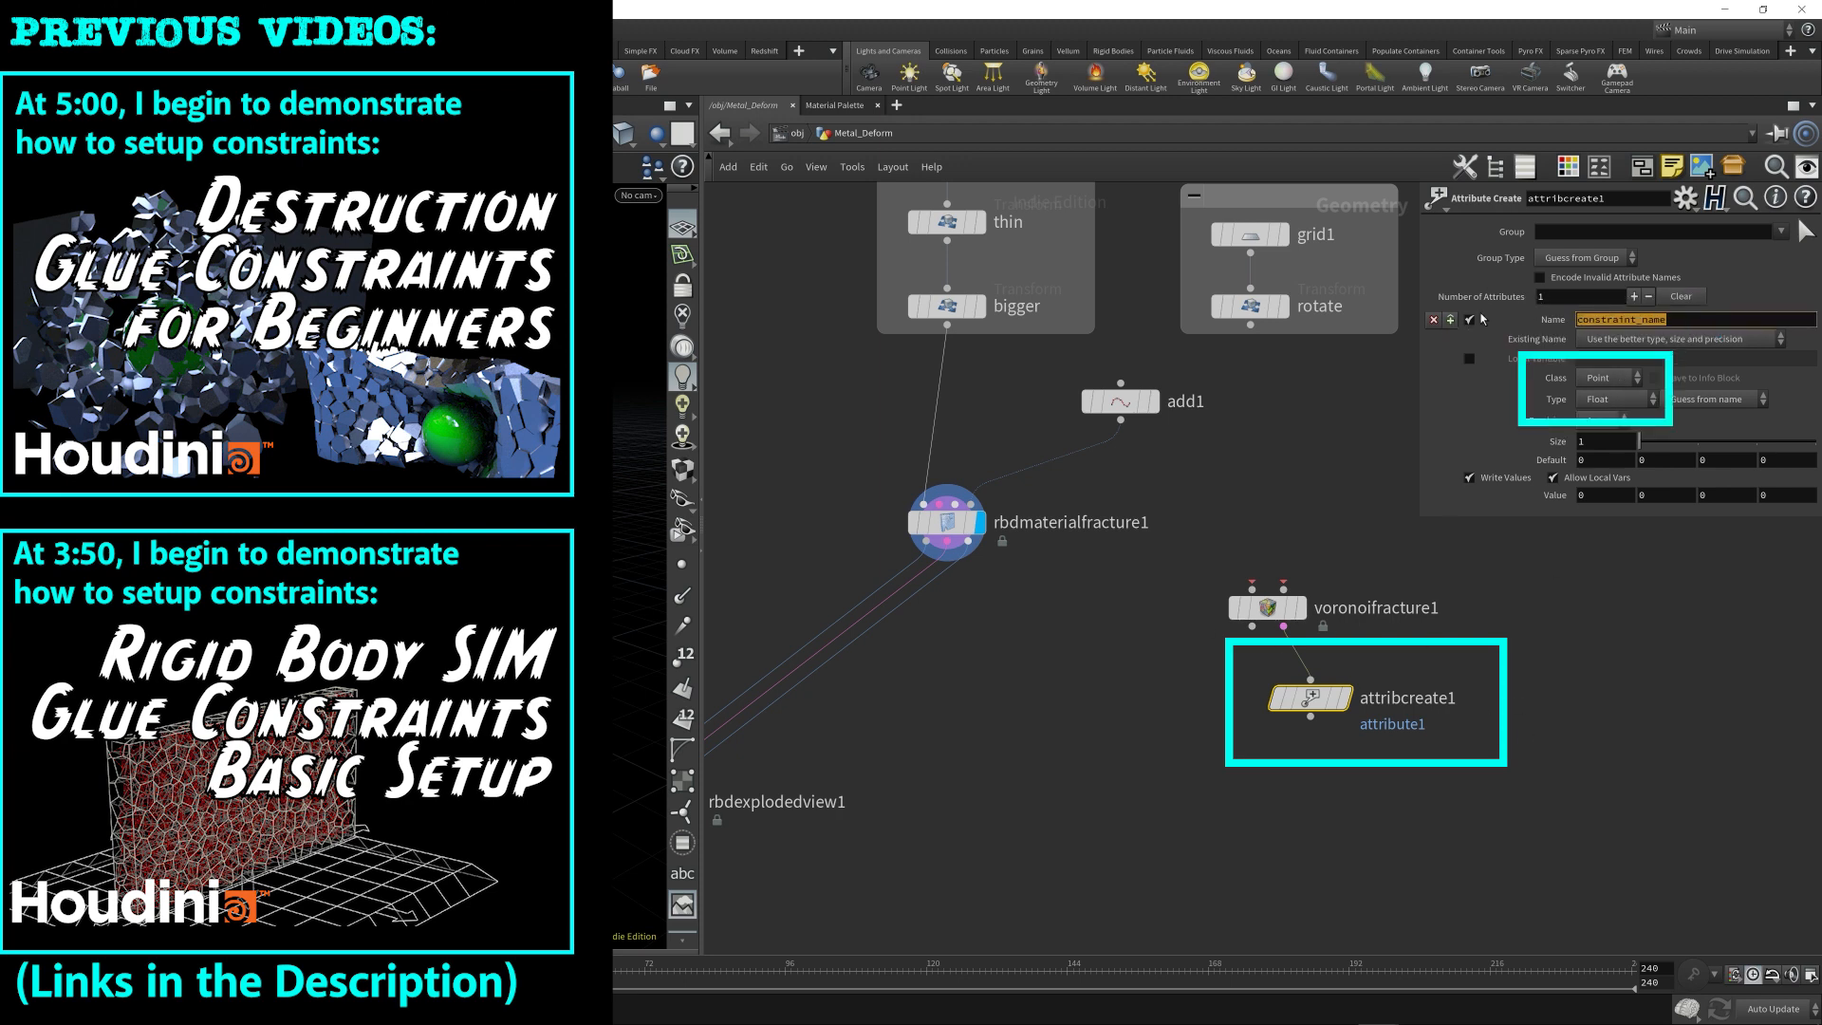
Set the constraint_name attribute's class to Primitive and its type to String.
click(1613, 377)
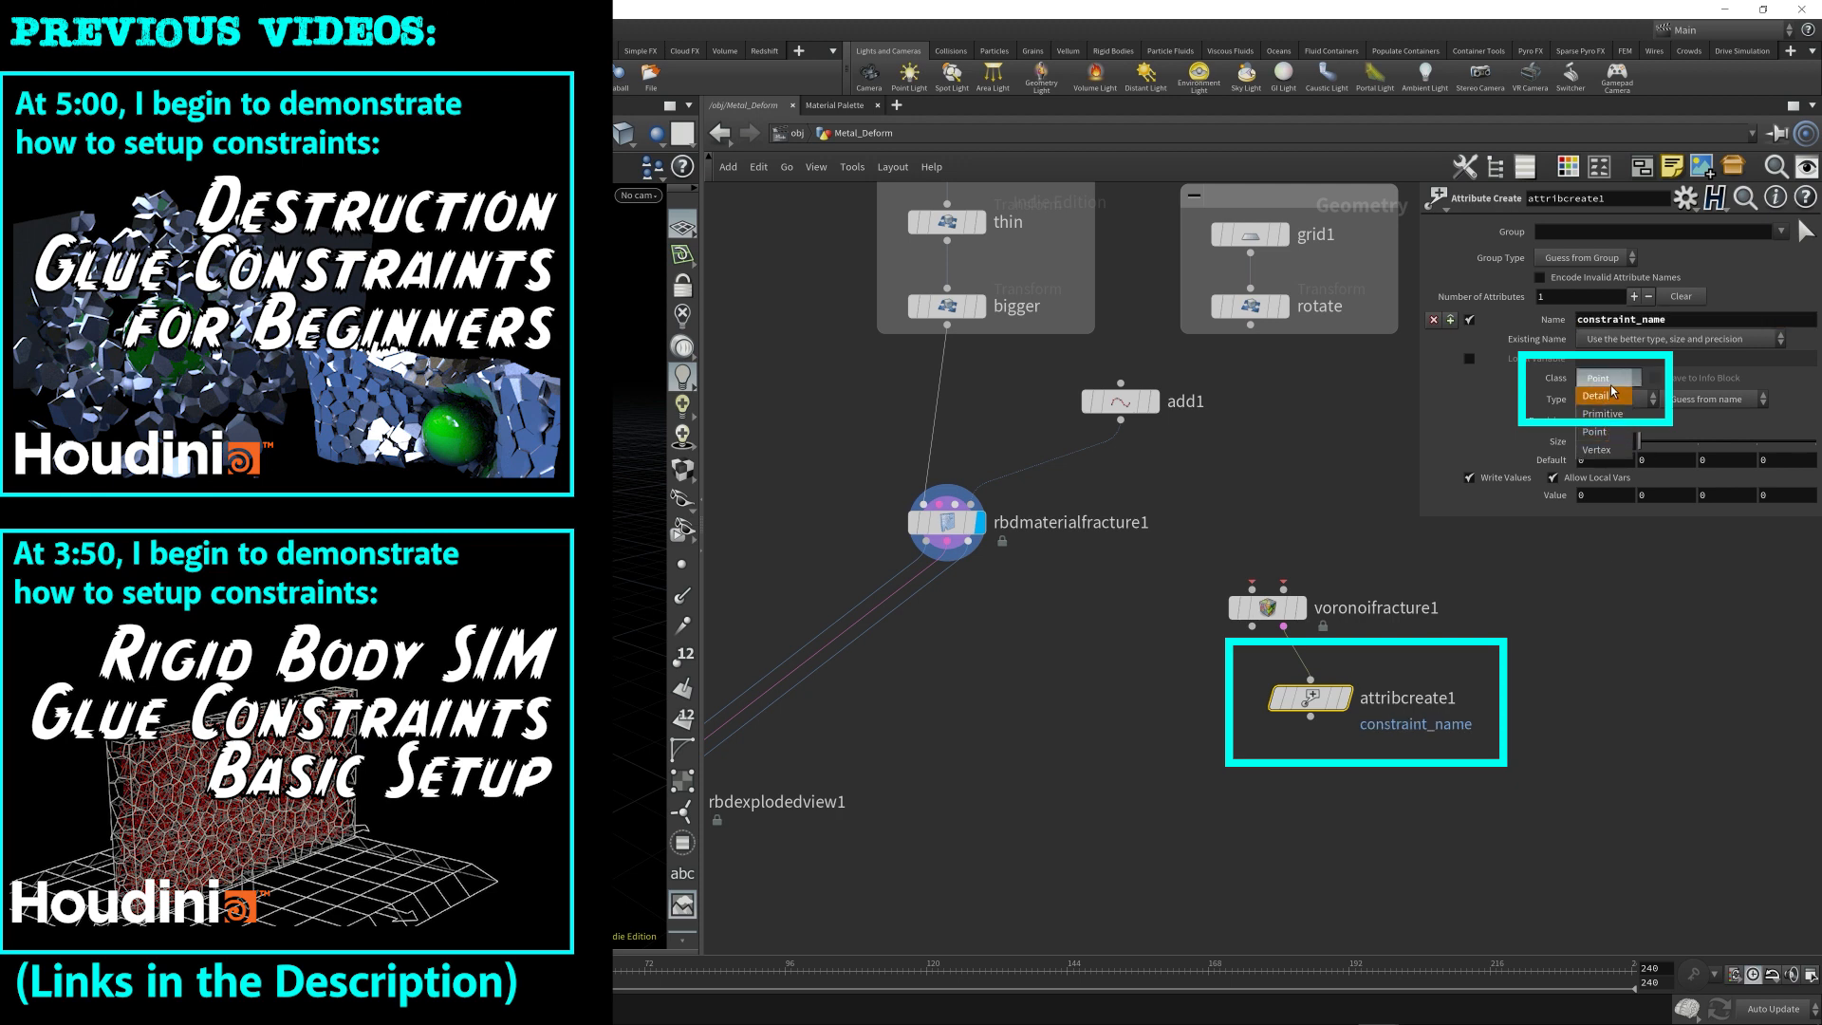
click(1590, 382)
click(1599, 379)
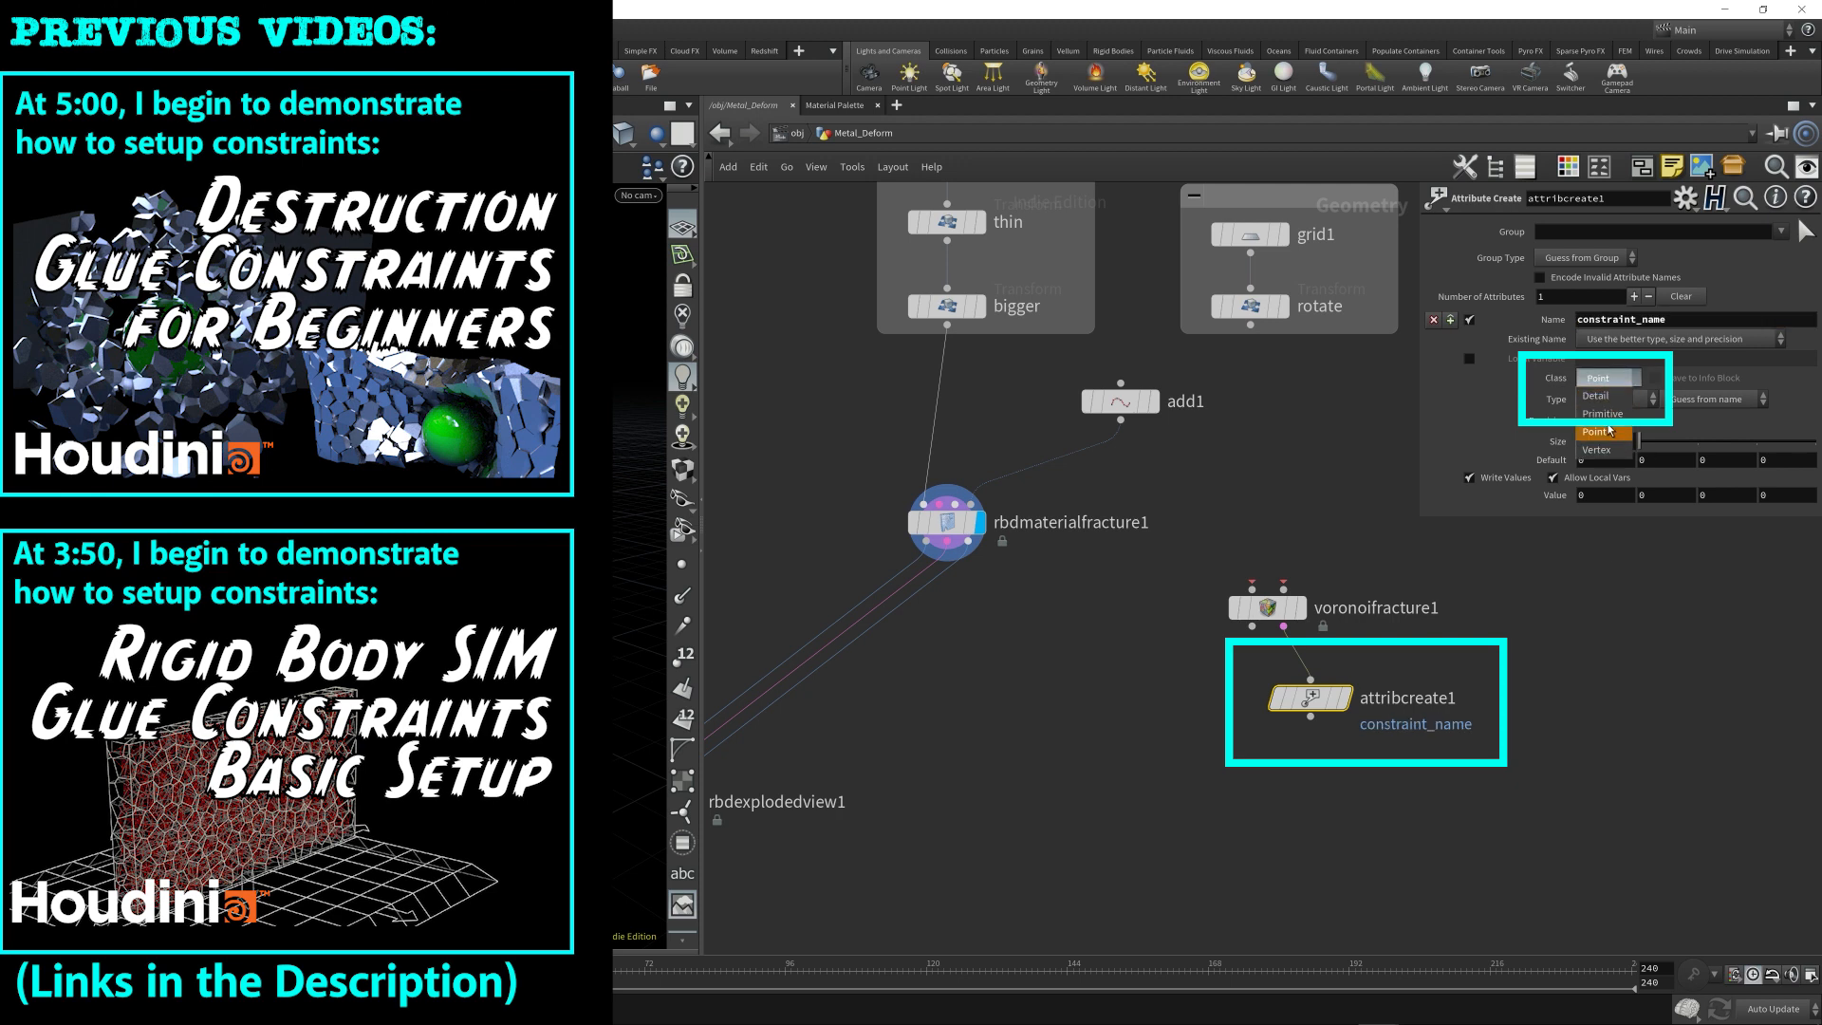
click(1604, 414)
click(1610, 399)
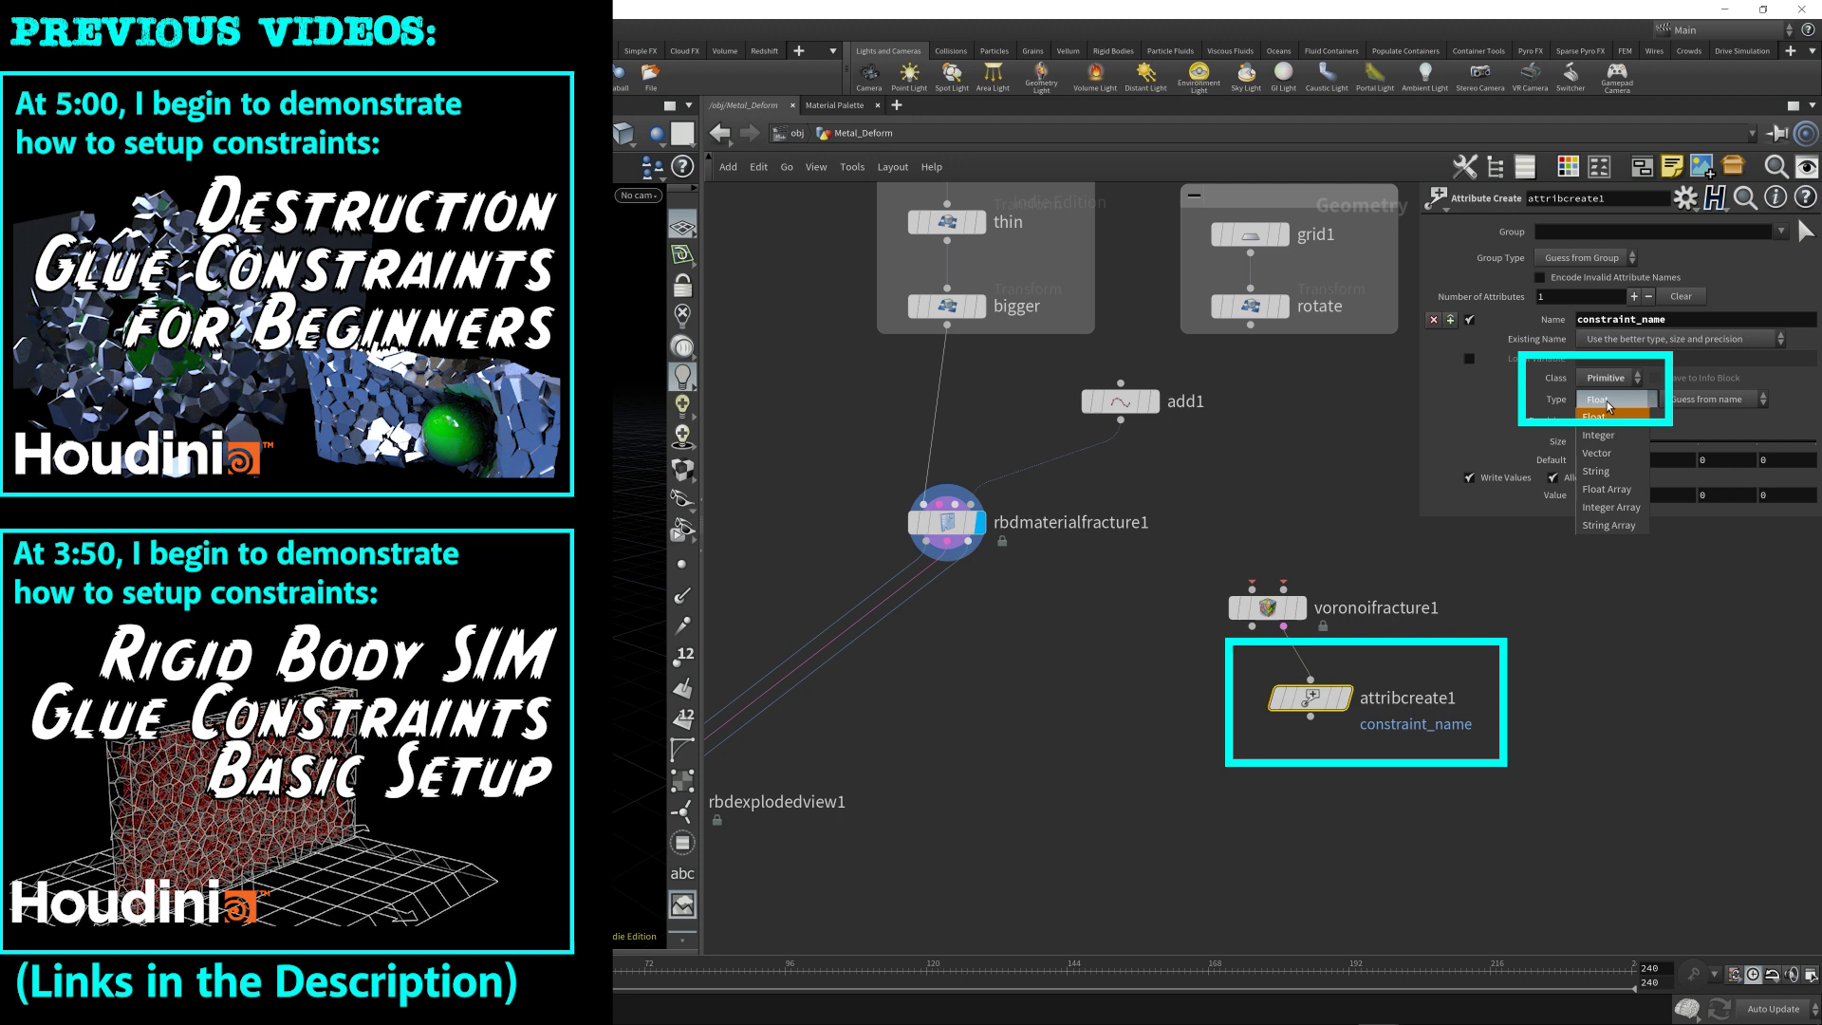
click(1601, 474)
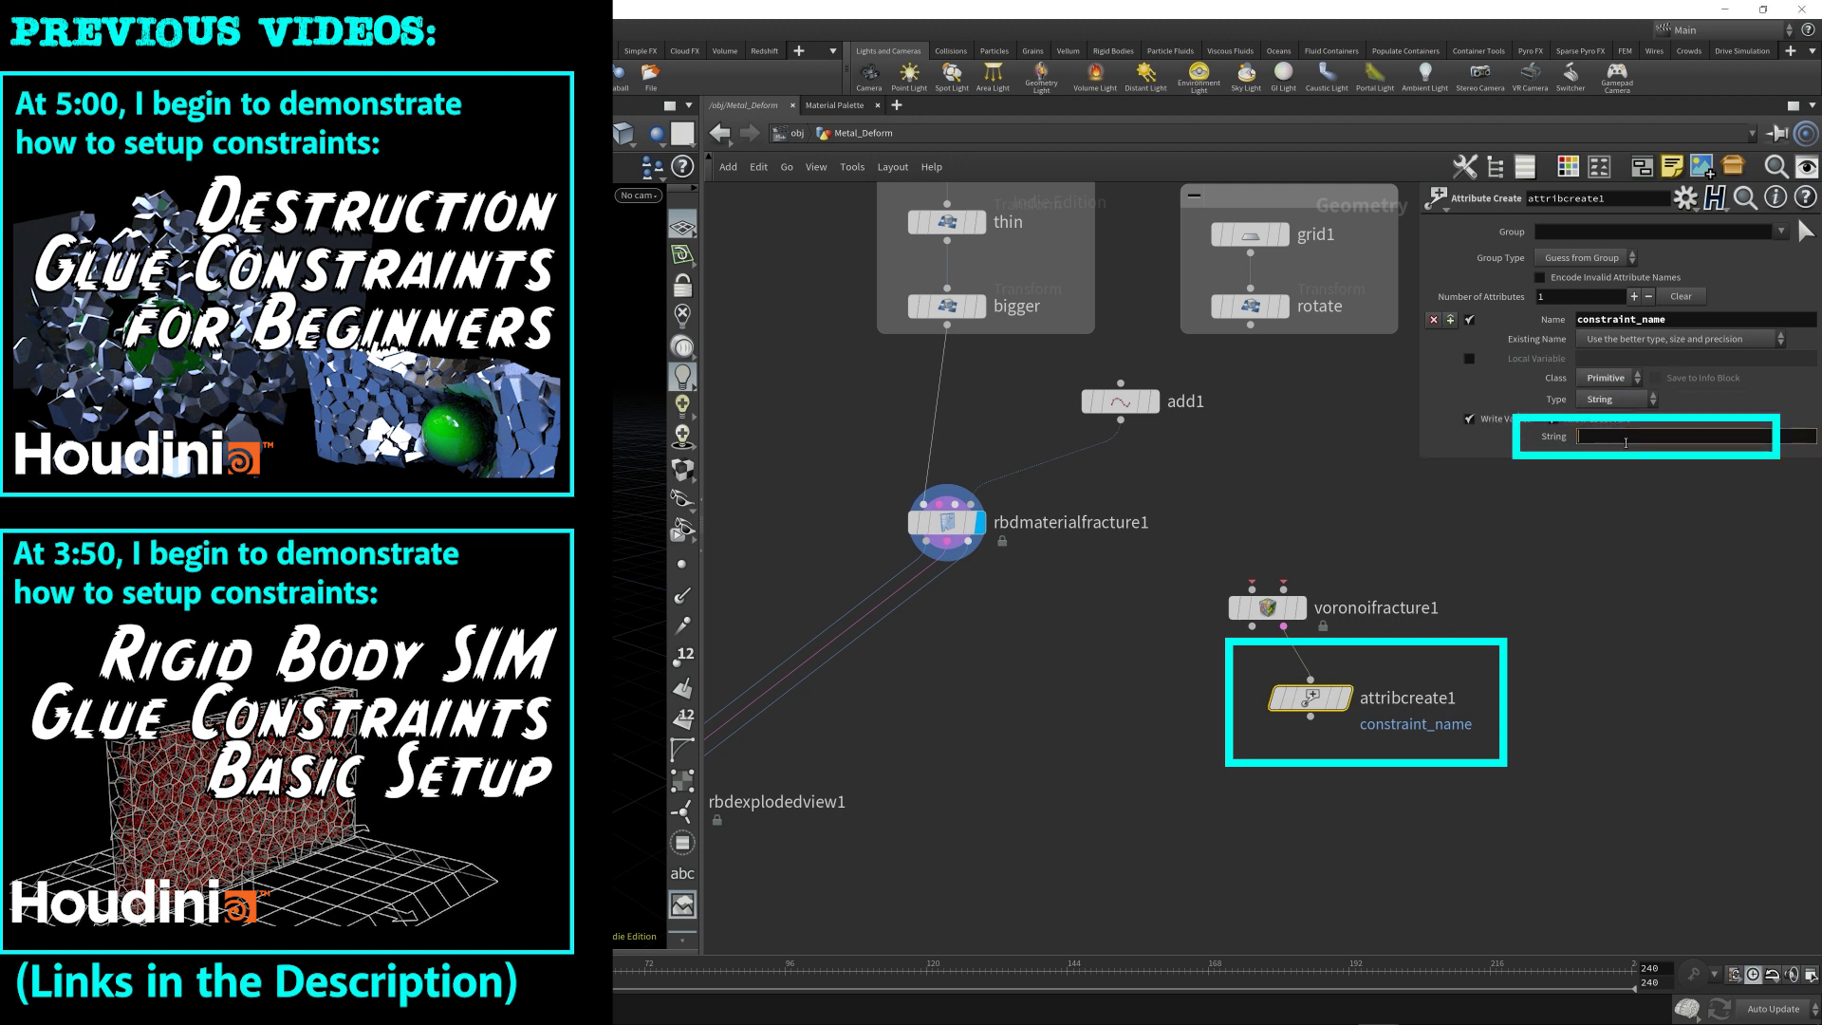
Enter Glue as the constraint_name attribute's string value and select both demonstration nodes.
text(glue)
key(BackSpace)
key(BackSpace)
key(BackSpace)
key(BackSpace)
text(Glue)
key(Return)
mouse_move(1456, 818)
mouse_down()
mouse_move(1367, 750)
mouse_move(1197, 538)
mouse_up()
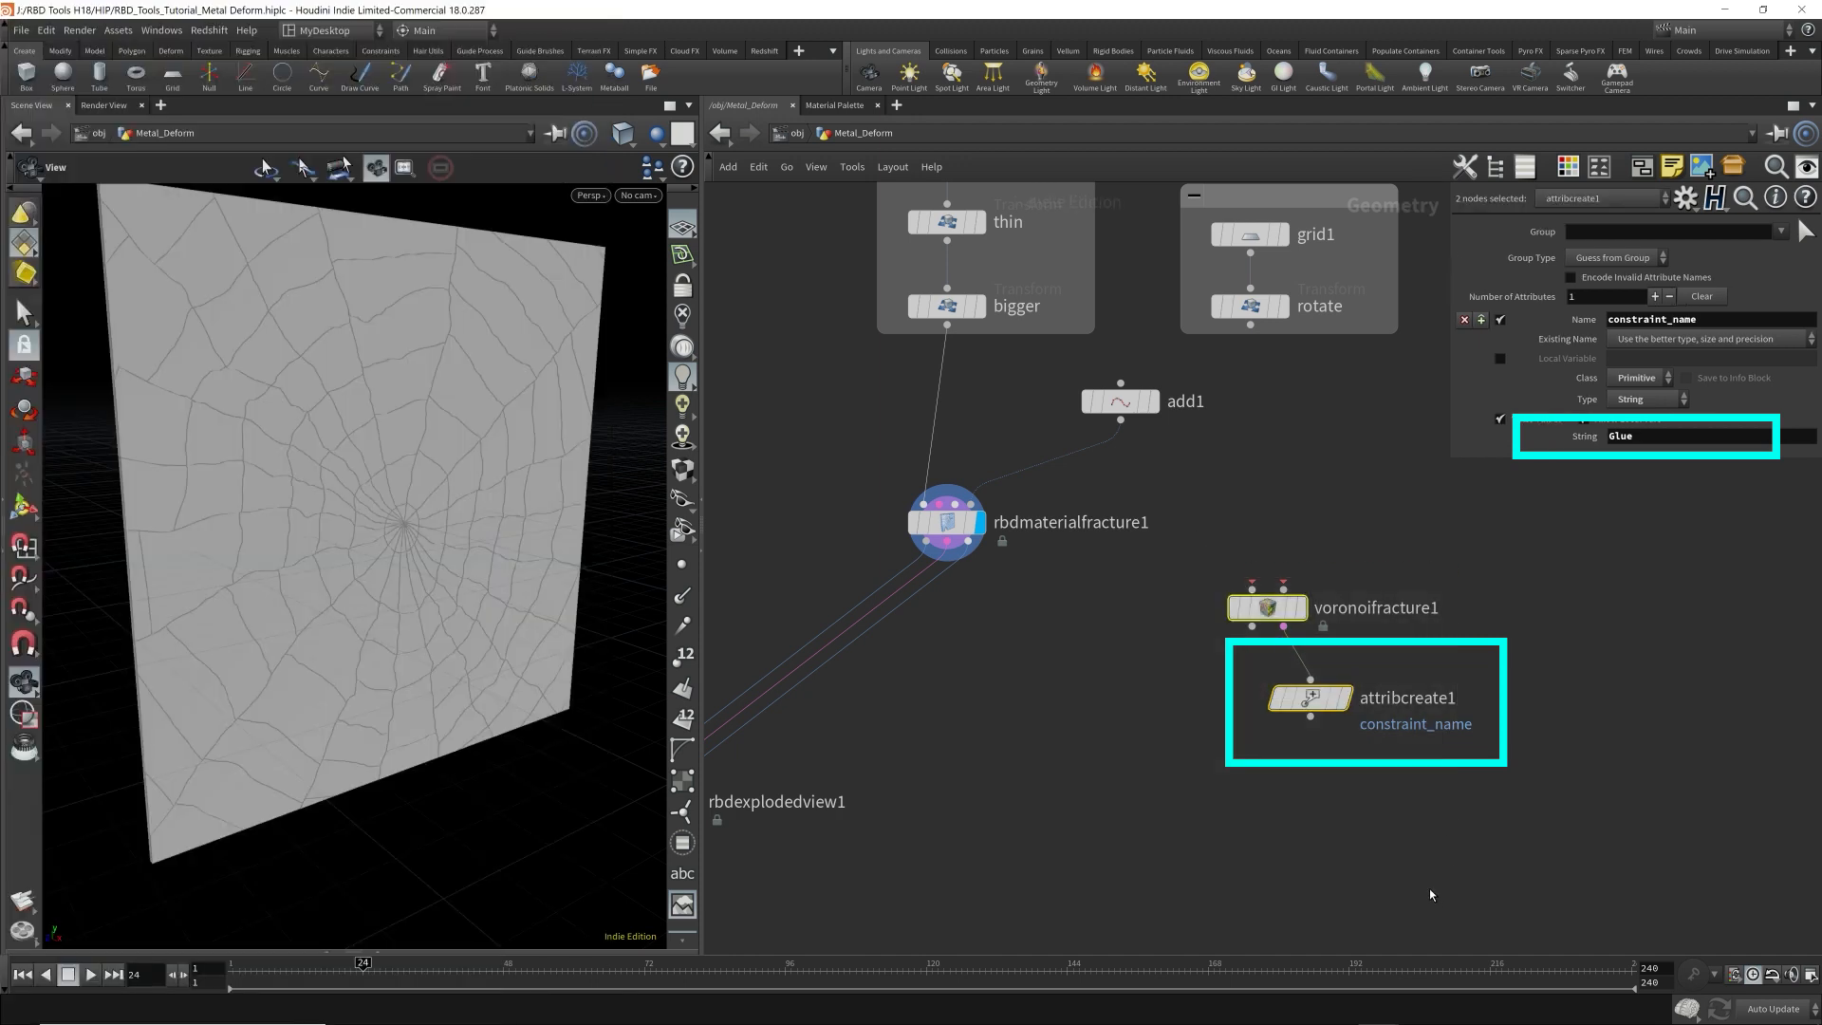
Examine the primitive attributes of rbdmaterialfracture1's Constraint Geometry in the geometry spreadsheet, sorted by strength.
click(915, 534)
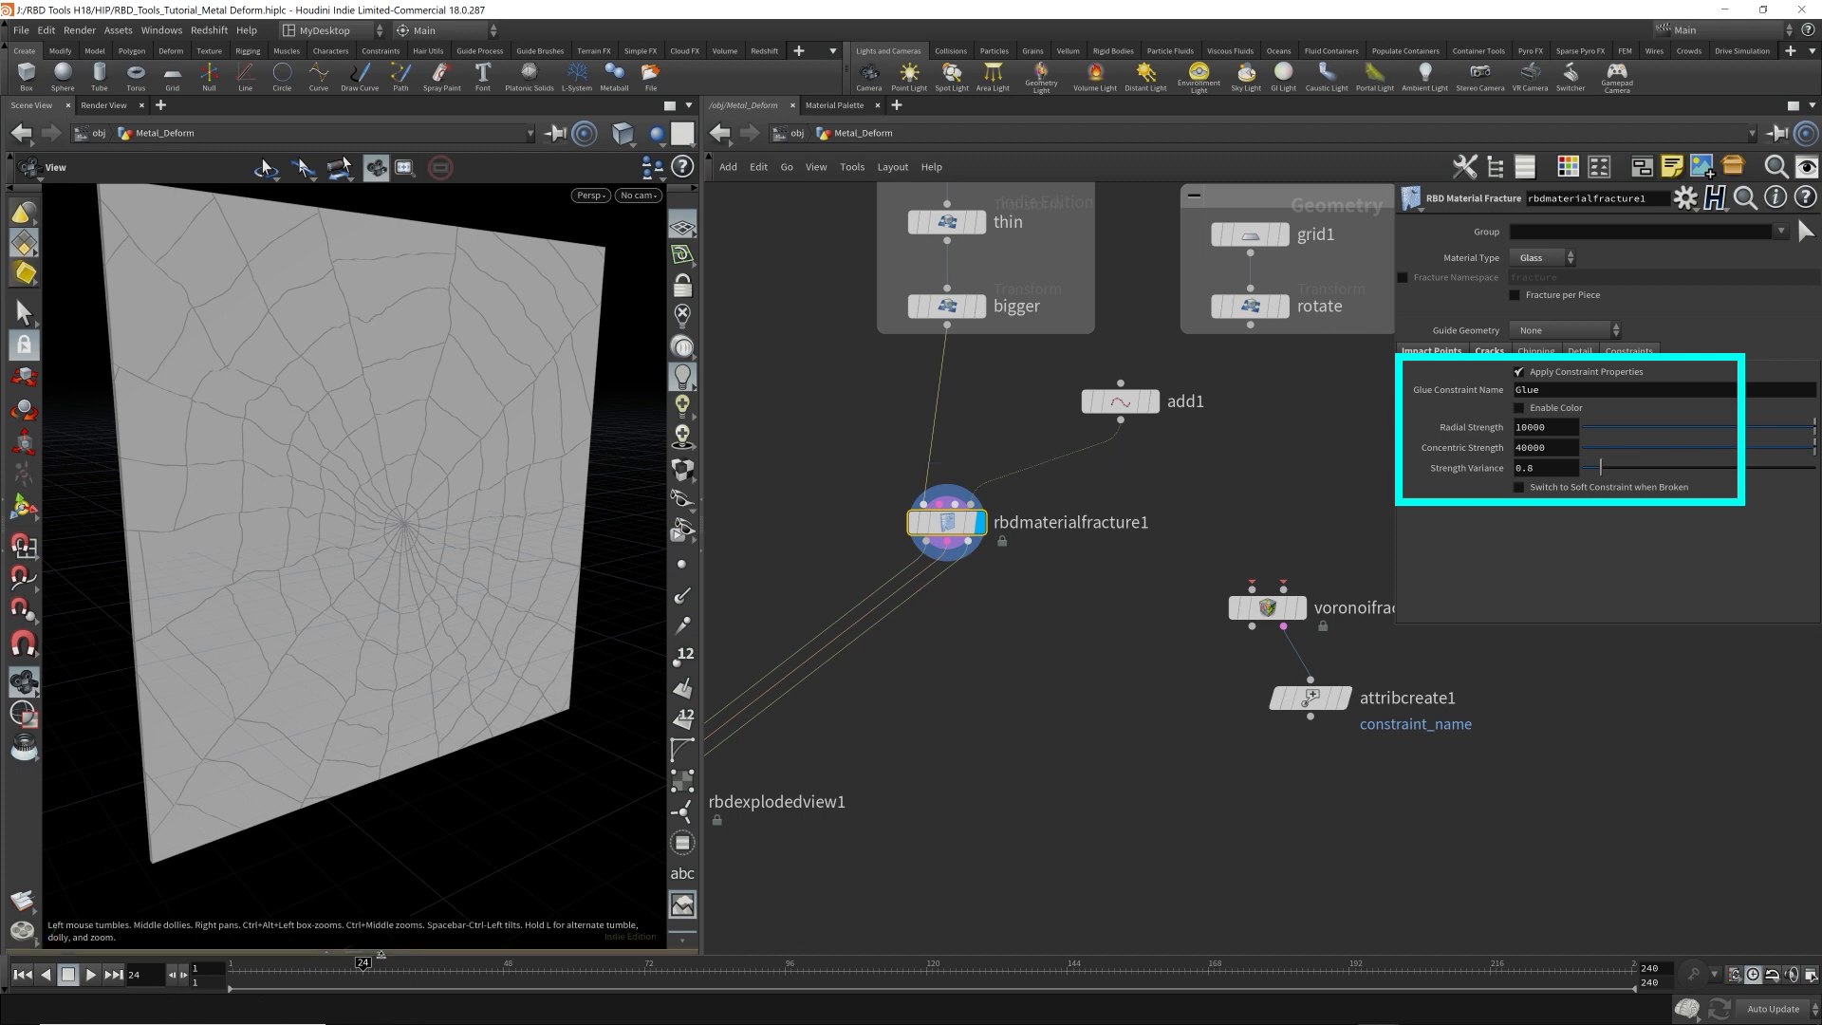
click(378, 952)
click(189, 825)
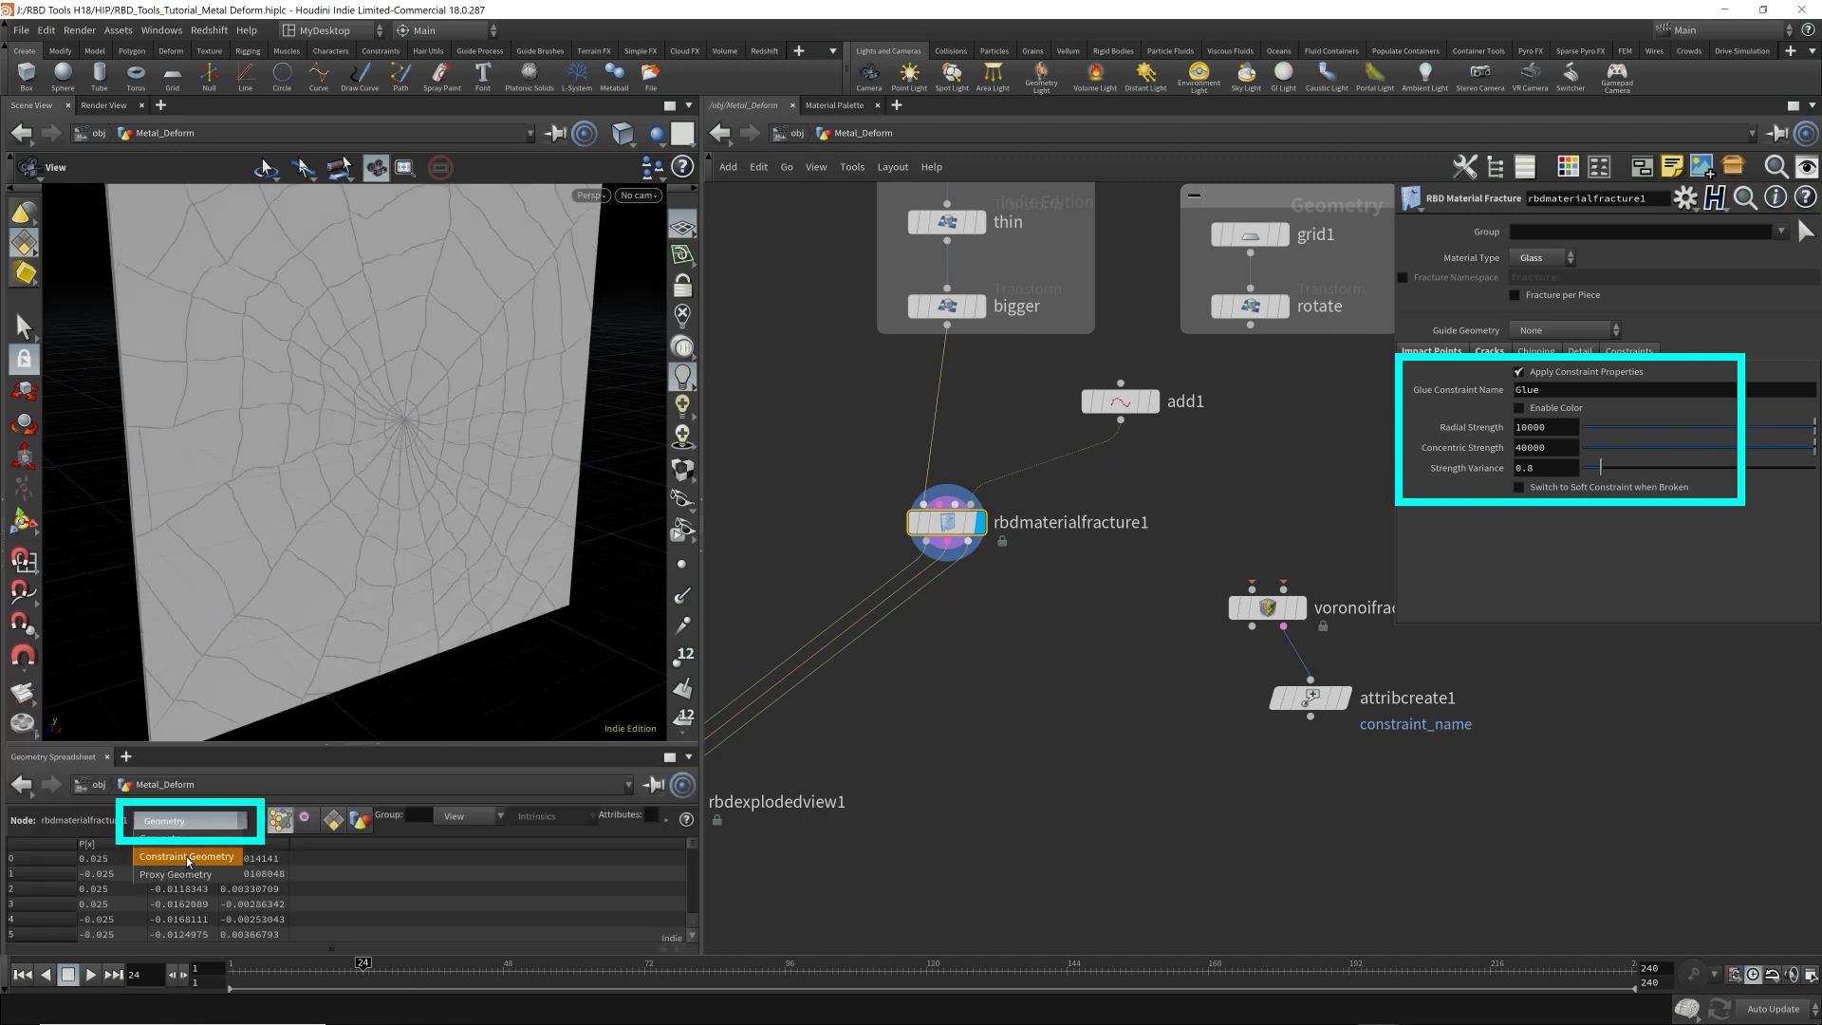
click(190, 863)
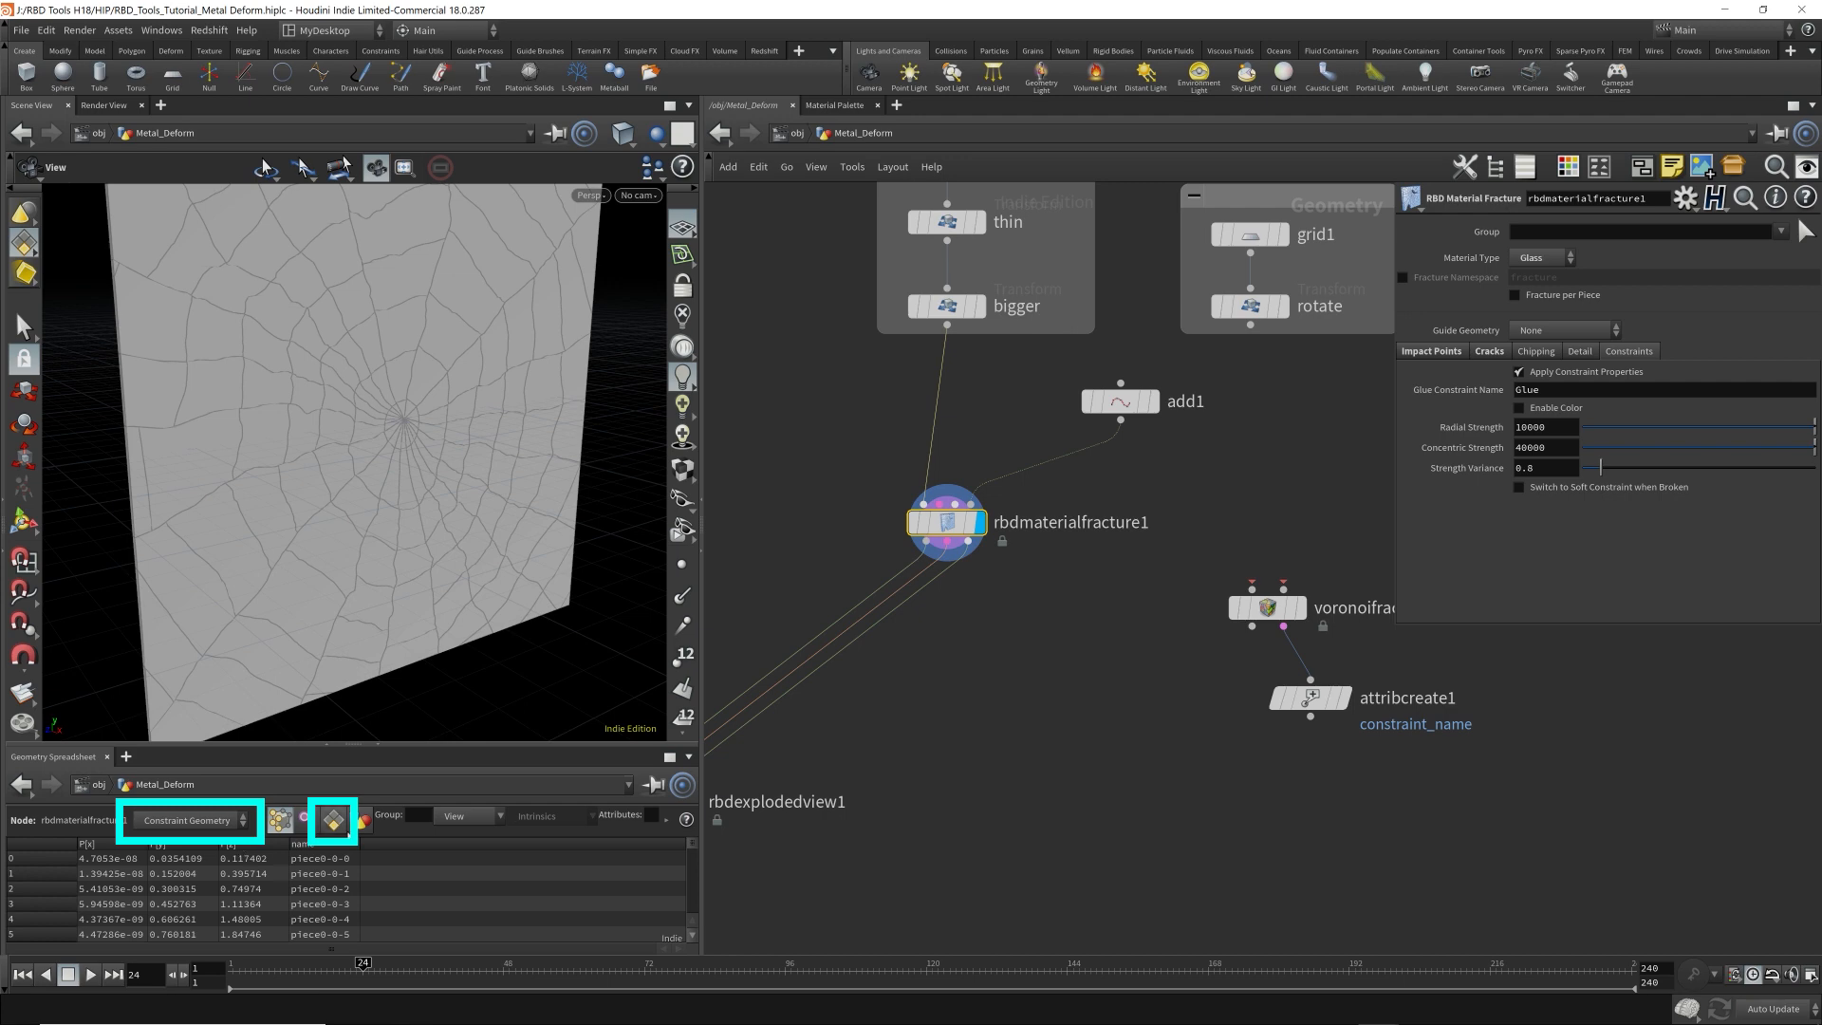
click(334, 822)
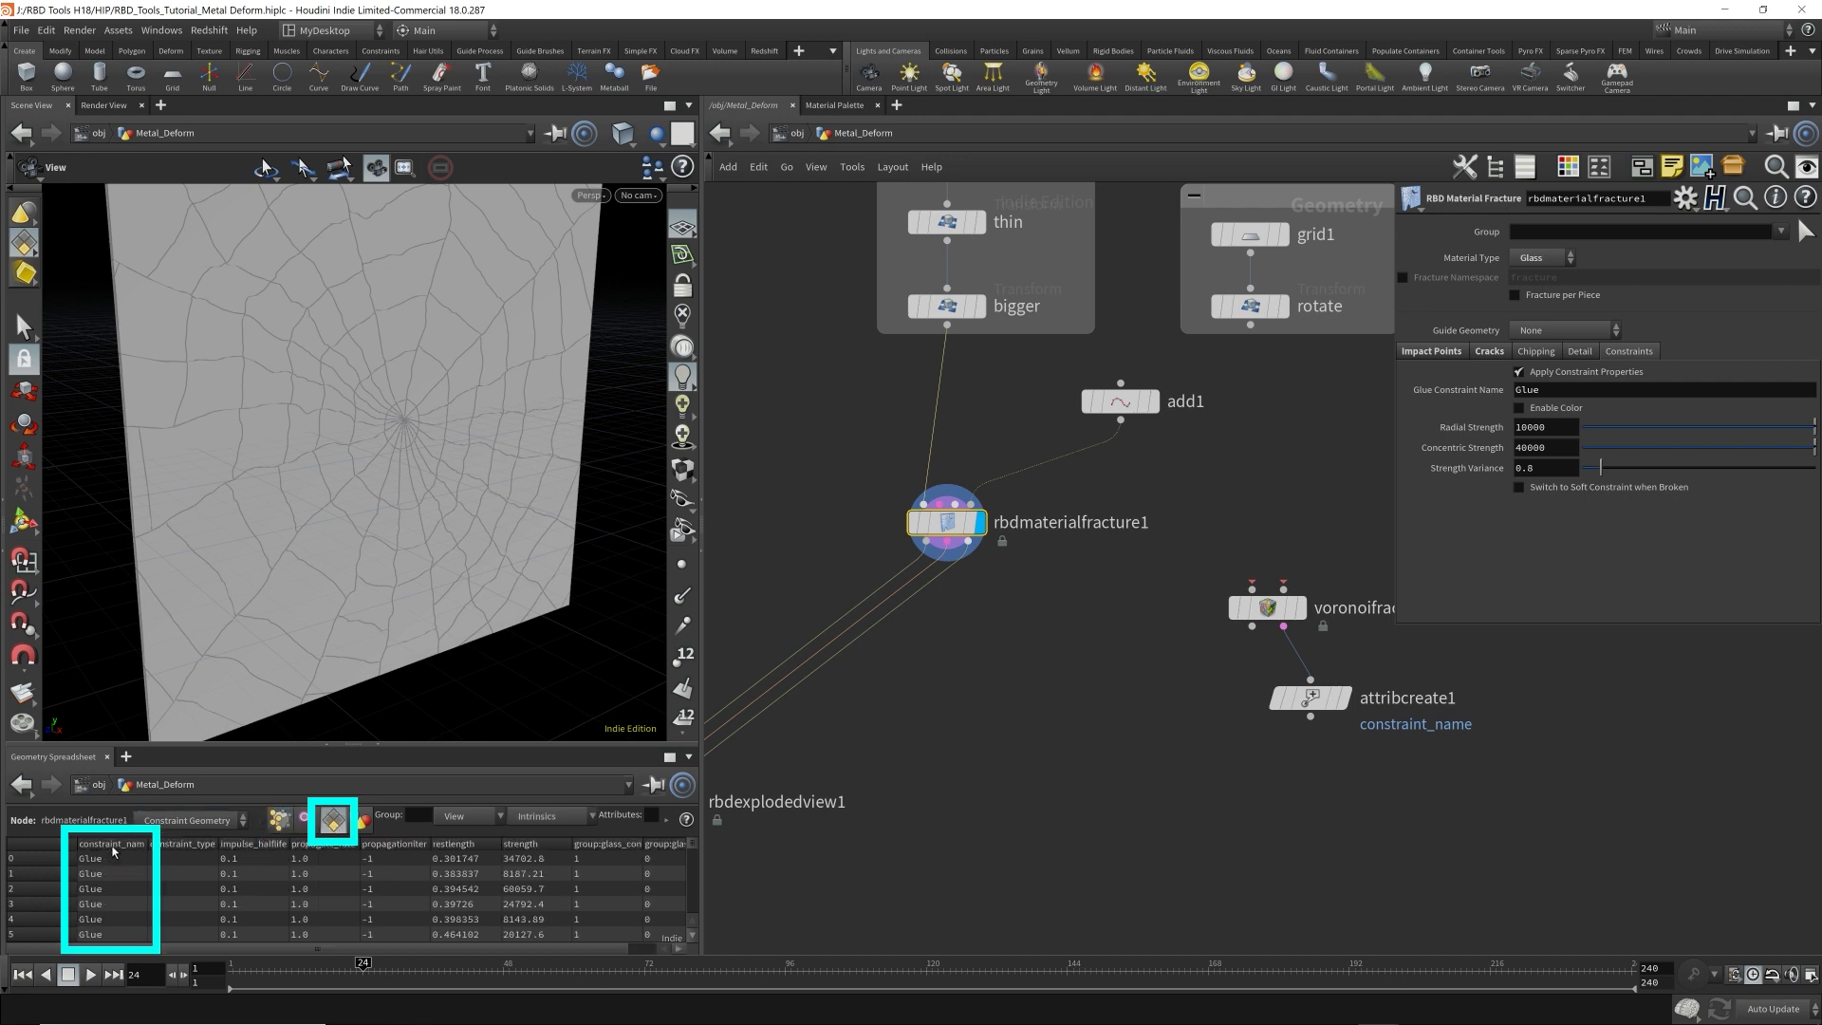
drag(147, 846, 171, 847)
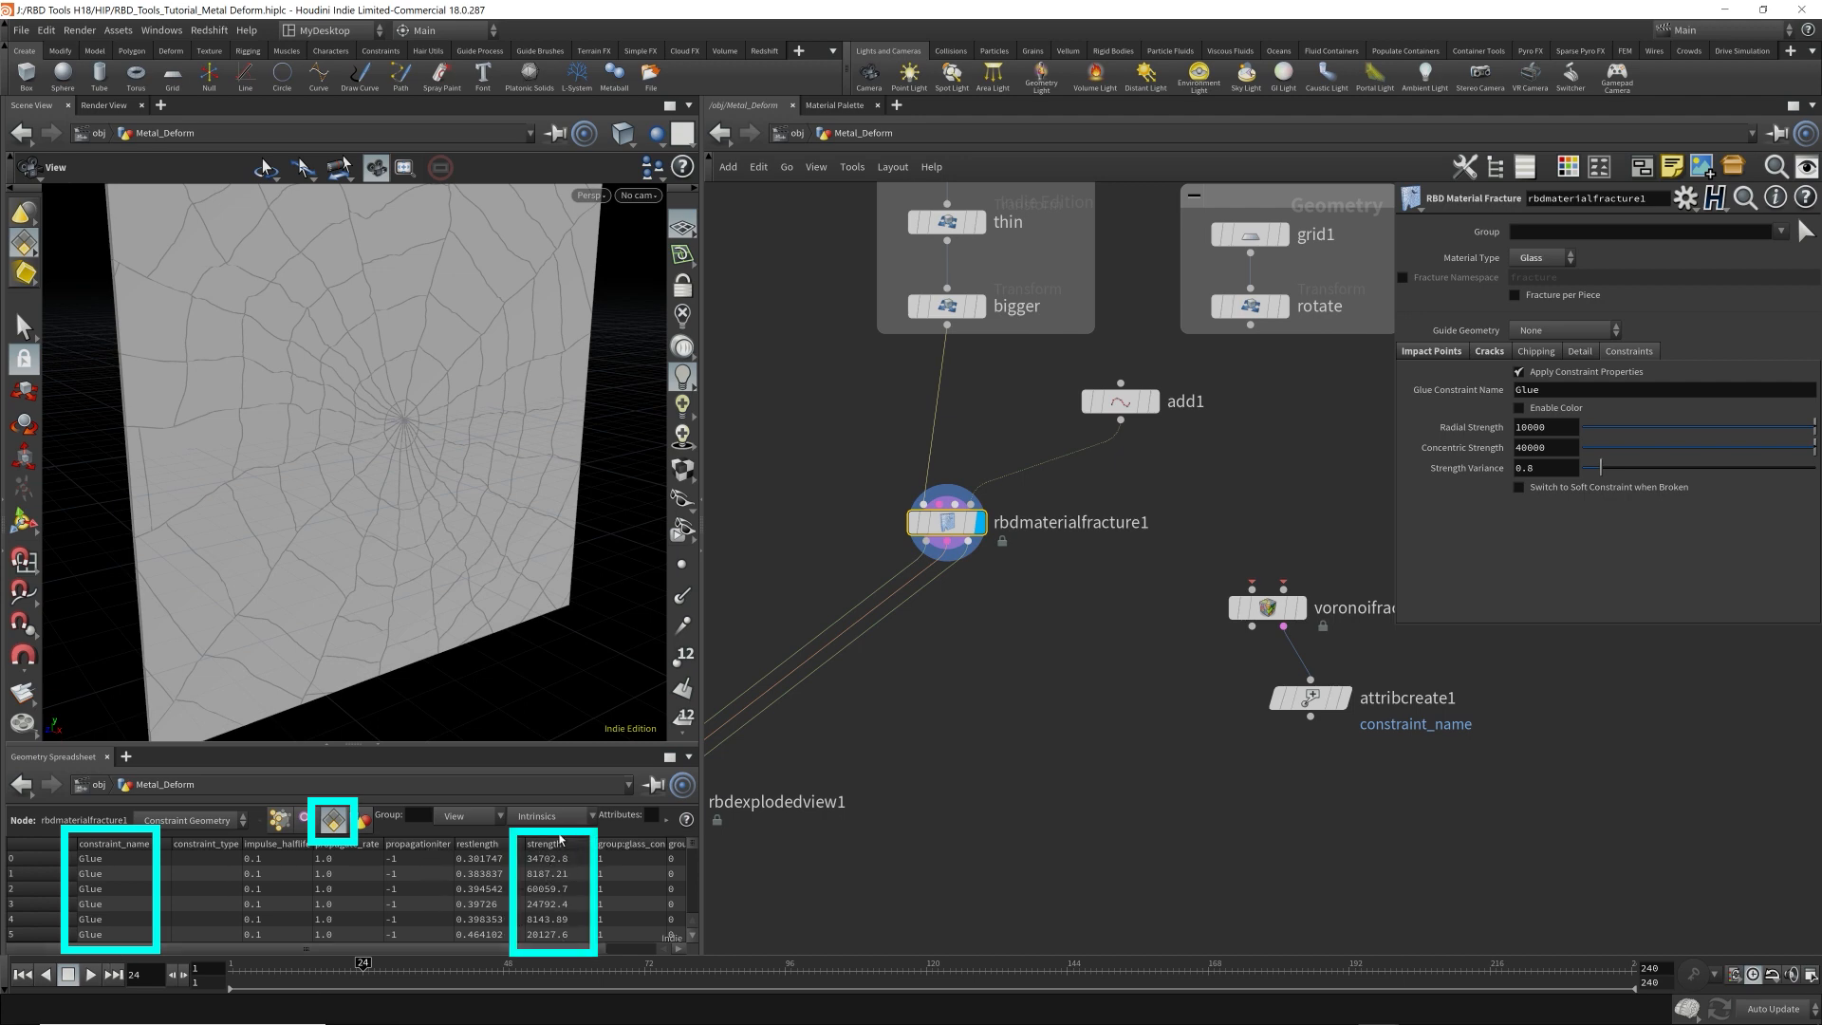
click(555, 843)
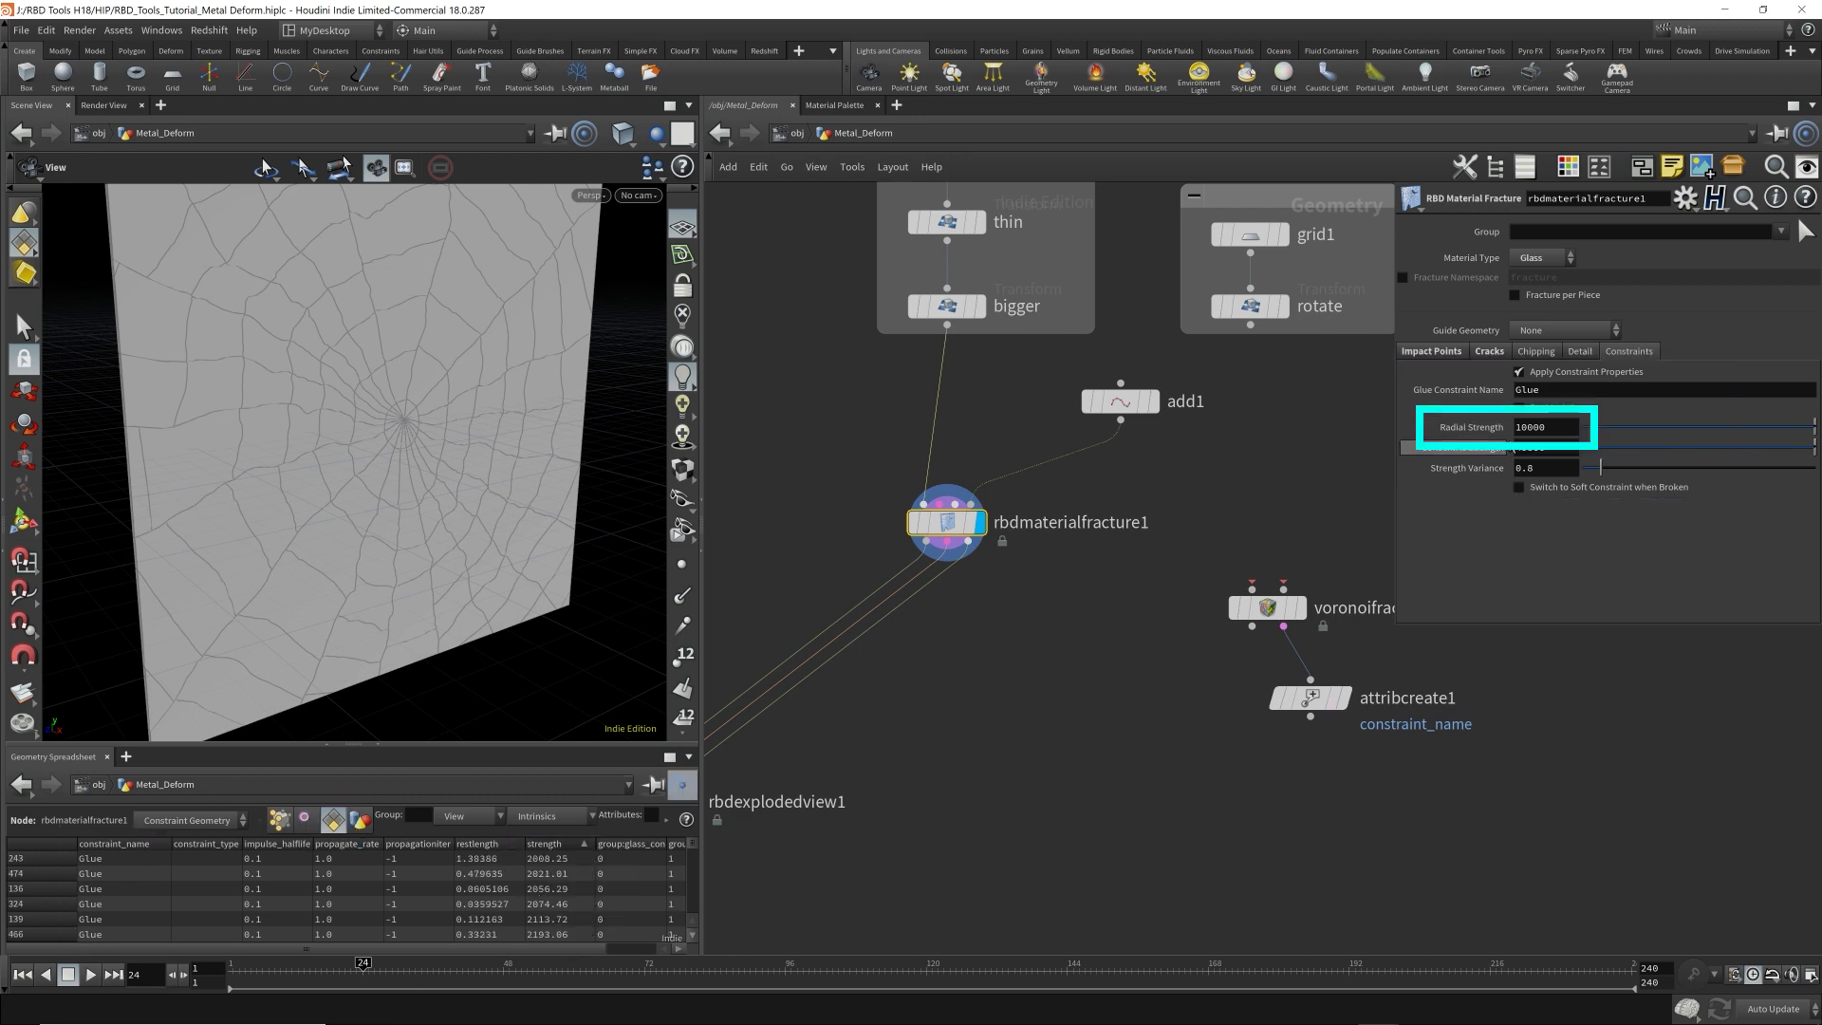
Delete the demonstration Voronoi Fracture and Attribute Create nodes from the network.
drag(1527, 429, 1563, 438)
click(1563, 436)
key(Return)
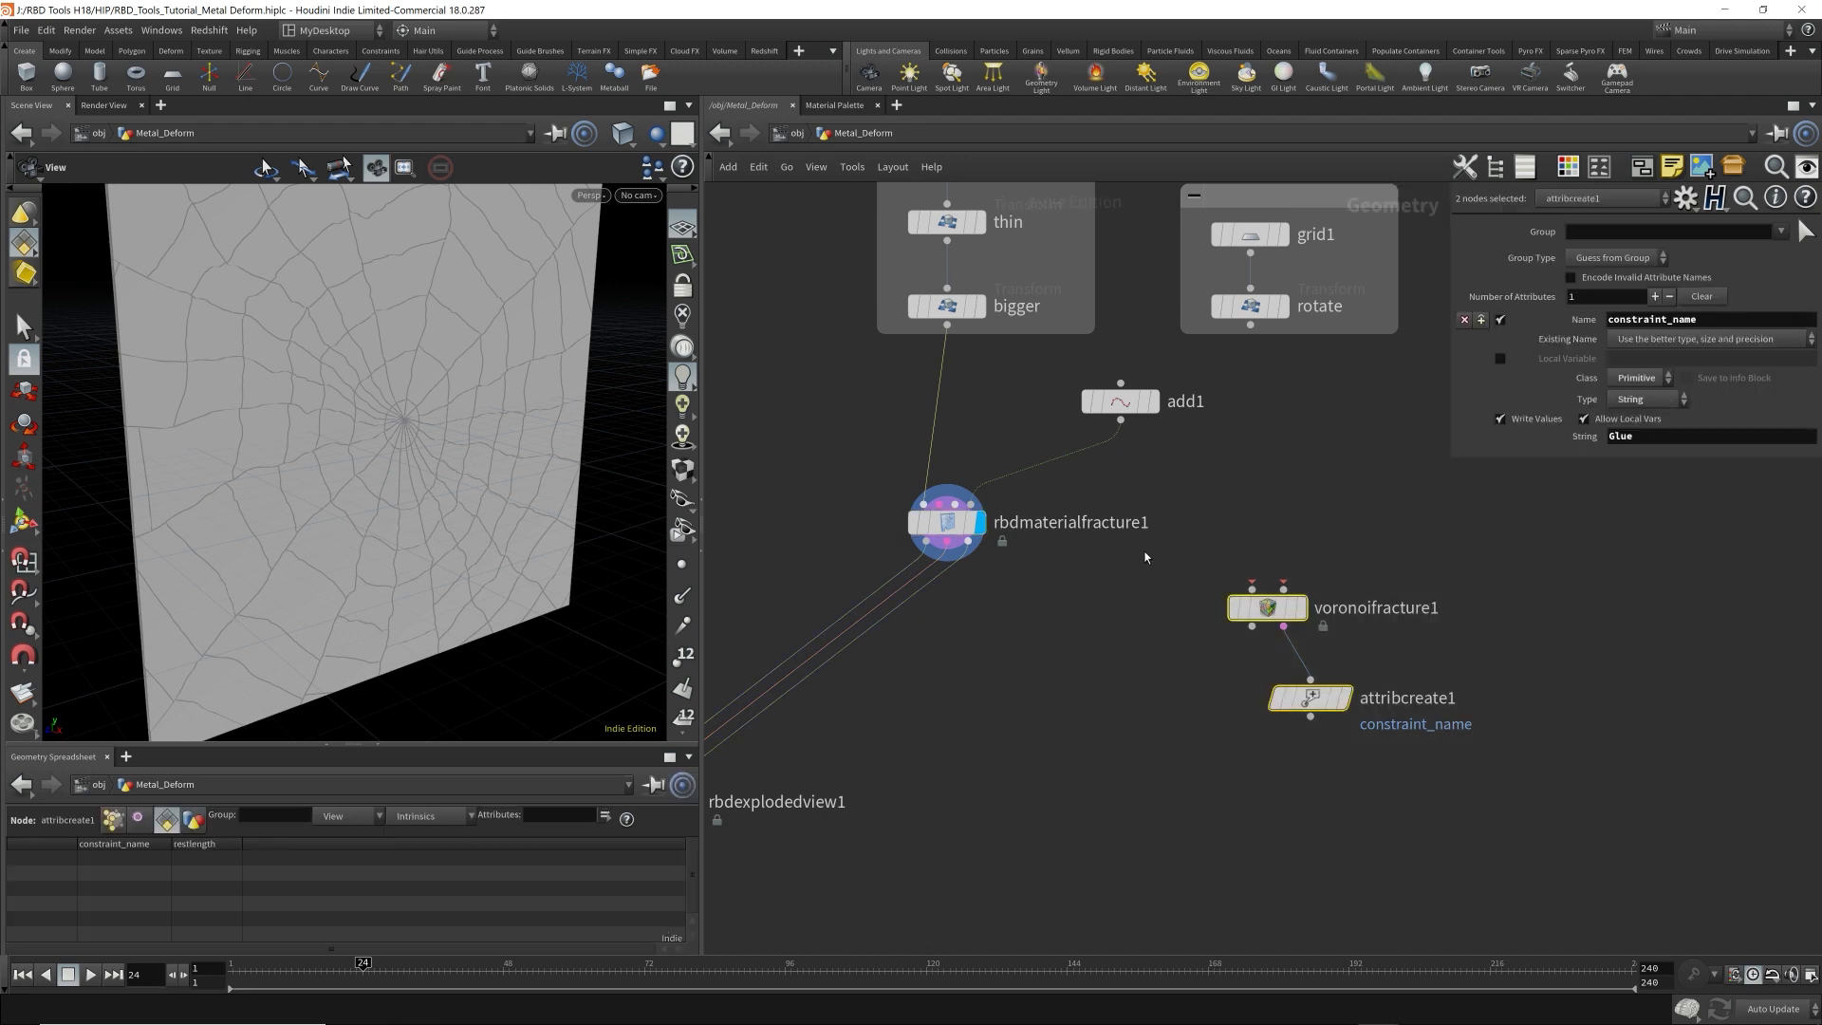
key(Delete)
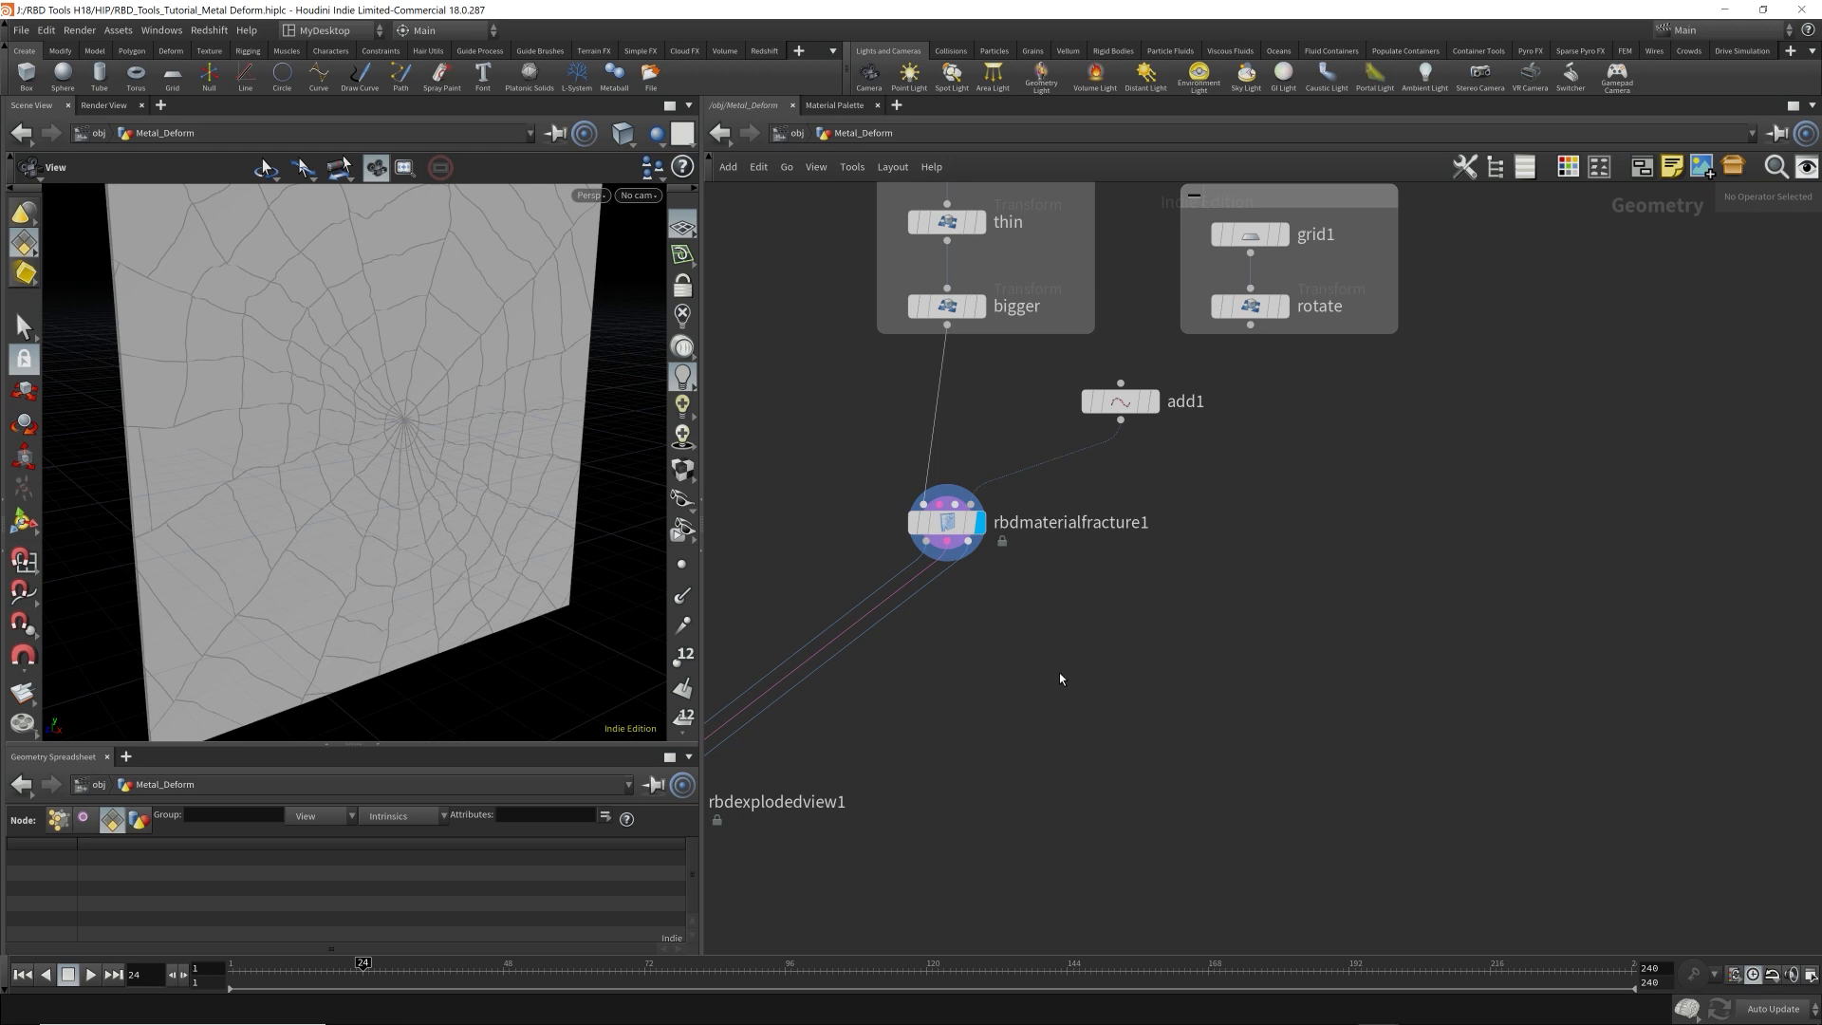
Add an RBD Bullet Solver below rbdmaterialfracture1, fed by the fracture node's three outputs.
key(Tab)
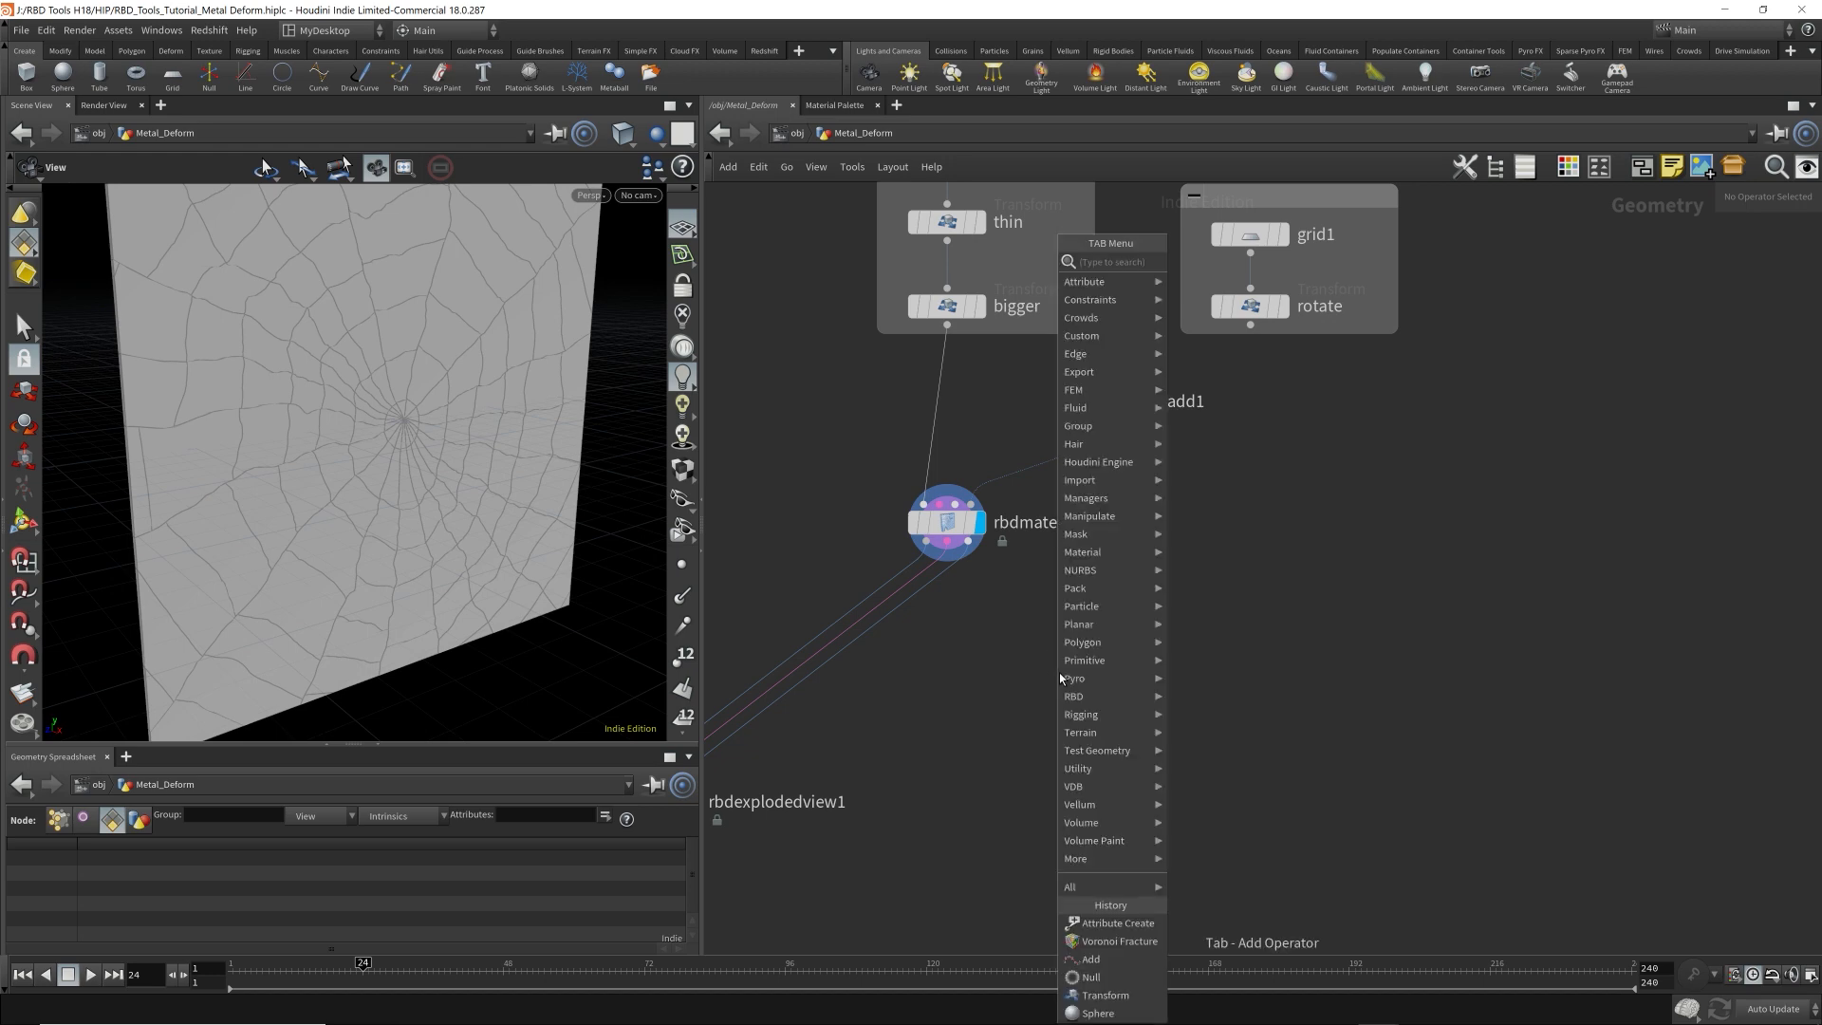
text(rbd)
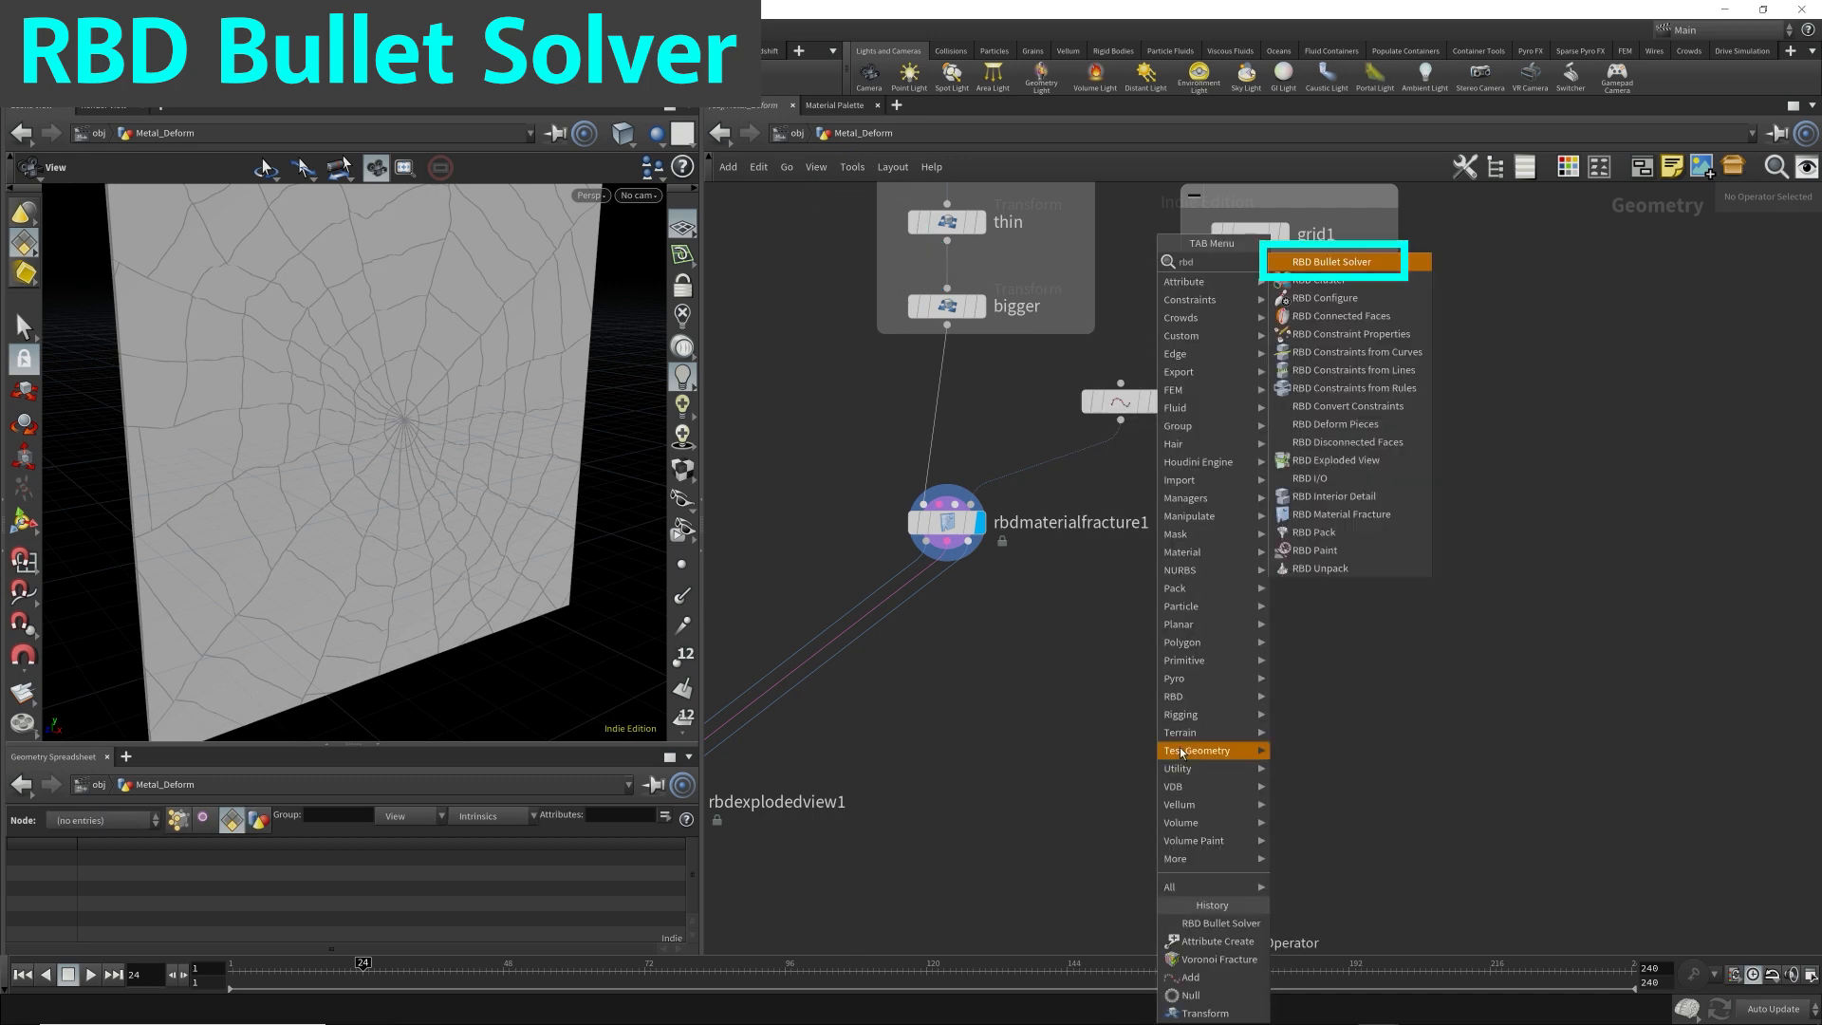
click(1328, 262)
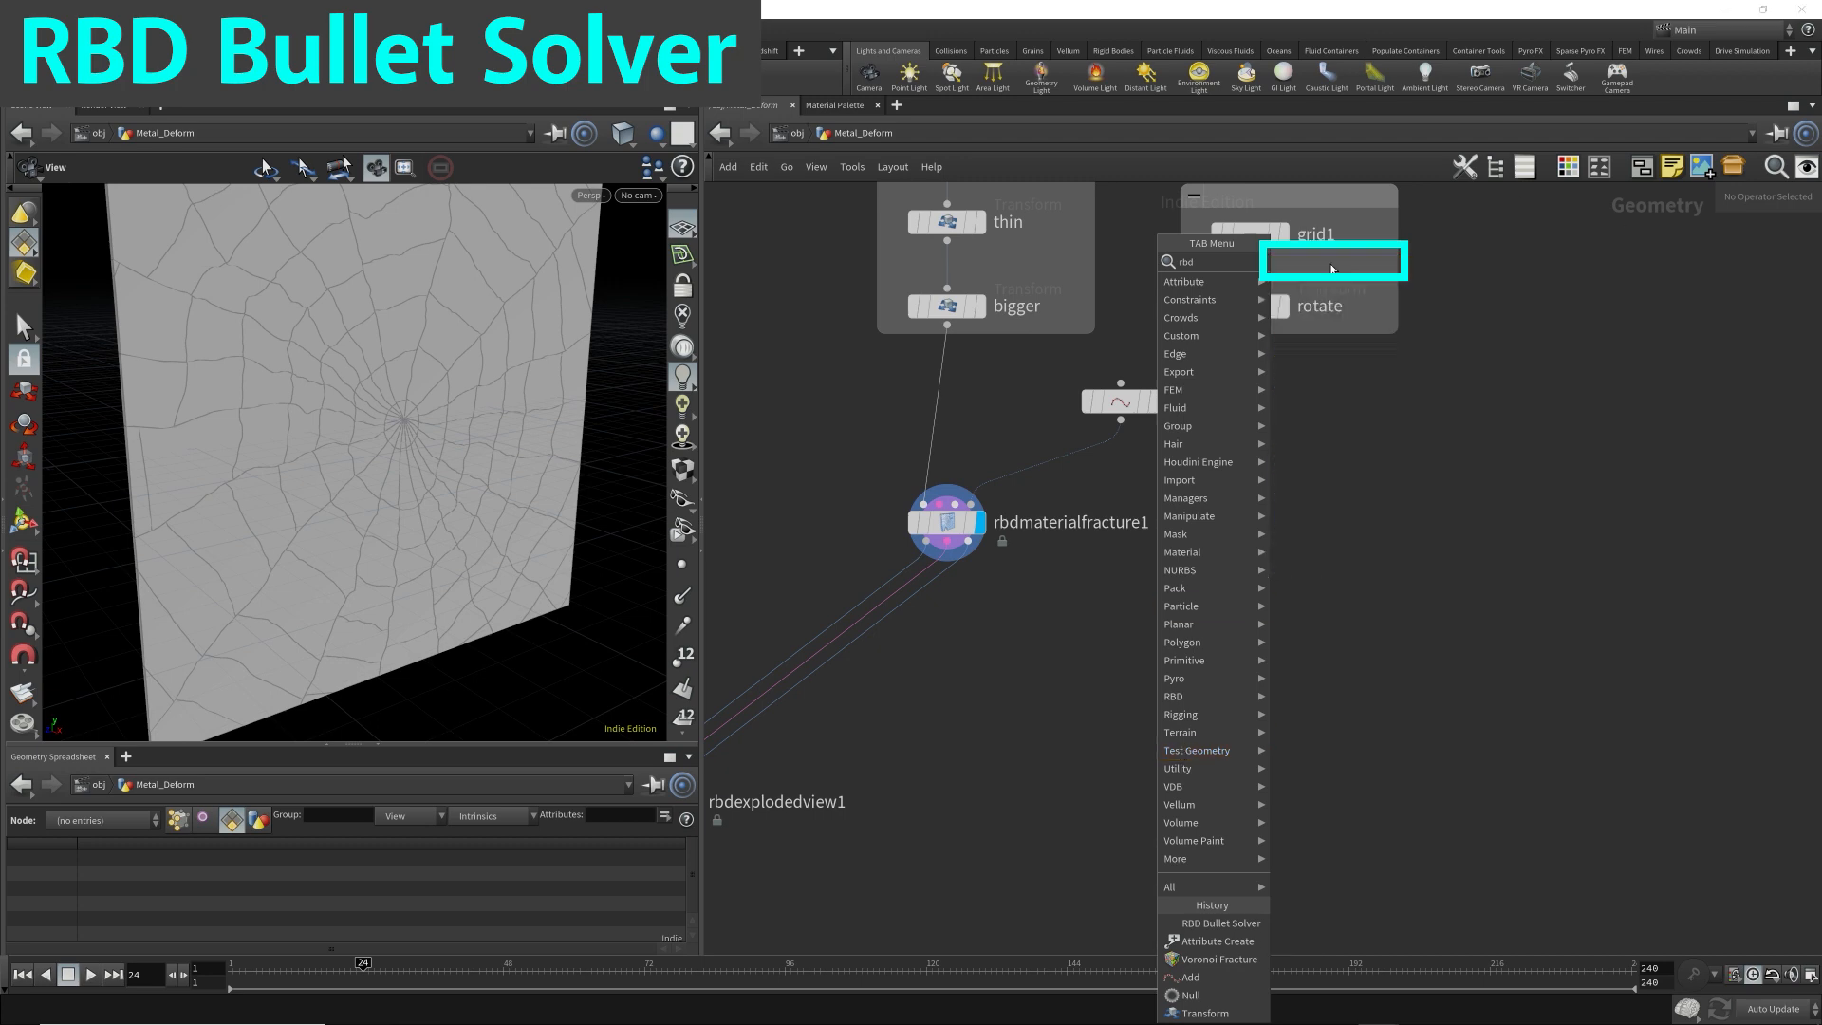
click(942, 563)
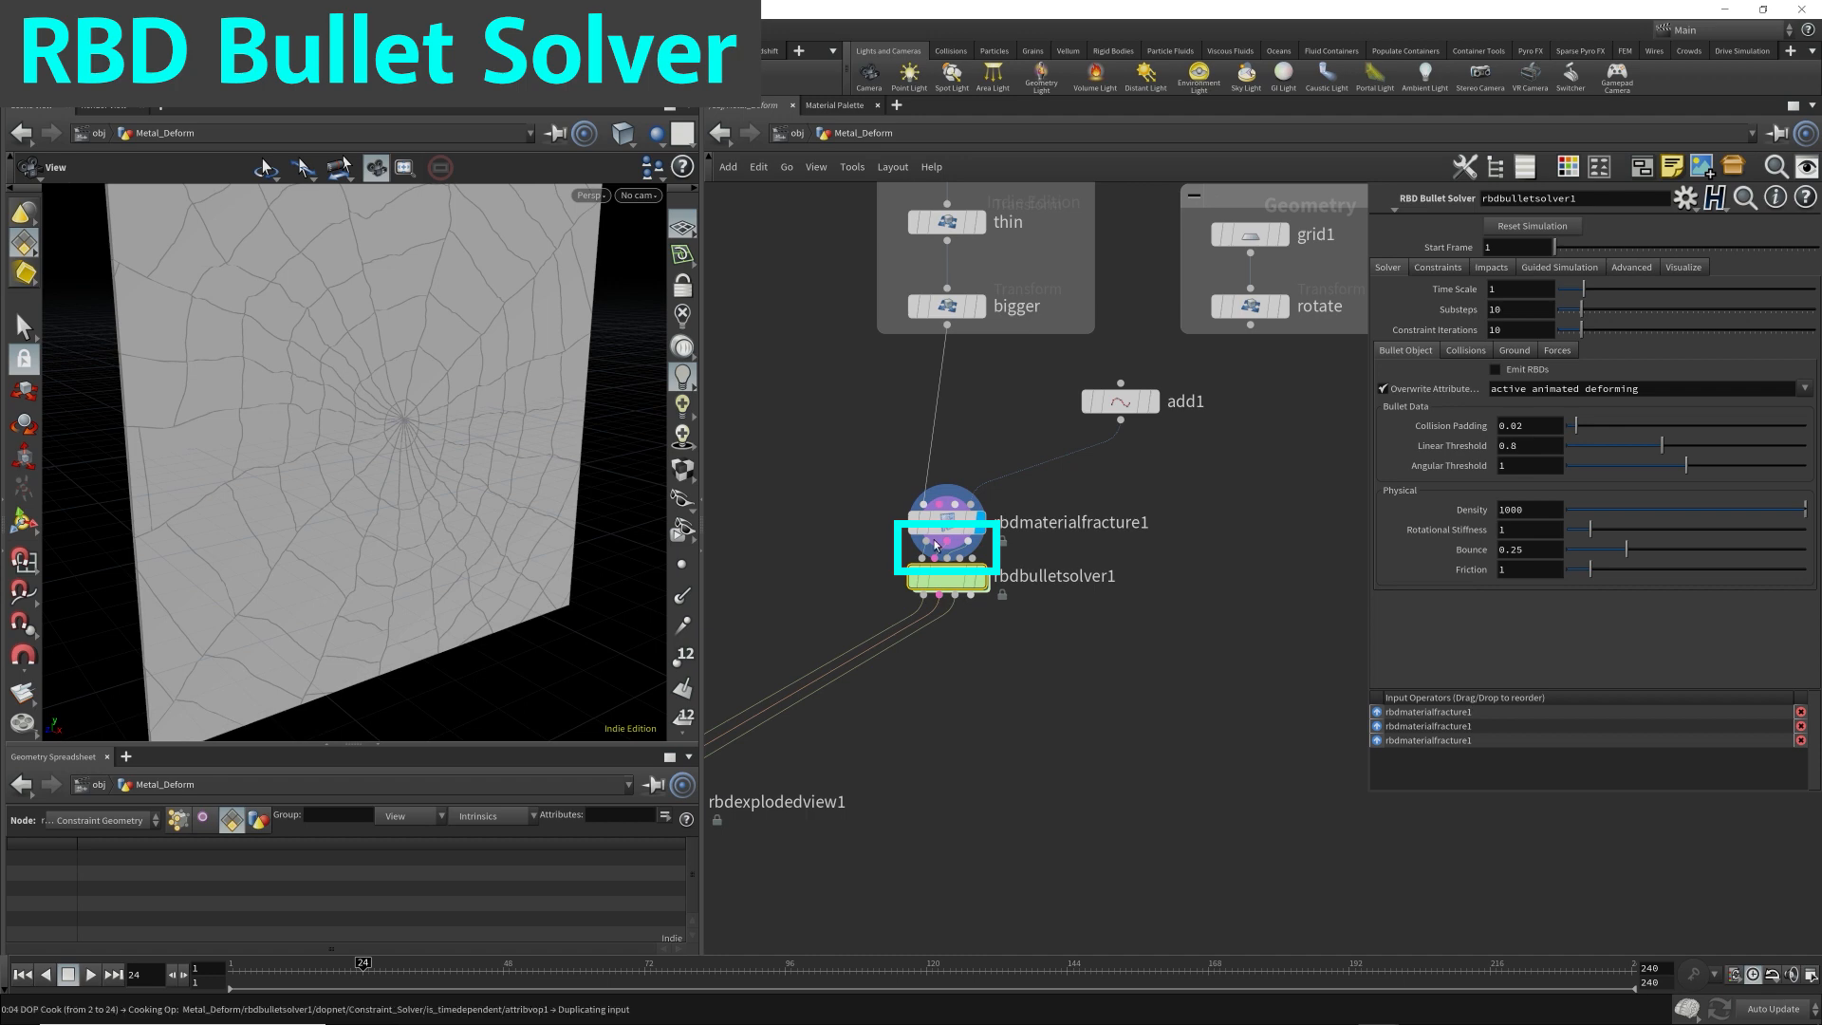
drag(948, 582, 949, 605)
drag(954, 617, 954, 619)
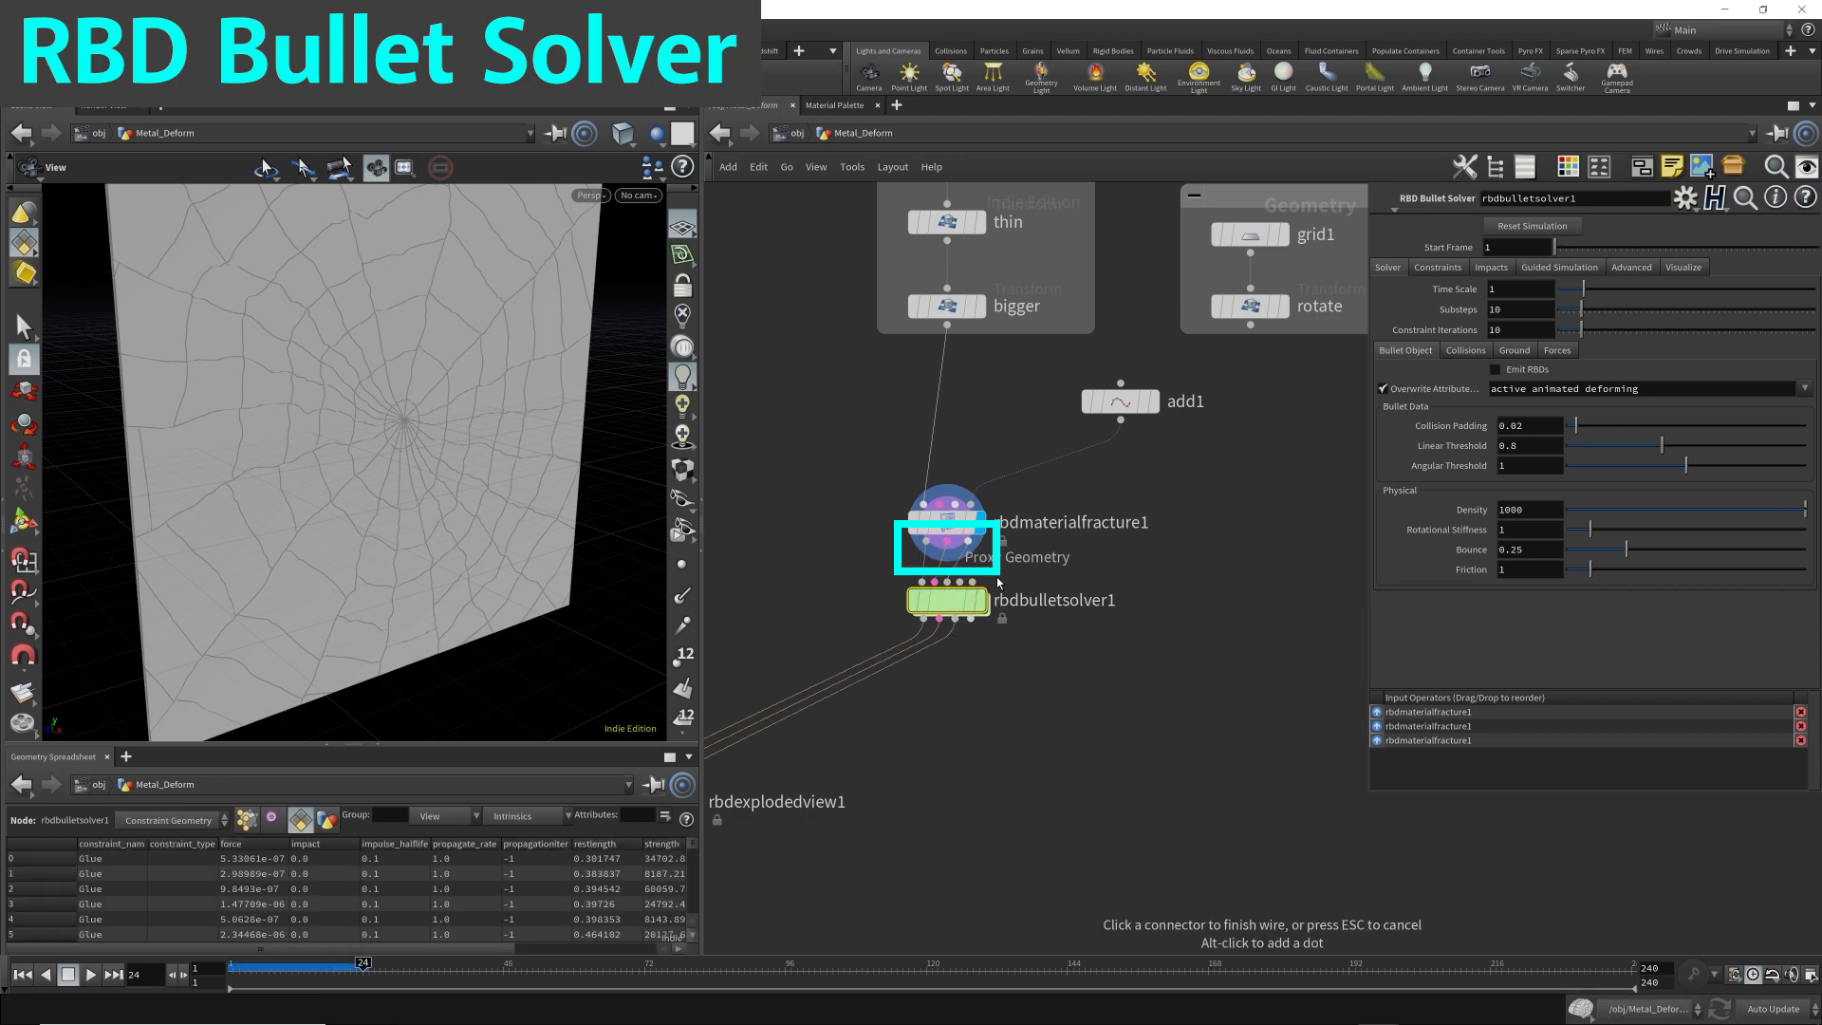
key(Escape)
Move rbdexplodedview1 beside the Bullet Solver and rewire its three inputs directly to rbdmaterialfracture1's outputs.
middle_drag(1000, 719, 1211, 720)
drag(872, 809, 1137, 542)
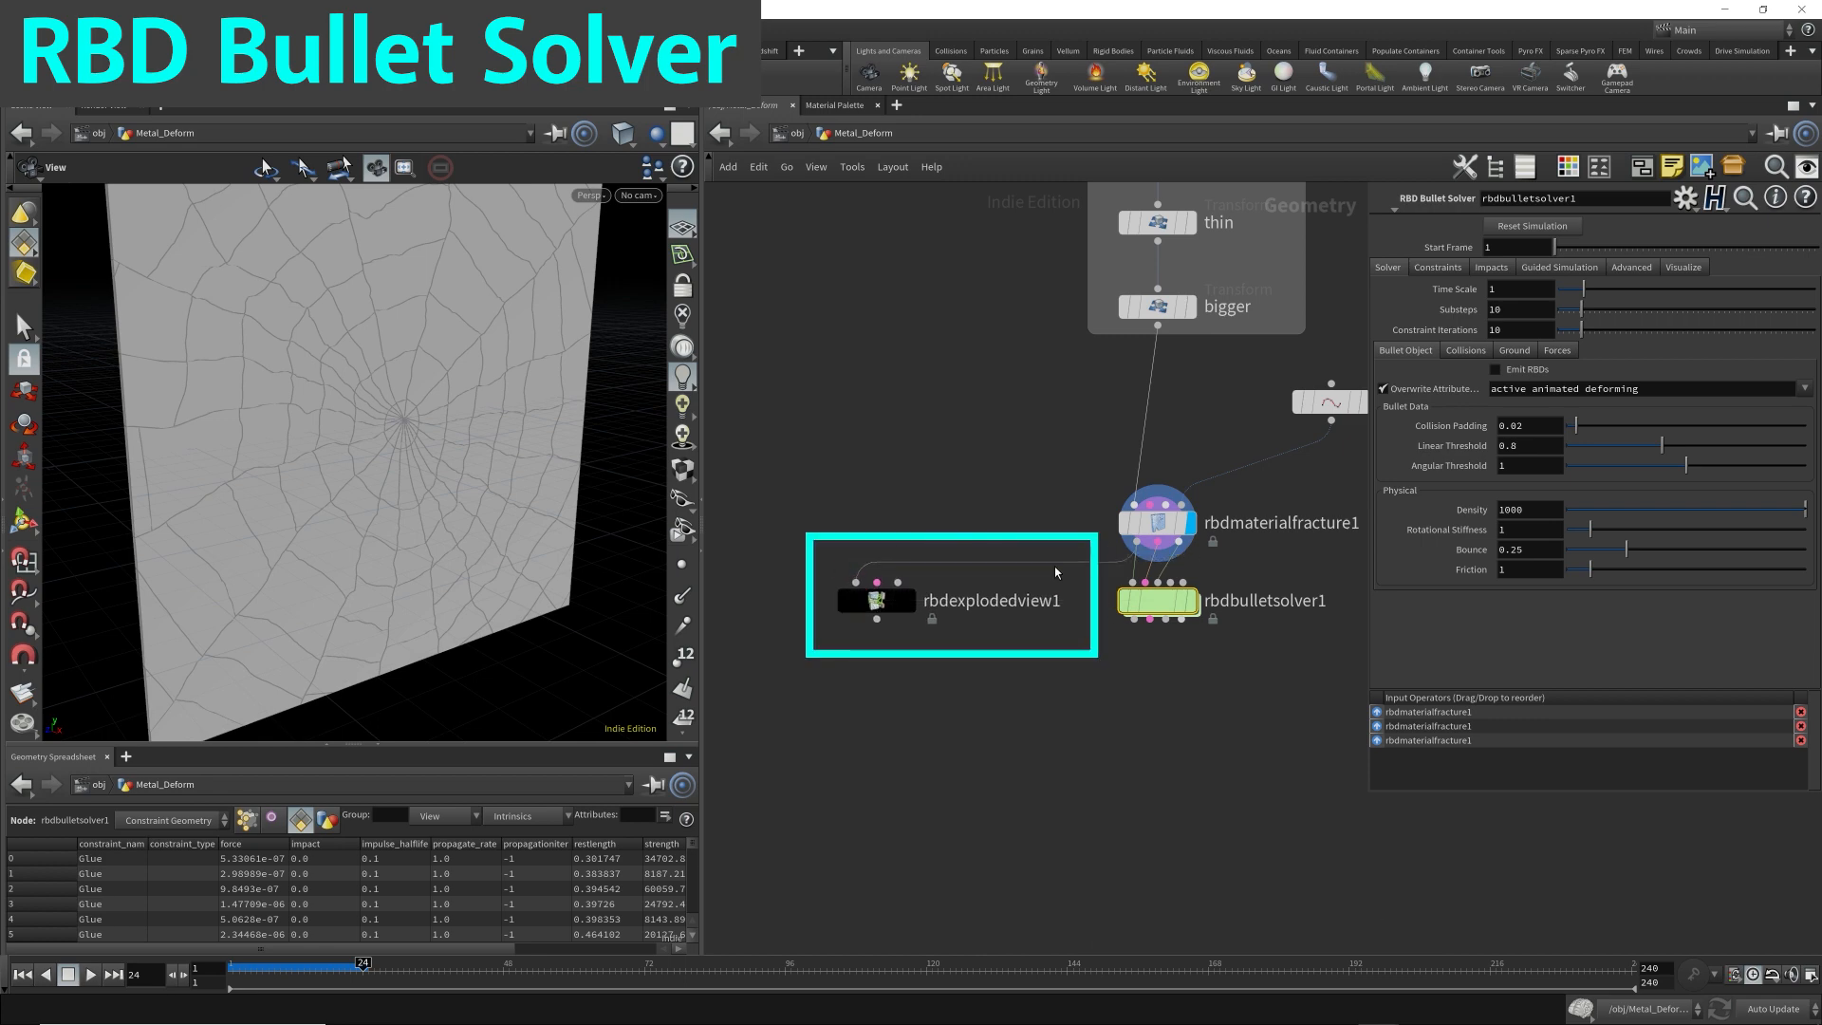
mouse_move(877, 582)
mouse_down()
mouse_move(1157, 542)
mouse_move(898, 583)
mouse_up()
drag(820, 683, 1162, 682)
middle_drag(1162, 682, 1094, 583)
drag(1063, 668, 1262, 641)
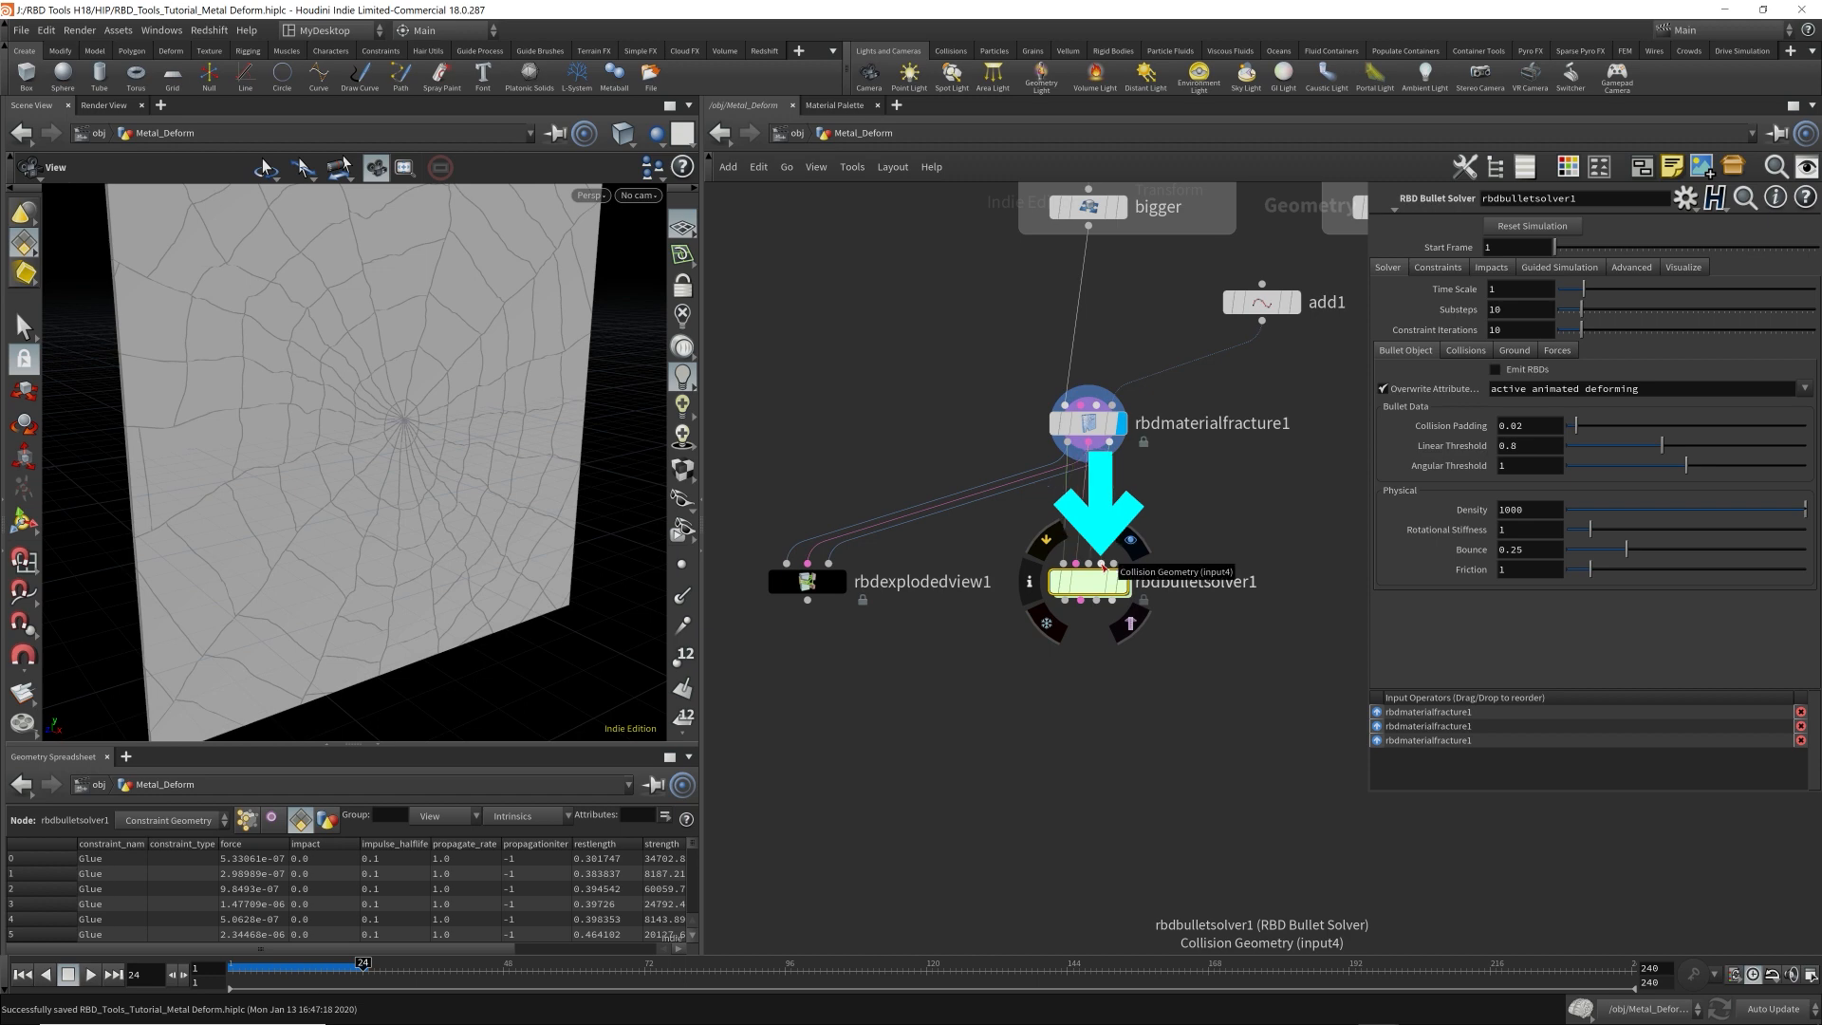
click(1102, 567)
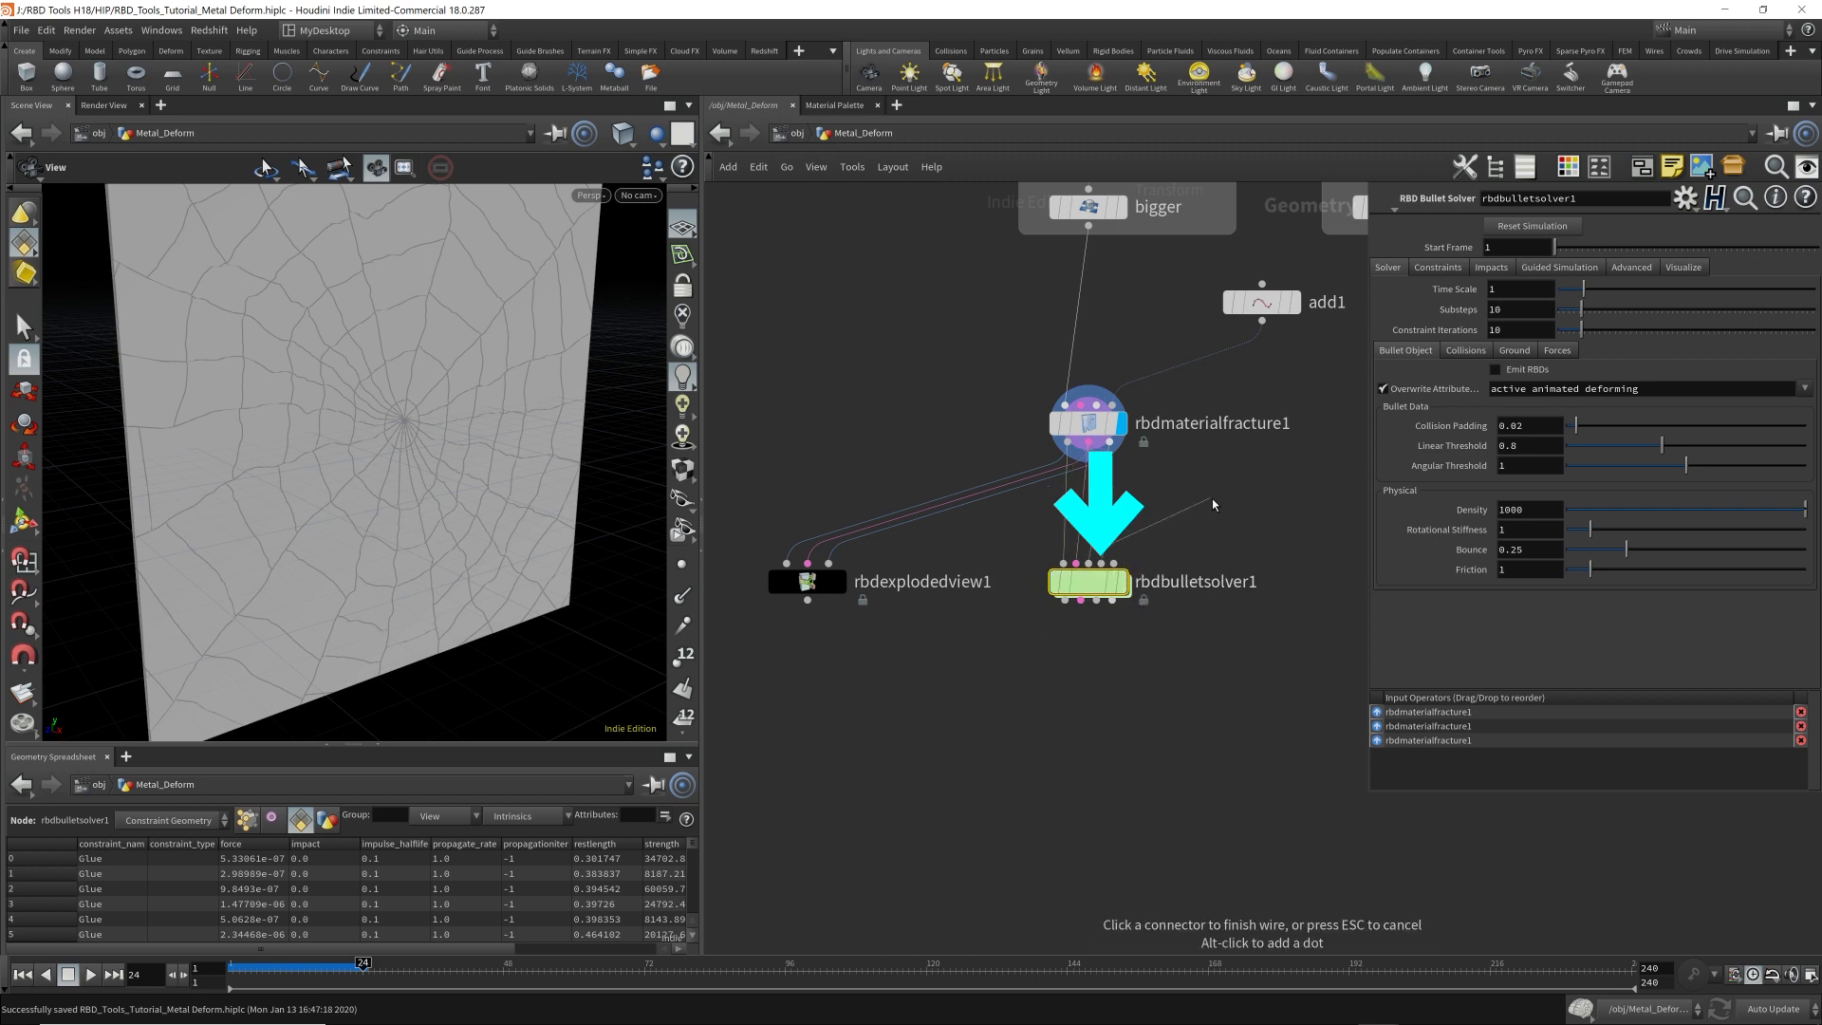
key(Escape)
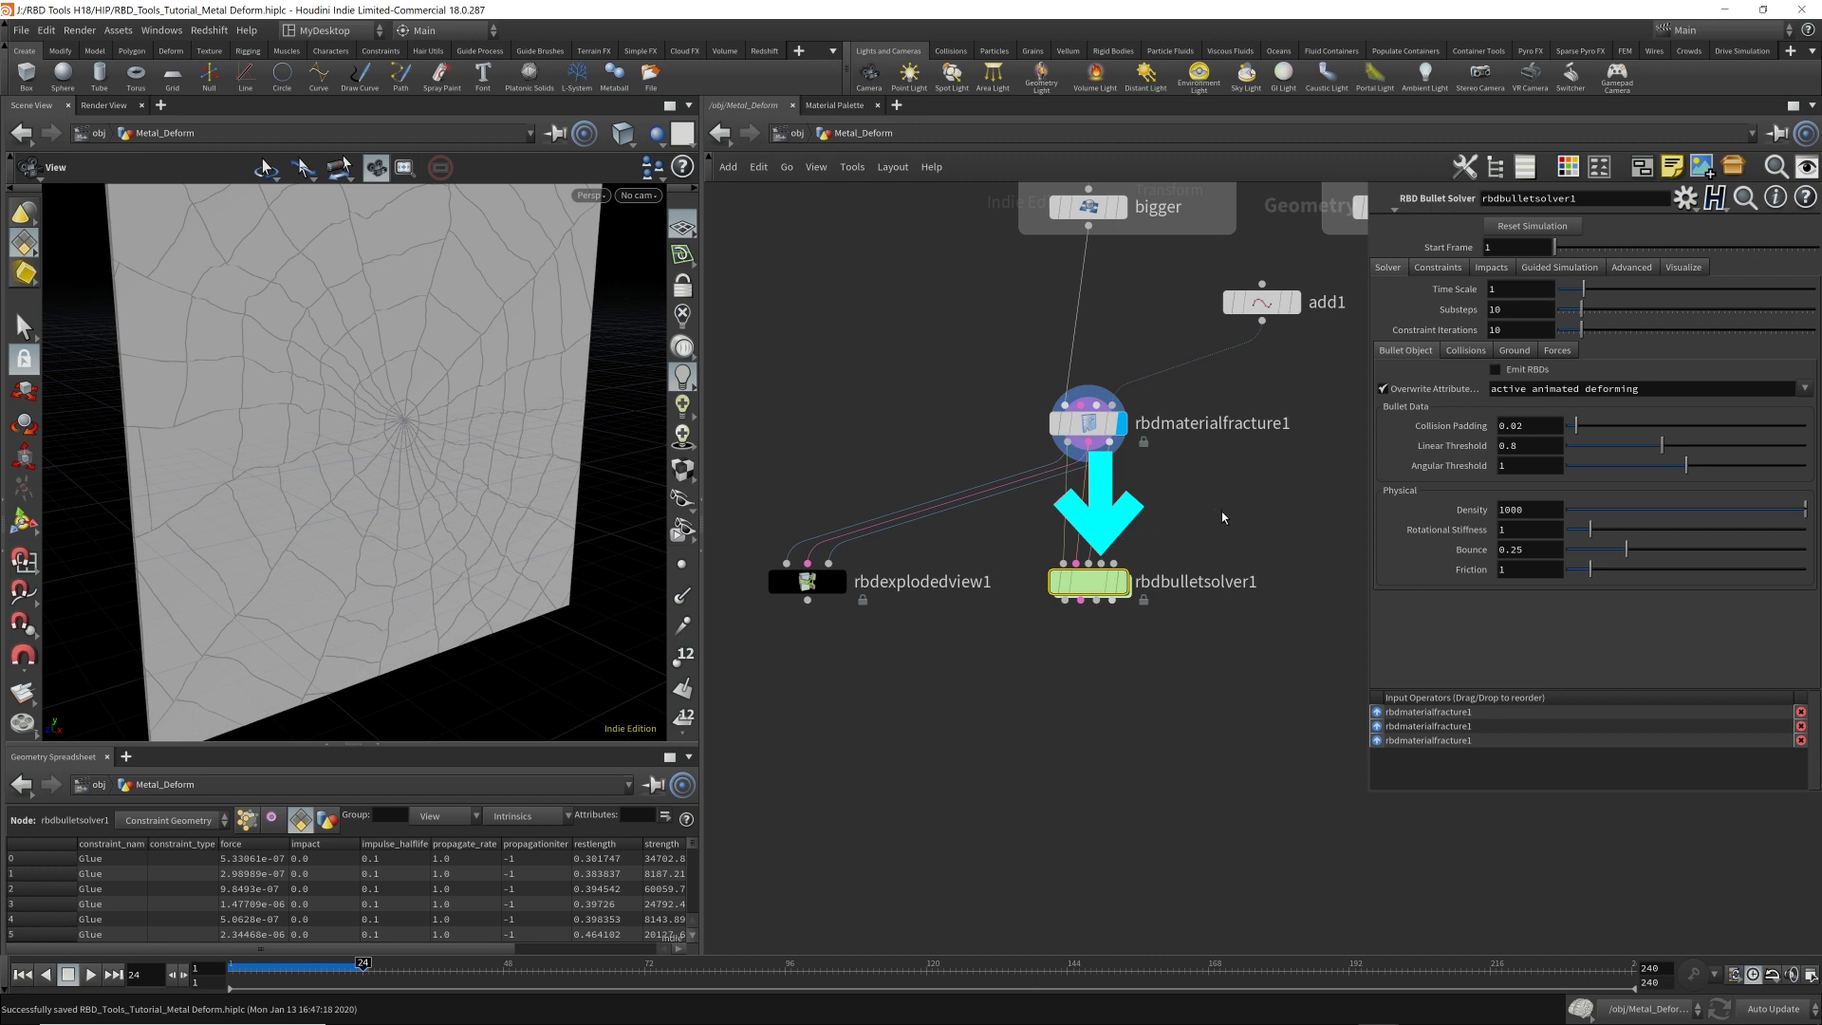
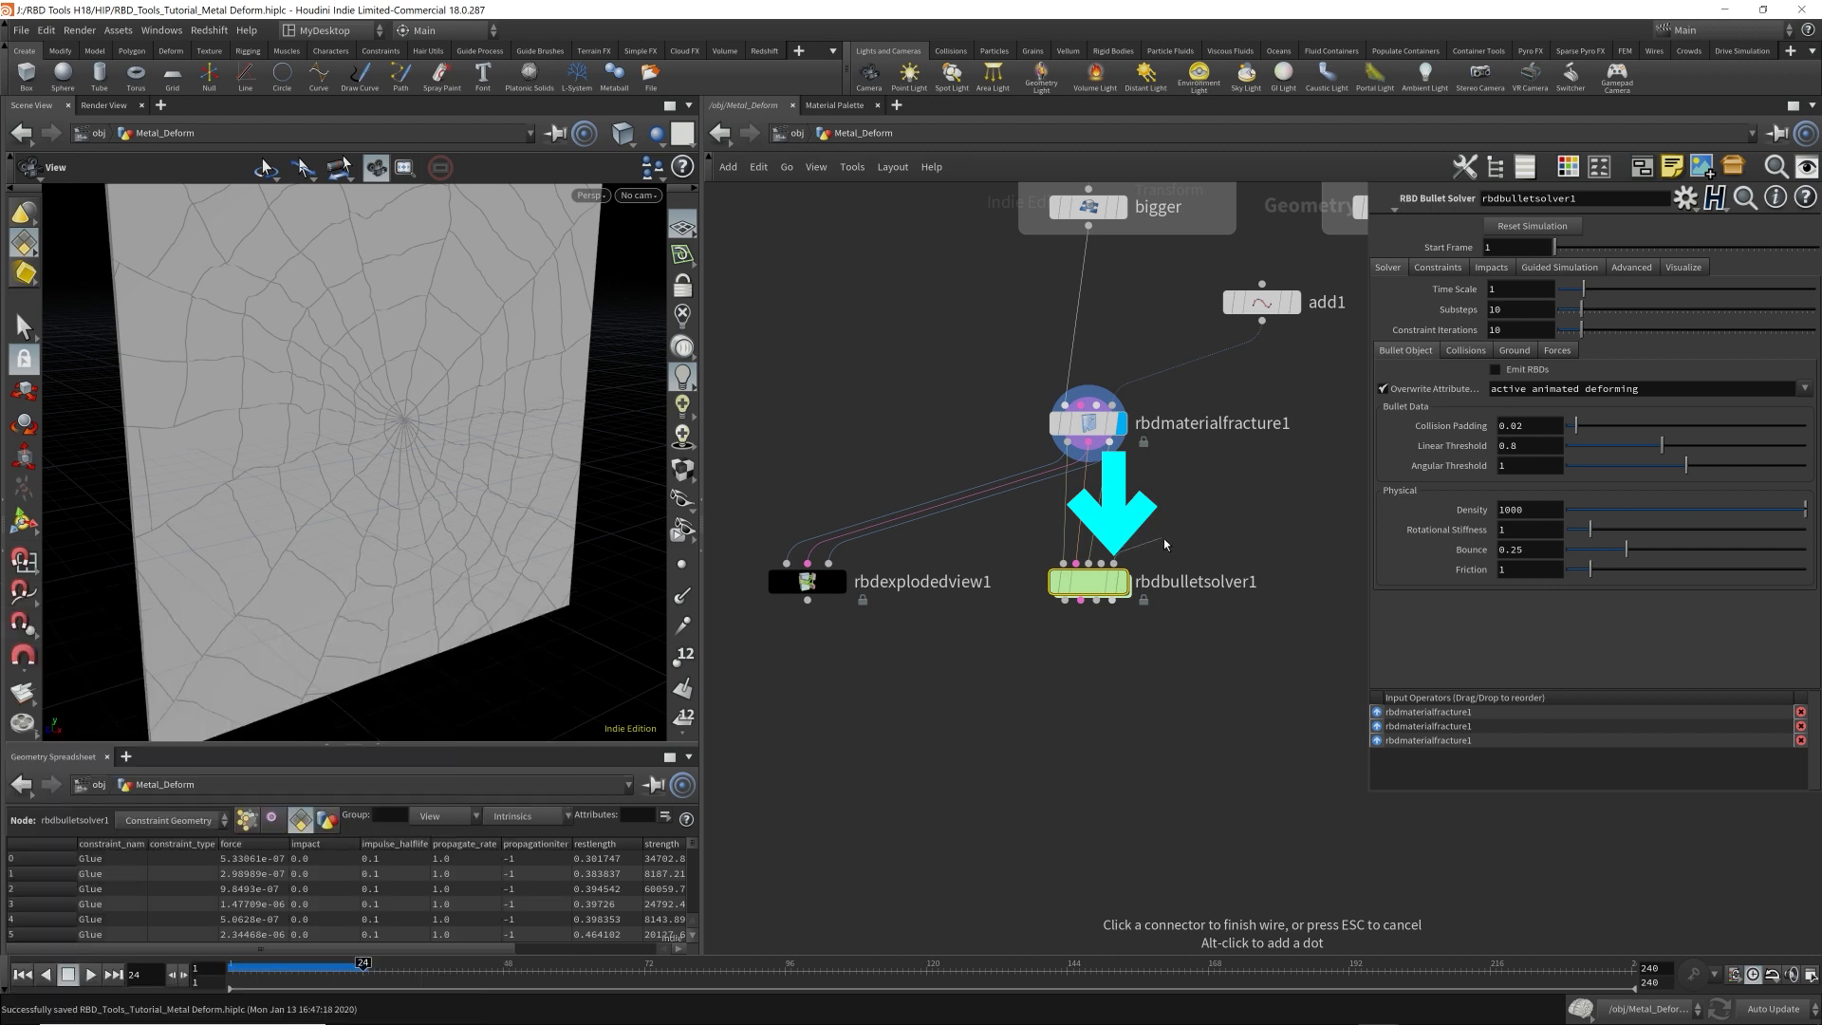
key(Escape)
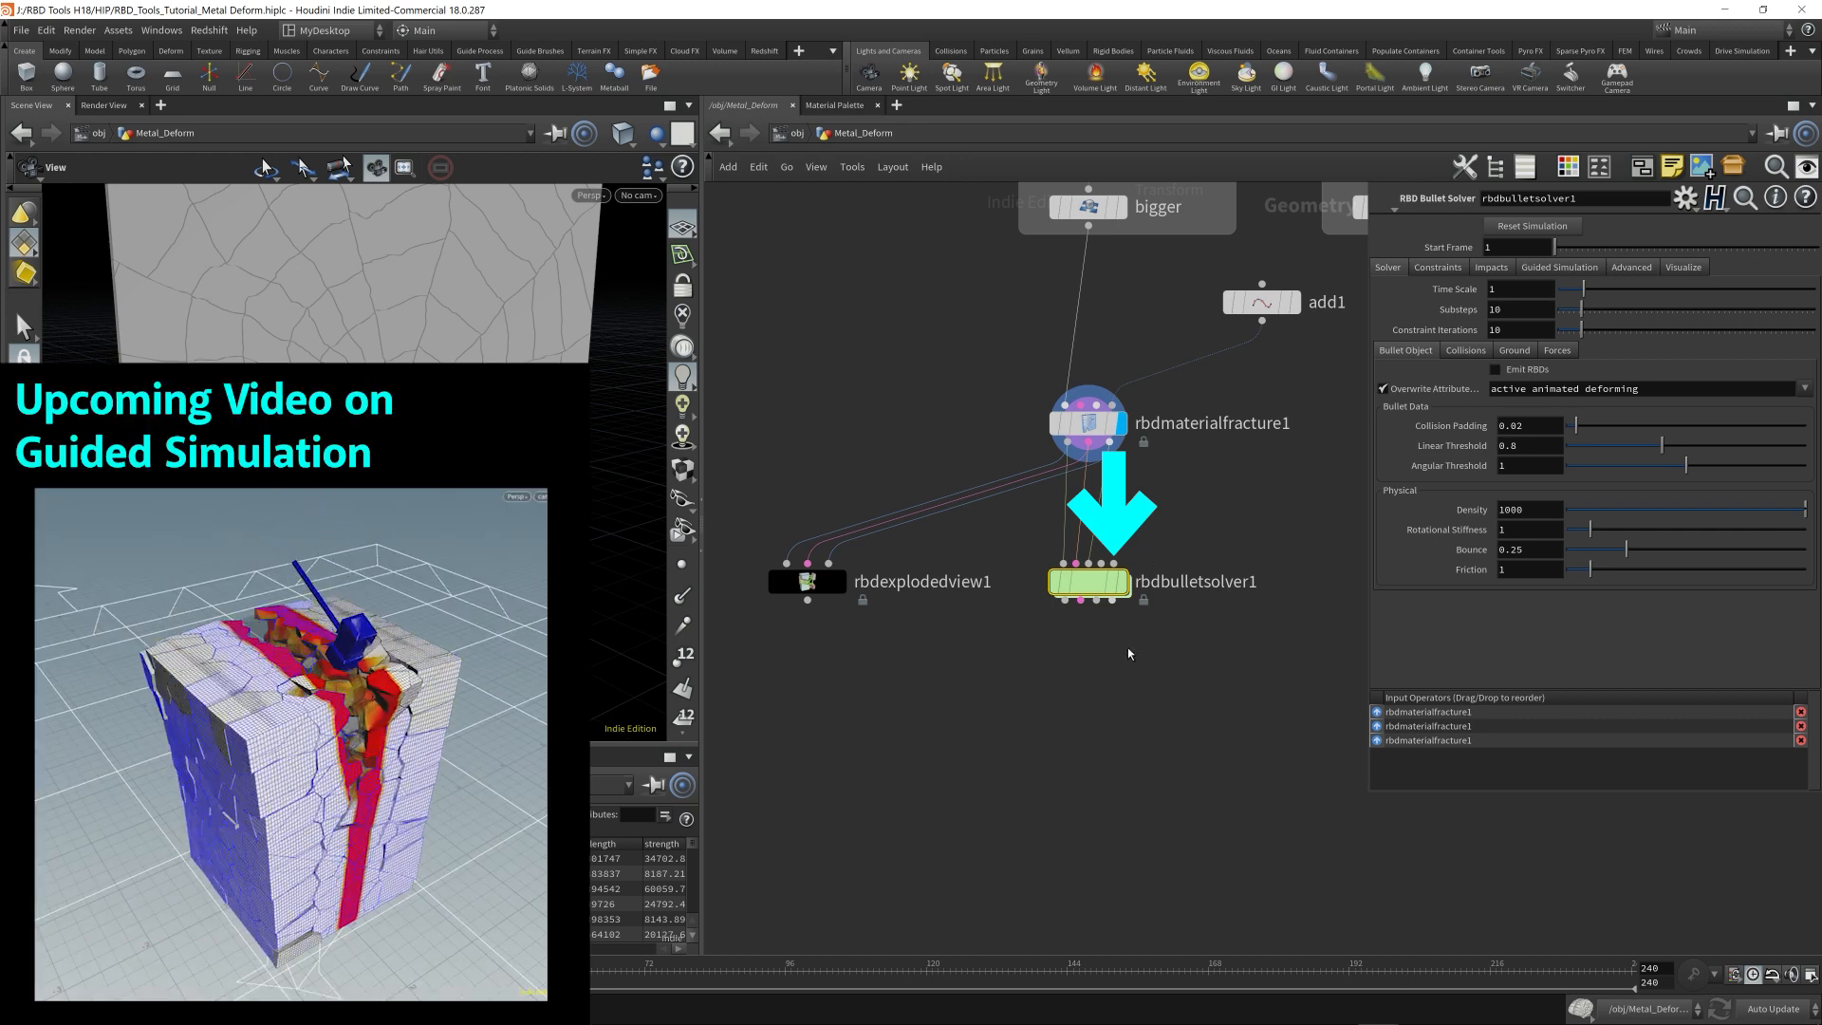
click(1114, 563)
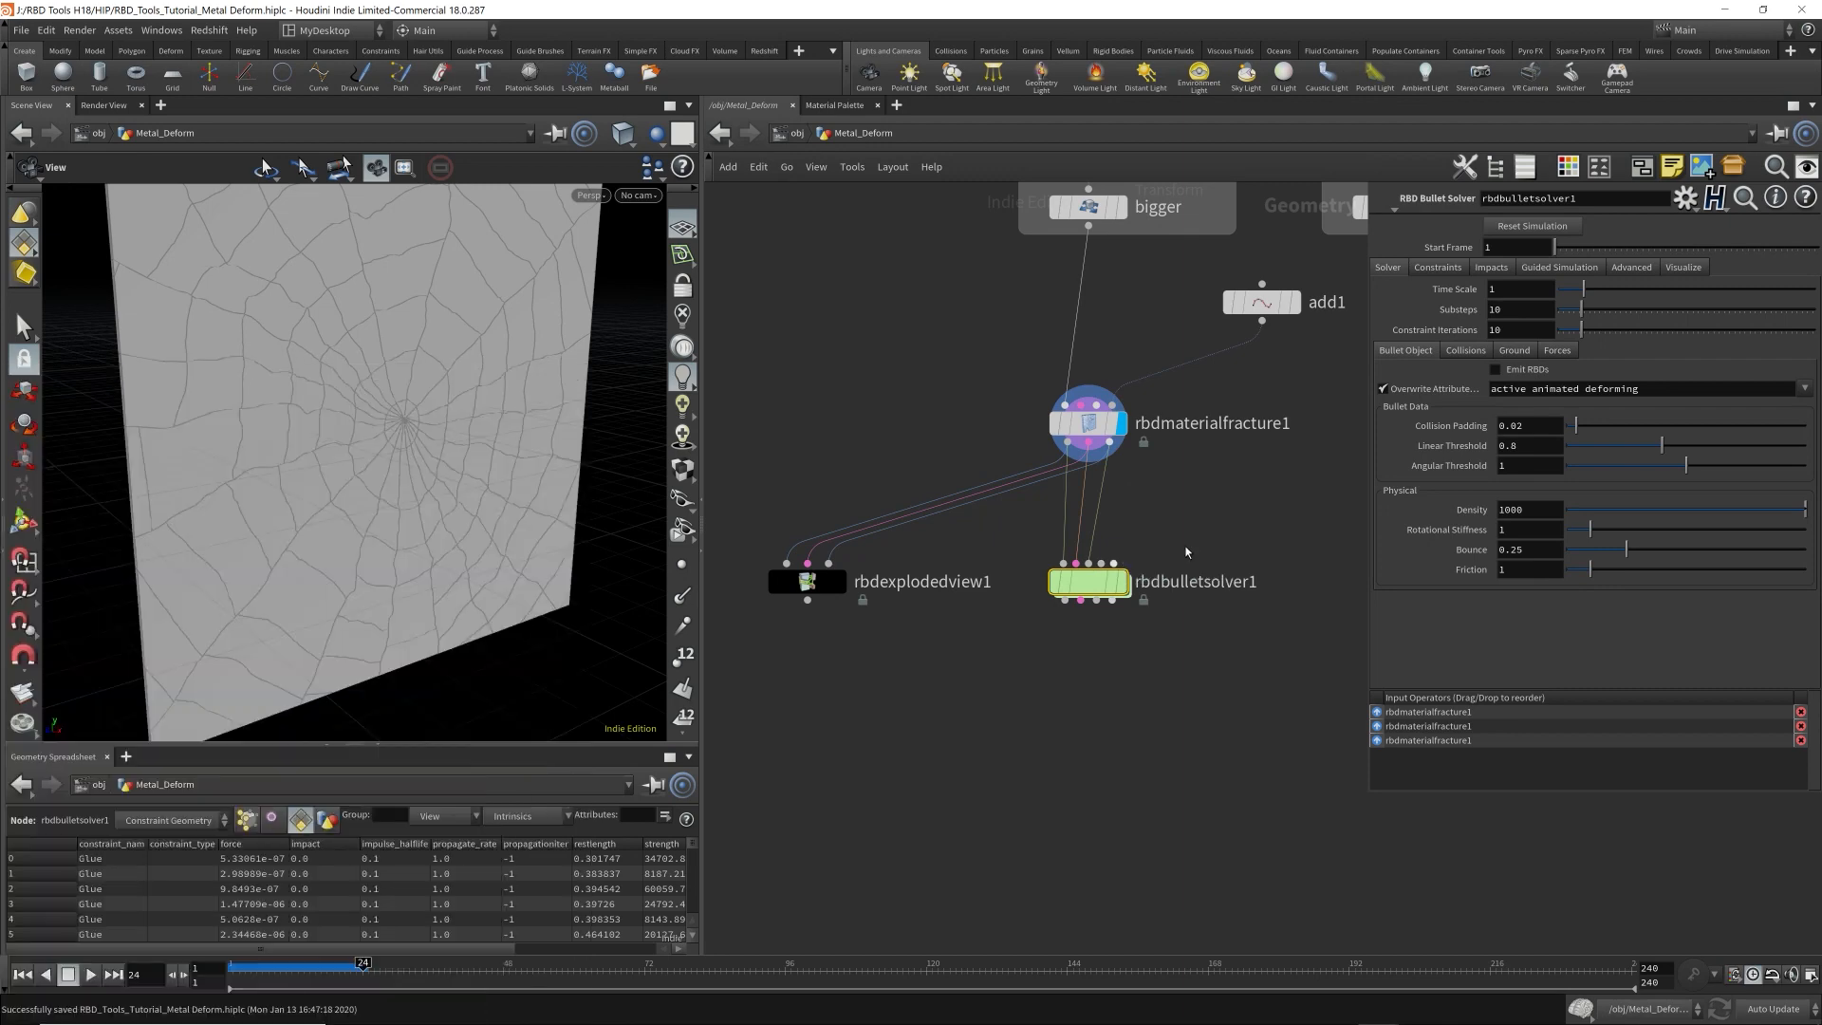
Add an Object Merge node to the right of rbdmaterialfracture1 and name it Animated_Ball.
middle_drag(1400, 525, 1158, 577)
key(Tab)
text(obje)
key(Return)
click(1167, 499)
click(1294, 505)
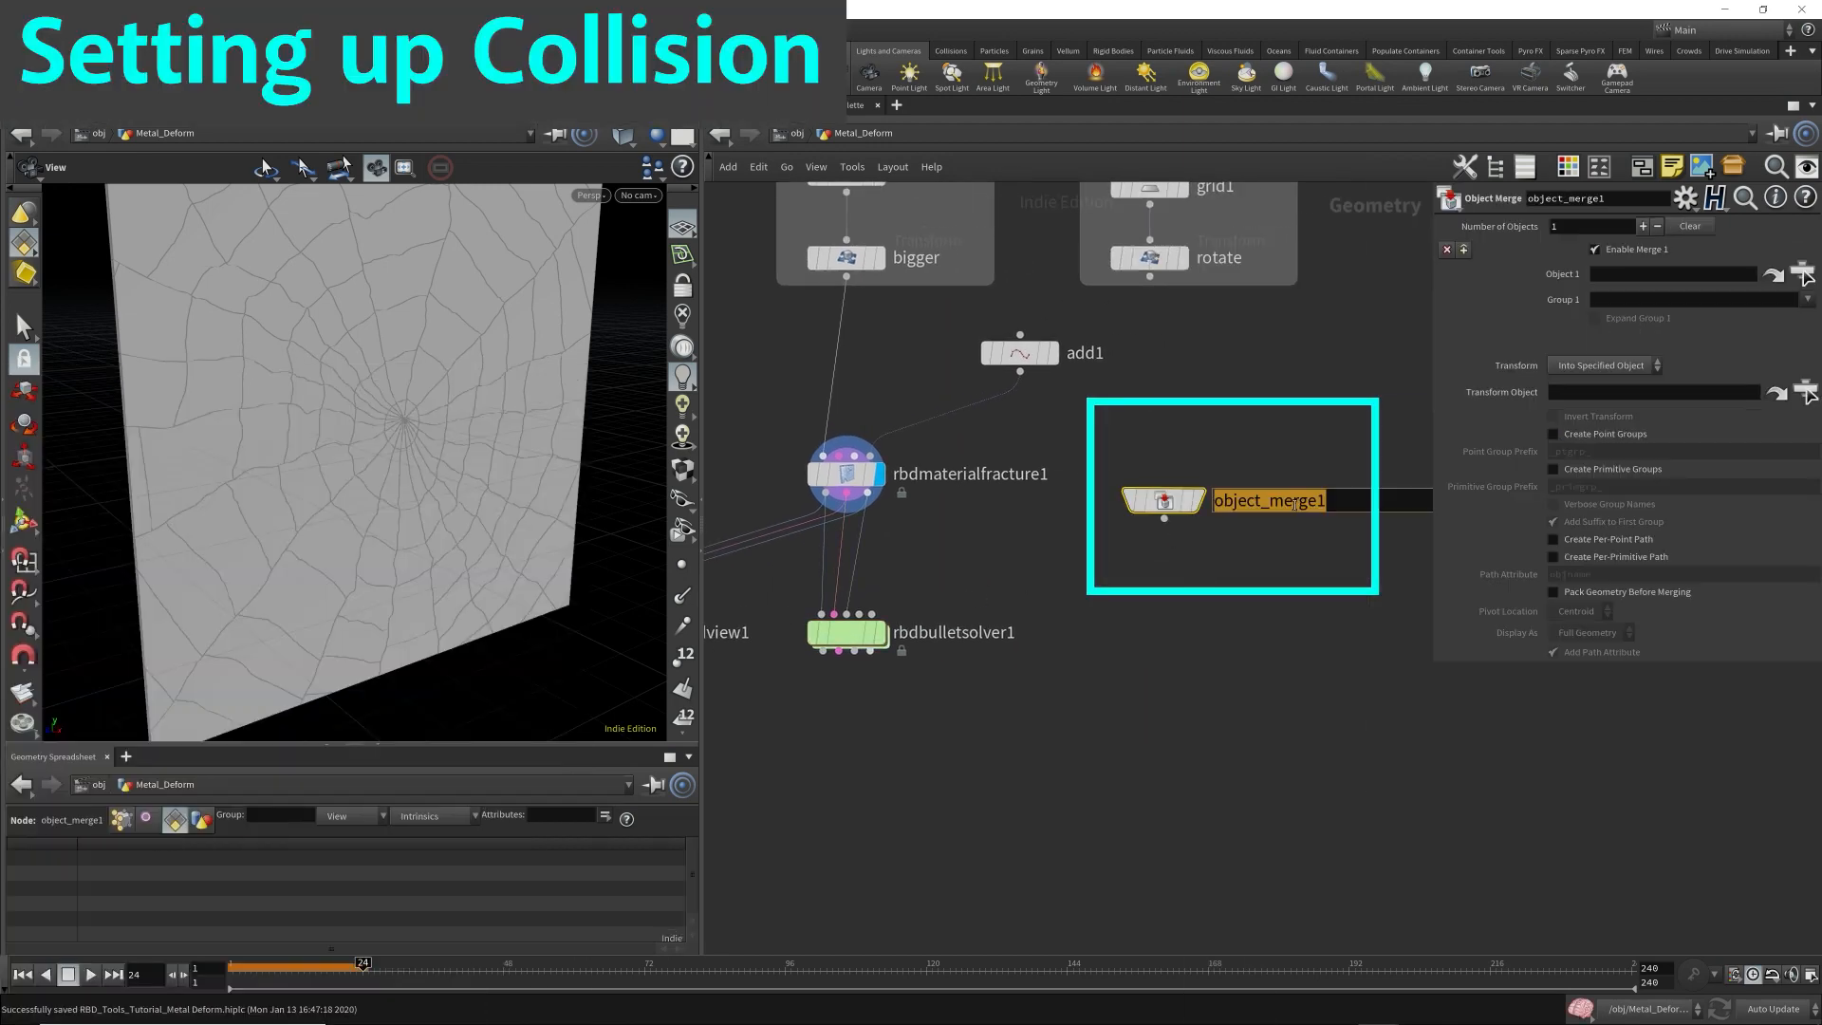
text(Amimated)
key(BackSpace)
key(BackSpace)
key(BackSpace)
key(BackSpace)
key(BackSpace)
key(BackSpace)
key(BackSpace)
text(nimated_Ball)
key(Return)
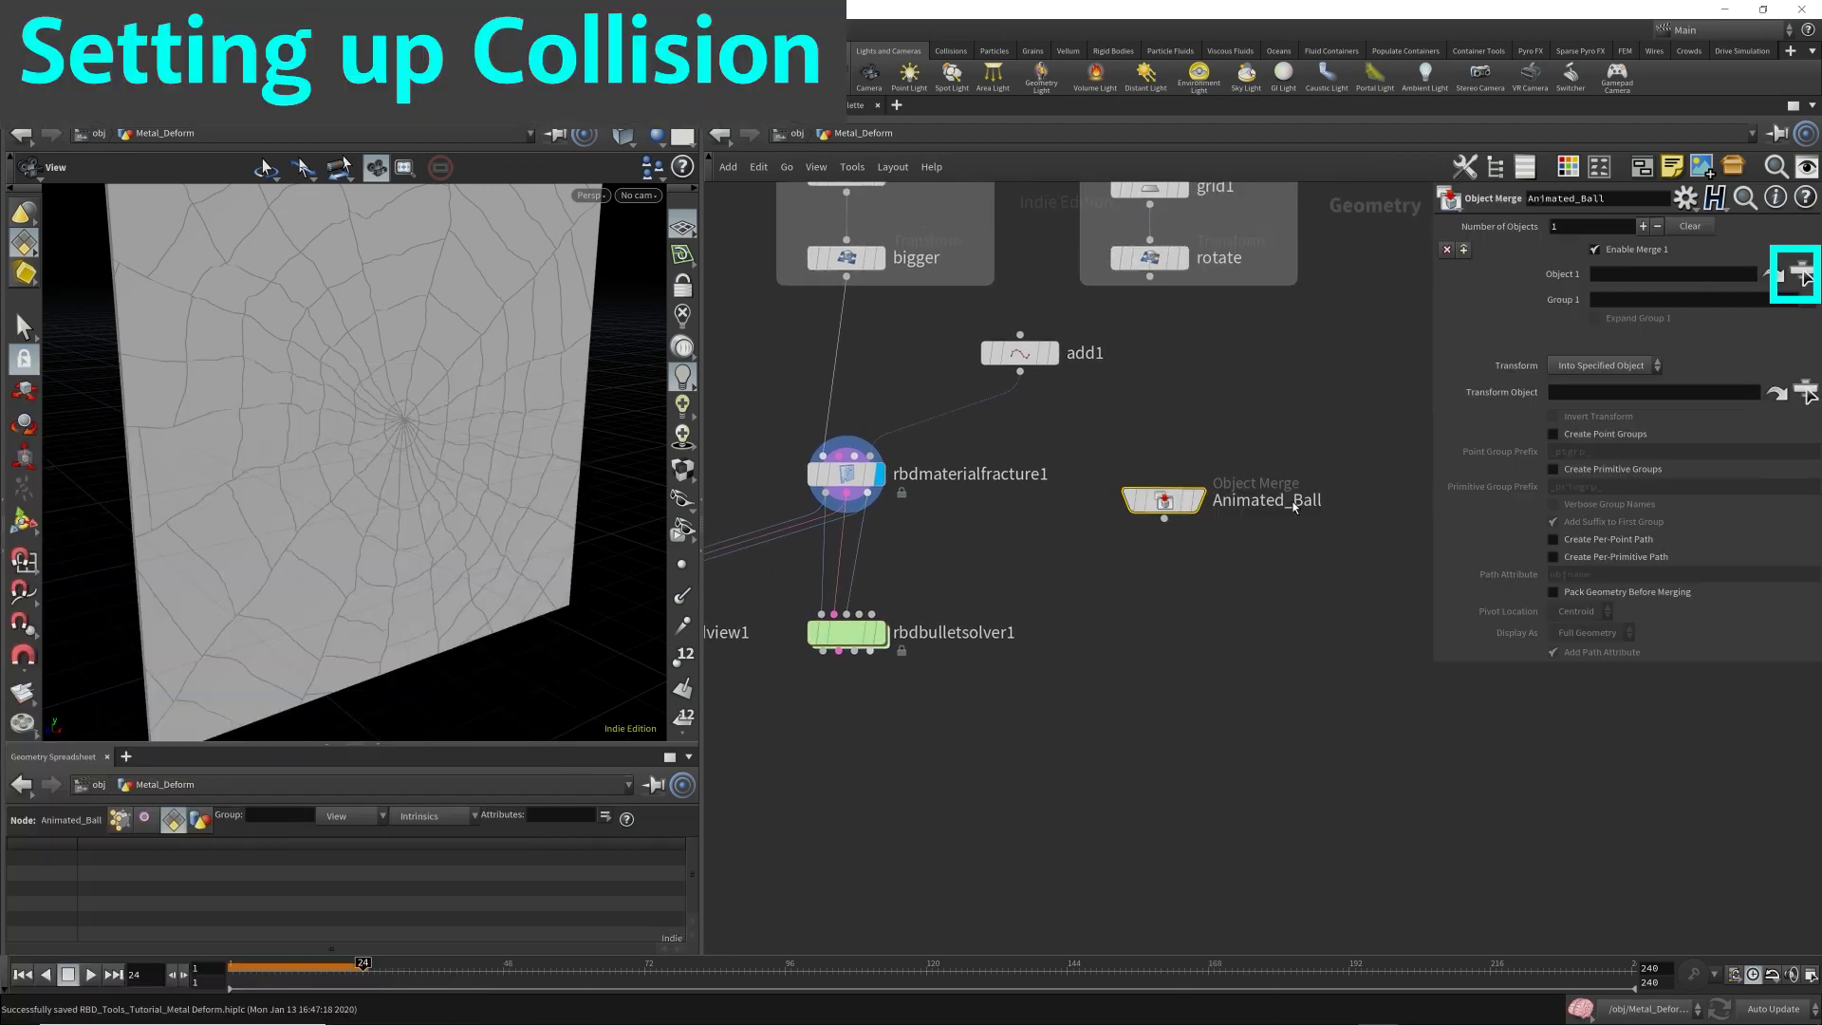
Set Animated_Ball to merge /obj/Ball_Animation/OUT_Render with its transform set to Into This Object.
click(1802, 274)
click(1642, 181)
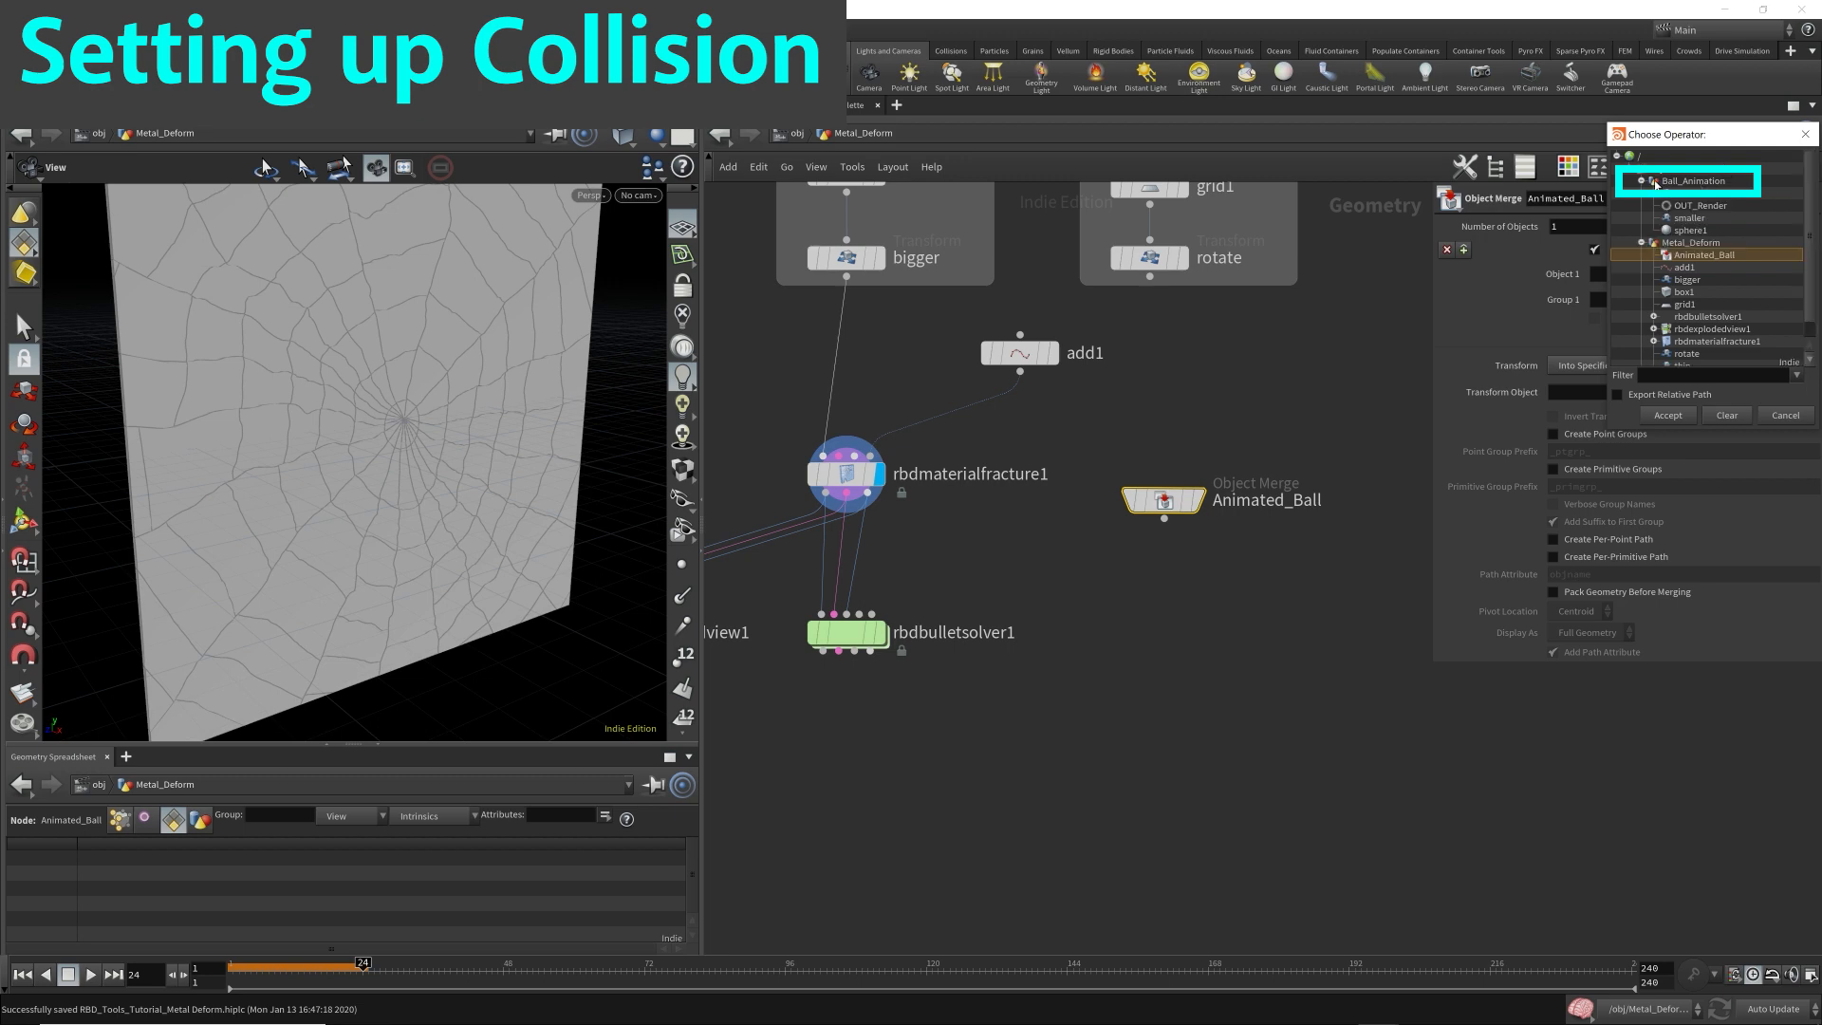
click(1699, 206)
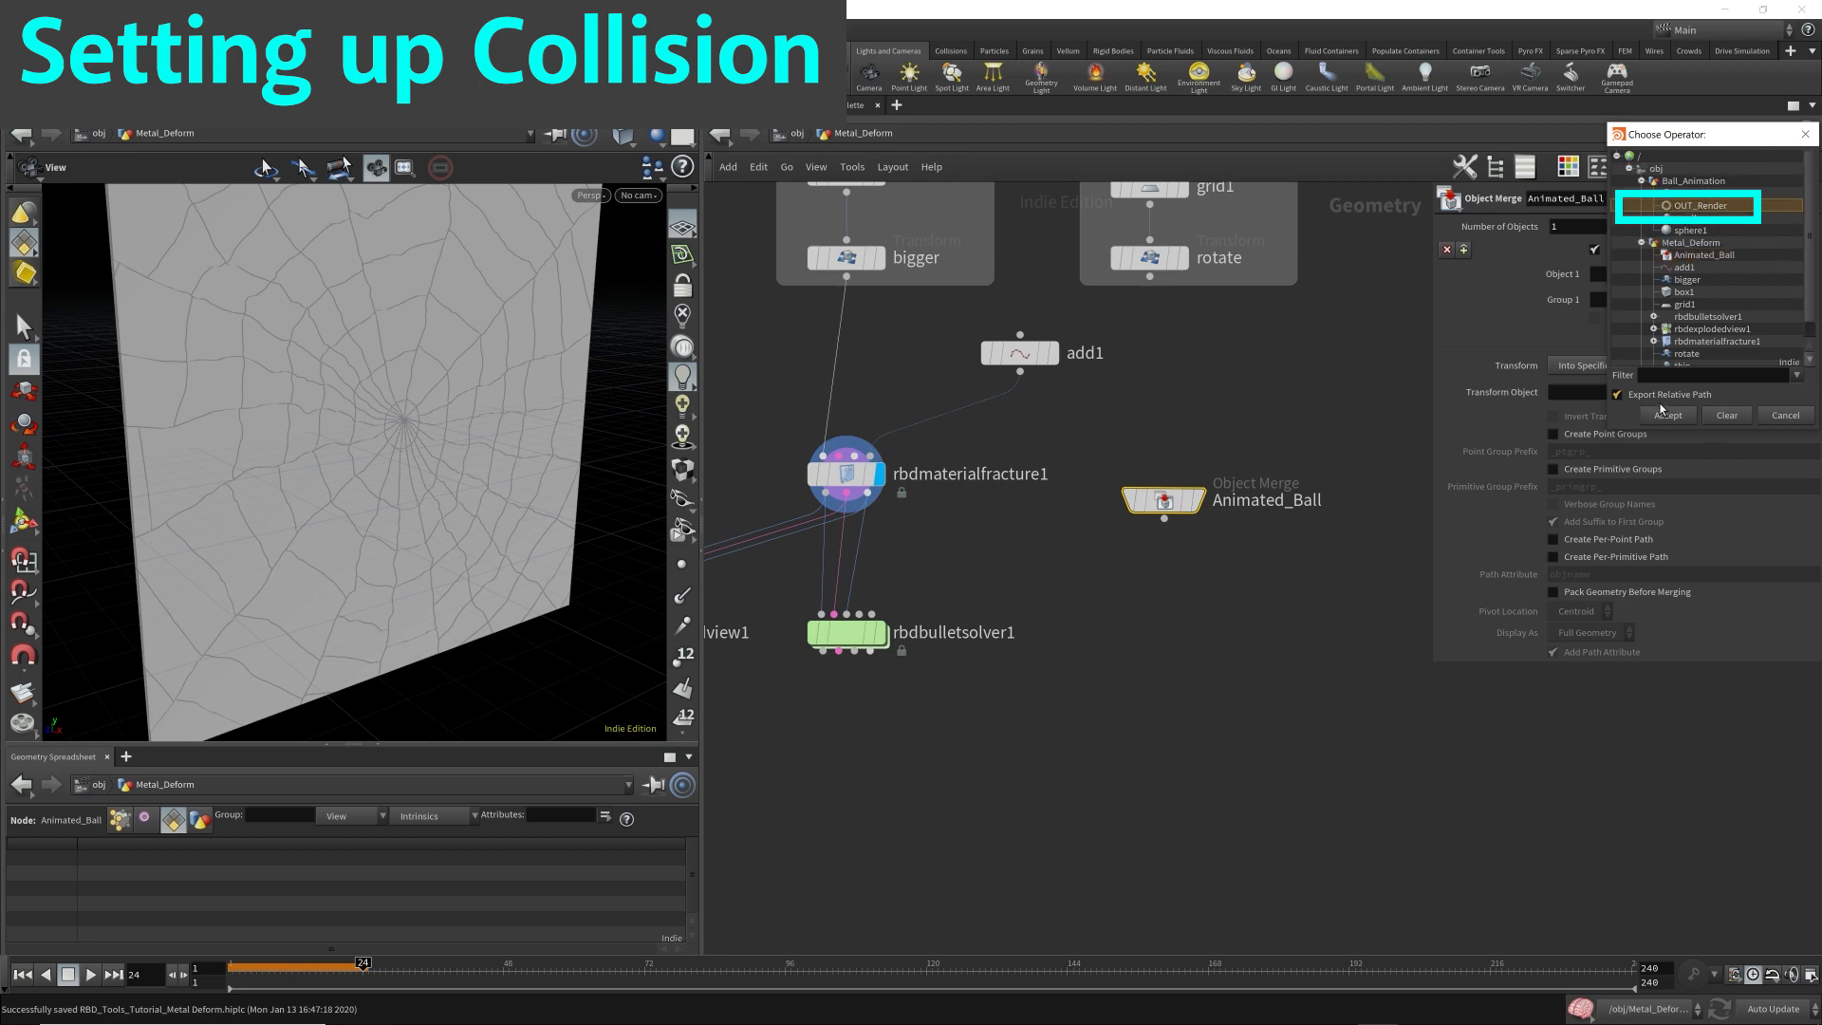
click(1667, 415)
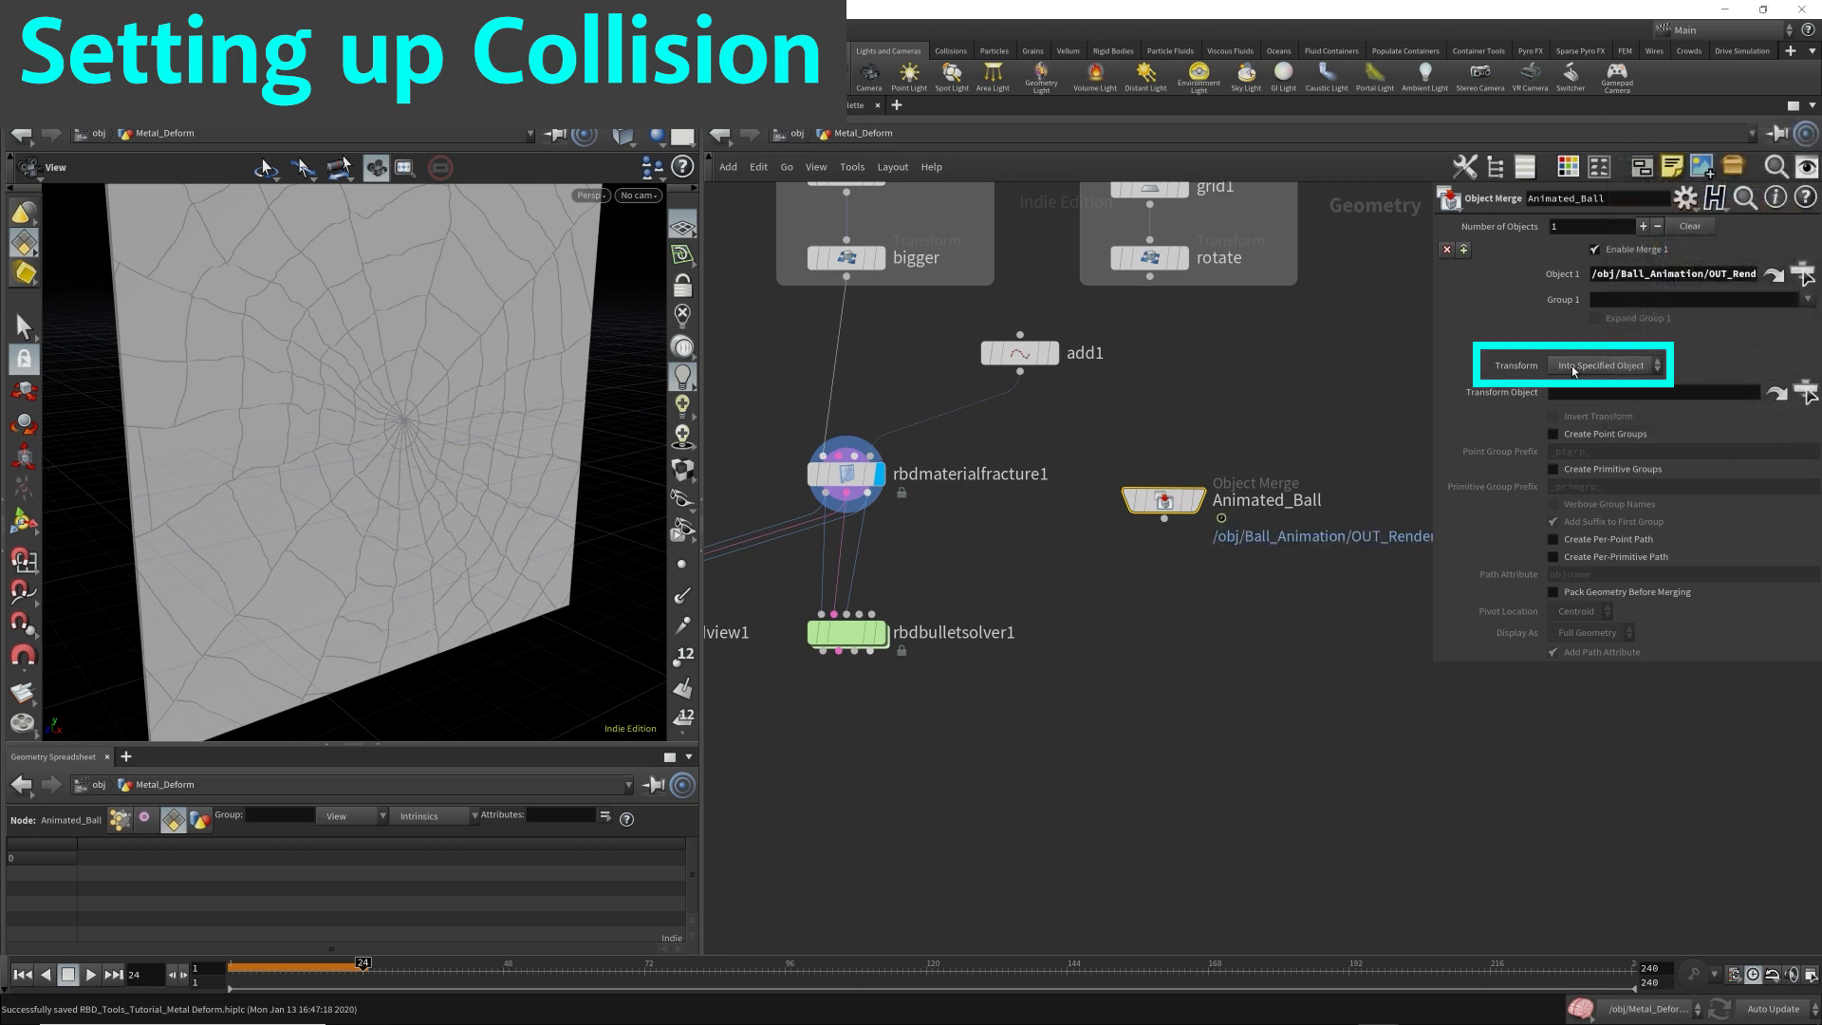
click(1573, 370)
click(1585, 365)
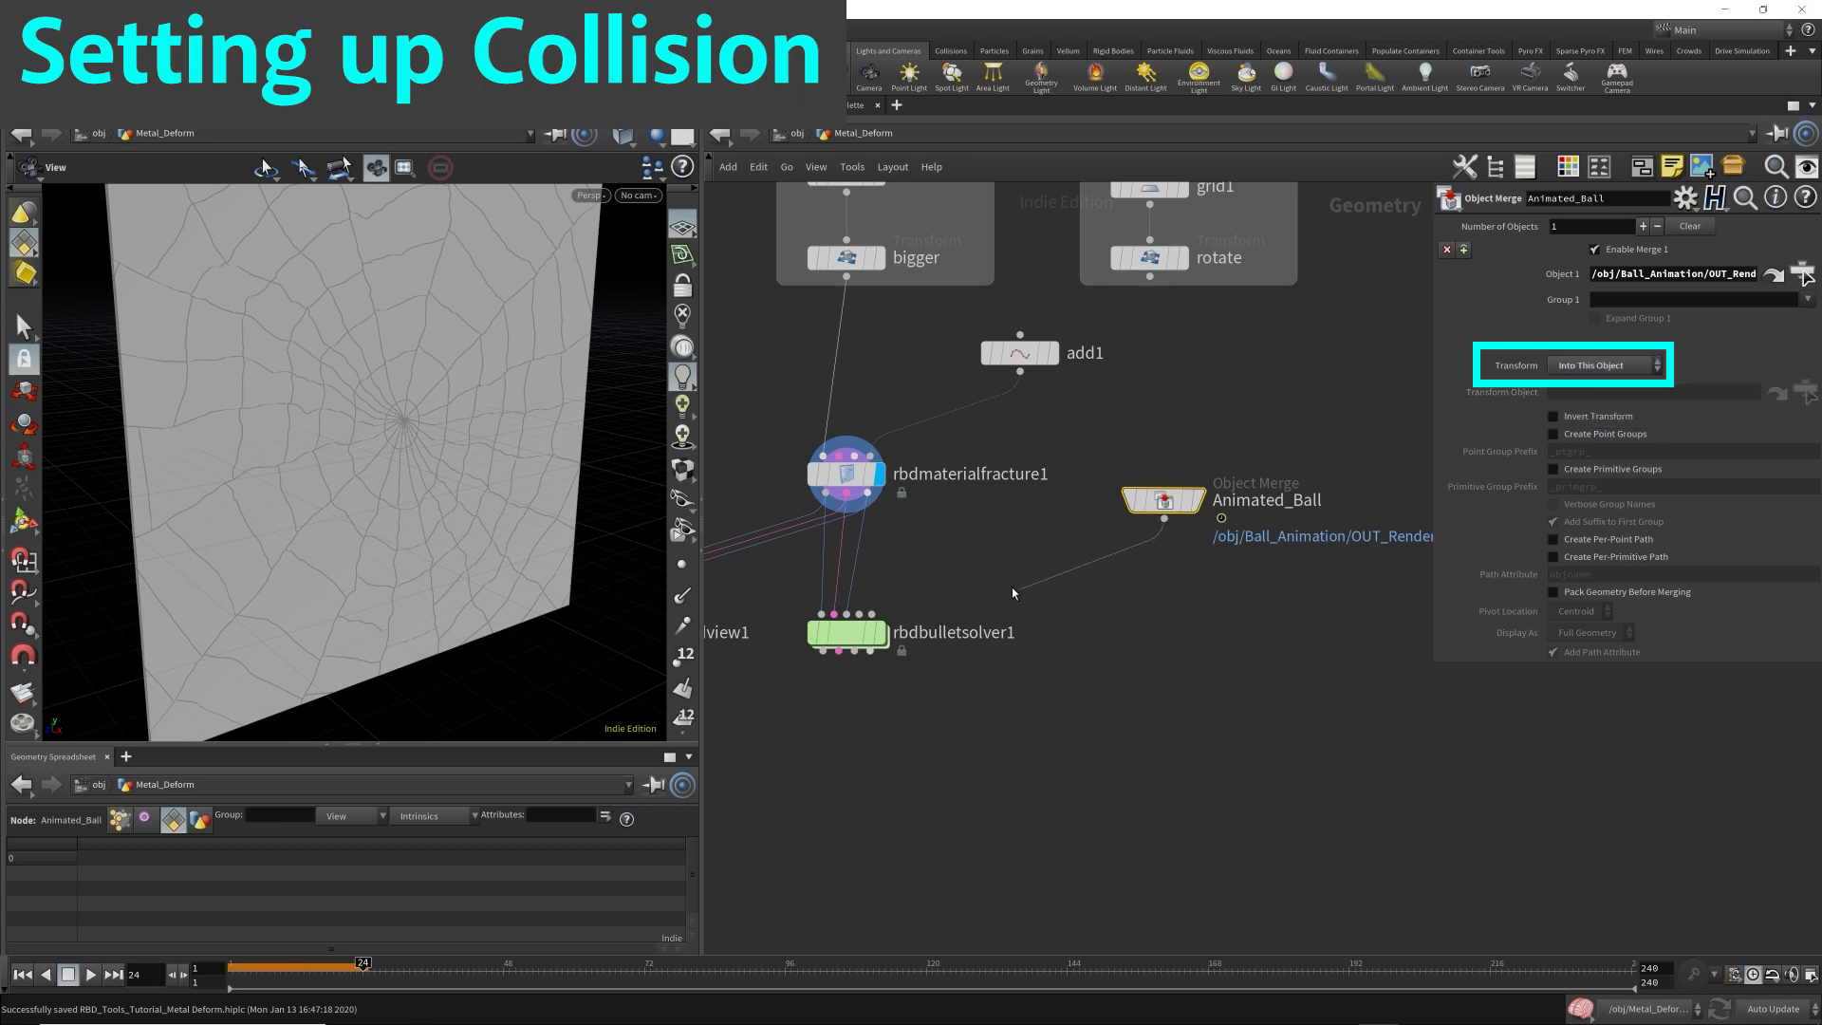
Wire Animated_Ball into rbdbulletsolver1's fourth input and display the solver at frame 1.
click(859, 614)
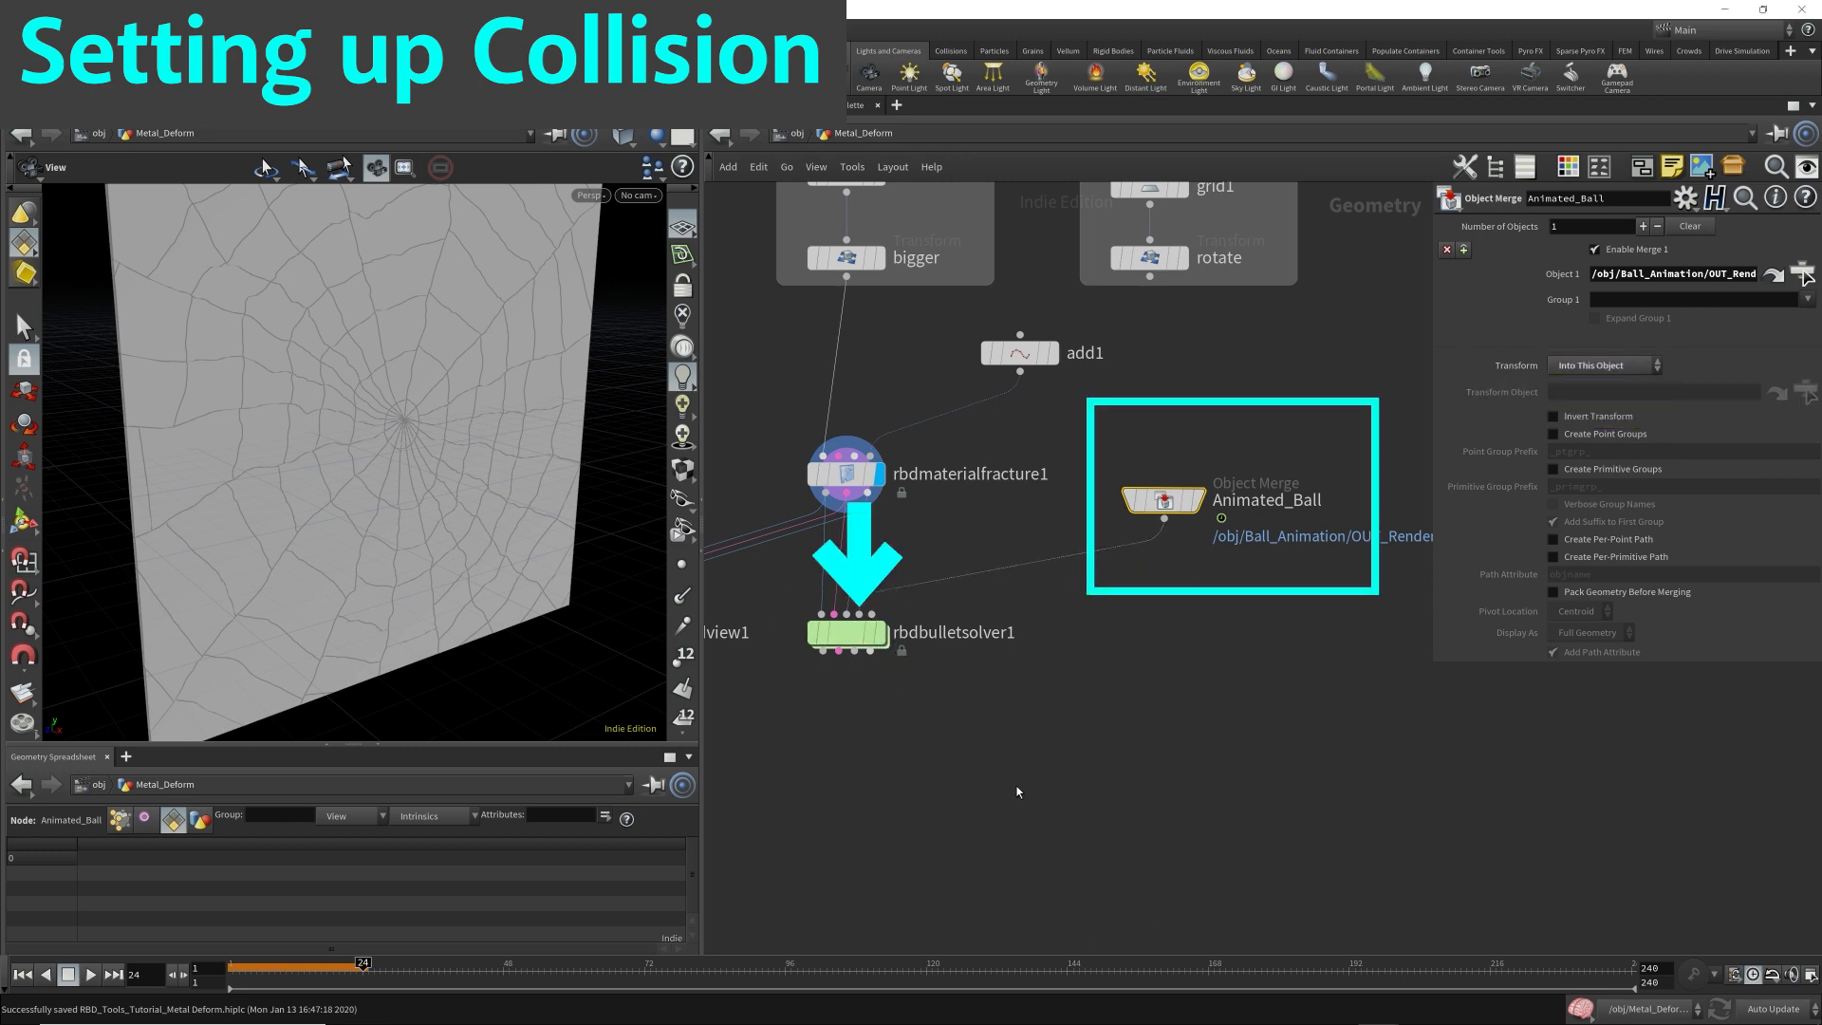
click(934, 640)
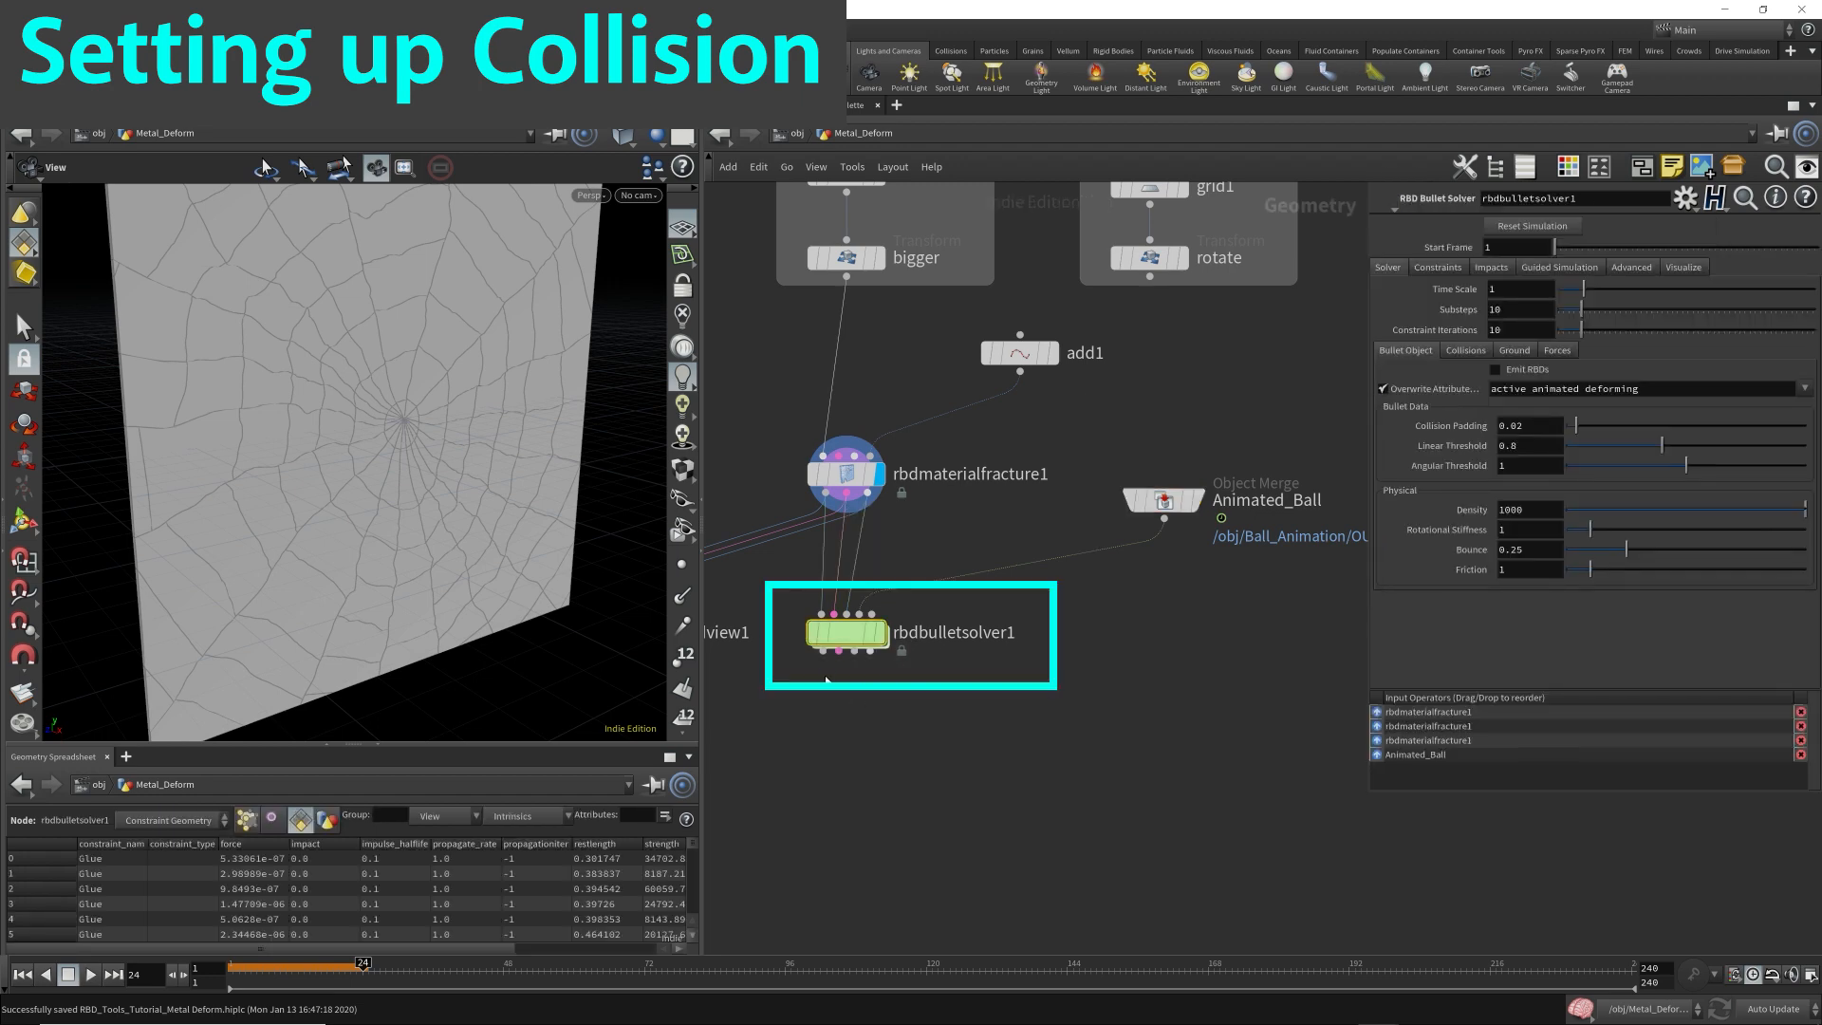
click(880, 631)
click(21, 975)
scroll(1072, 693, down, 3)
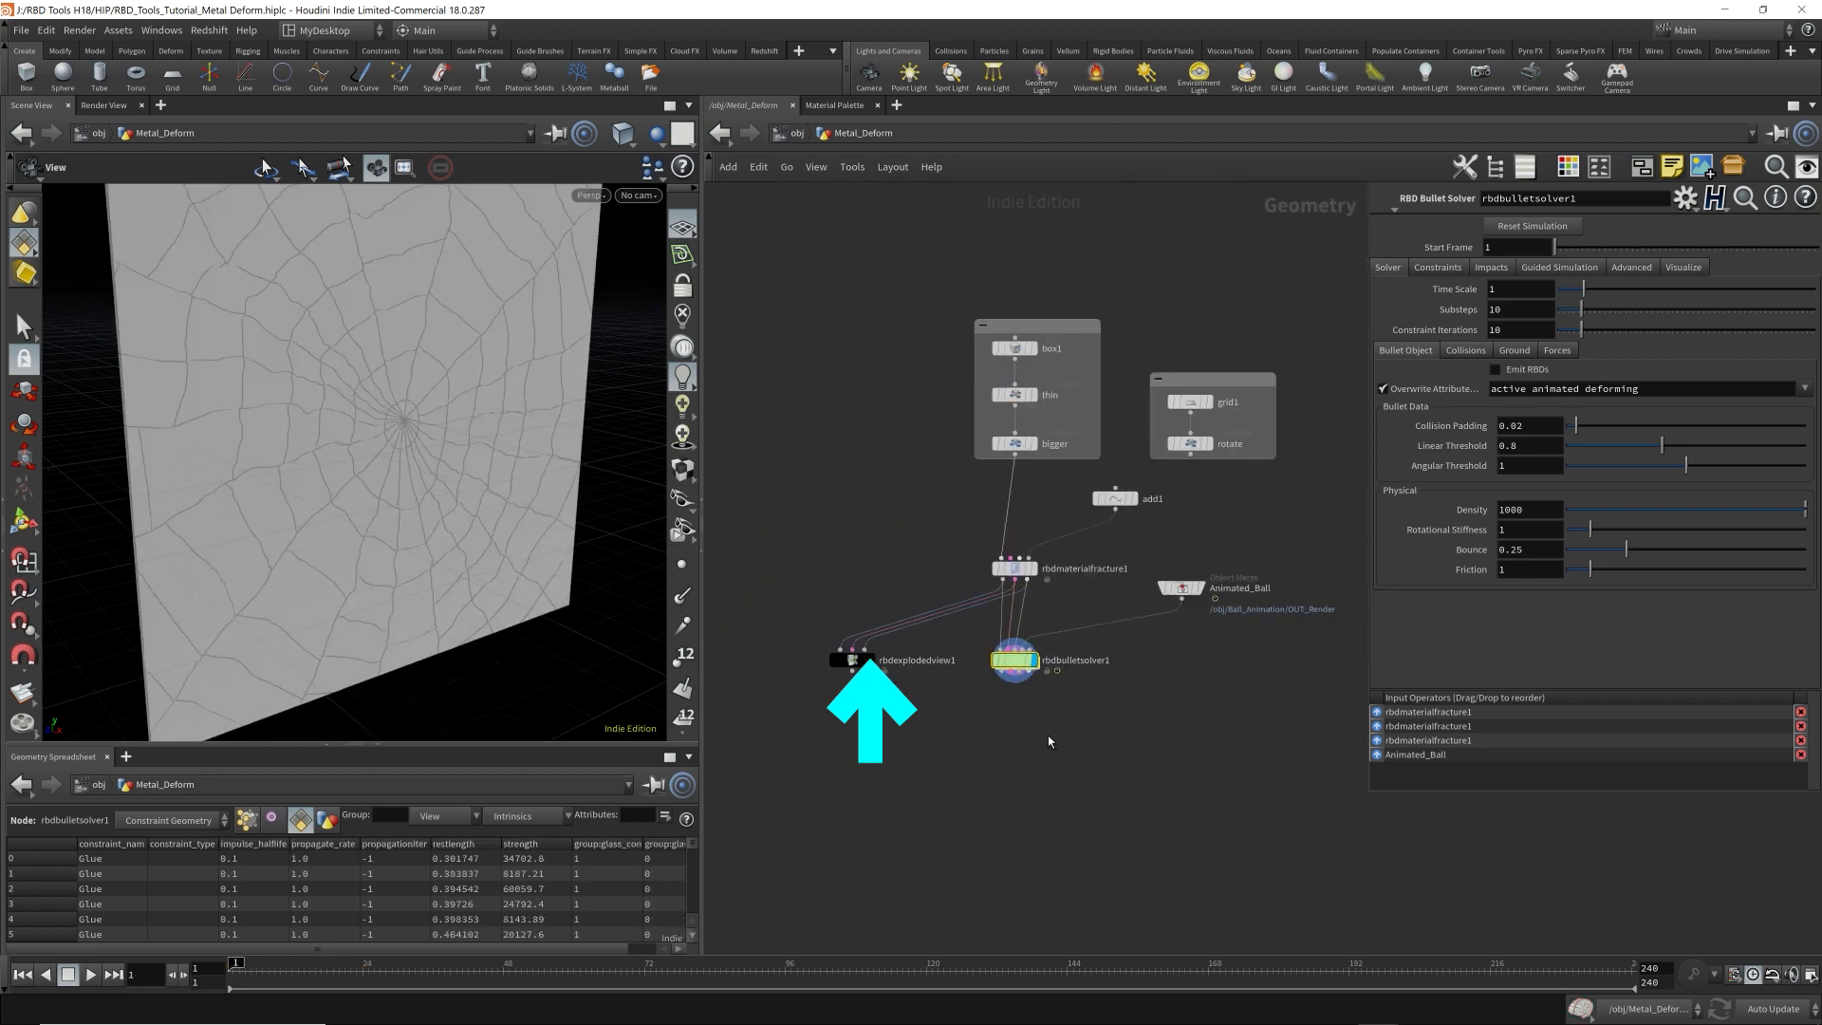
Look through camera cam1 in the viewport.
drag(570, 456, 565, 484)
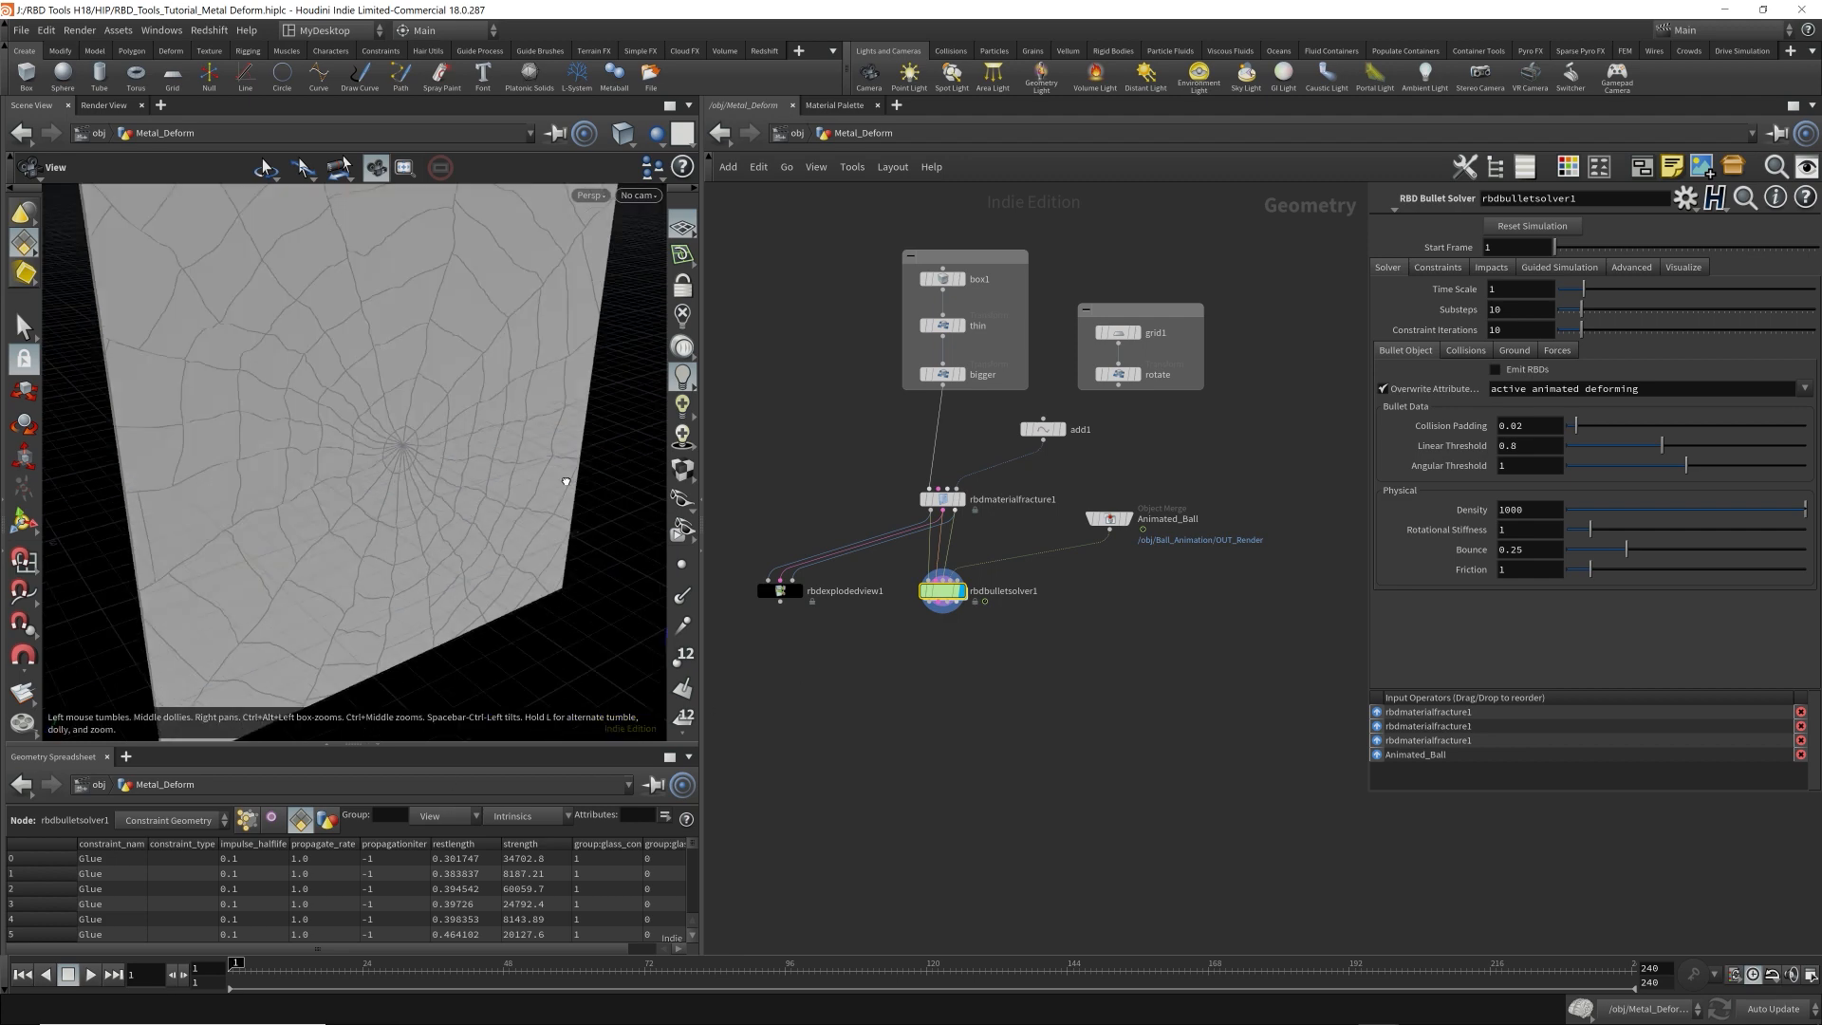
middle_drag(566, 484, 443, 436)
right_drag(512, 484, 442, 477)
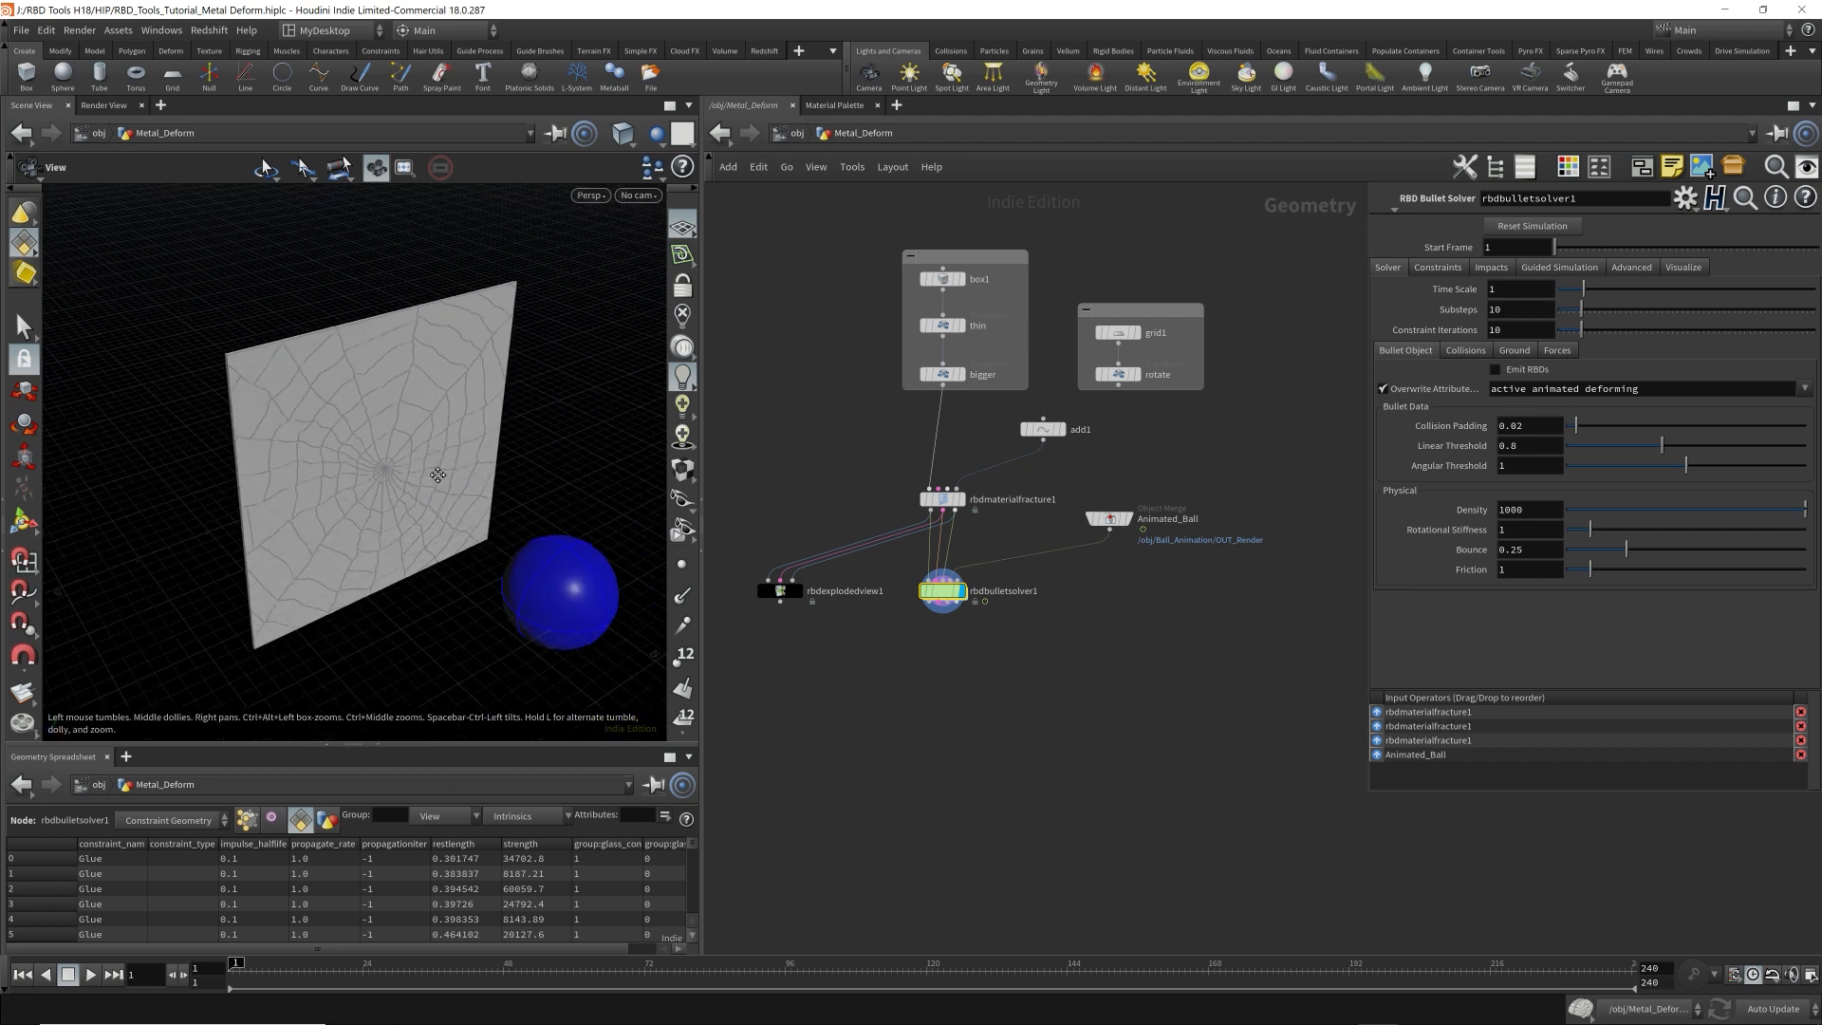
click(639, 196)
click(665, 277)
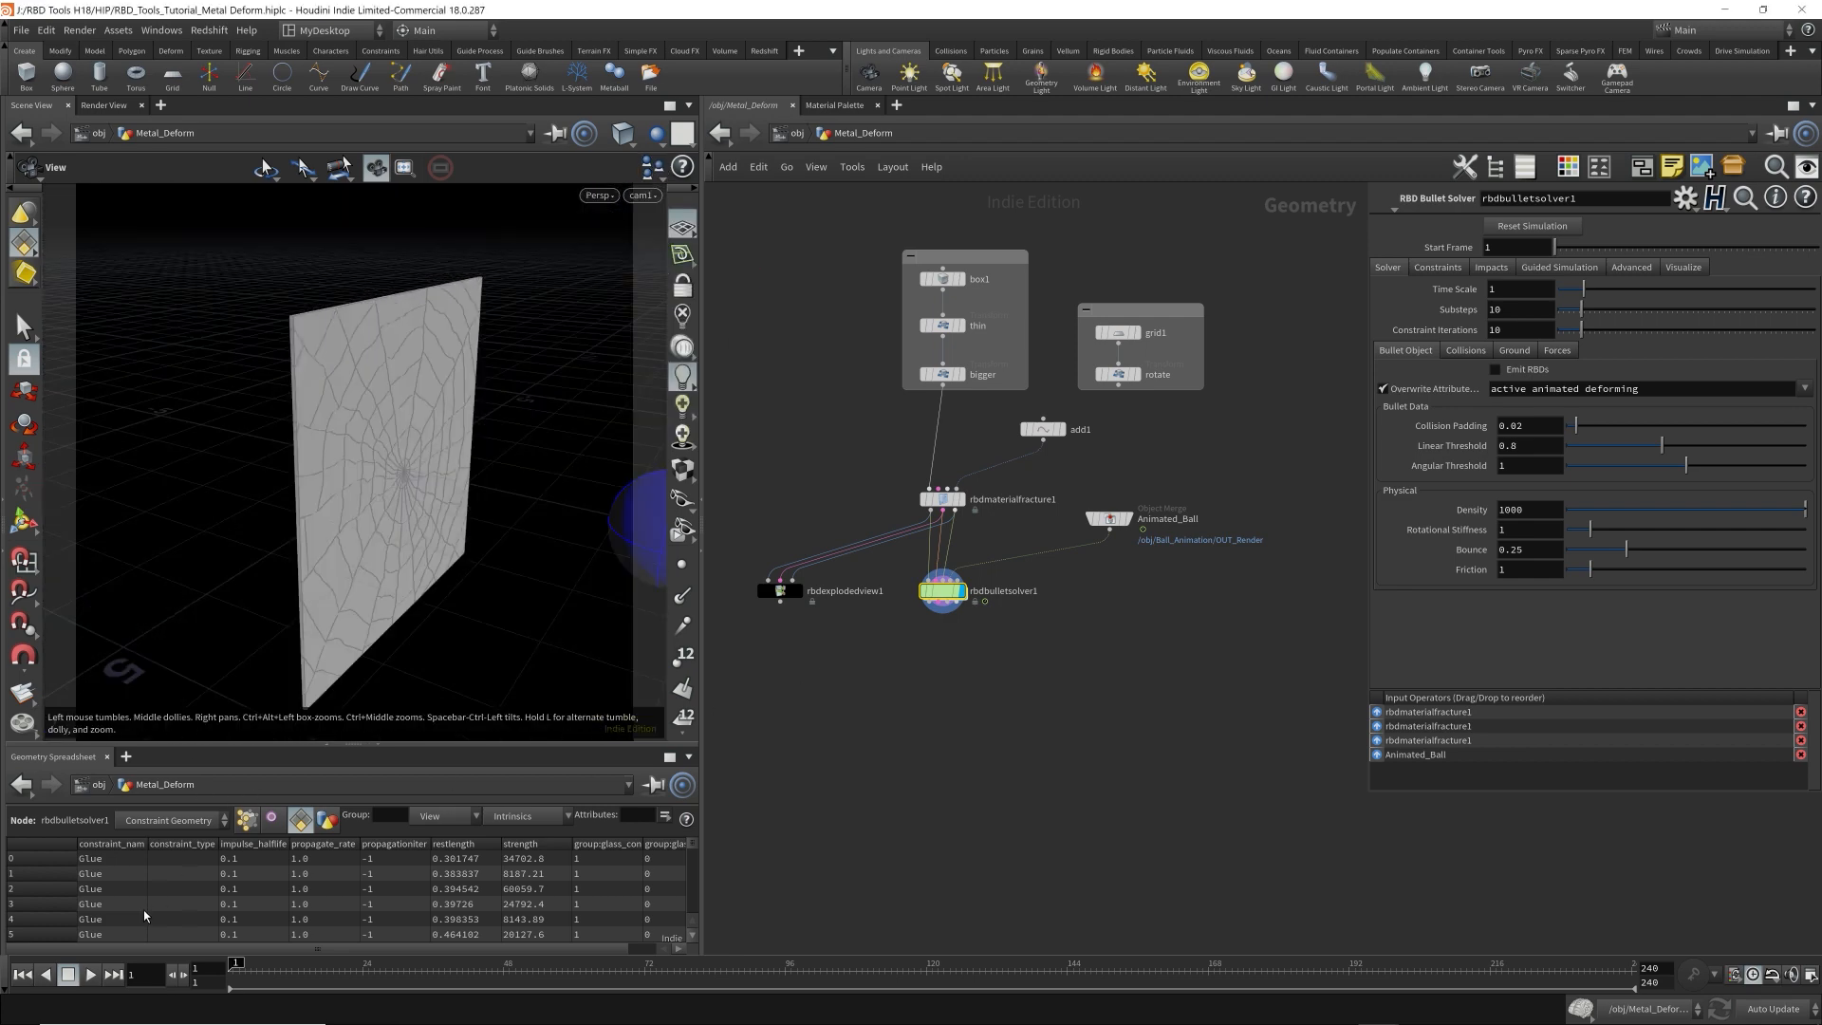
Play the simulation through cam1, stop it, and scrub back to frame 13 to check the ball's motion.
click(91, 974)
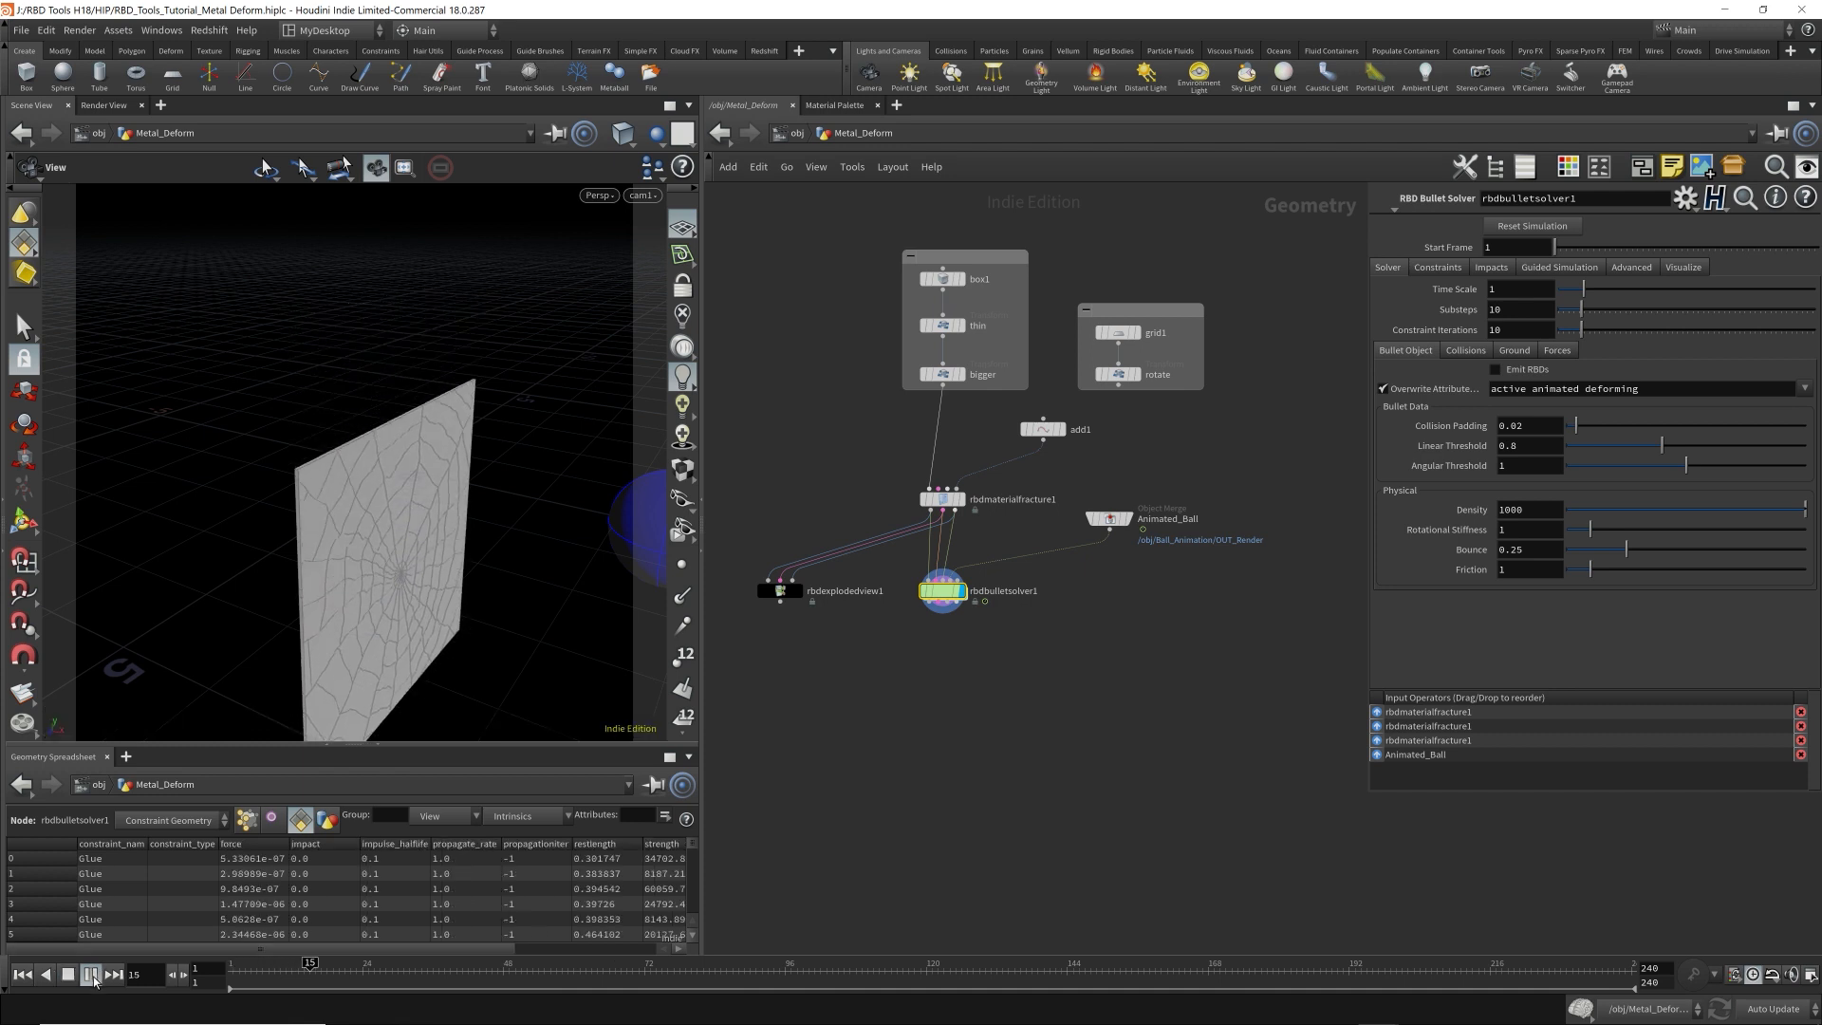
click(74, 980)
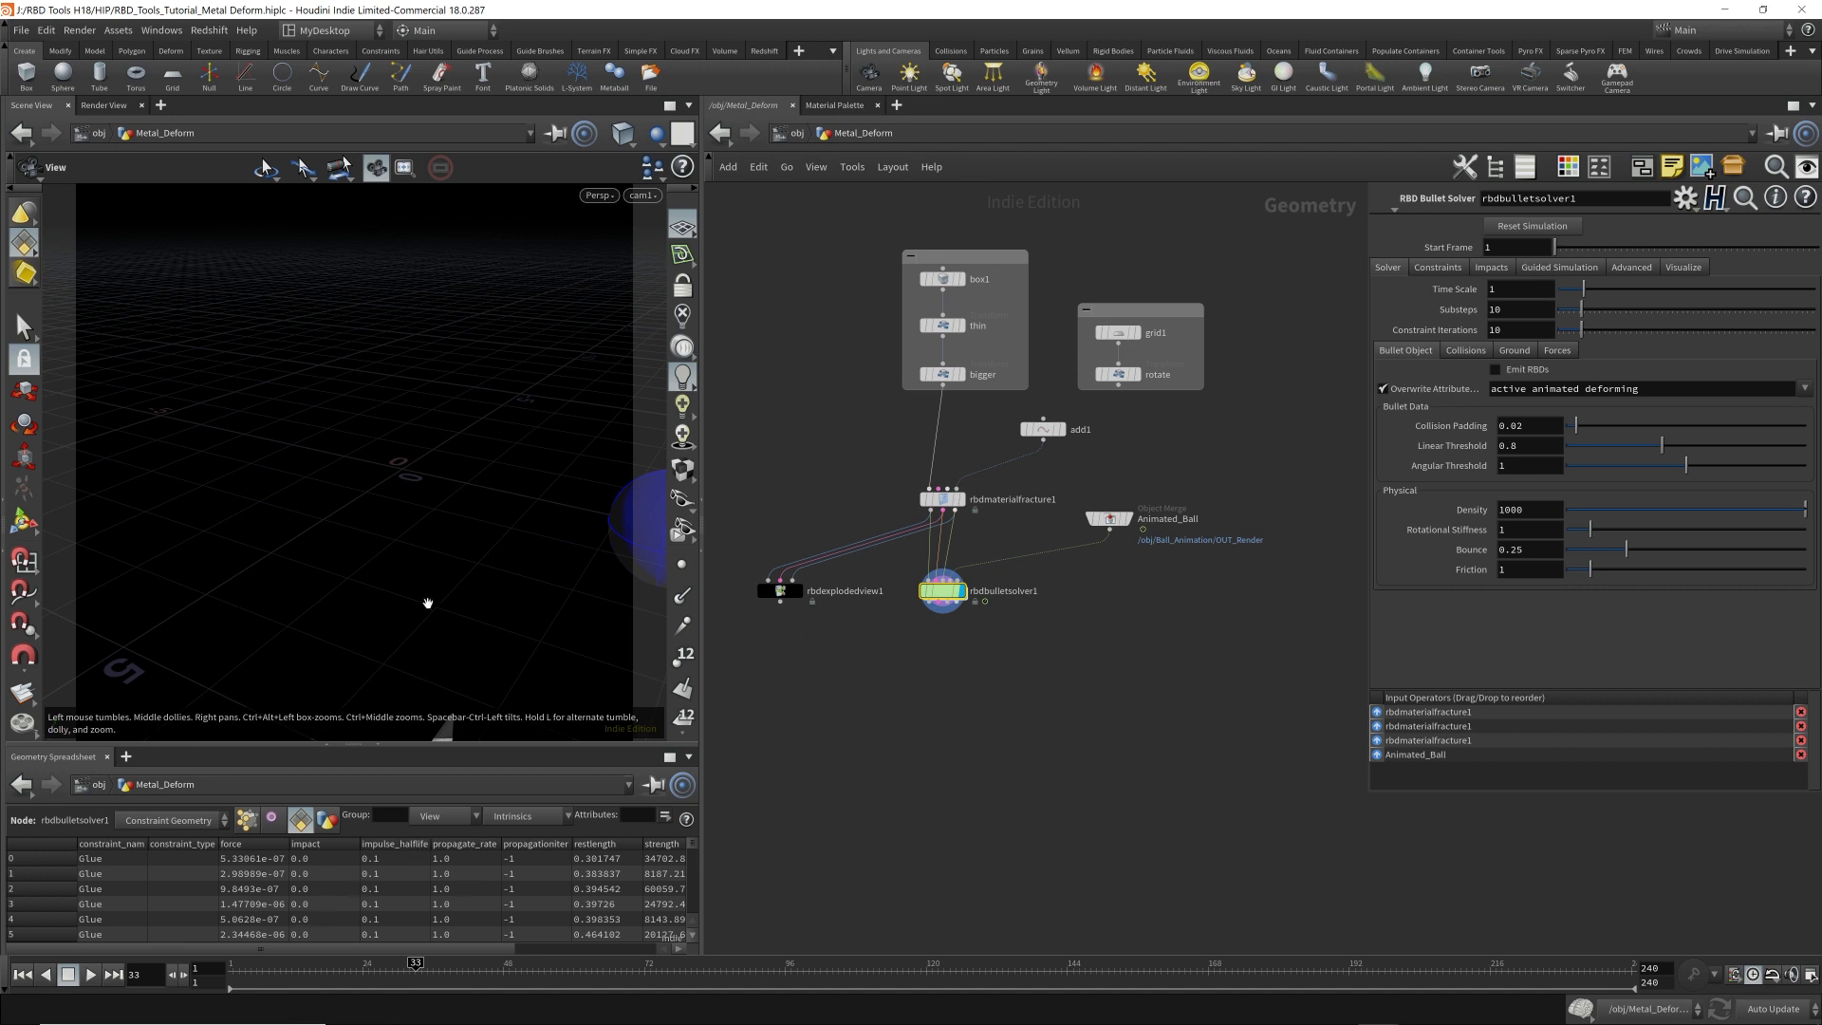
click(291, 963)
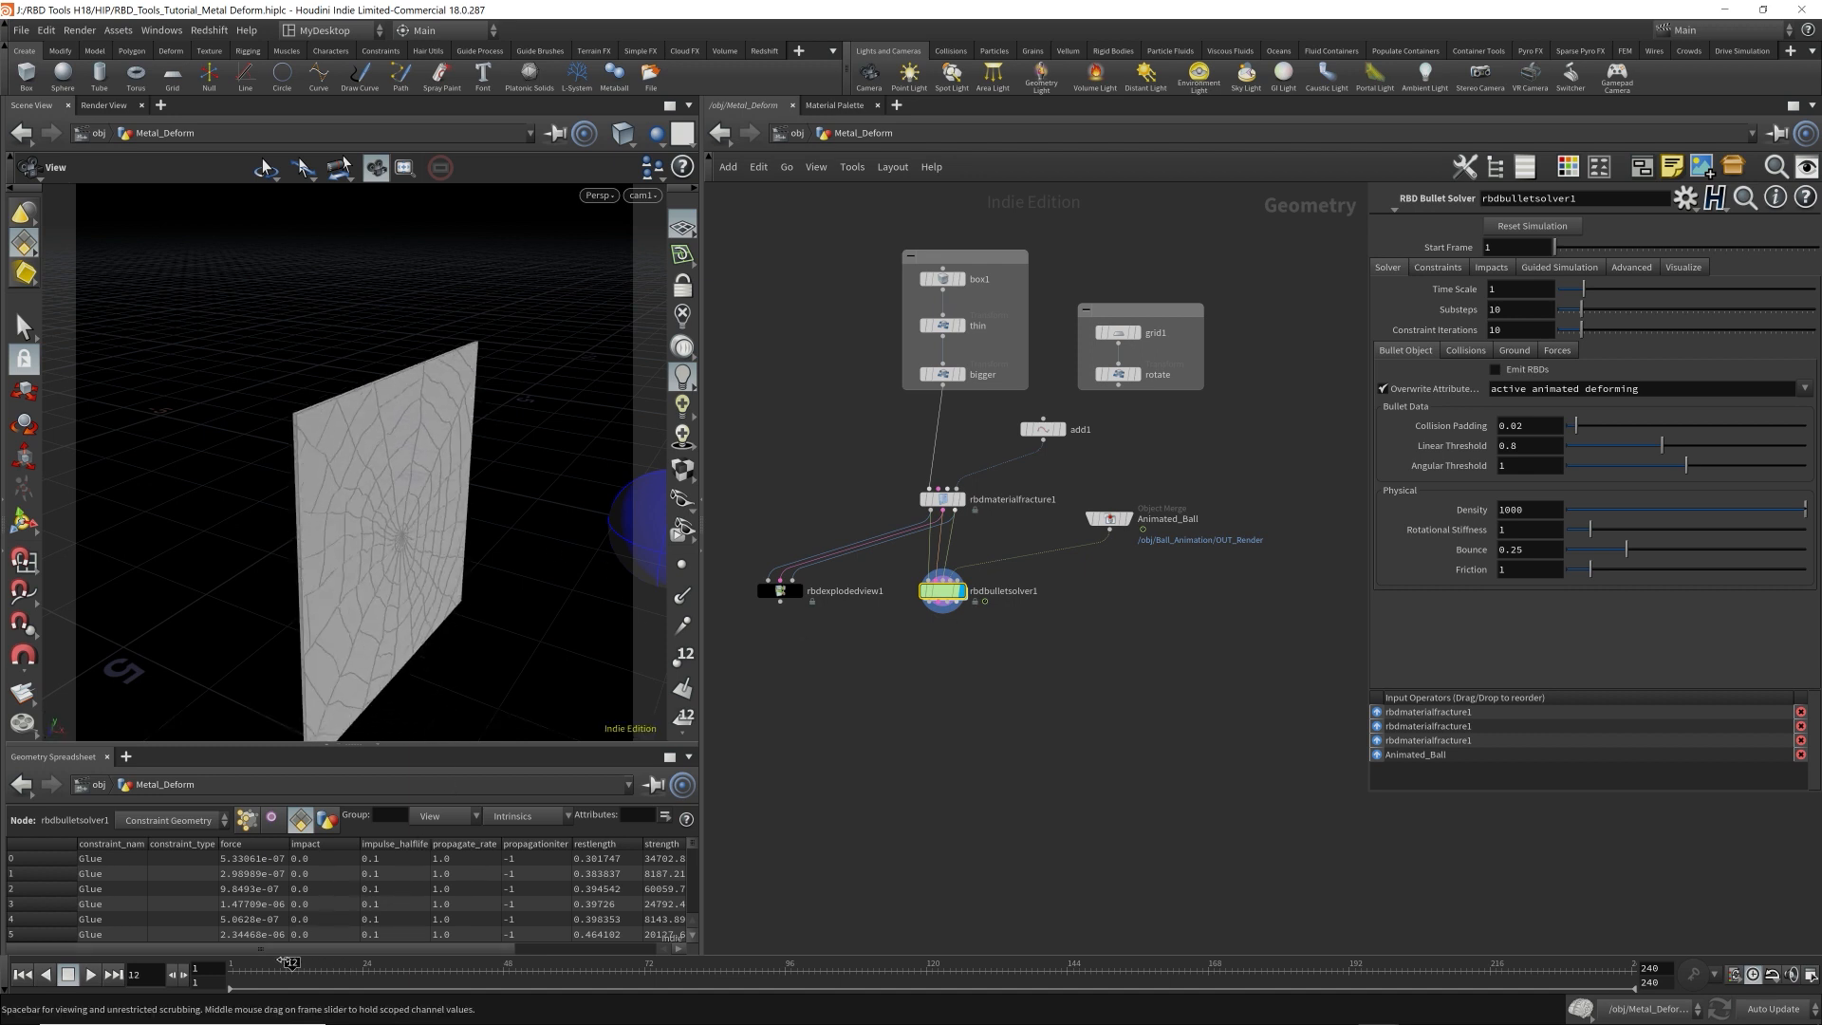
mouse_move(291, 963)
mouse_down()
mouse_move(328, 963)
mouse_move(274, 965)
mouse_move(298, 965)
mouse_up()
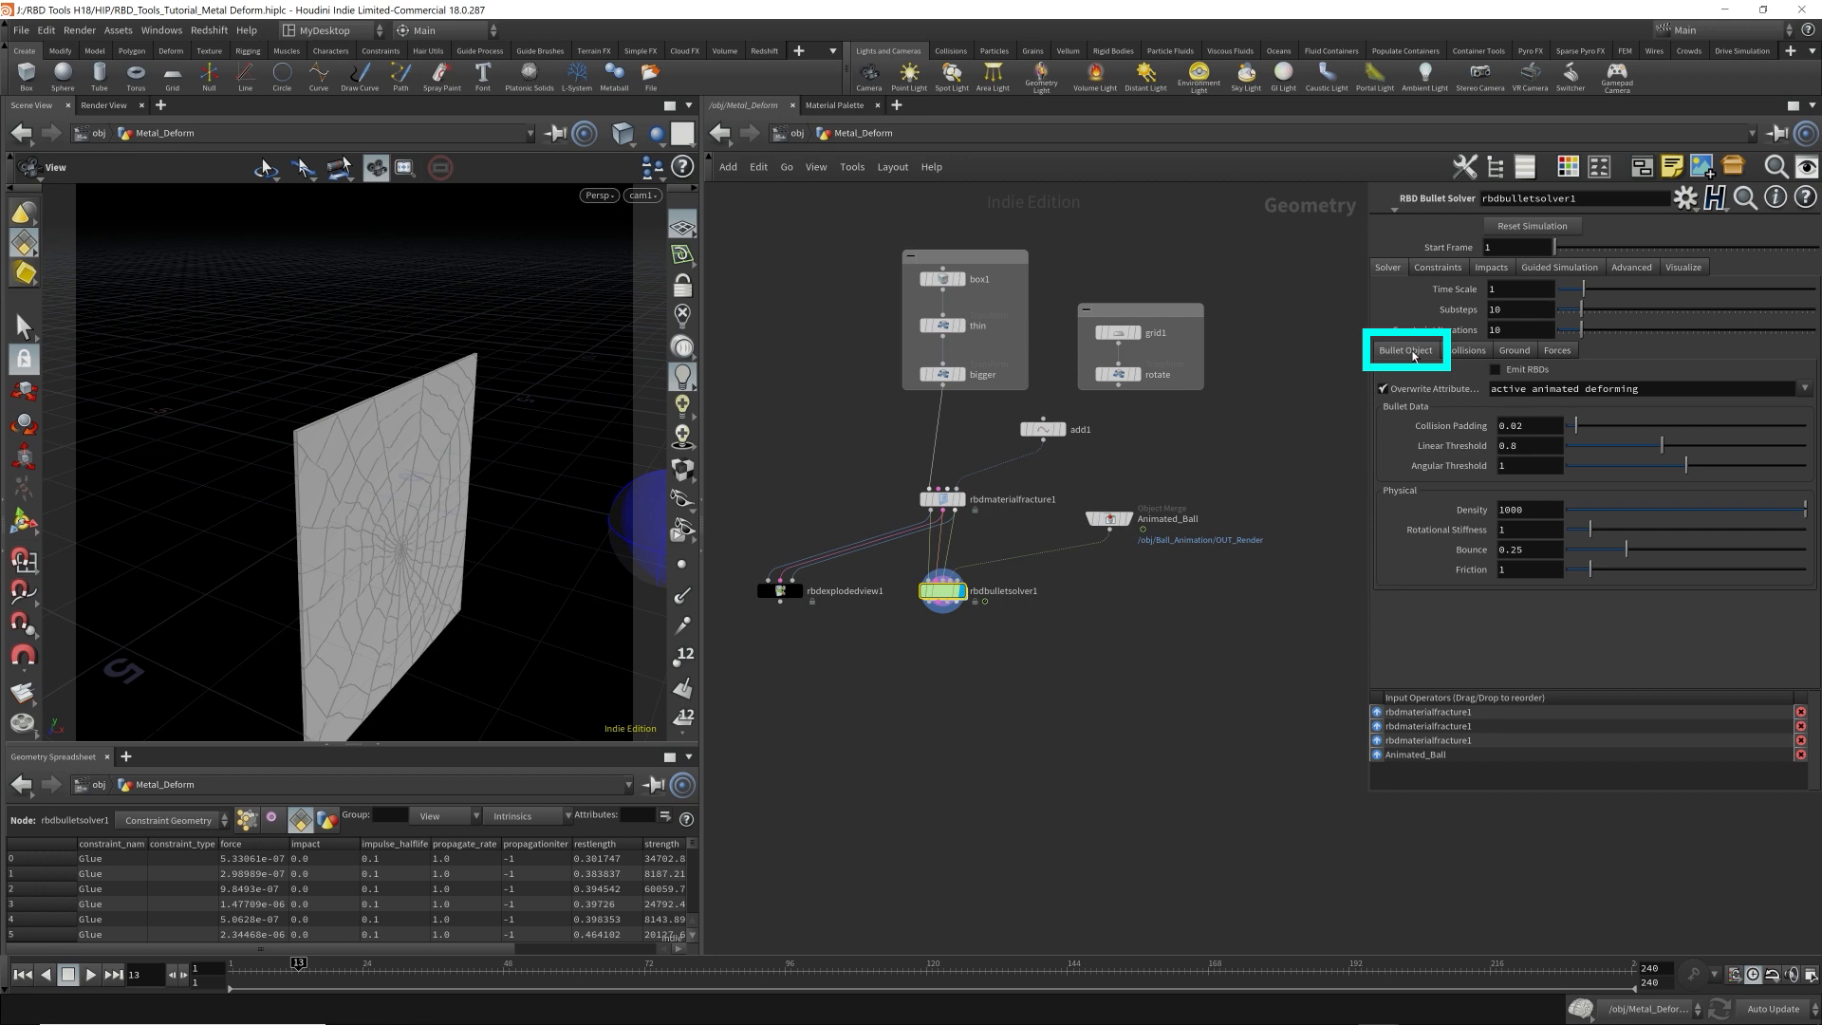
Set the Bullet Solver's collision Initial Object Type to Create Deforming Static Objects and return to frame 1.
click(1477, 353)
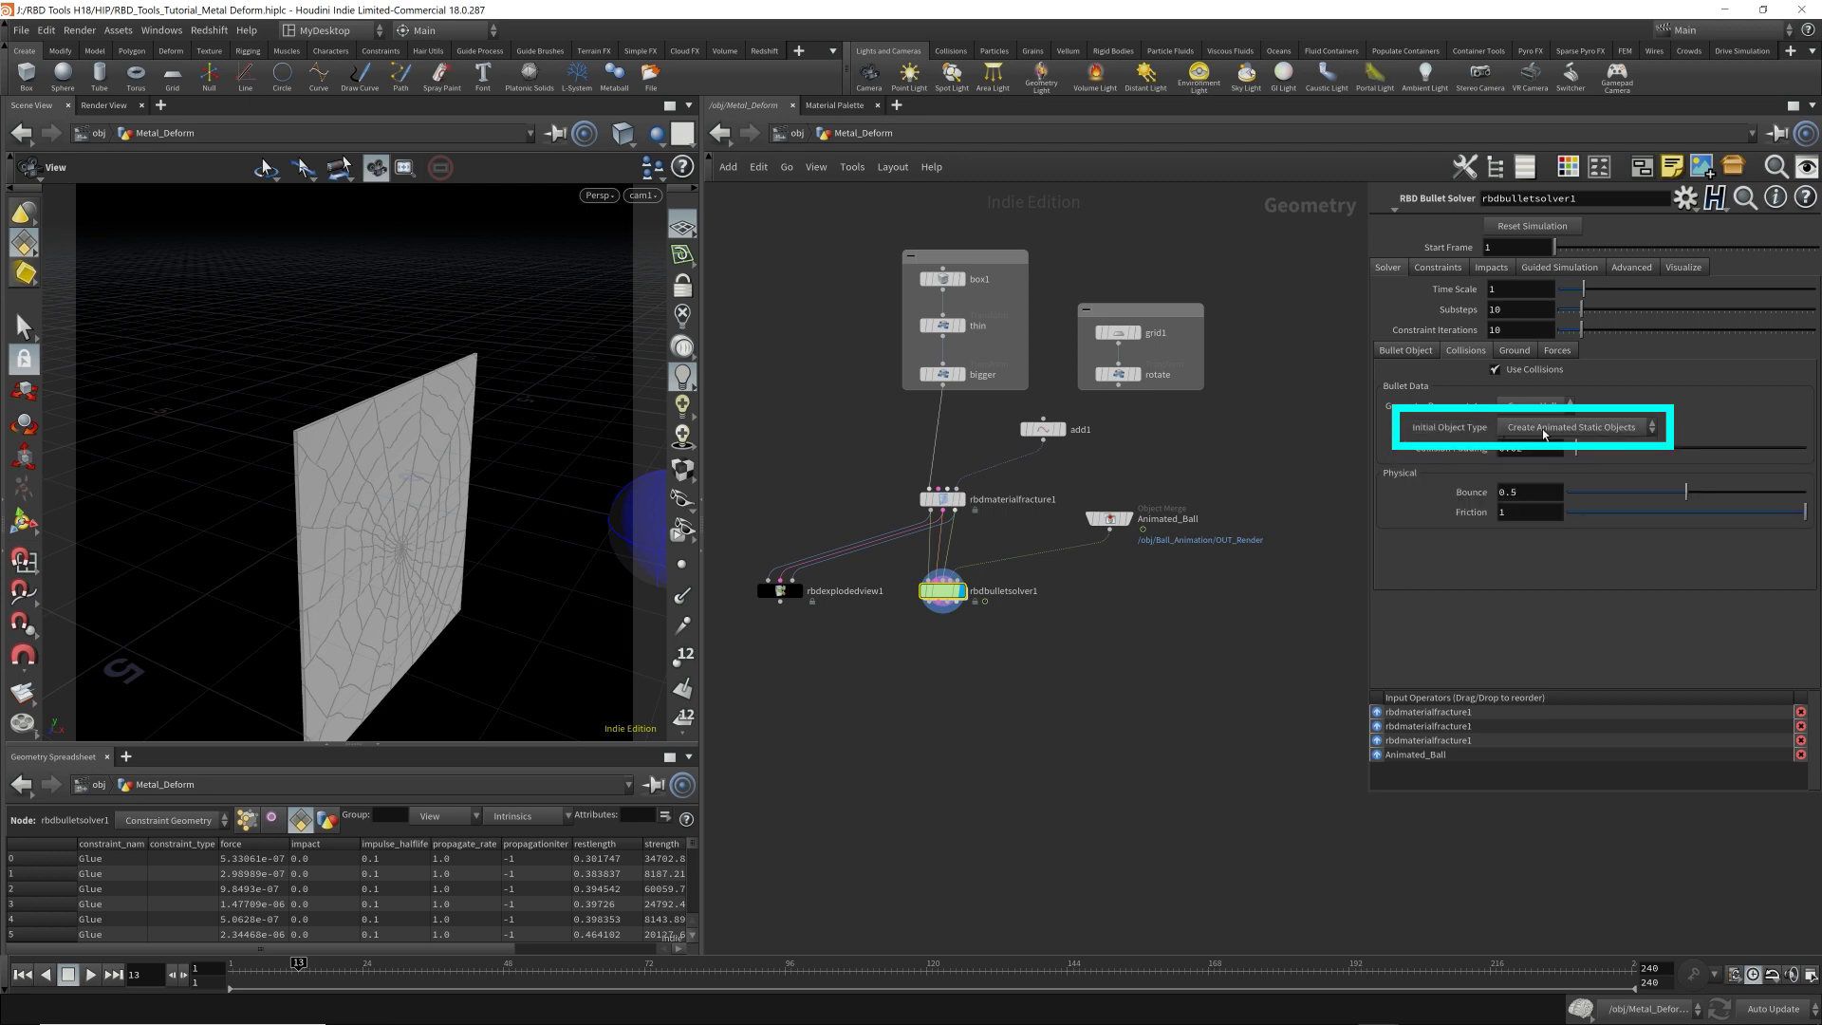
click(1627, 433)
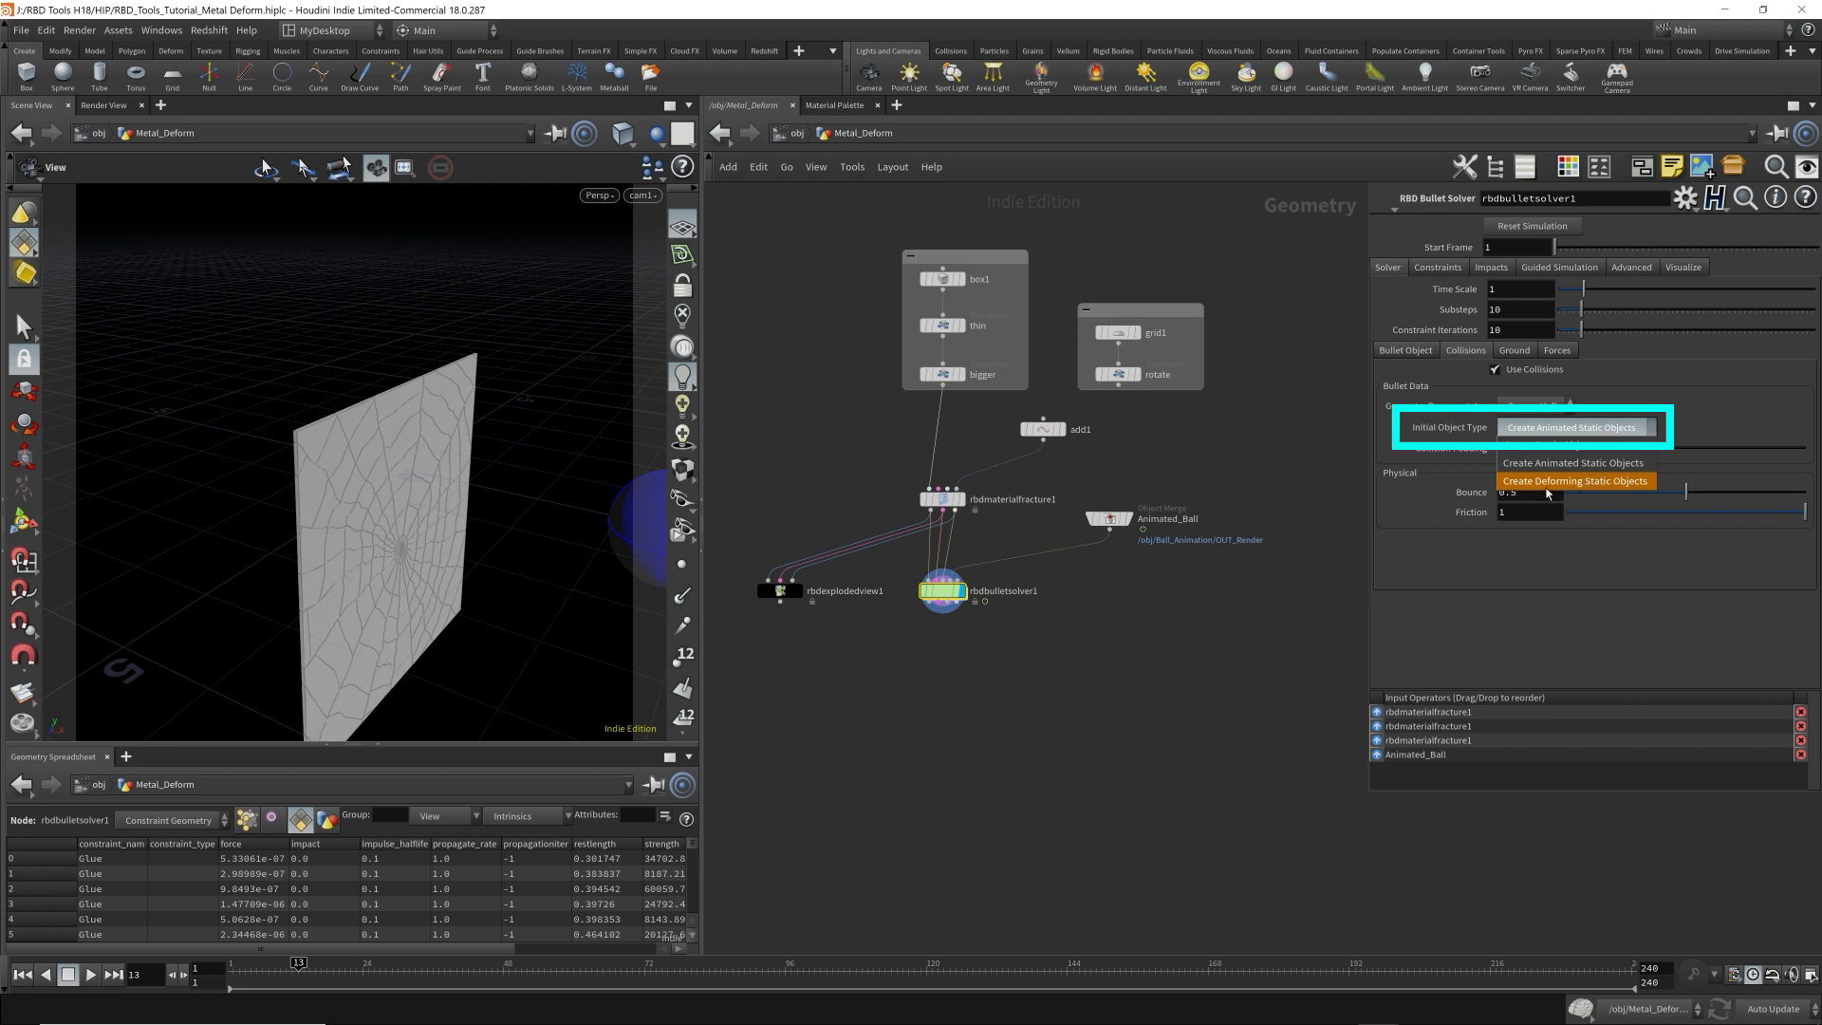
click(1631, 483)
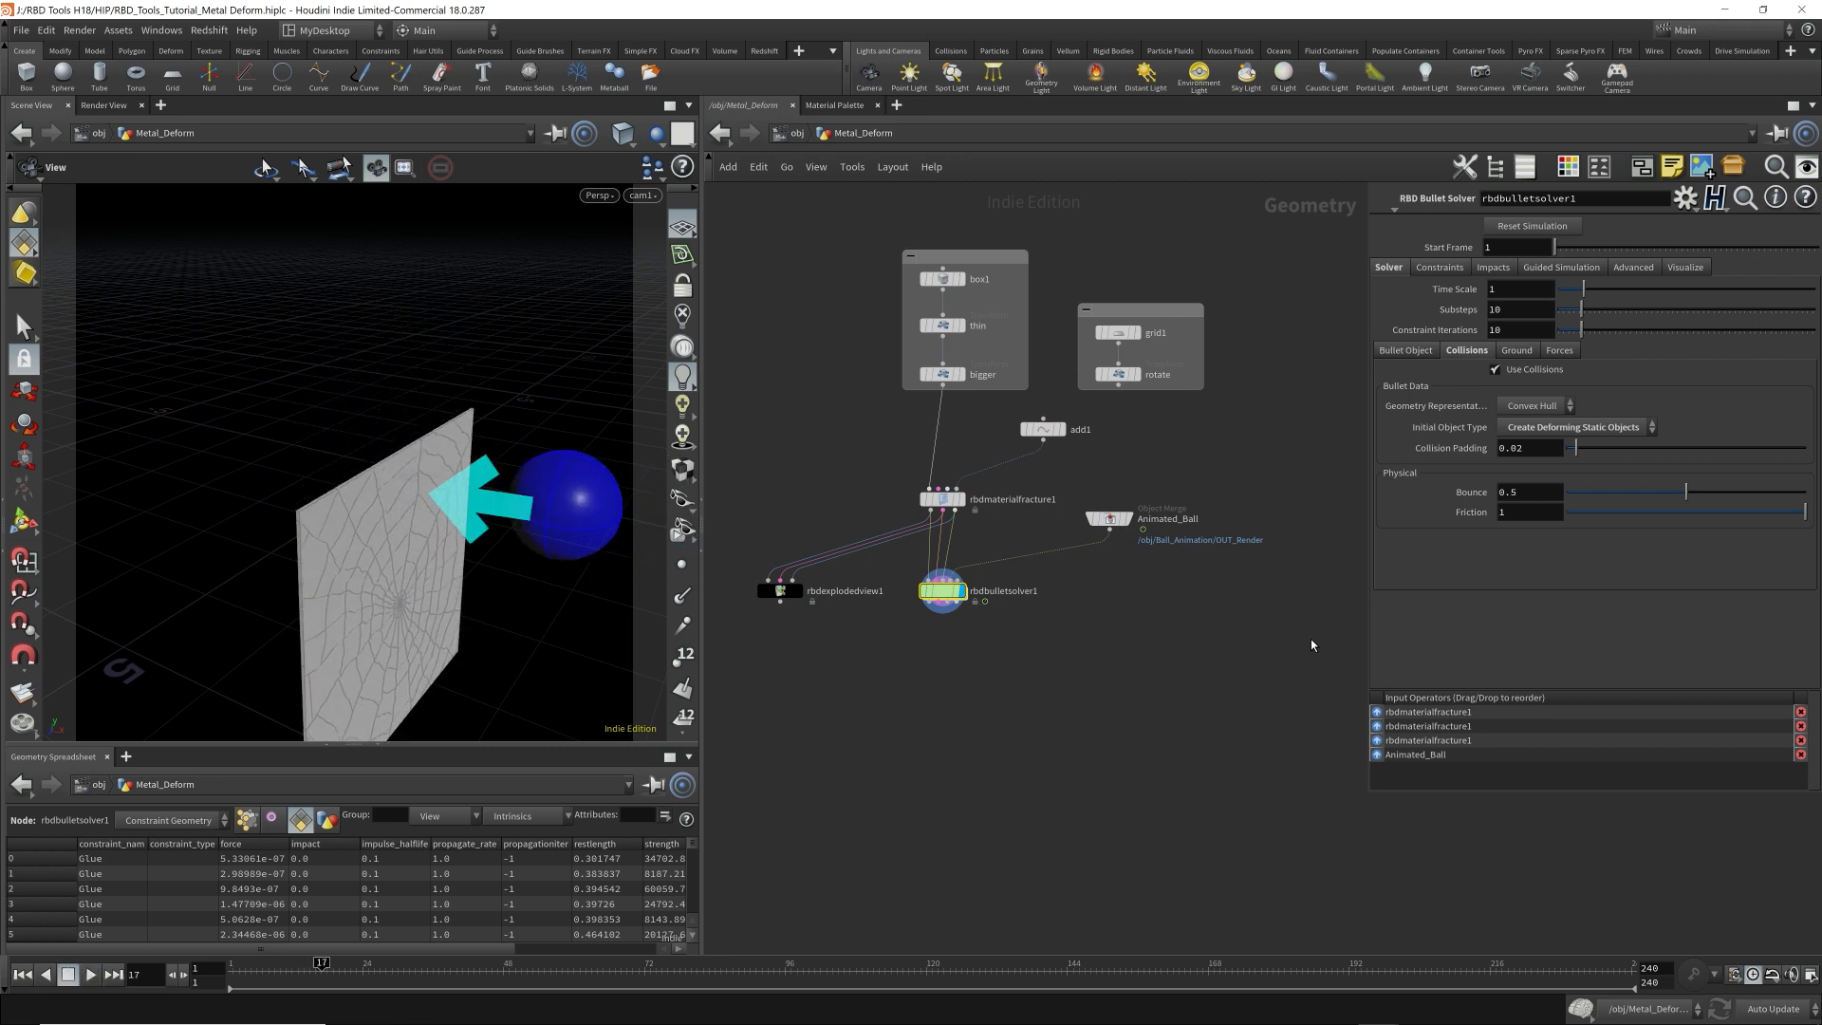
key(ctrl+Up)
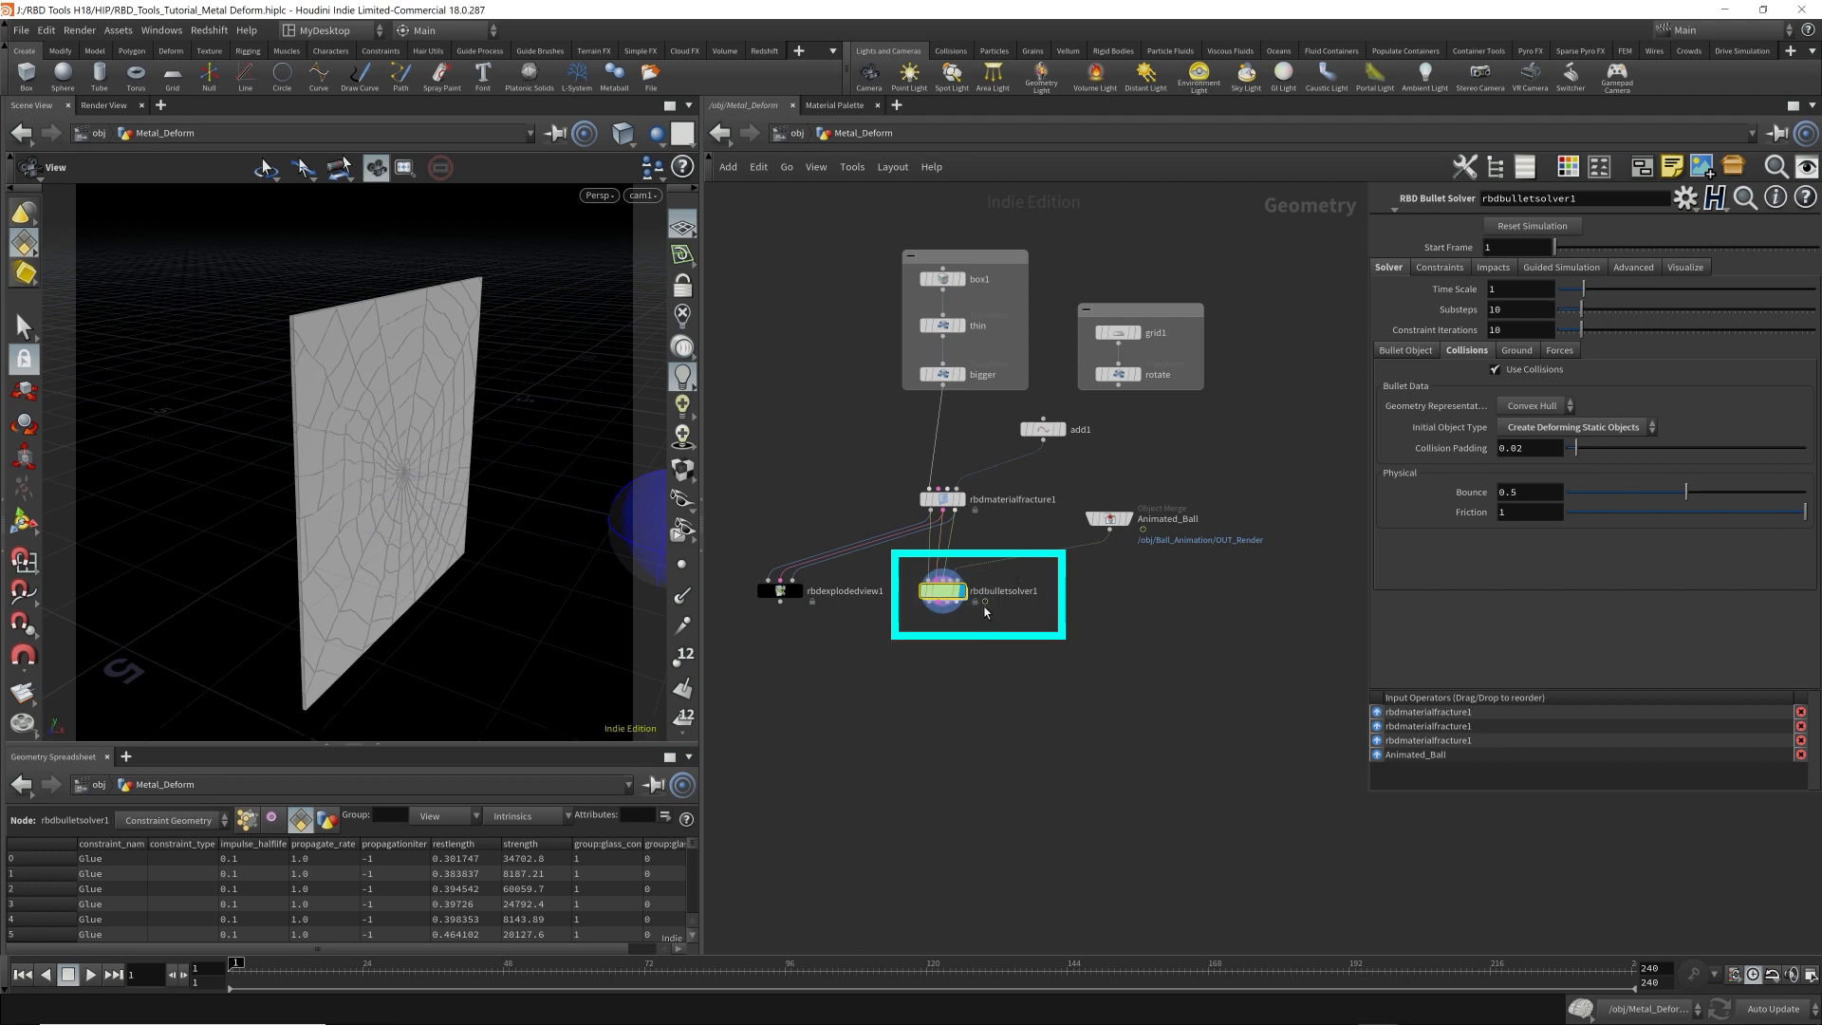
Try adding a Ground Plane in the Bullet Solver and view its force settings.
click(1518, 351)
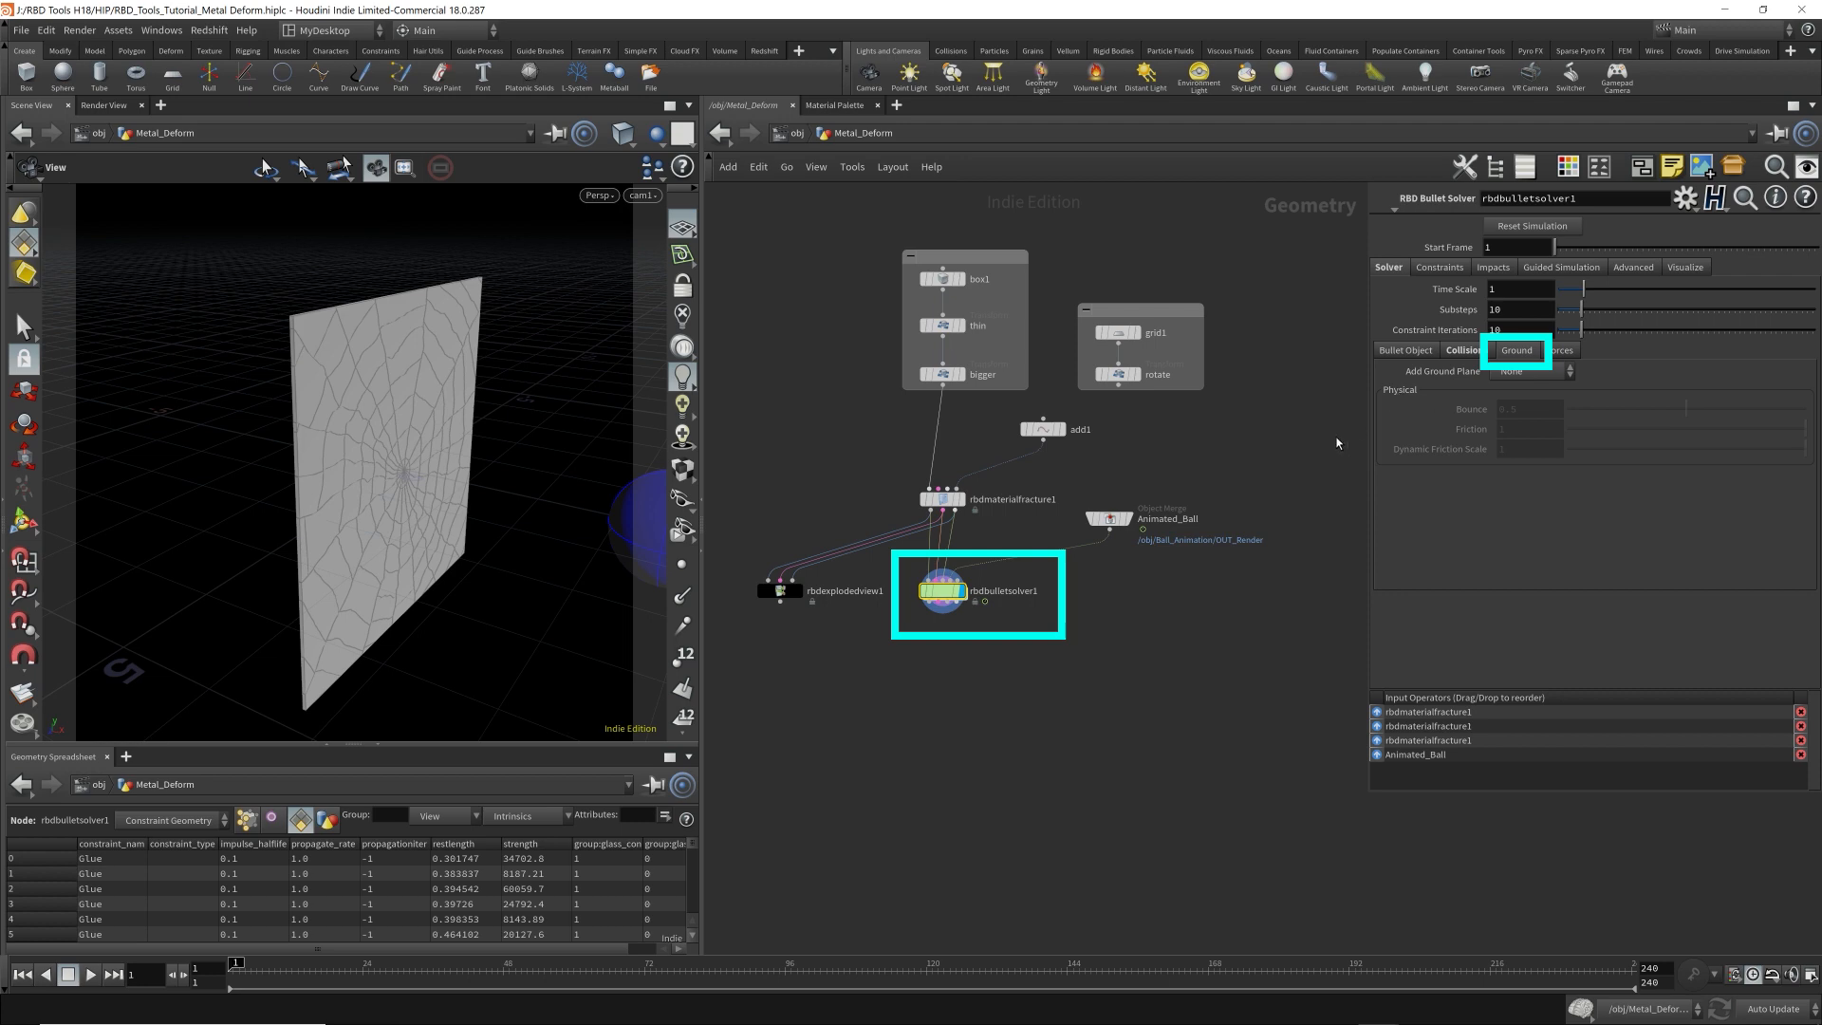
click(1523, 372)
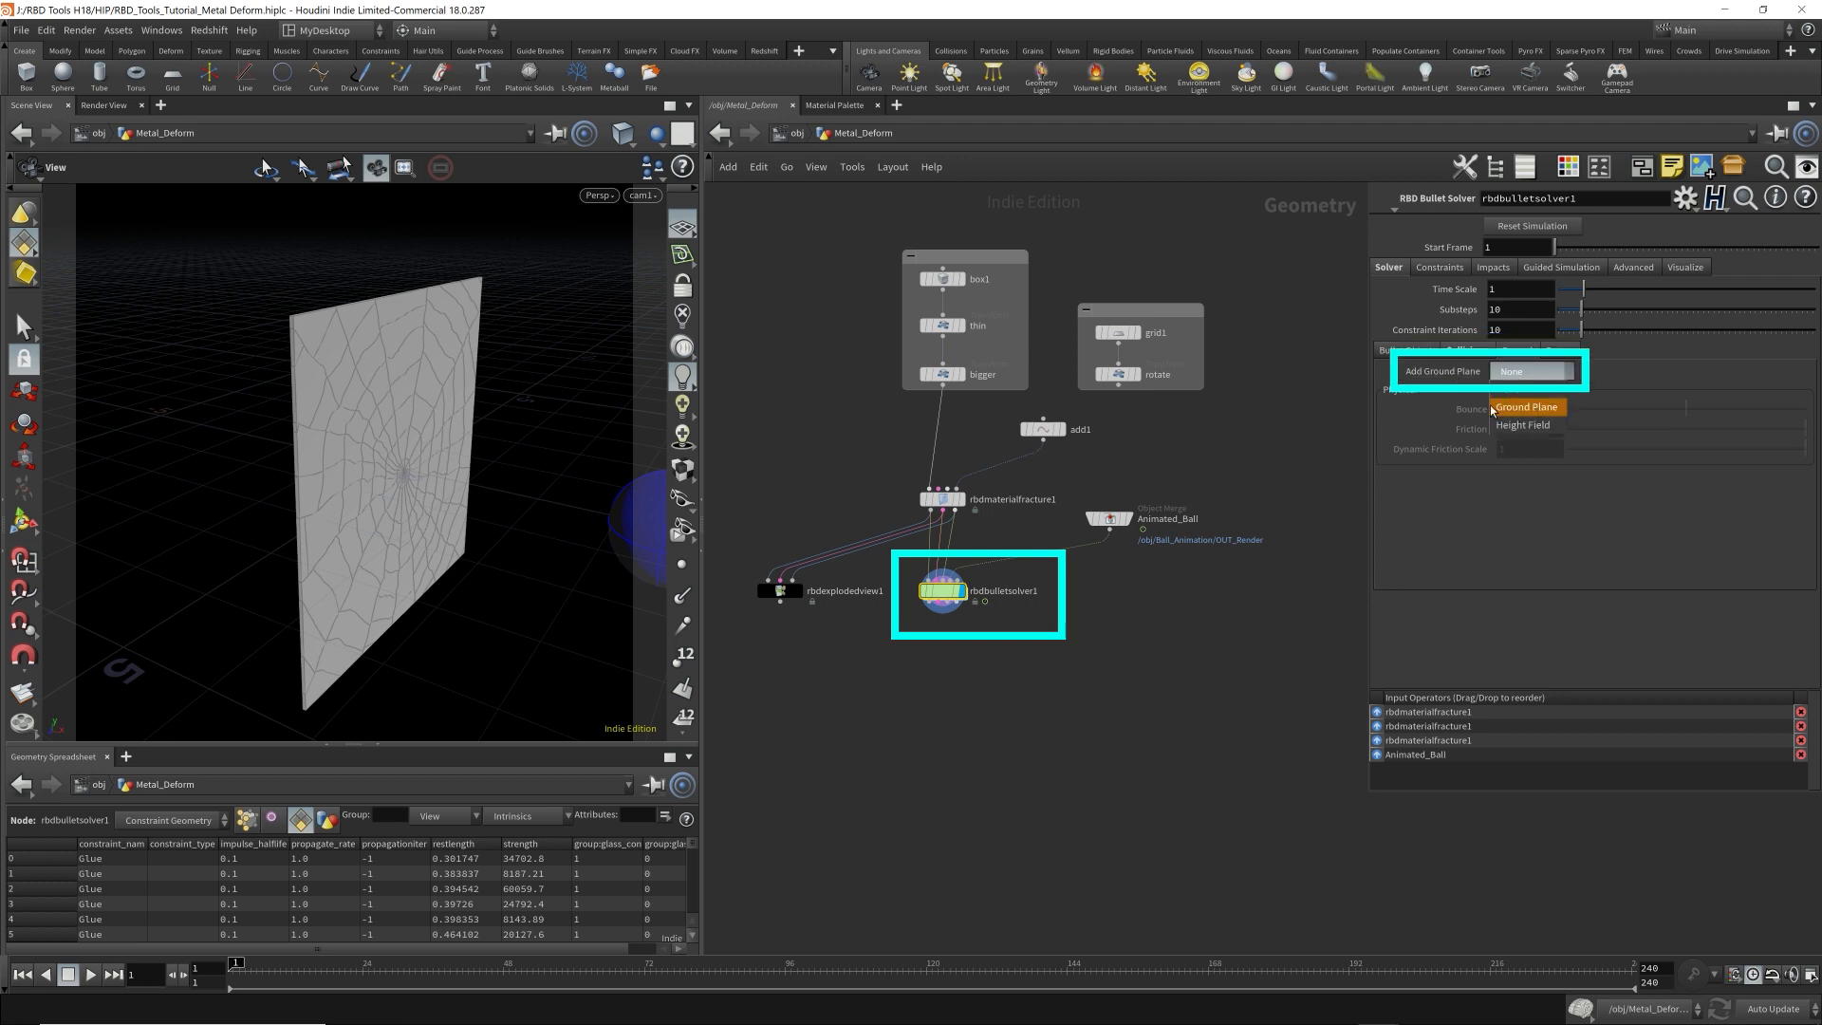
click(1519, 408)
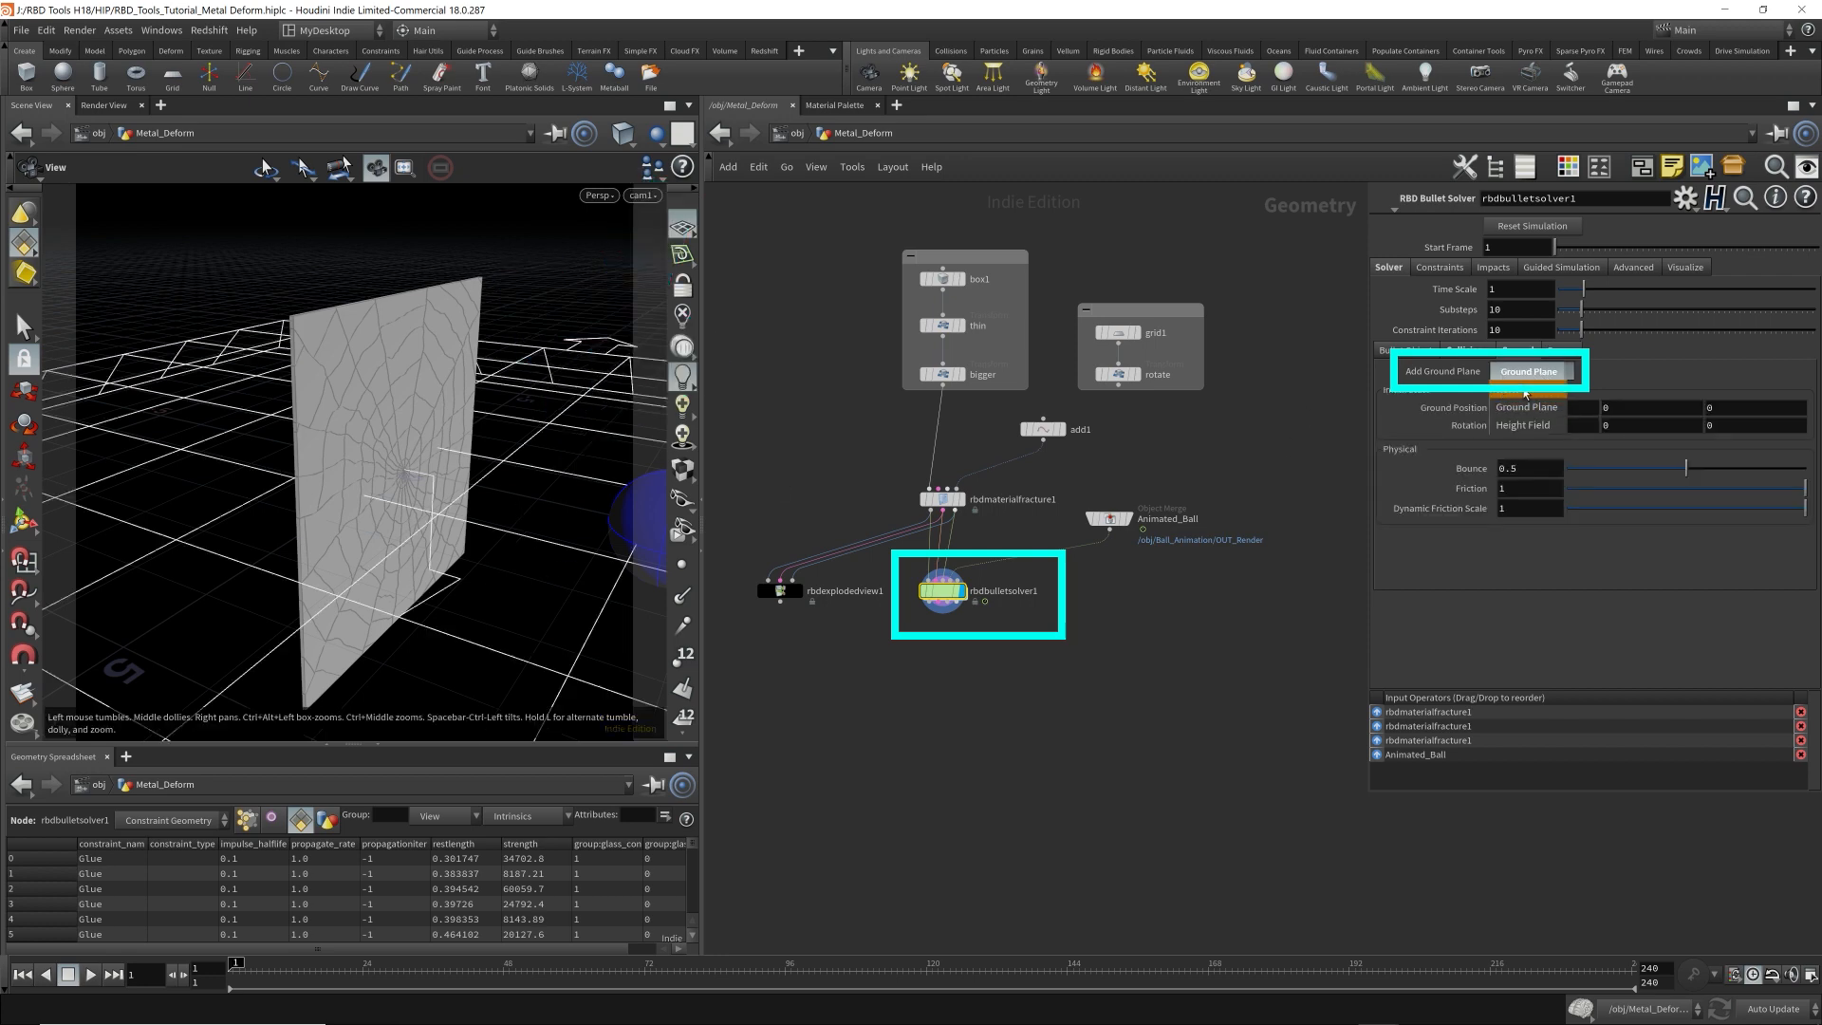
click(1564, 351)
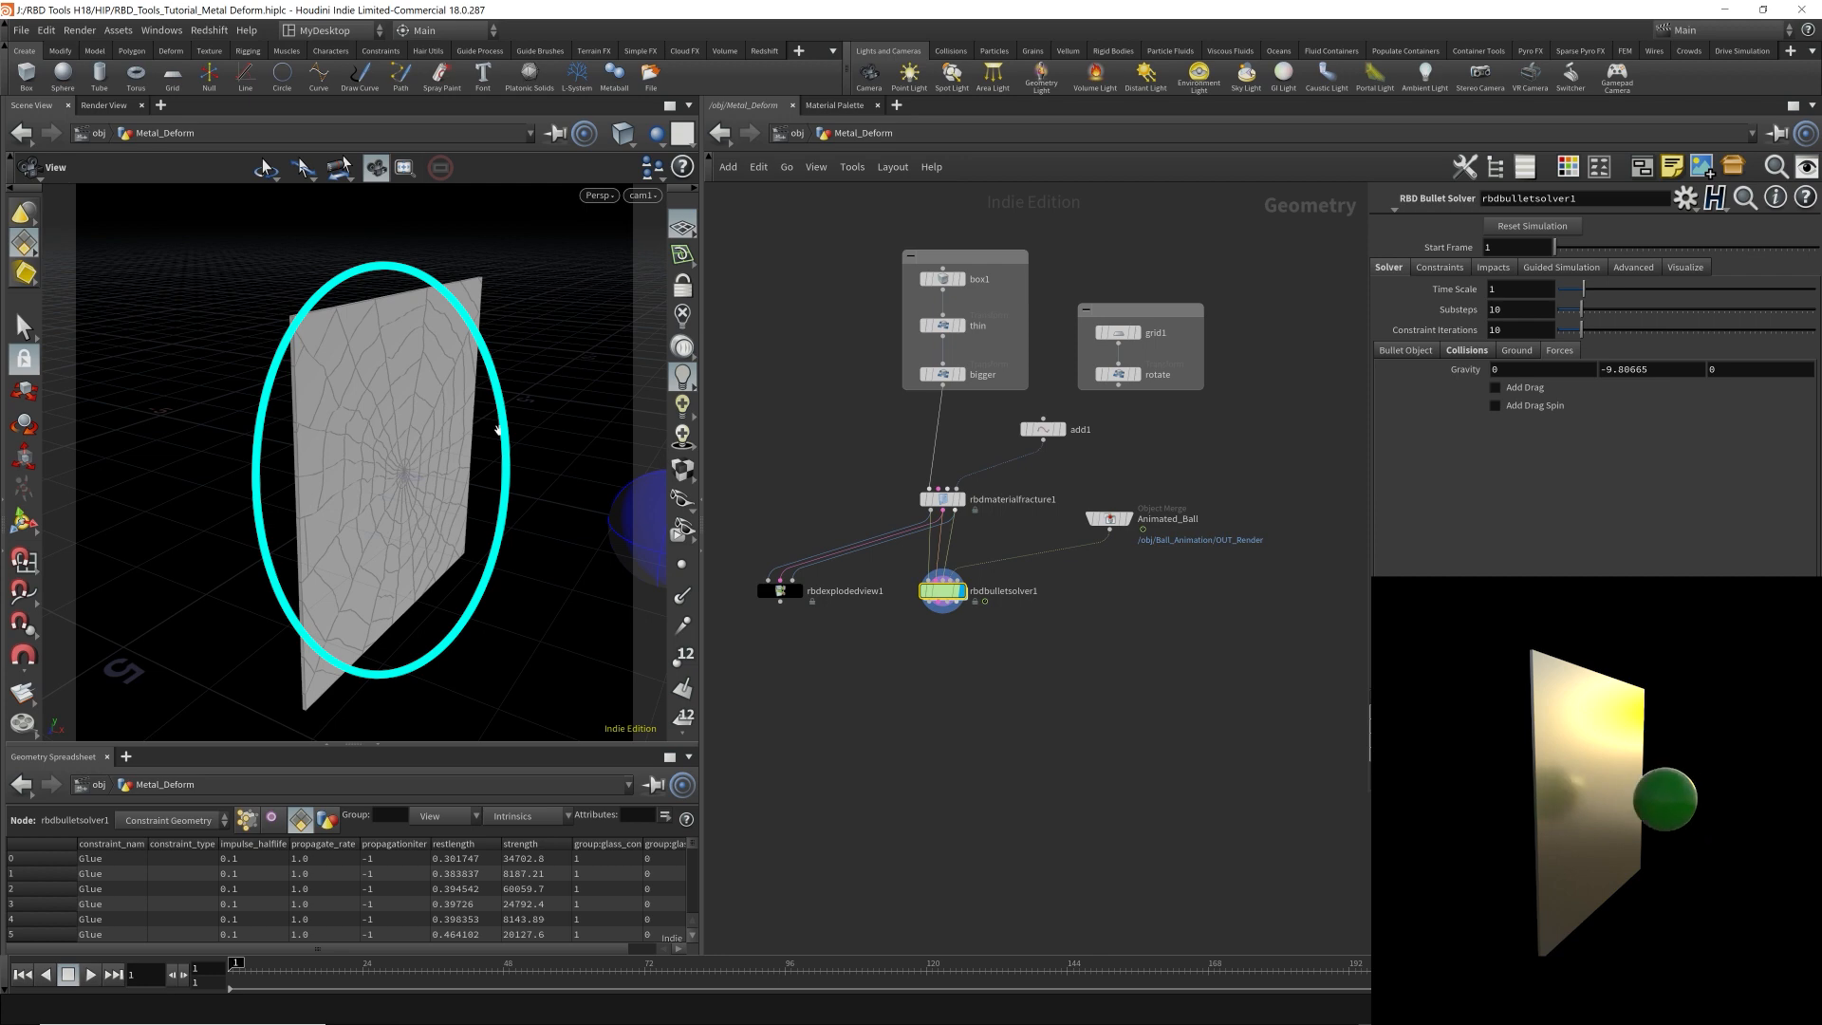
Move rbdexplodedview1, rbdbulletsolver1 and Animated_Ball together further down, leaving a gap below rbdmaterialfracture1.
drag(936, 604, 1070, 570)
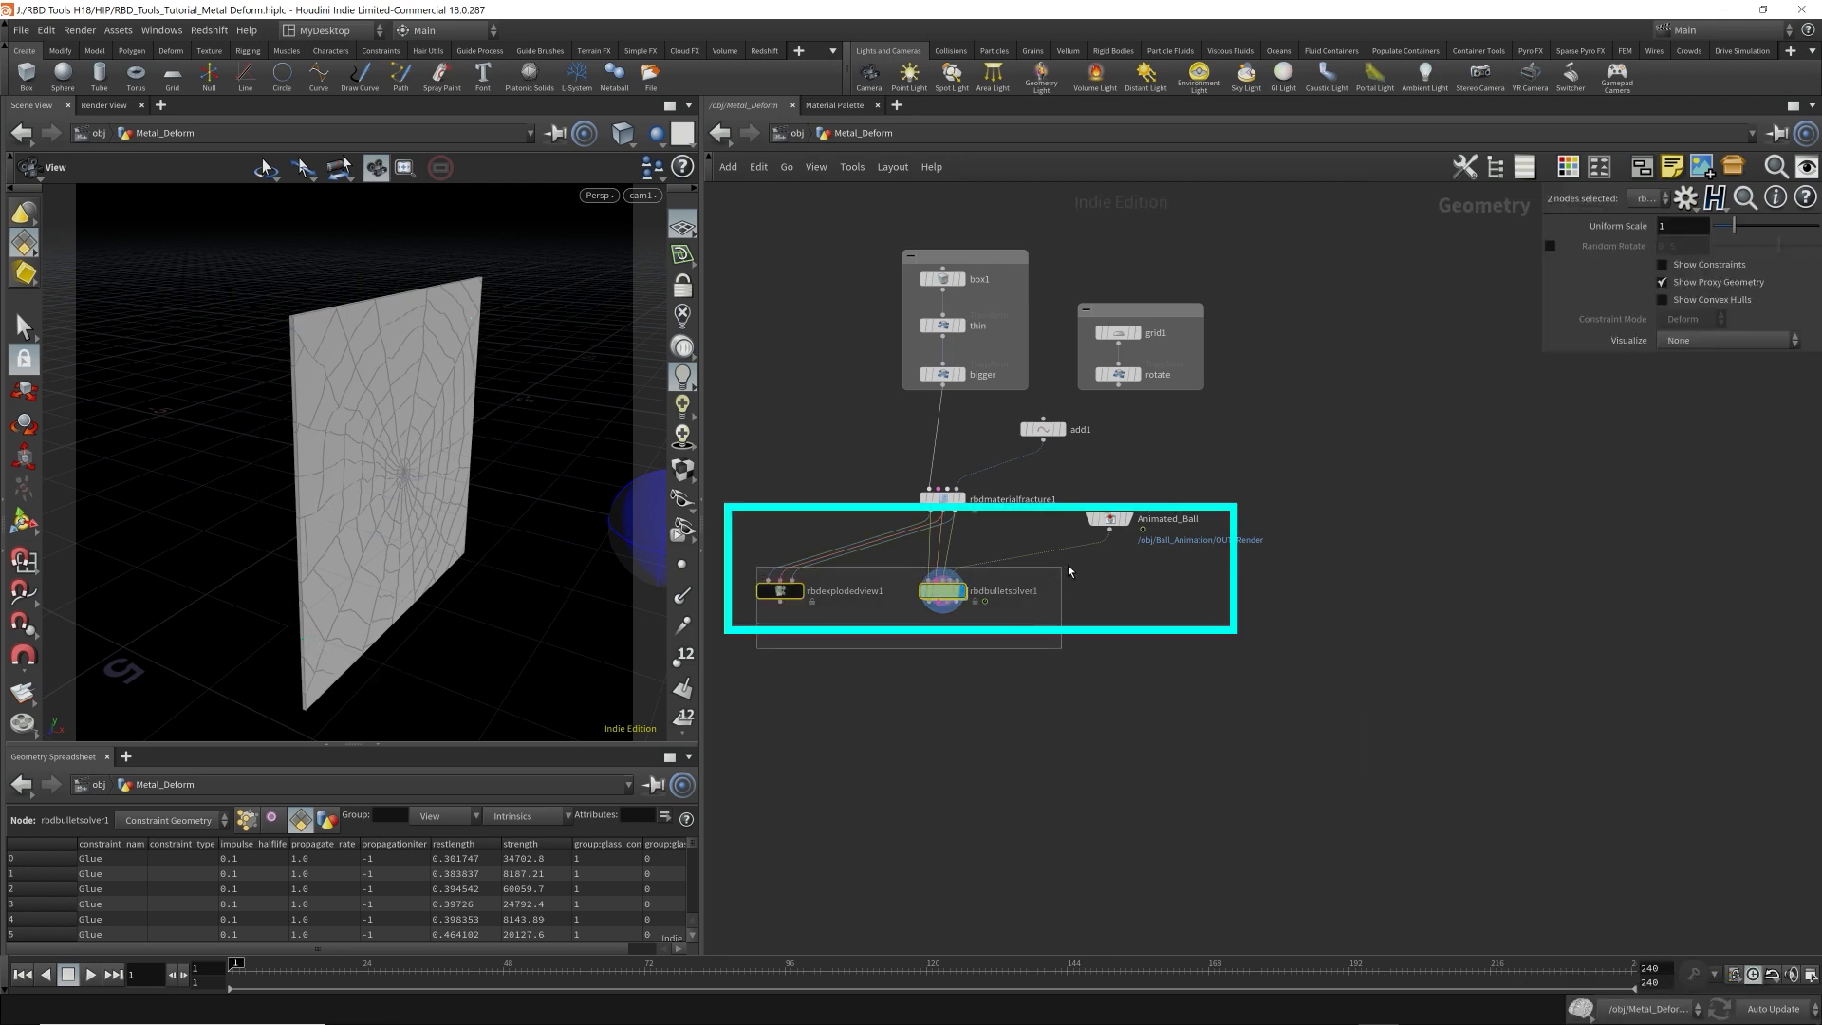
shift+click(1108, 520)
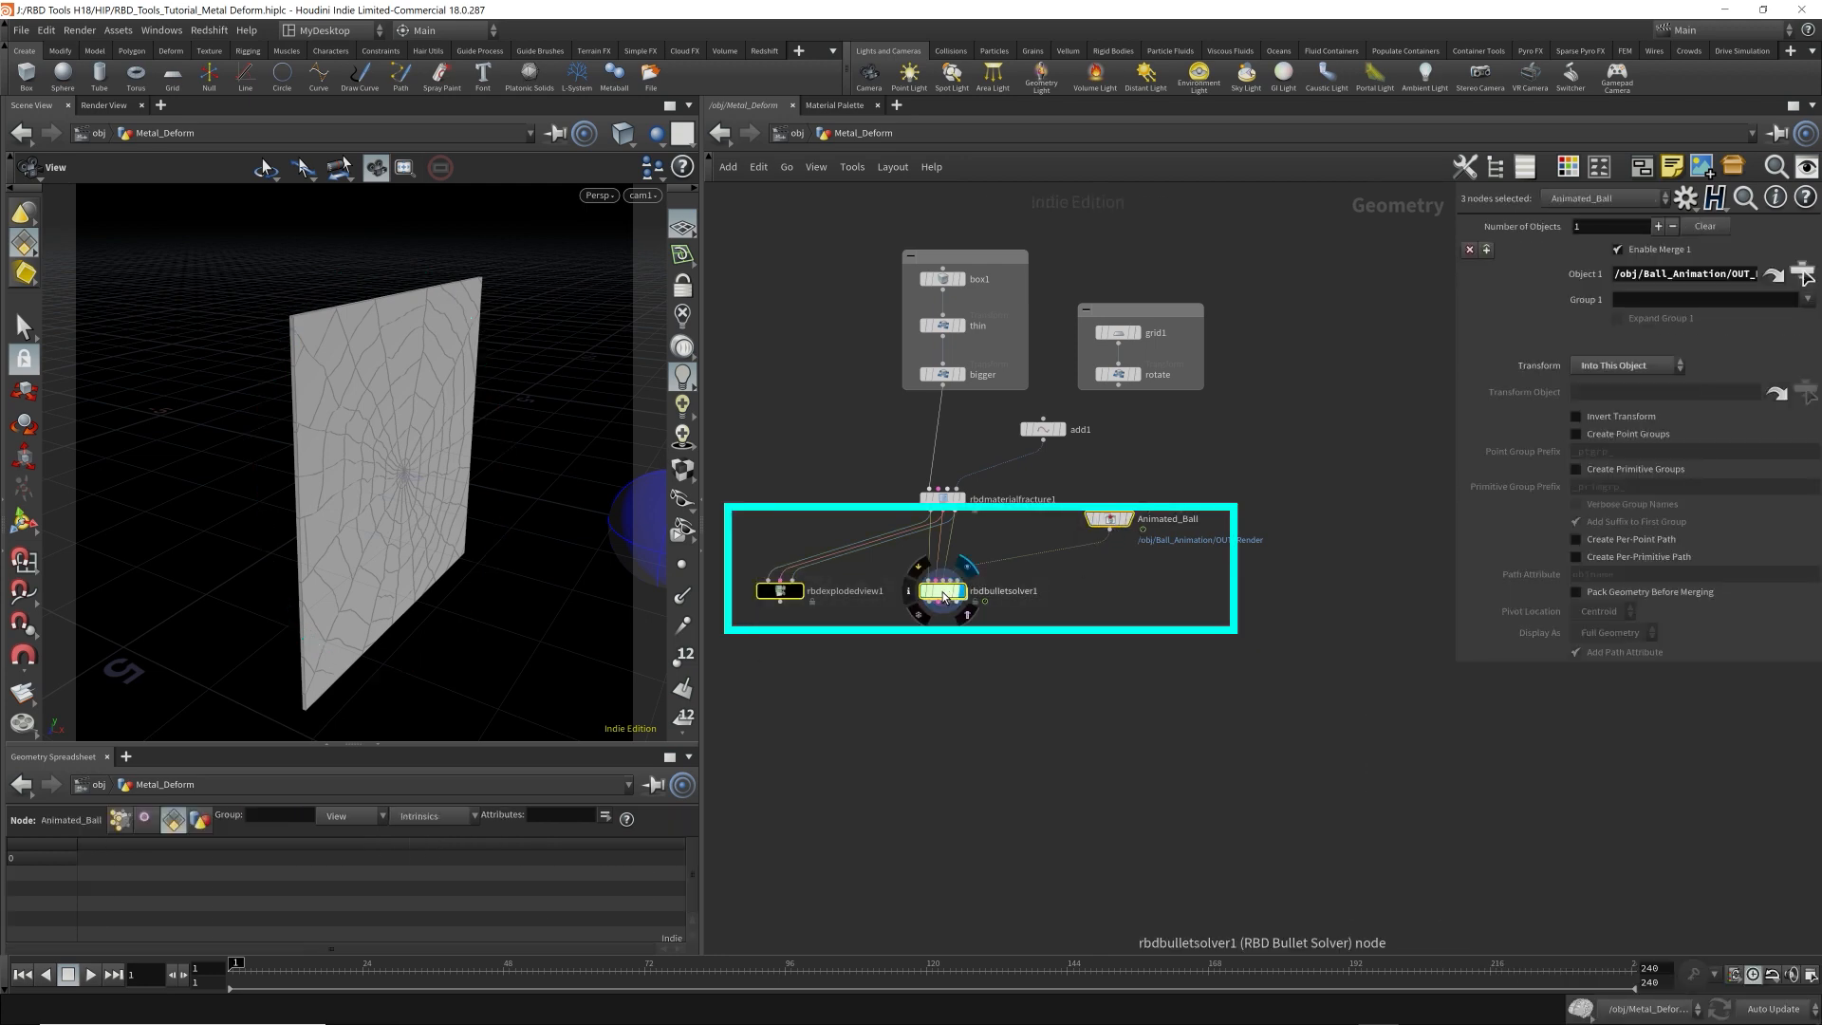
drag(947, 574, 947, 716)
click(1028, 598)
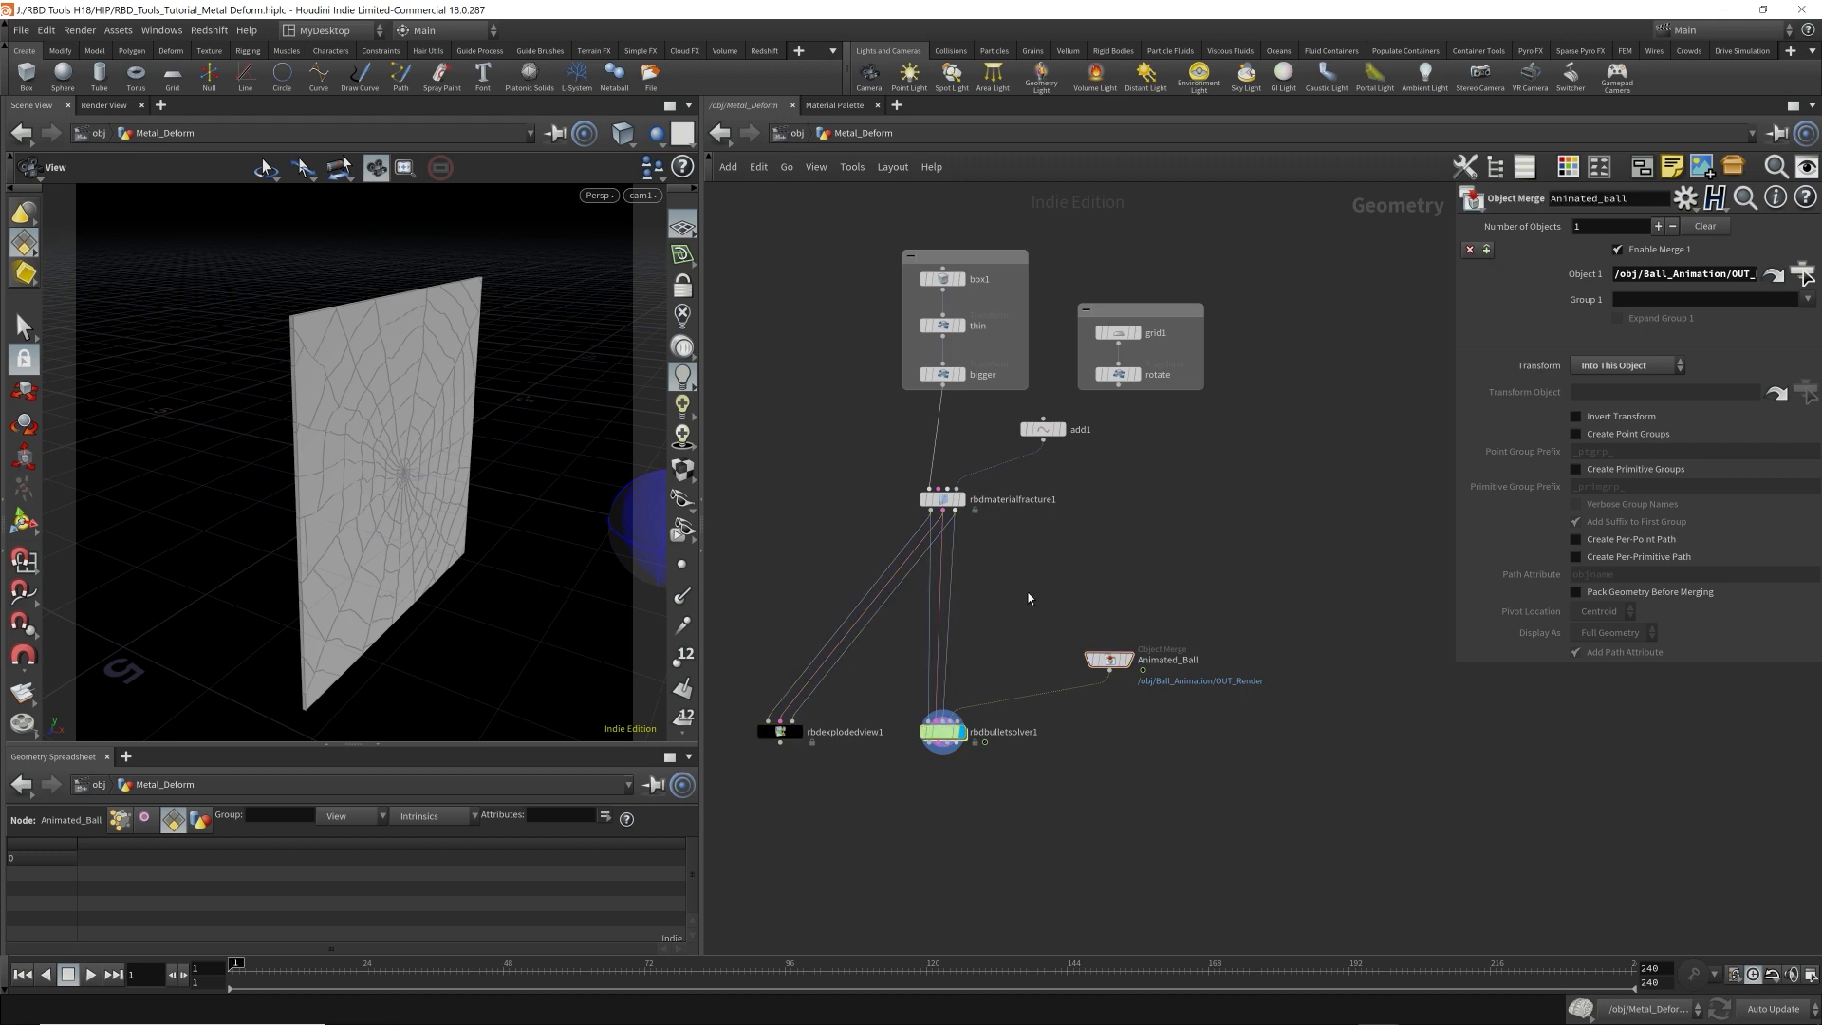
Insert an RBD Configure node on the wires between rbdmaterialfracture1 and rbdbulletsolver1.
key(Tab)
text(rbd)
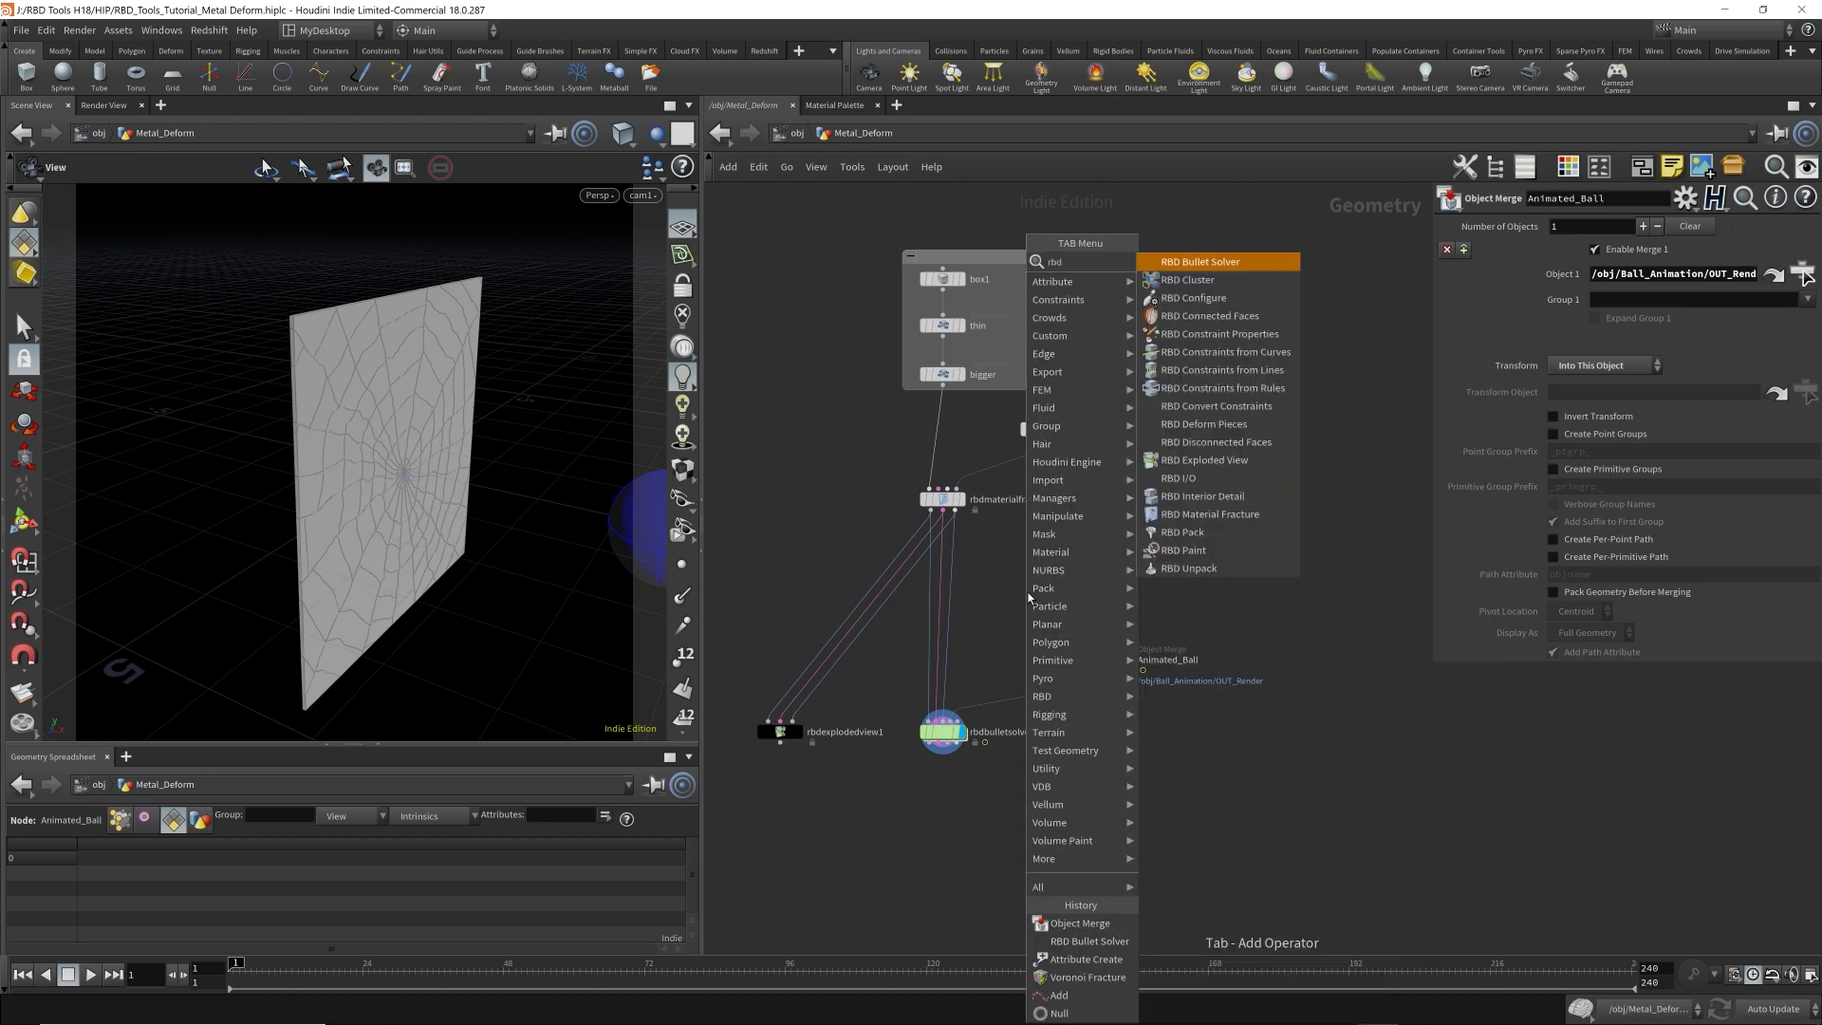
text( con)
key(BackSpace)
key(BackSpace)
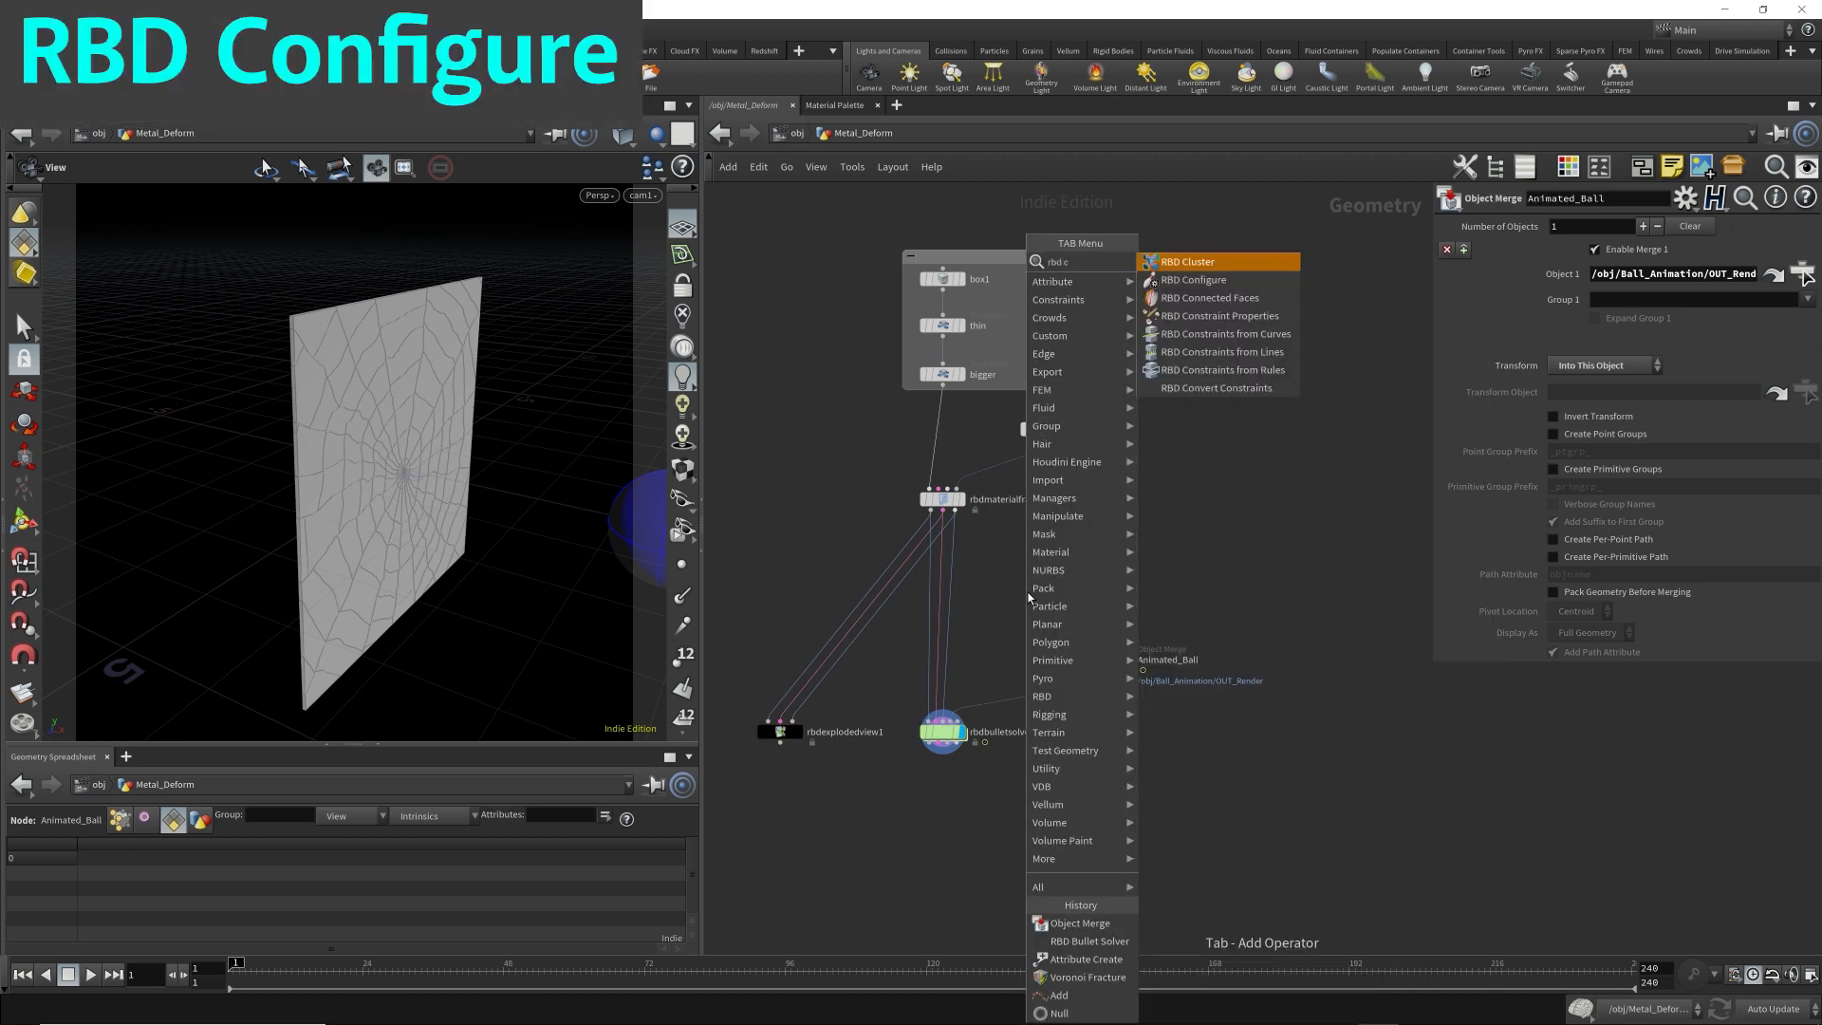
text(onfig)
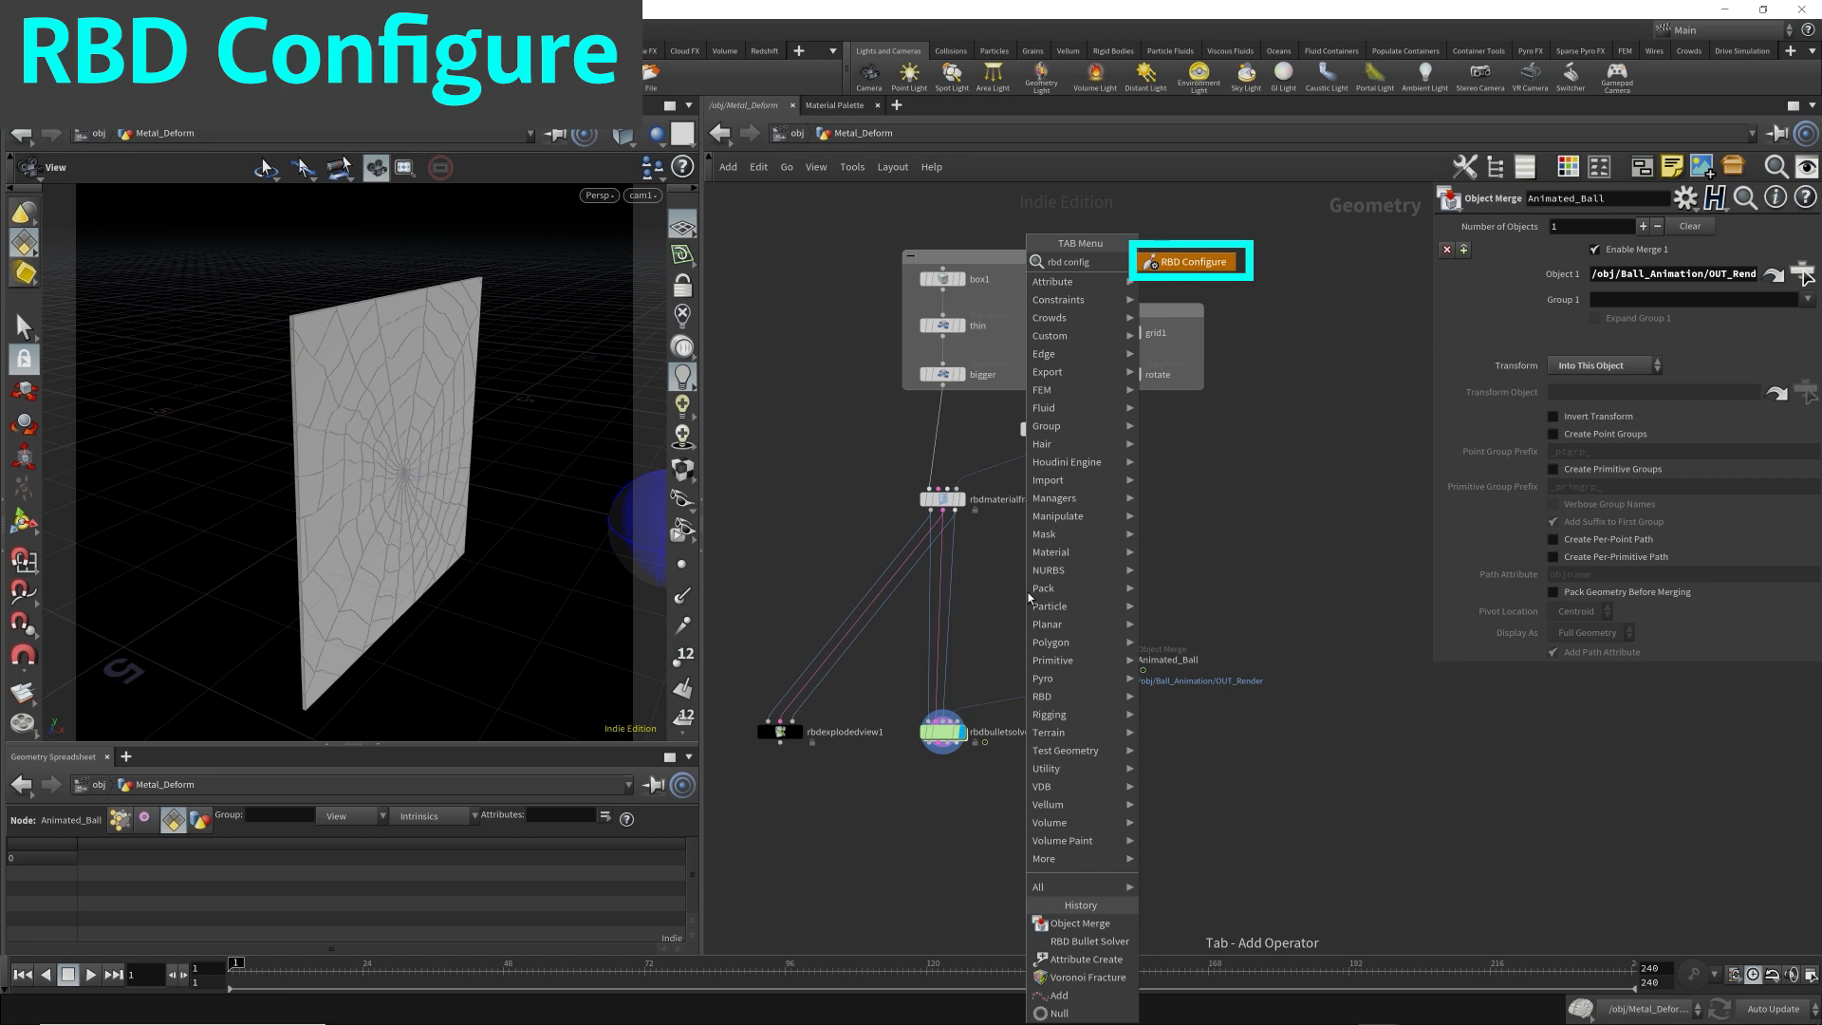
key(Return)
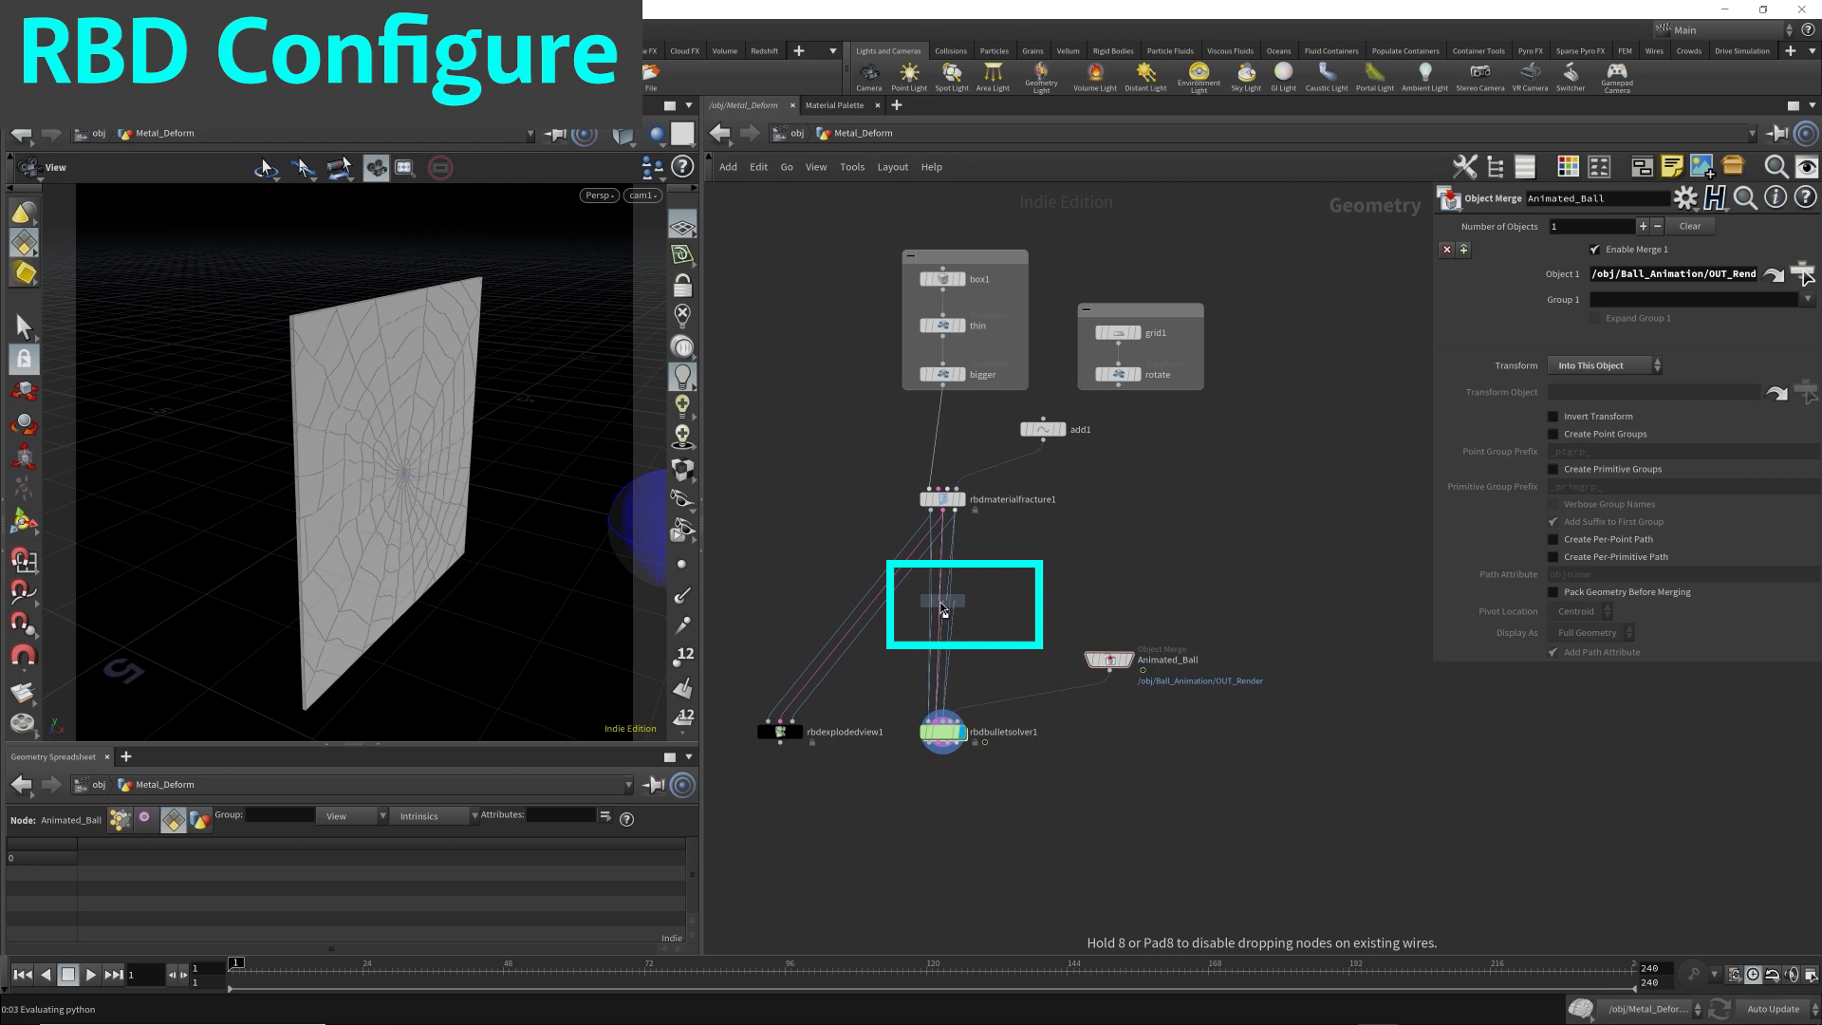
click(942, 608)
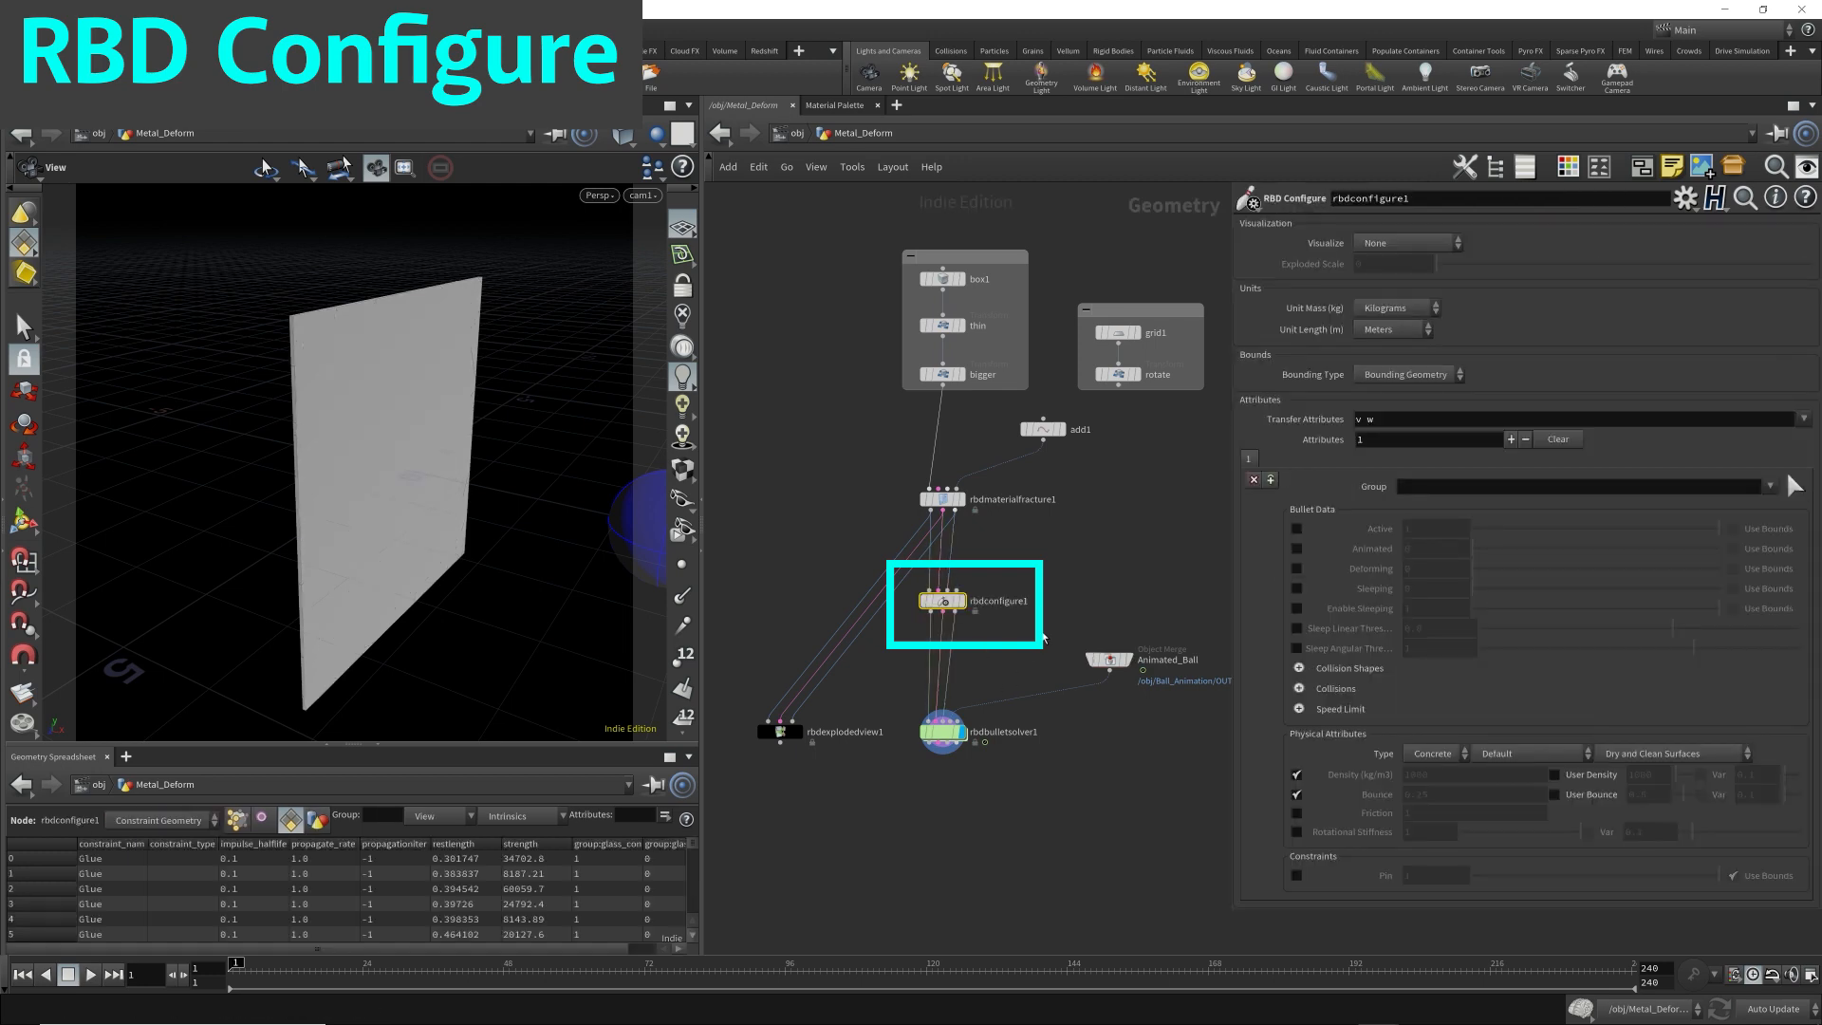
scroll(939, 601, up, 5)
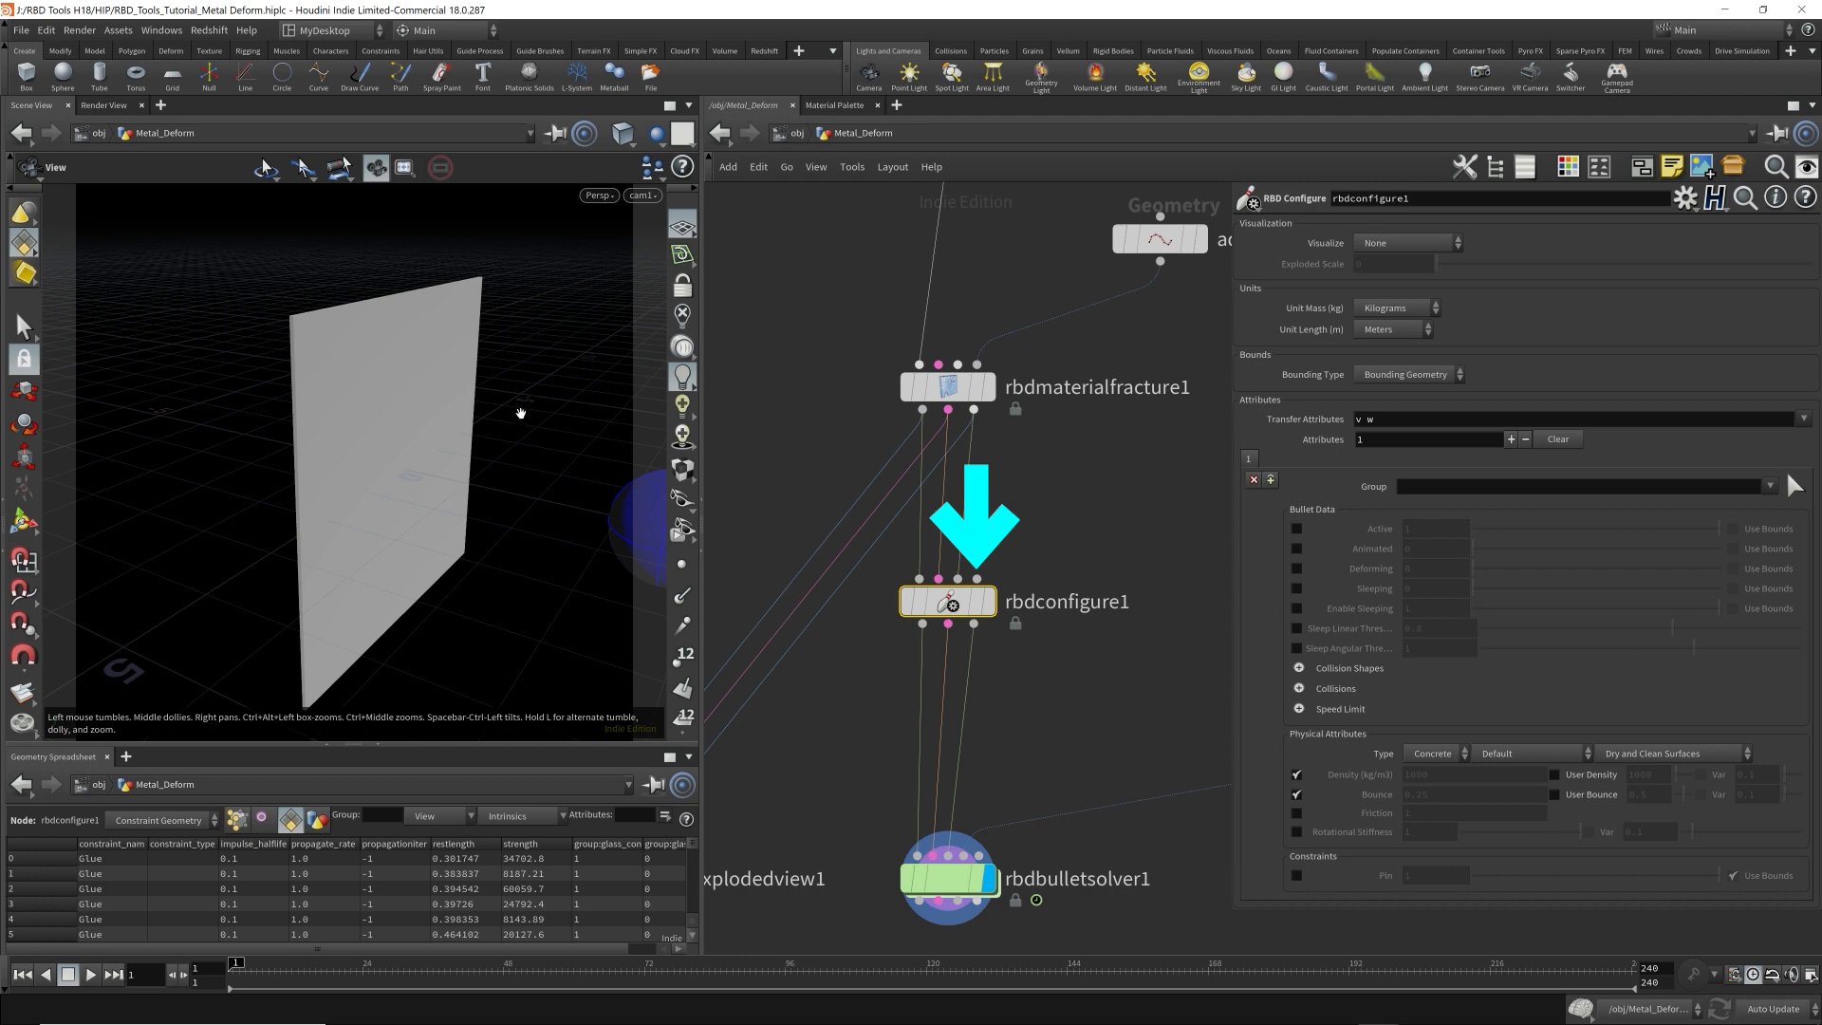
Compare the fractured plate at rbdmaterialfracture1 with the output of rbdconfigure1, examining both from several angles.
drag(528, 447, 390, 379)
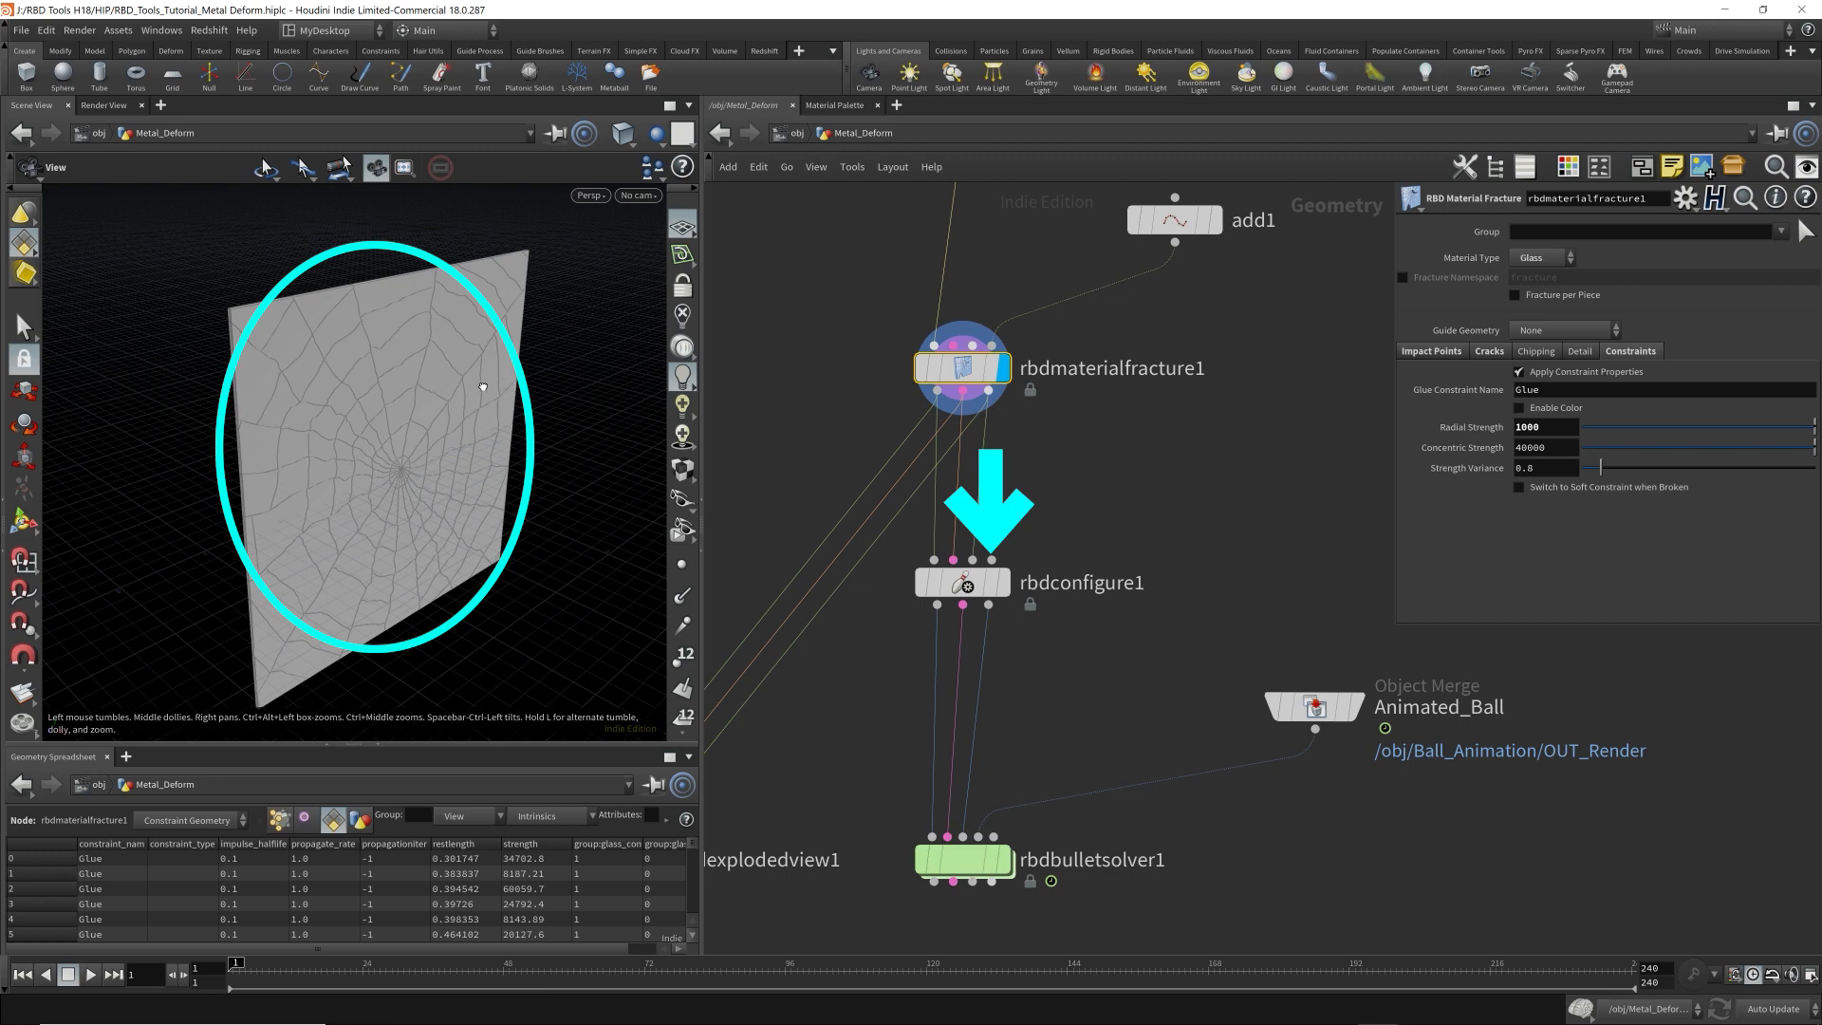
drag(498, 386, 459, 367)
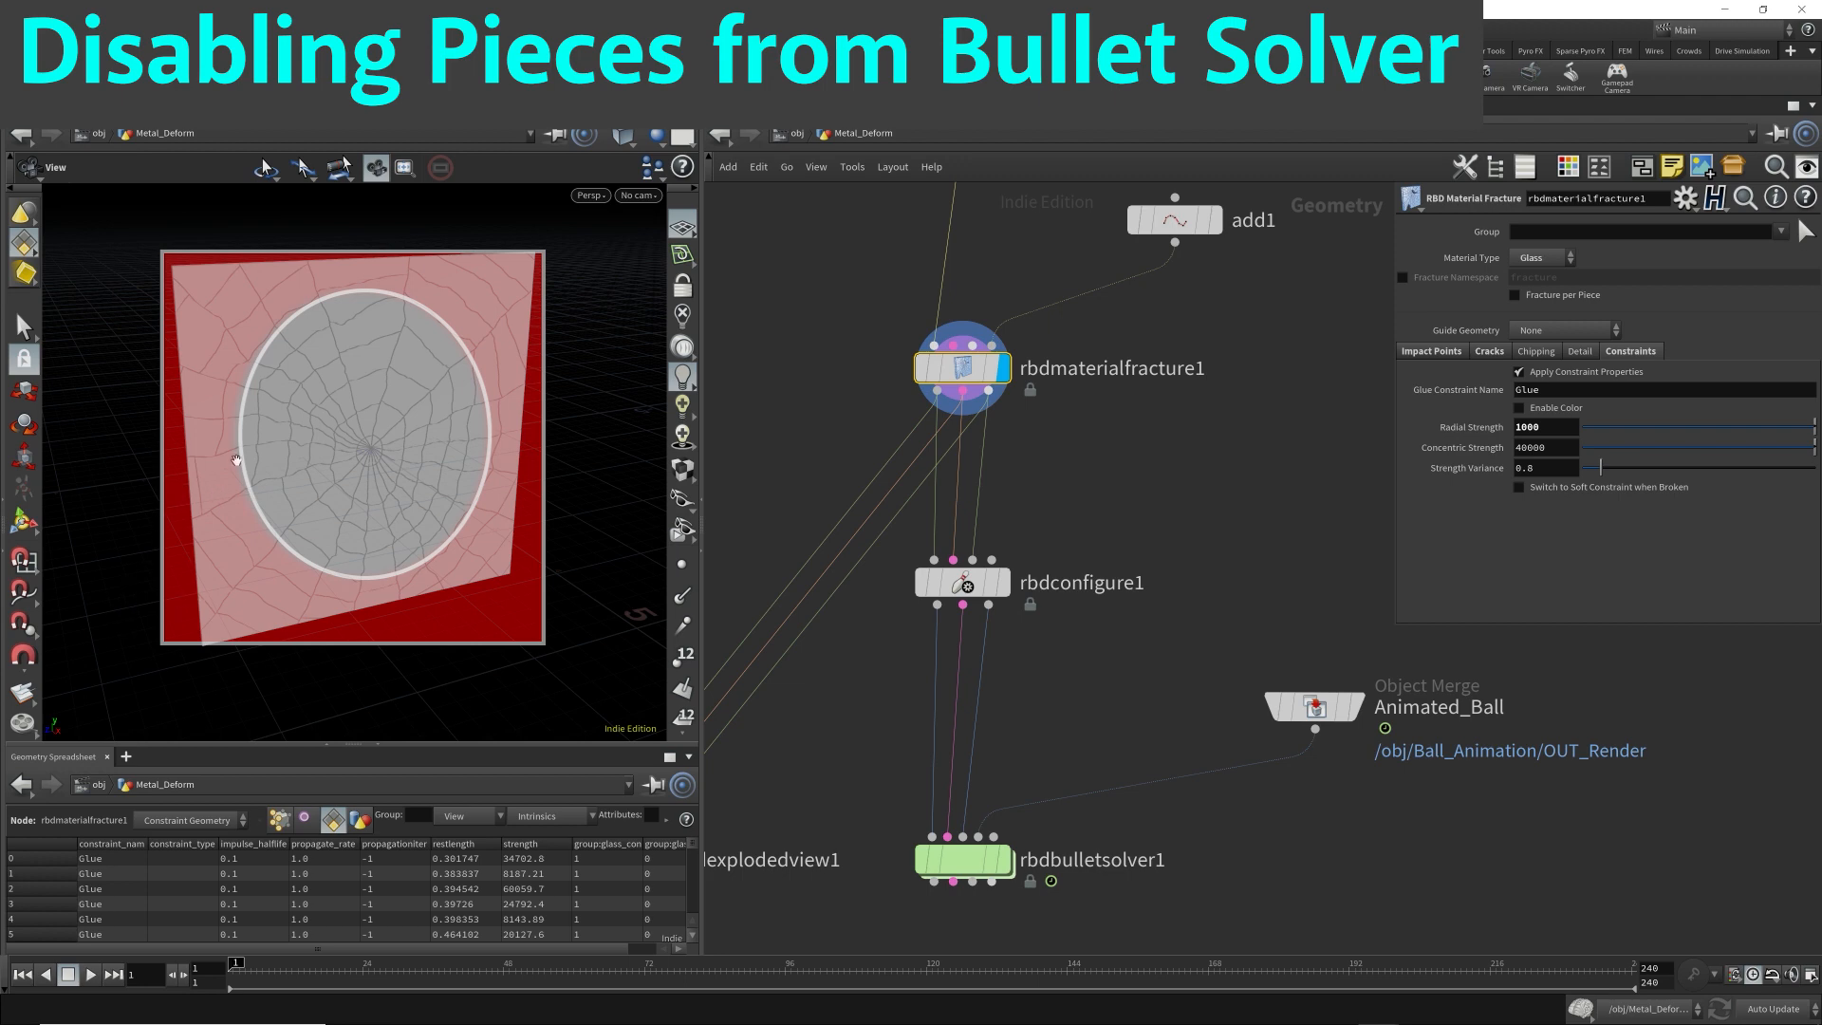
drag(236, 459, 313, 468)
right_drag(313, 467, 487, 493)
drag(488, 493, 519, 531)
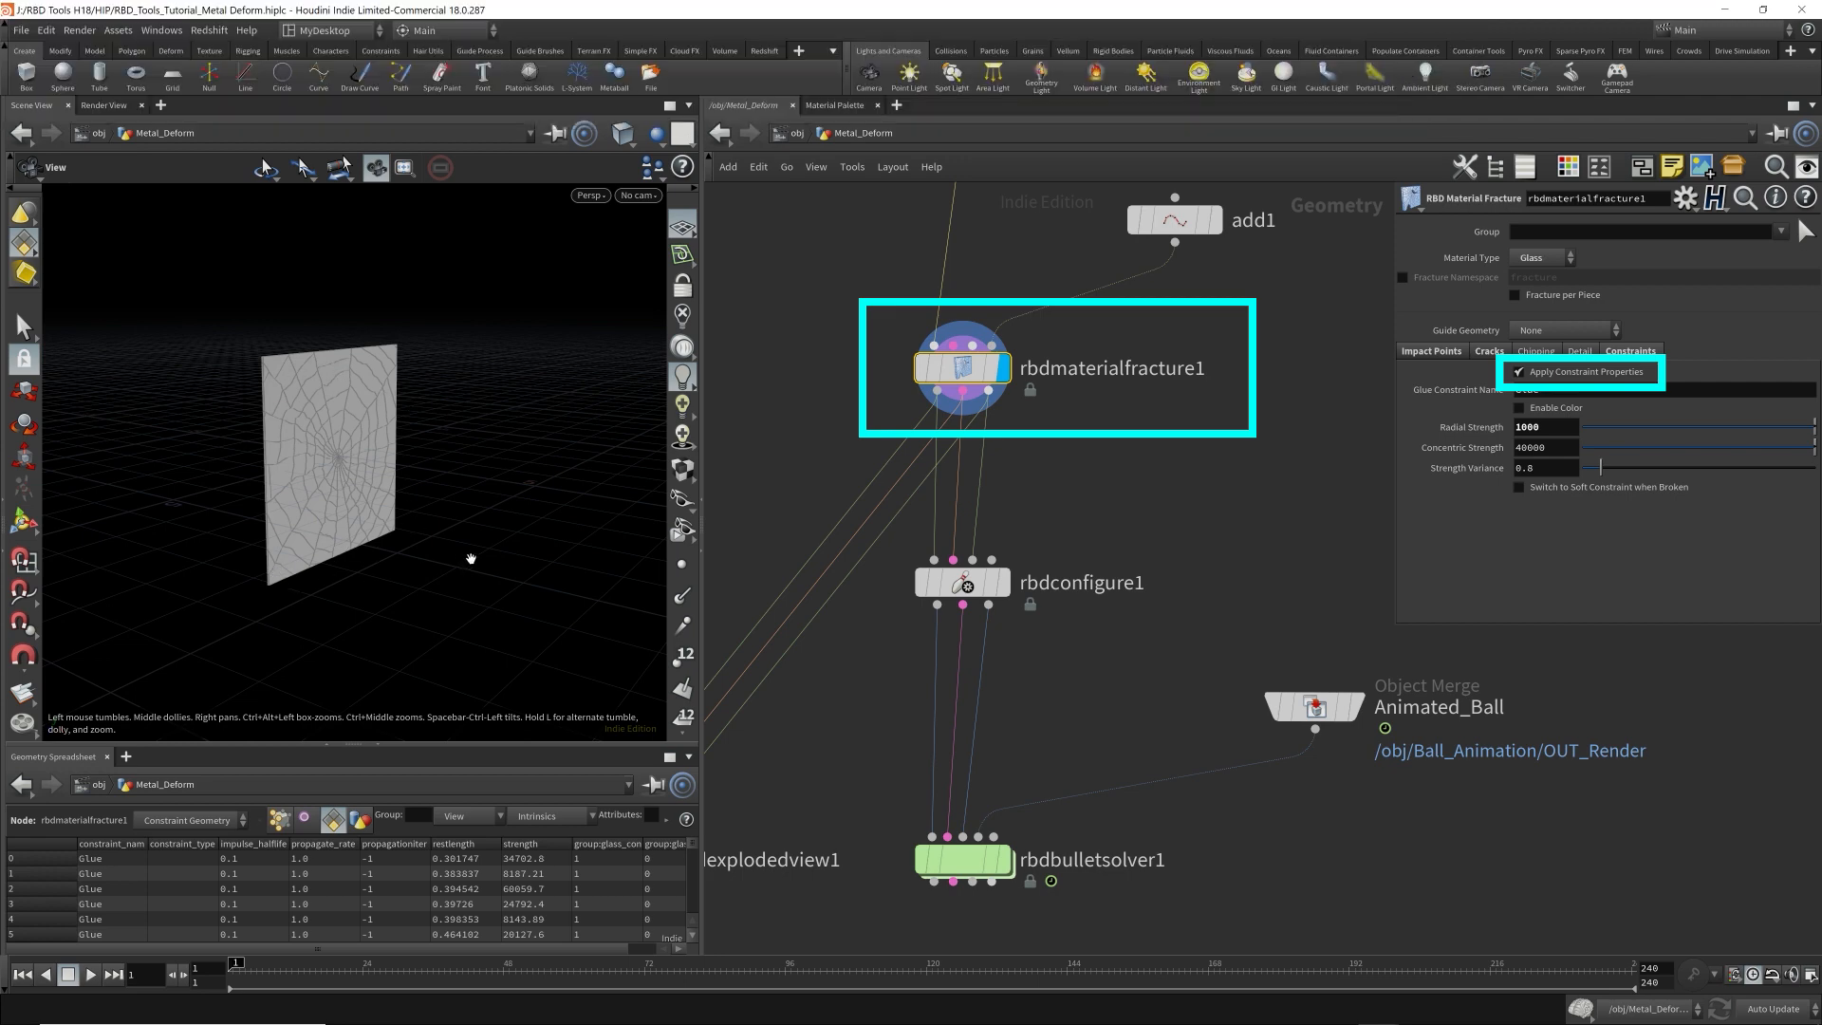
click(961, 582)
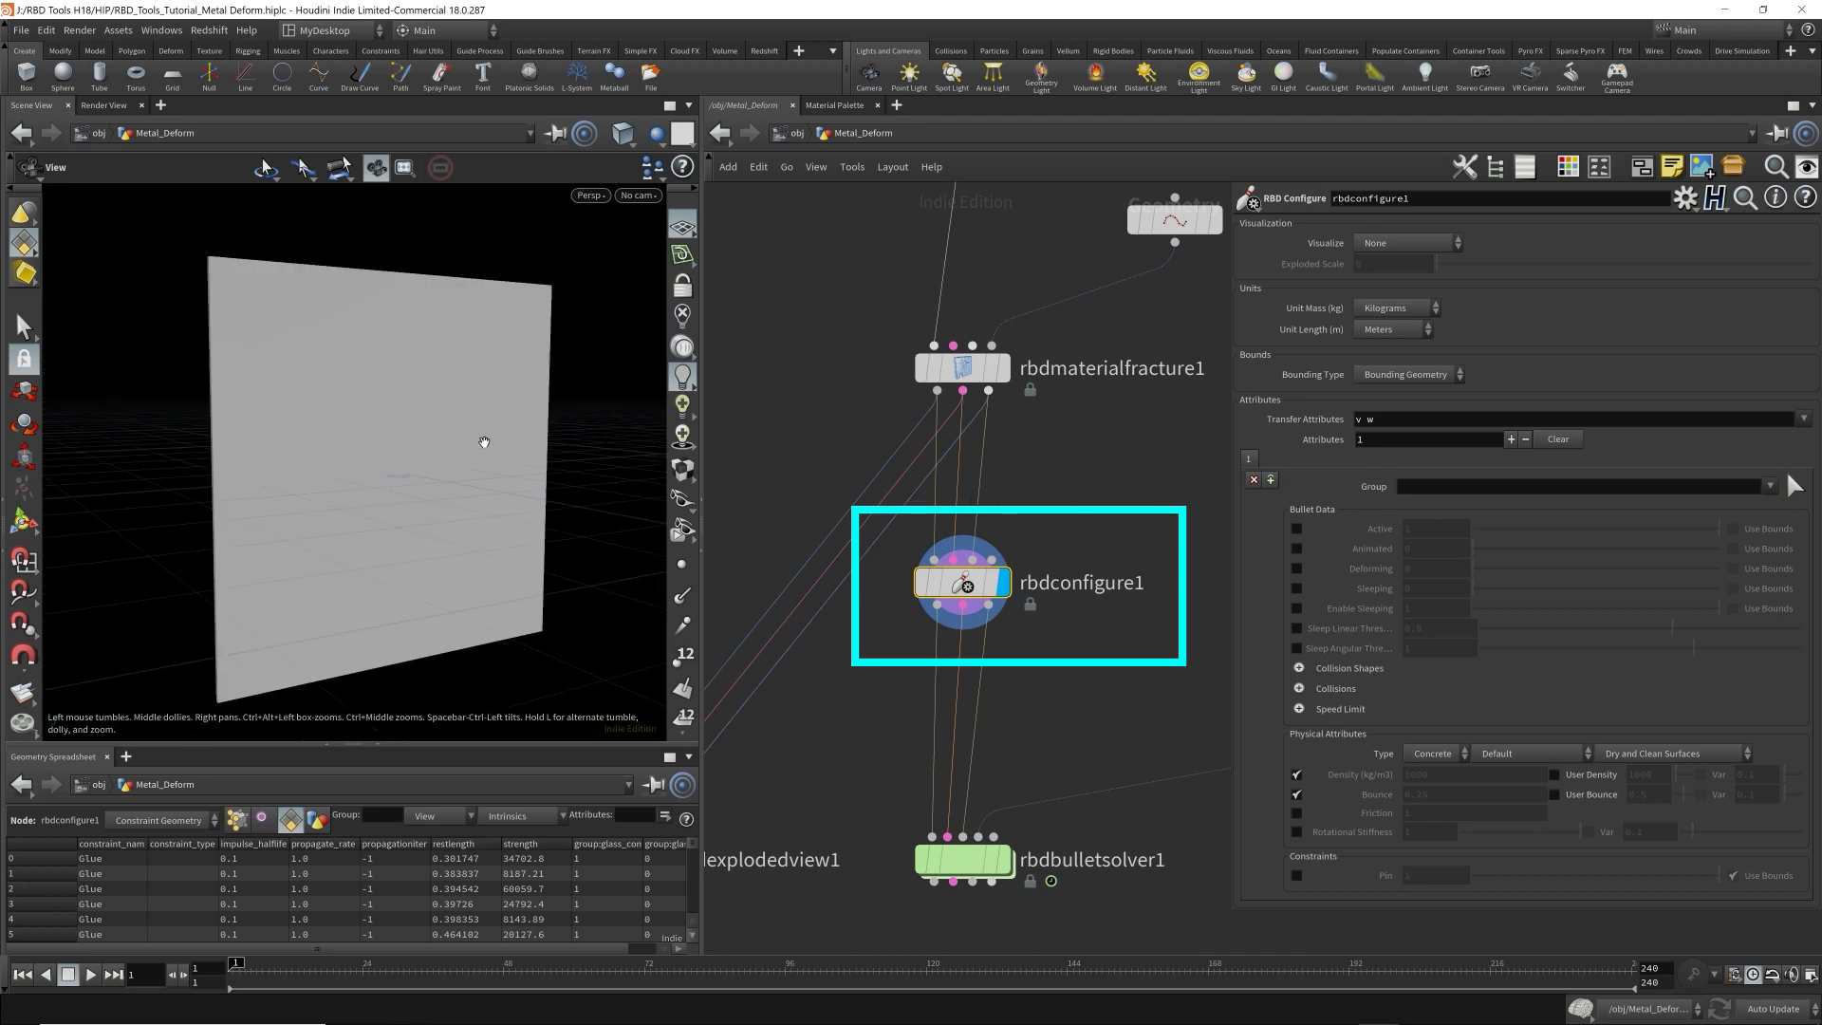
drag(482, 439, 487, 463)
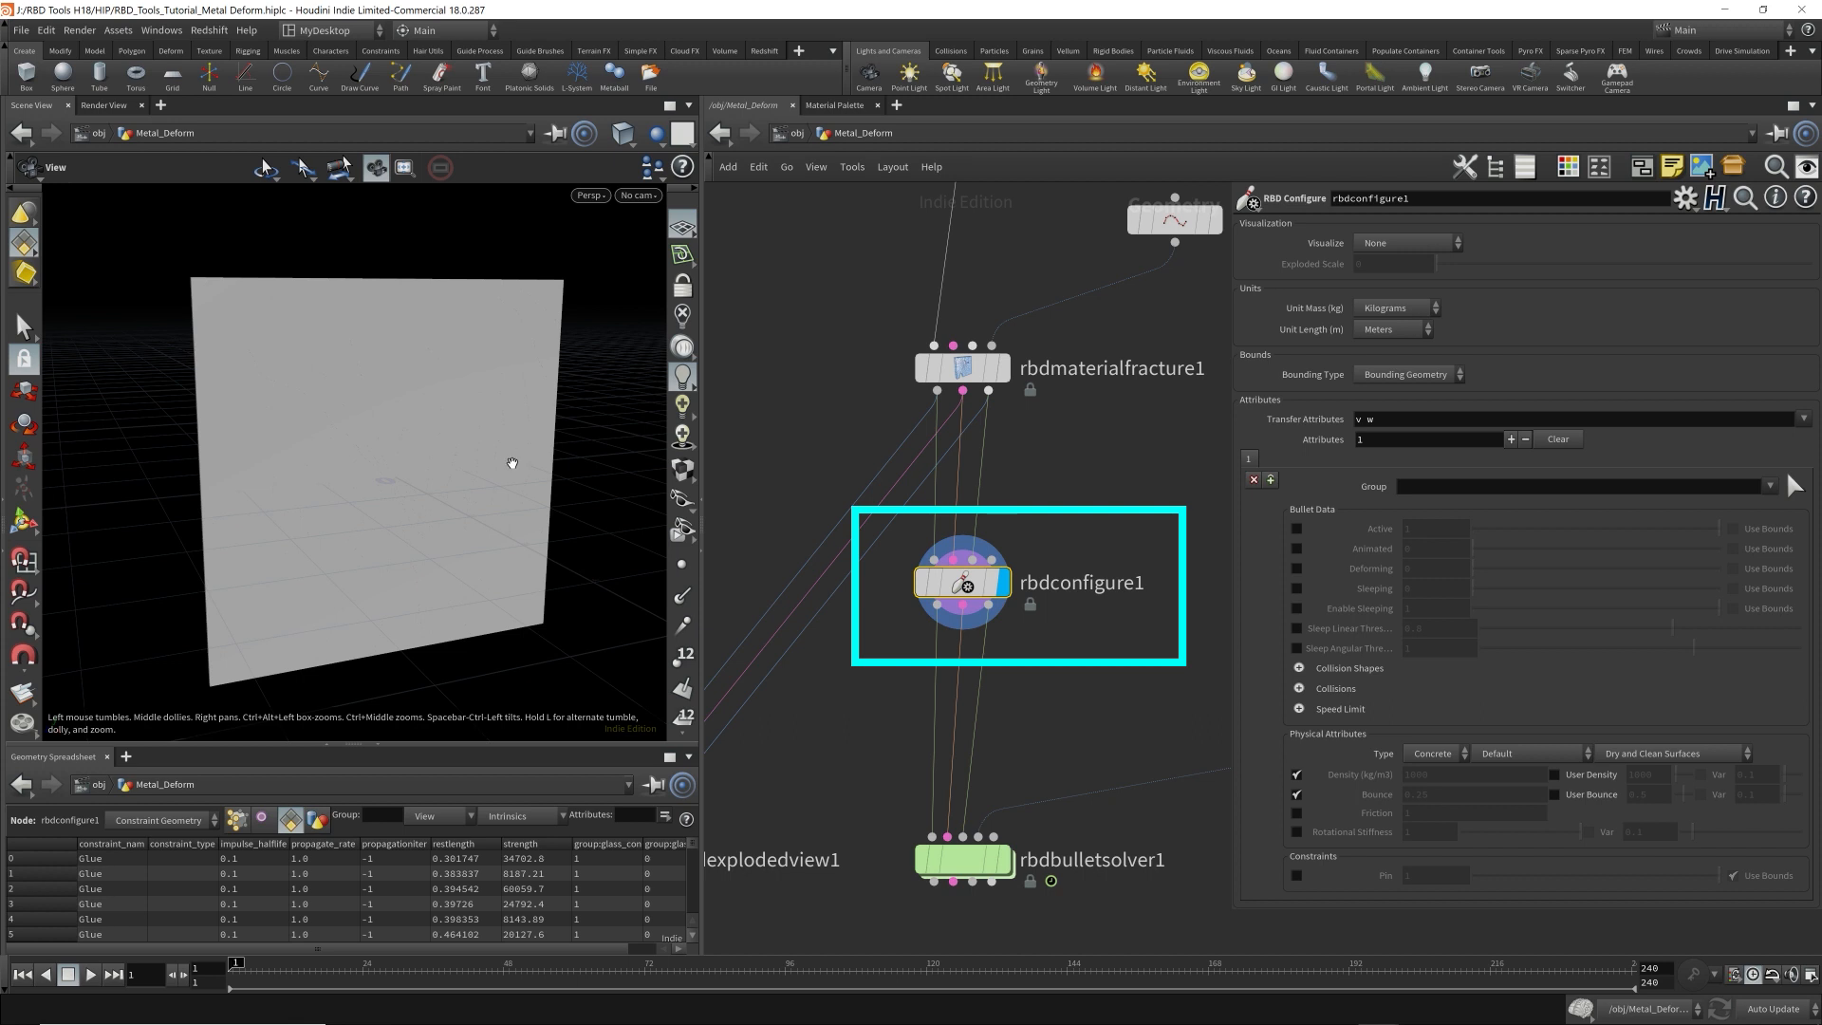
mouse_move(480, 480)
mouse_down()
mouse_move(504, 512)
mouse_move(500, 496)
mouse_up()
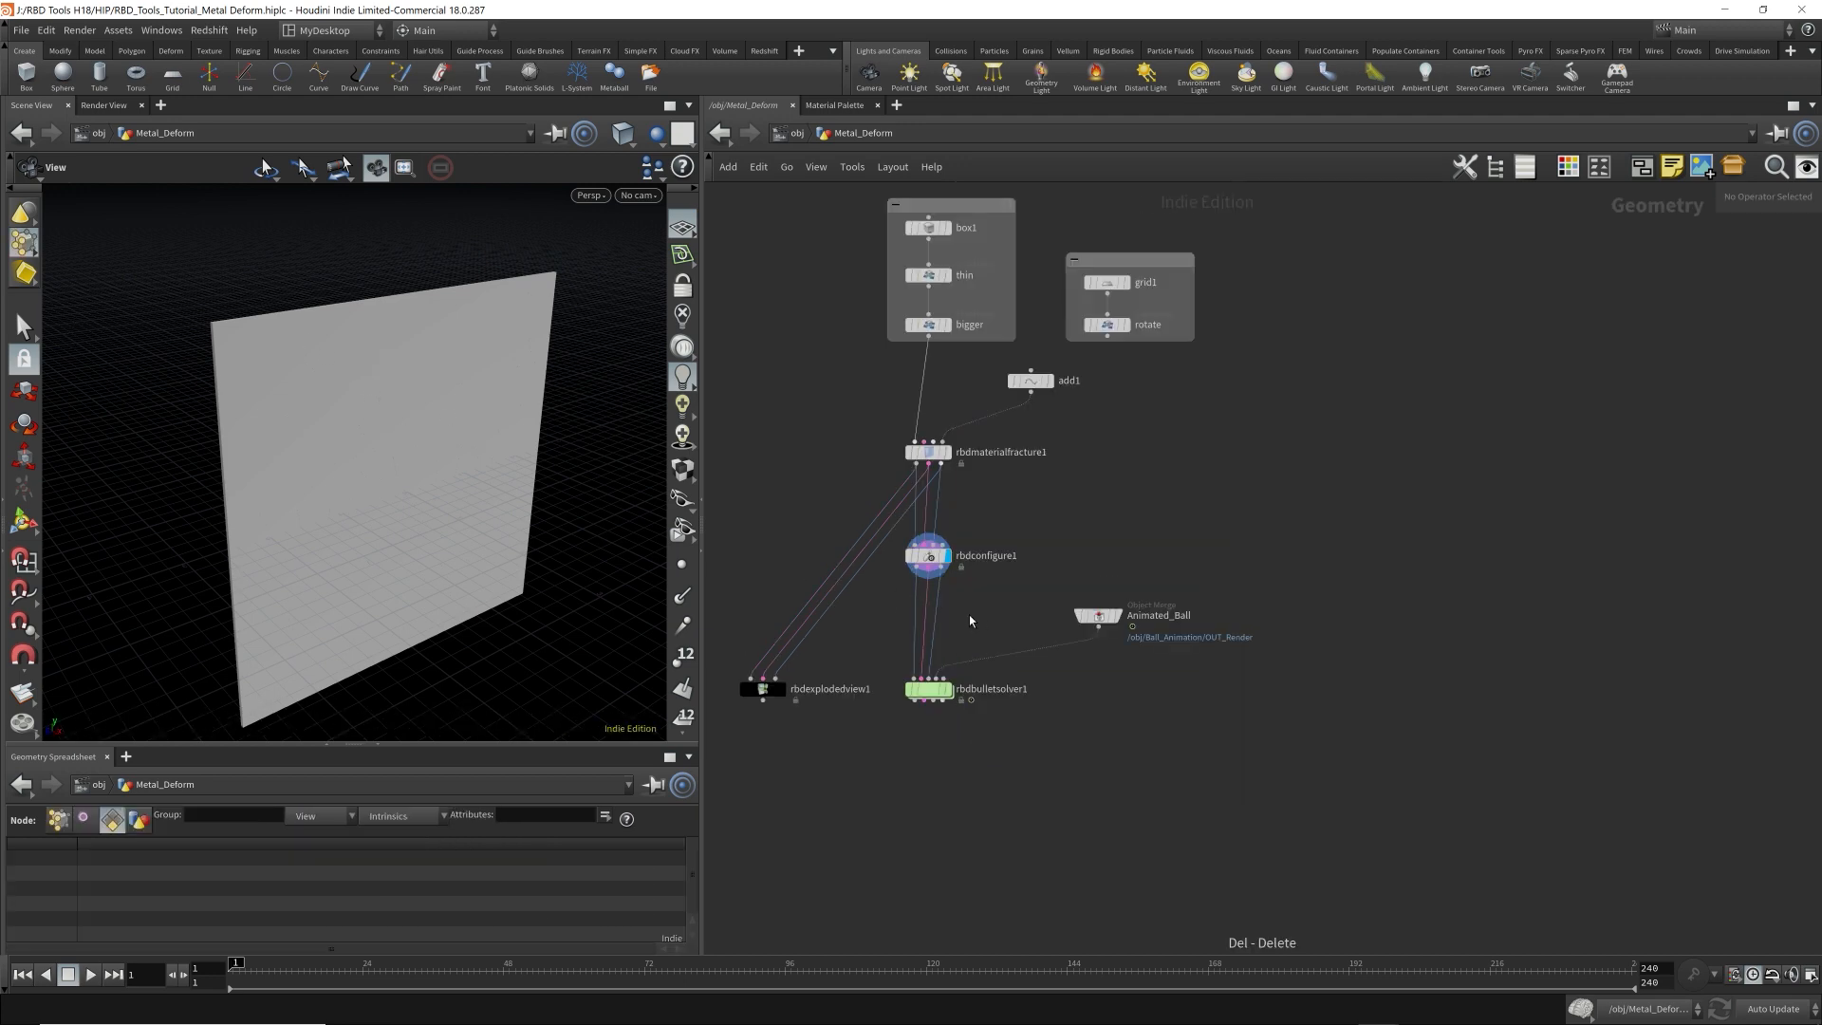
Select rbdconfigure1 and widen the node network area by narrowing the 3D viewport.
scroll(970, 617, up, 3)
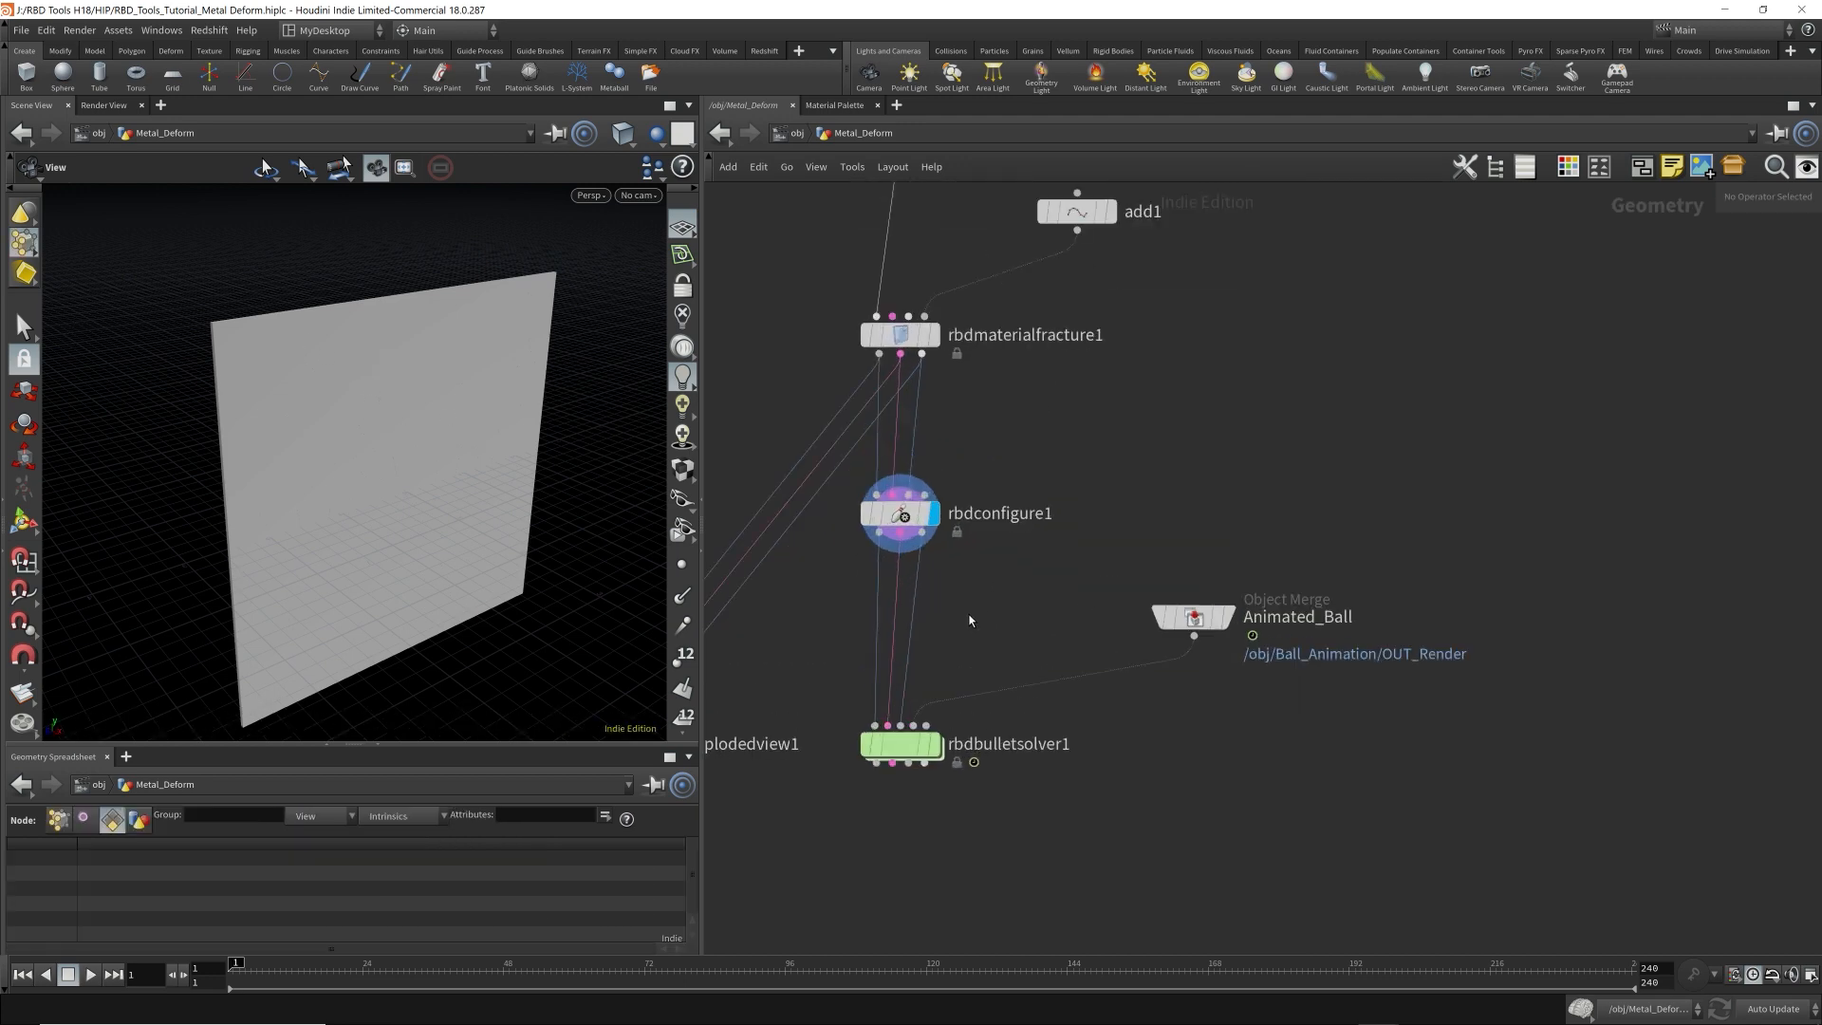
click(899, 517)
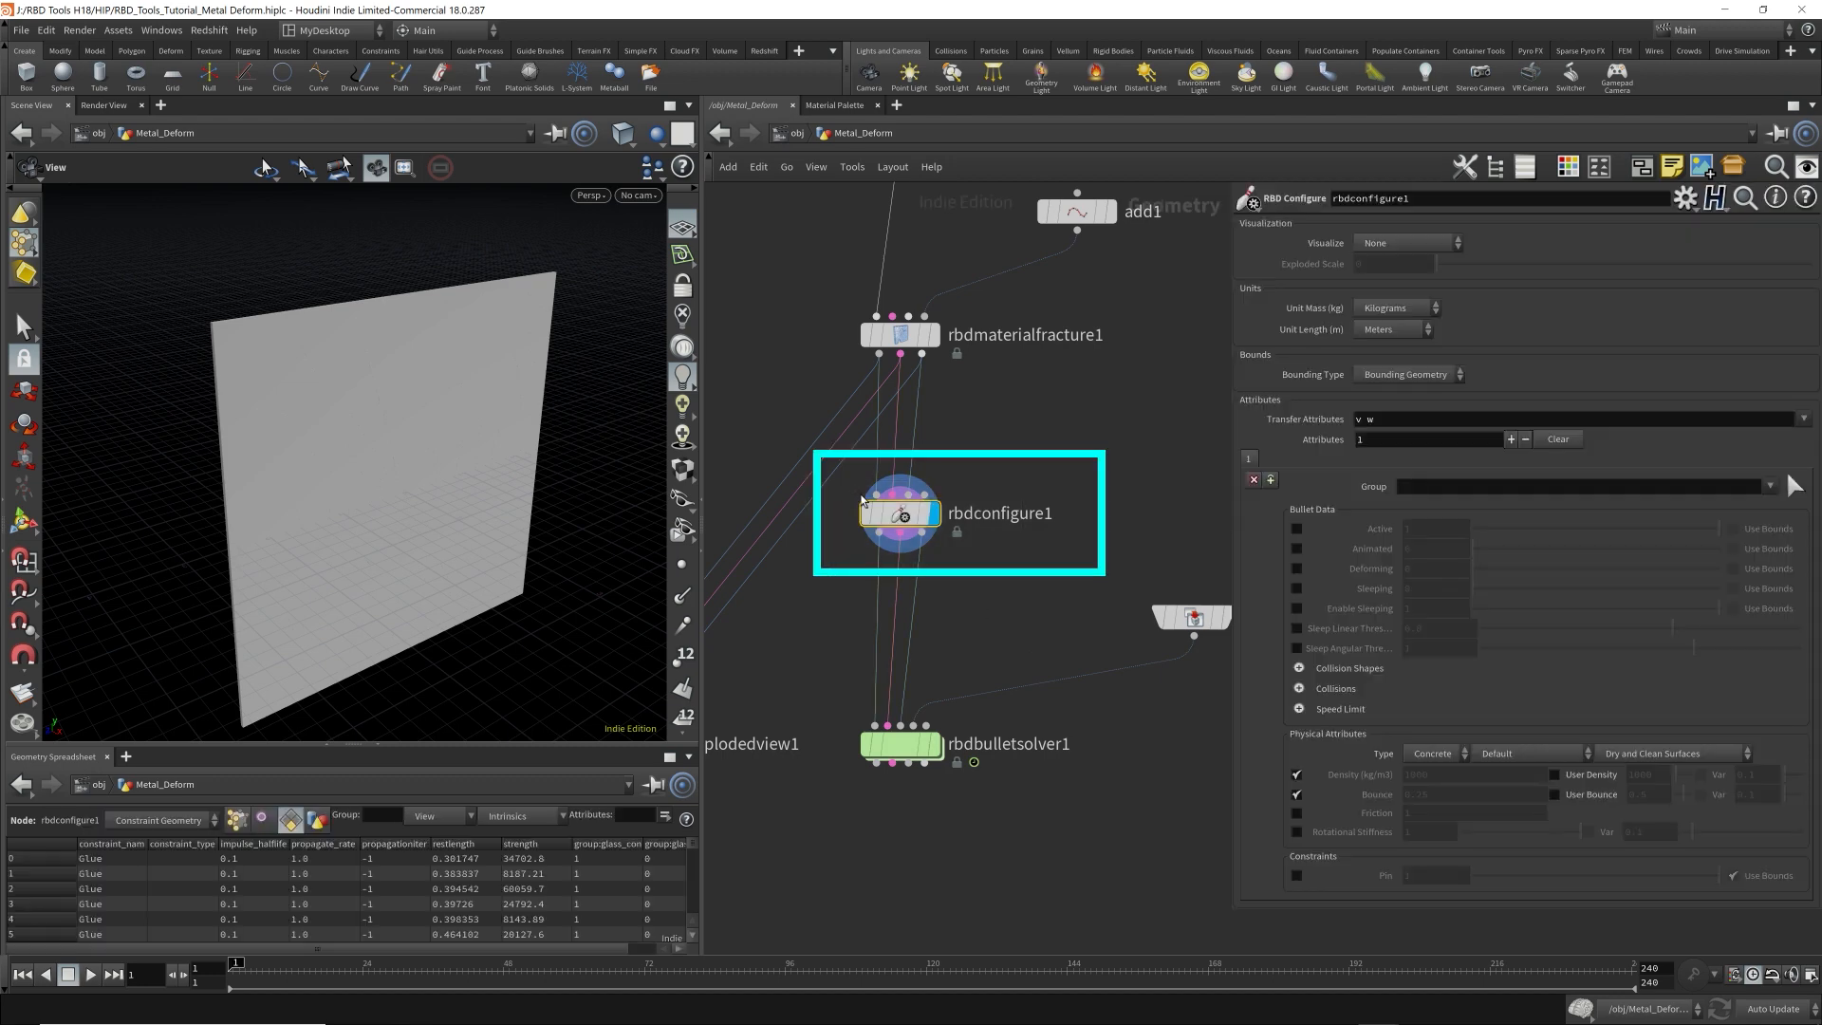
scroll(943, 576, down, 3)
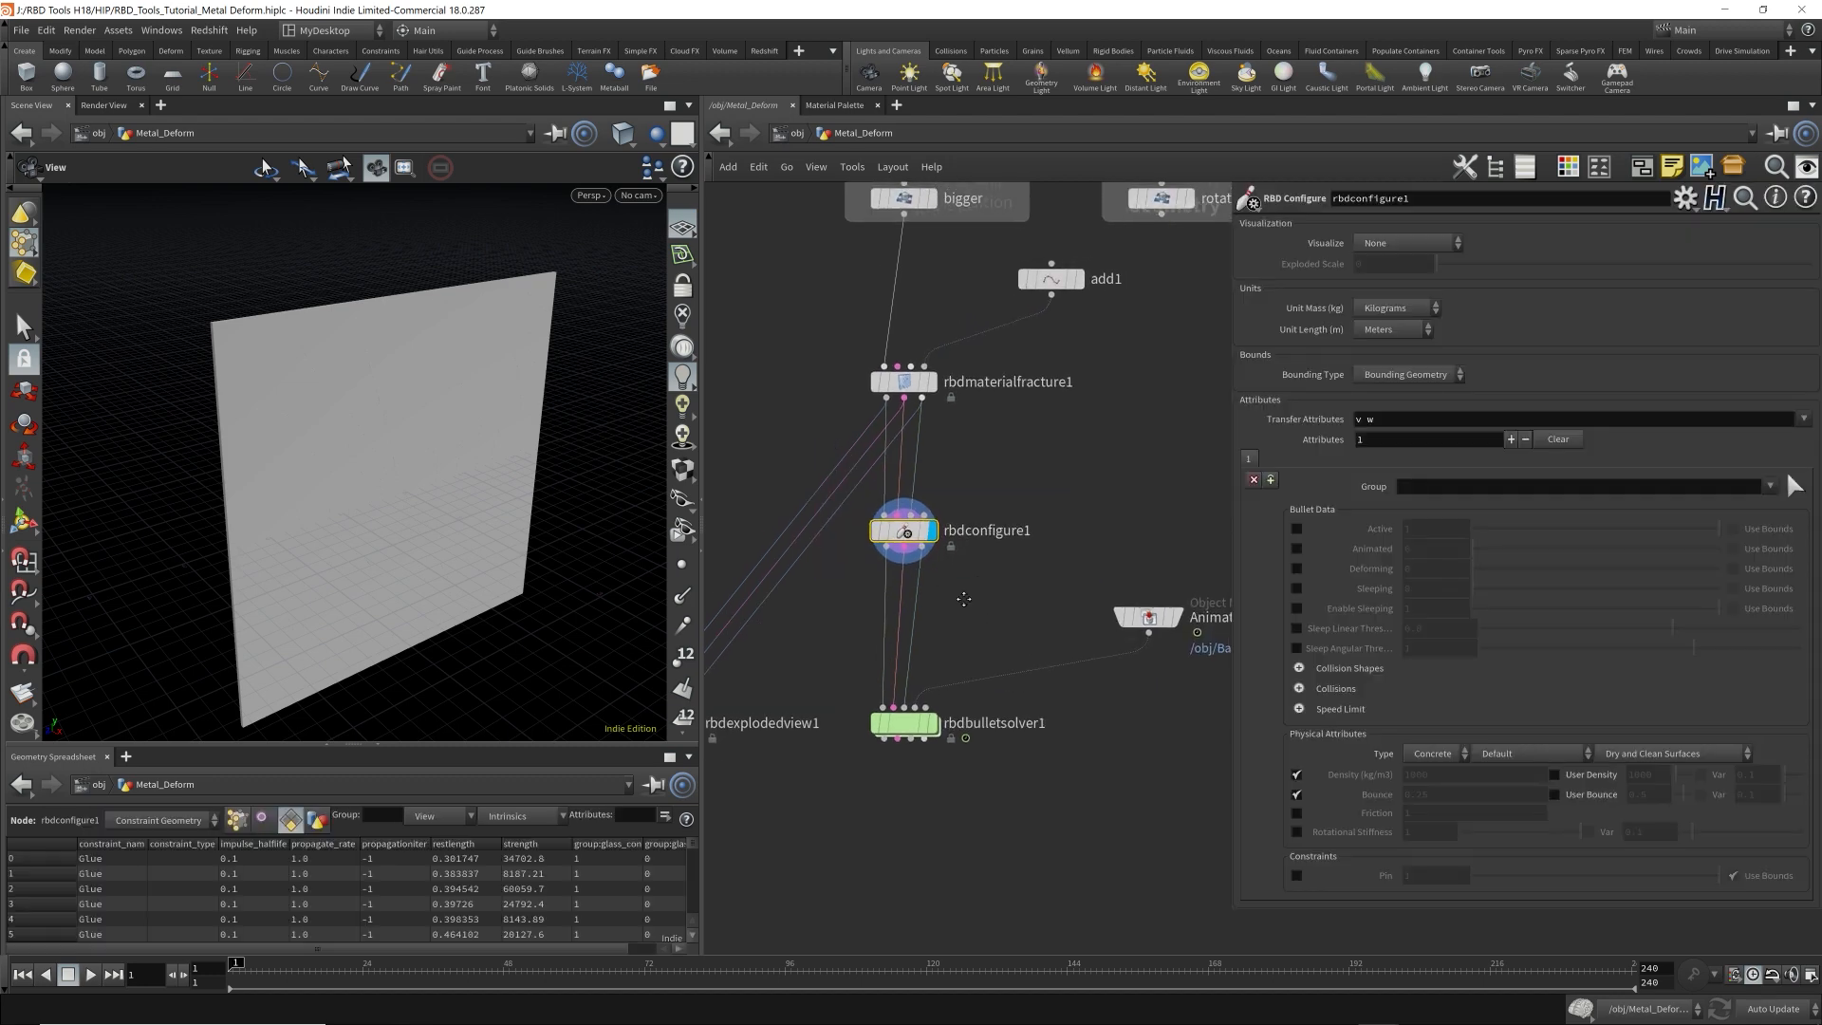
drag(706, 397, 518, 406)
scroll(354, 442, up, 5)
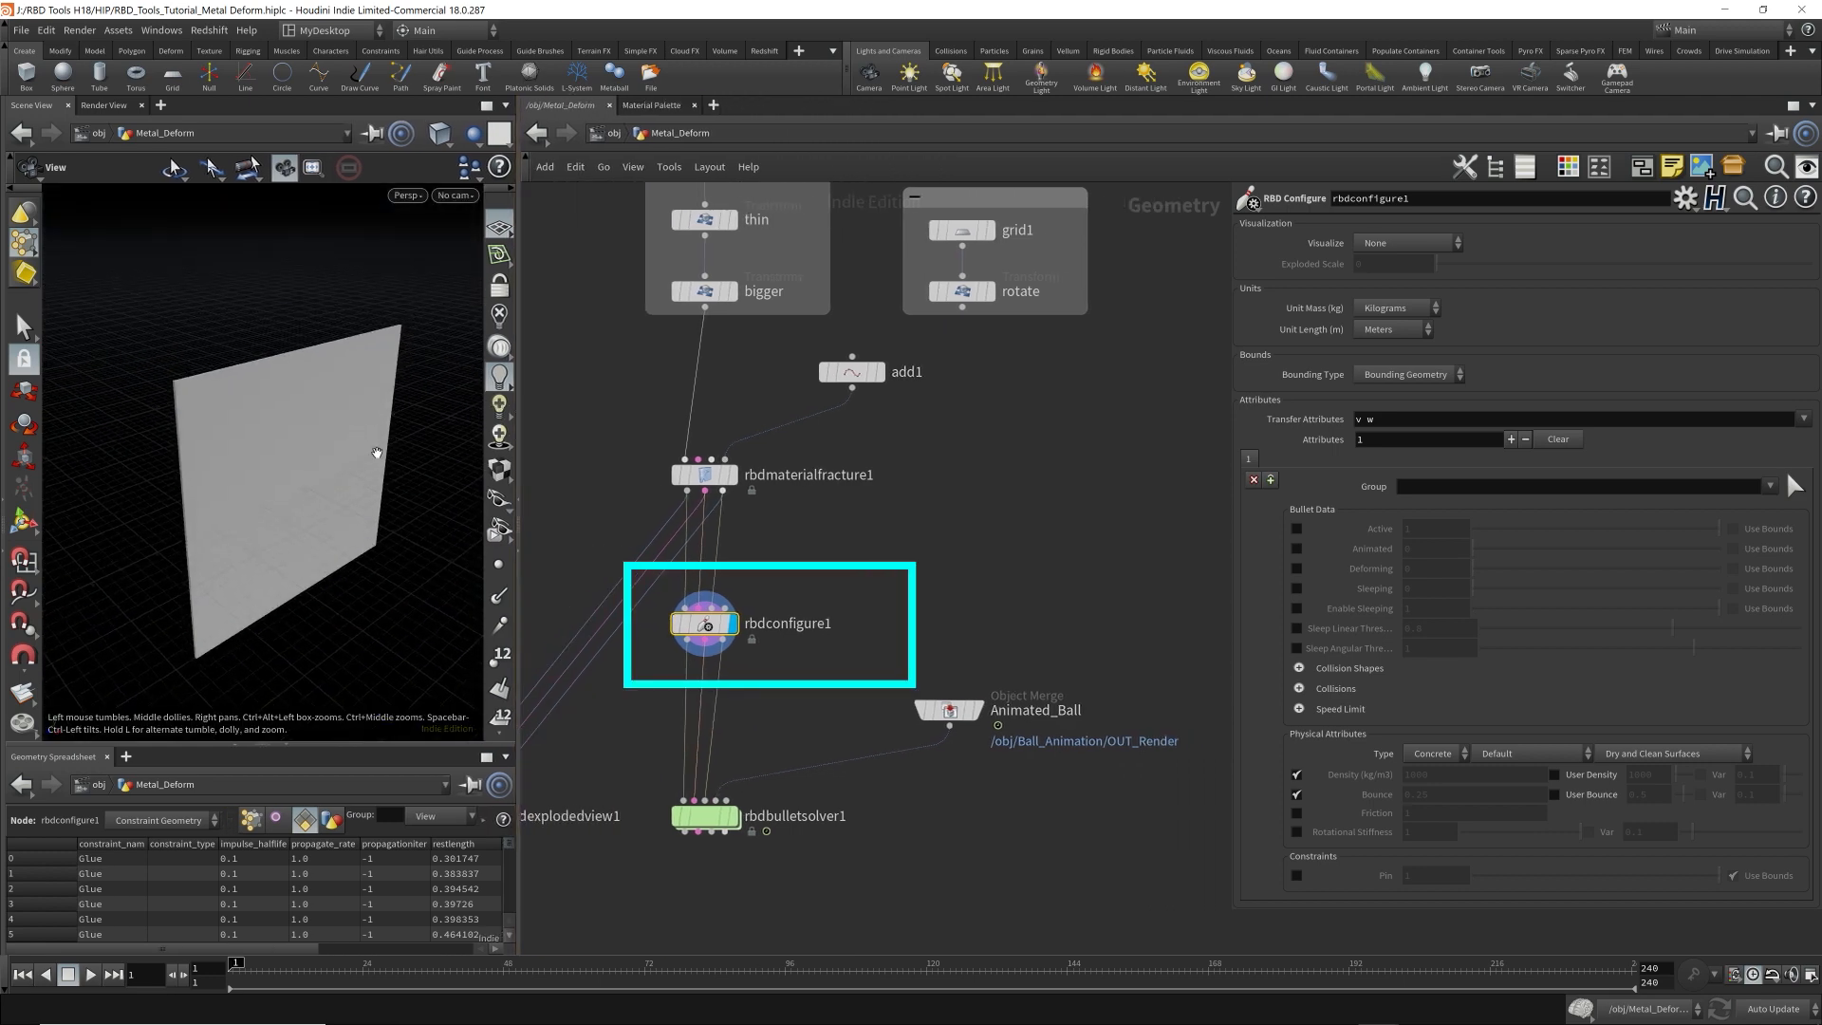
Add a Box node beside rbdmaterialfracture1 and display it in the viewport.
click(952, 498)
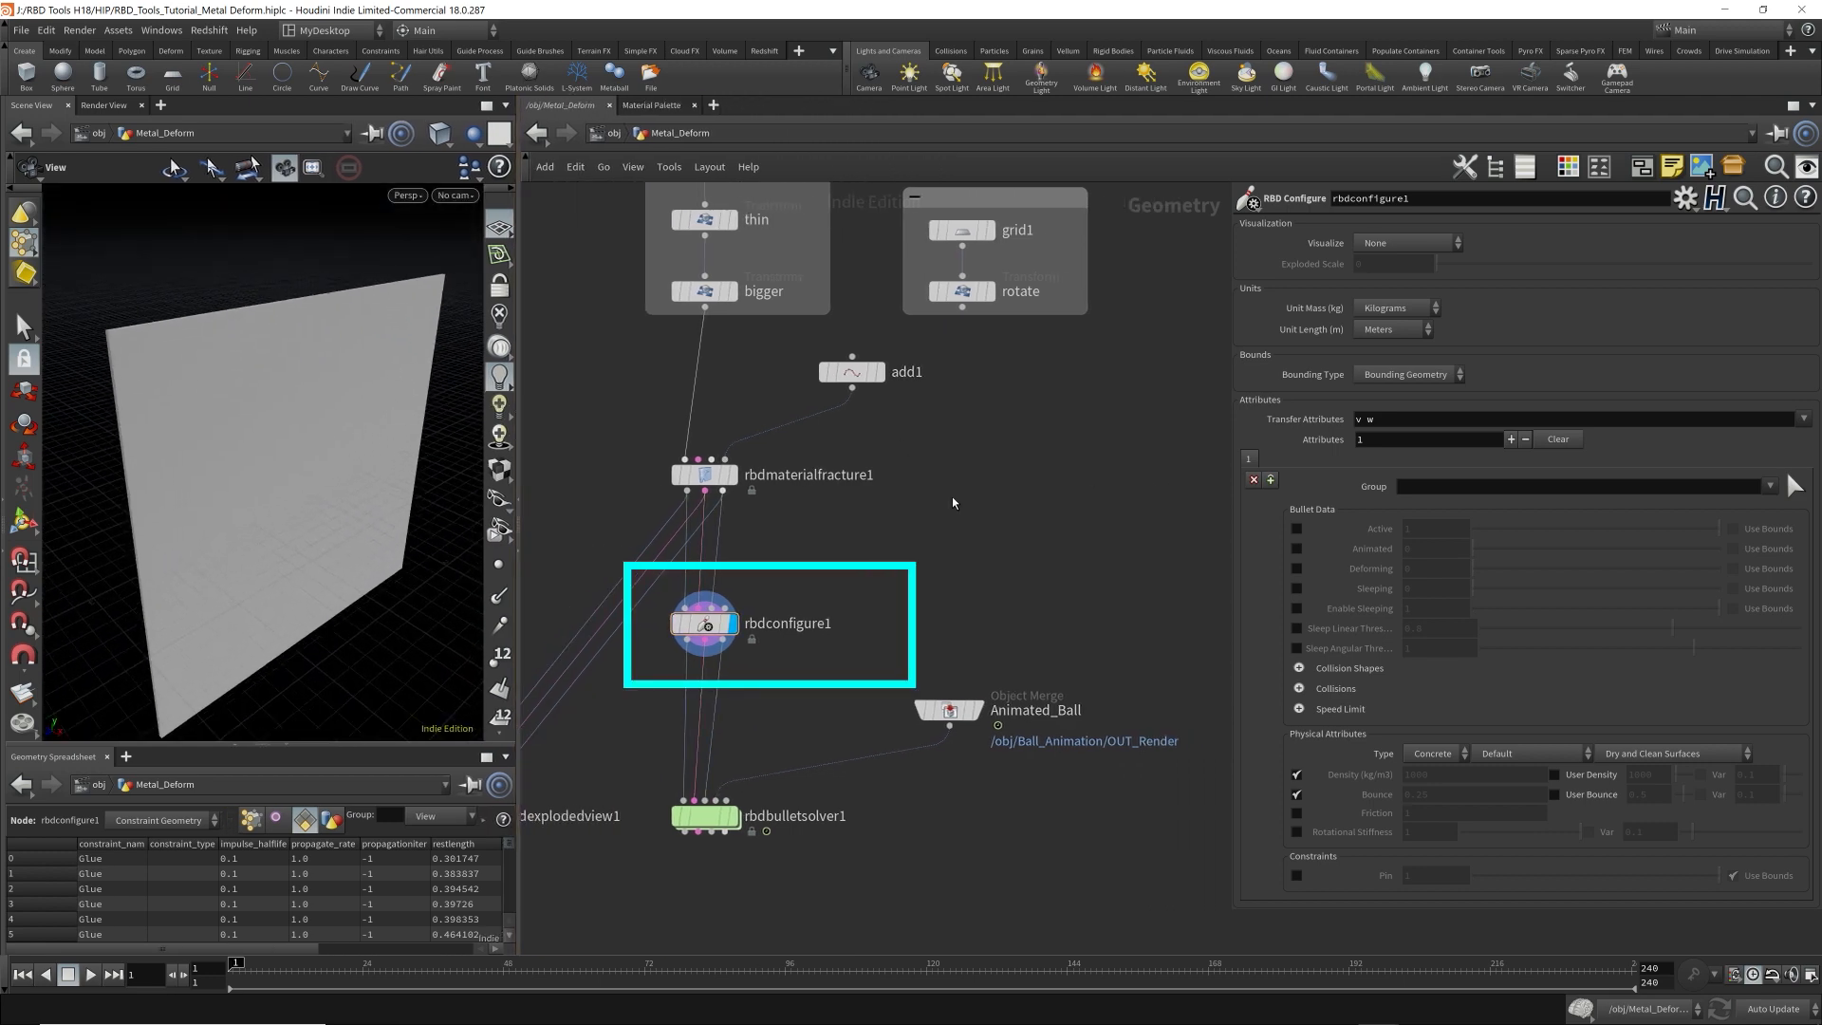
key(Tab)
key(Escape)
key(Tab)
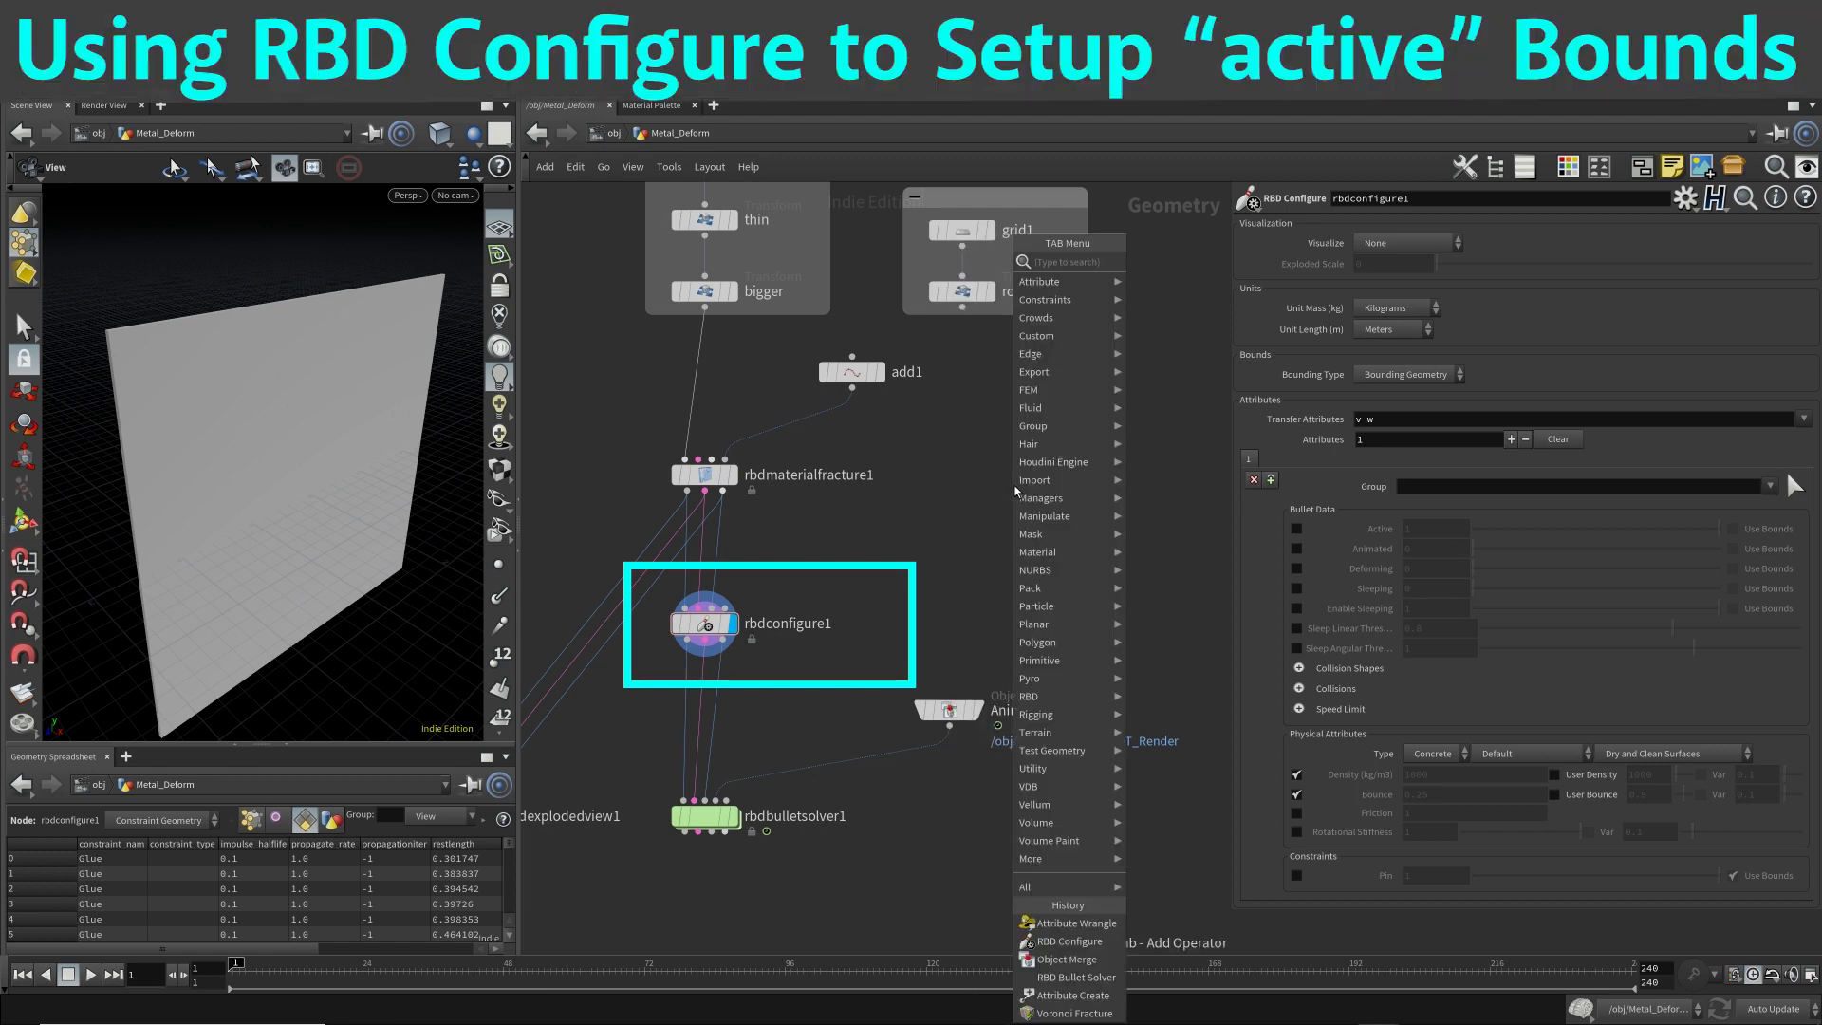
text(cub)
key(Return)
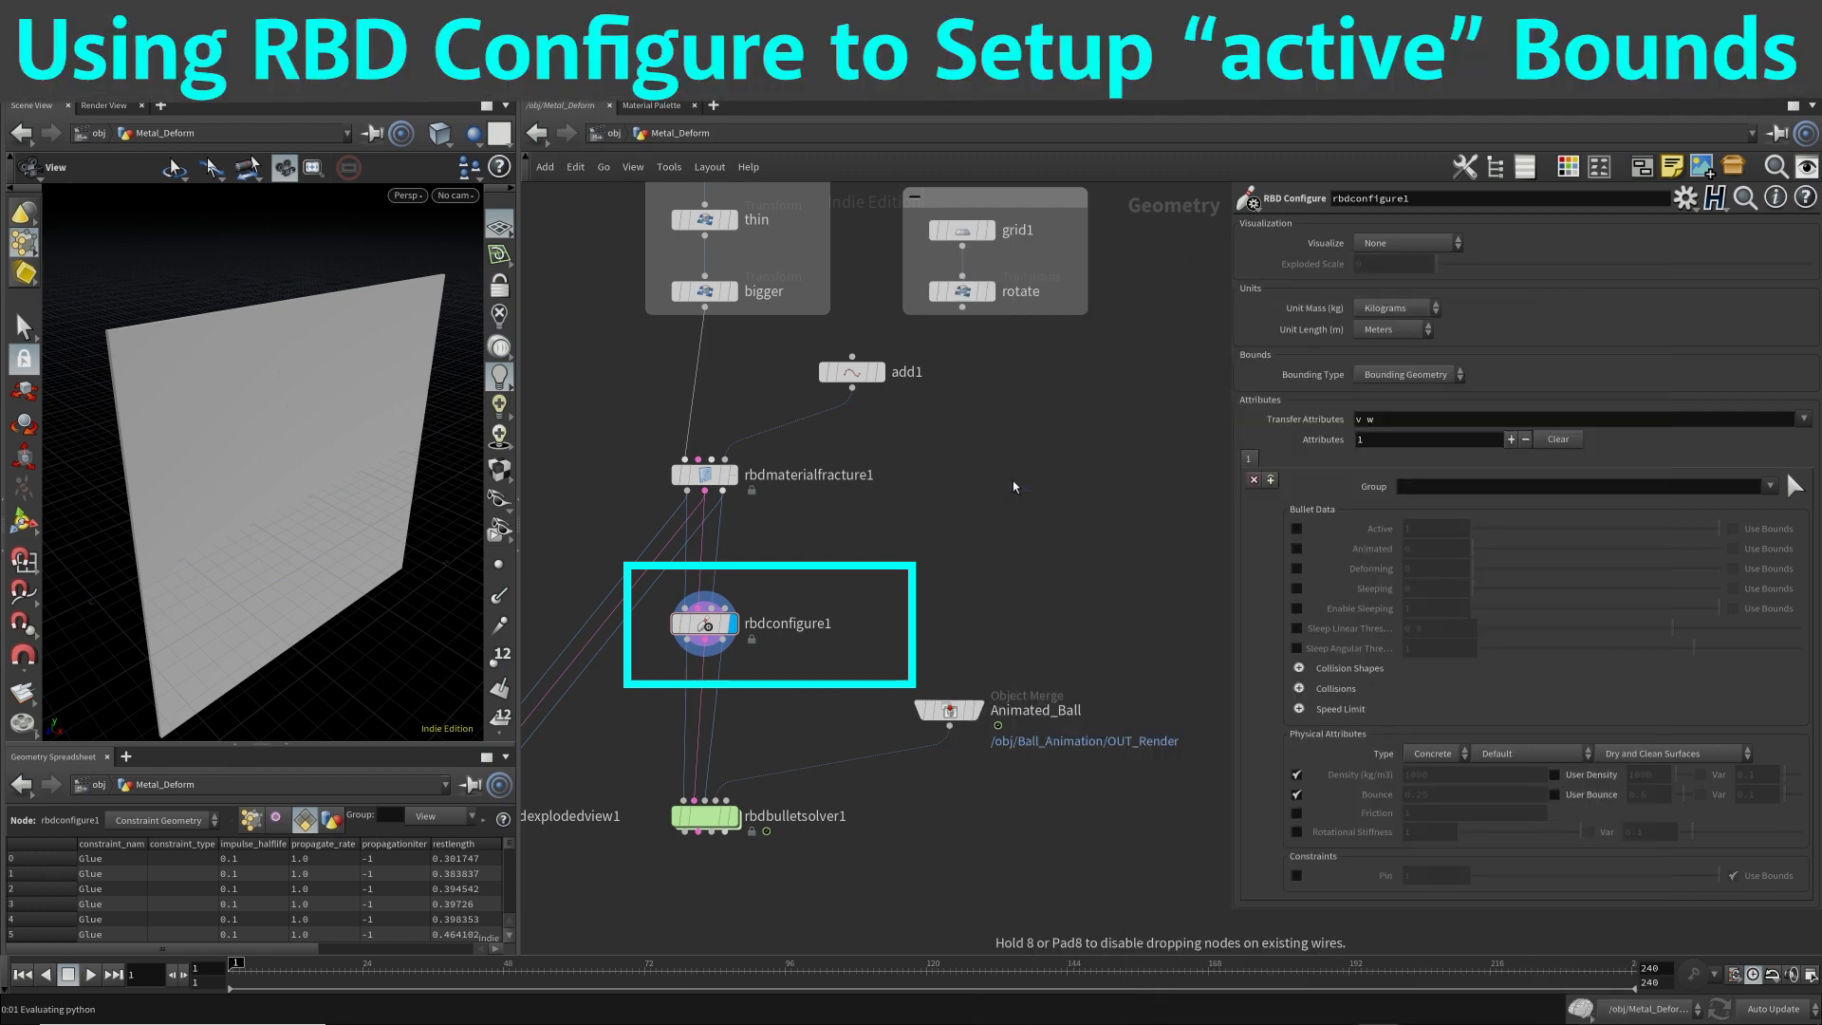
click(1011, 480)
mouse_move(702, 629)
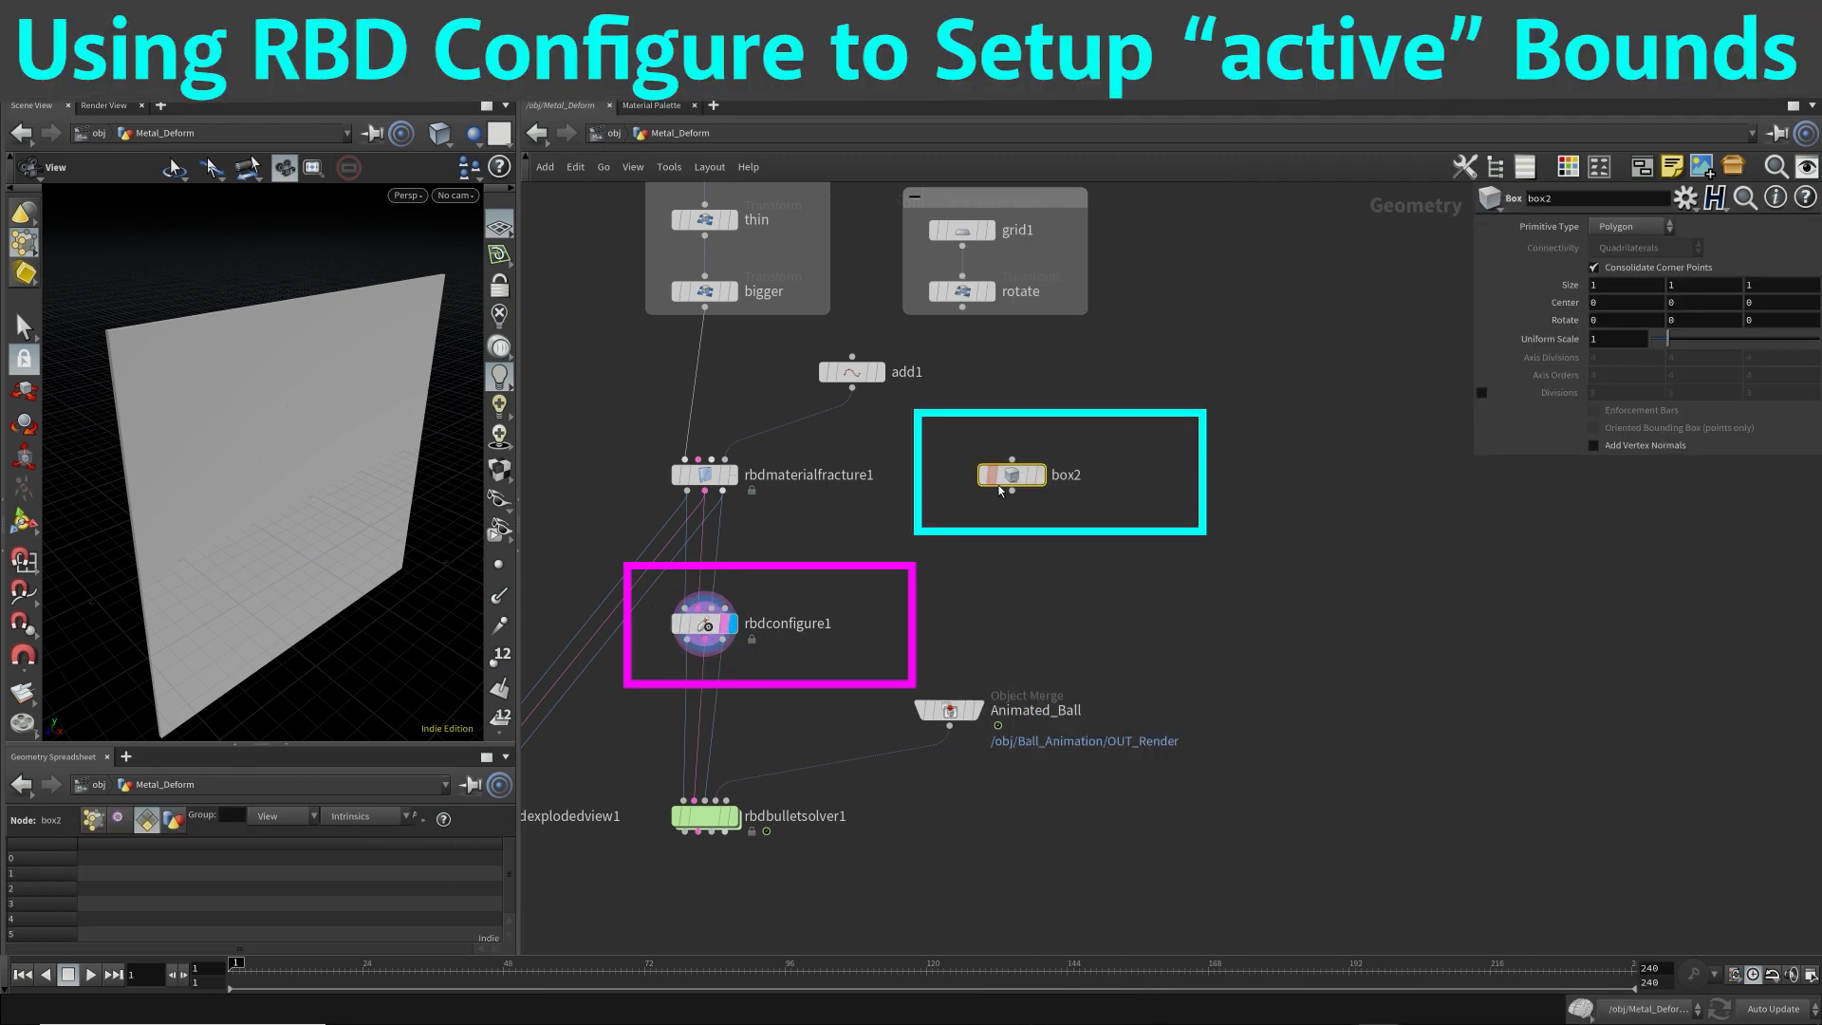
click(1040, 475)
drag(1019, 477, 979, 477)
click(974, 496)
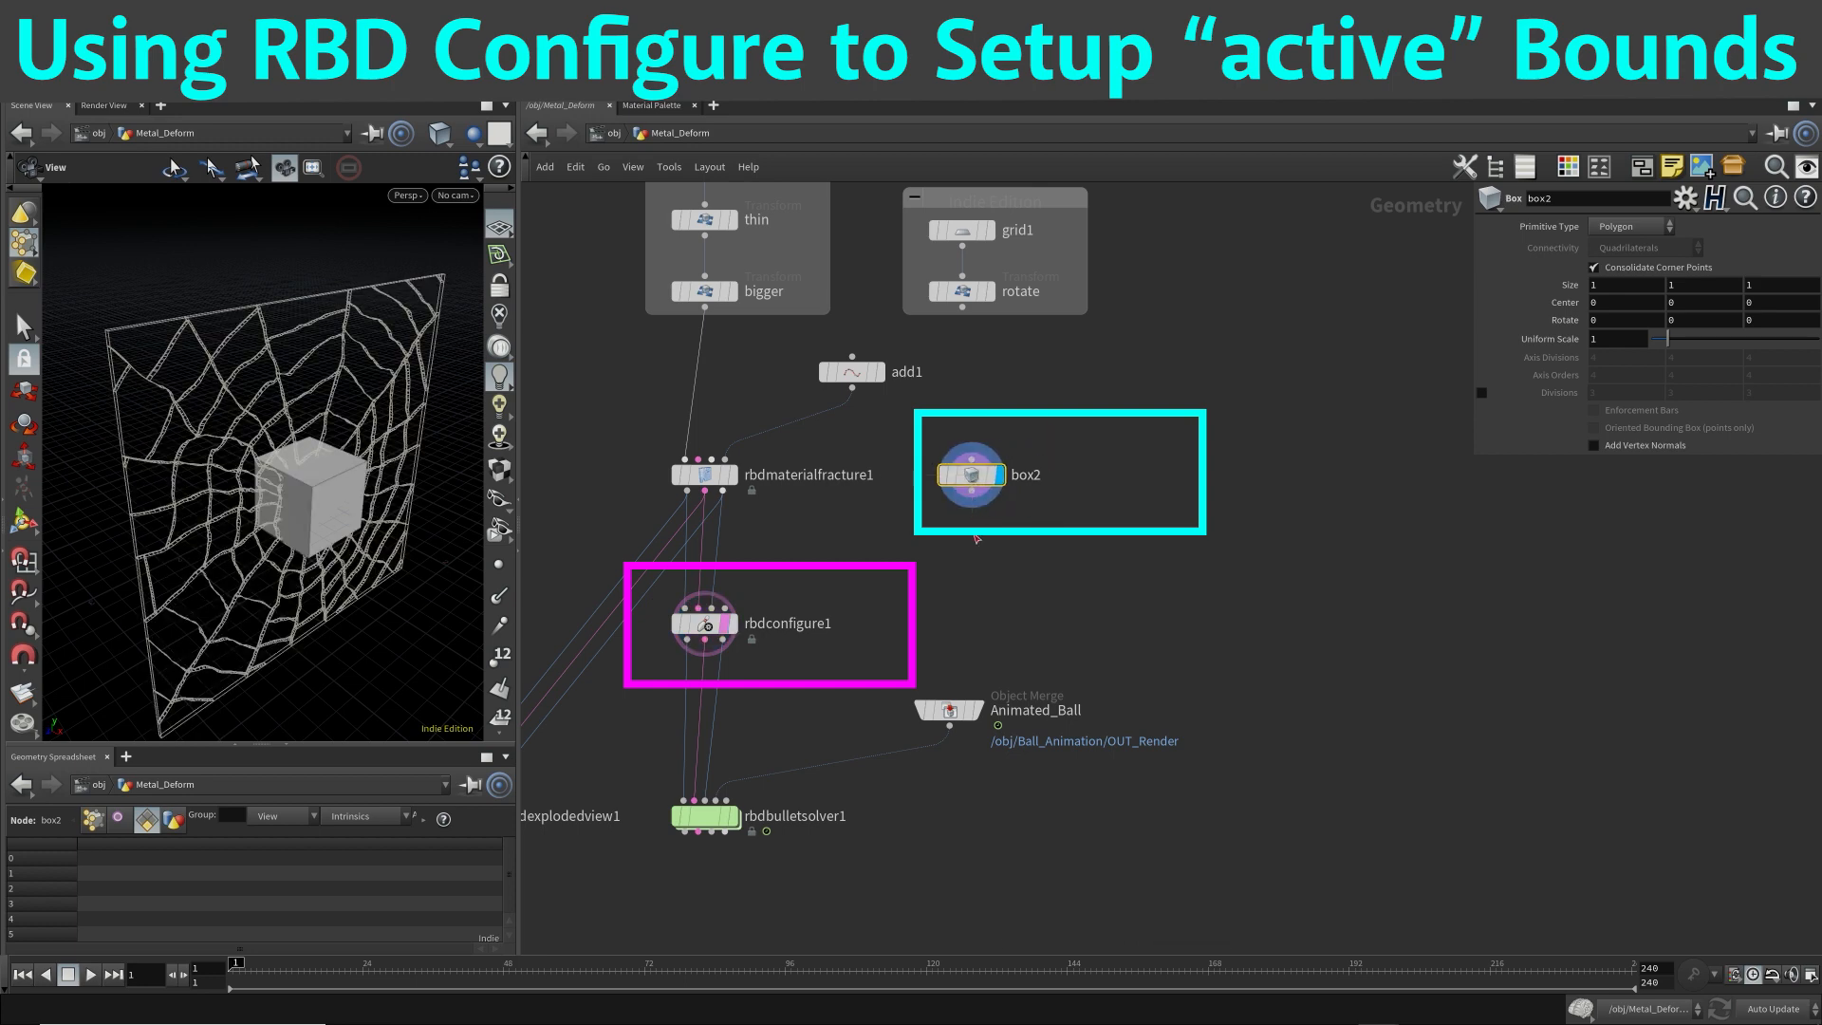
Add a Transform node directly below box2, connected to it, and display its result.
key(Tab)
text(tran)
key(Return)
click(971, 537)
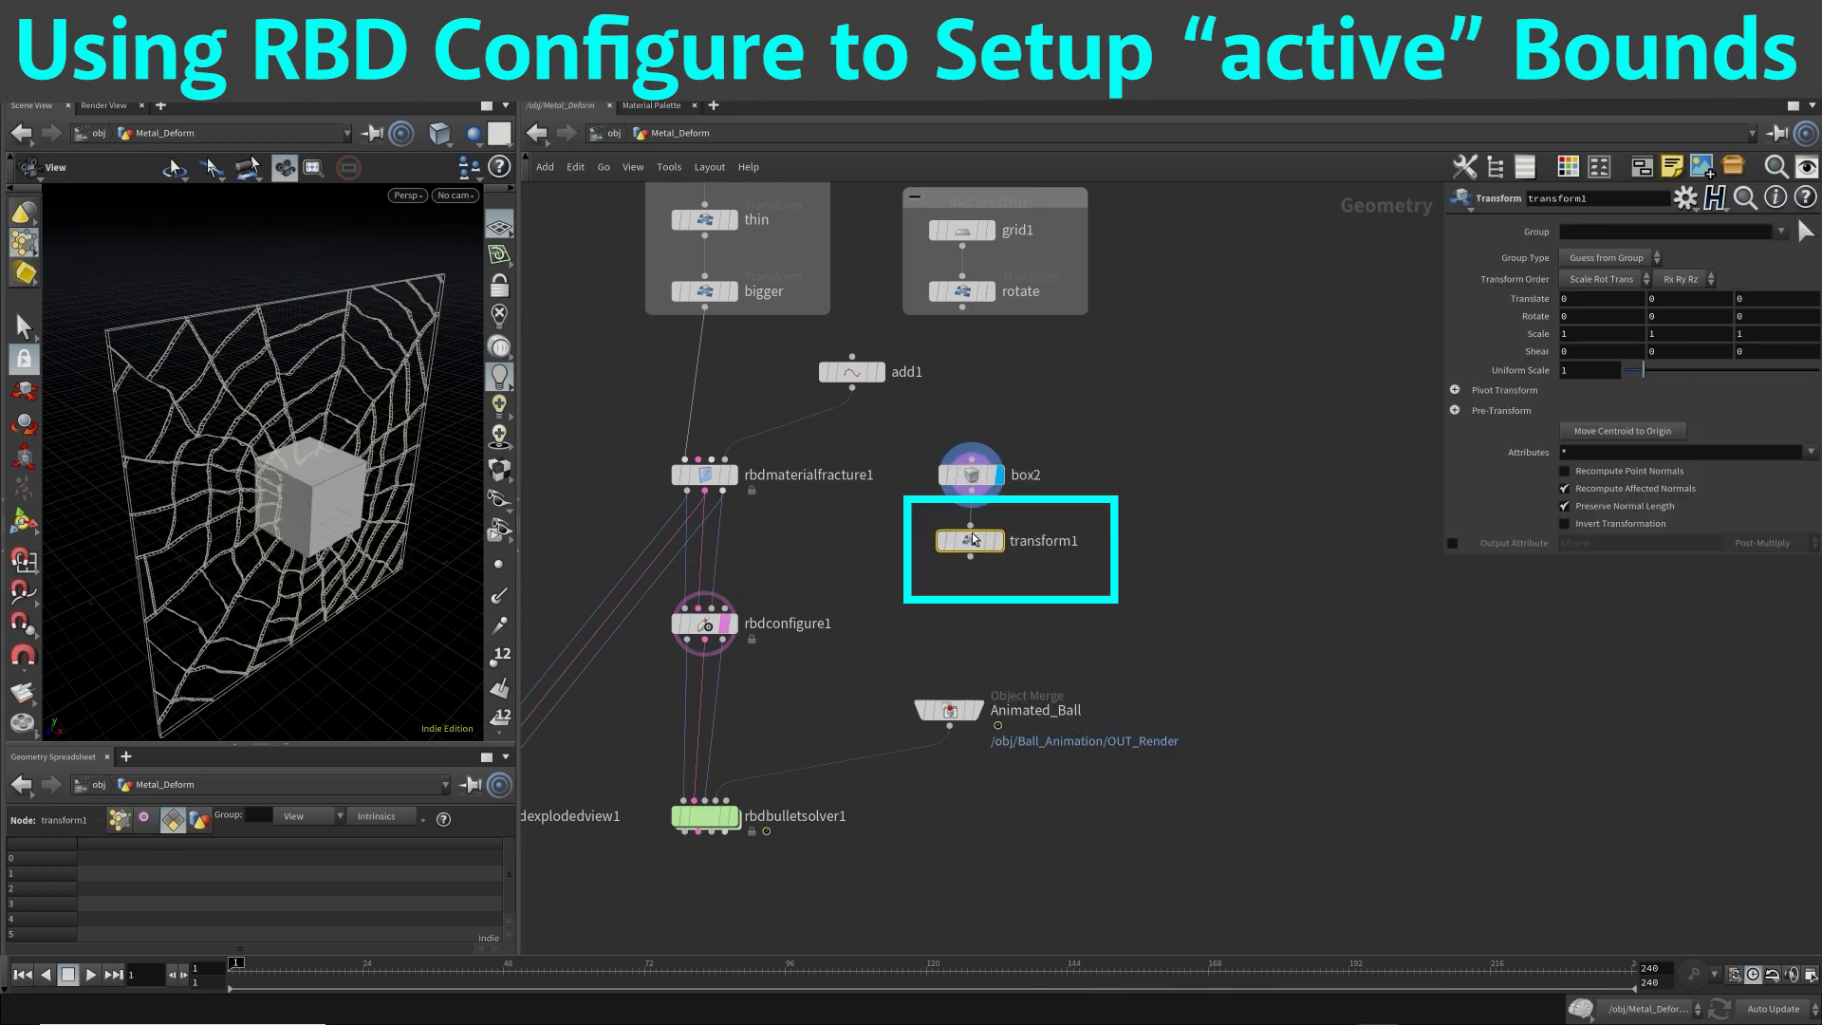
mouse_move(977, 539)
mouse_down()
mouse_move(977, 564)
mouse_move(980, 546)
mouse_up()
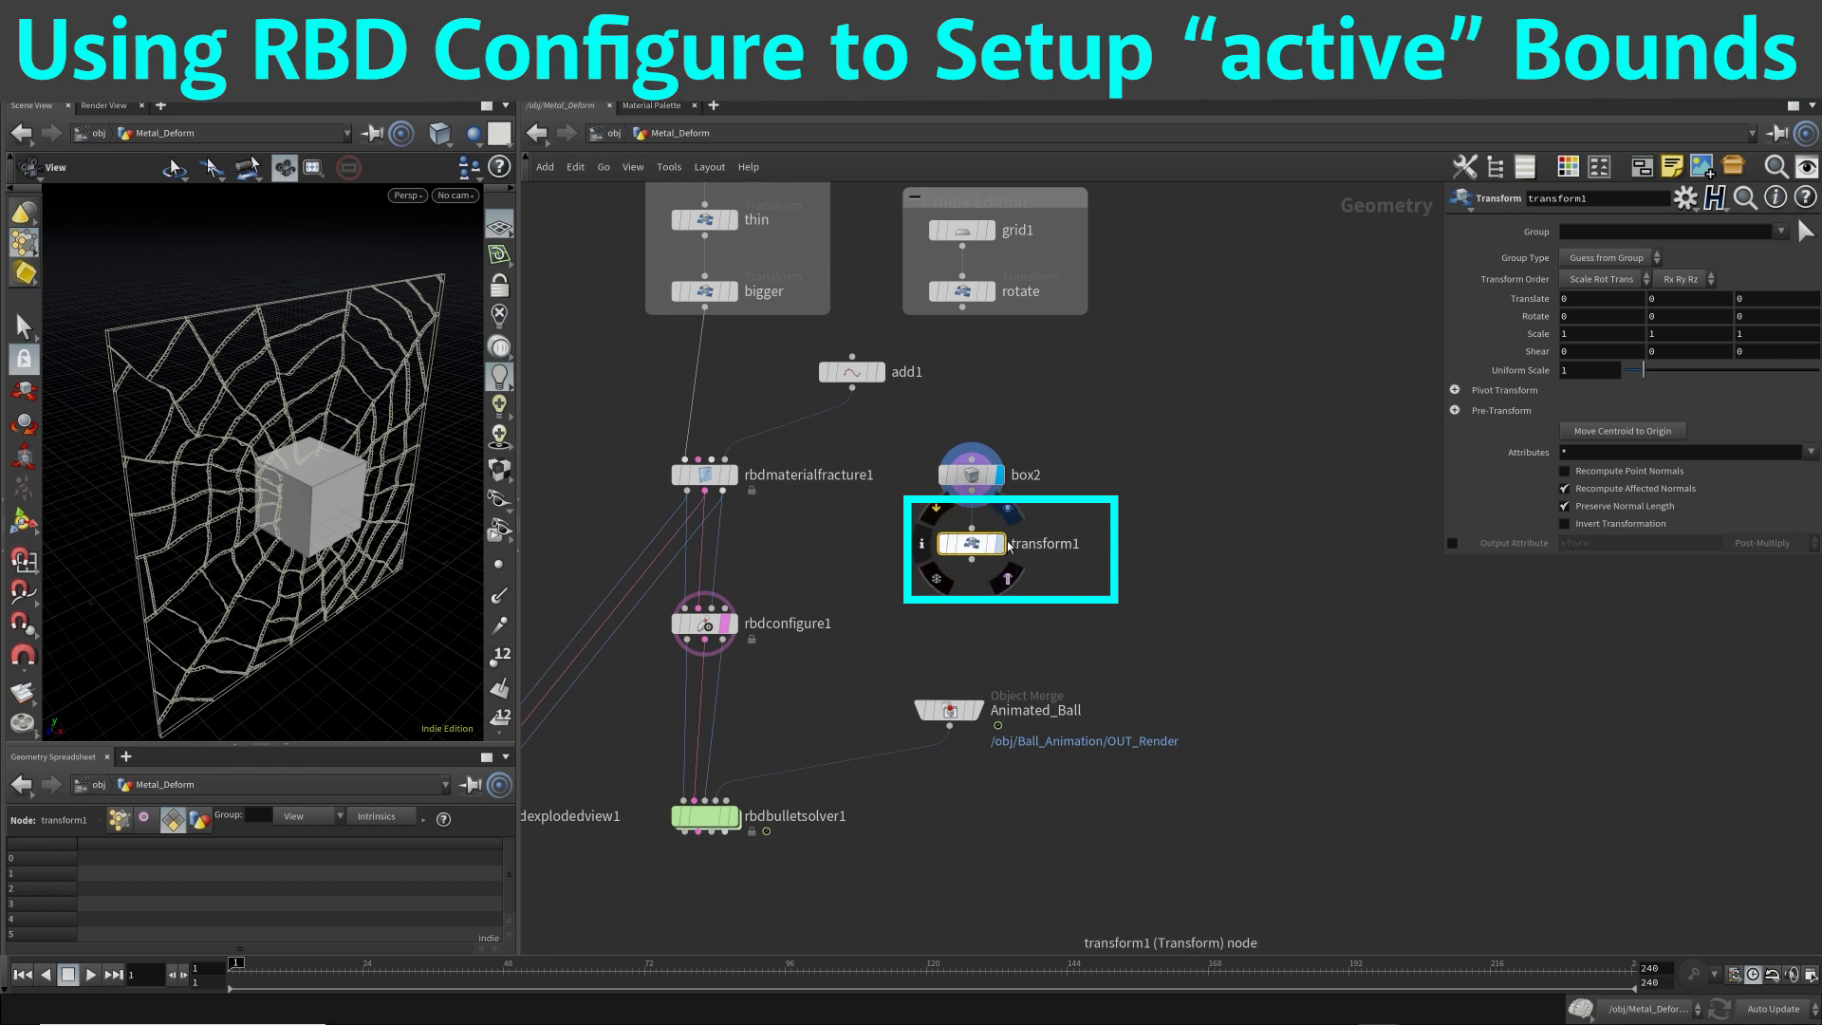
click(998, 543)
Set transform1's Uniform Scale to 3.5 and compare the box's coverage with the plate.
click(1580, 371)
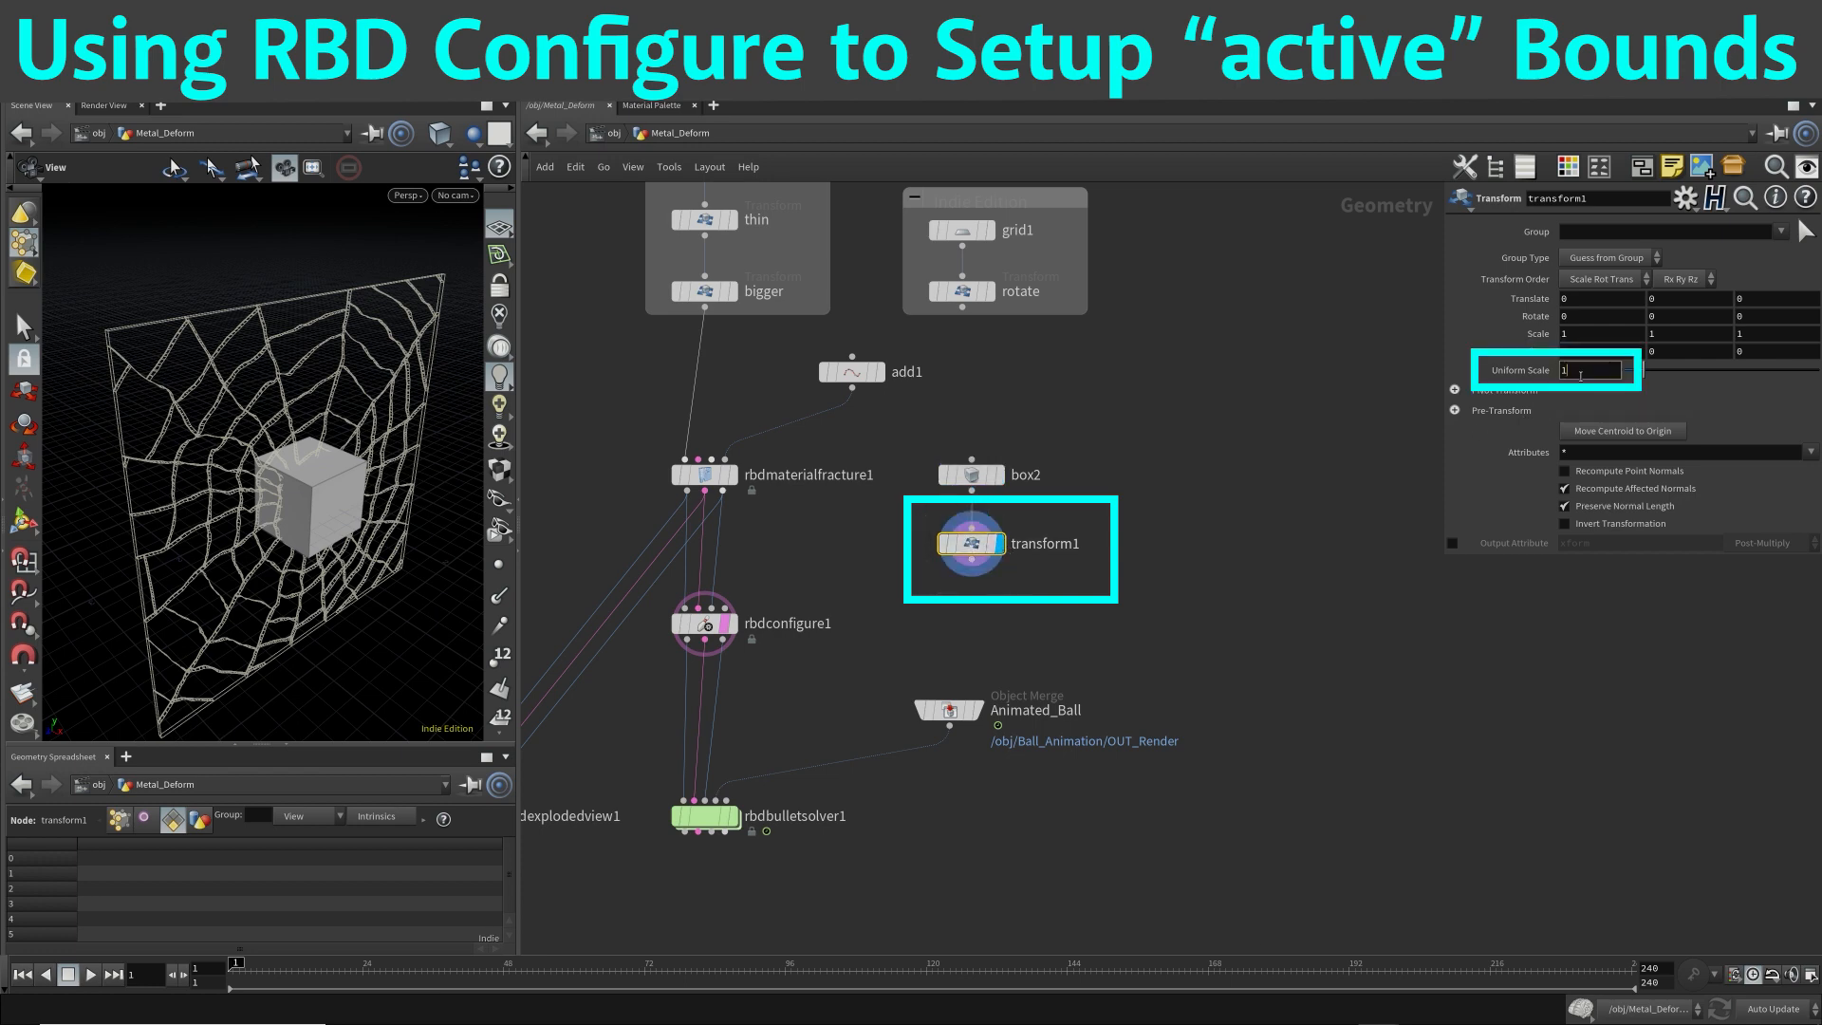
scroll(1580, 375, up, 16)
scroll(1580, 377, up, 14)
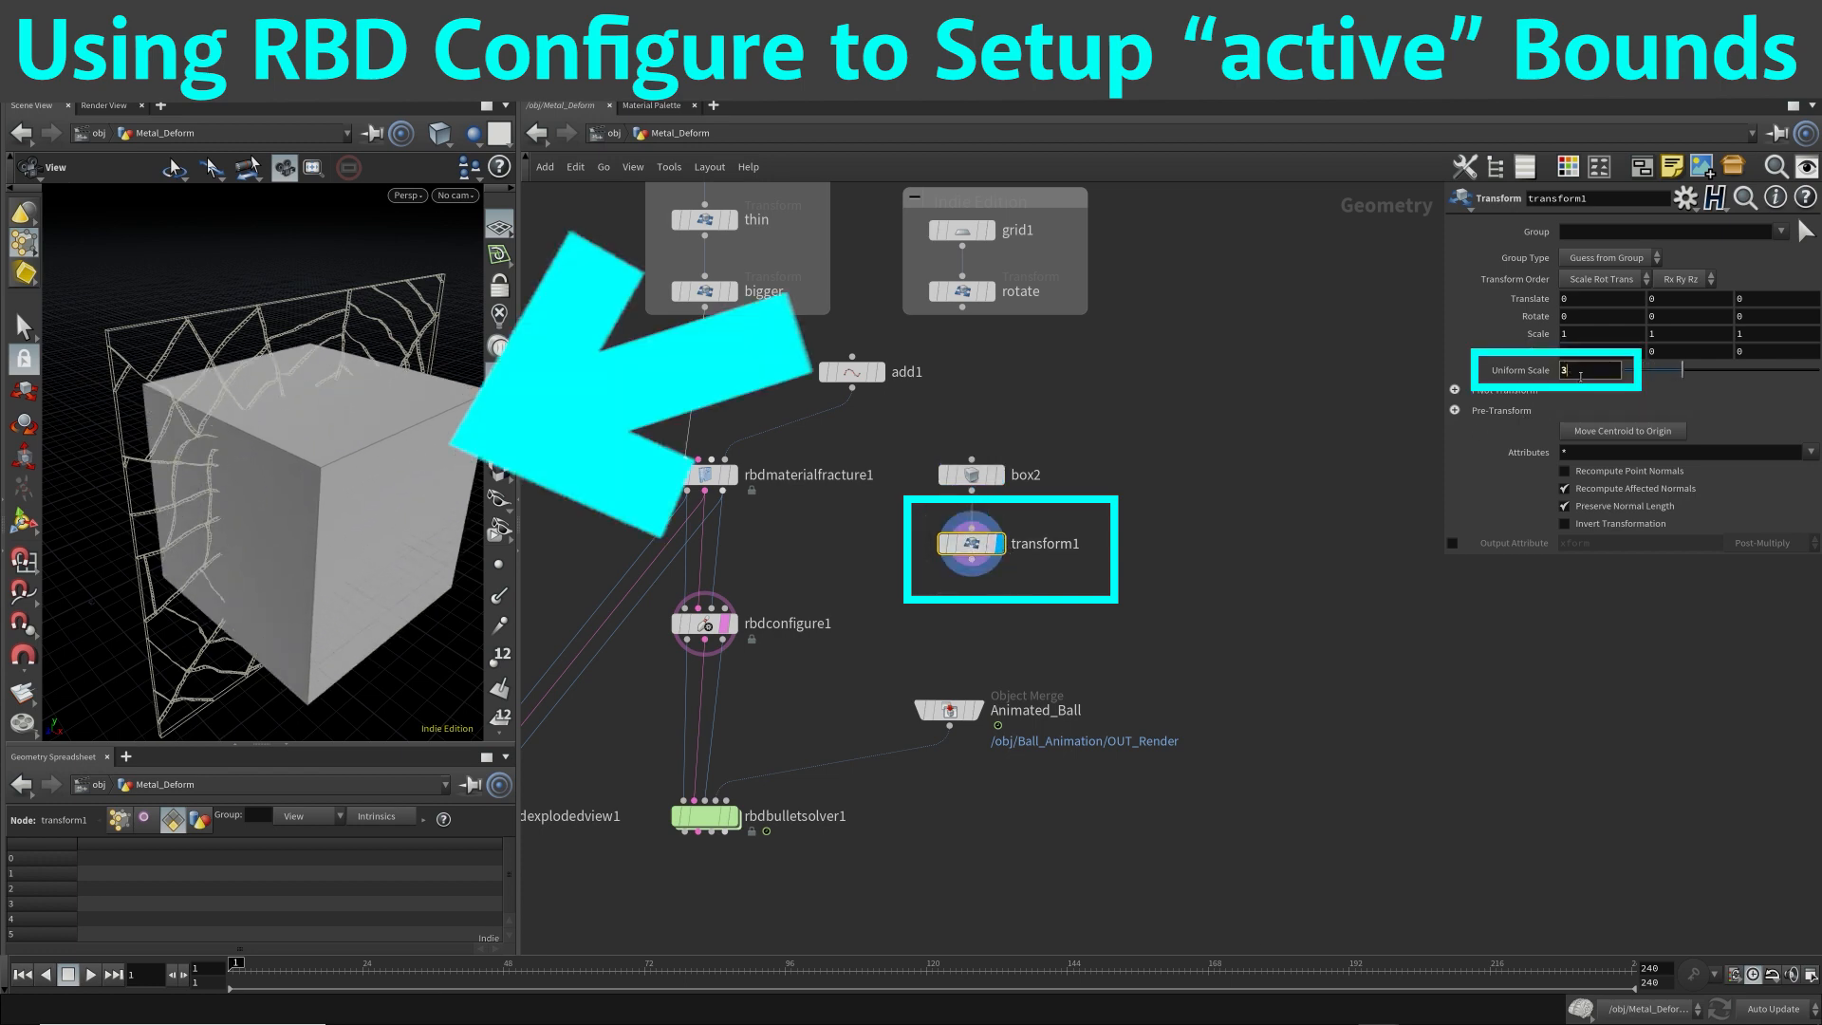
drag(379, 455, 284, 410)
scroll(266, 387, down, 4)
scroll(1587, 374, down, 5)
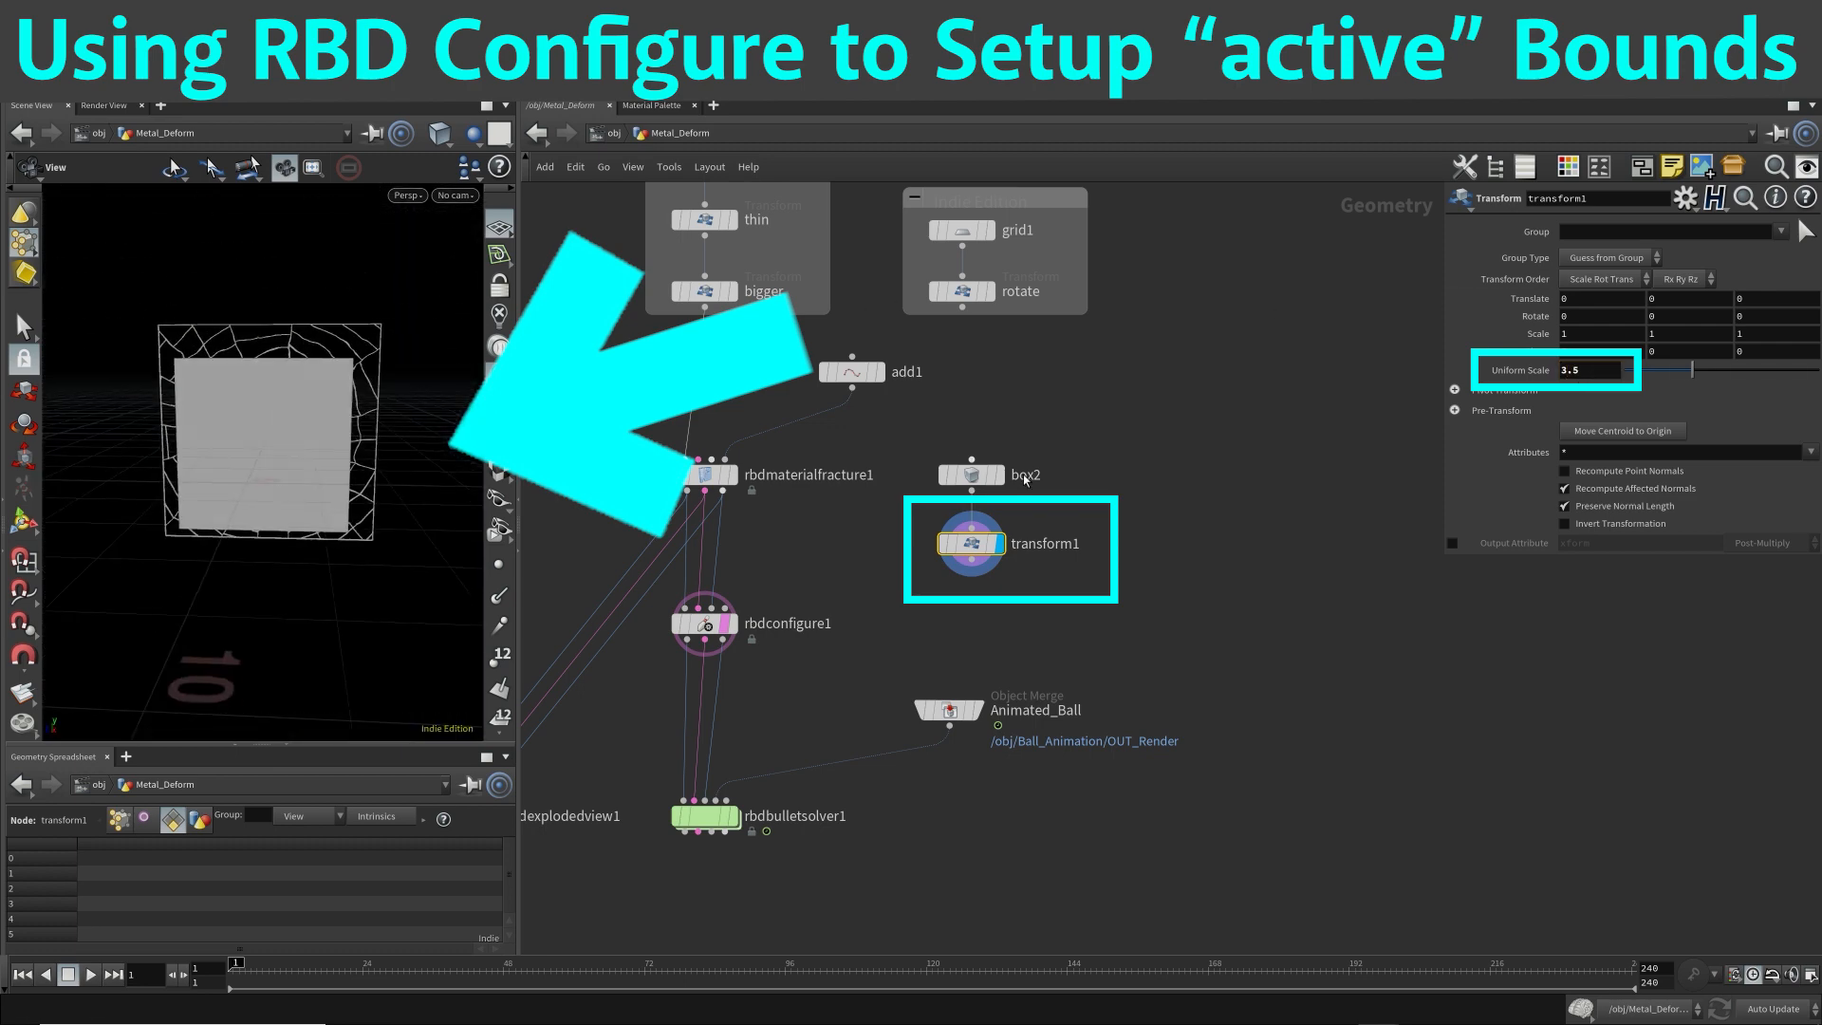
Replace the box feeding transform1 with a Sphere node.
click(970, 475)
key(Delete)
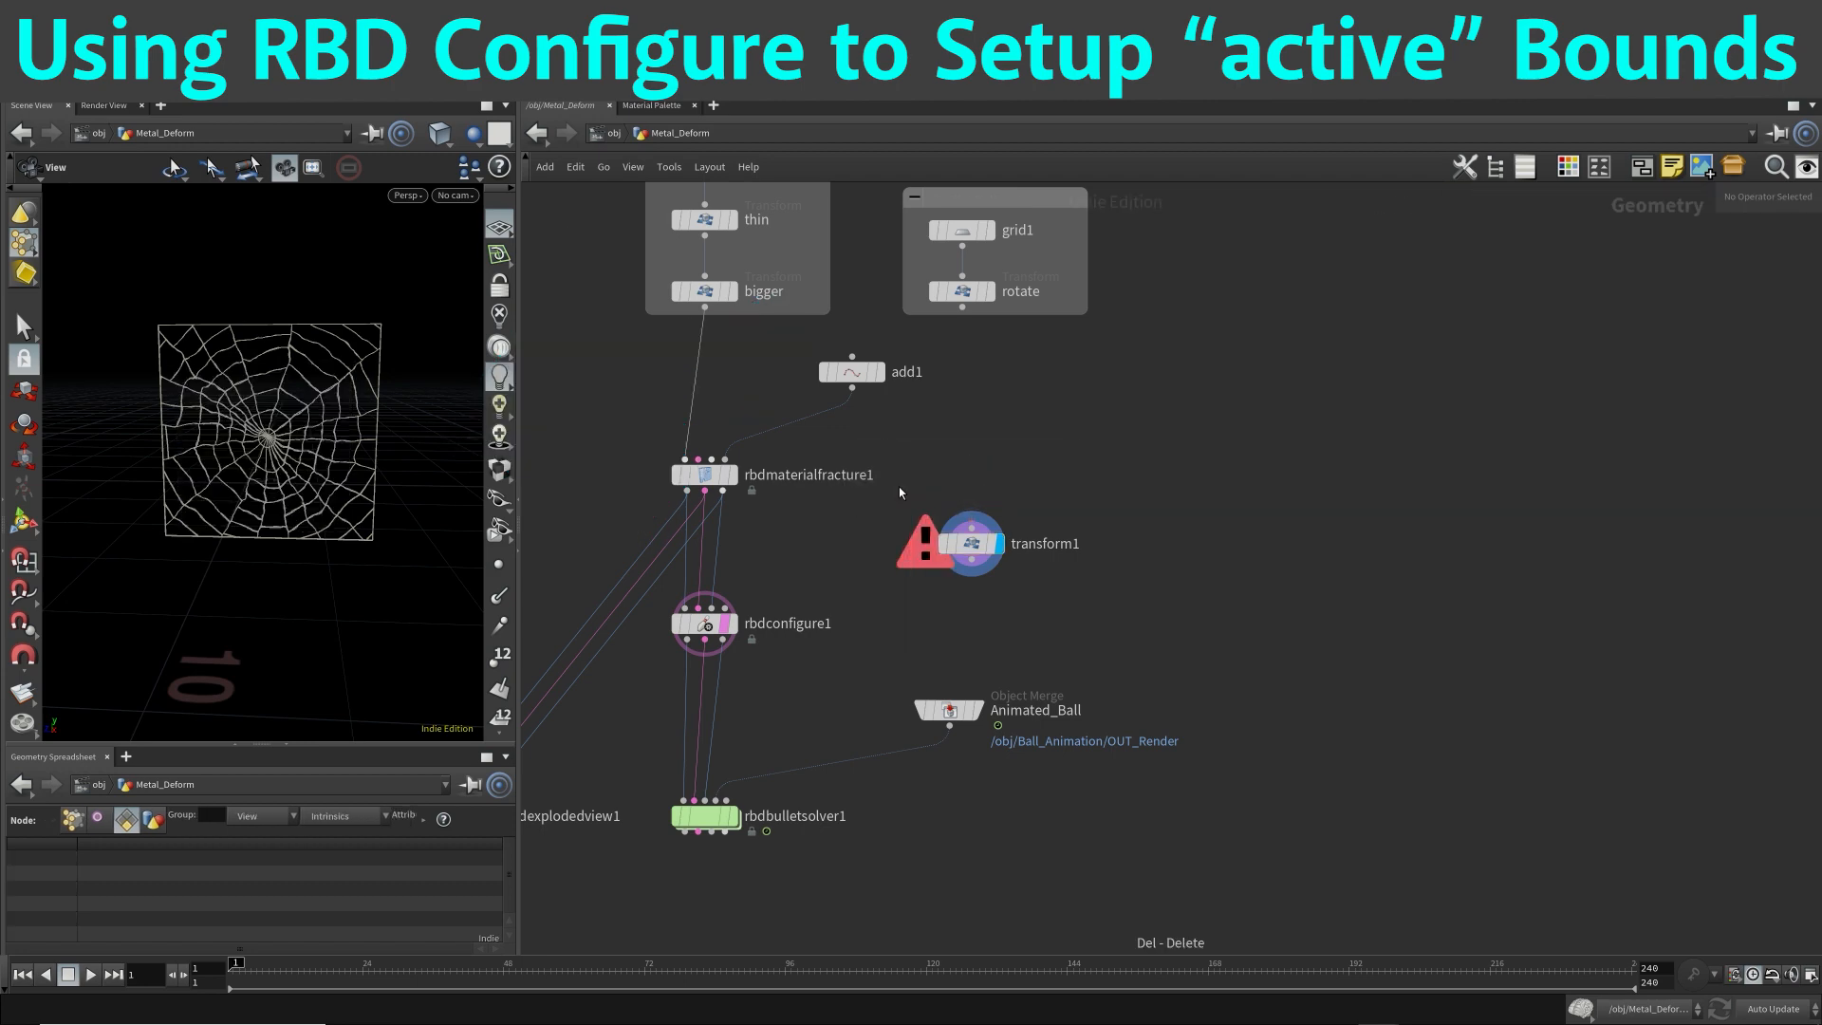
key(Tab)
text(sphe)
key(Return)
click(969, 468)
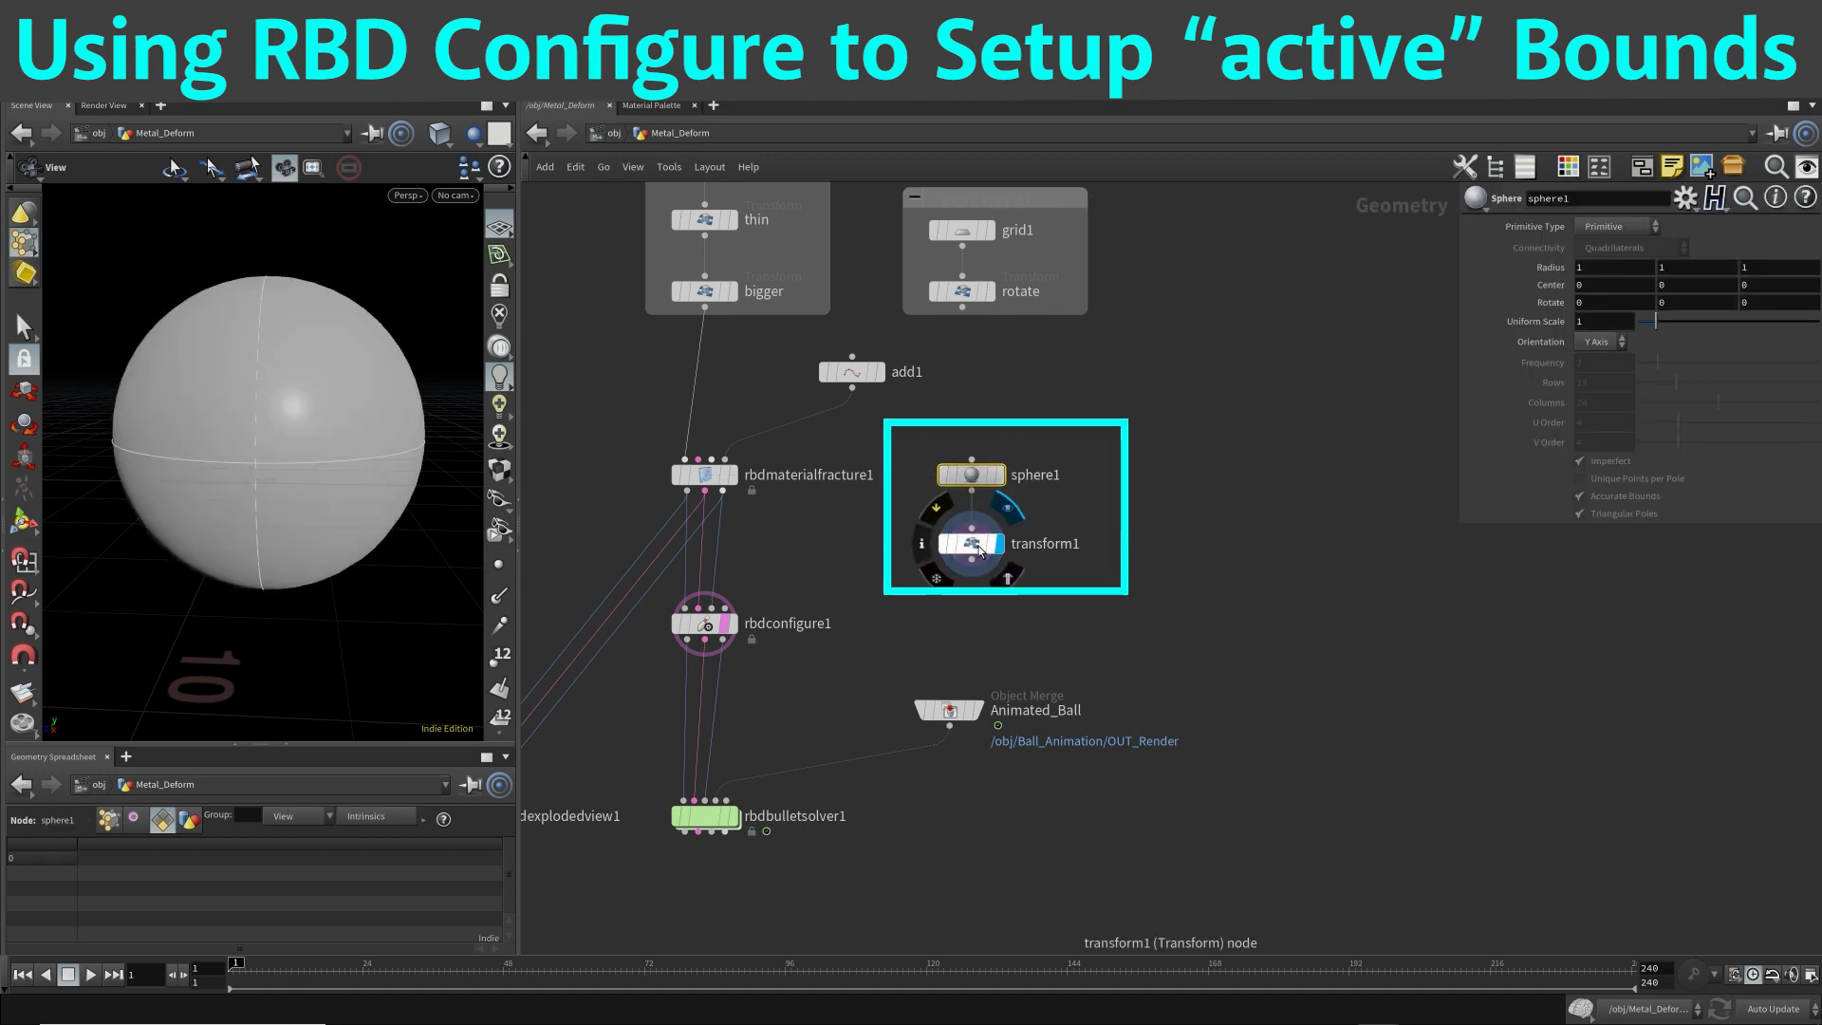
Set sphere1's Primitive Type to Polygon and its Frequency to 5.
click(983, 545)
click(970, 475)
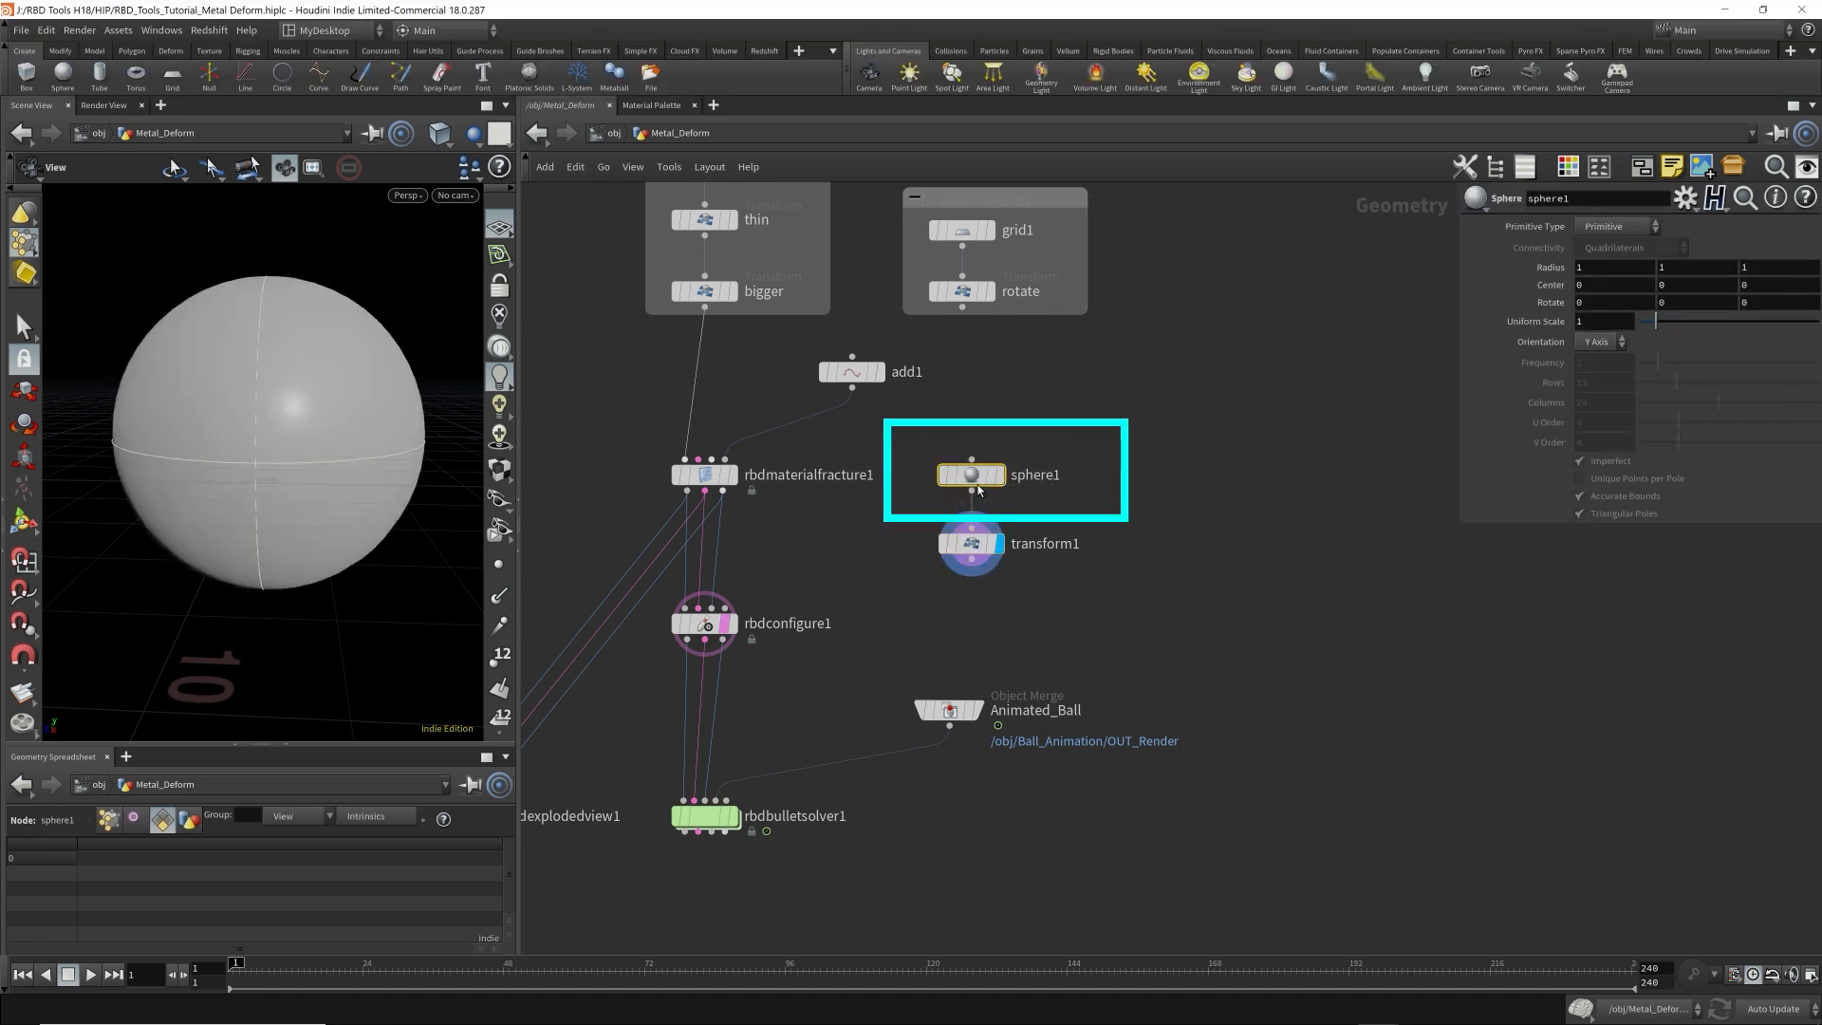
click(1613, 228)
click(1601, 261)
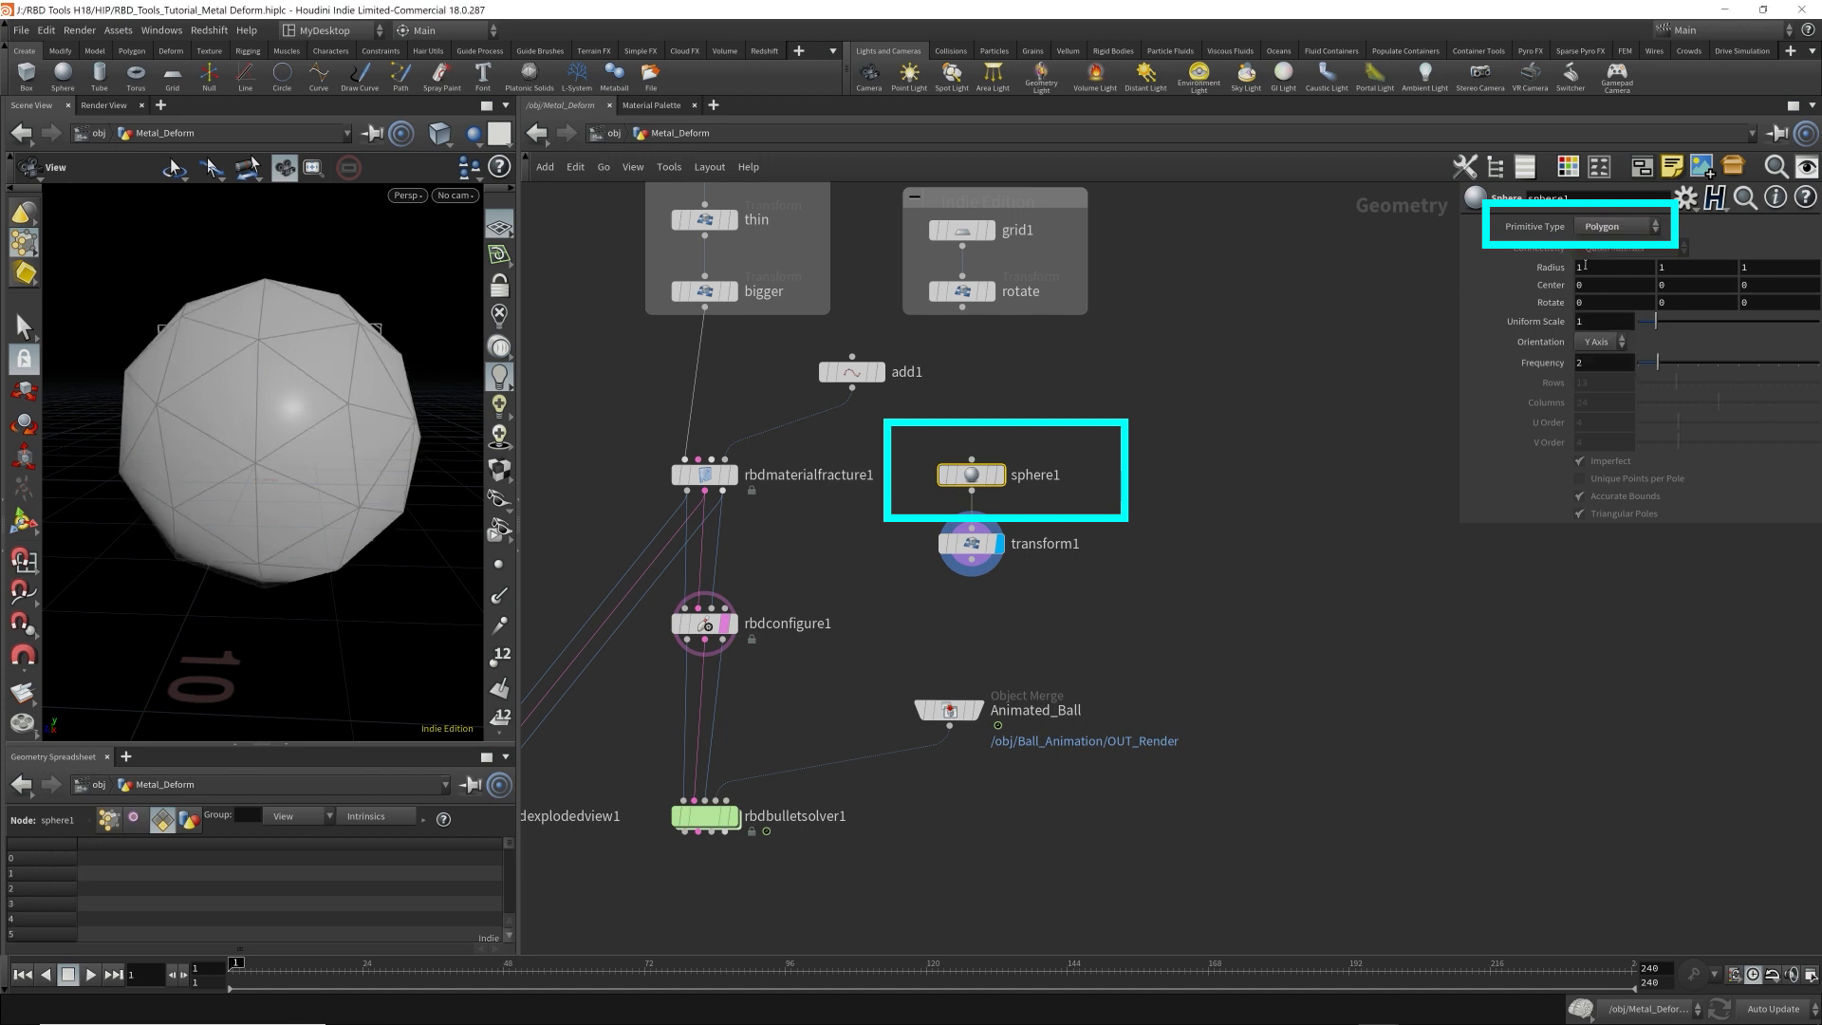
double_click(1594, 363)
text(5)
key(Return)
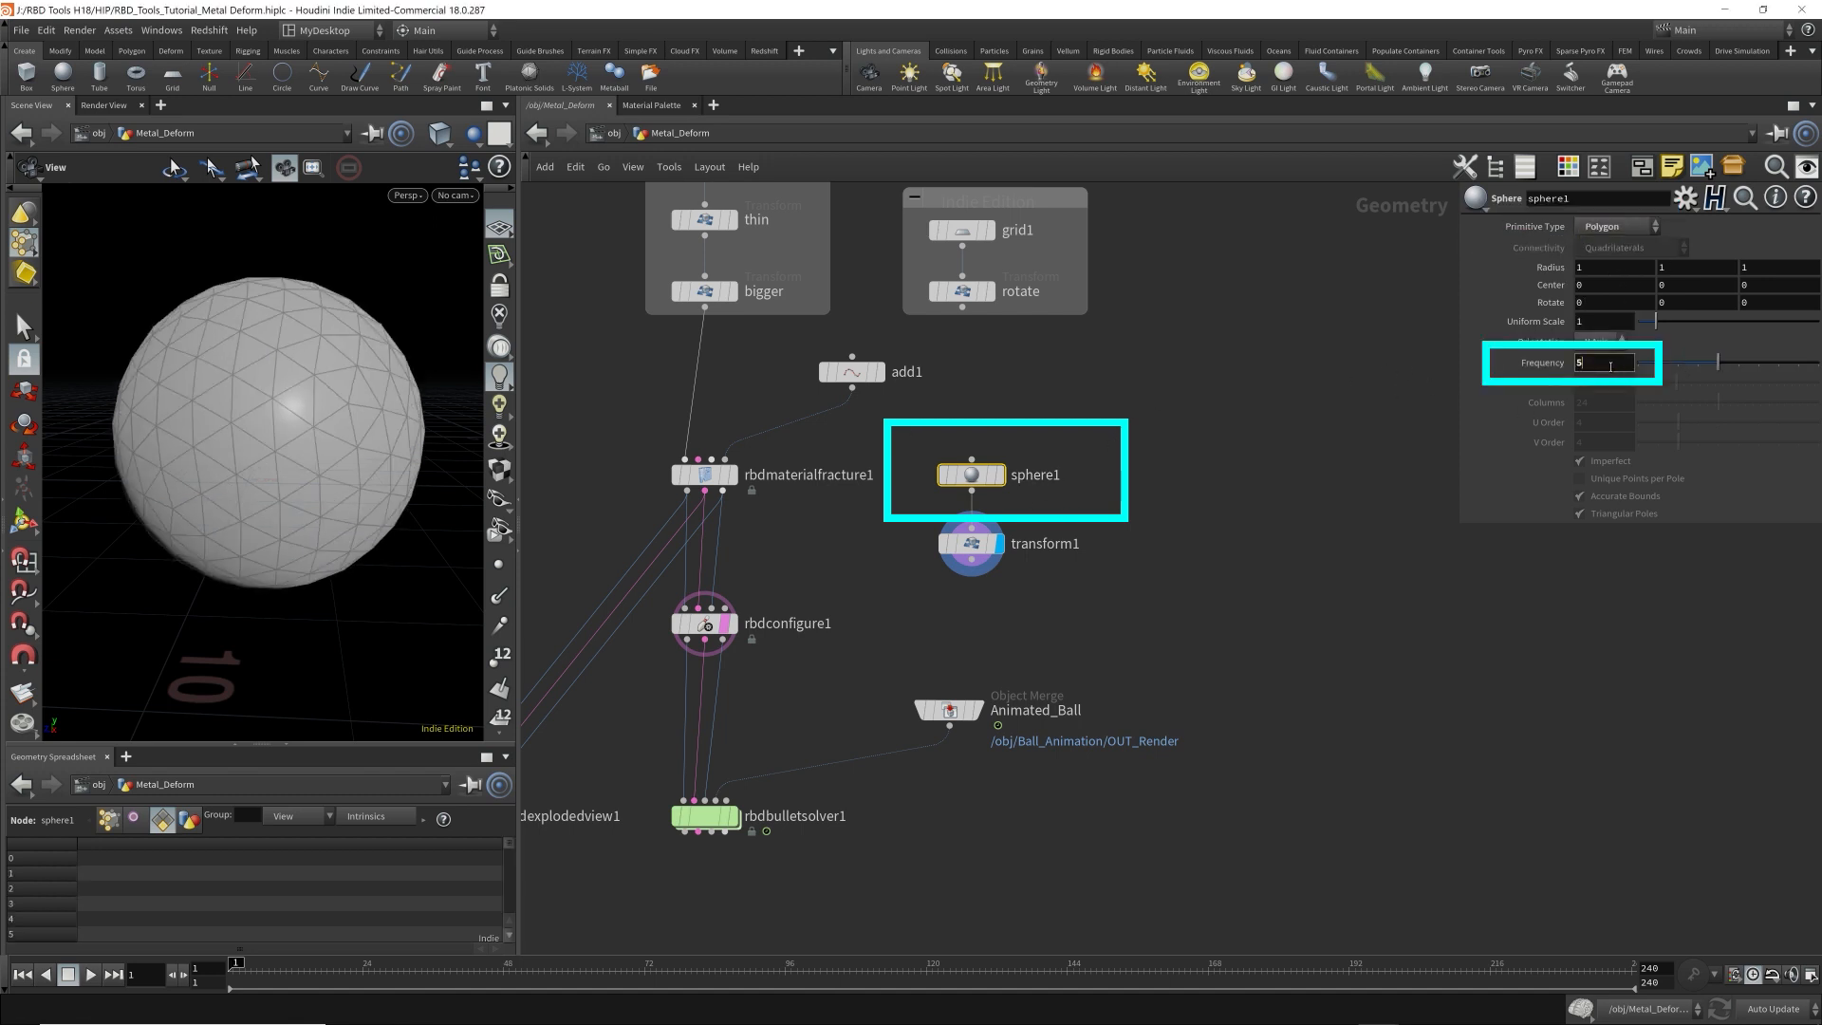
Set transform1's Uniform Scale to 2 and check the sphere against the plate from the side and front.
click(966, 544)
drag(181, 469, 449, 398)
middle_drag(449, 398, 493, 395)
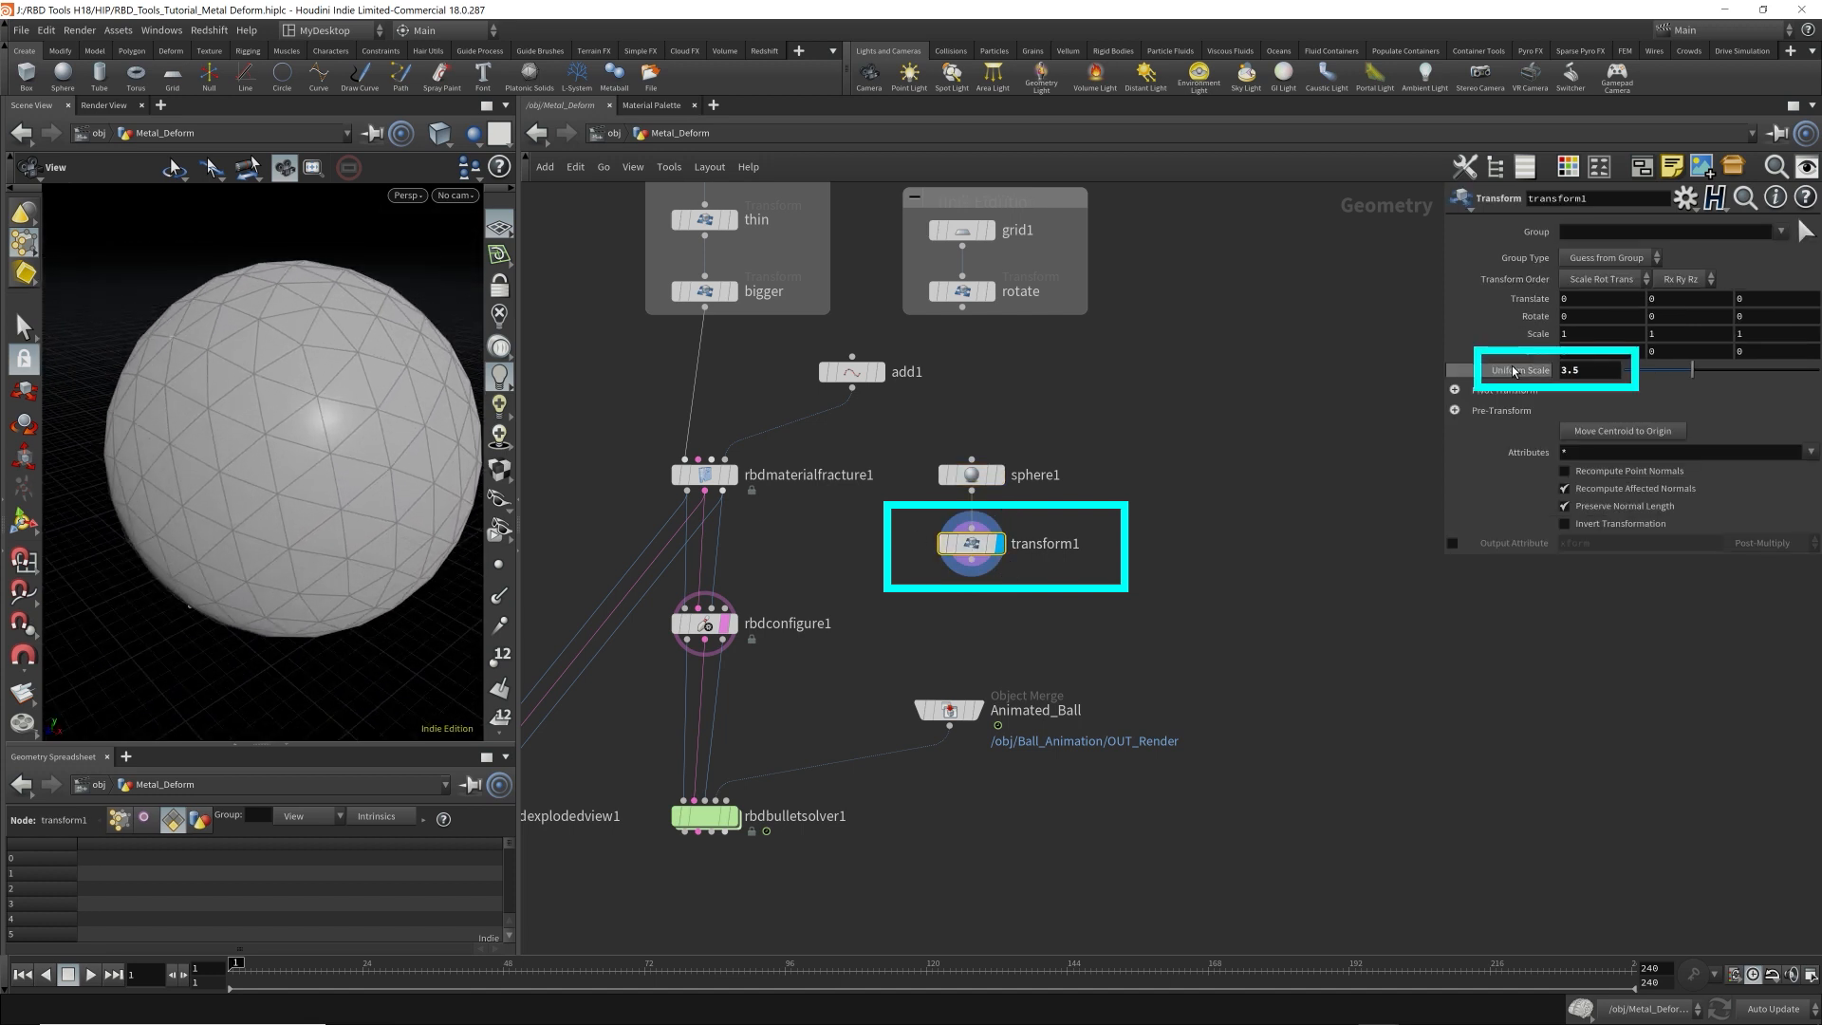
click(1595, 370)
scroll(1595, 370, down, 11)
scroll(1595, 370, down, 4)
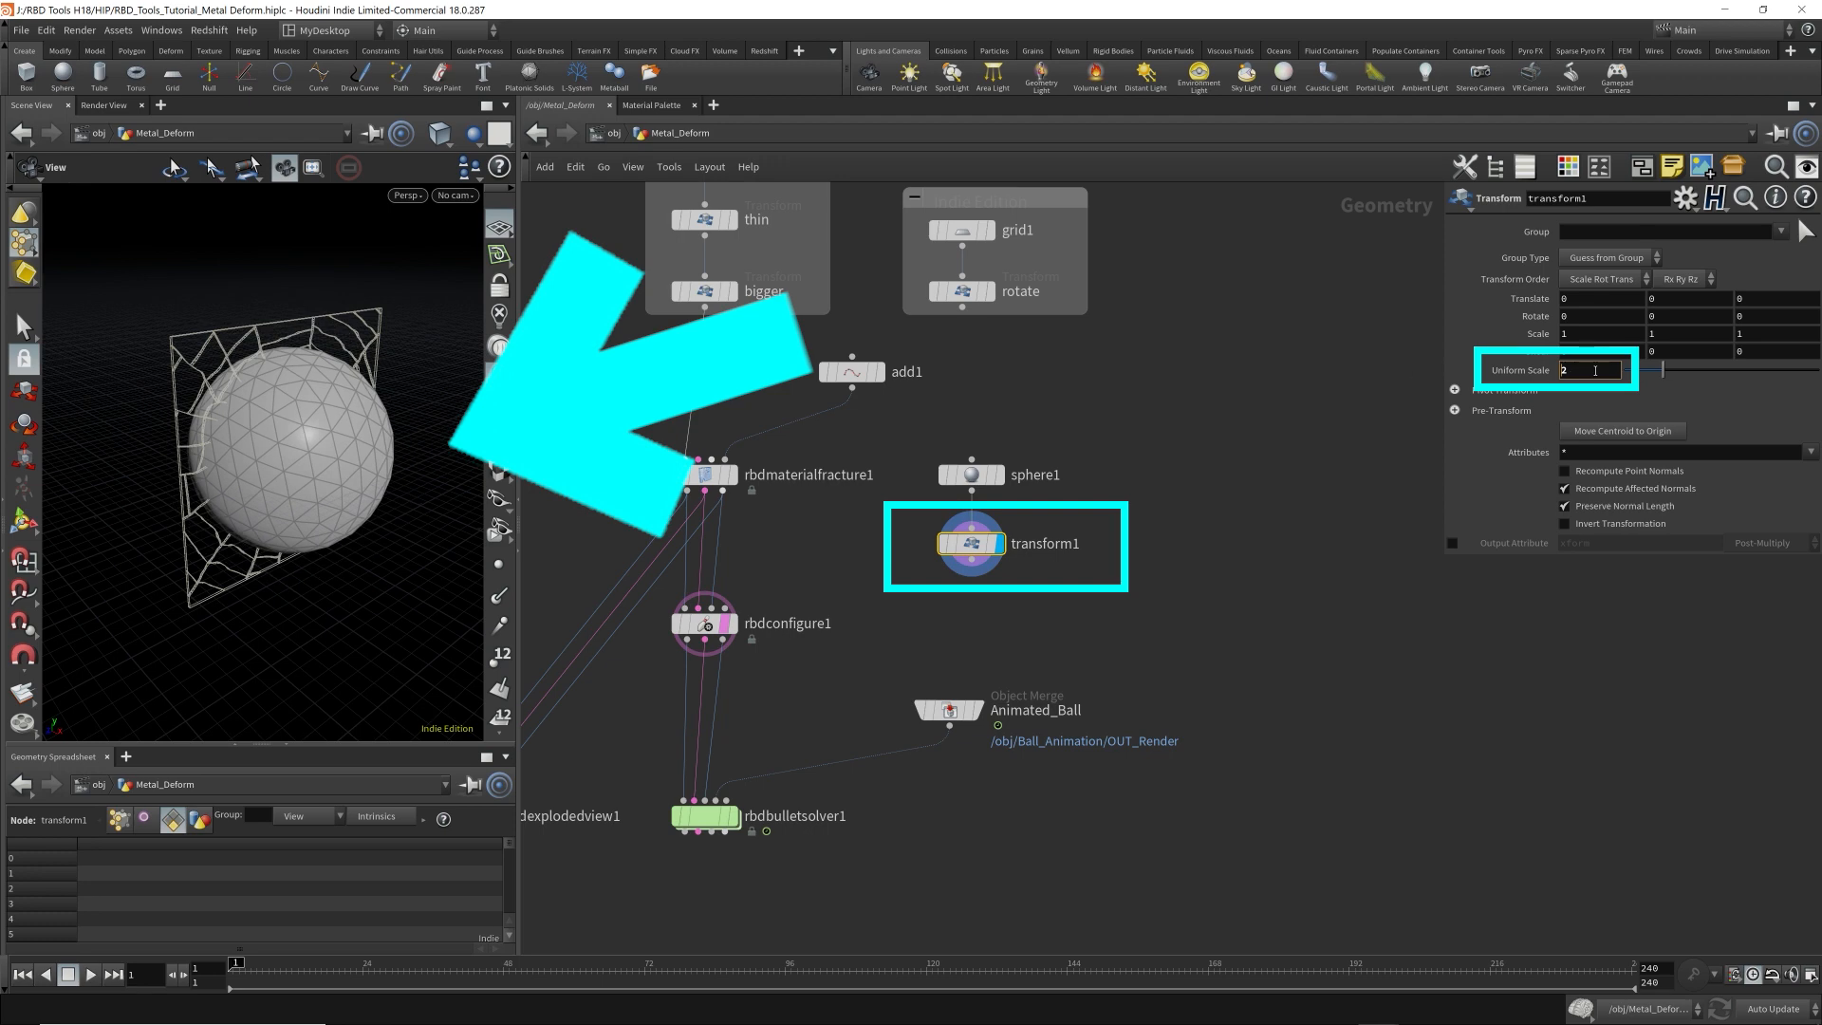
drag(414, 440, 288, 453)
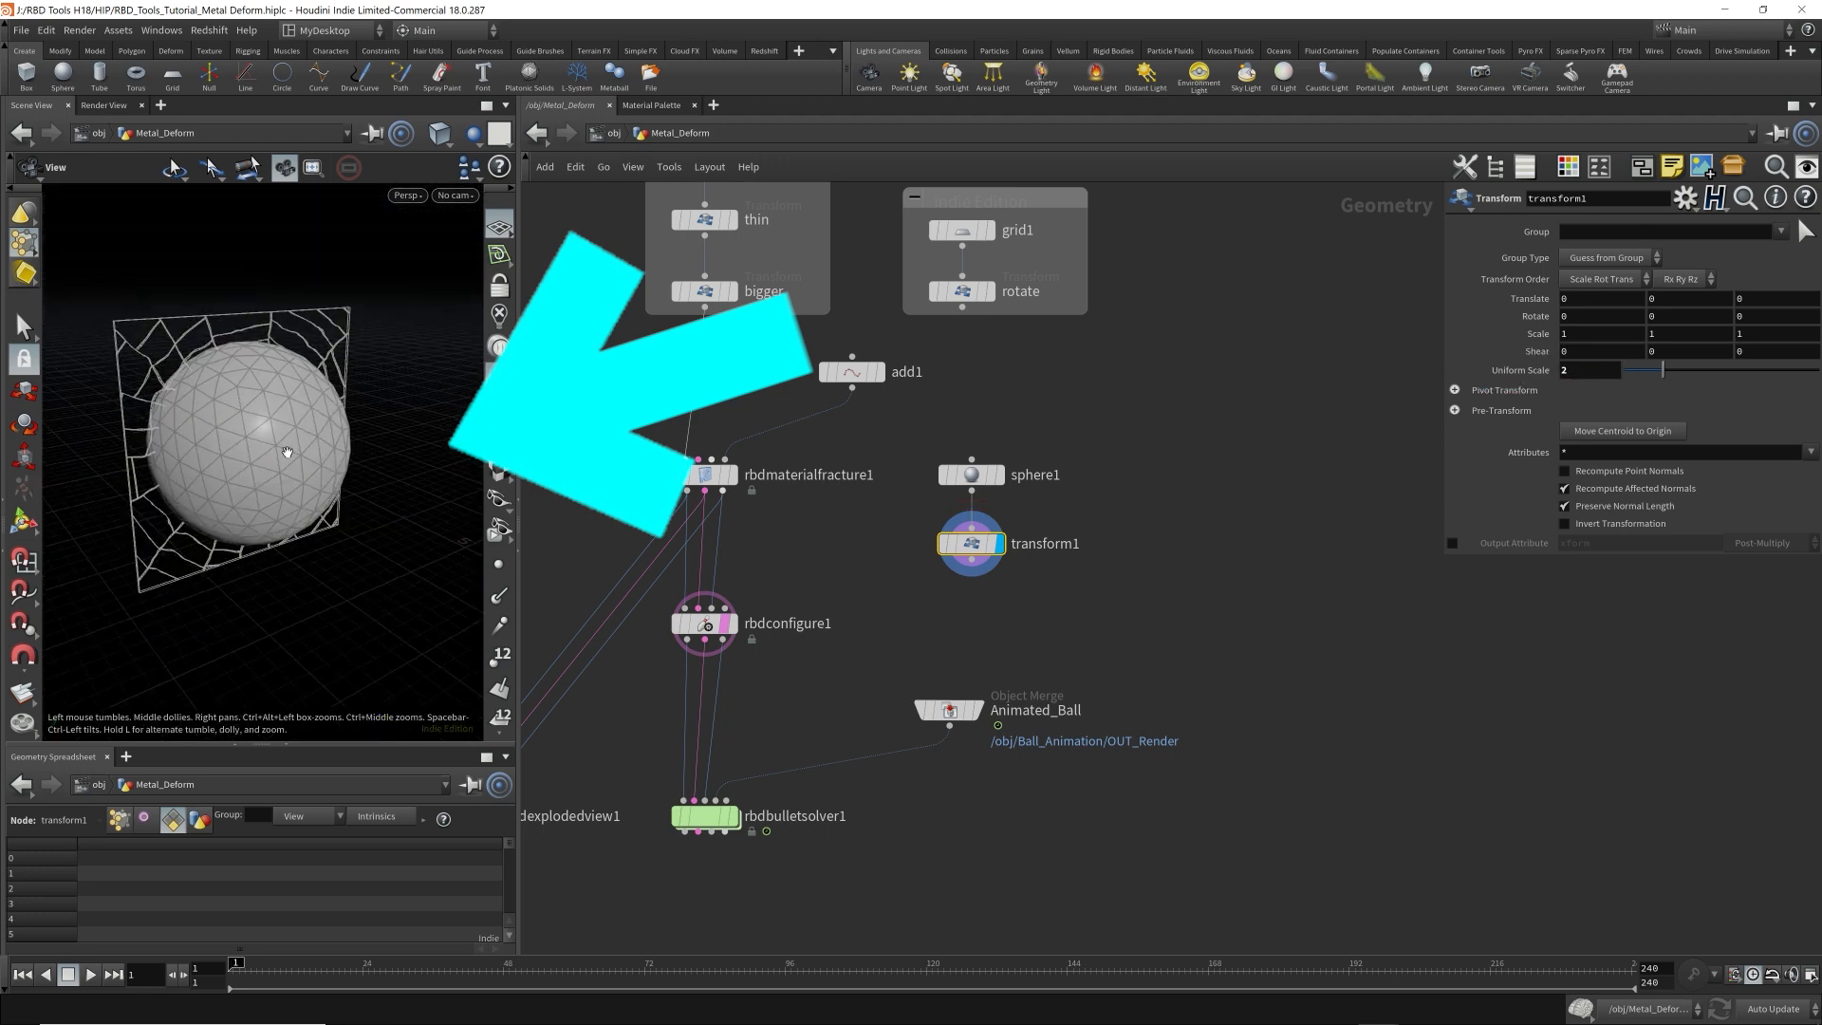
Display rbdconfigure1, rbdmaterialfracture1 and transform1 in turn to compare the plate with the bounding sphere.
click(725, 628)
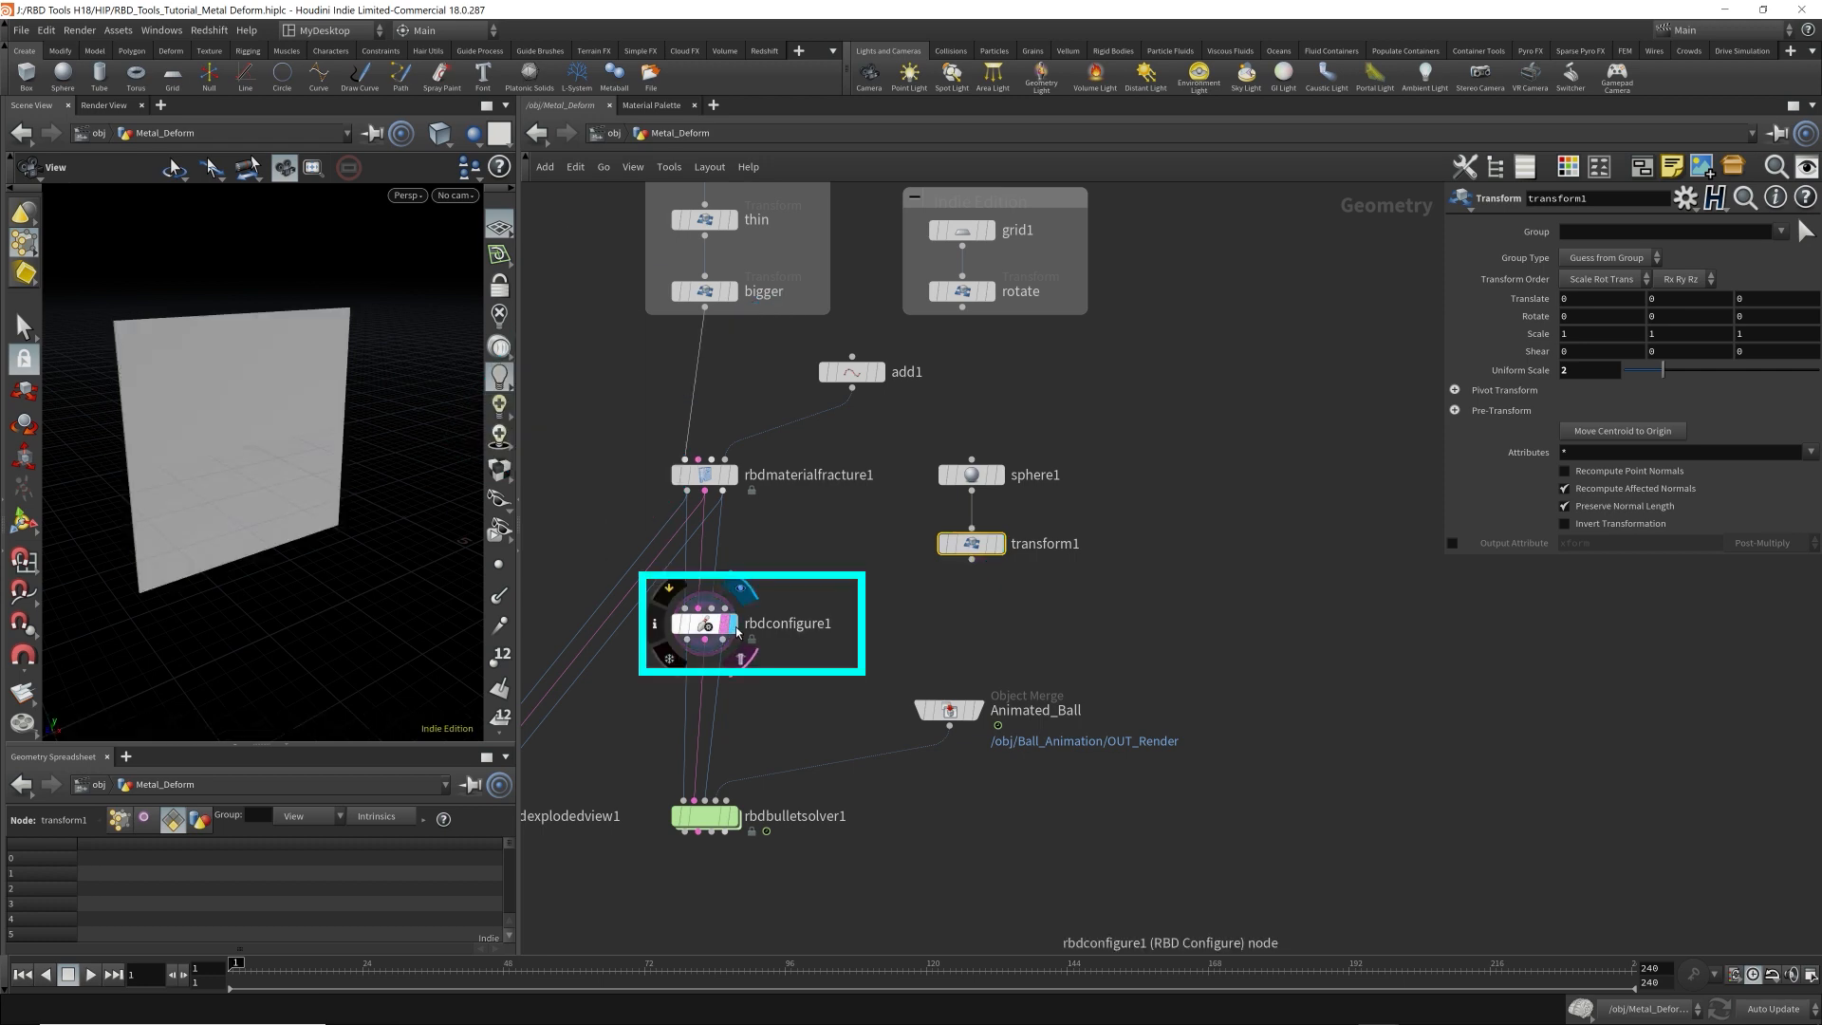
click(732, 474)
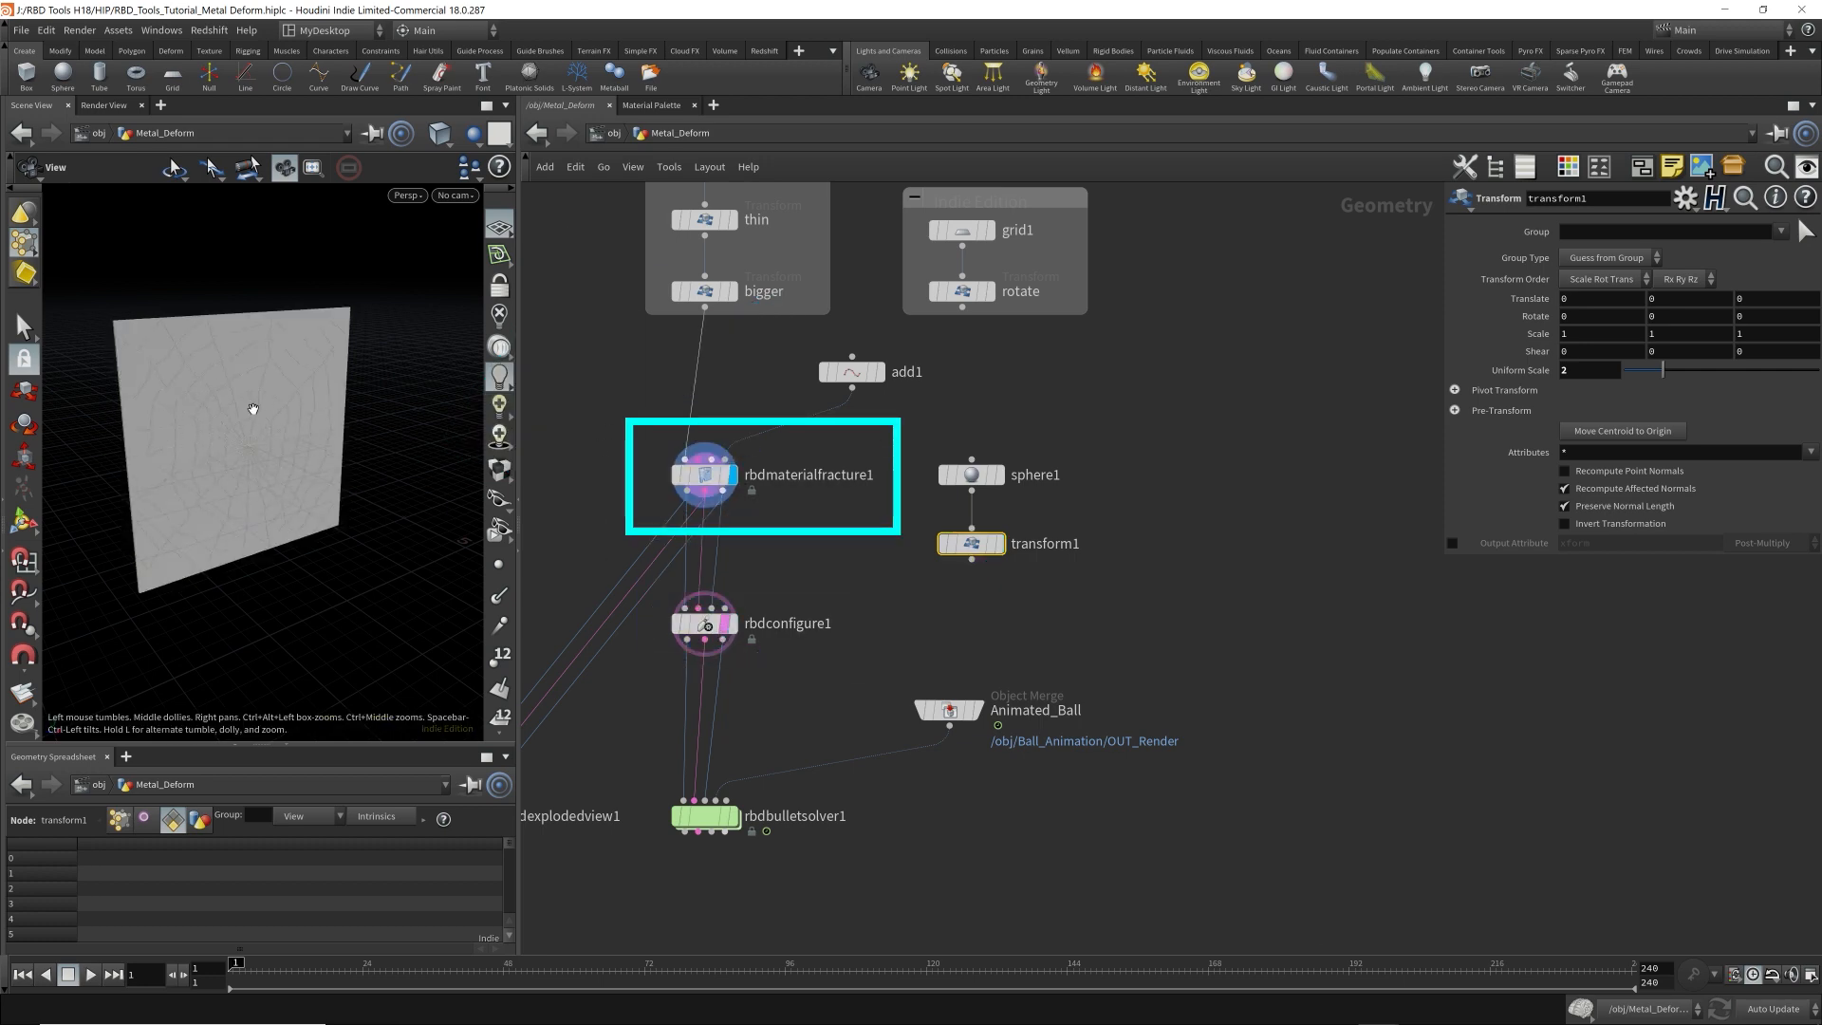
mouse_move(743, 640)
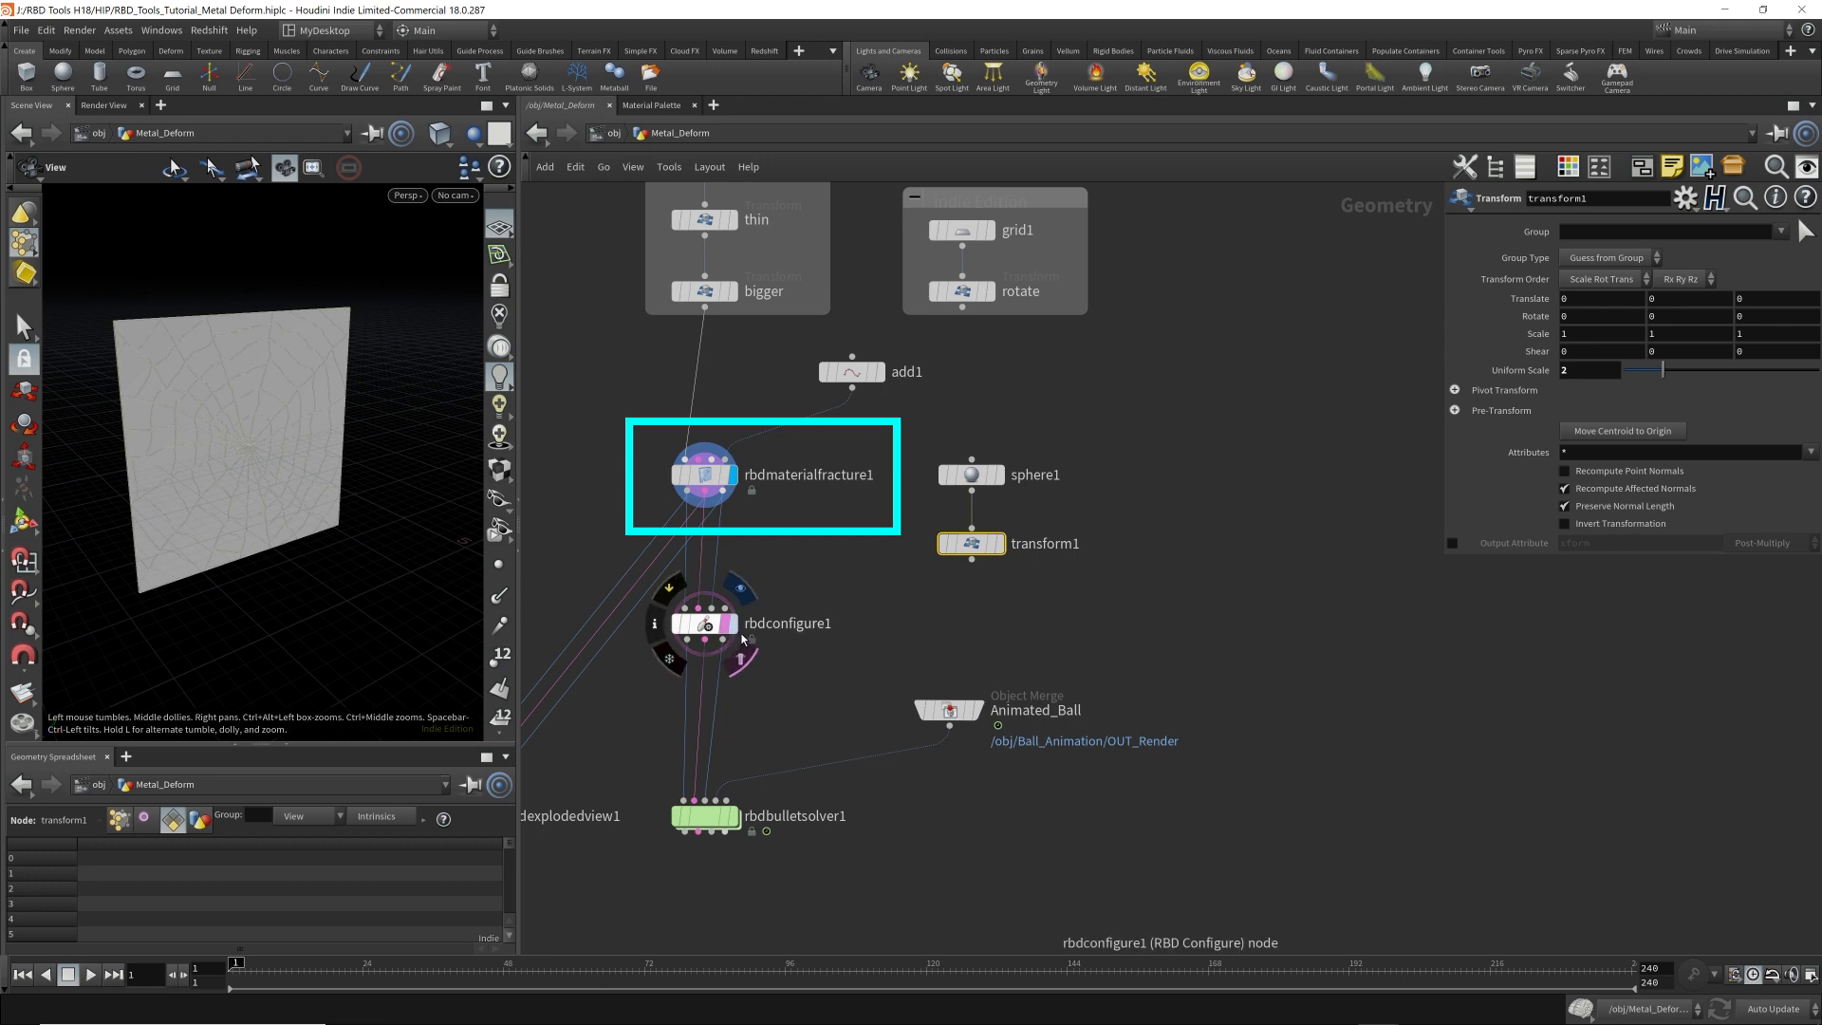
click(997, 544)
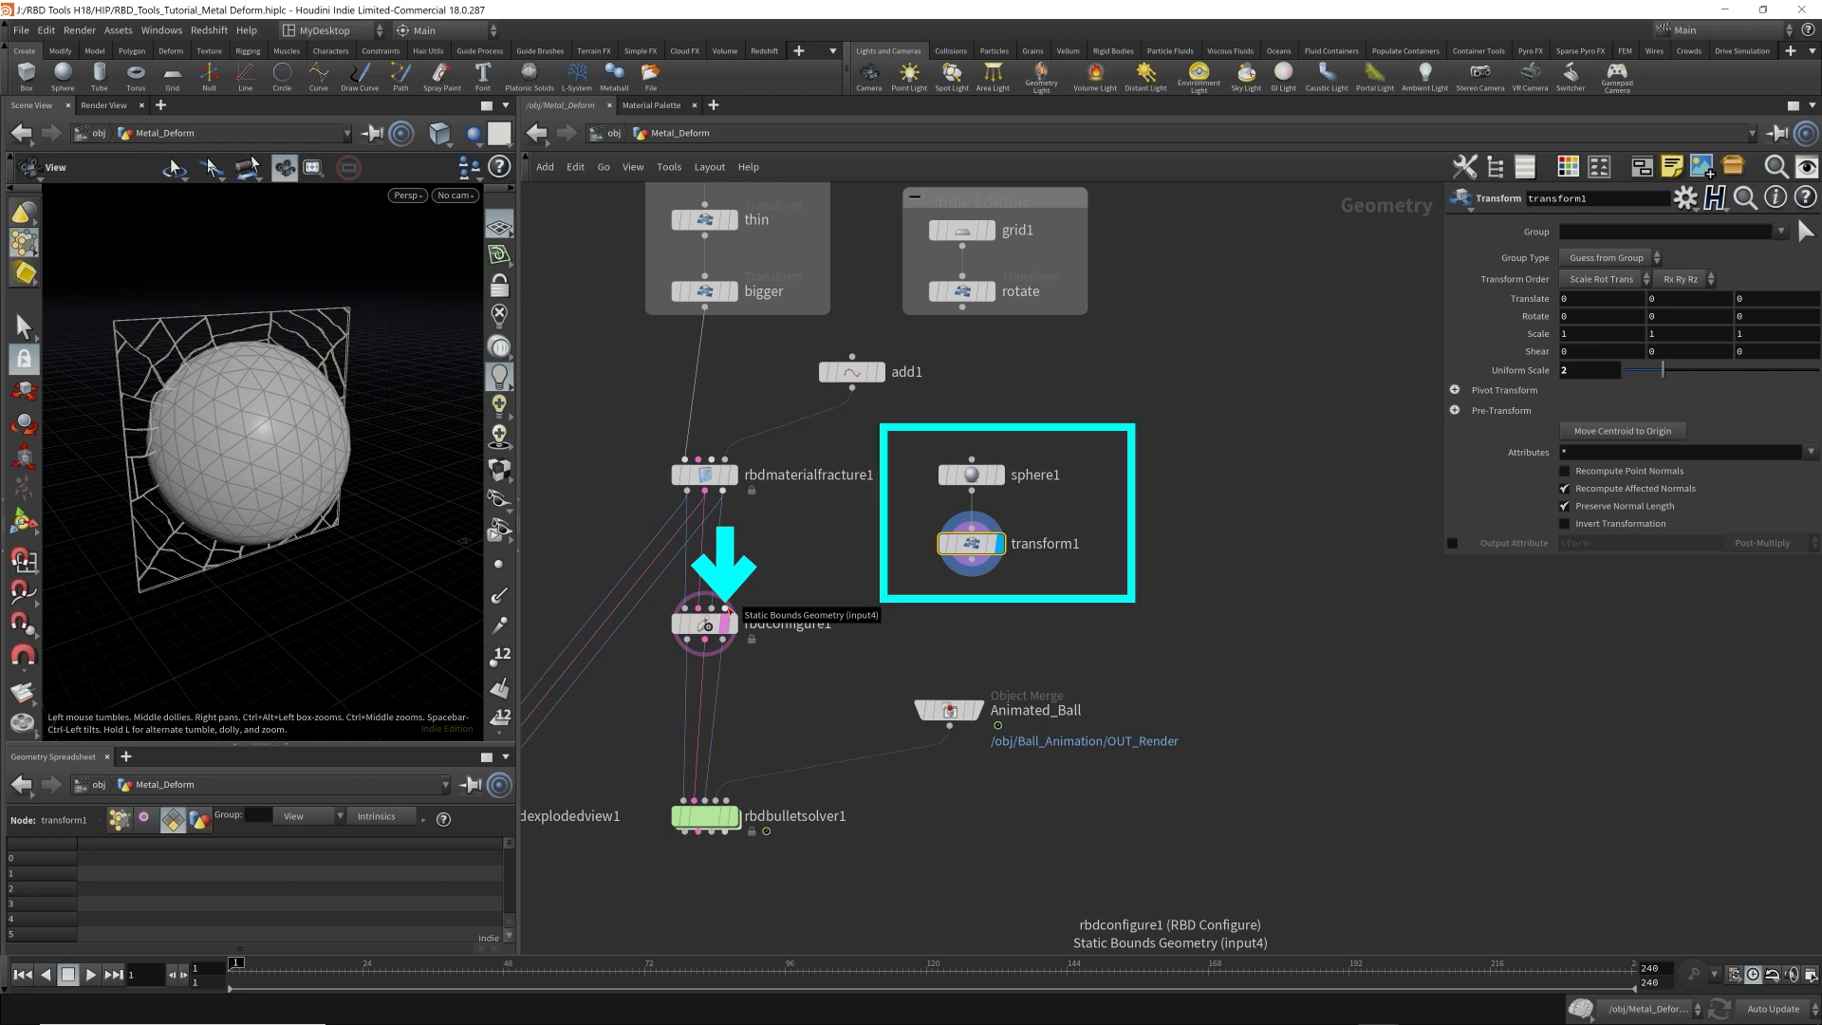
Connect transform1 to rbdconfigure1's Static Bounds Geometry input, then display rbdconfigure1 and open its parameters.
drag(902, 571, 1096, 536)
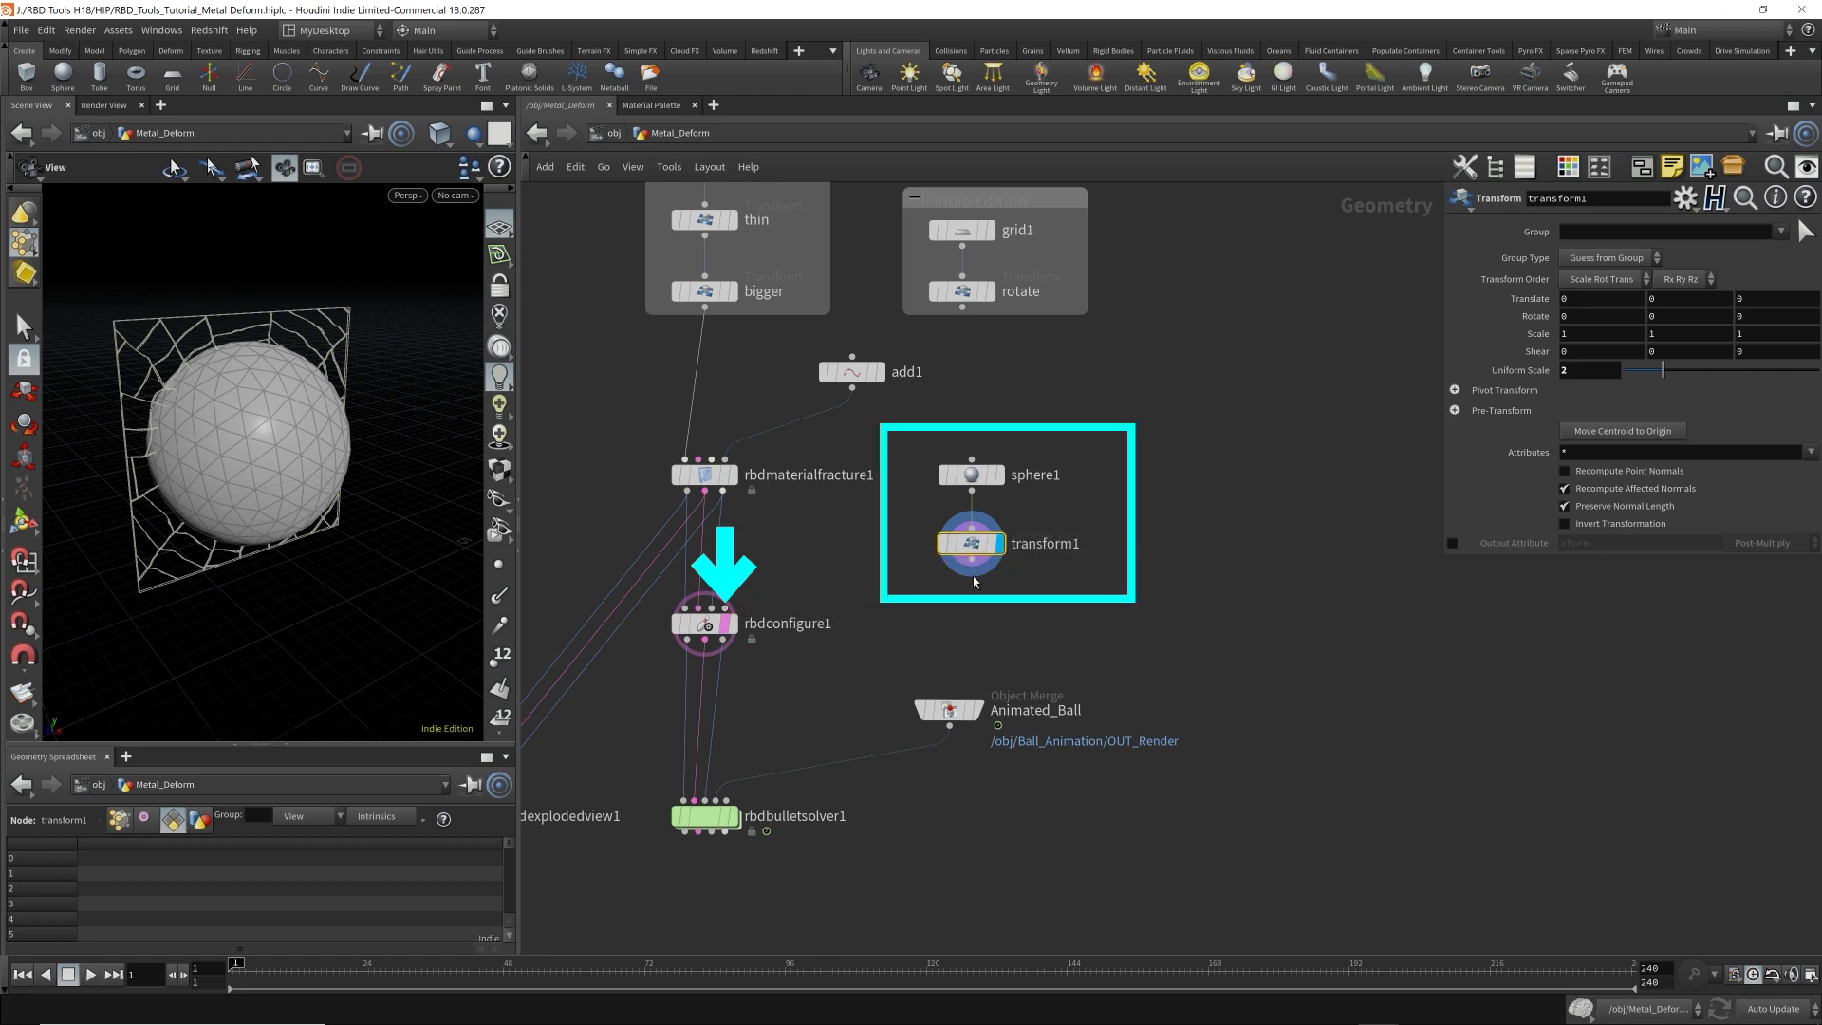
drag(971, 564, 735, 610)
click(733, 623)
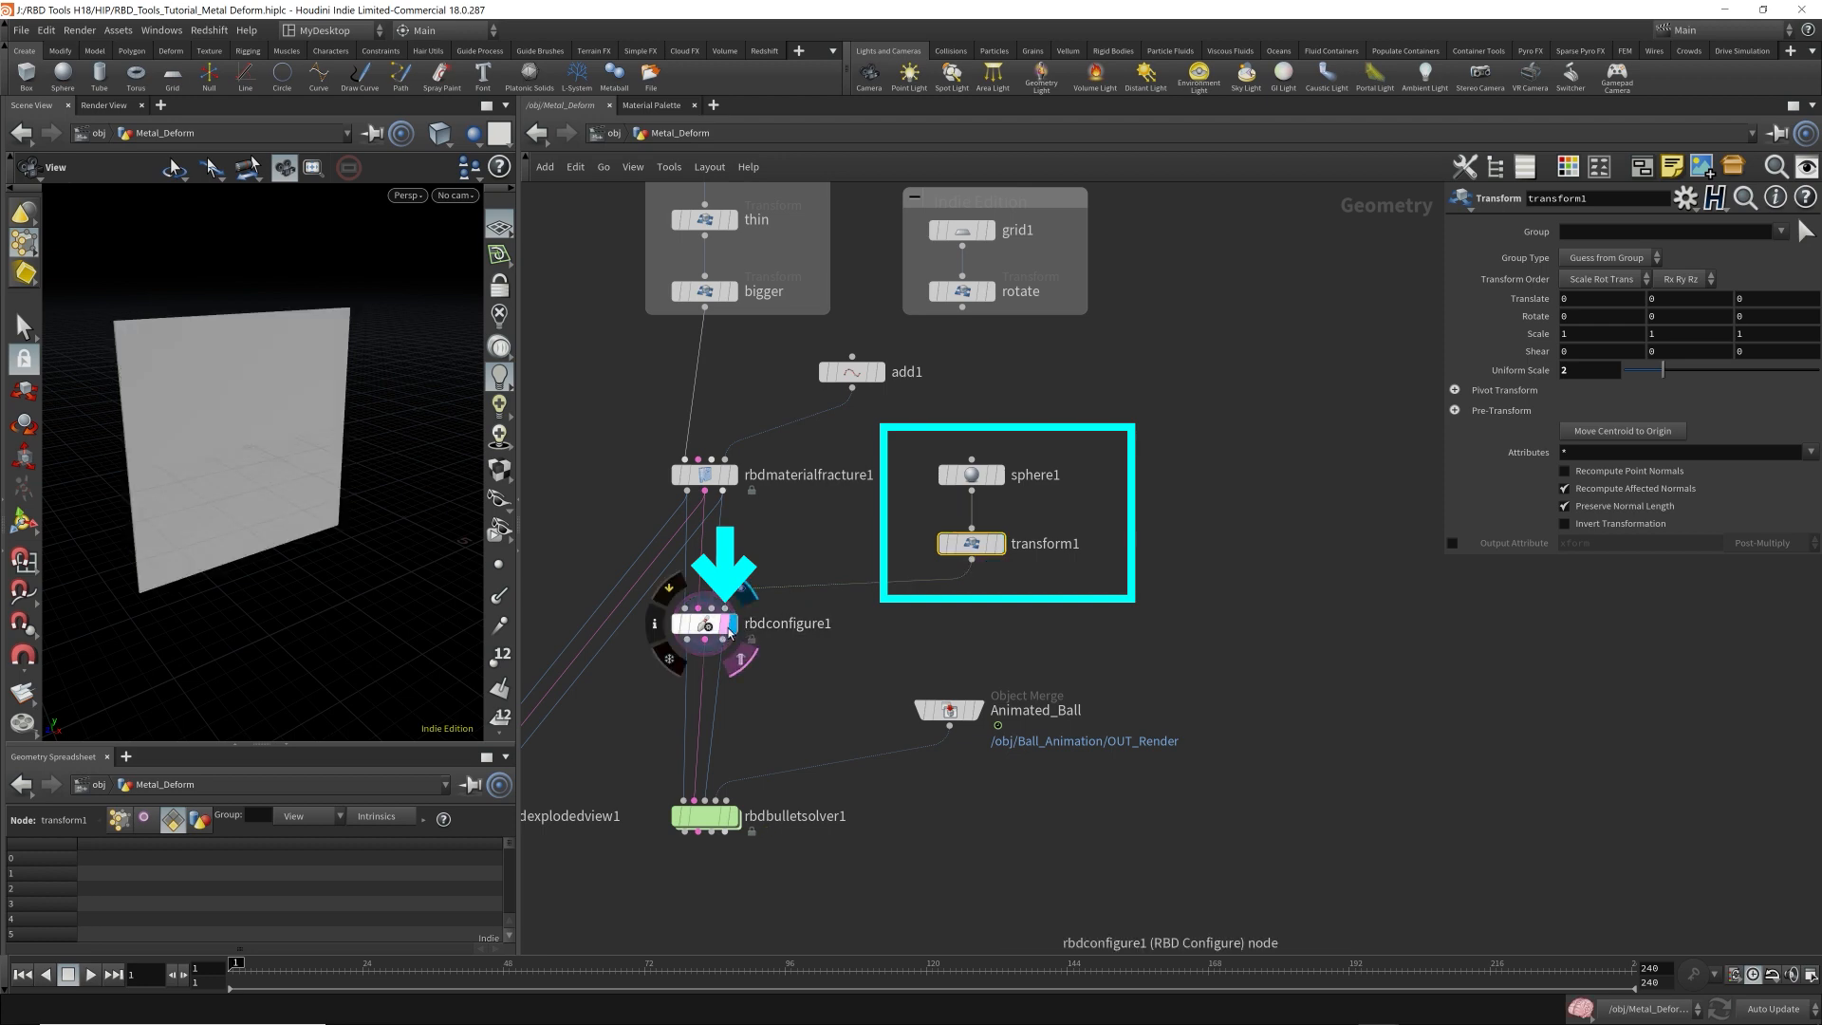
click(707, 628)
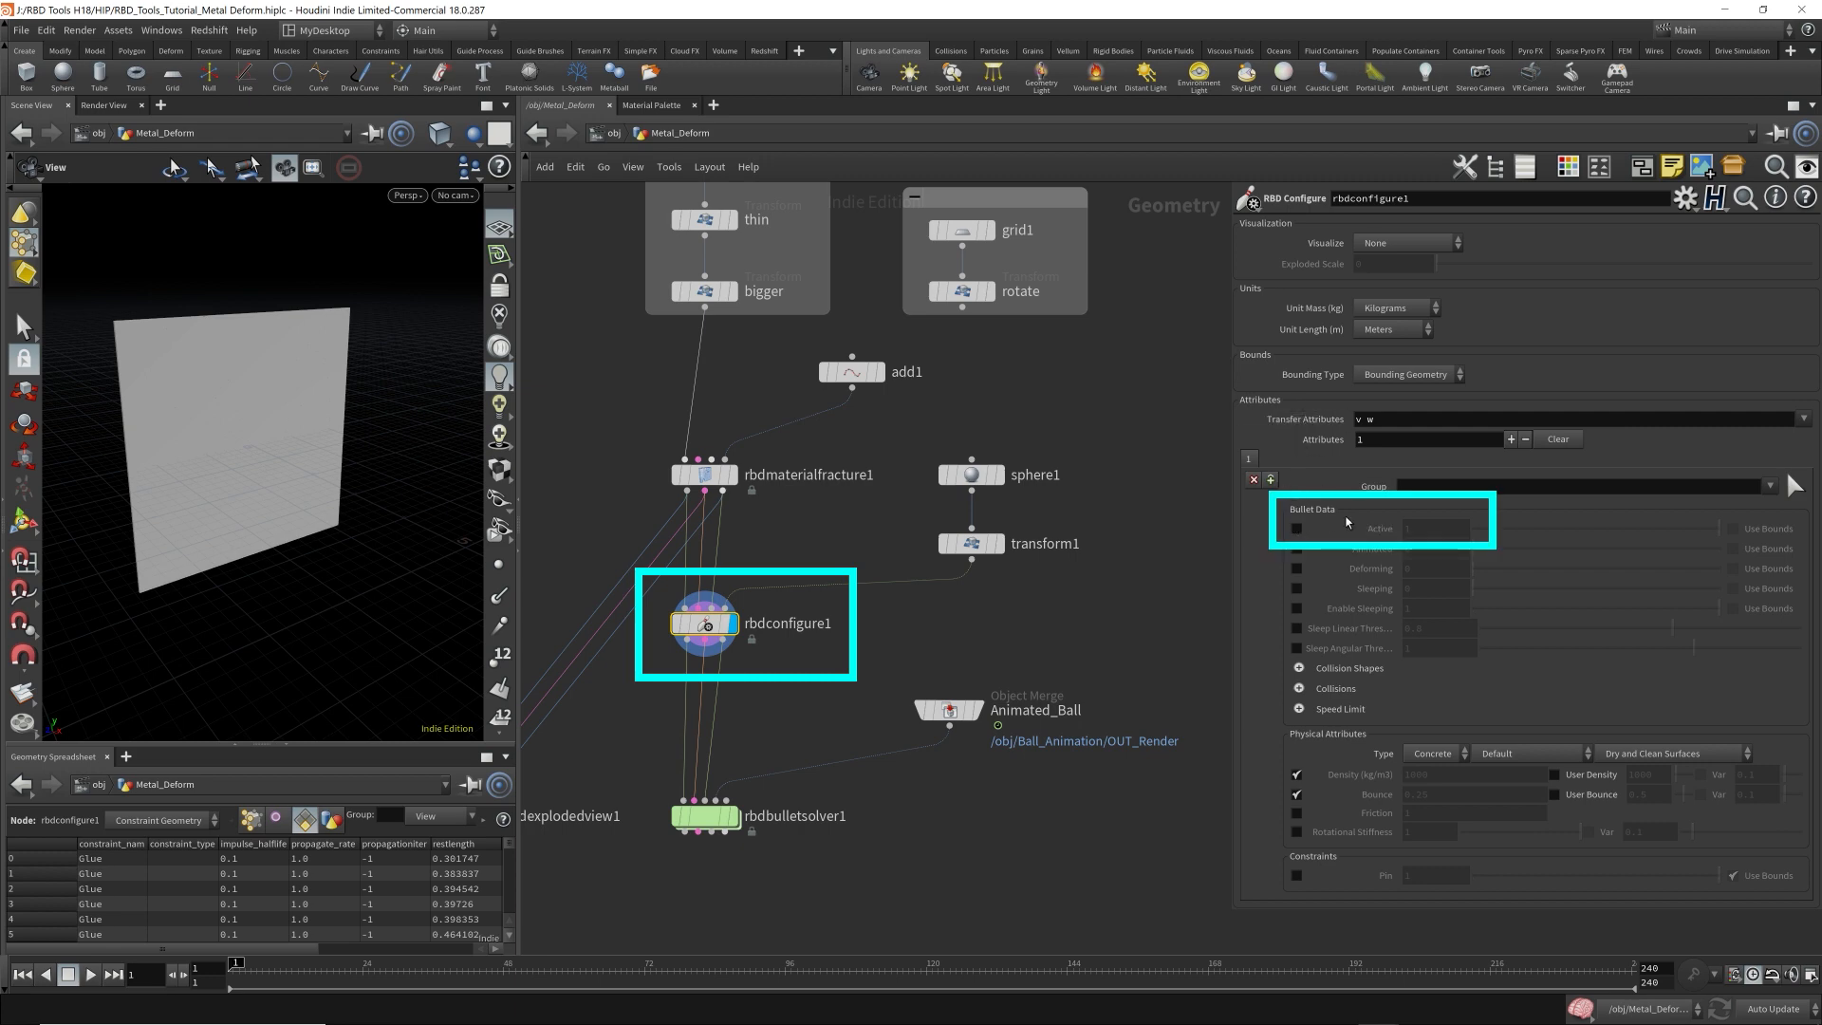
Enable rbdconfigure1's Active attribute with value 1 and restrict it with Use Bounds.
click(1298, 529)
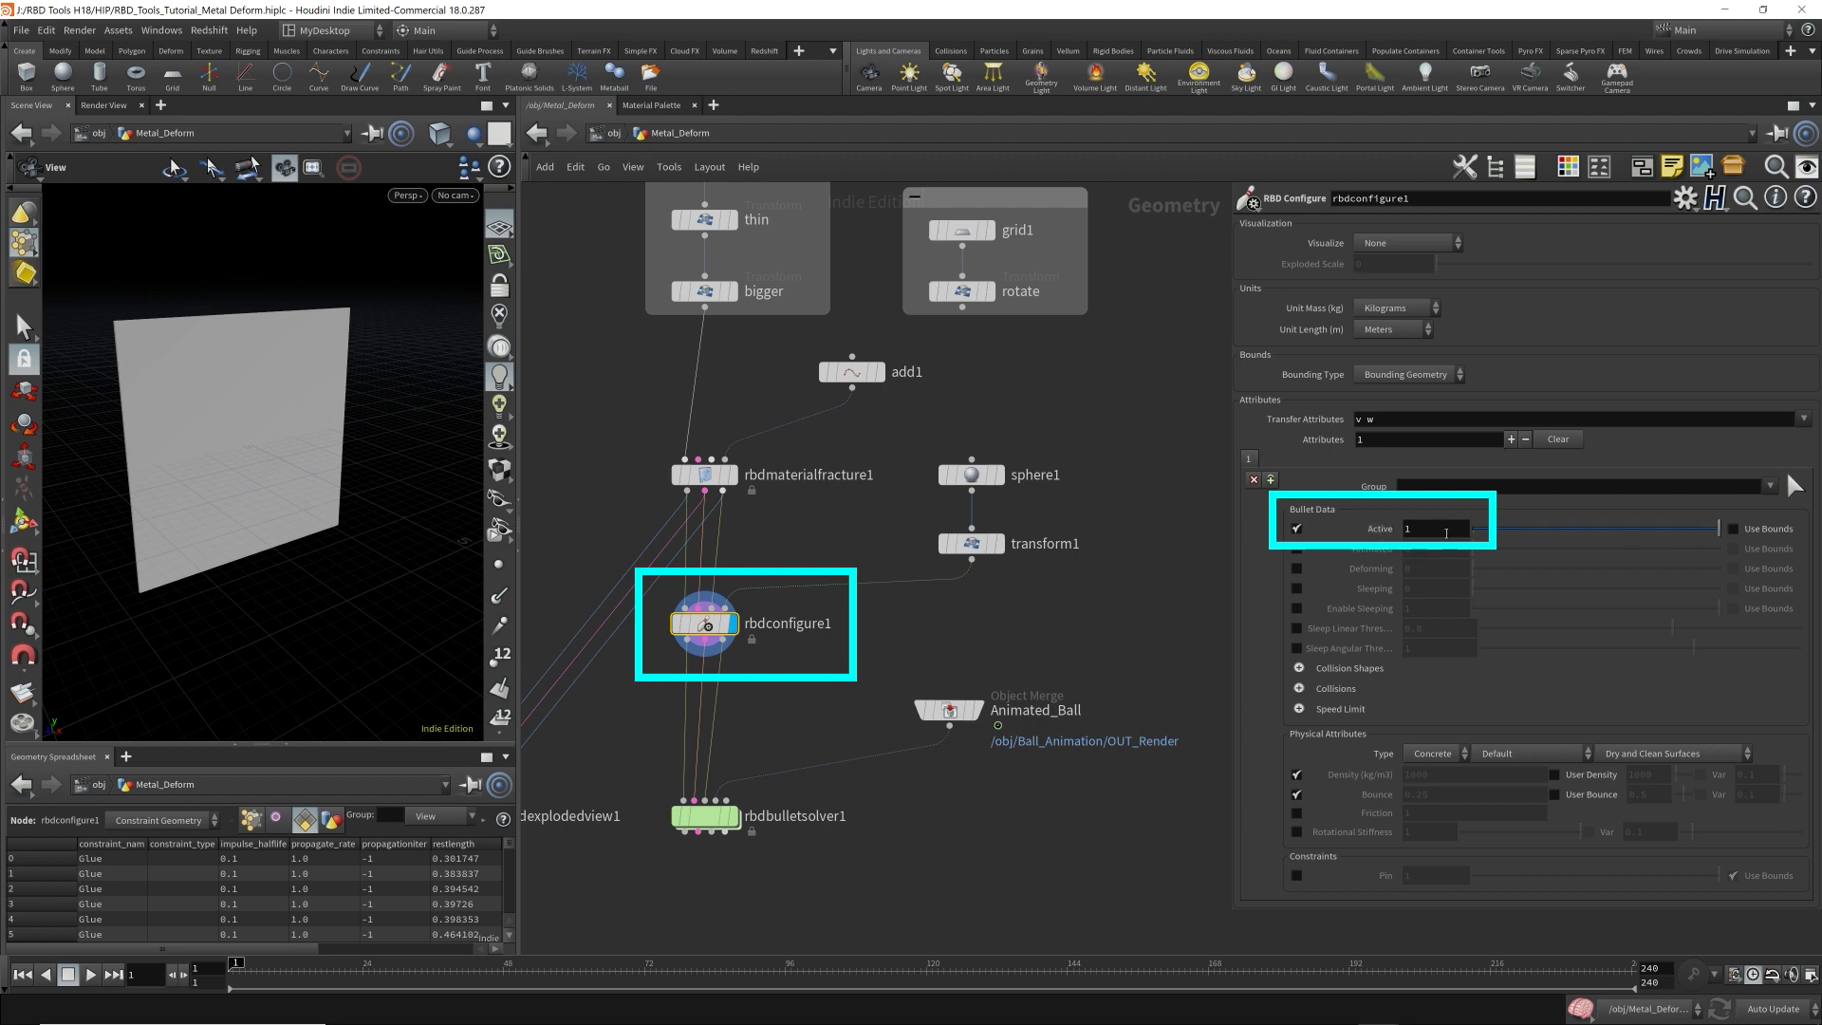
click(1733, 529)
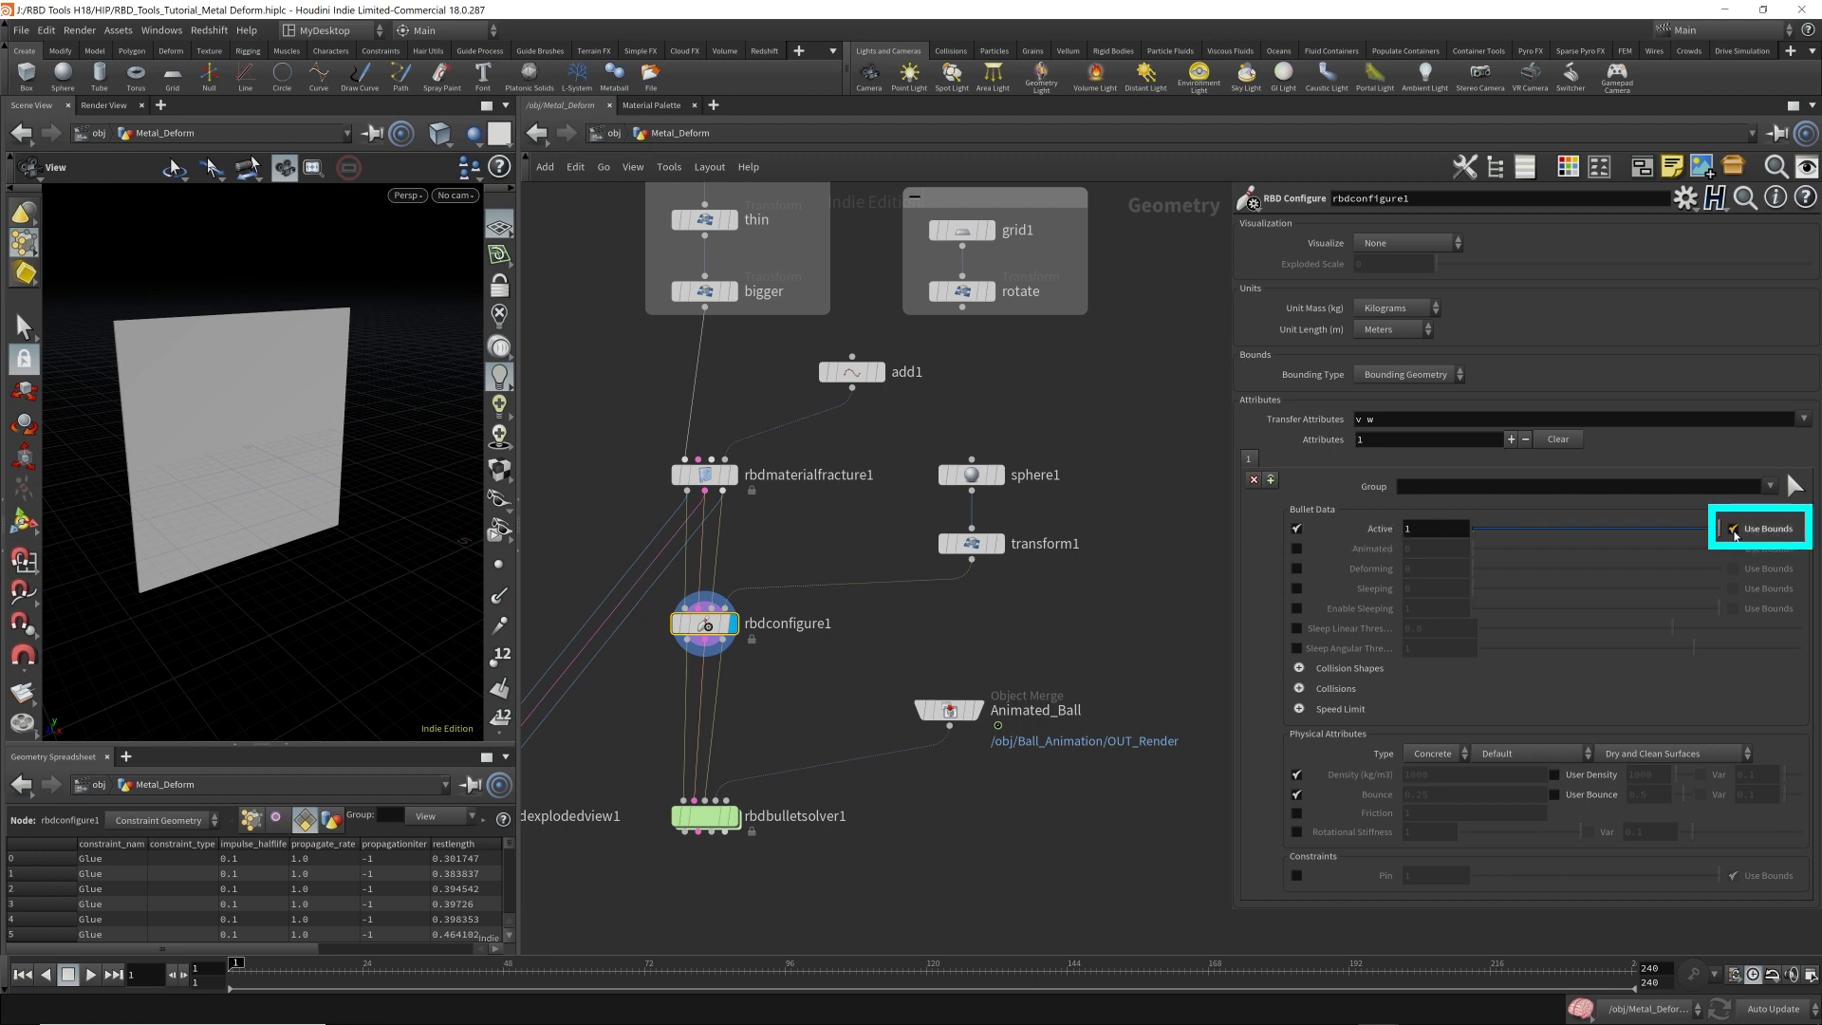
drag(280, 441, 346, 460)
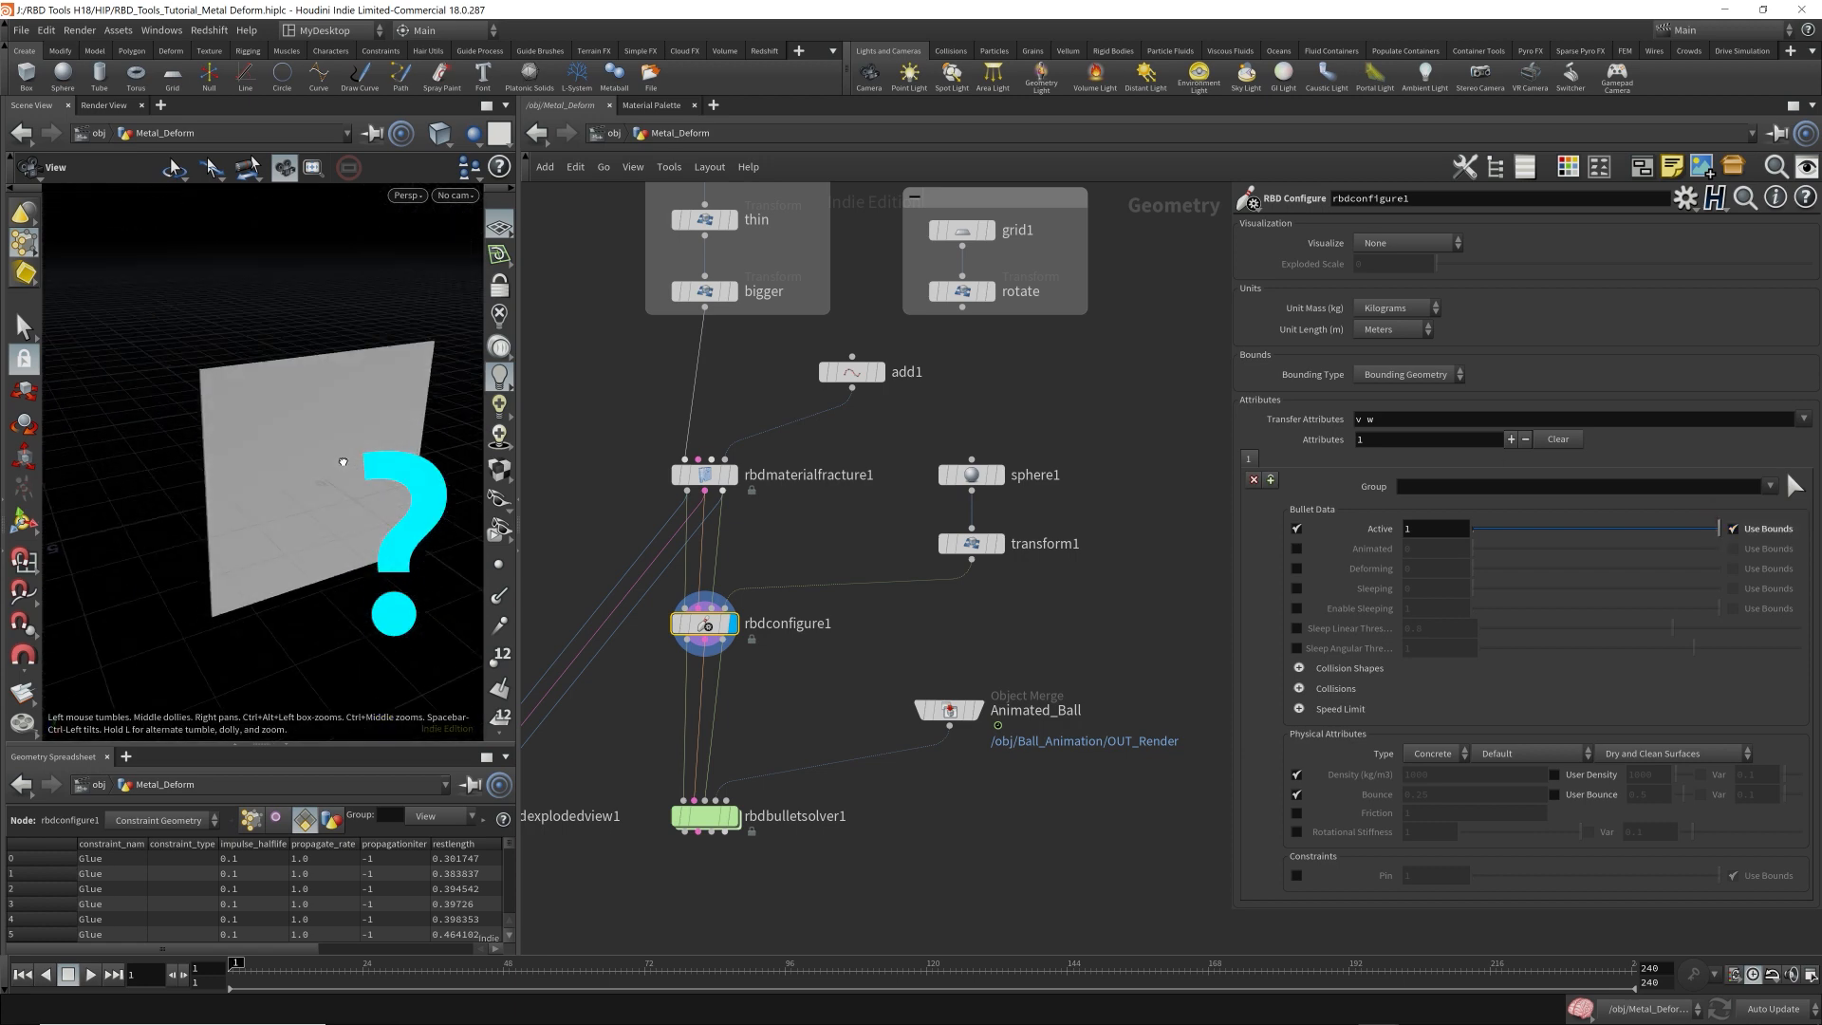
Visualize rbdconfigure1's Active attribute and compare the active pieces with transform1's bounding sphere shown as a template.
click(1385, 242)
click(1387, 287)
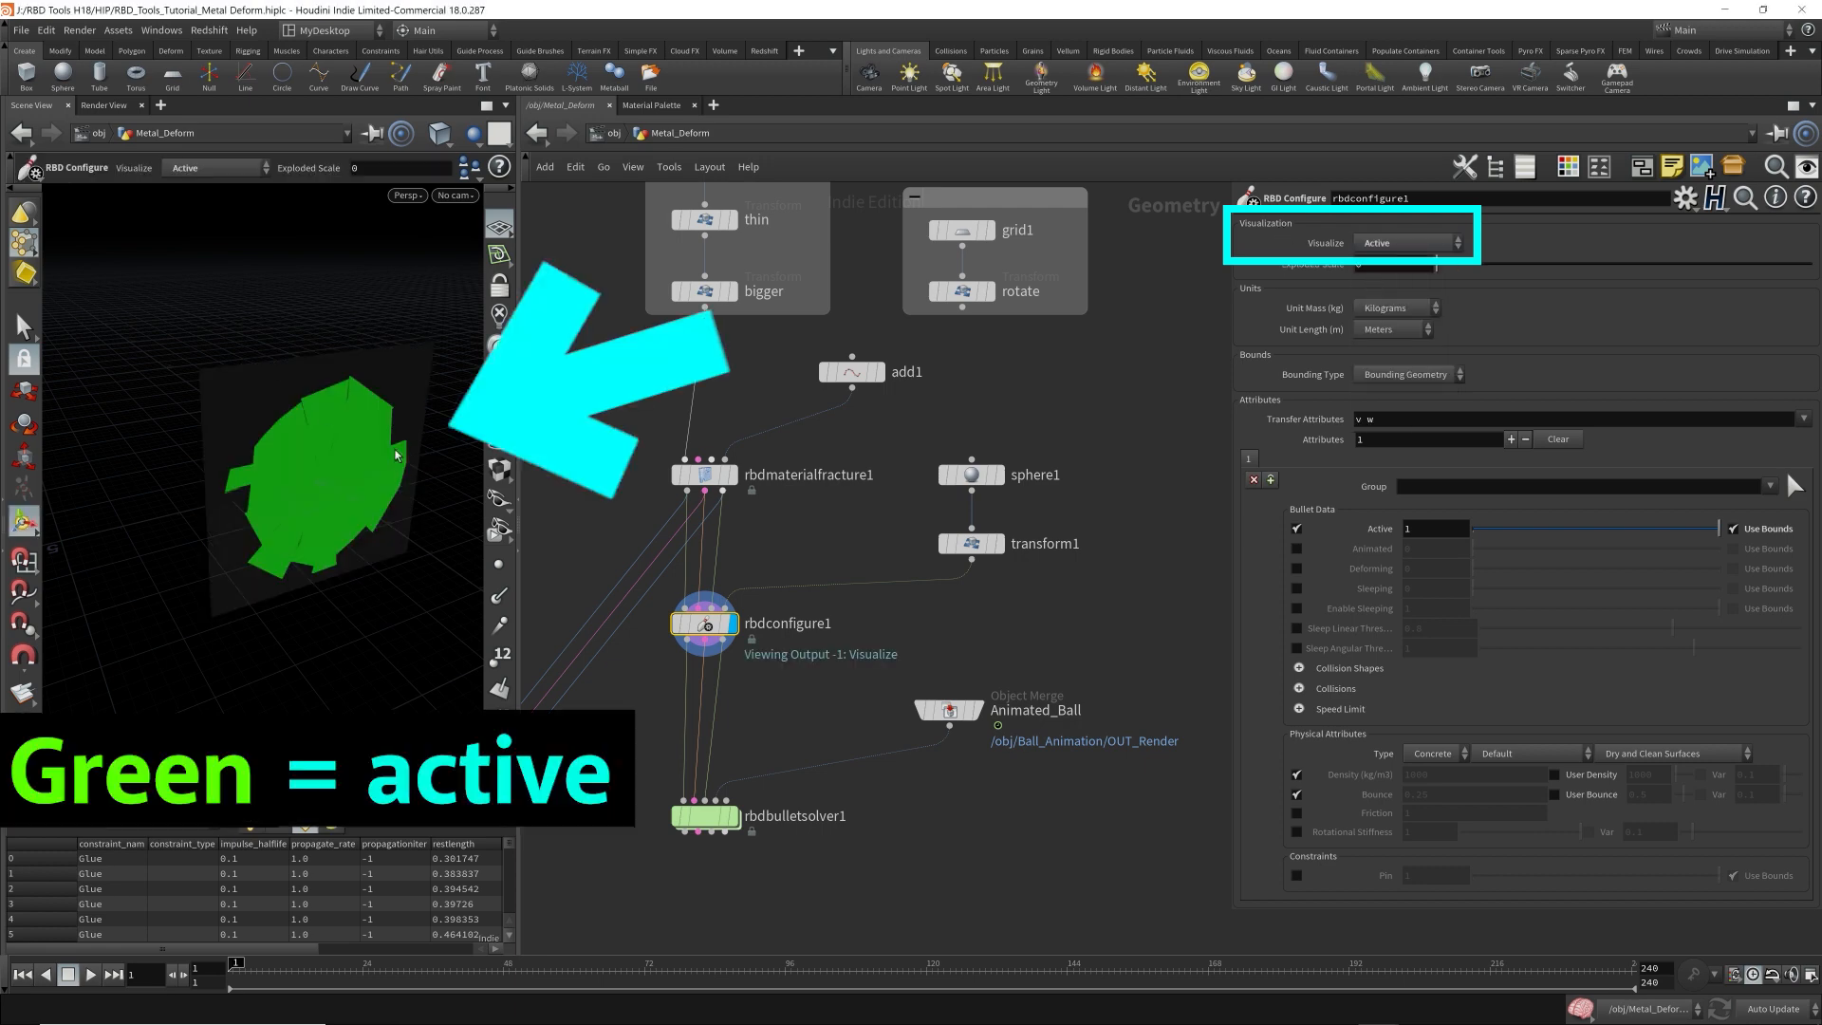
alt+drag(395, 444, 327, 428)
scroll(328, 428, up, 3)
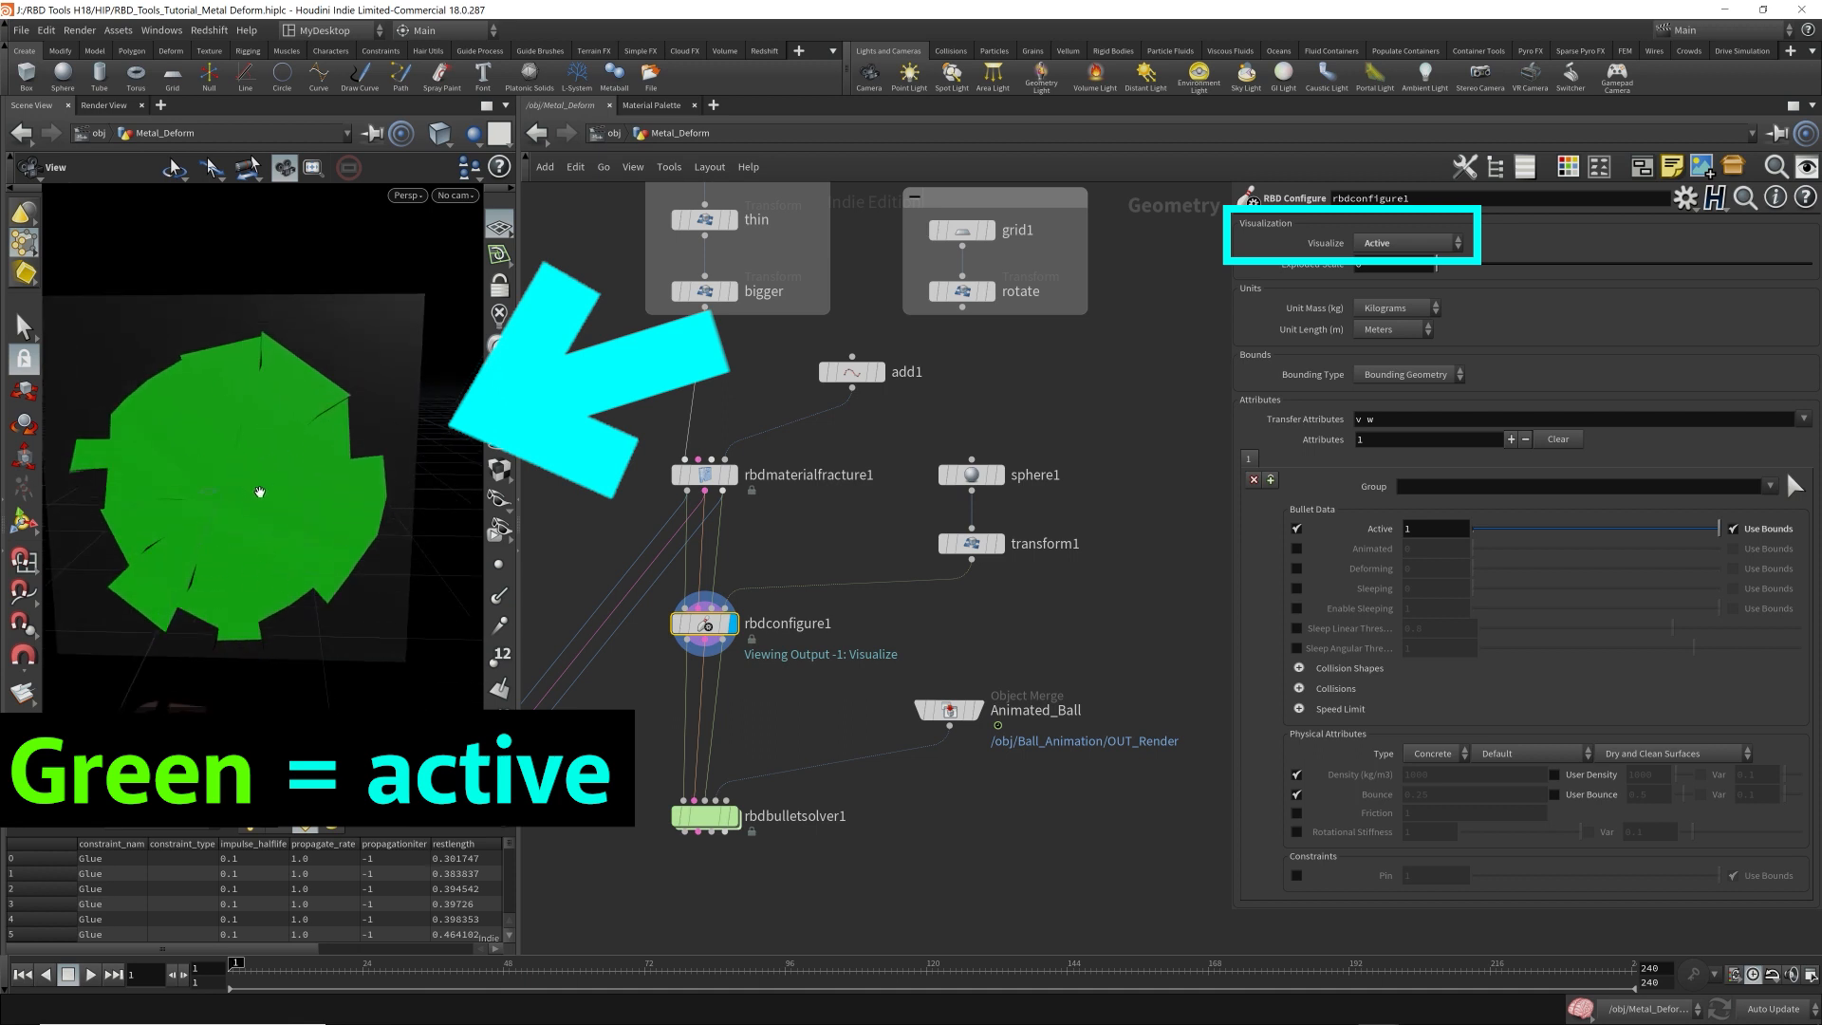
key(Return)
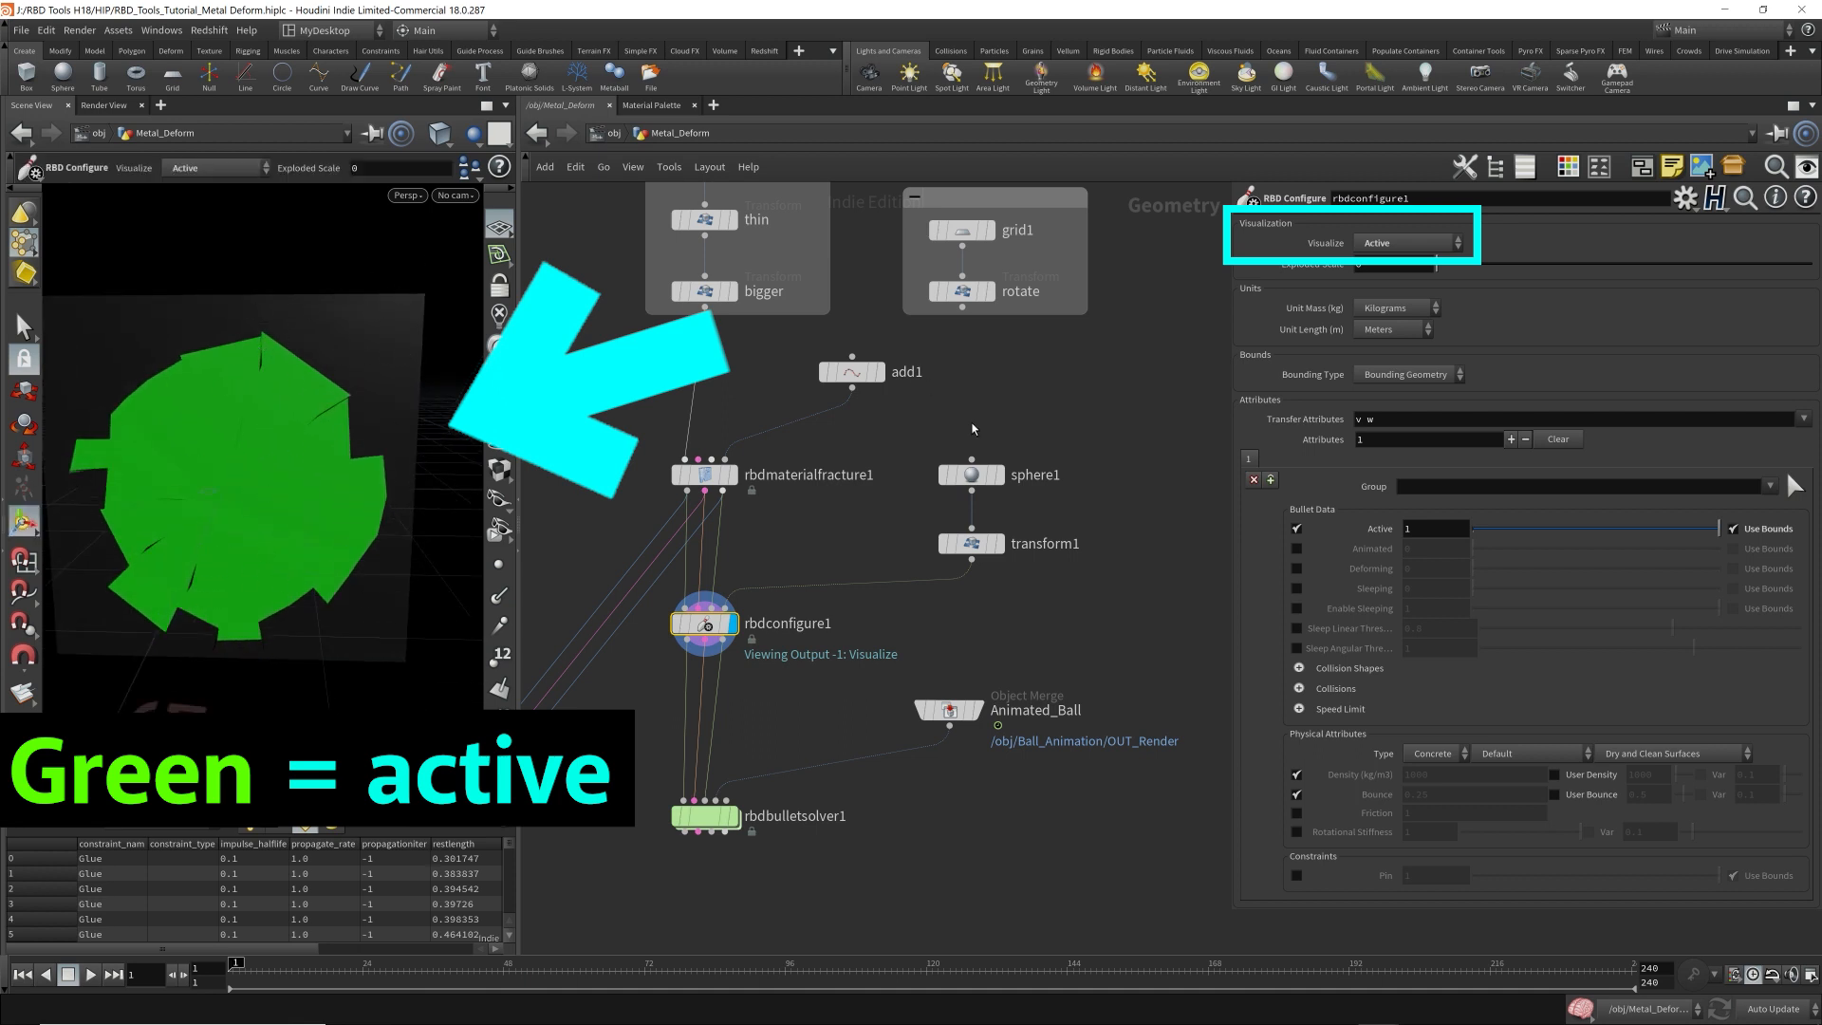
click(992, 545)
mouse_move(224, 465)
alt+mouse_down()
mouse_move(447, 488)
mouse_move(236, 482)
alt+mouse_up()
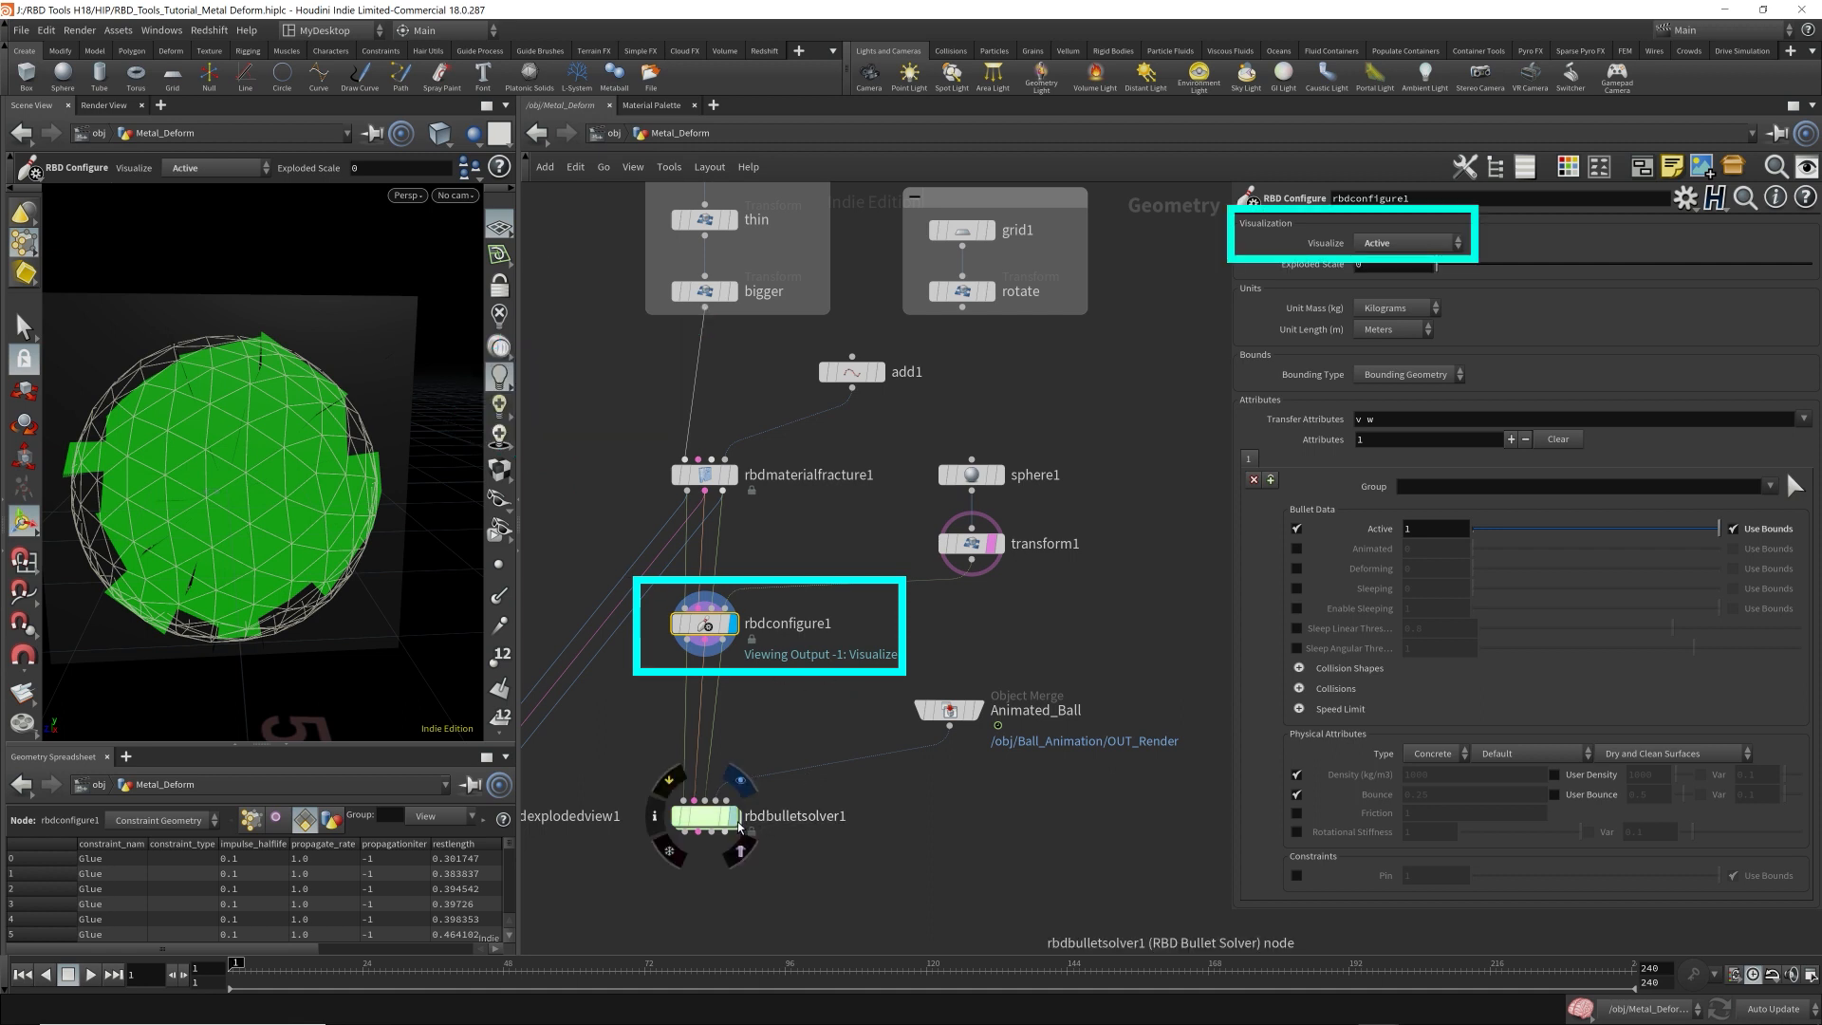
Set rbdconfigure1's Visualize option to None and display rbdbulletsolver1 through cam1.
click(1409, 243)
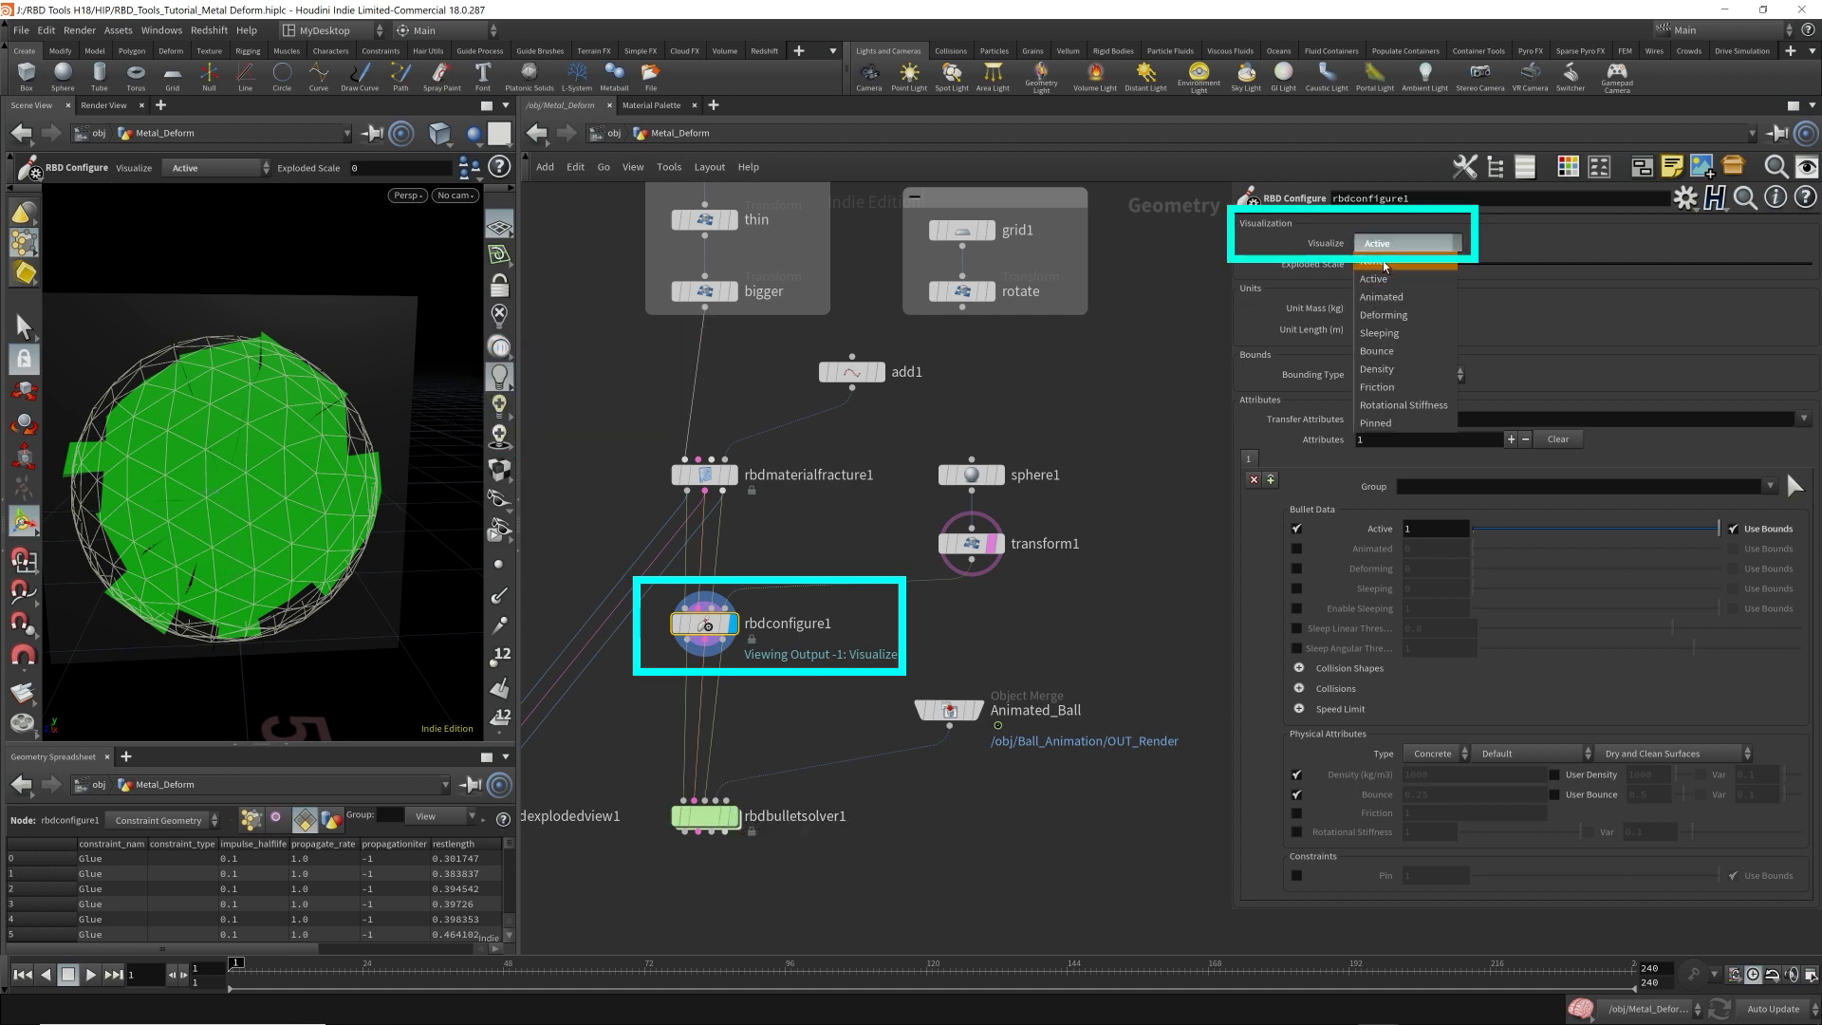
click(1385, 254)
click(727, 818)
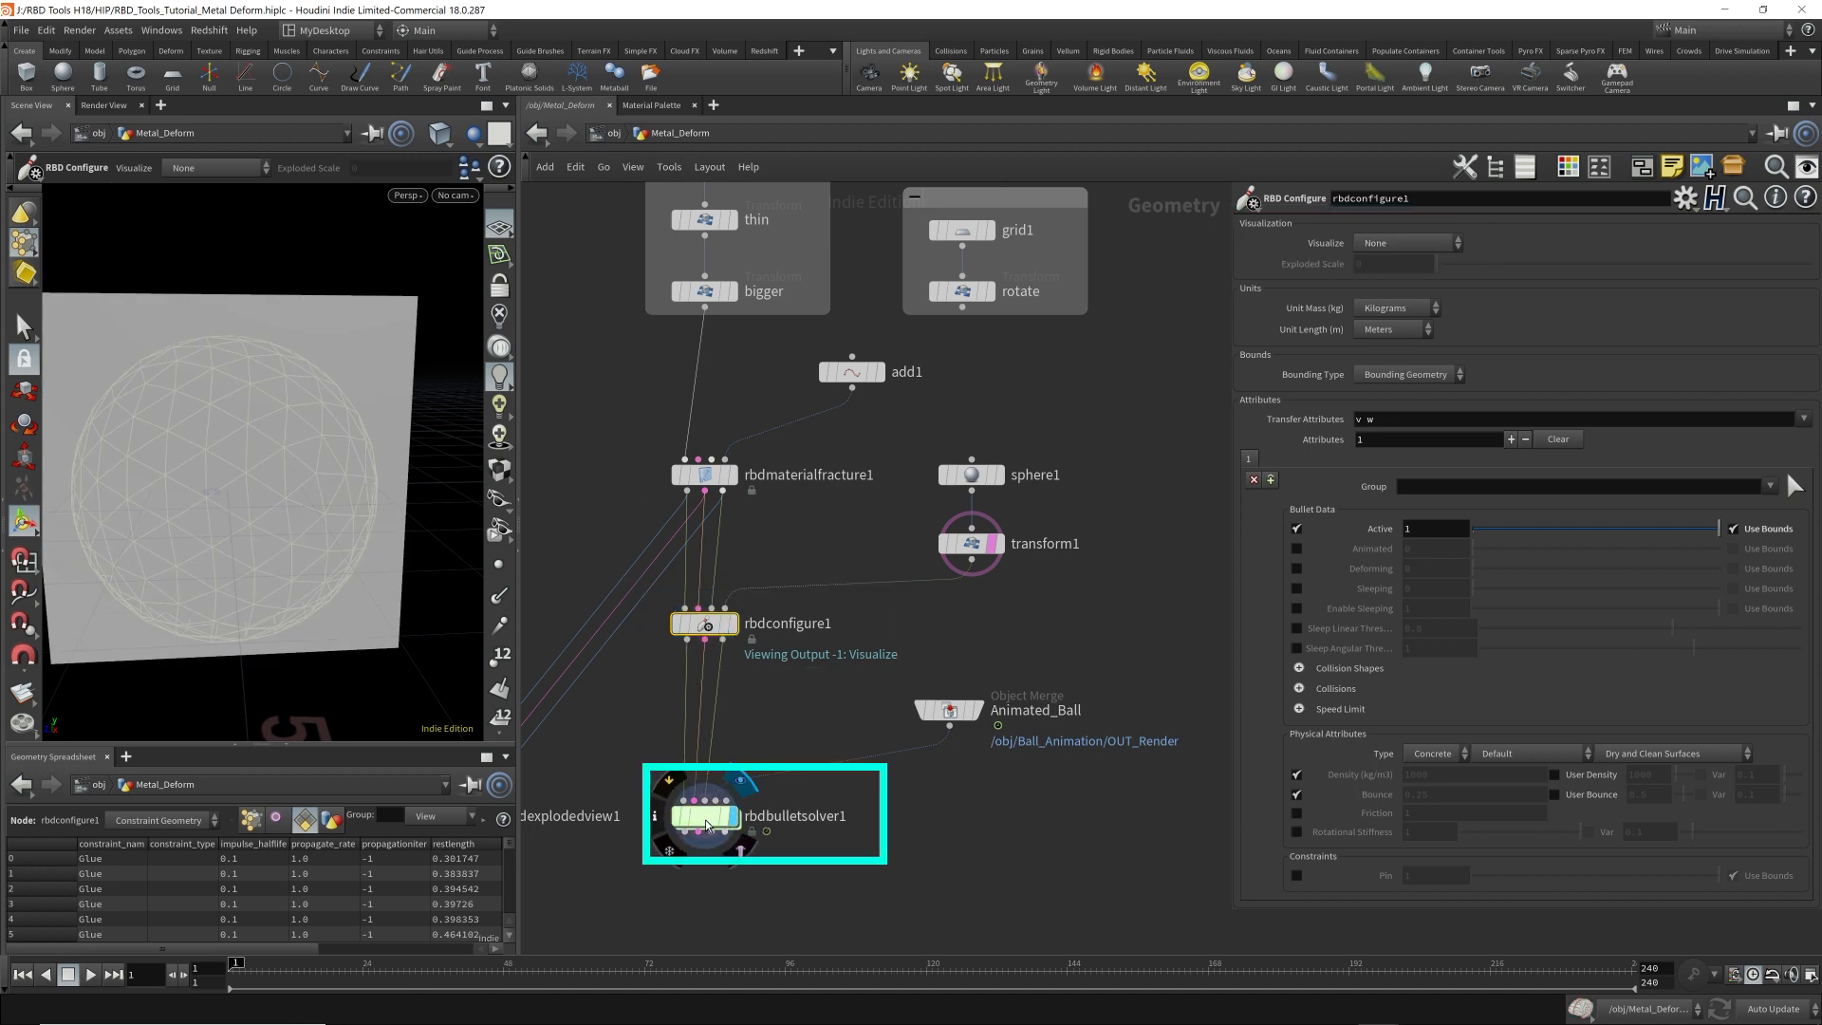
alt+drag(248, 523, 350, 519)
click(456, 198)
click(479, 277)
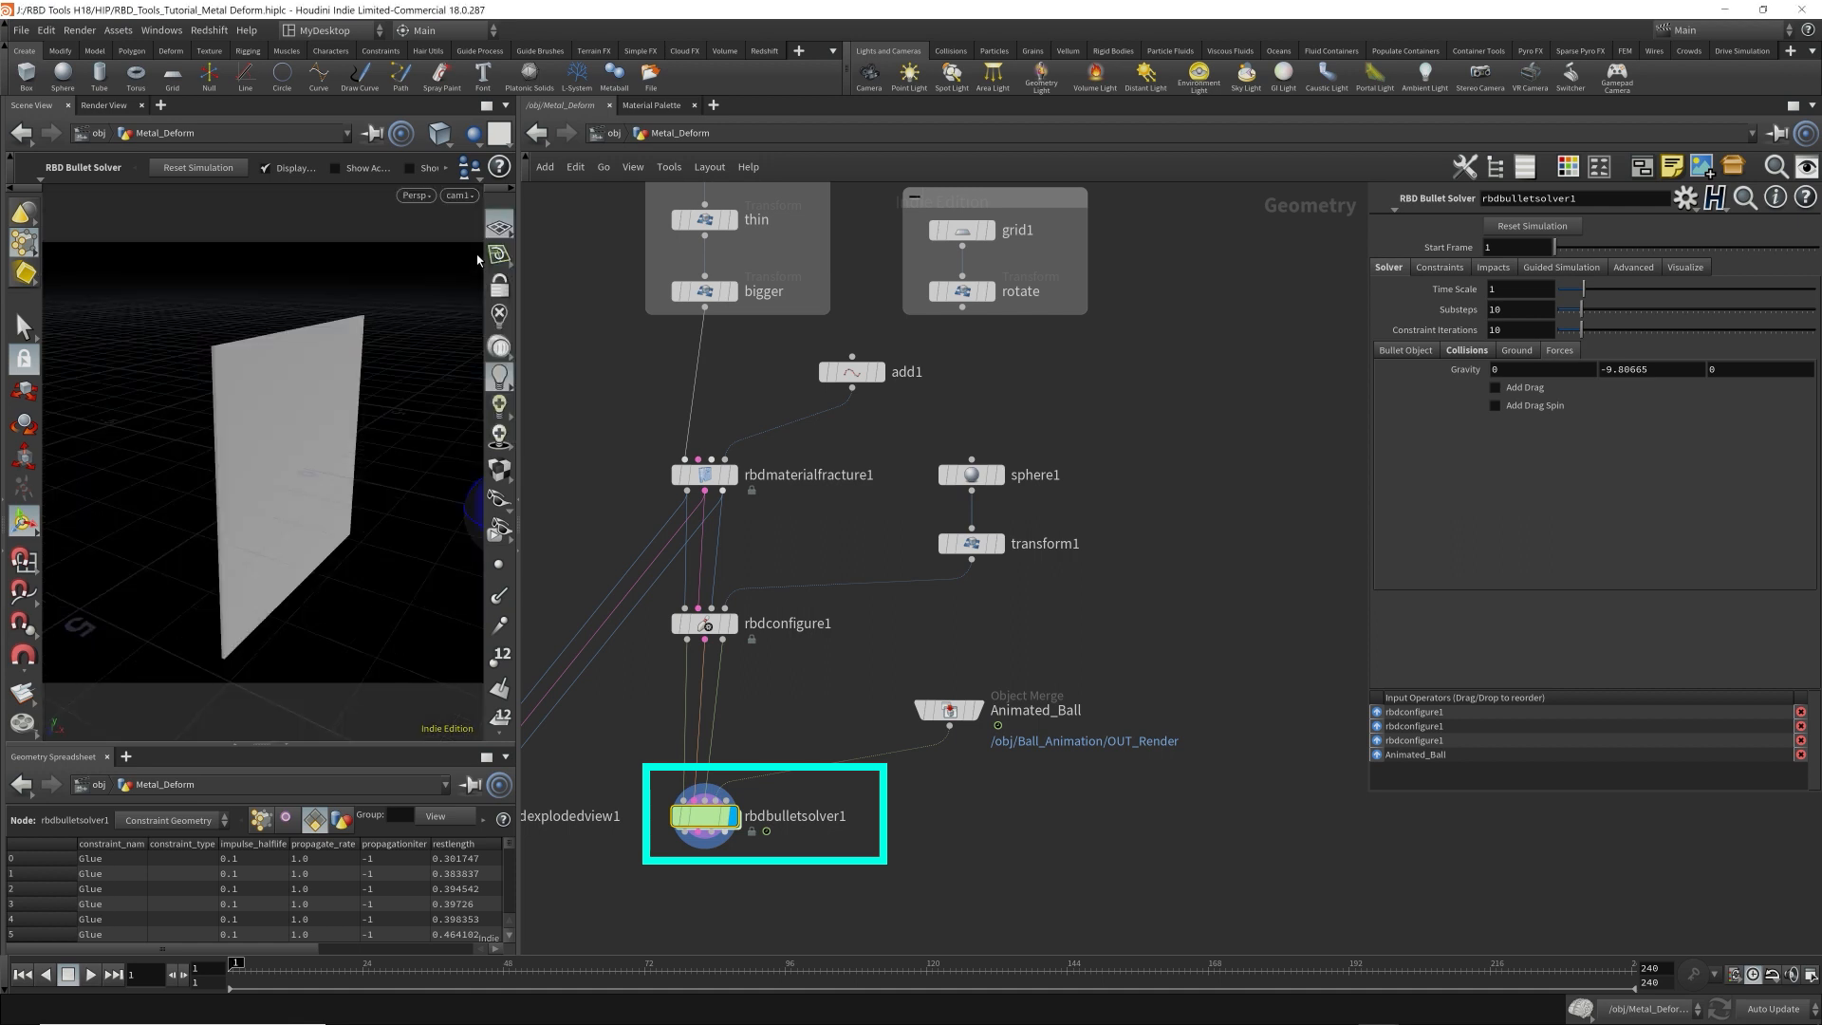
Play the simulation to frame 54 and inspect the ball's impact on the plate from a closer angle.
click(91, 974)
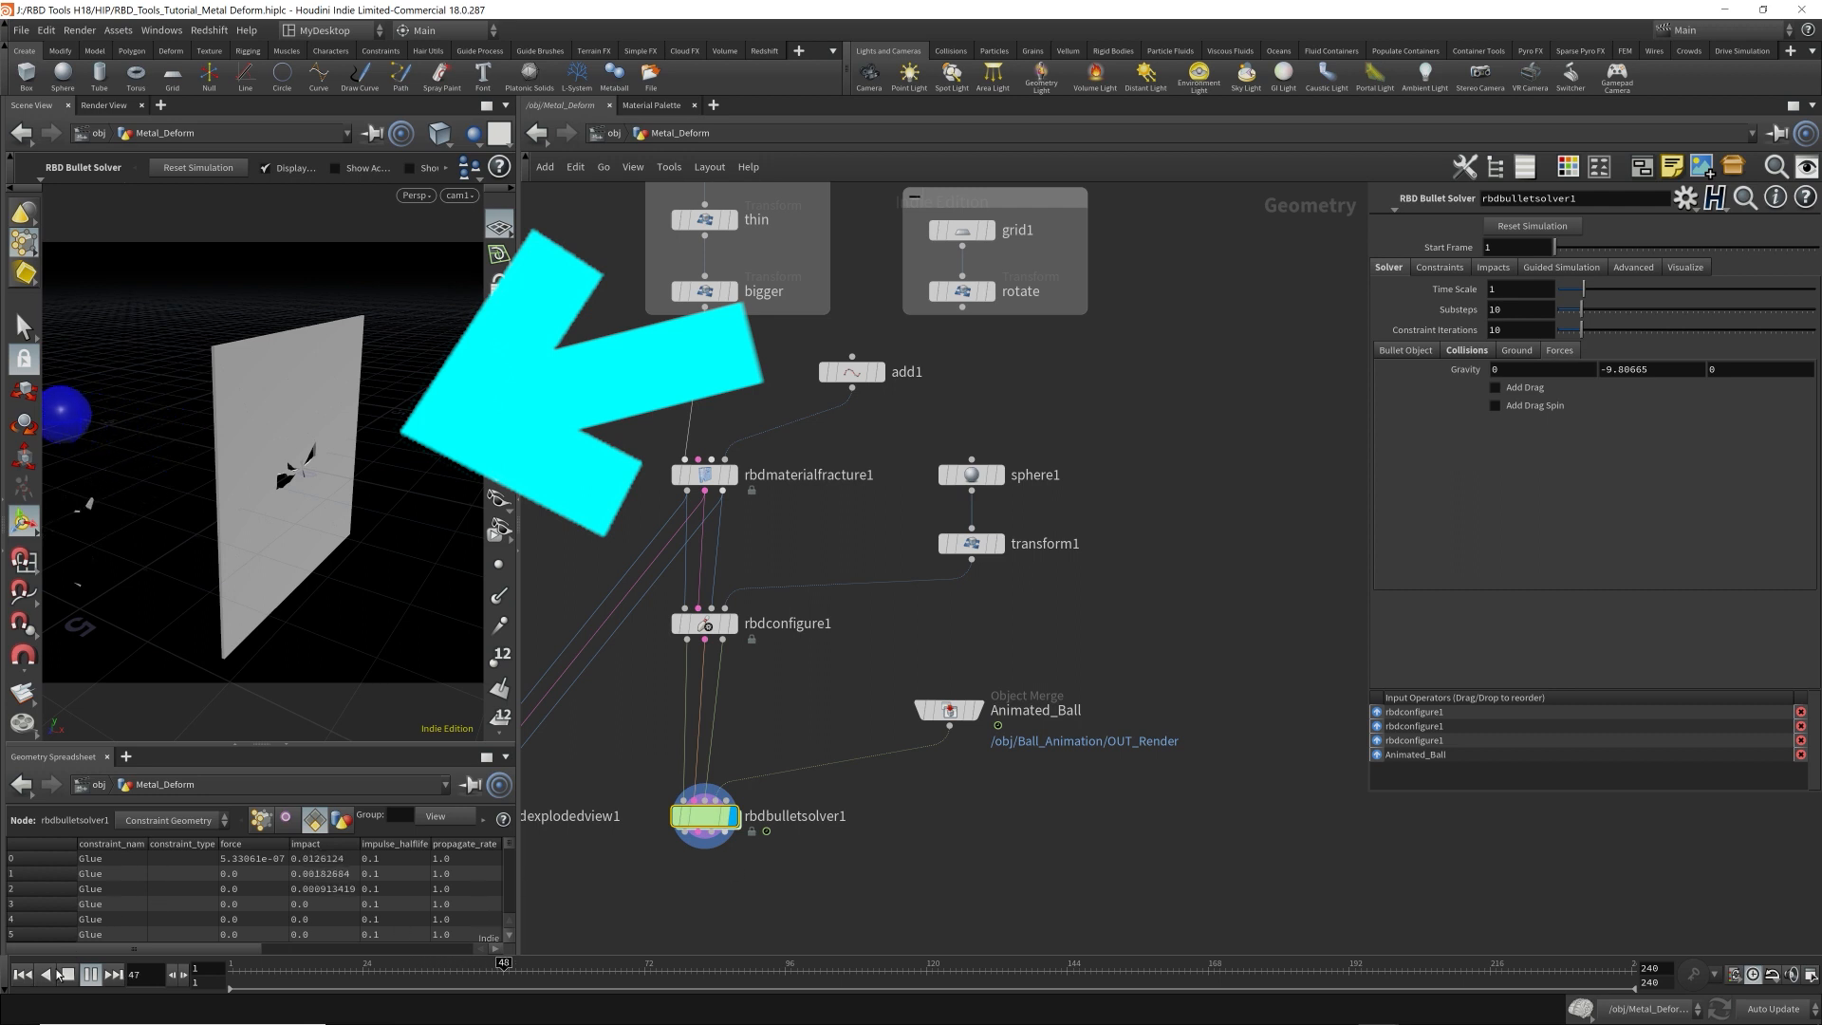
click(90, 974)
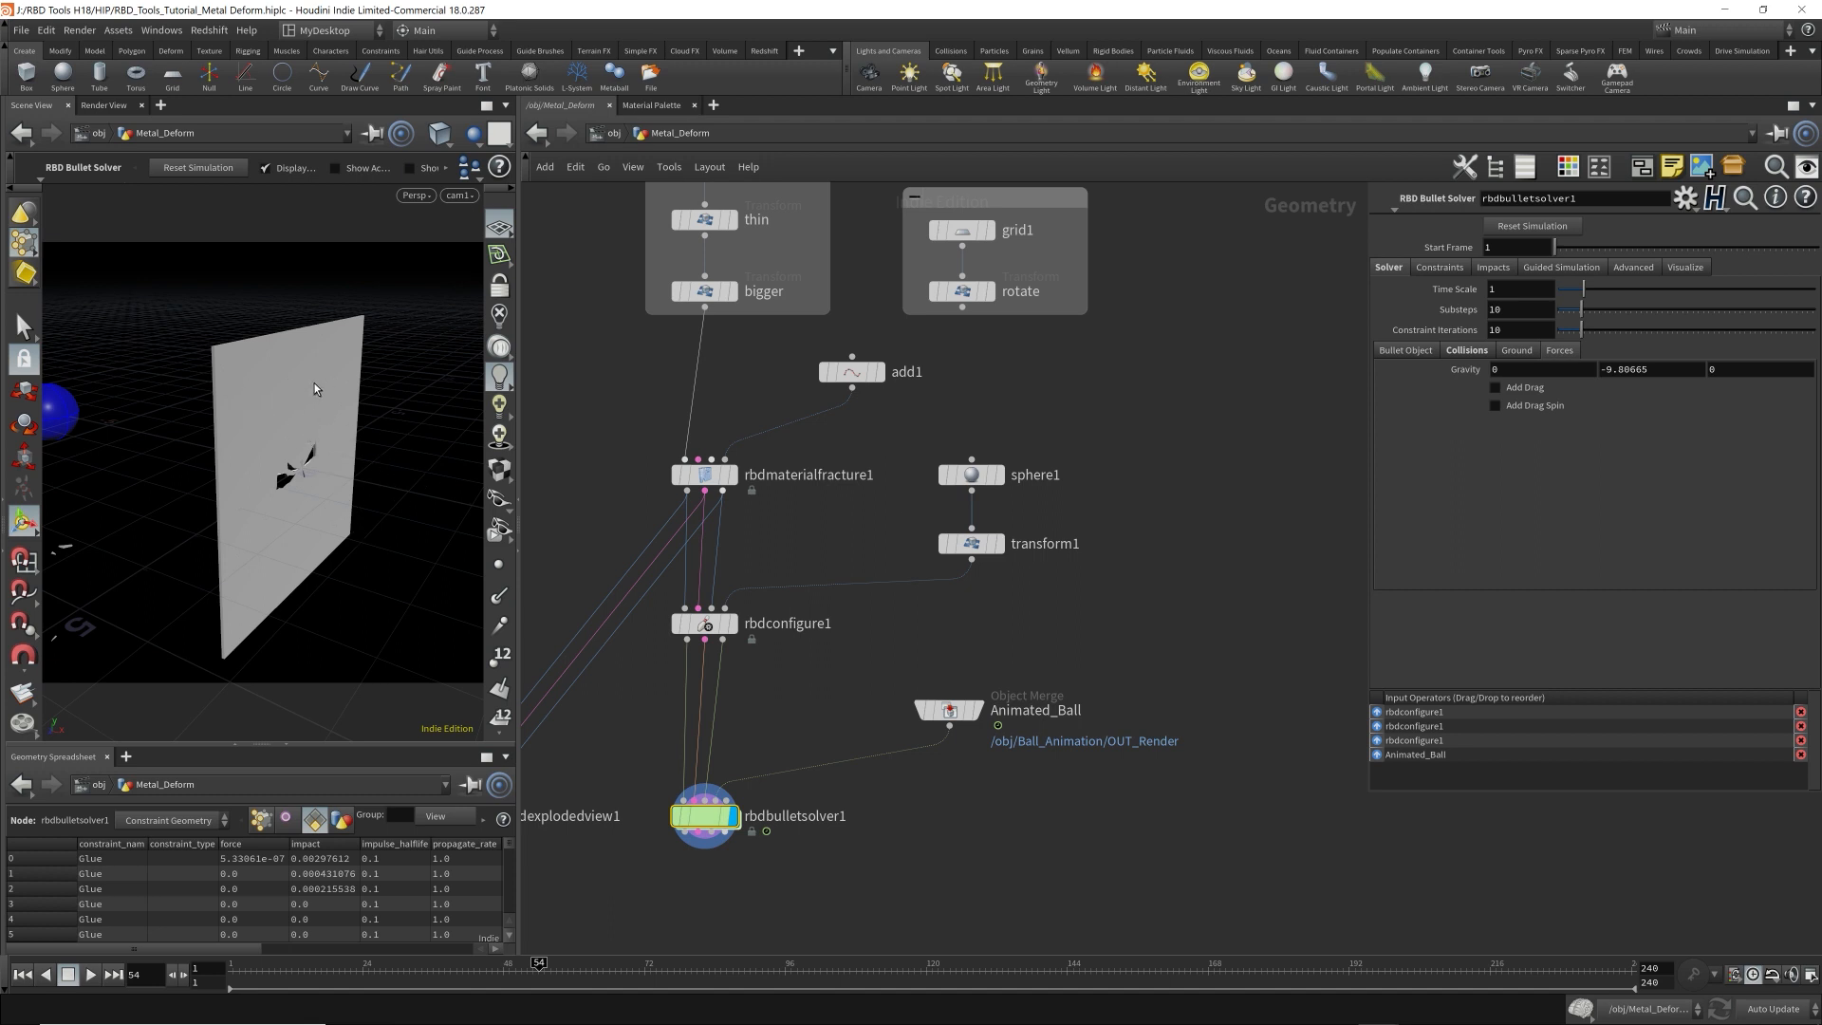
mouse_move(359, 393)
alt+mouse_down()
mouse_move(335, 398)
mouse_move(287, 334)
mouse_move(322, 386)
mouse_move(315, 440)
mouse_move(298, 435)
mouse_move(329, 415)
mouse_move(285, 432)
mouse_move(285, 386)
mouse_move(327, 427)
alt+mouse_up()
scroll(333, 448, up, 3)
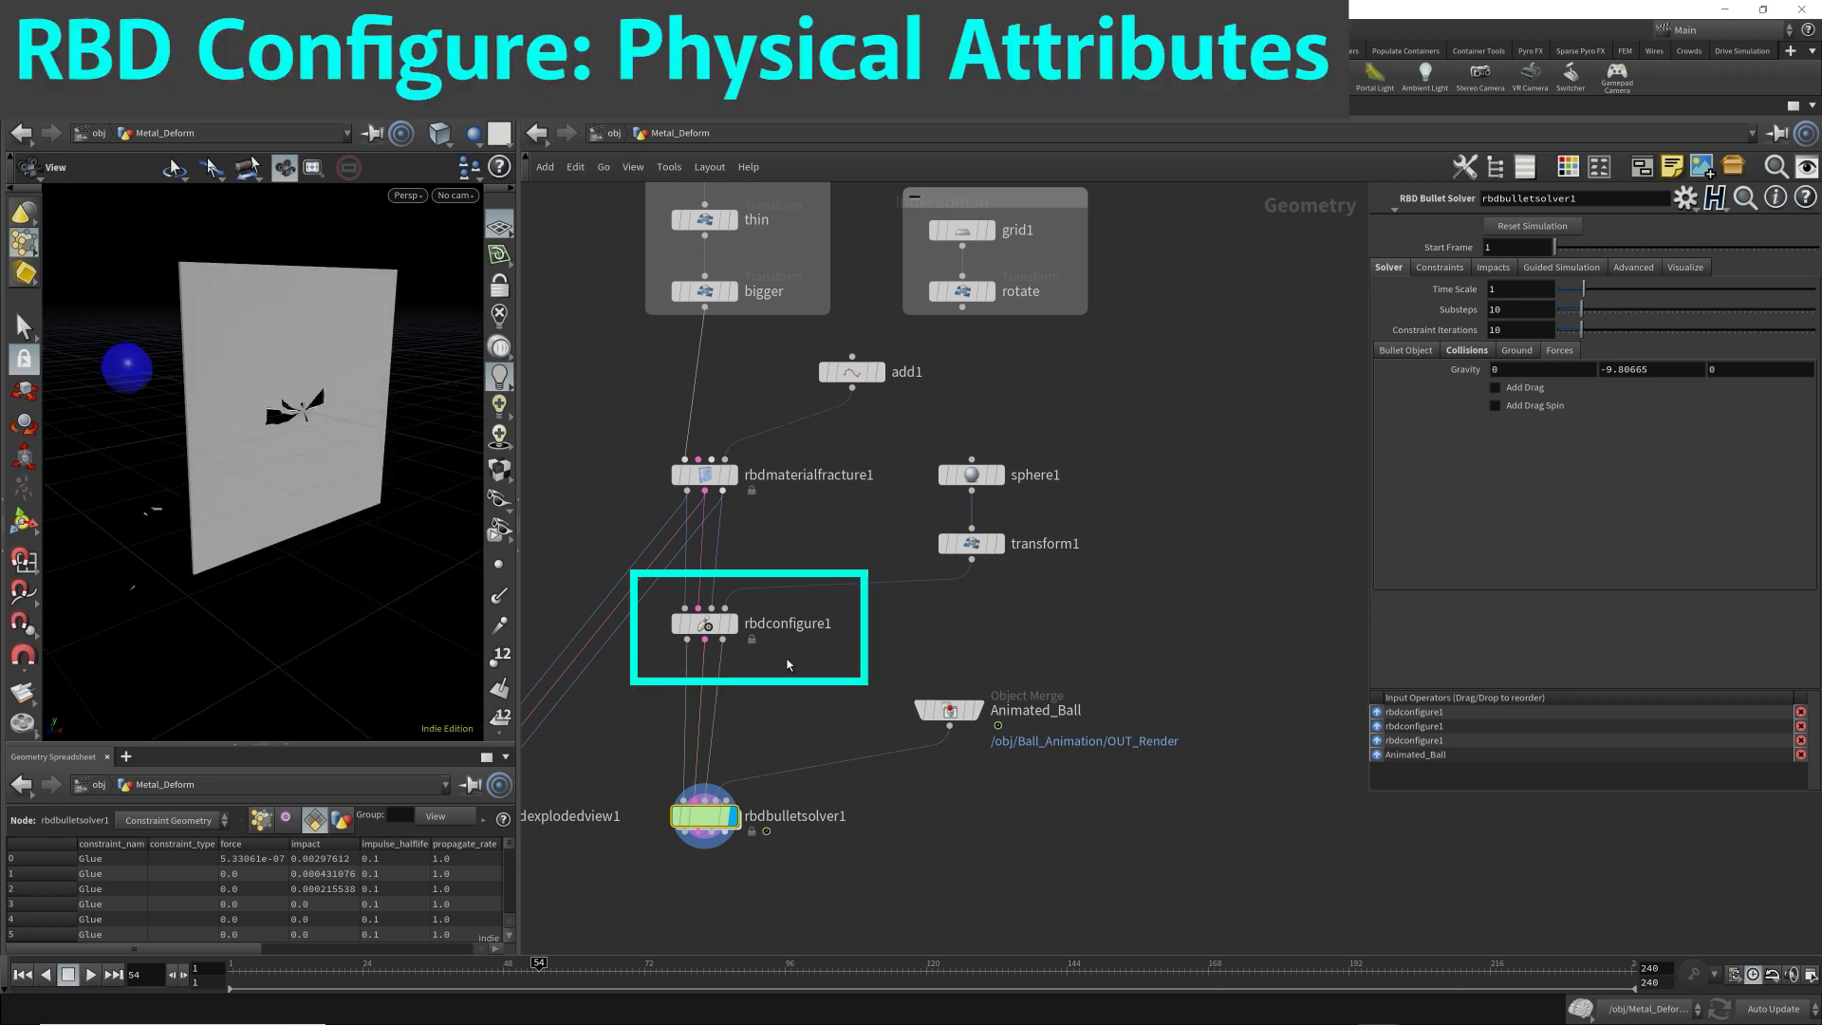
Return to frame 1 and set rbdconfigure1's physical type to Metal and Tin, keeping Dry and Clean Surfaces.
drag(809, 657, 662, 612)
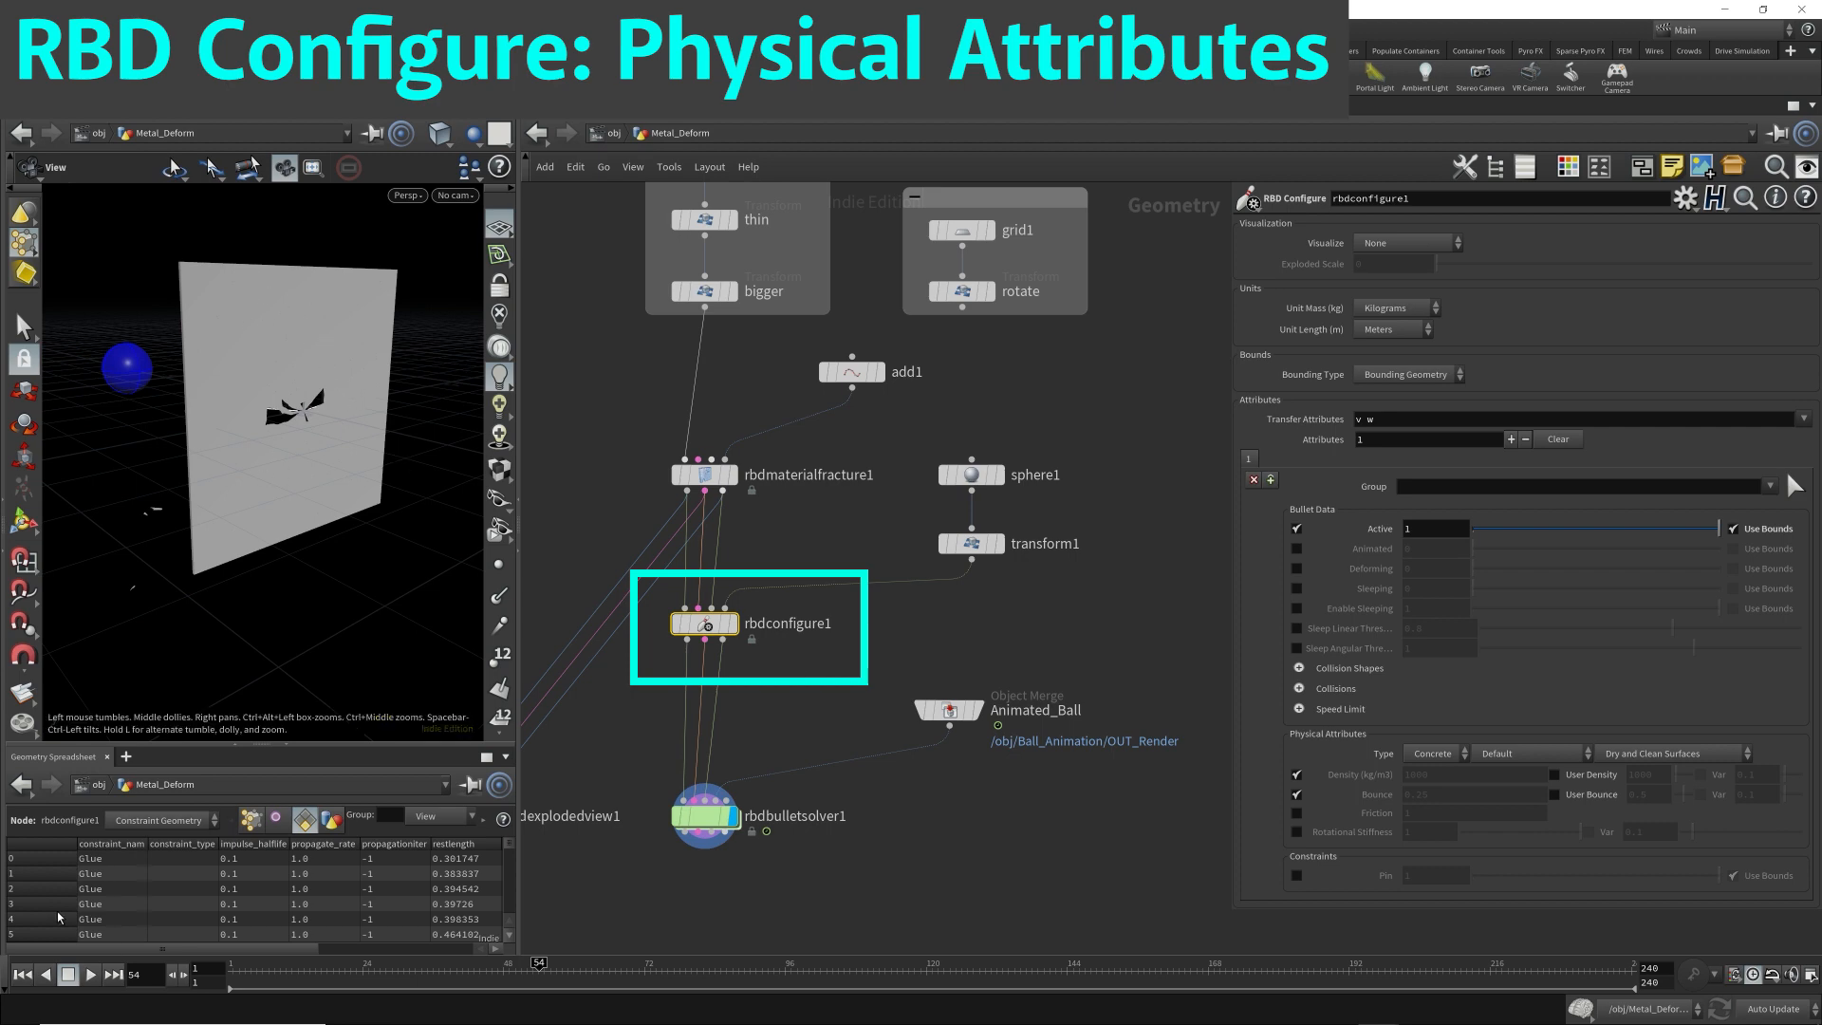
click(23, 974)
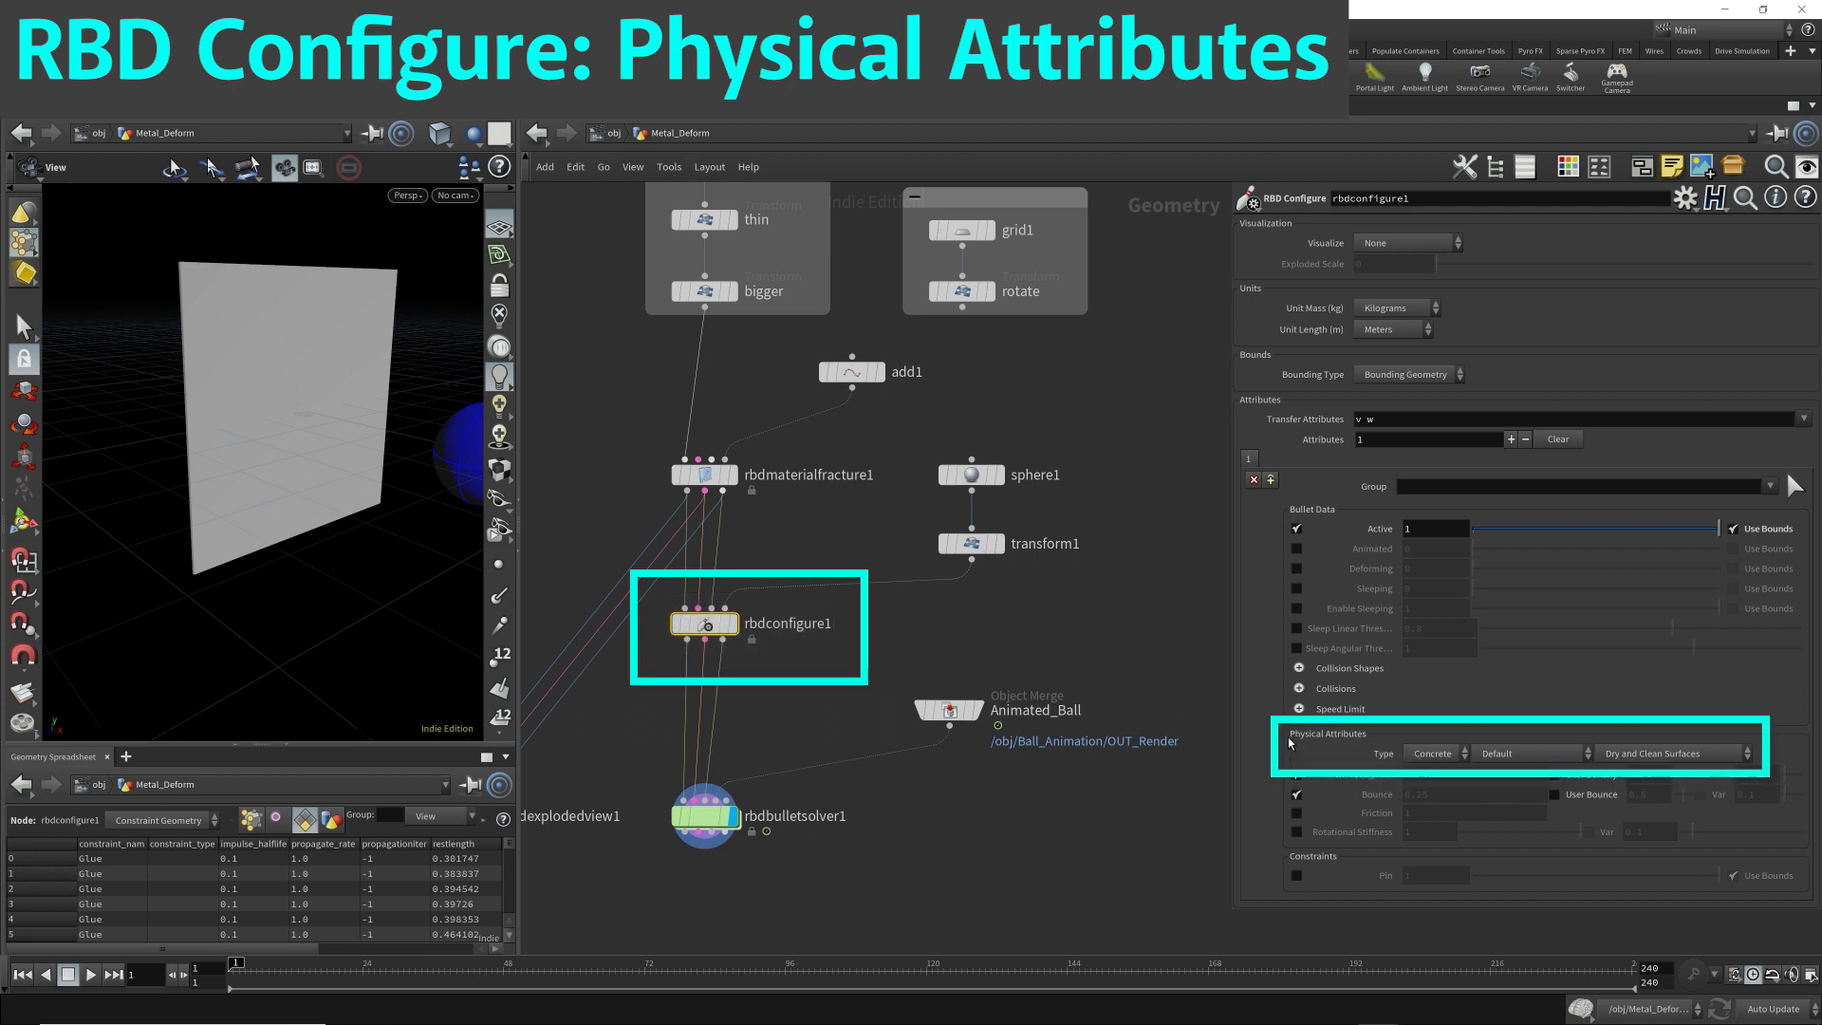
click(1437, 756)
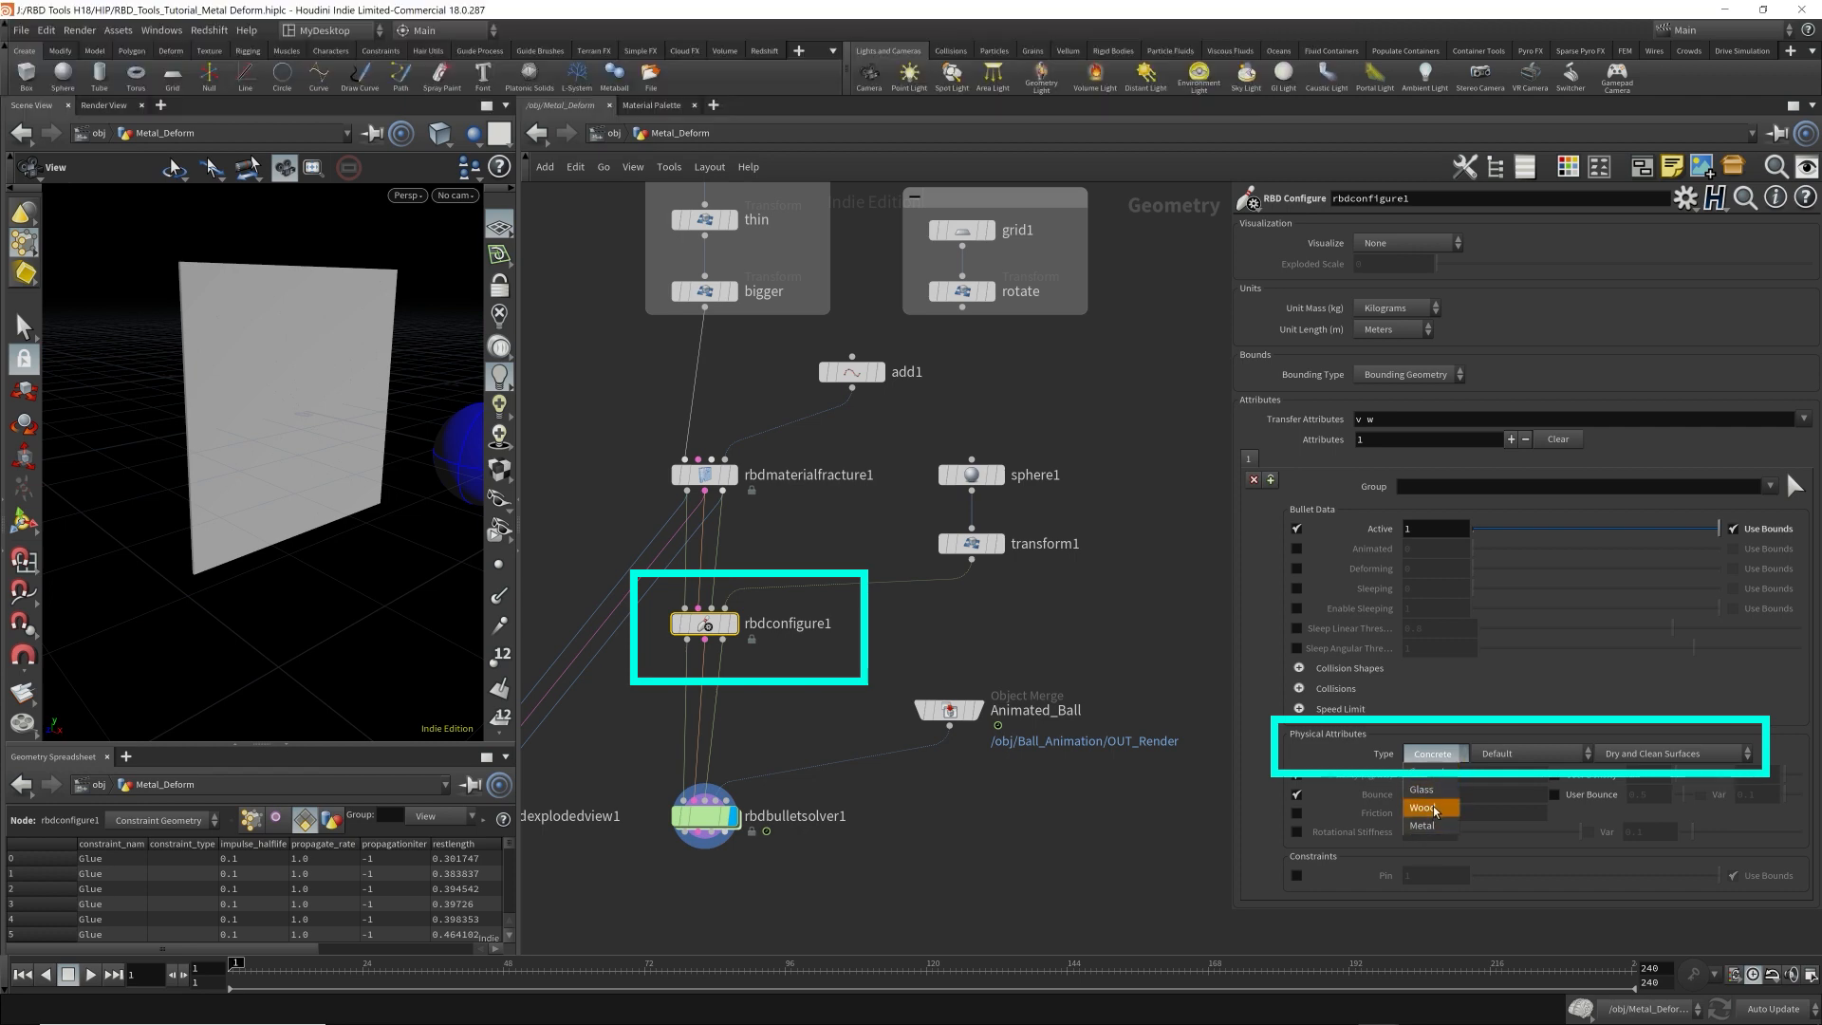
click(1414, 827)
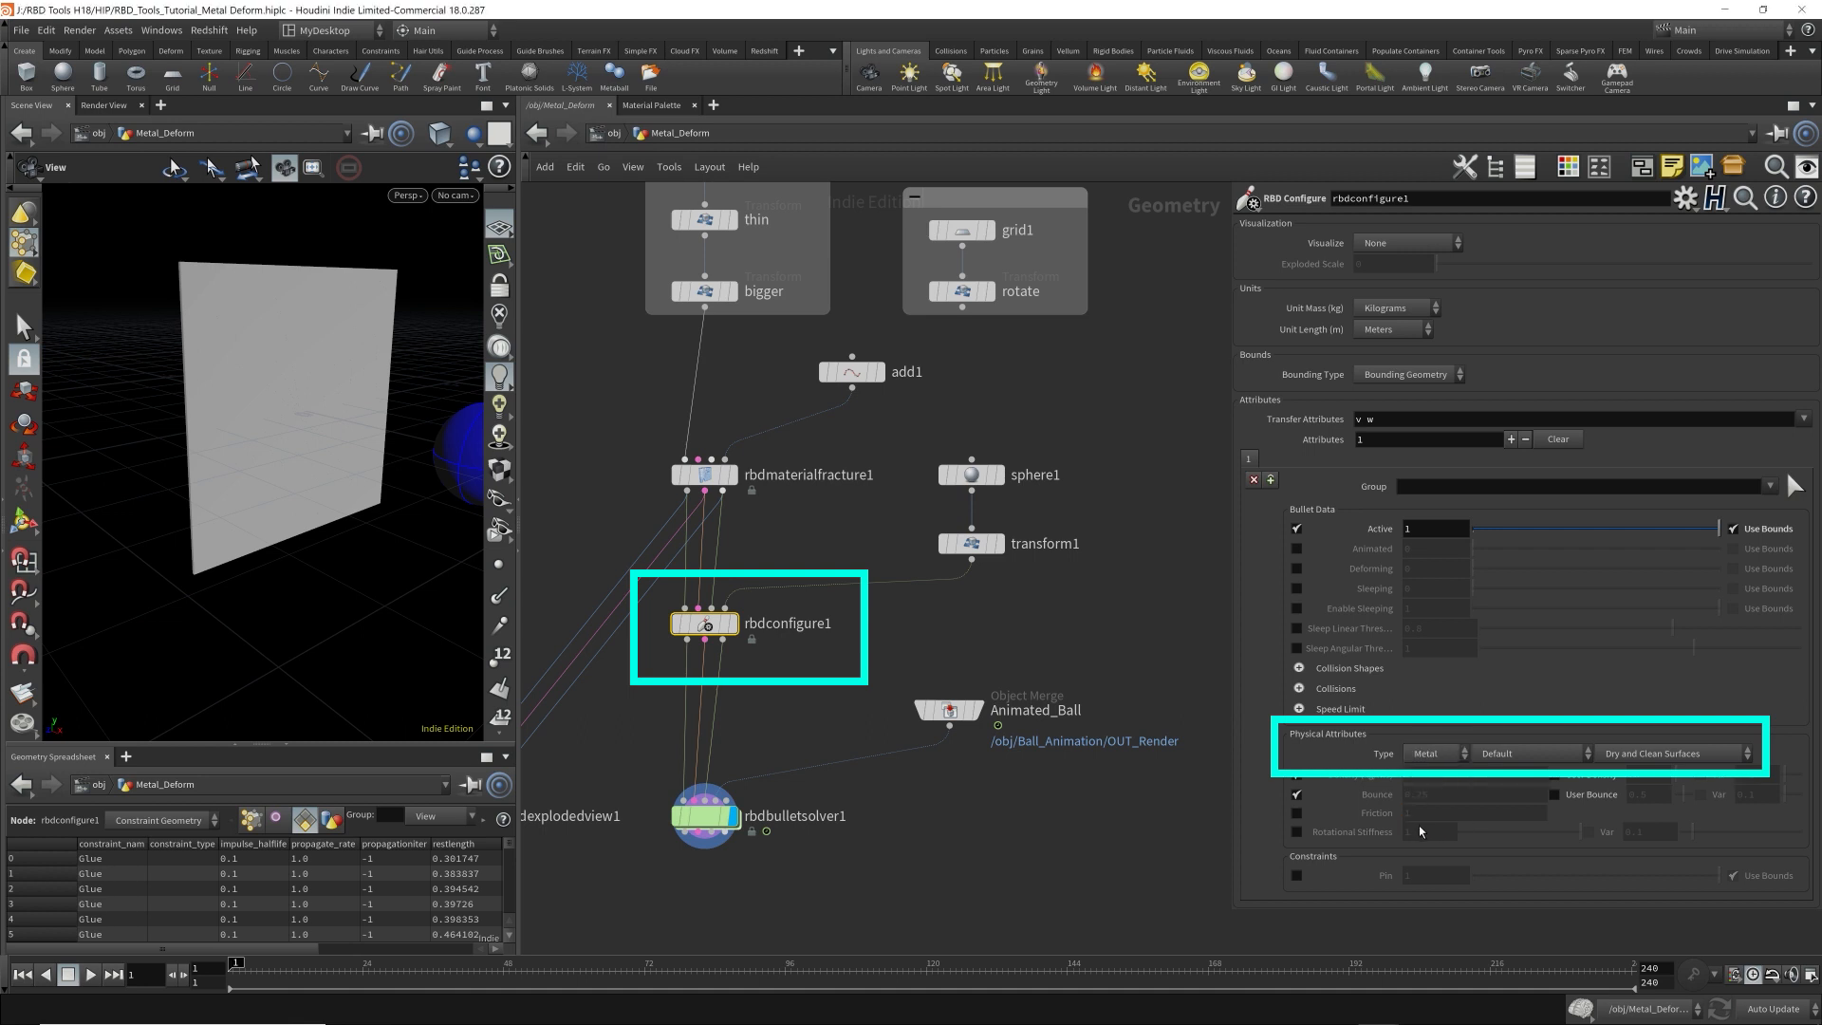
click(1518, 753)
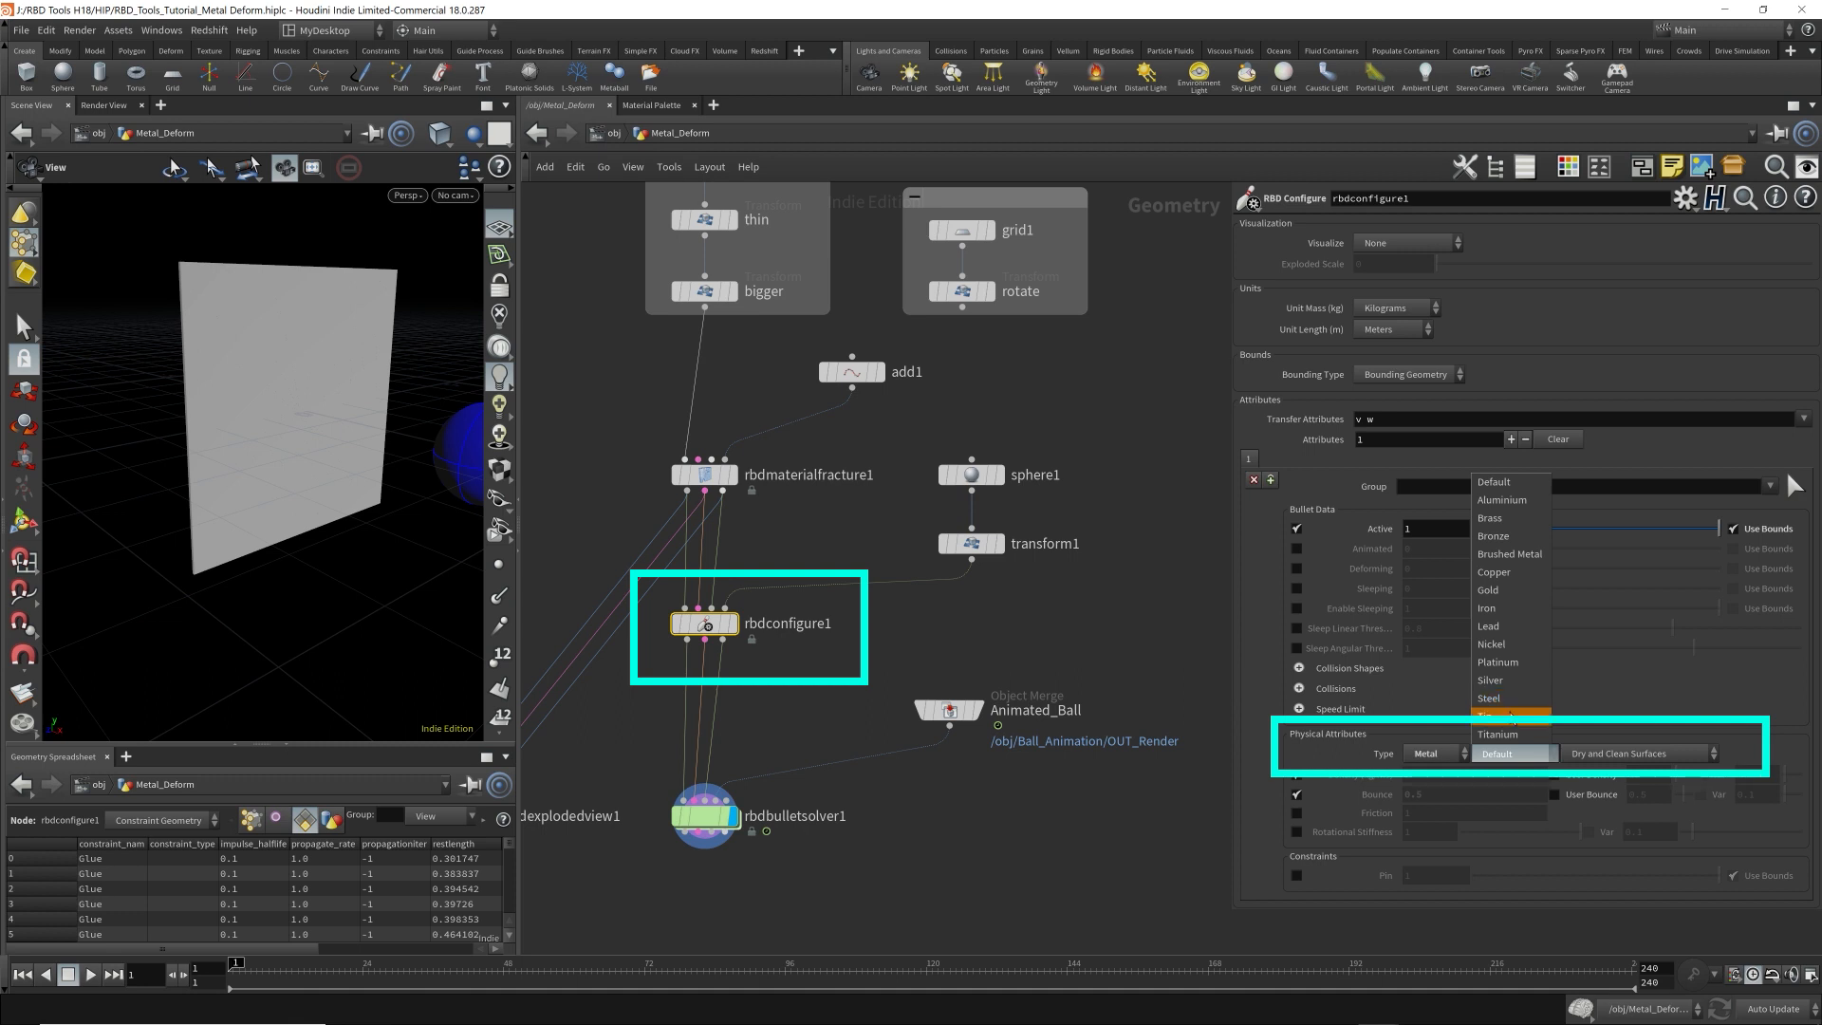
click(1509, 716)
click(1655, 755)
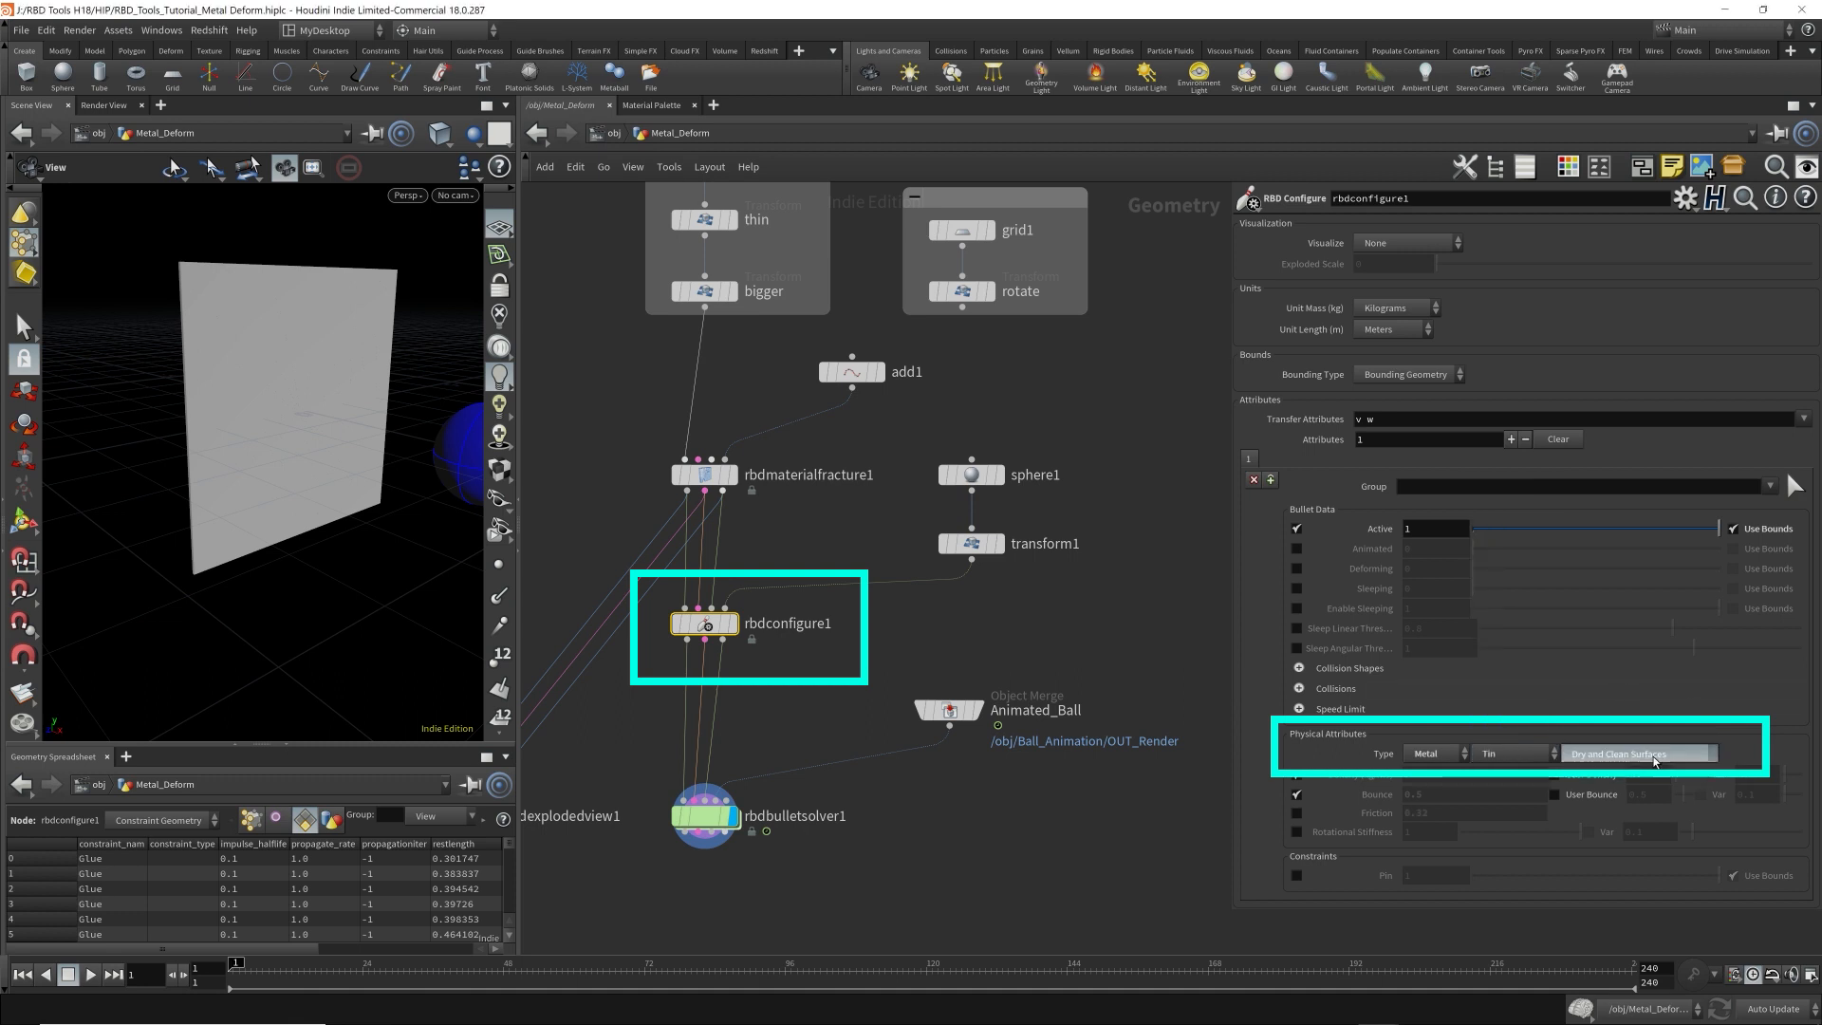
click(1627, 774)
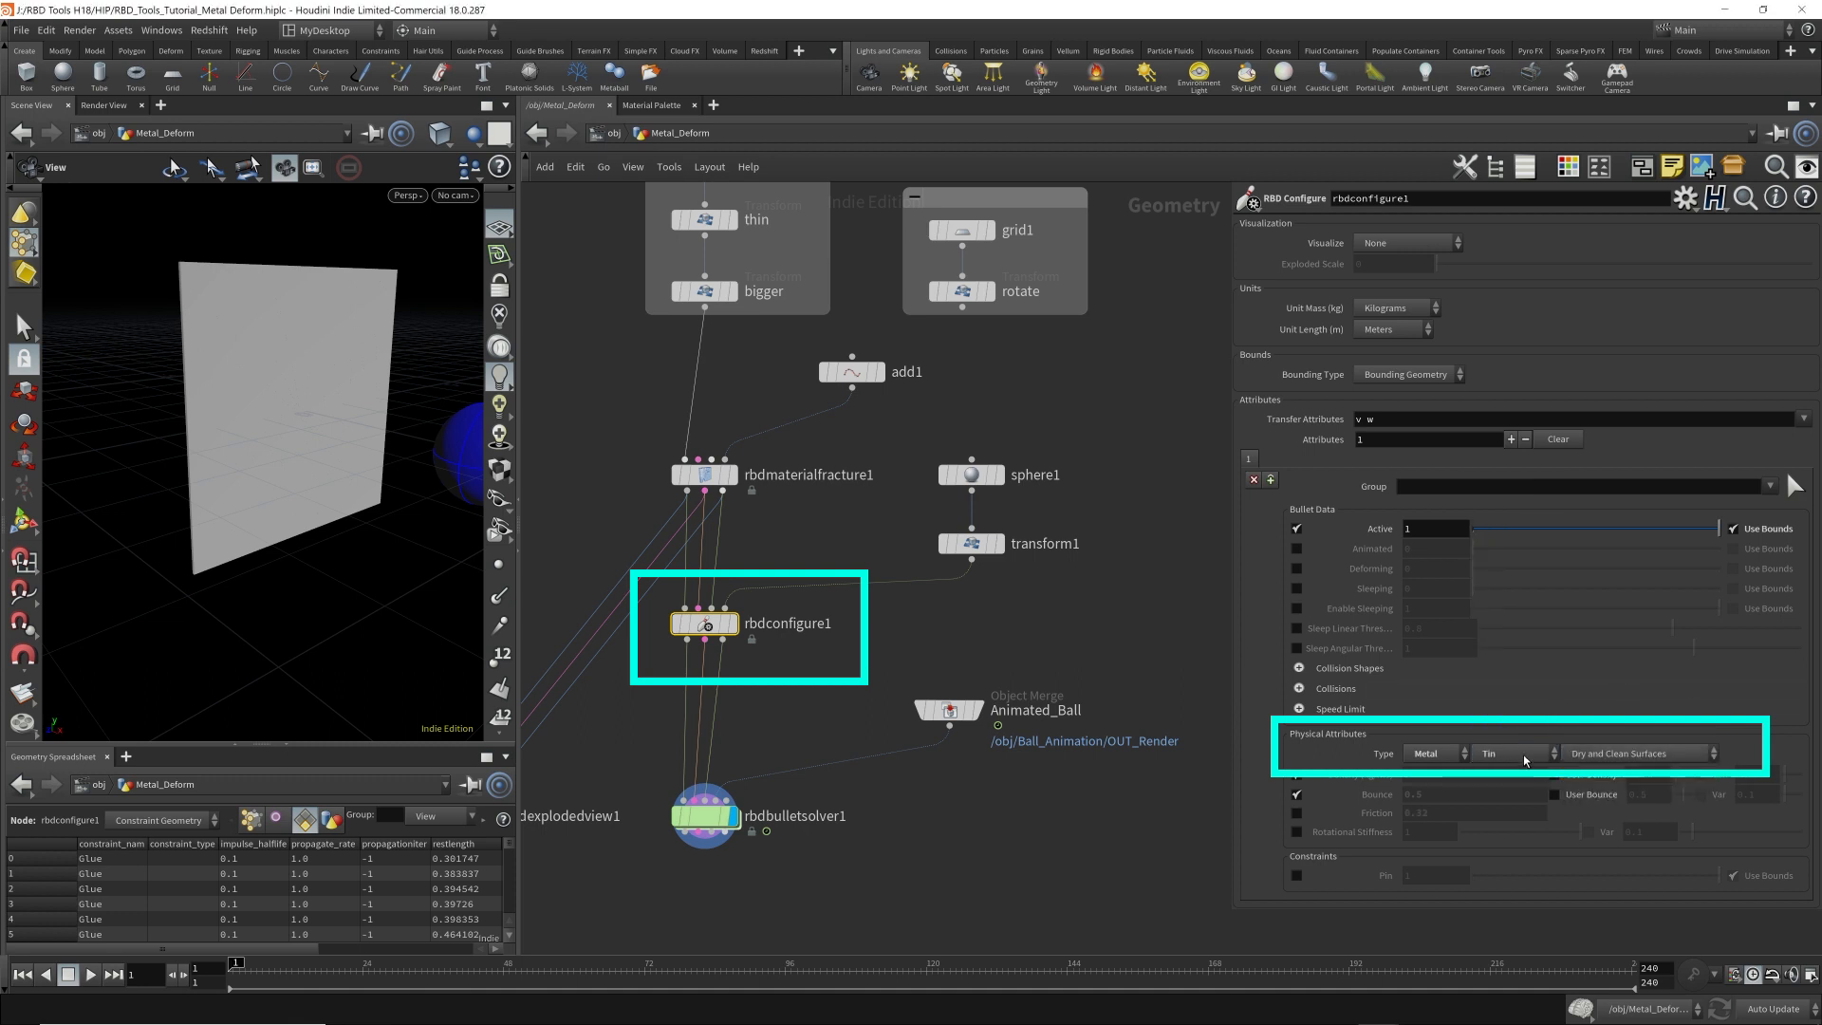
click(1668, 757)
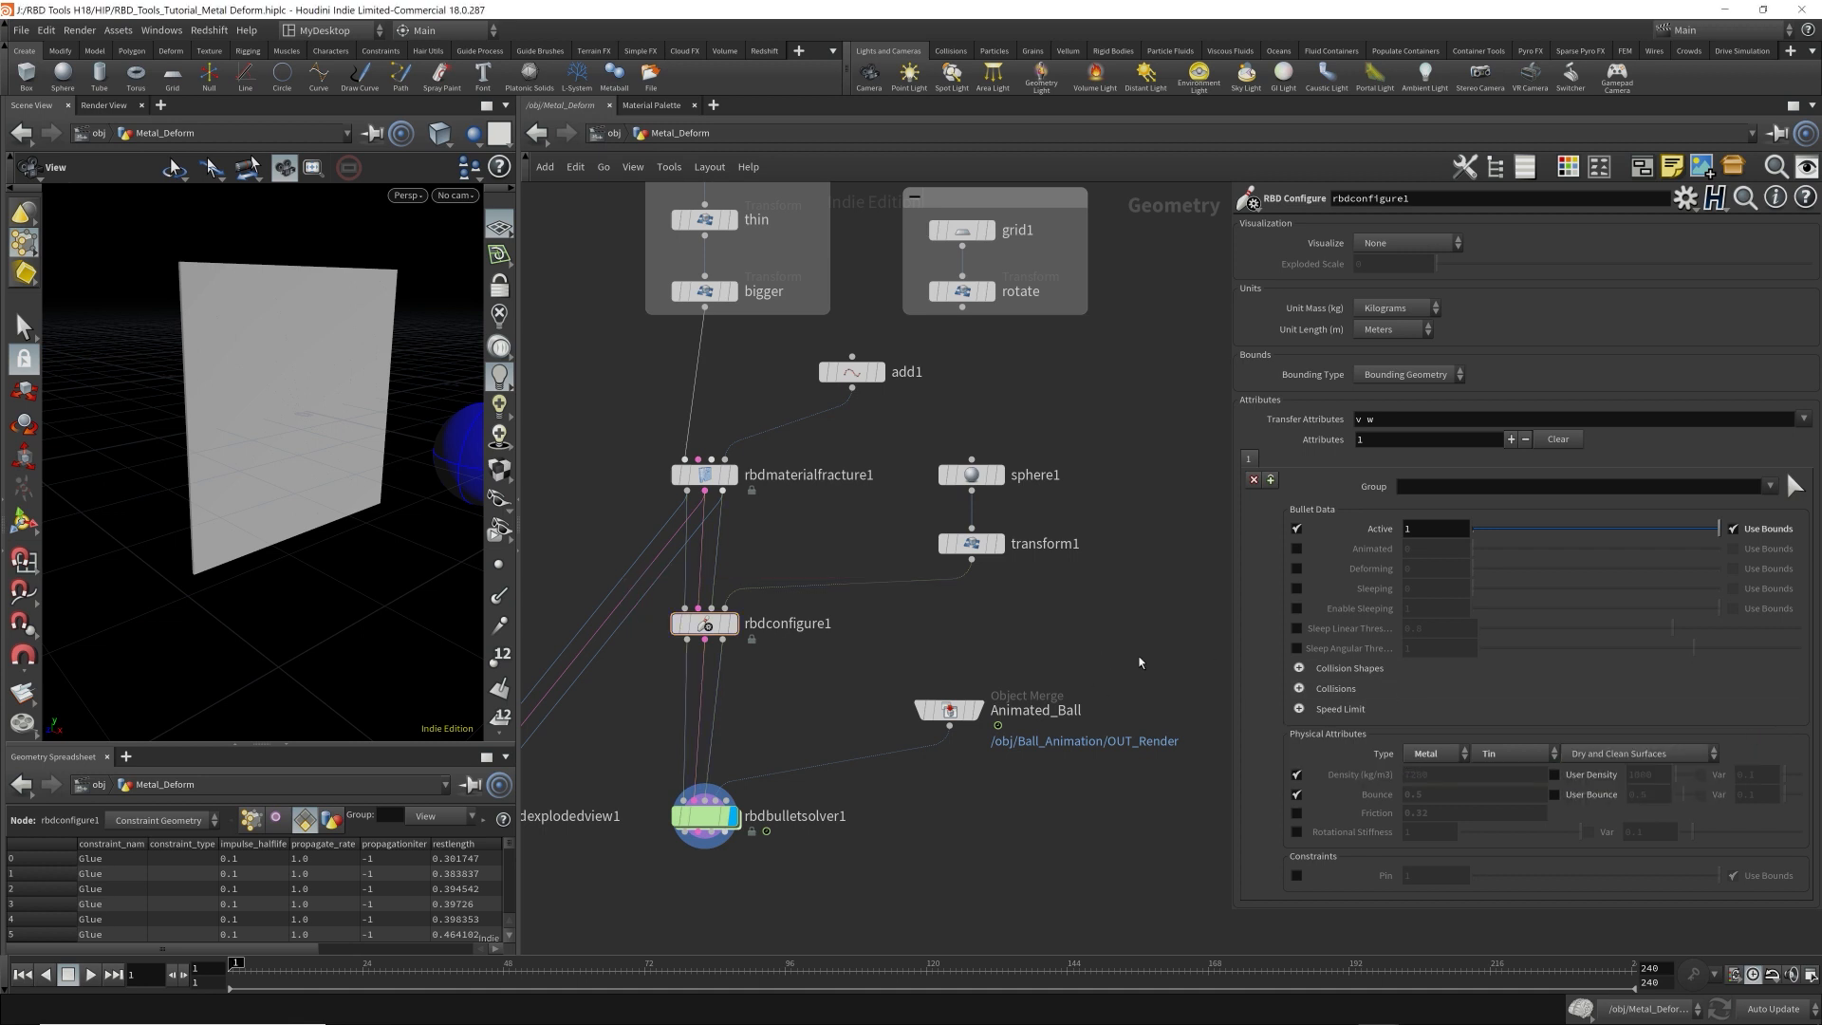
Play the simulation to frame 52 and inspect the hole and debris in the plate from several angles.
key(Up)
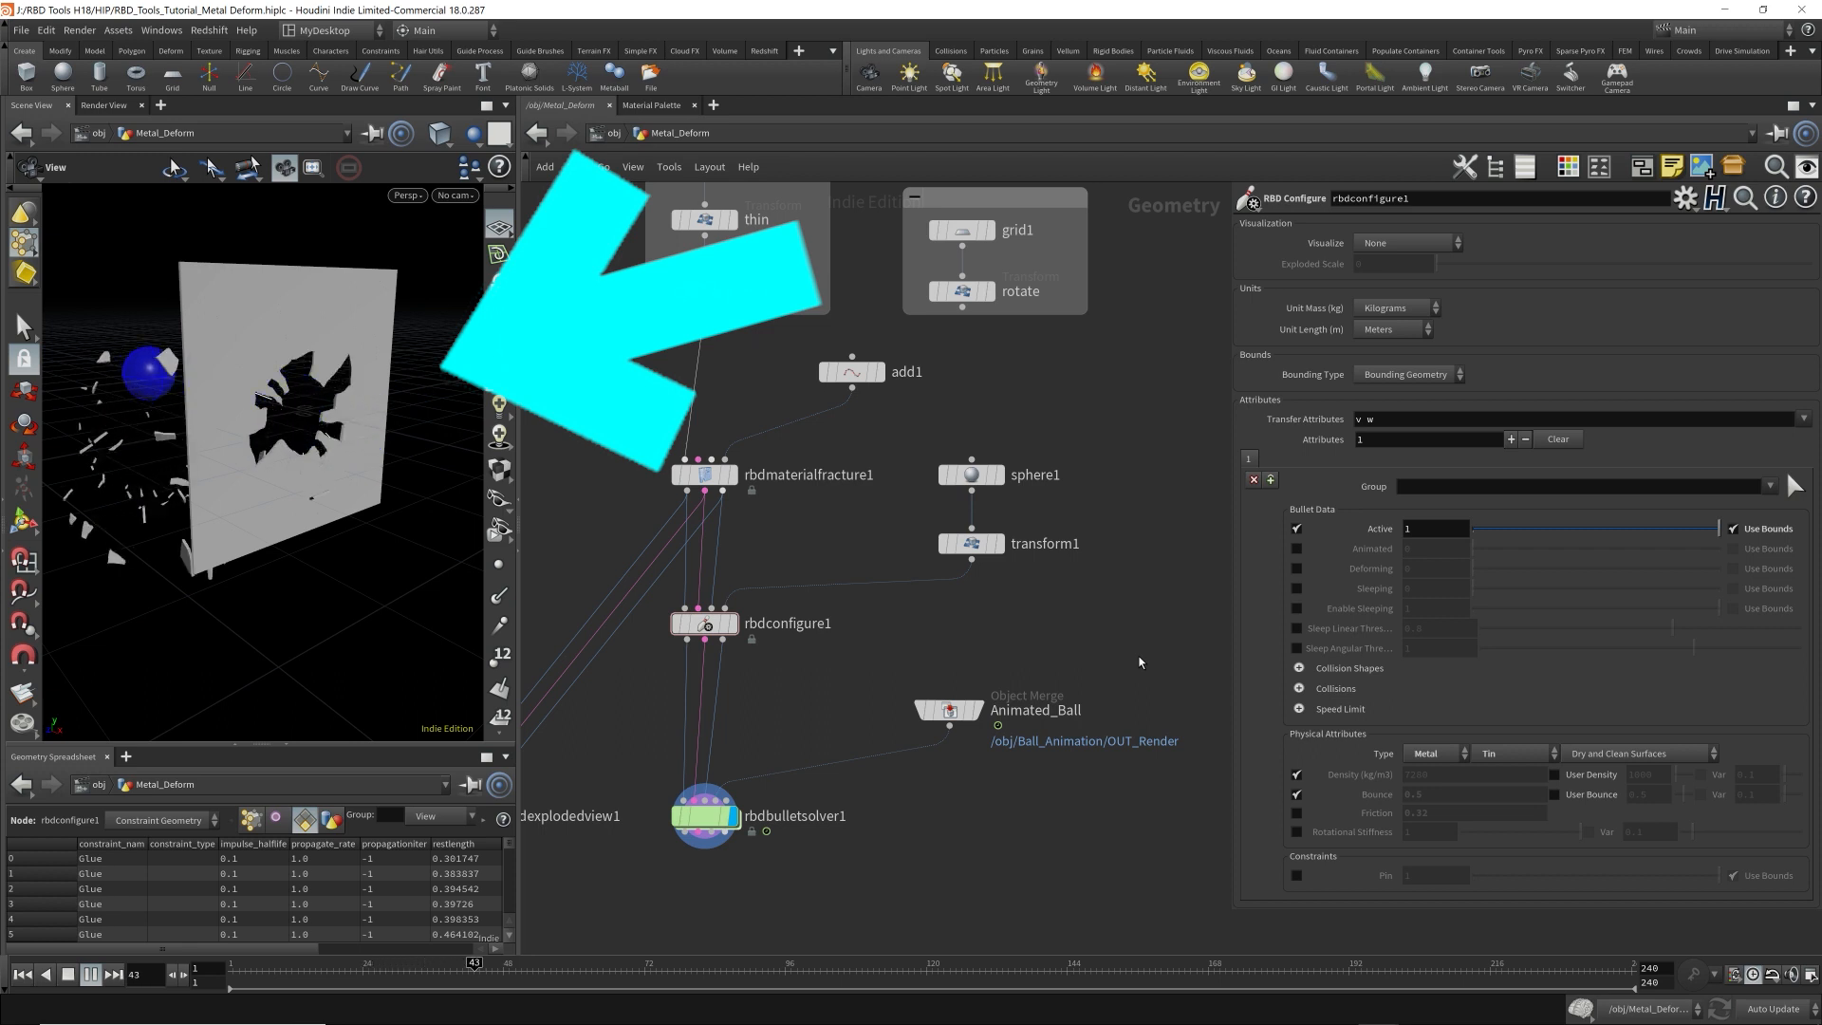
key(Up)
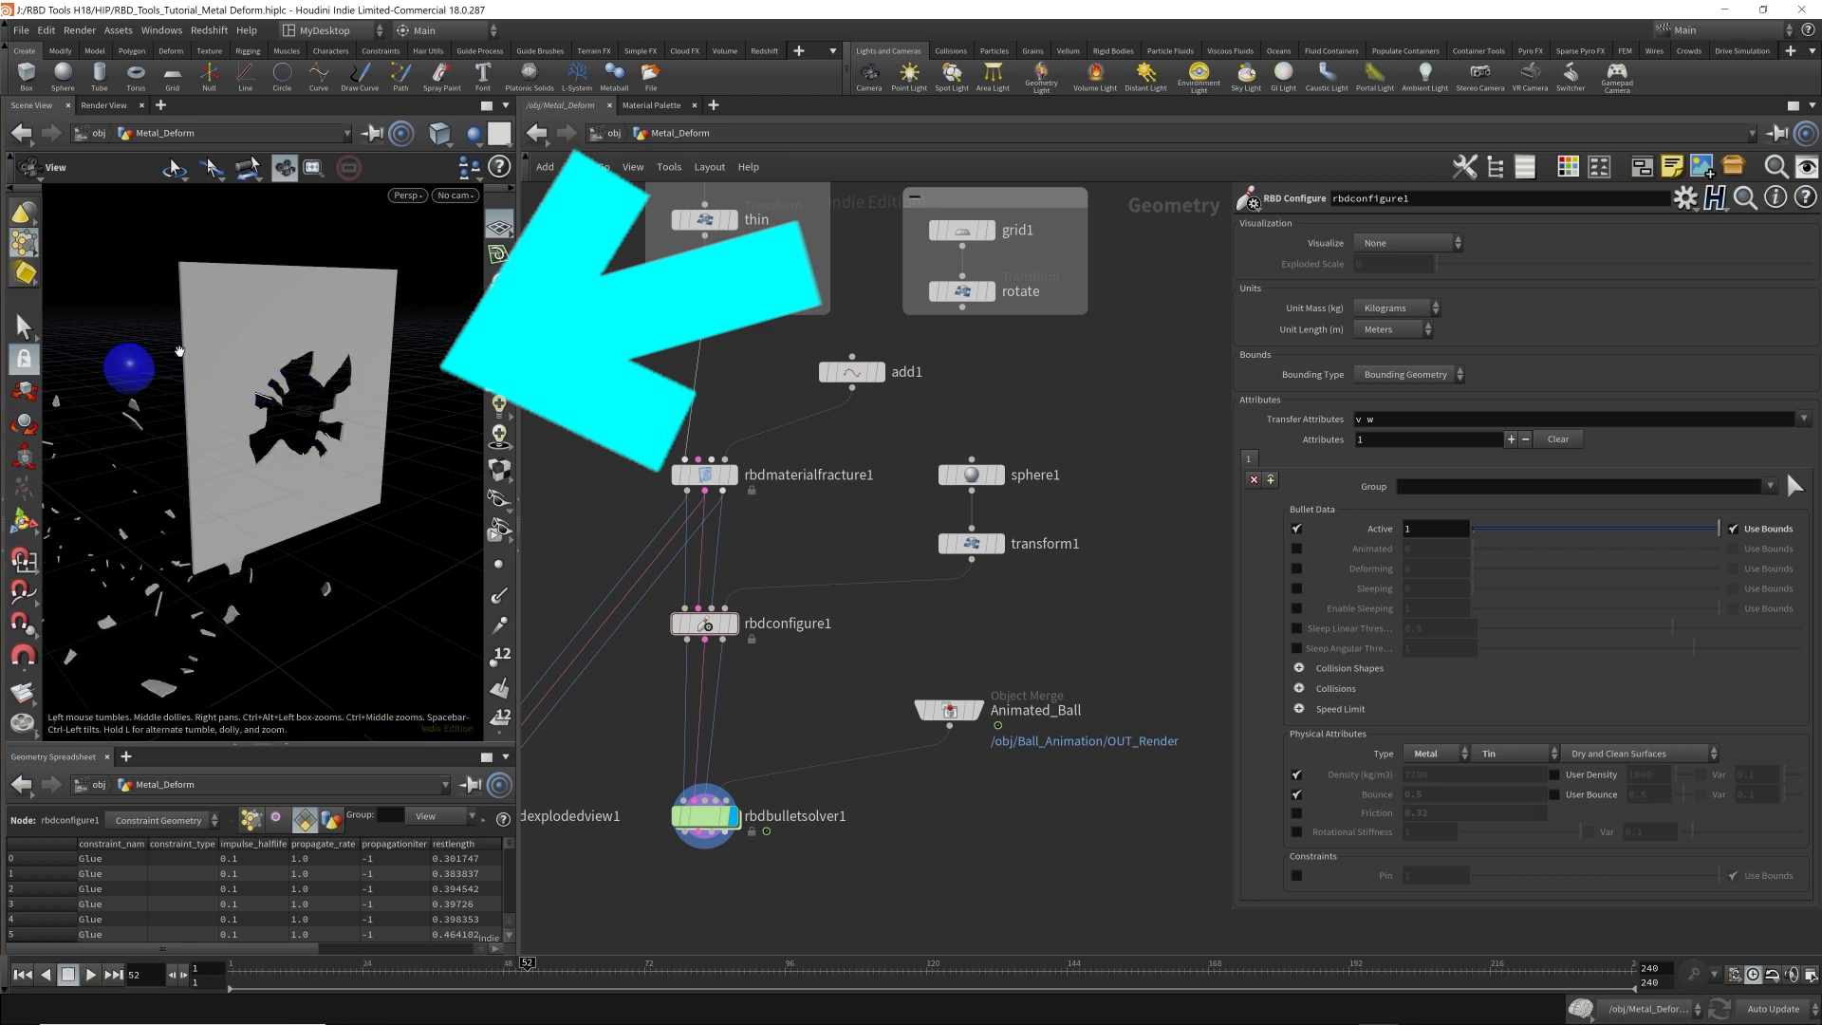
drag(270, 379, 364, 457)
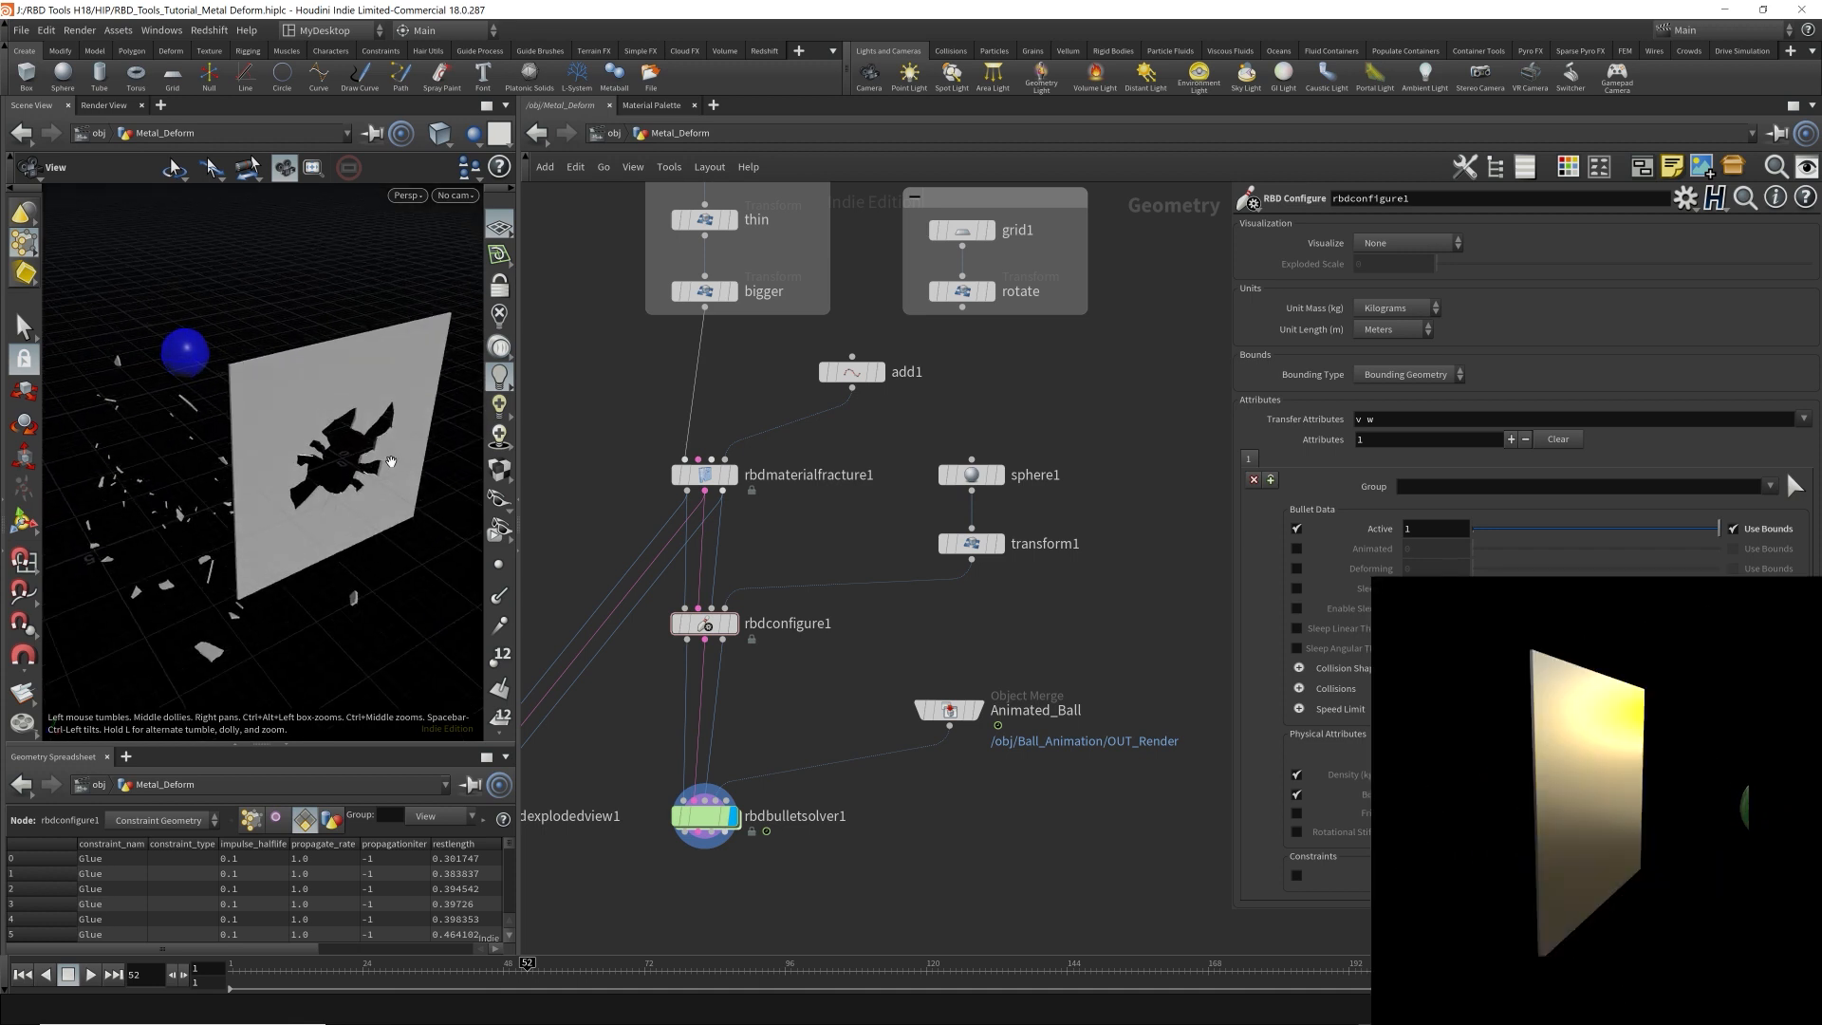
drag(370, 551, 350, 465)
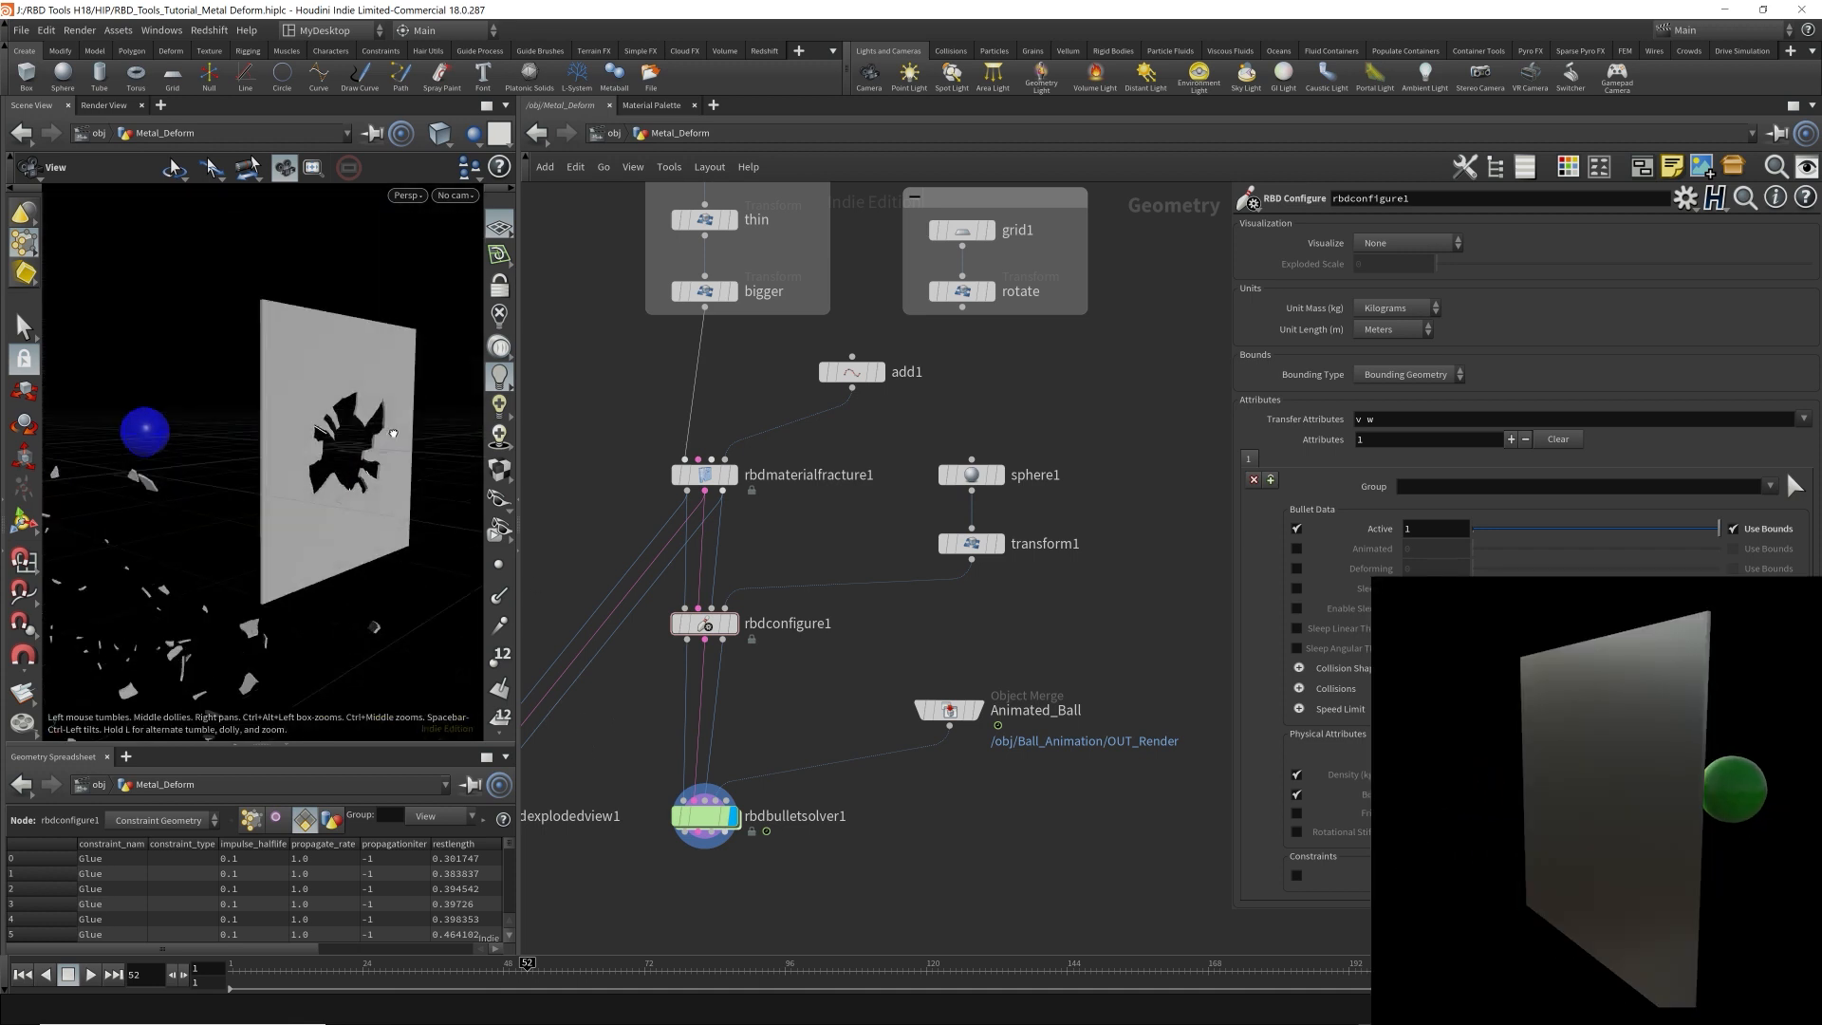
middle_drag(347, 463, 283, 437)
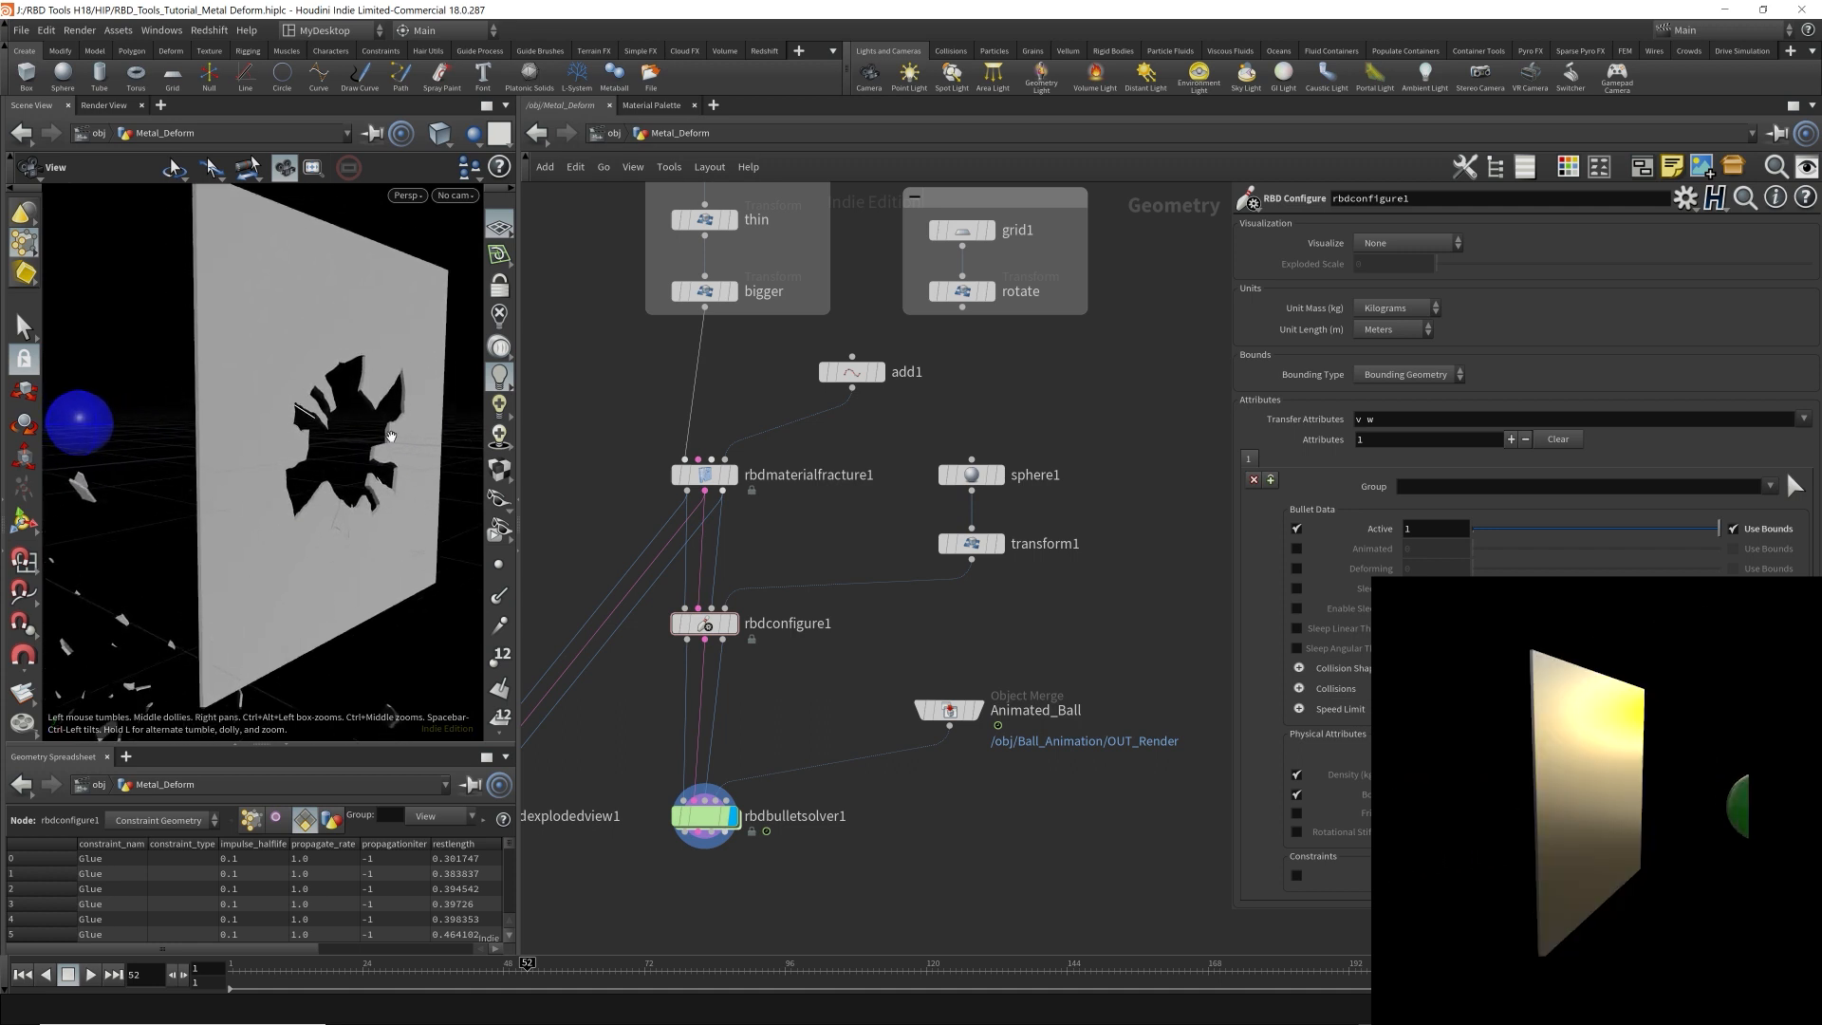
drag(284, 436, 227, 408)
Review rbdbulletsolver1's bullet object physical properties and its collision settings.
click(704, 824)
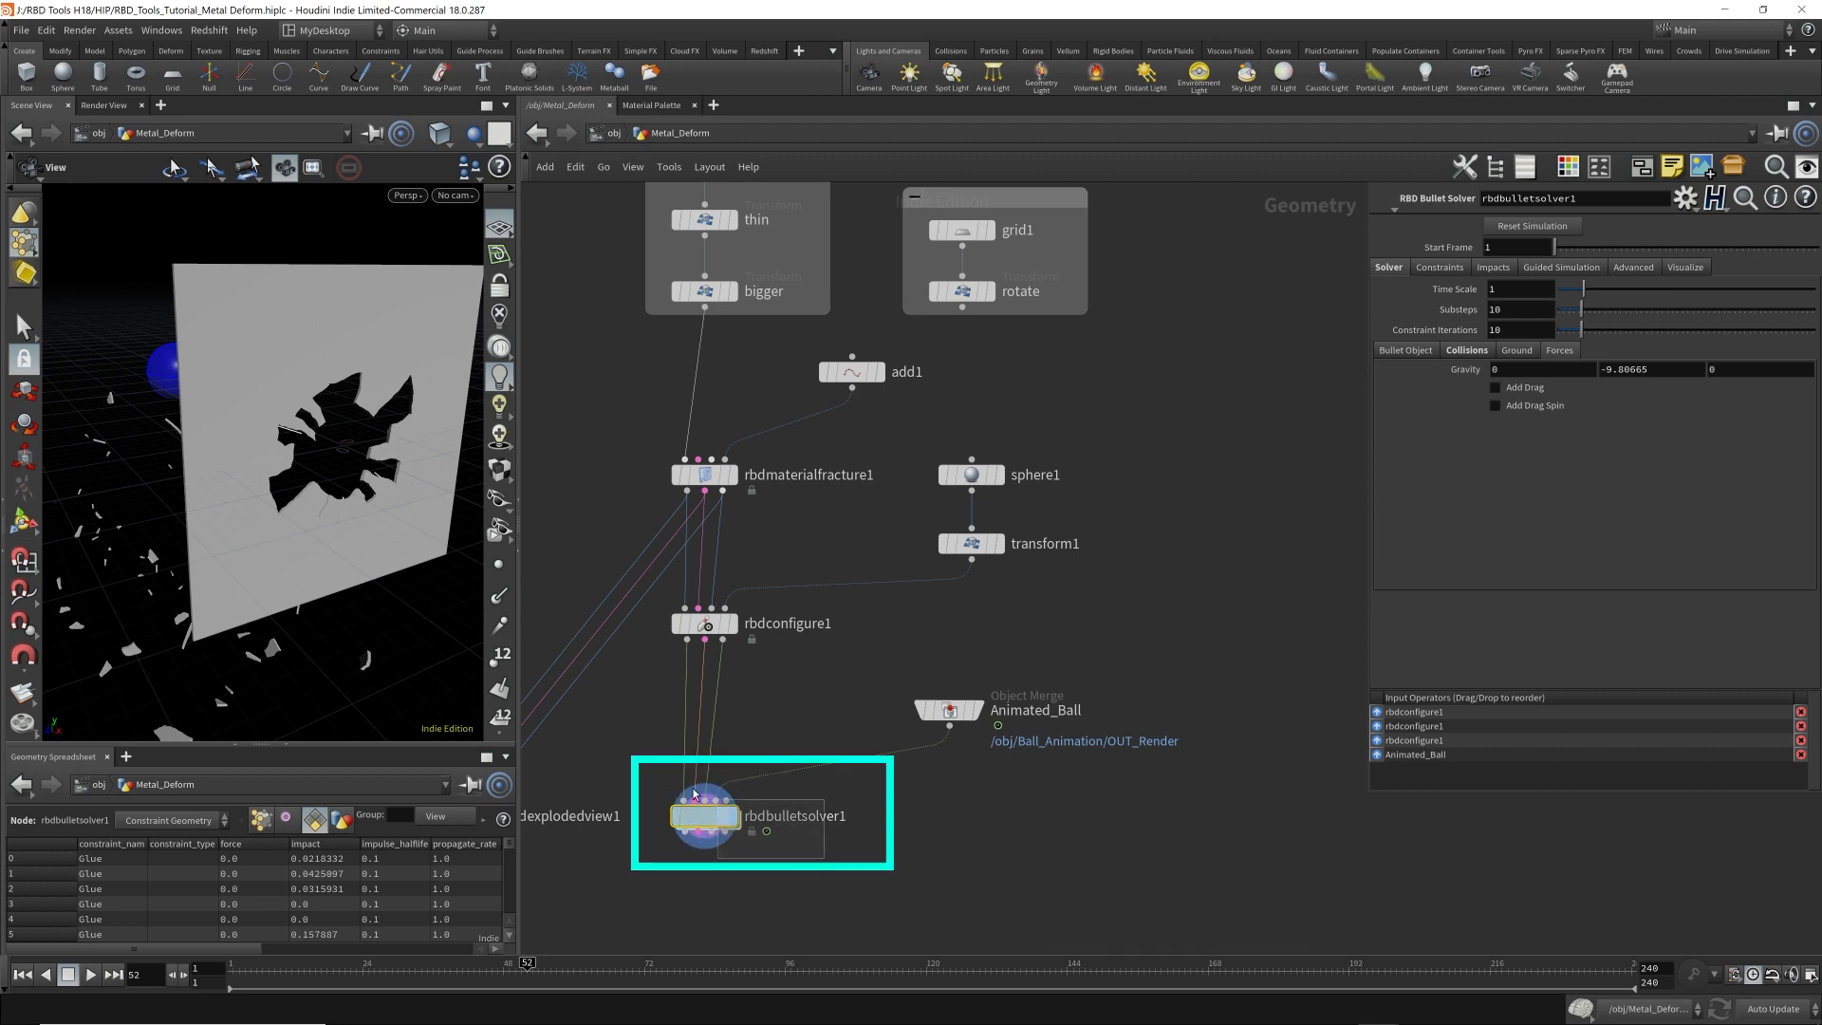
drag(824, 858, 650, 780)
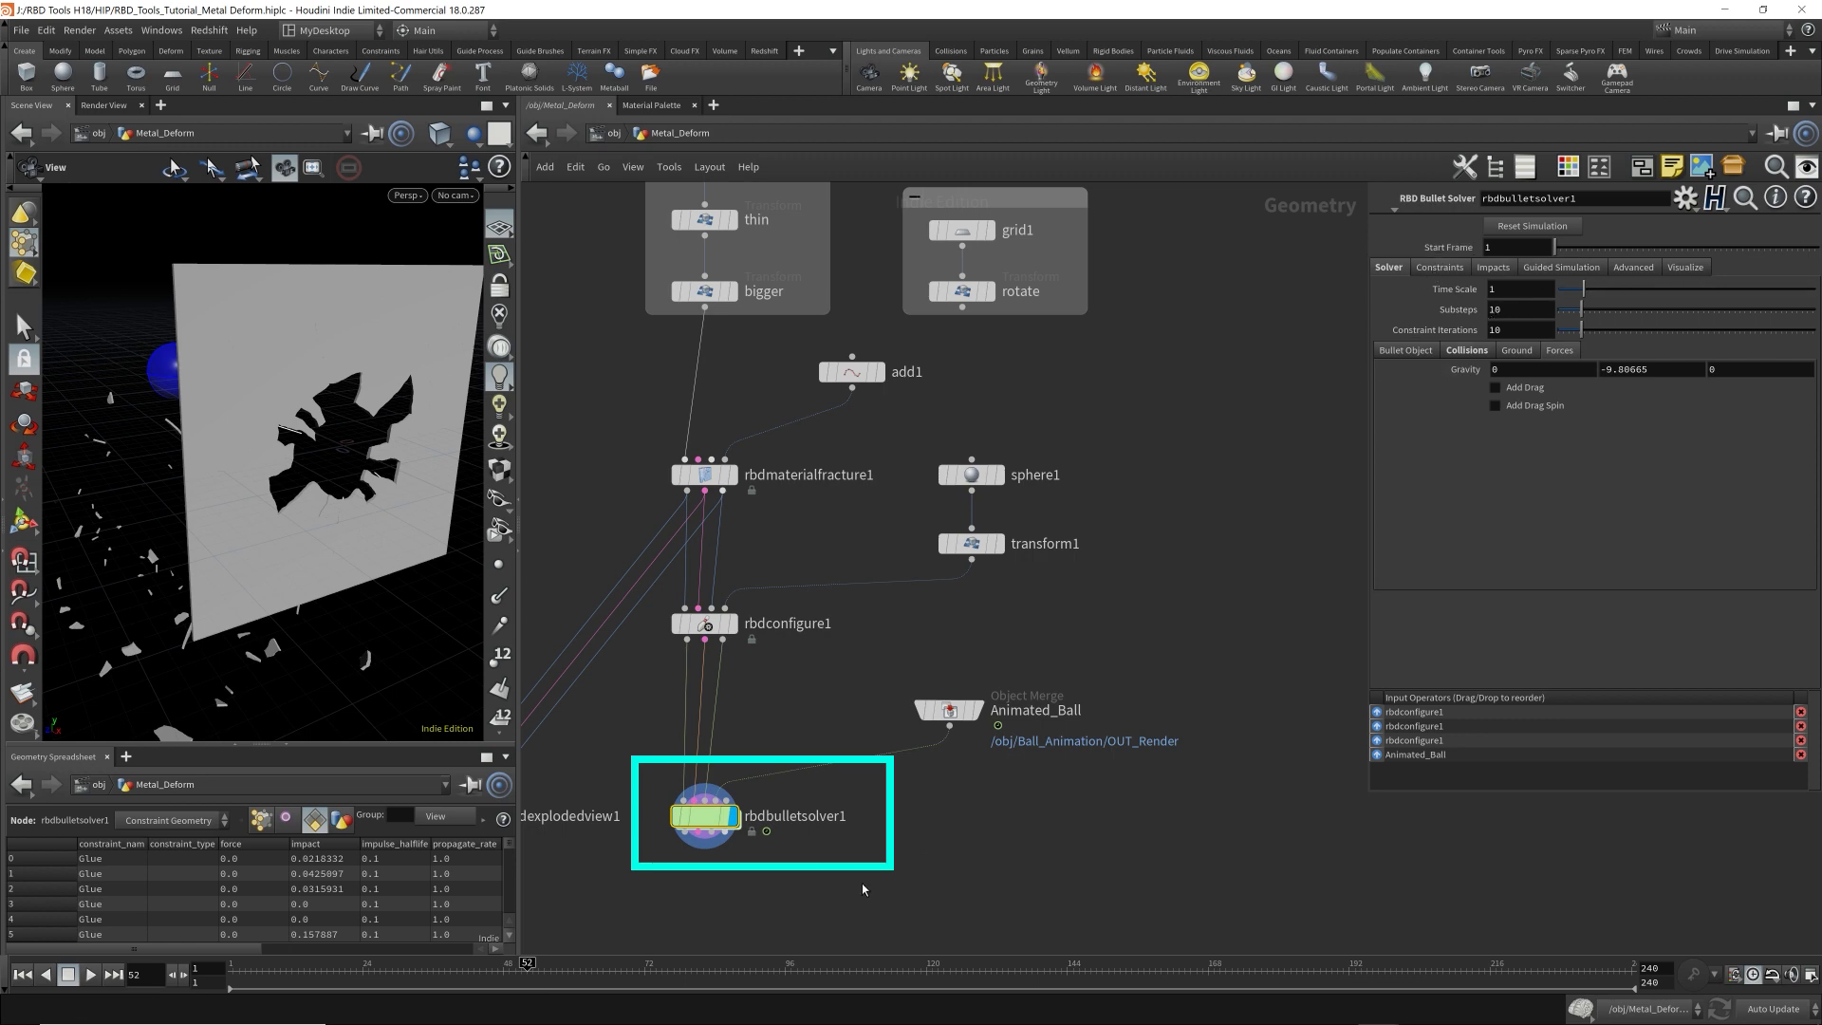
drag(869, 882, 661, 787)
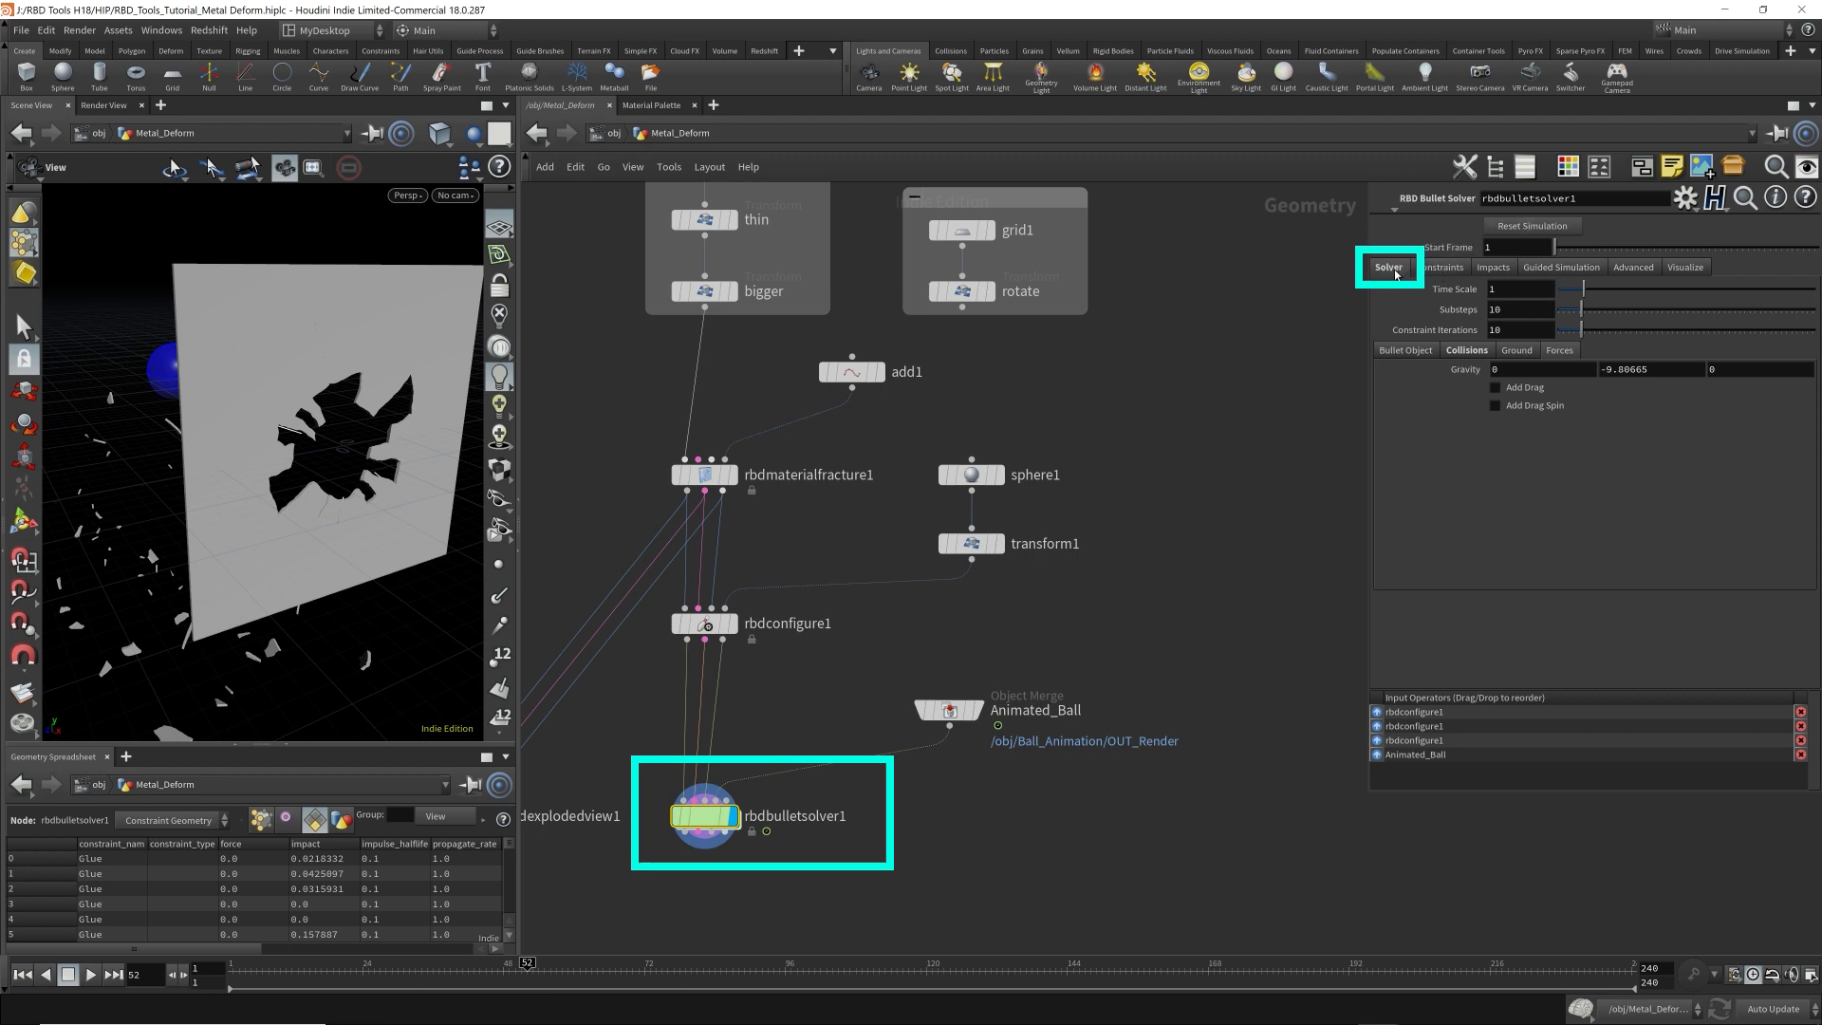
click(1420, 355)
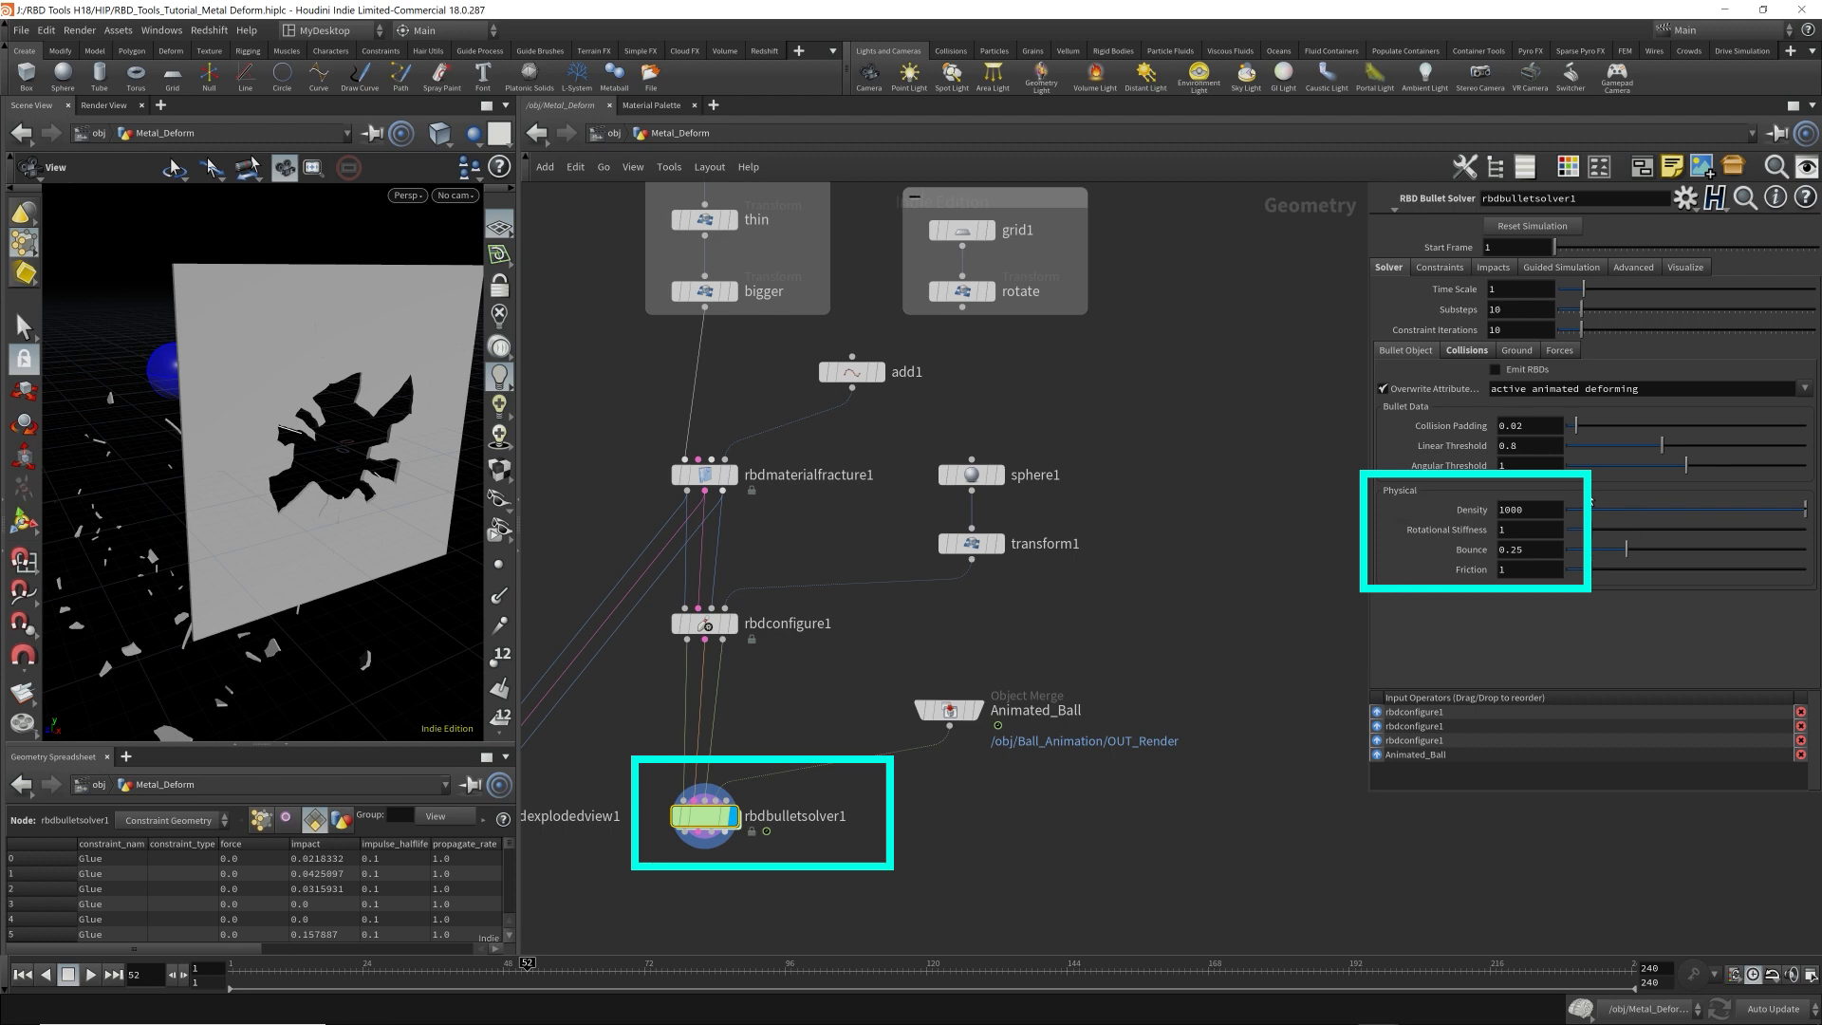
click(1467, 351)
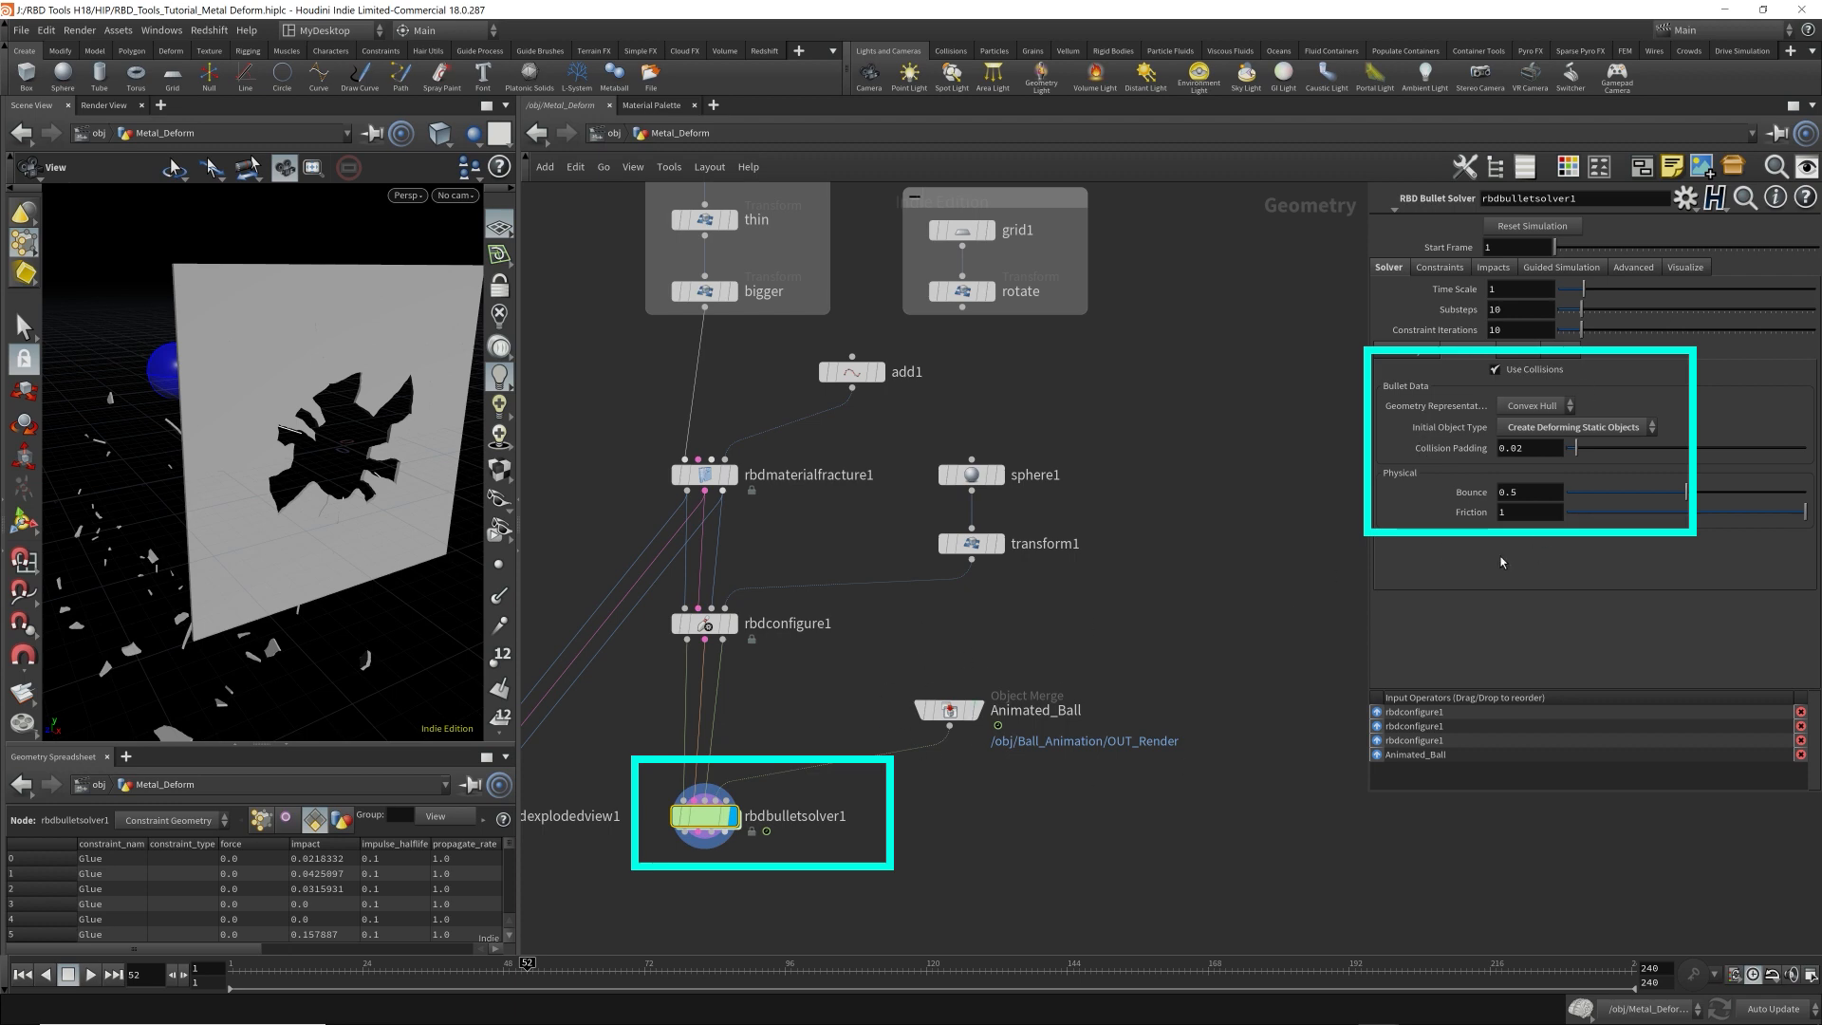
Turn off rbdbulletsolver1's Use Collisions to check its effect on the ball, and turn it back on.
click(1496, 370)
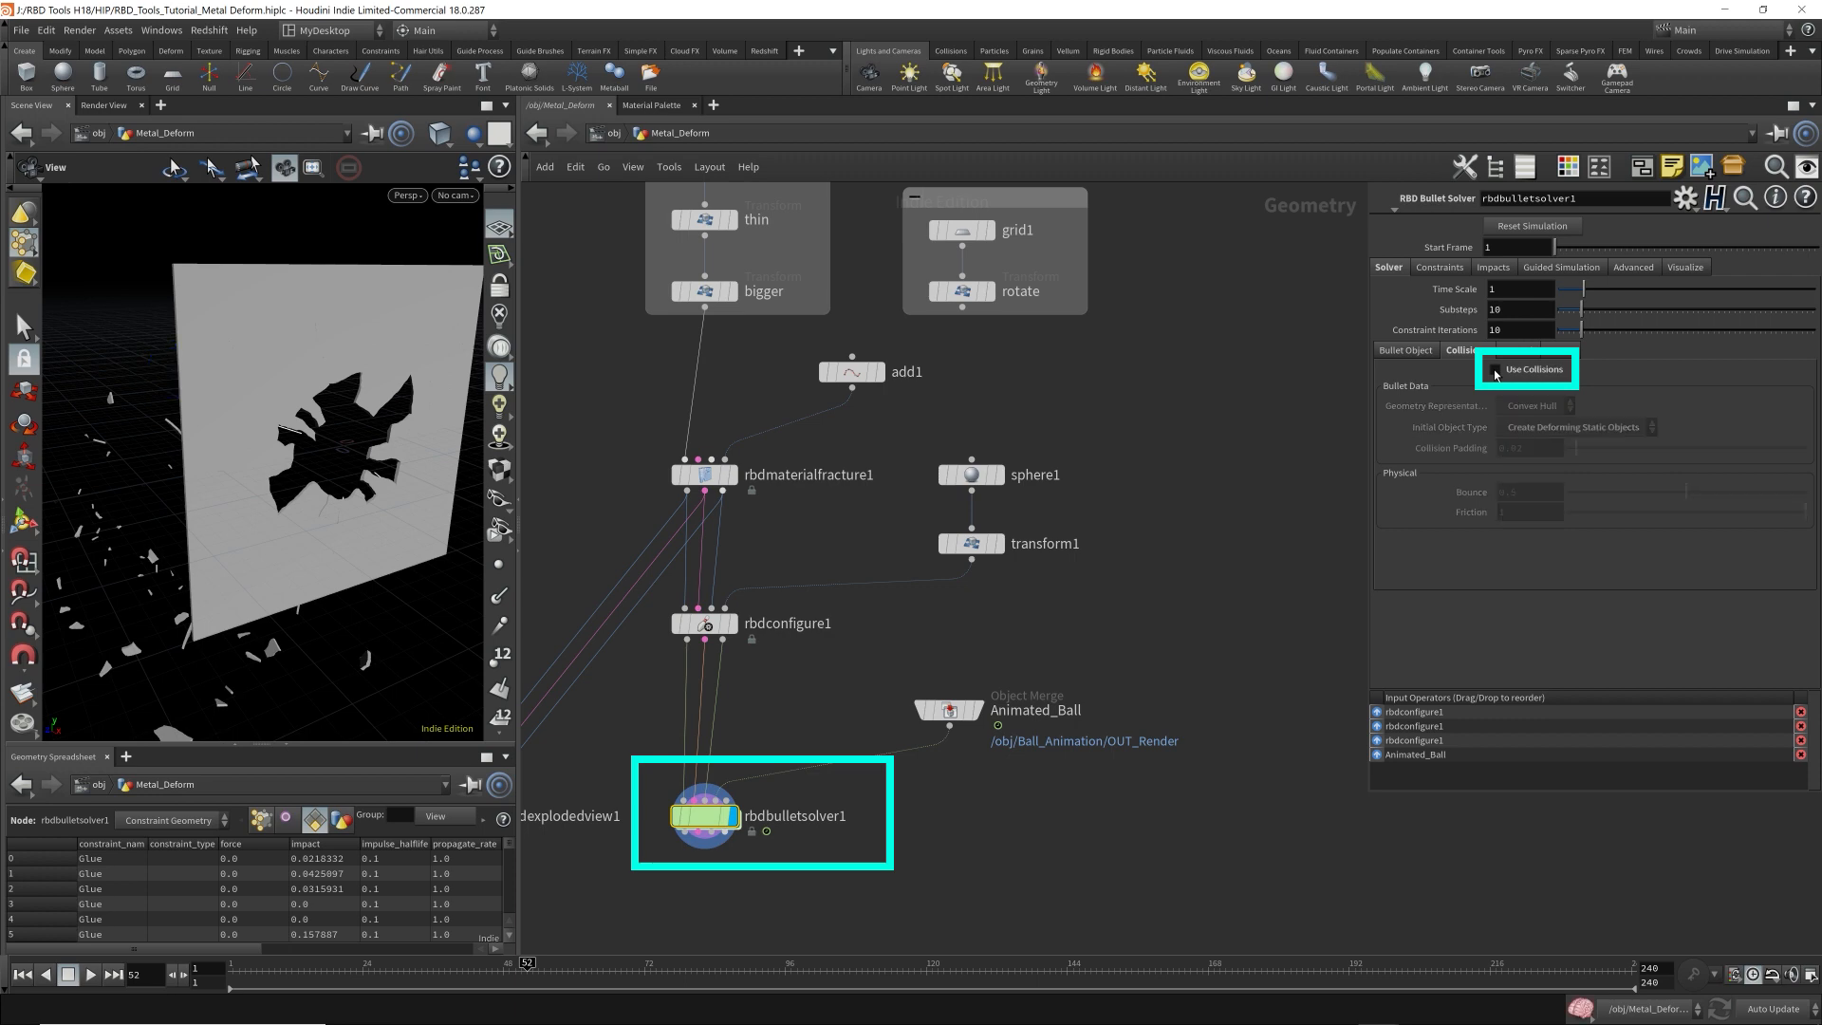
drag(260, 412, 207, 407)
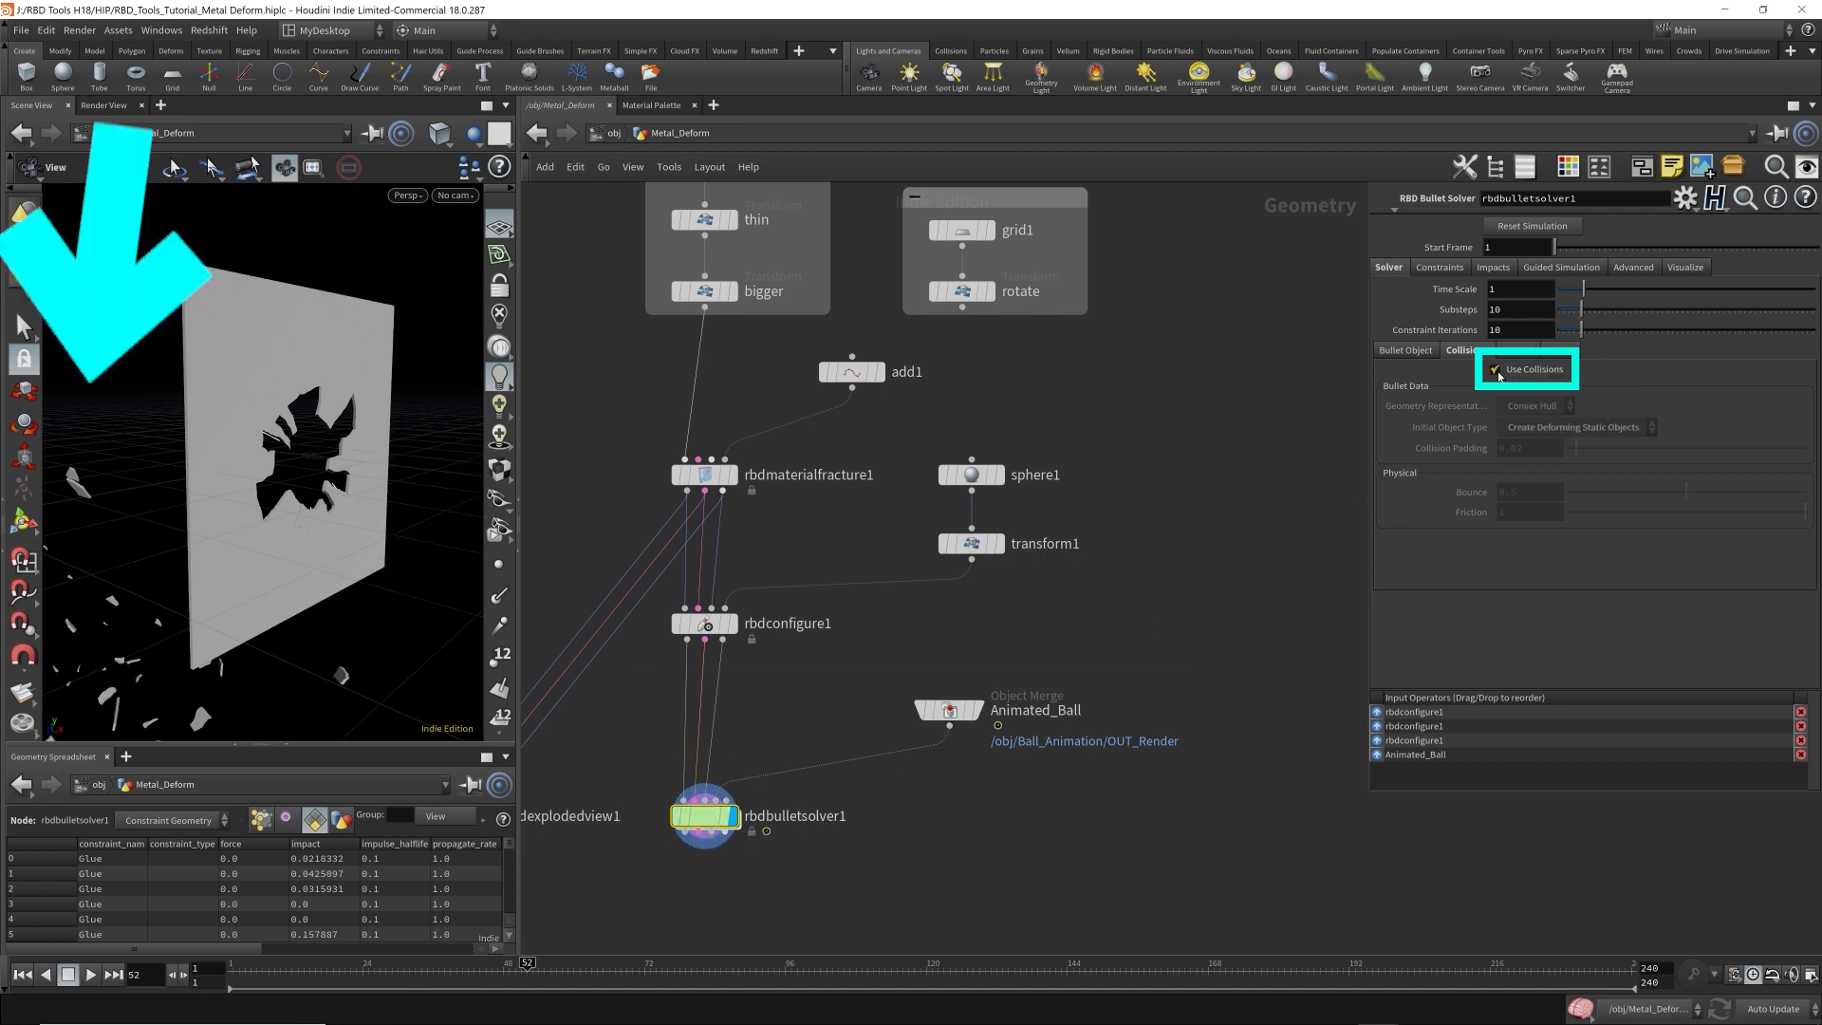
click(1513, 377)
Review rbdbulletsolver1's ground and forces settings, and expand its Glue constraint parameters.
click(1524, 355)
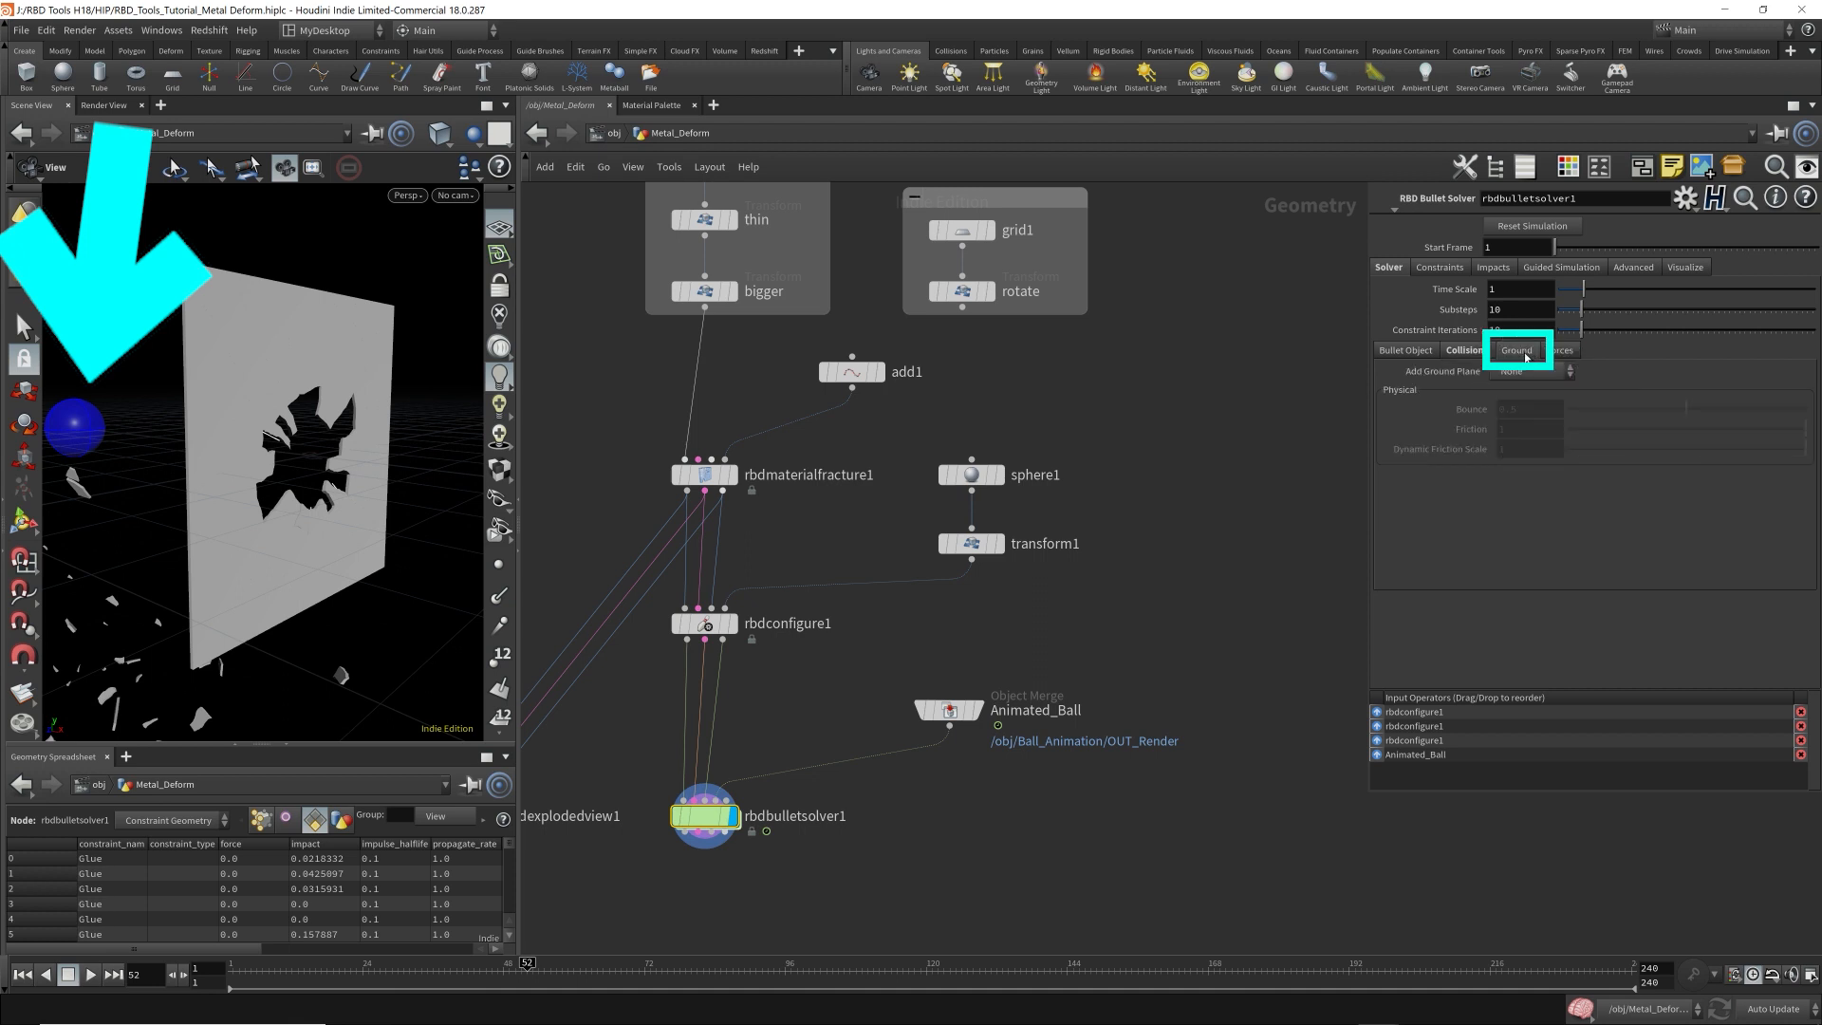
click(1562, 352)
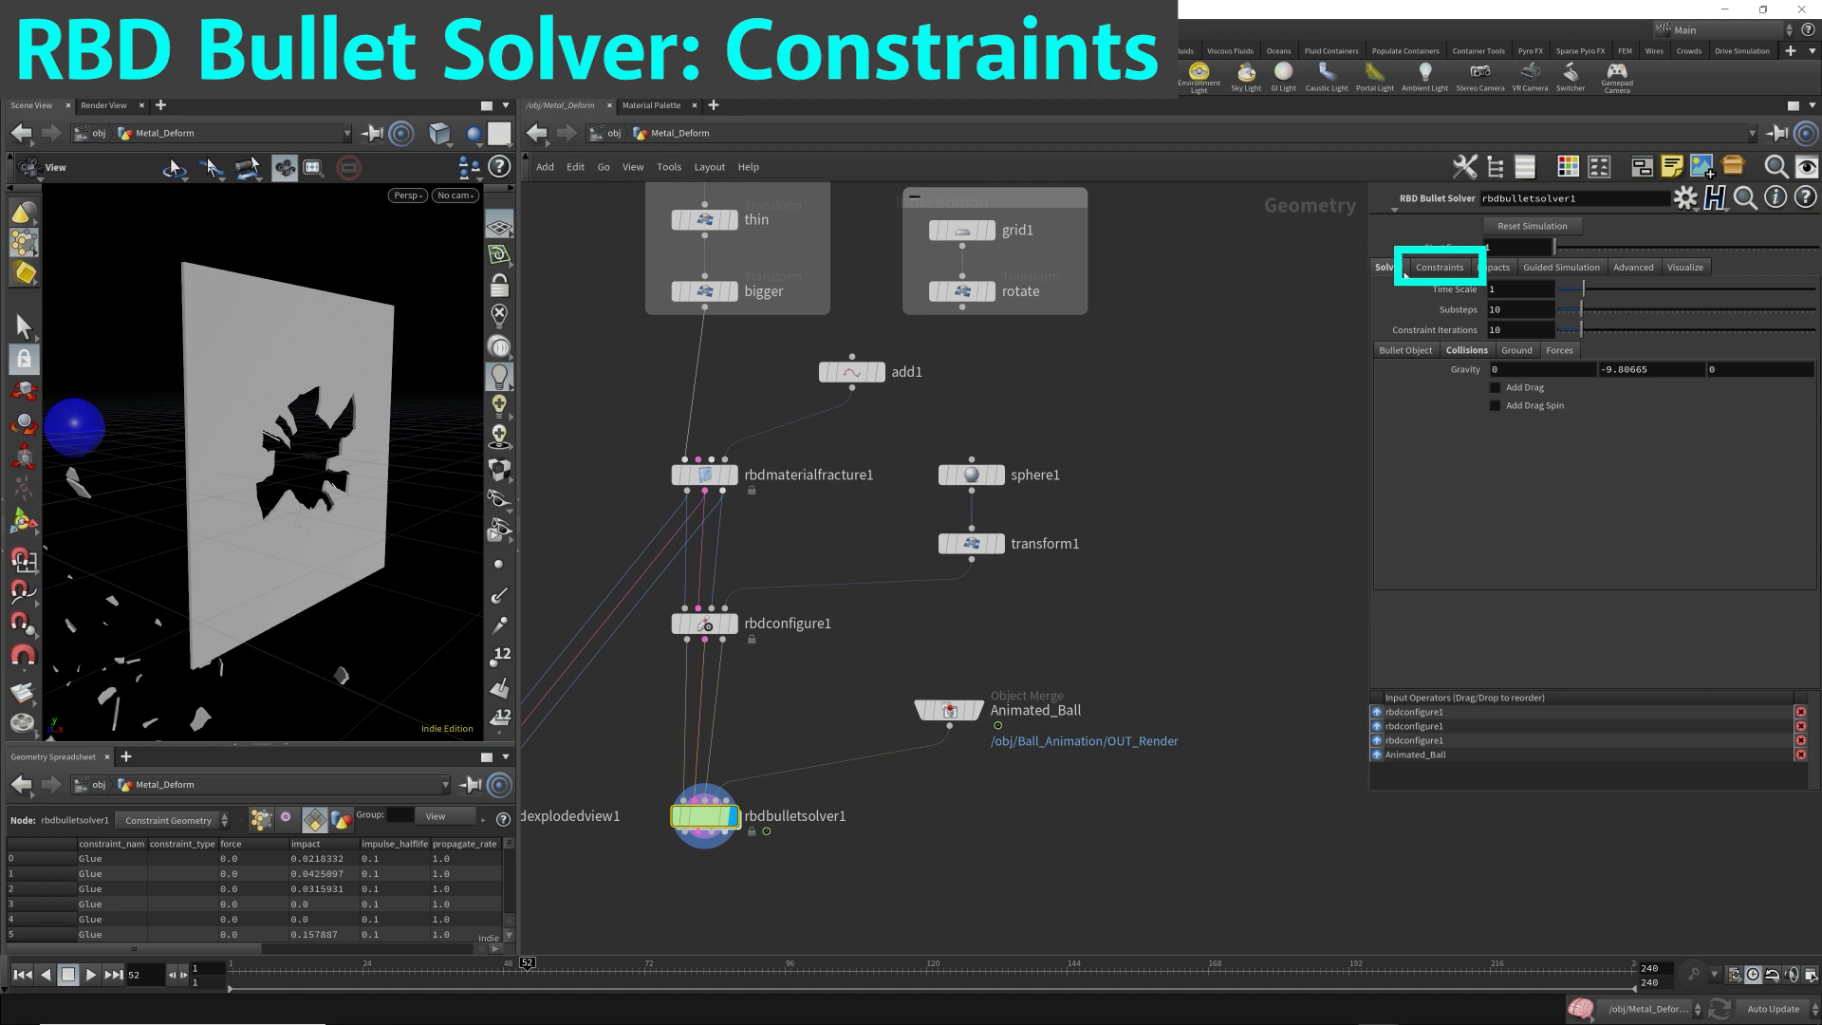
click(1443, 269)
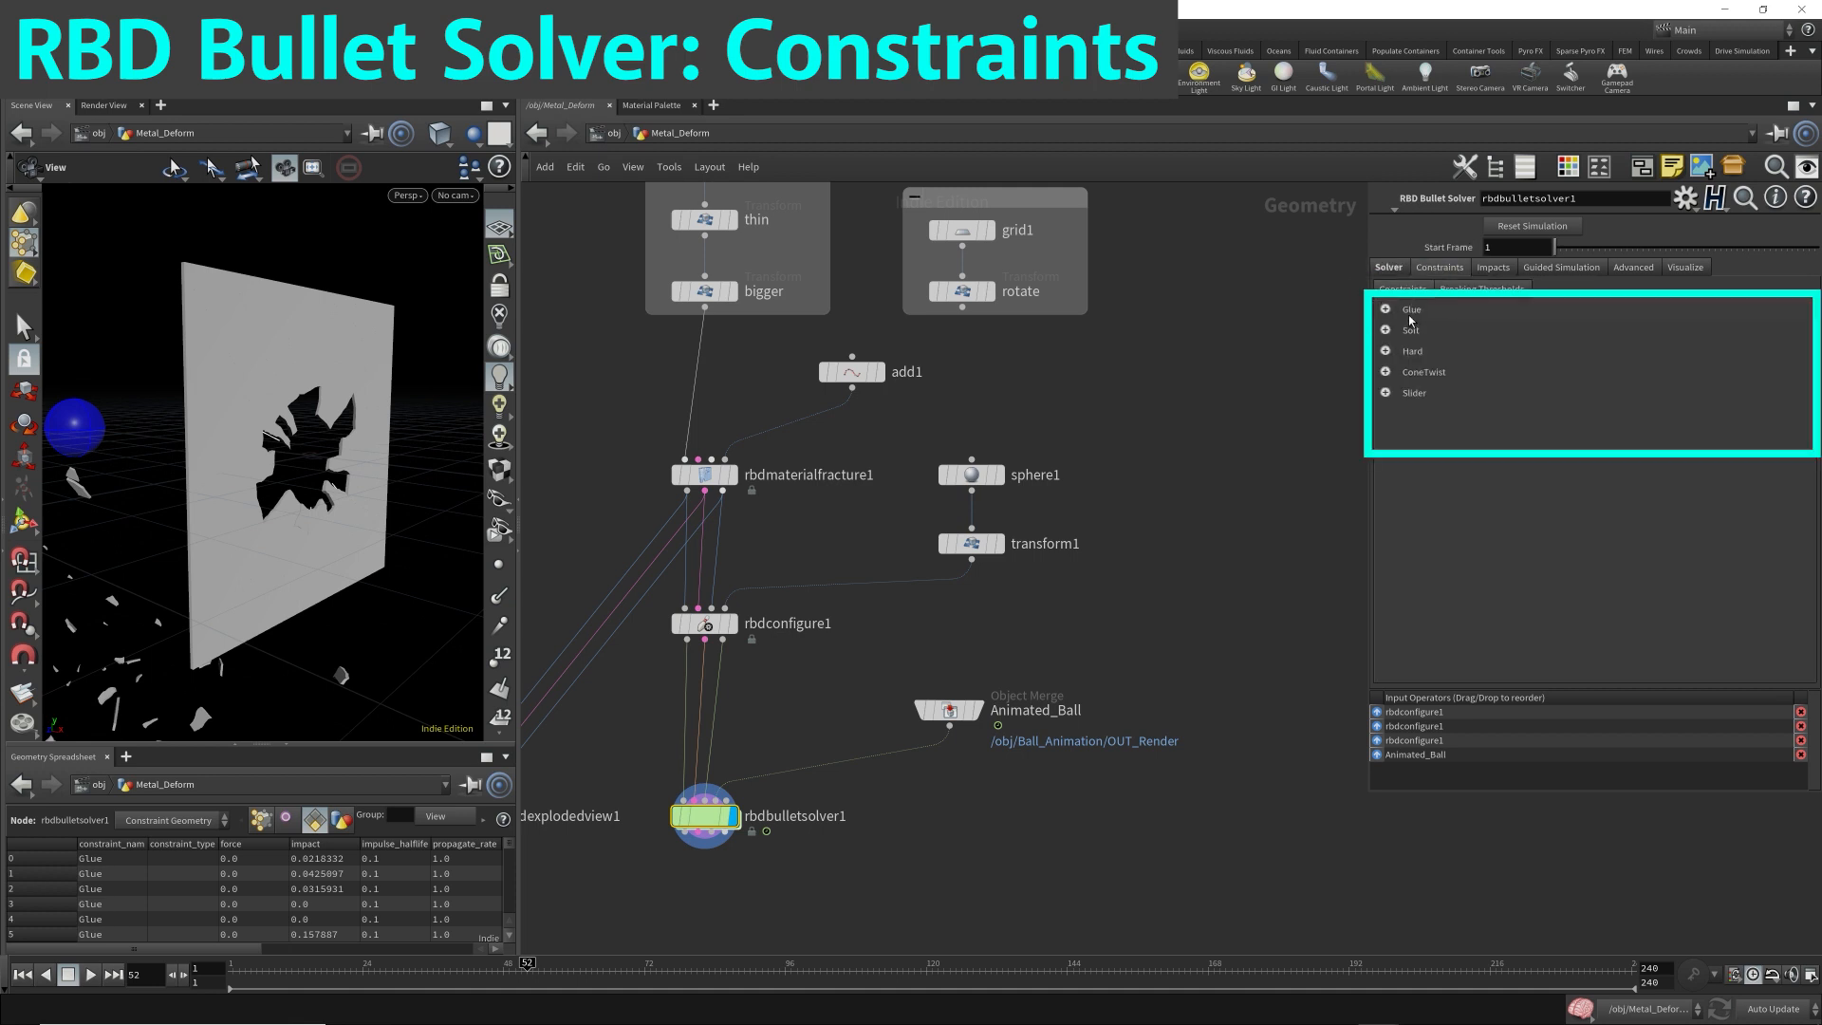
click(1397, 315)
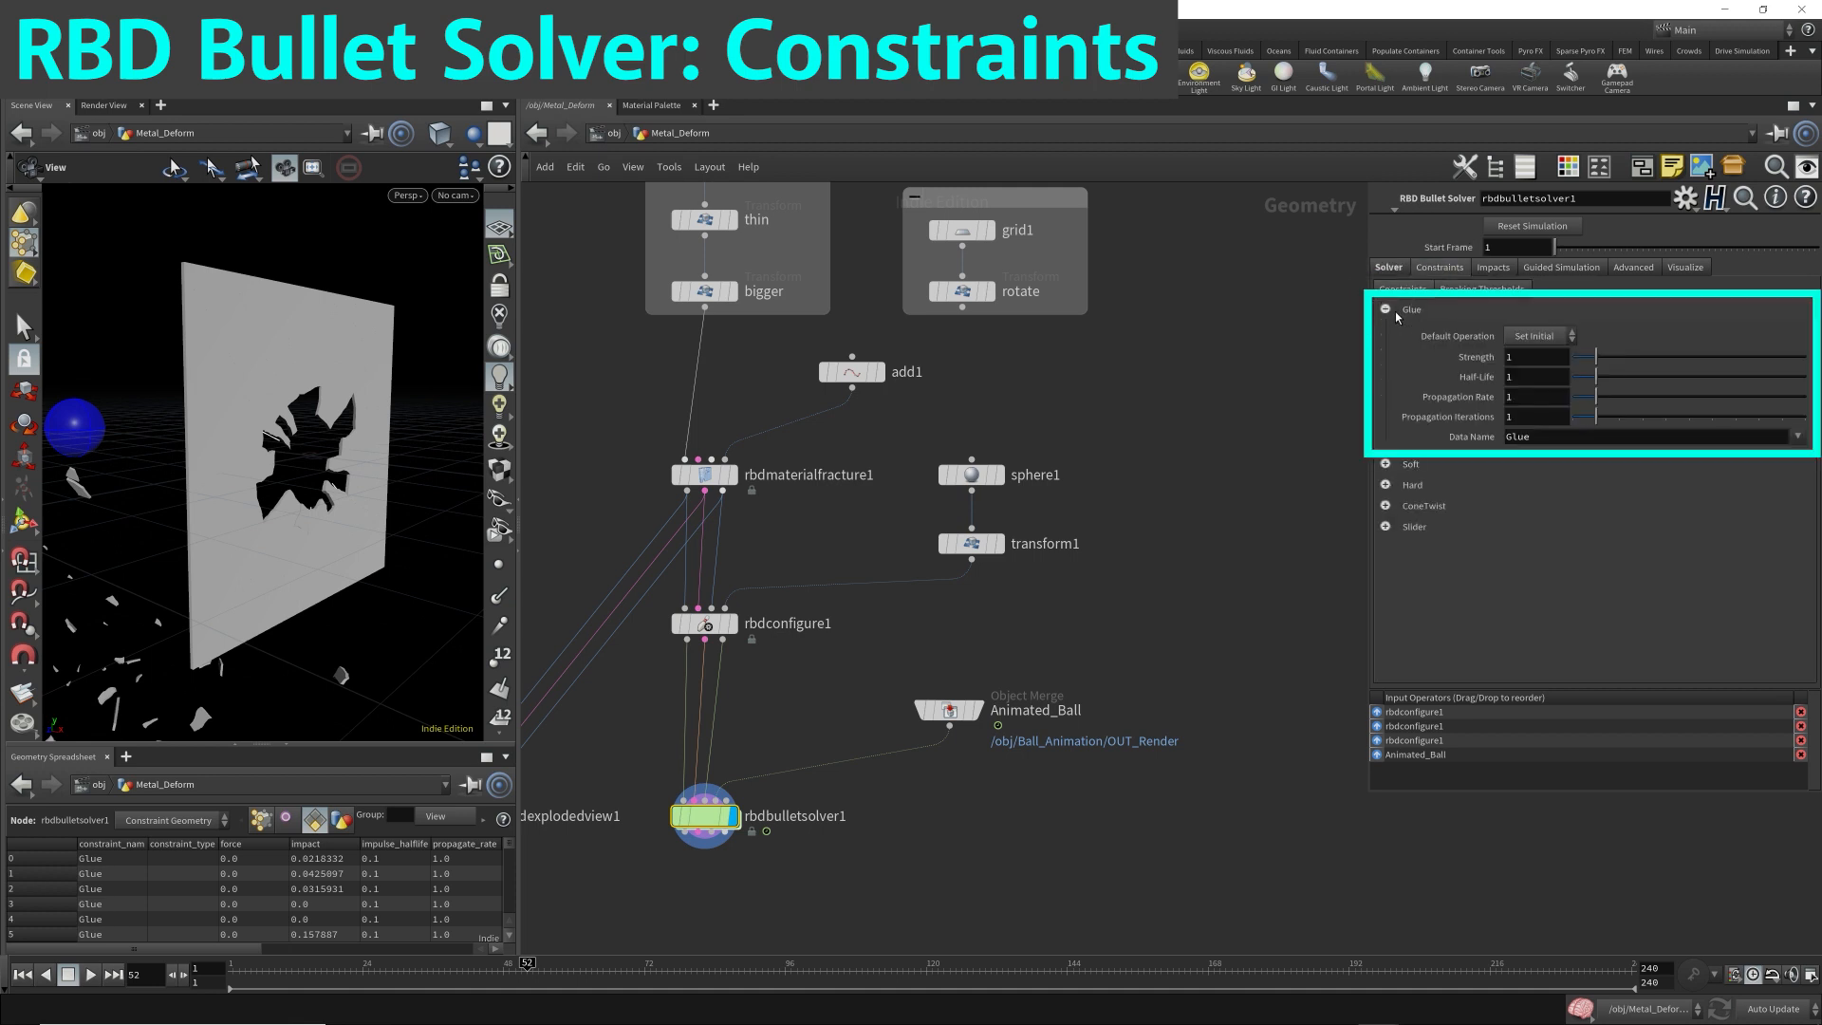
Expand the Soft constraint settings and compare rbdbulletsolver1's Glue Data Name with rbdmaterialfracture1's Glue Constraint Name.
click(1402, 465)
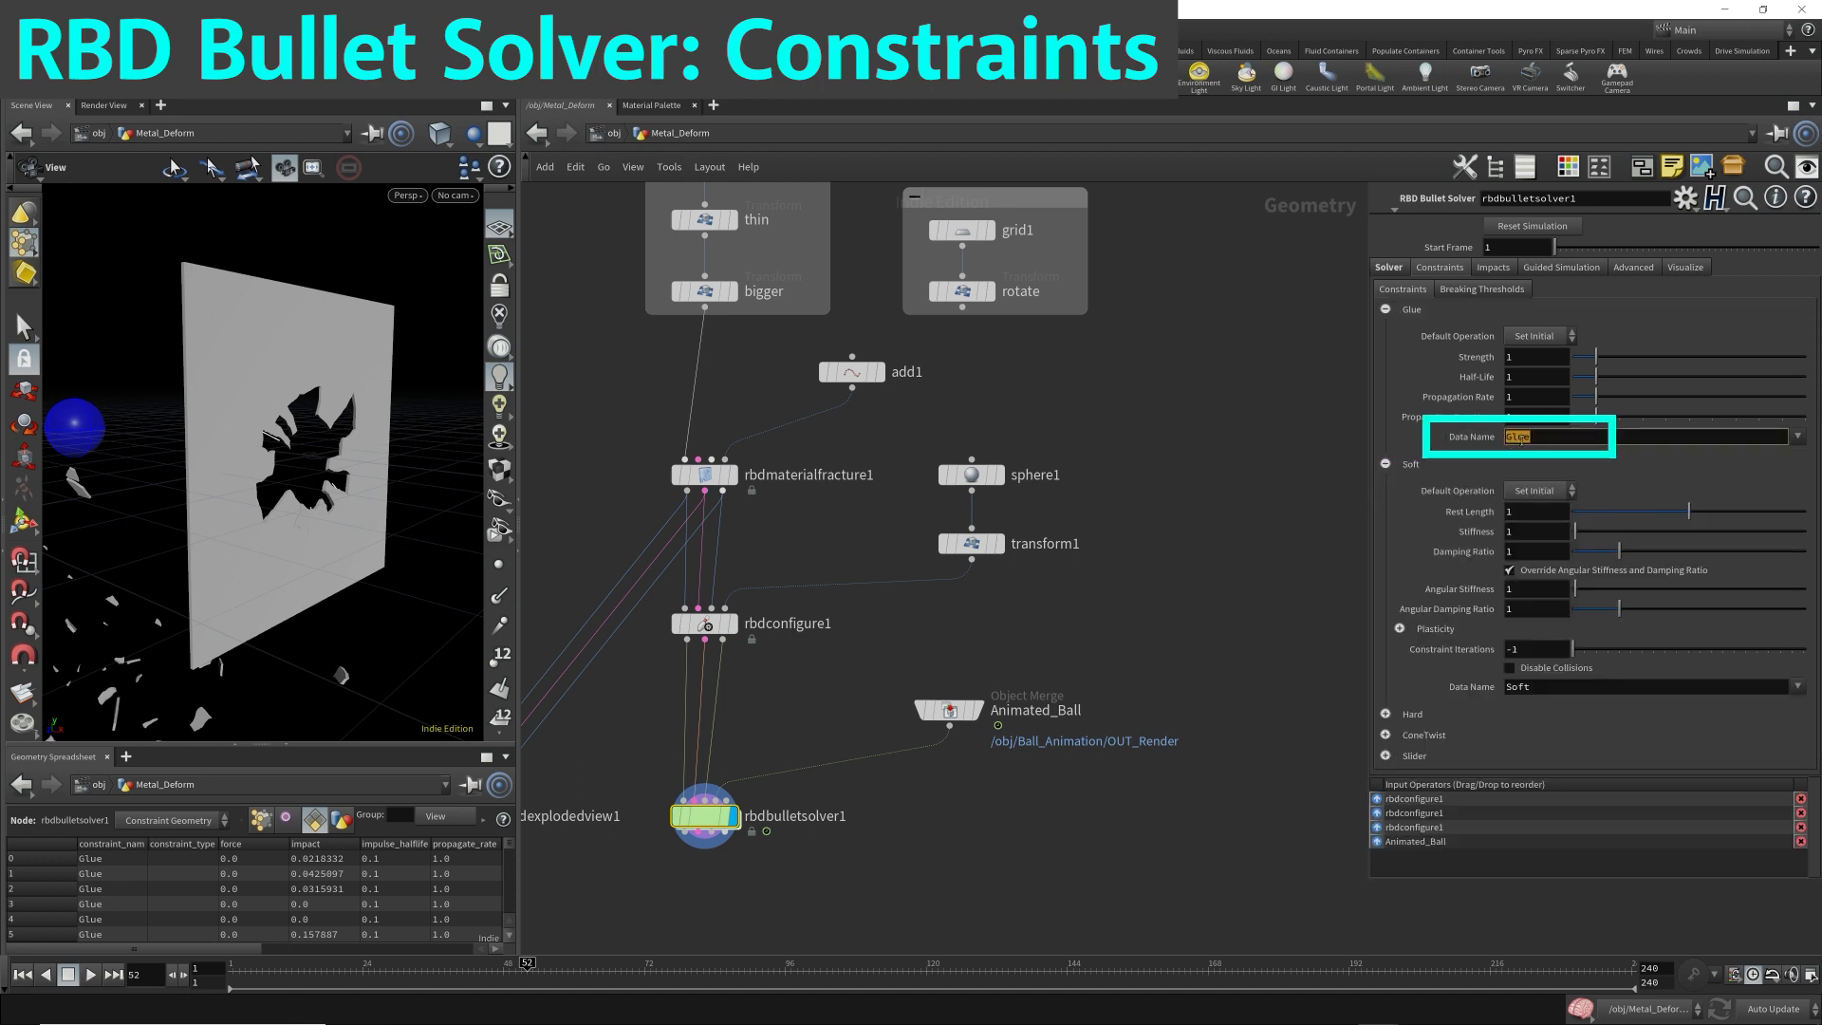
drag(833, 511, 646, 459)
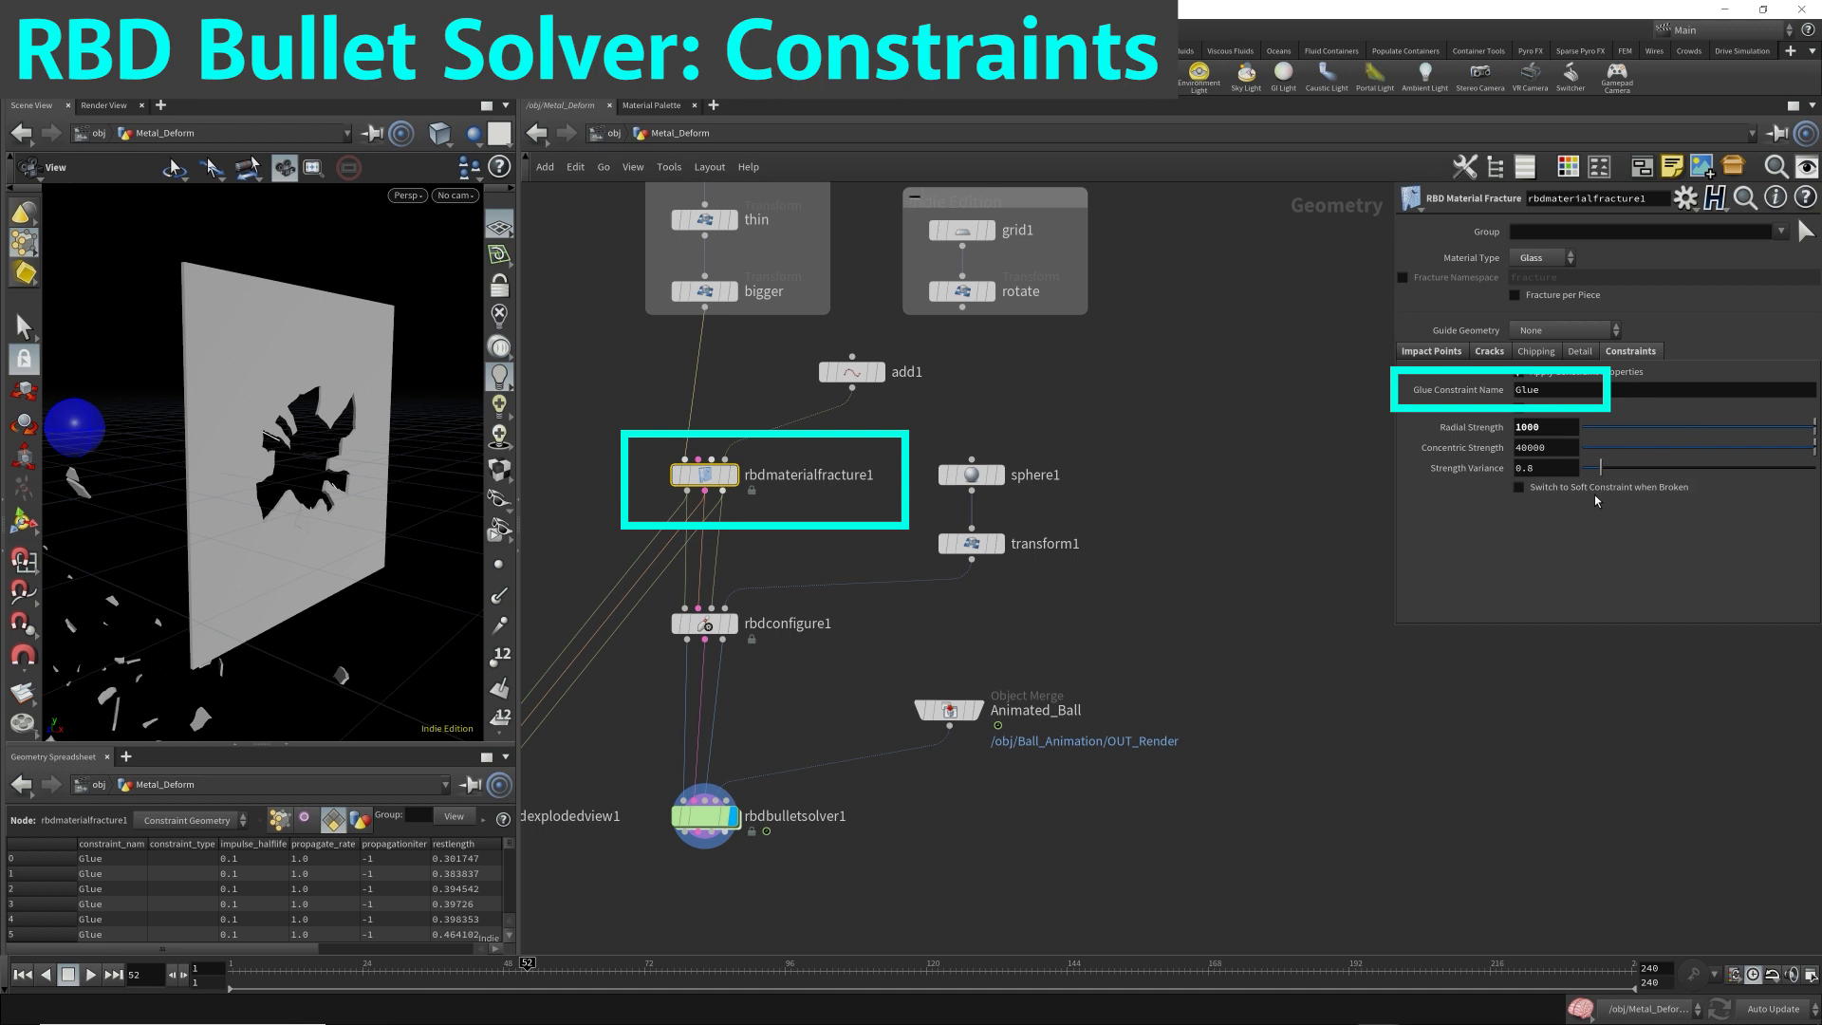
drag(845, 873, 662, 770)
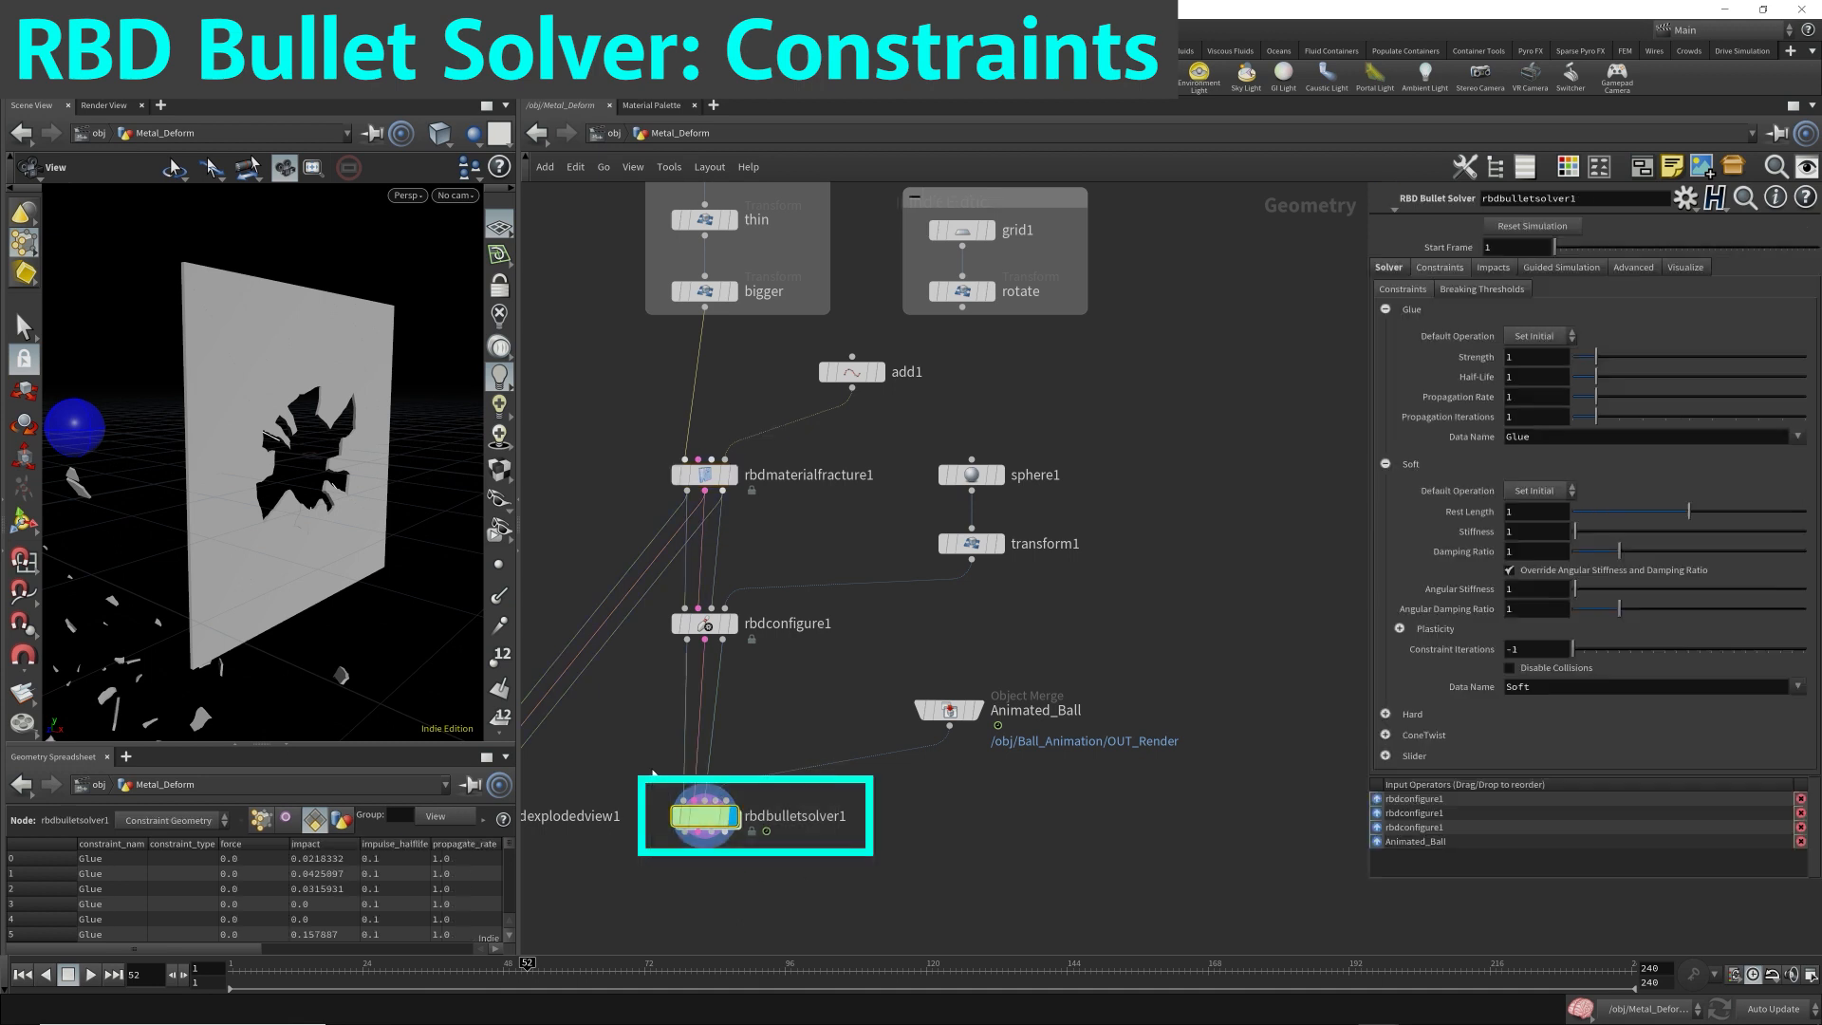
double_click(1597, 439)
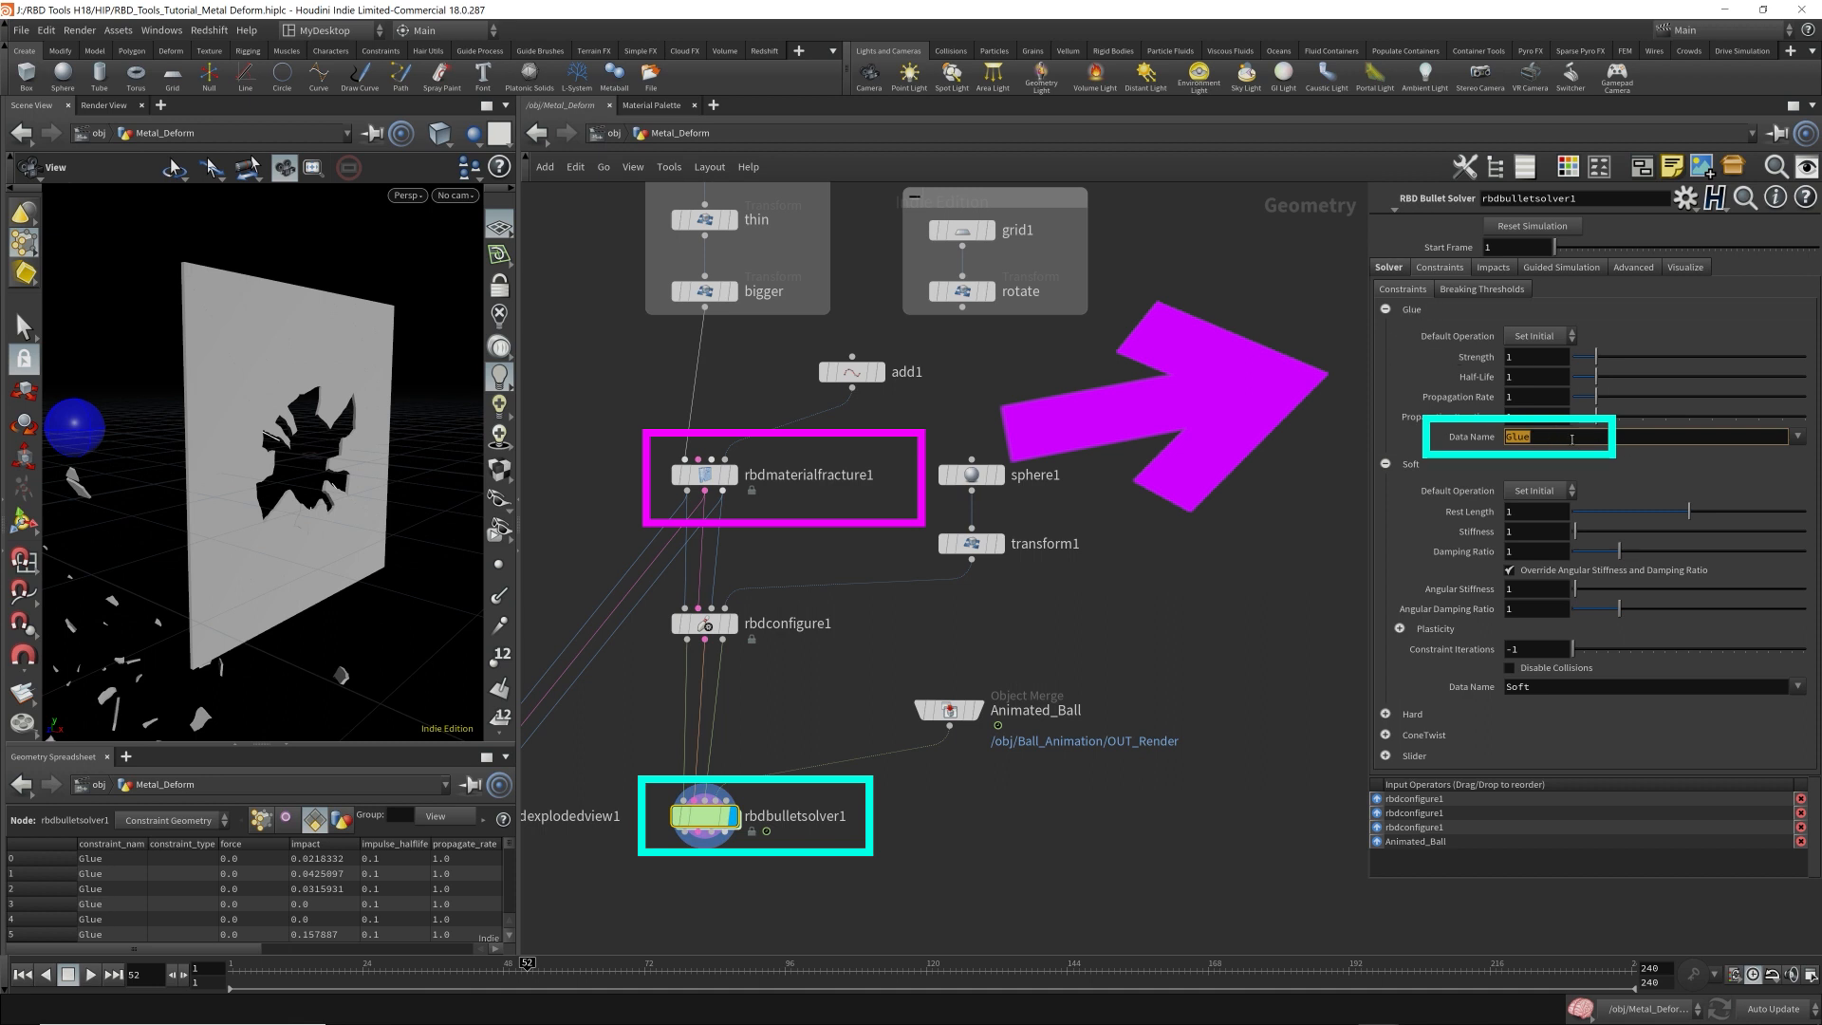
click(1313, 436)
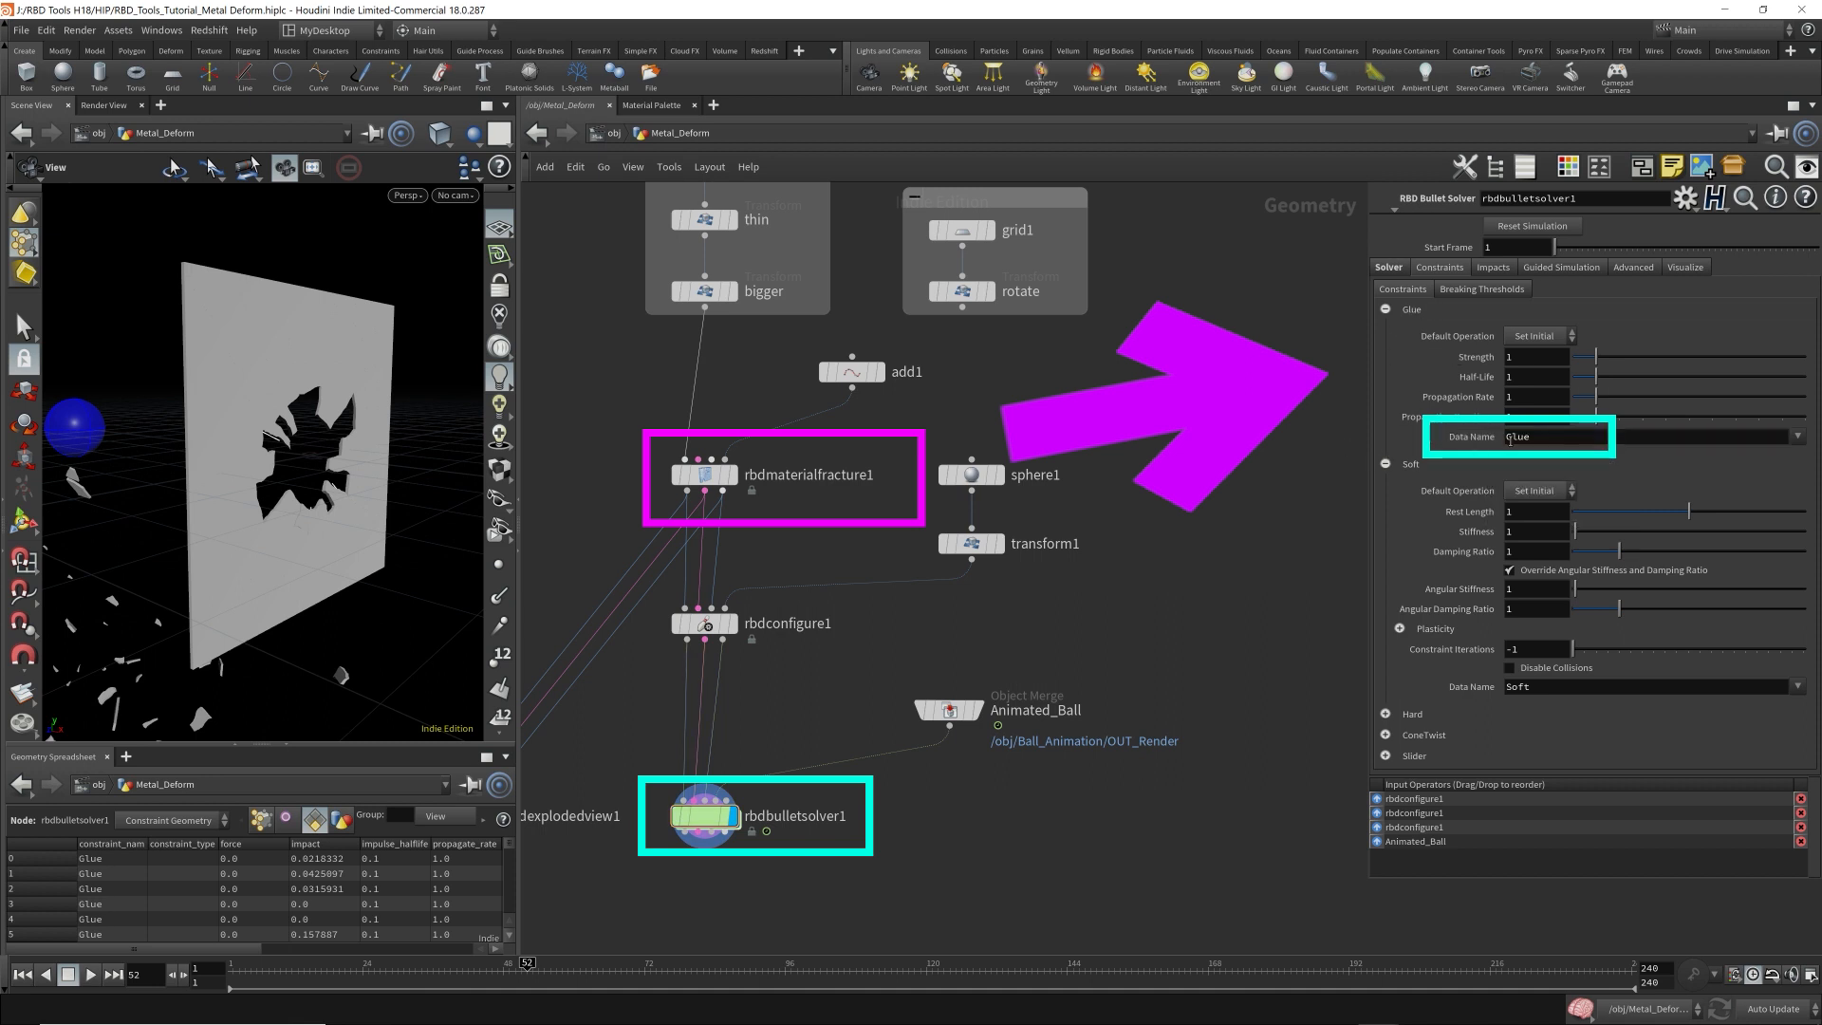
click(1540, 438)
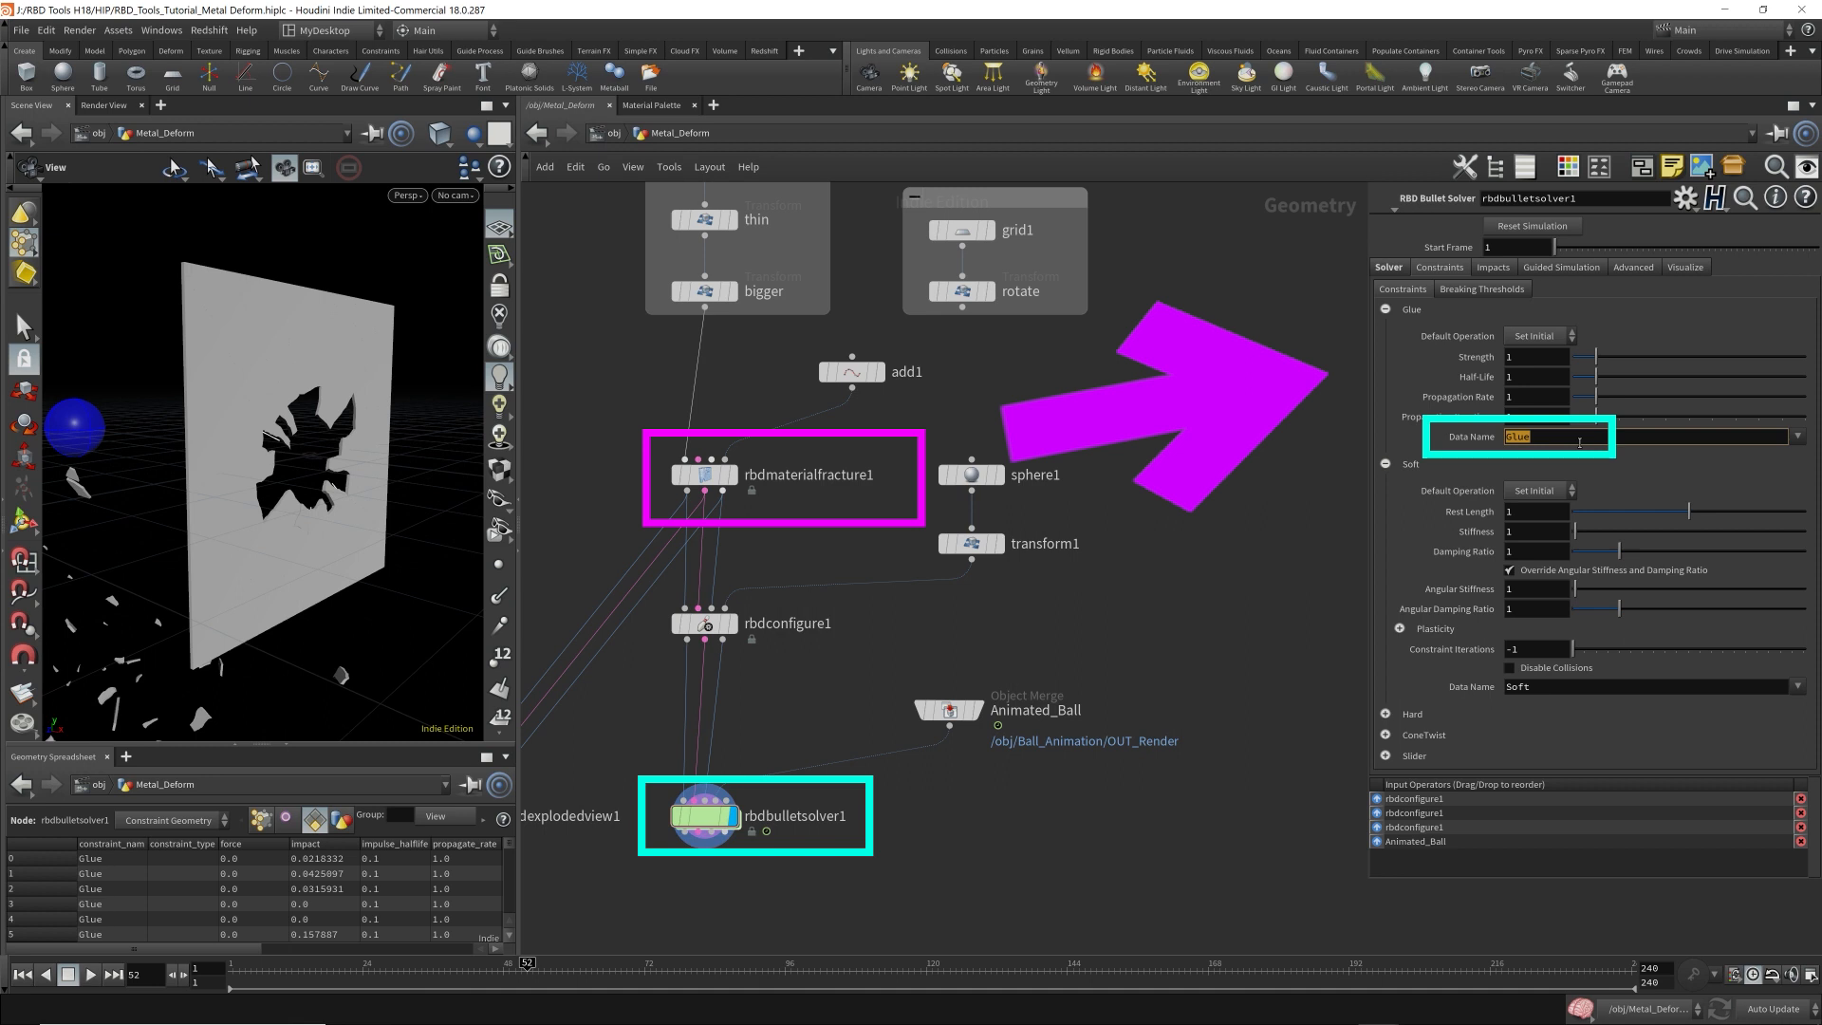
Set rbdmaterialfracture1's Glue Constraint Name to somethingConstraint.
click(710, 475)
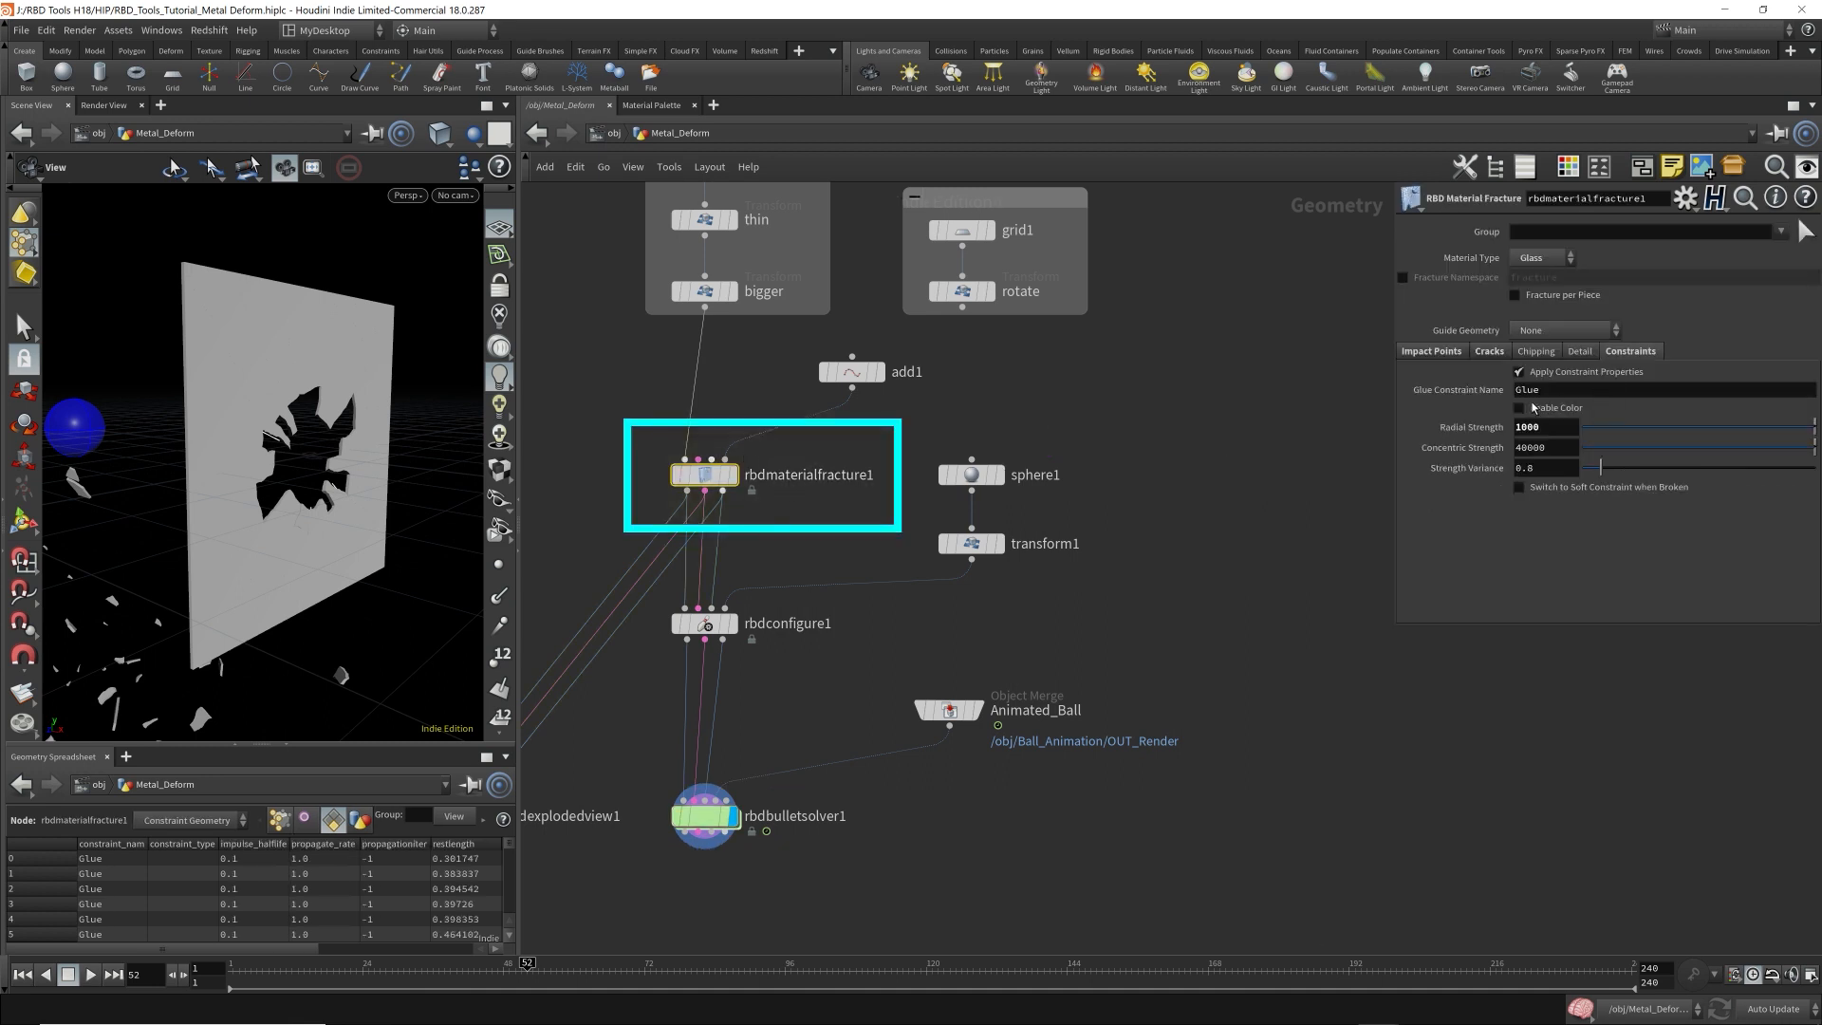
text(somethin)
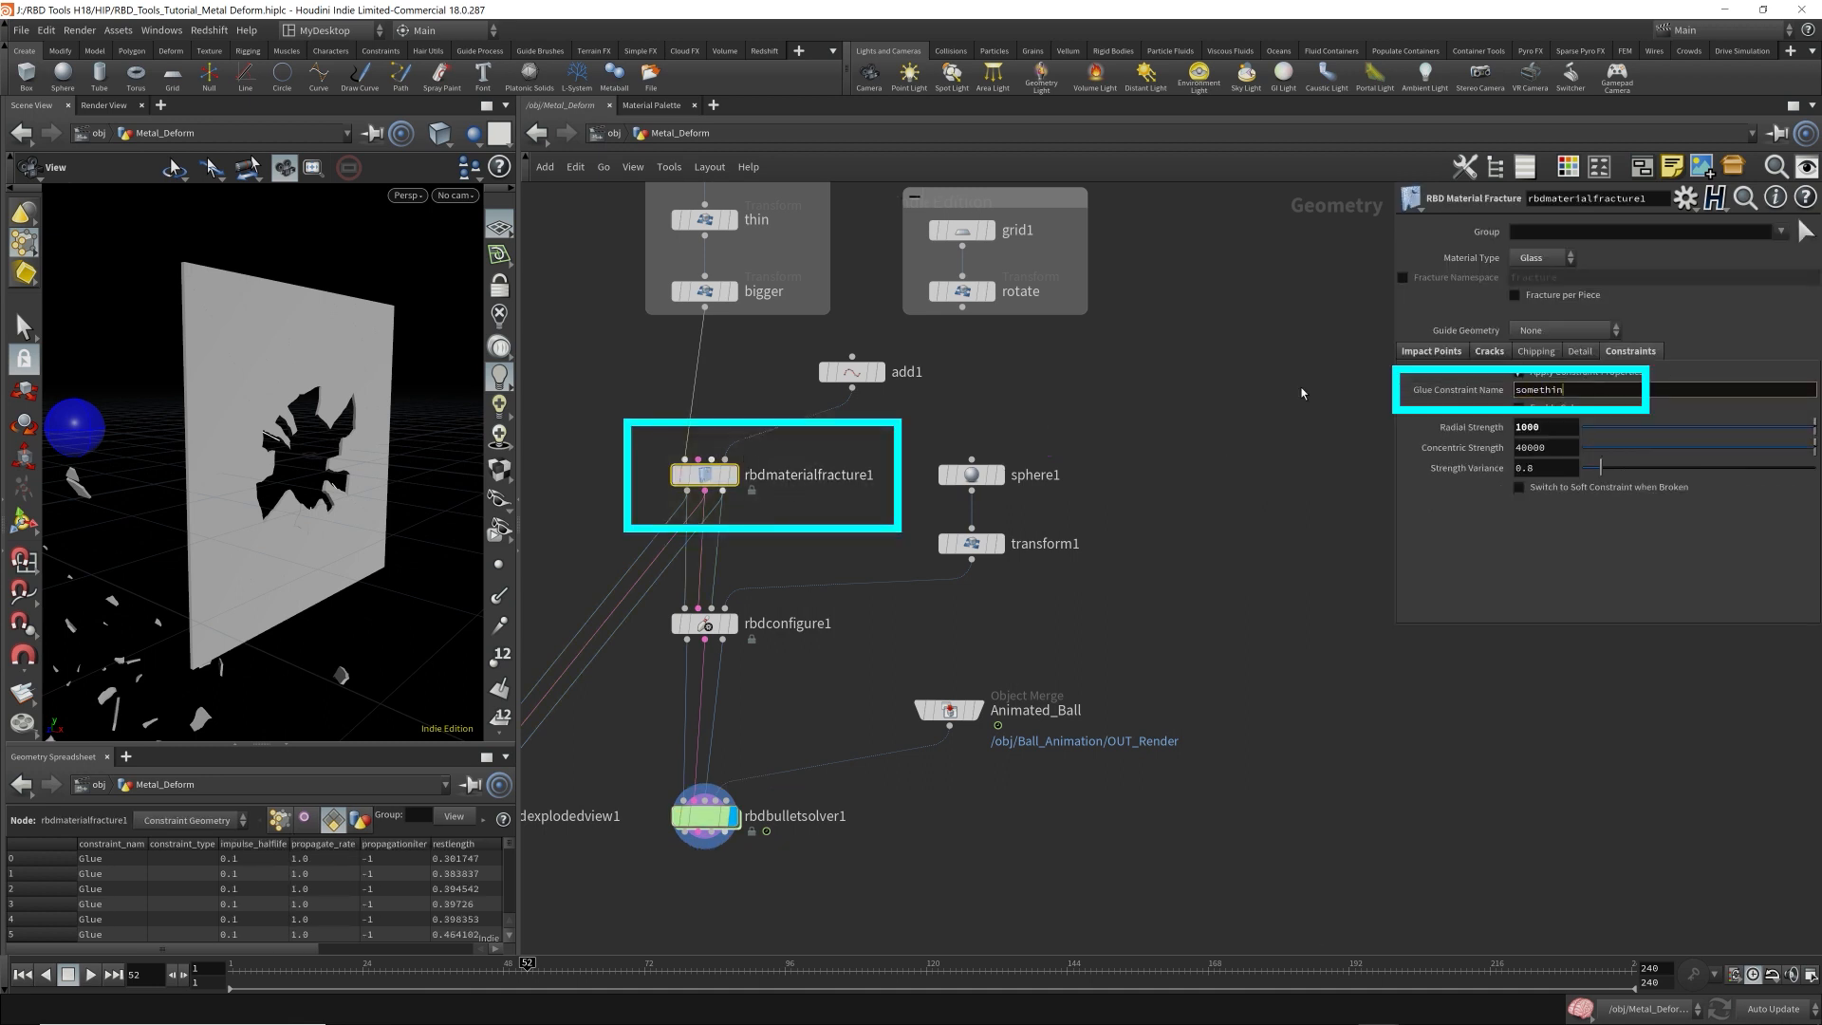
text(gConstraint)
key(Return)
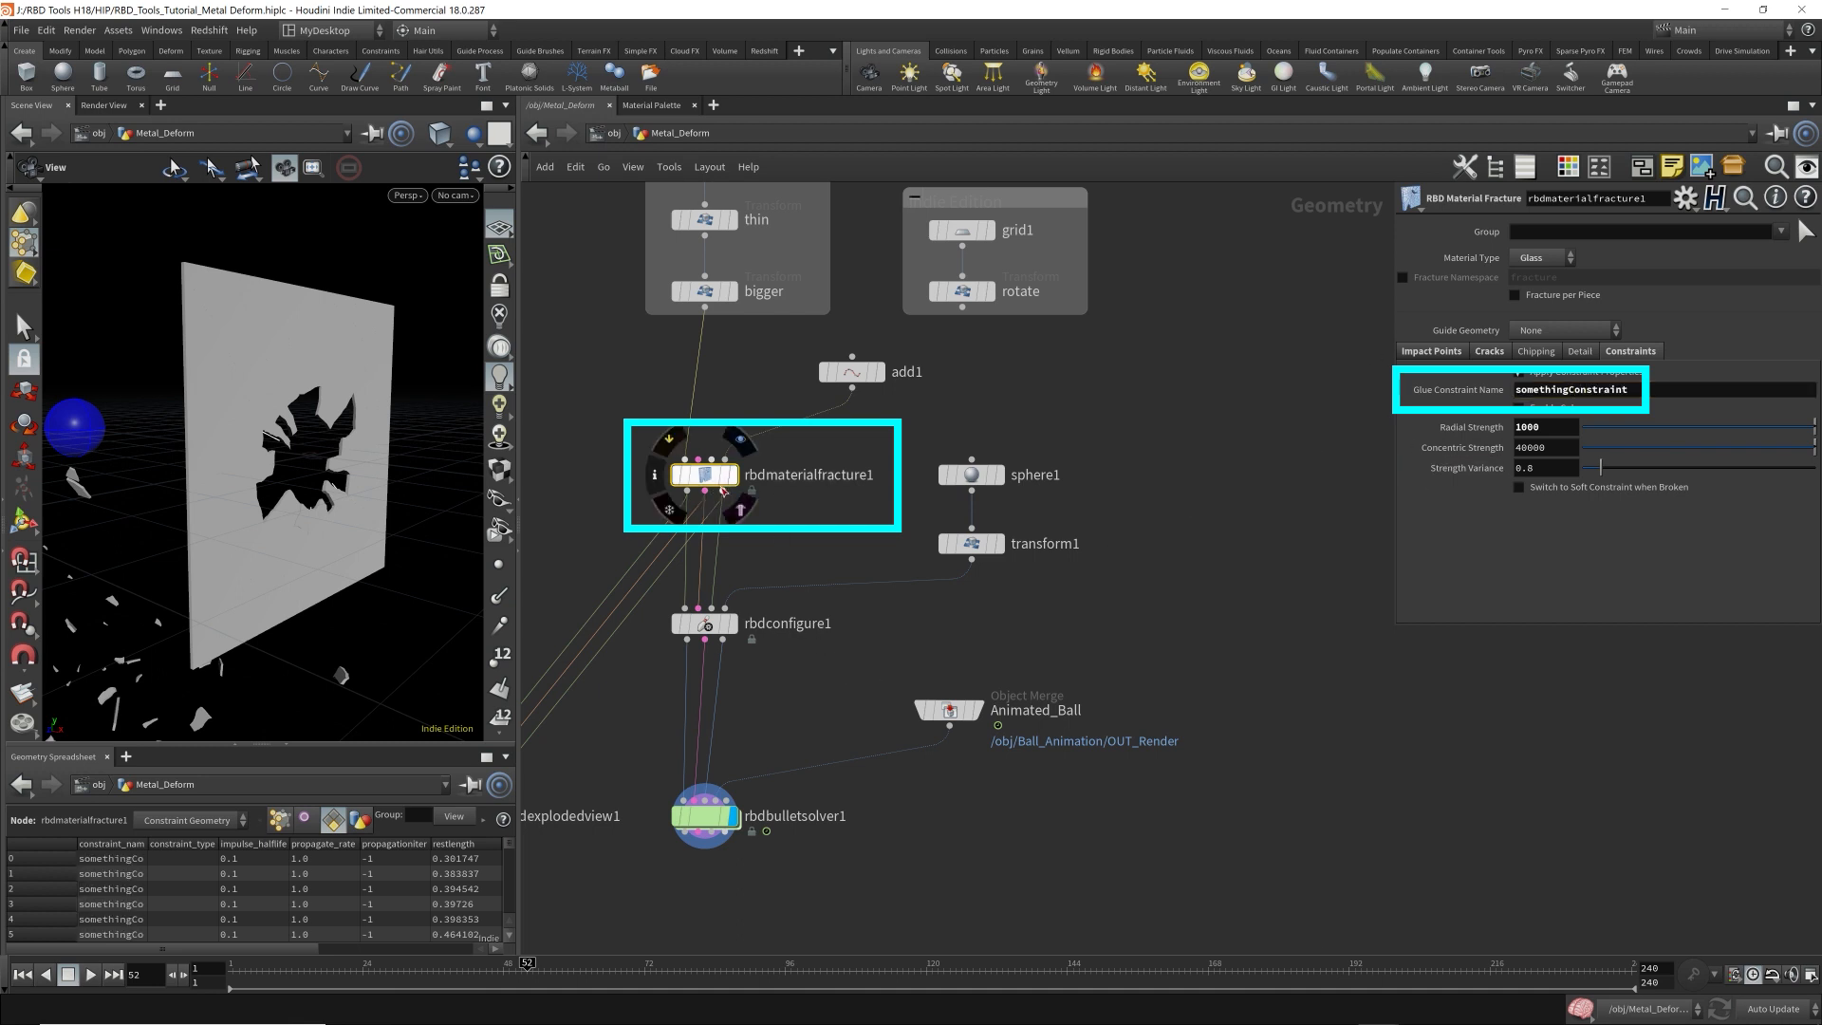
With rbdbulletsolver1's Glue Data Name still set to Glue, play the simulation to frame 27 and return to frame 1.
click(790, 831)
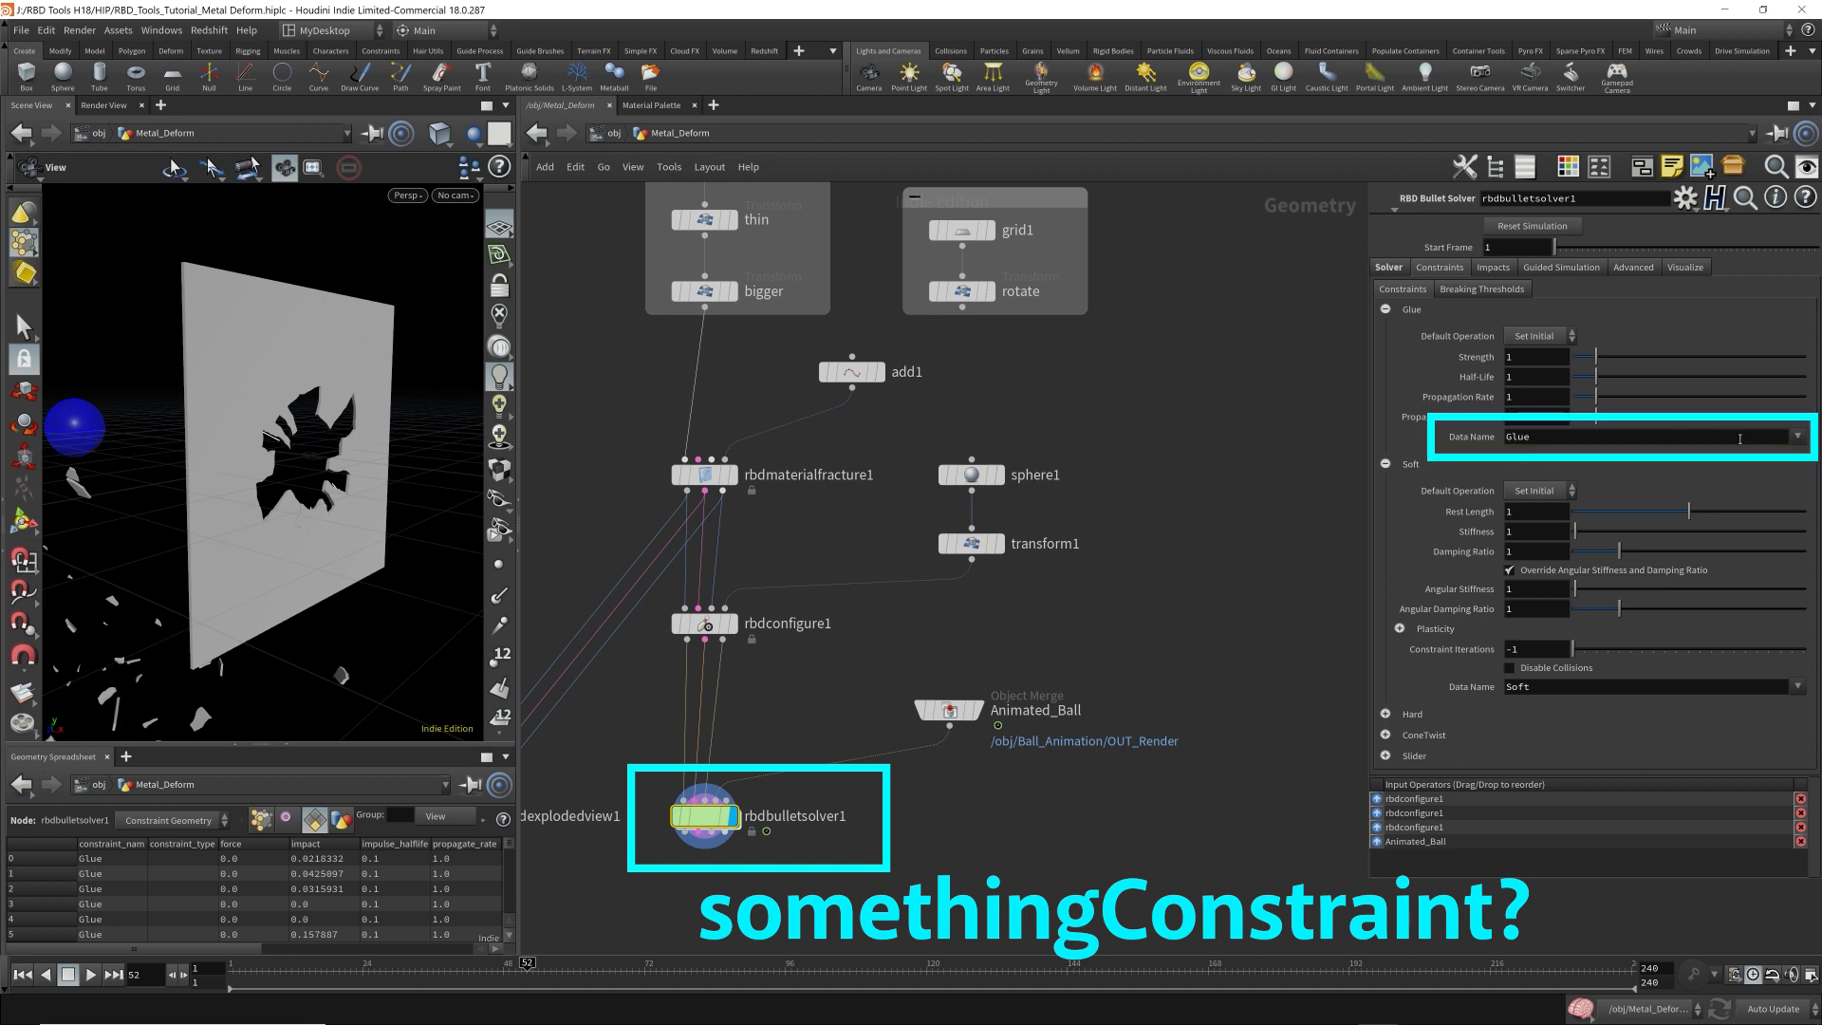
click(22, 975)
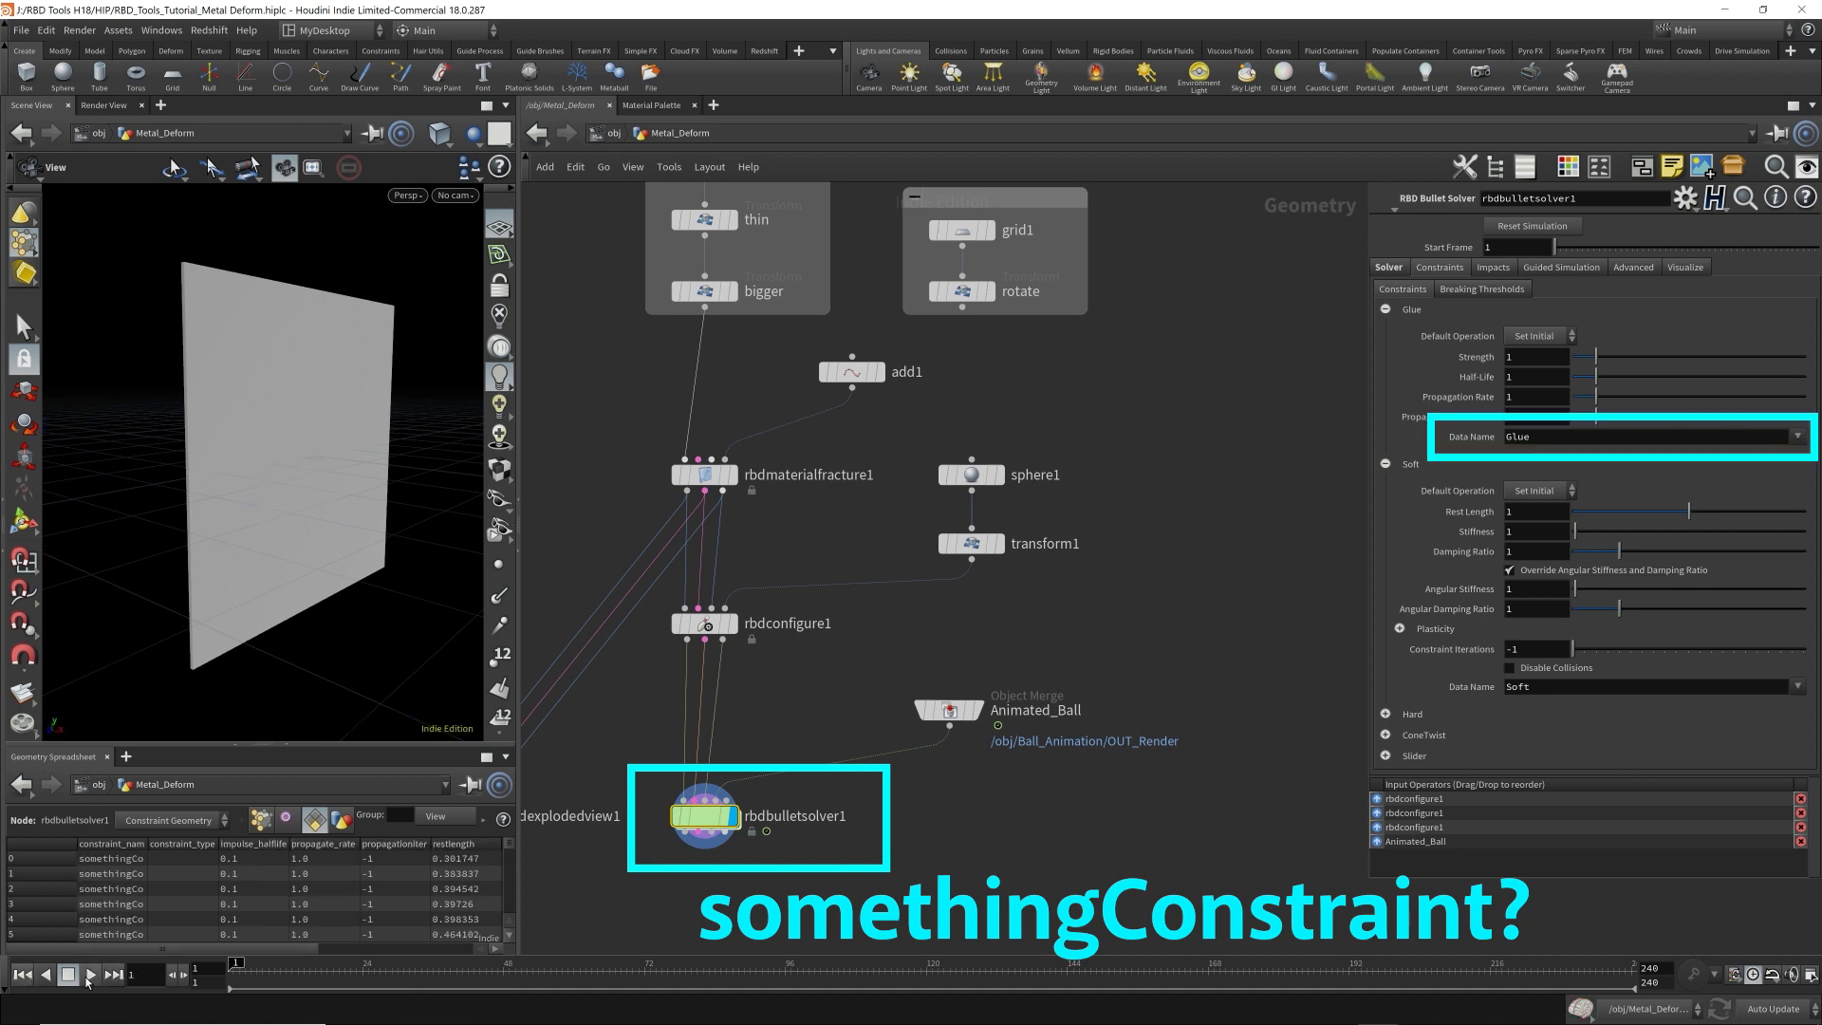
click(88, 977)
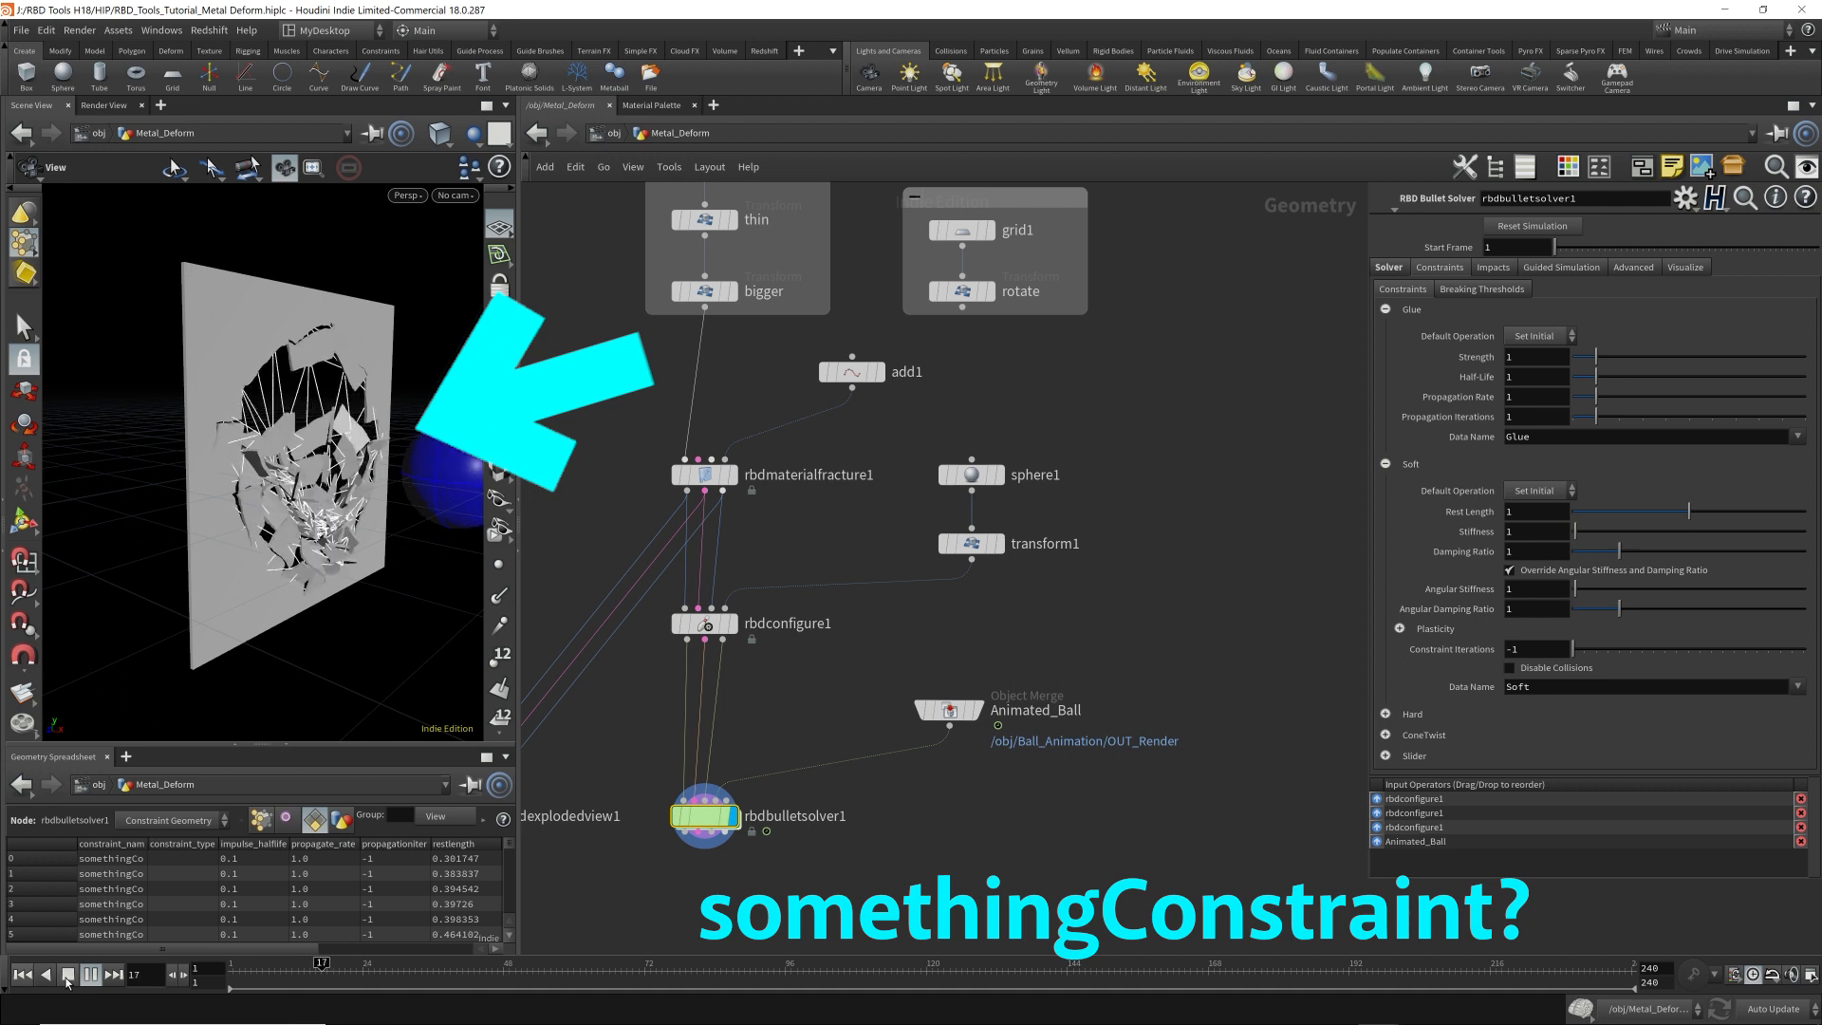
click(67, 975)
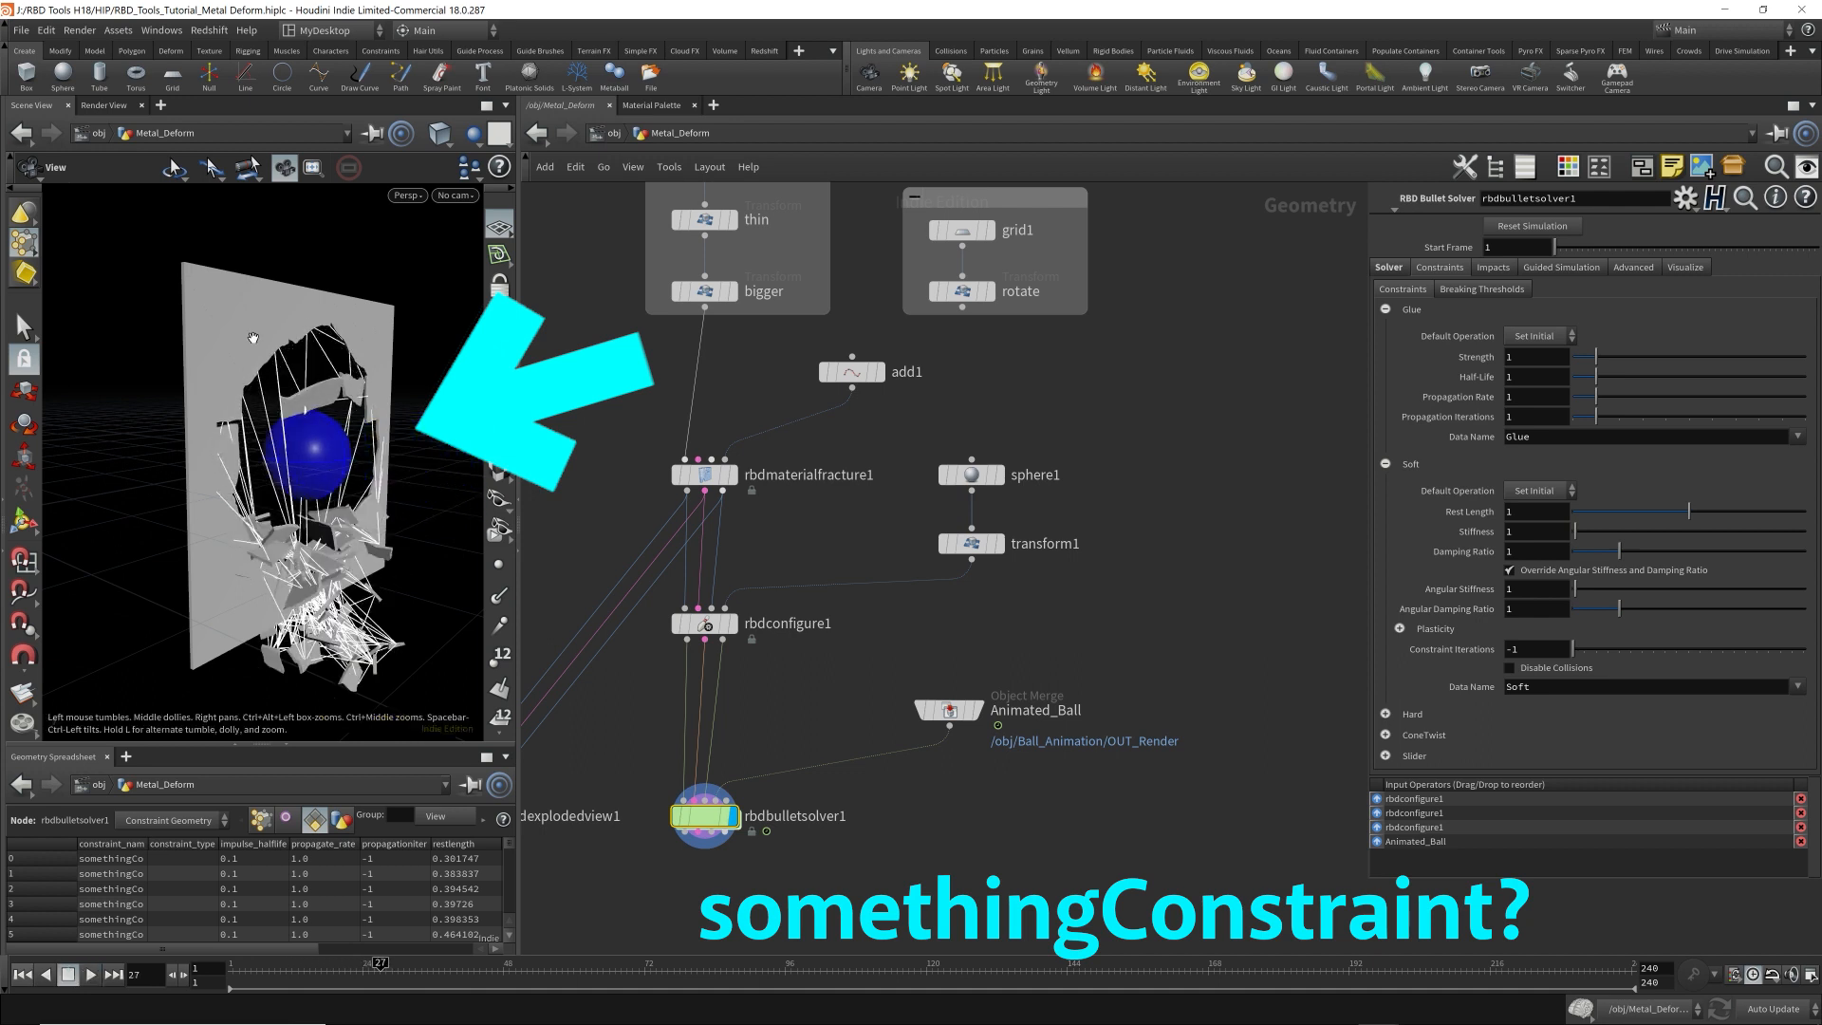
click(21, 975)
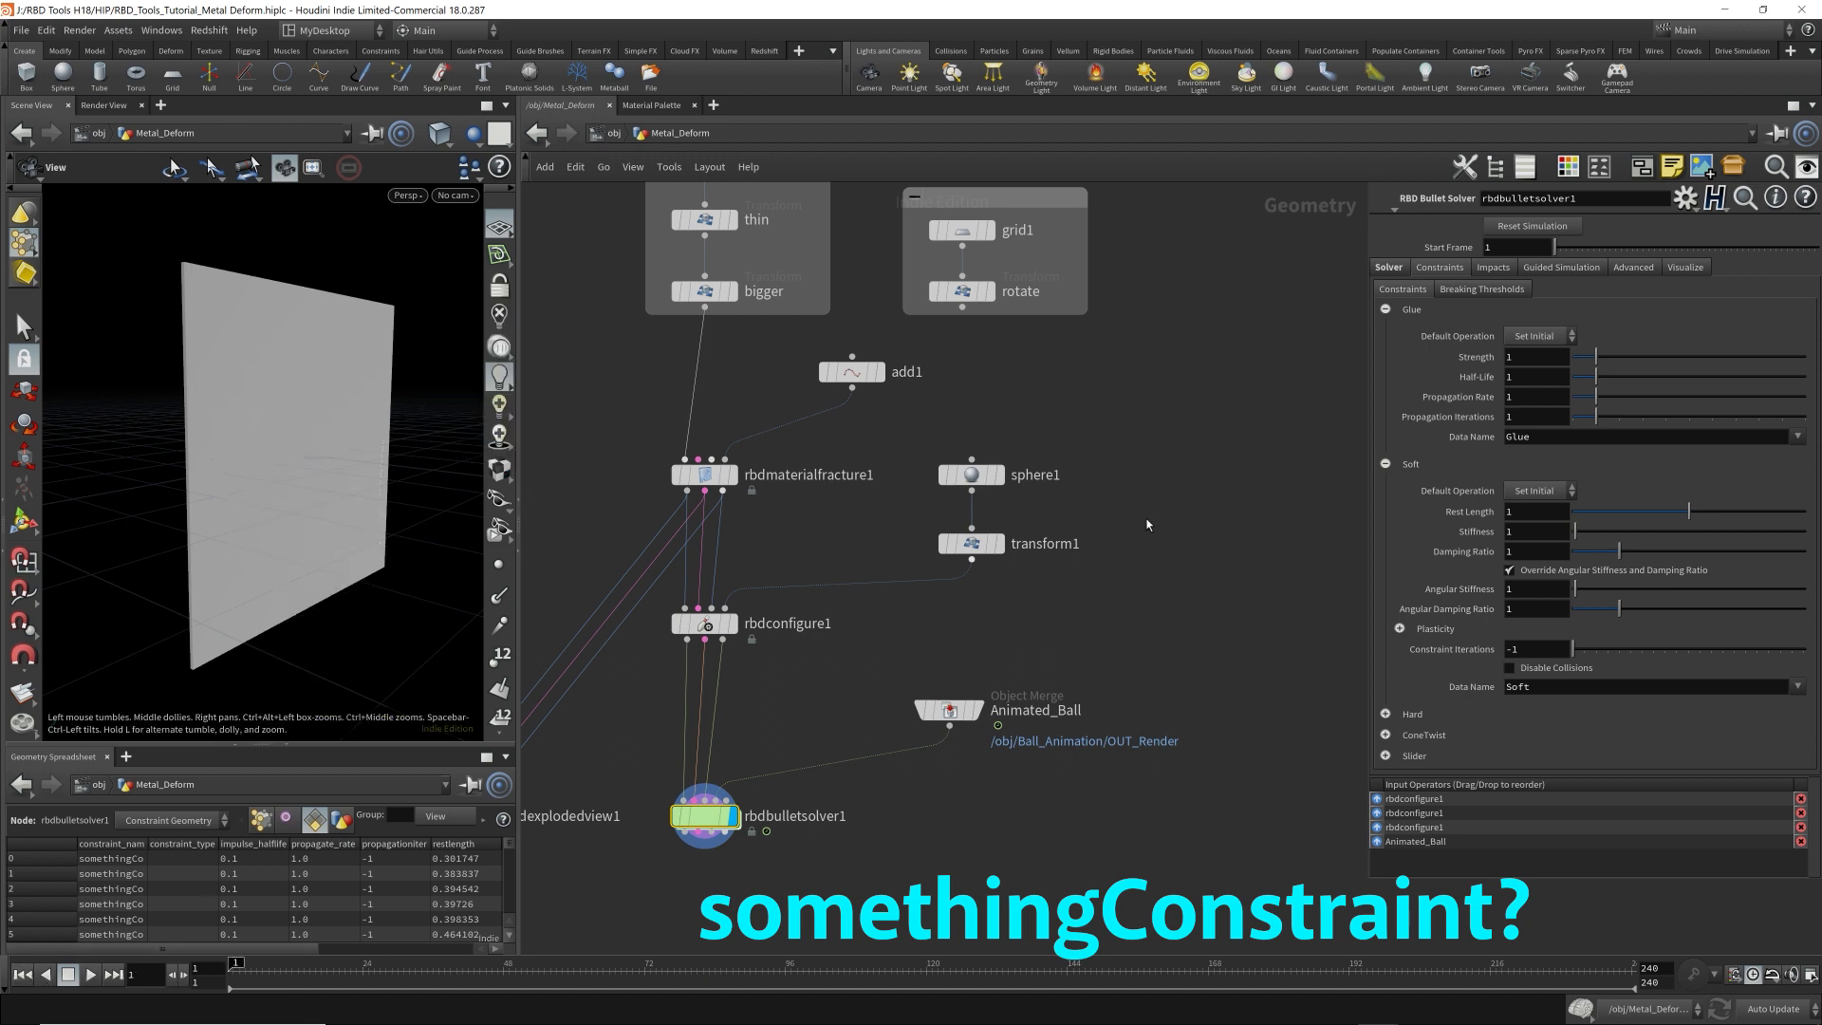
Set rbdbulletsolver1's Glue Data Name to somethingConstraint, play the simulation to frame 34 and return to frame 1.
click(1797, 437)
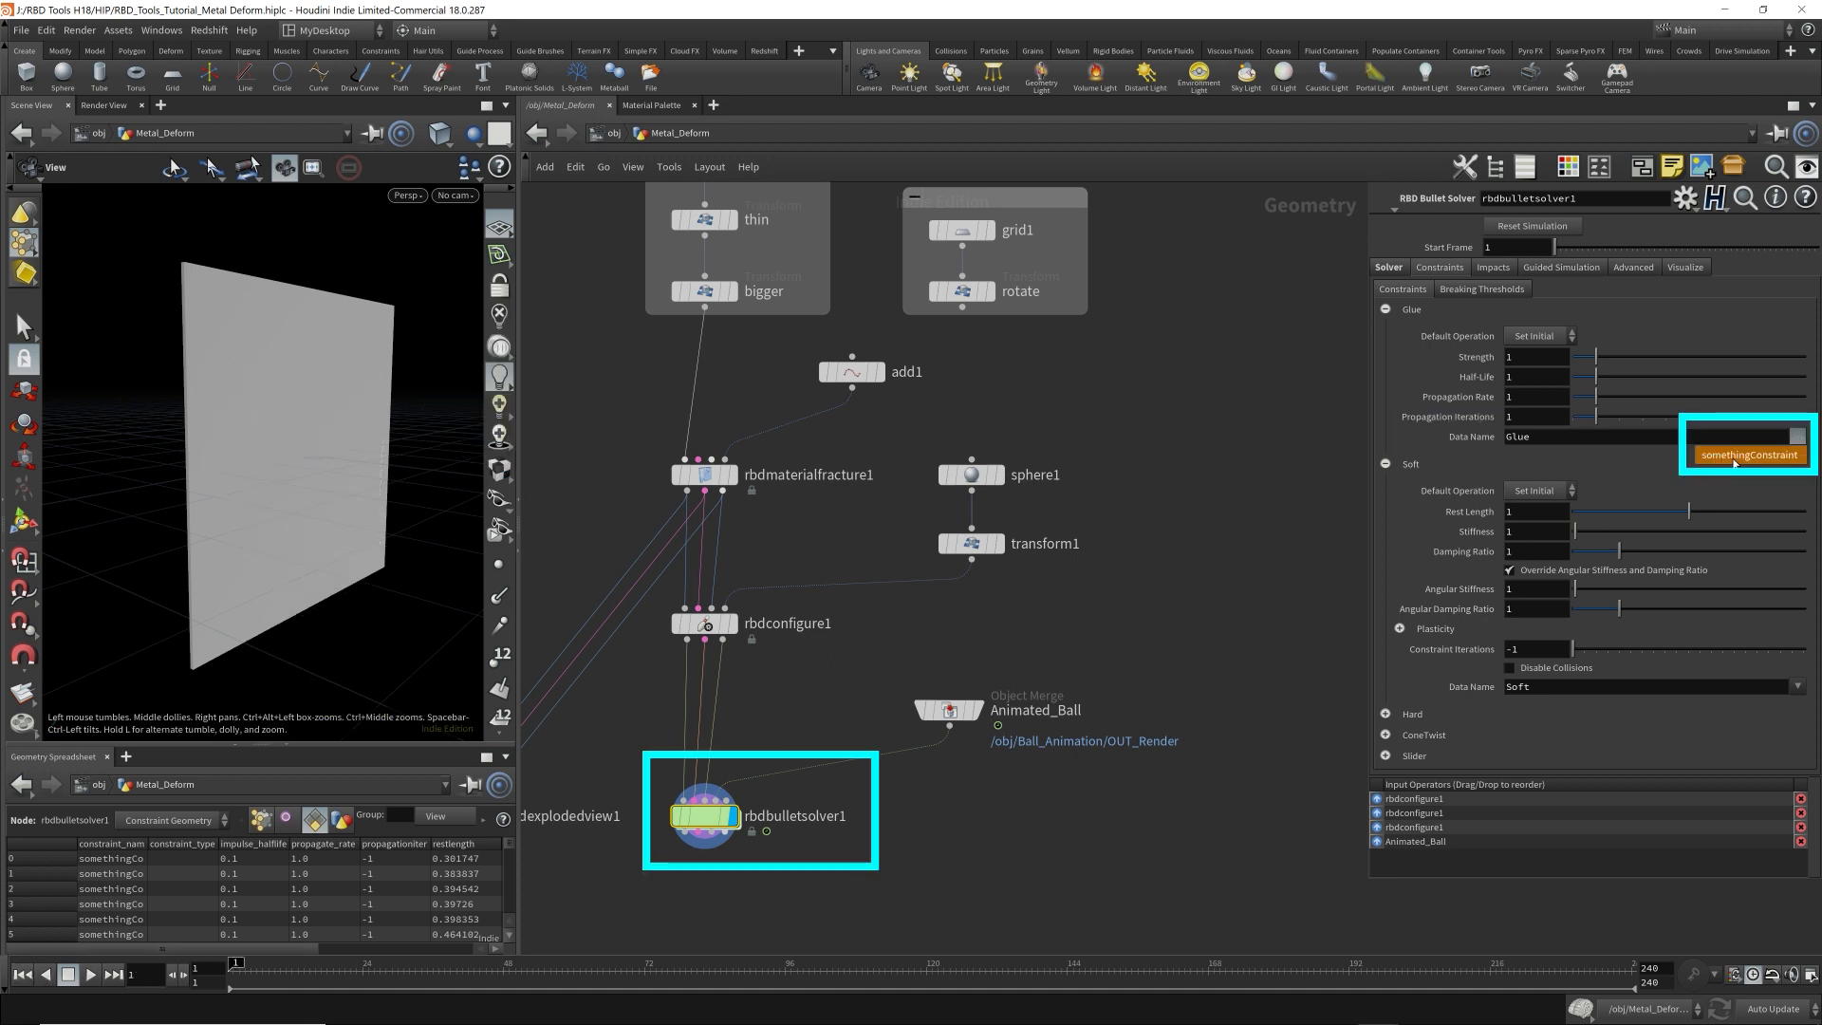
click(1777, 462)
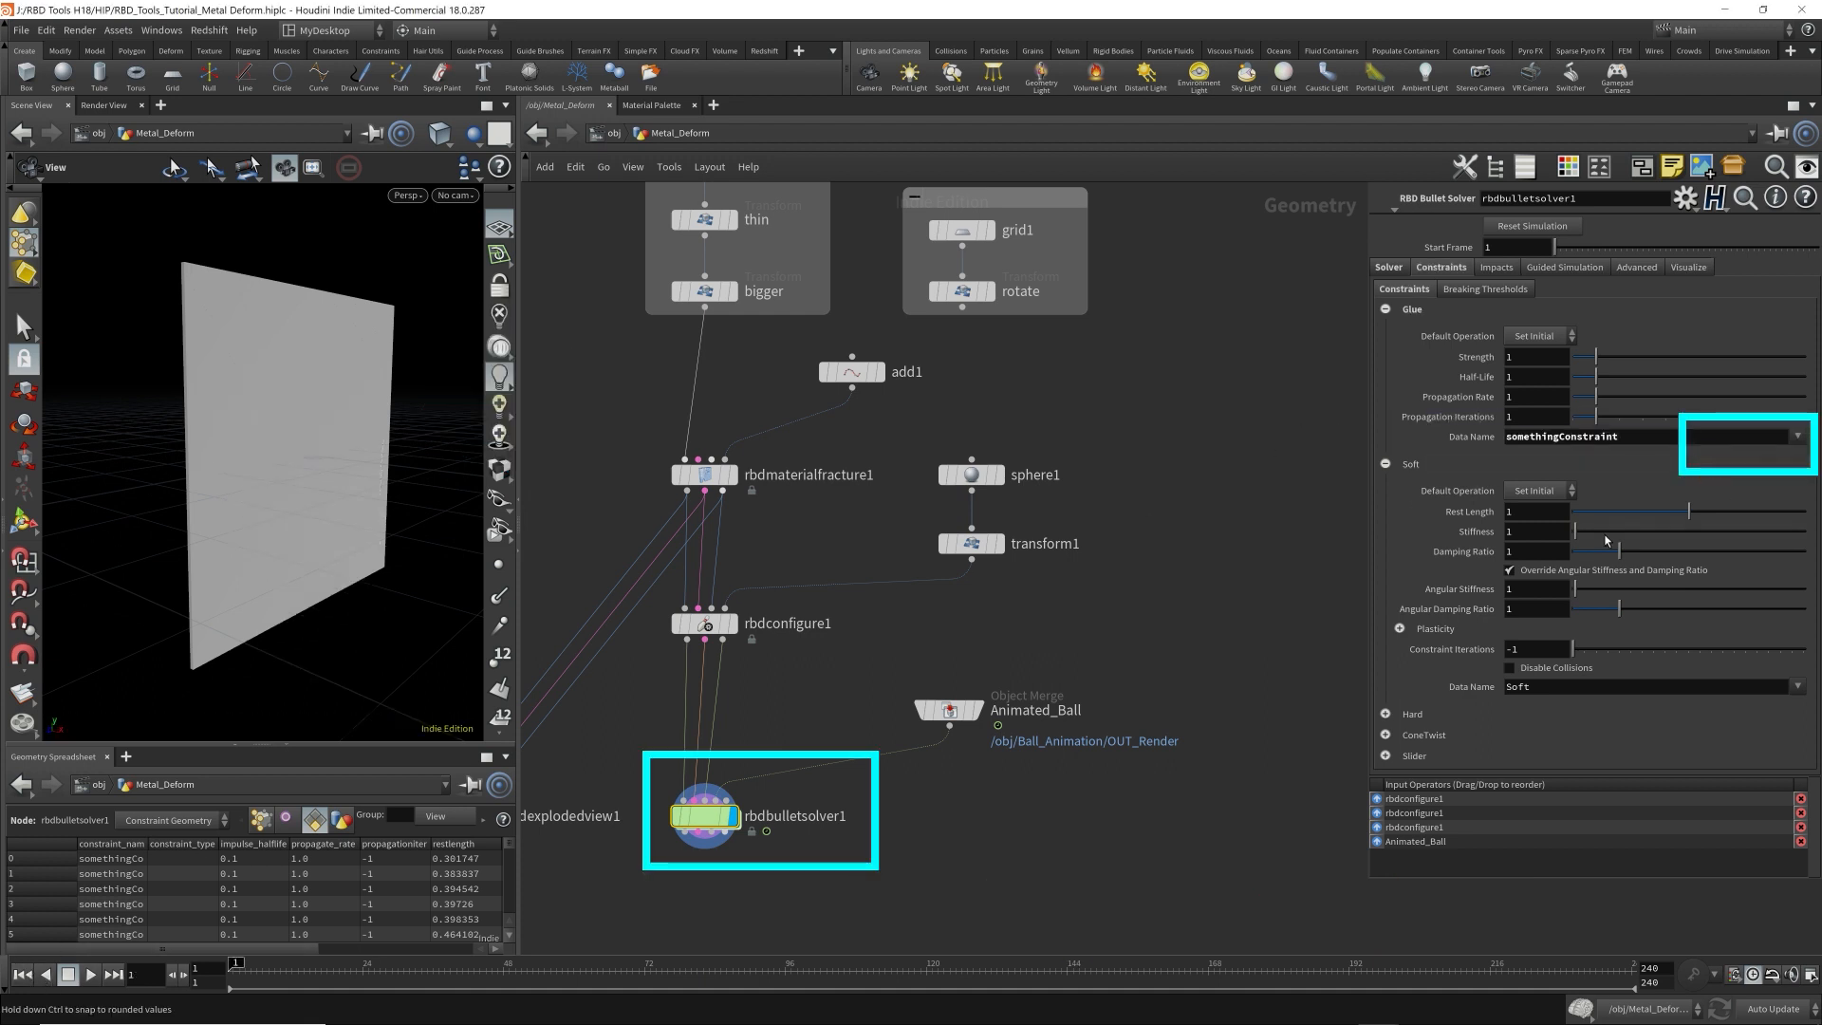
click(93, 975)
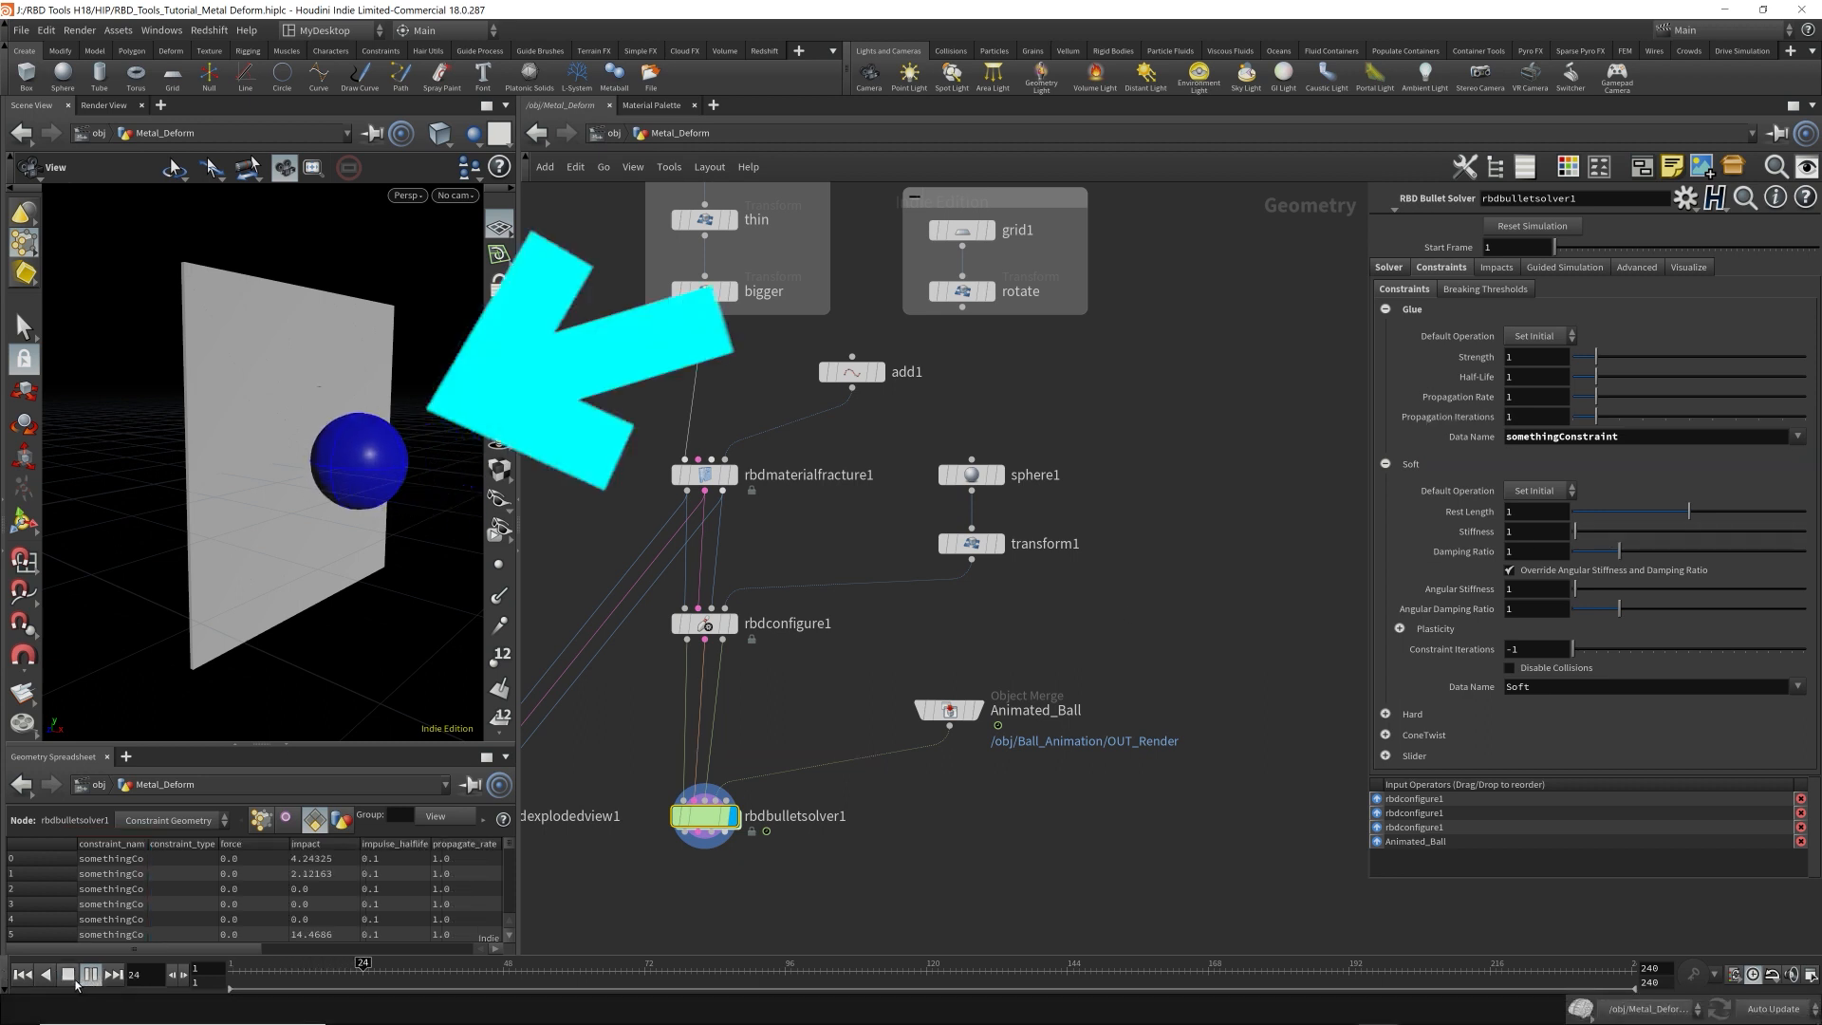
click(90, 975)
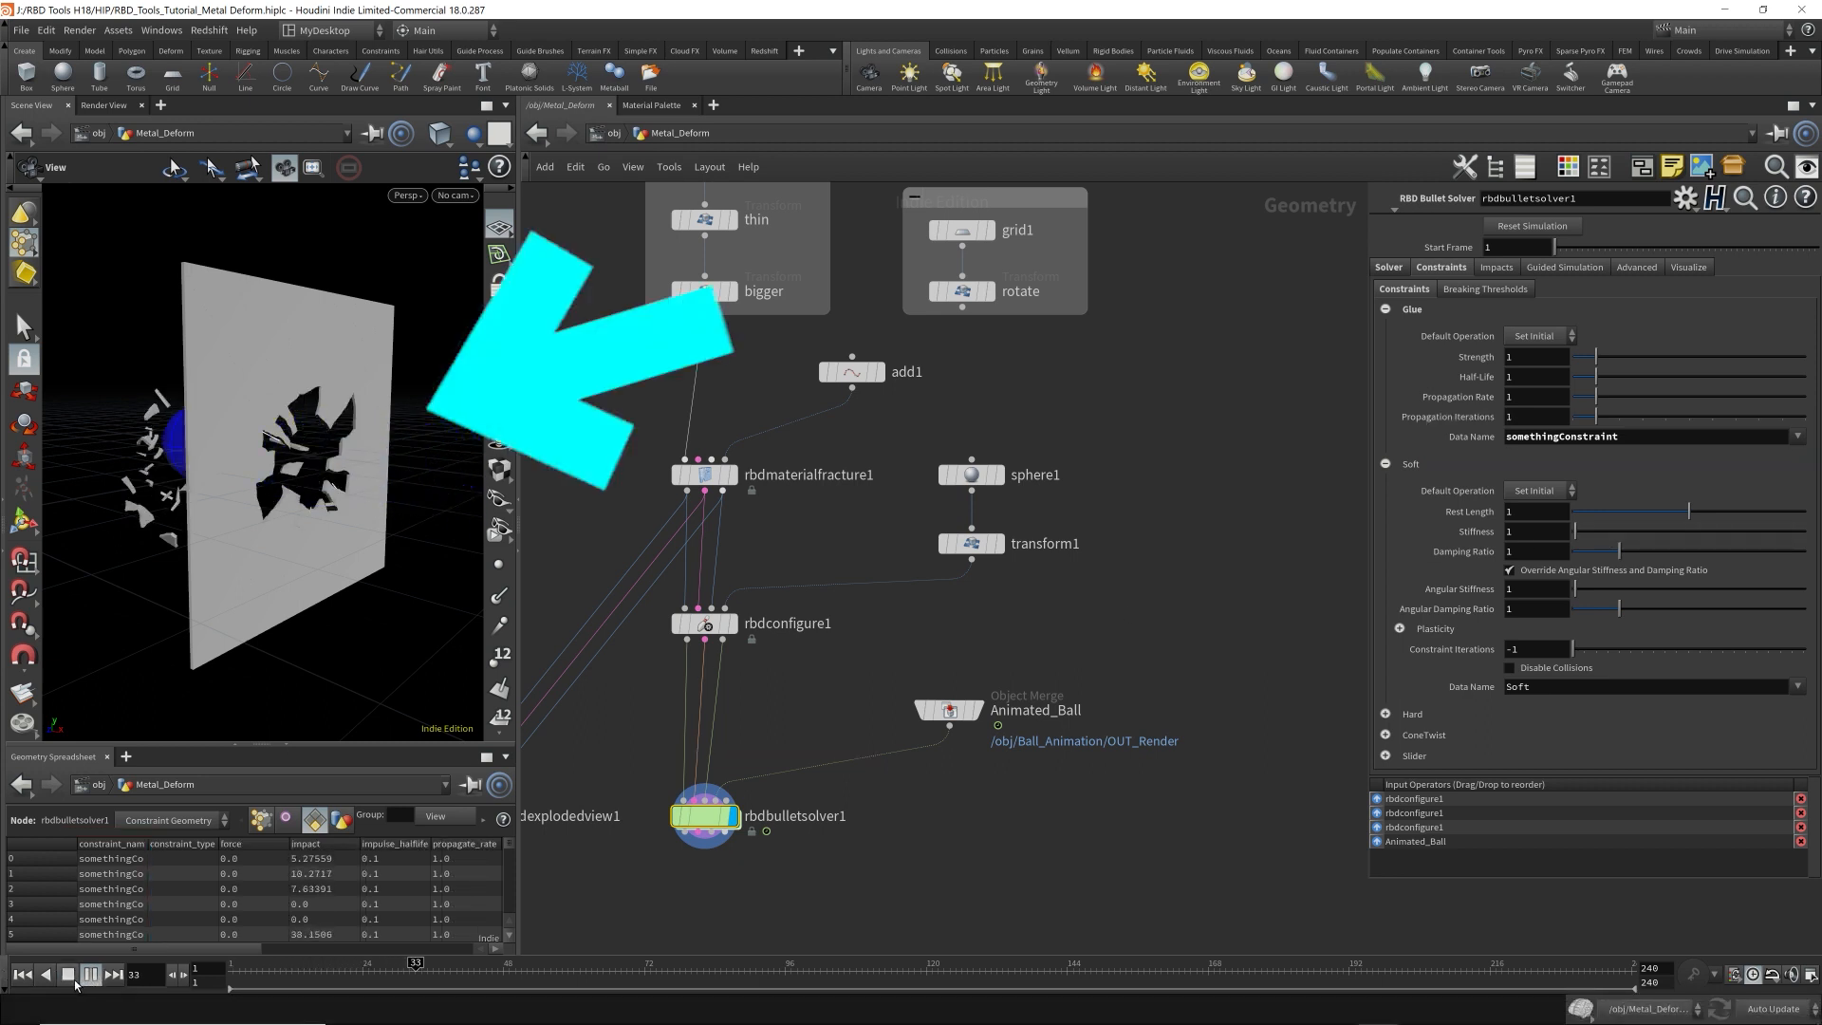
click(22, 975)
Restore Glue as both rbdmaterialfracture1's Glue Constraint Name and rbdbulletsolver1's Glue Data Name.
click(704, 475)
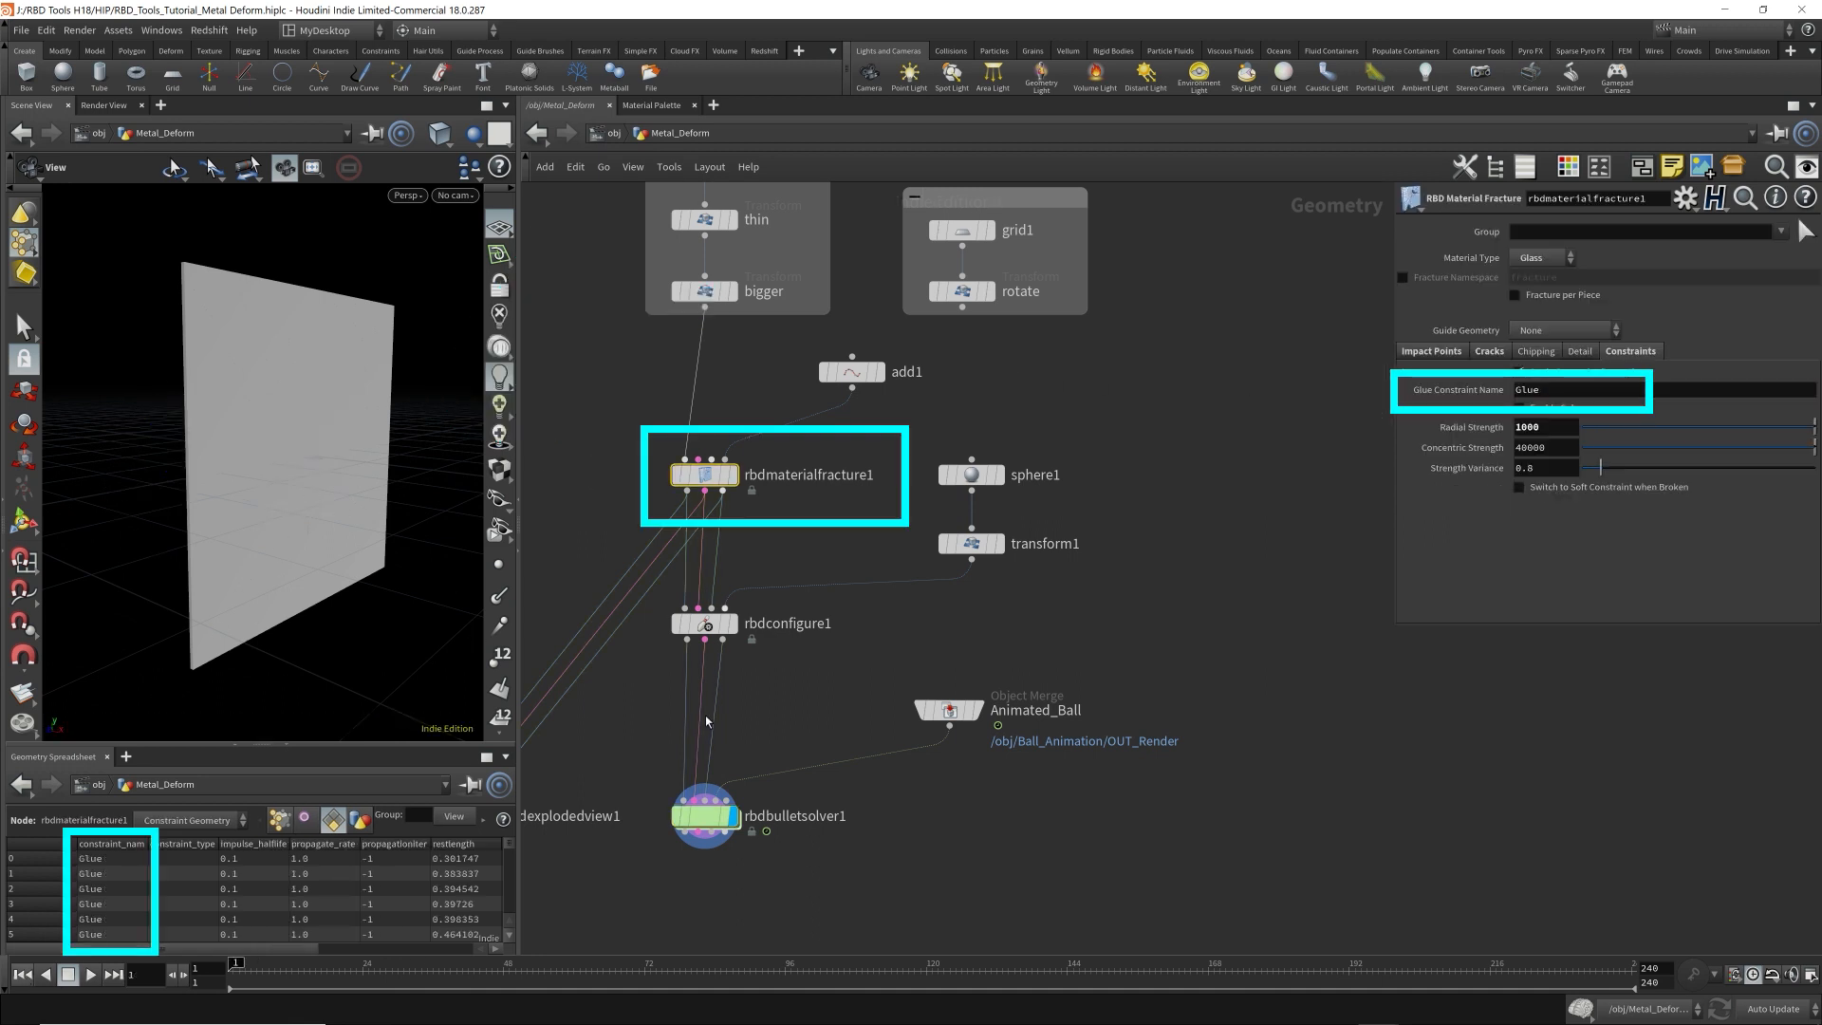
click(704, 816)
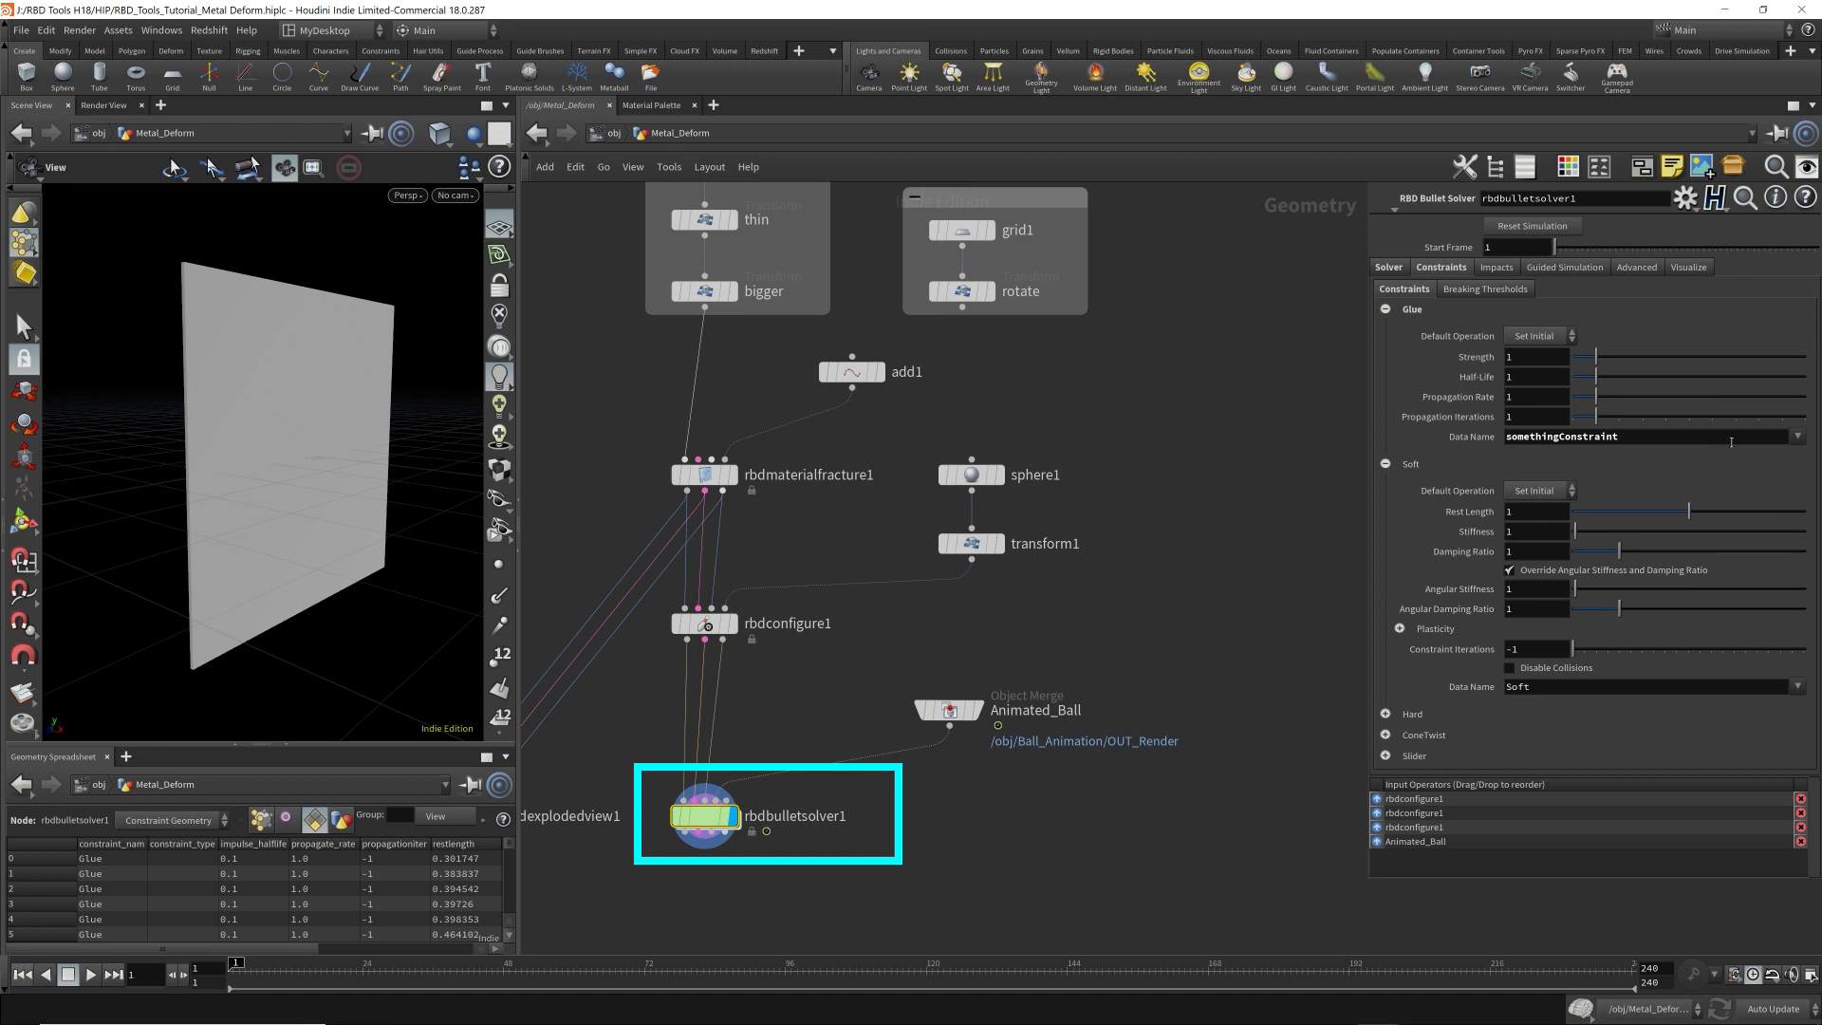
click(1797, 438)
click(1791, 455)
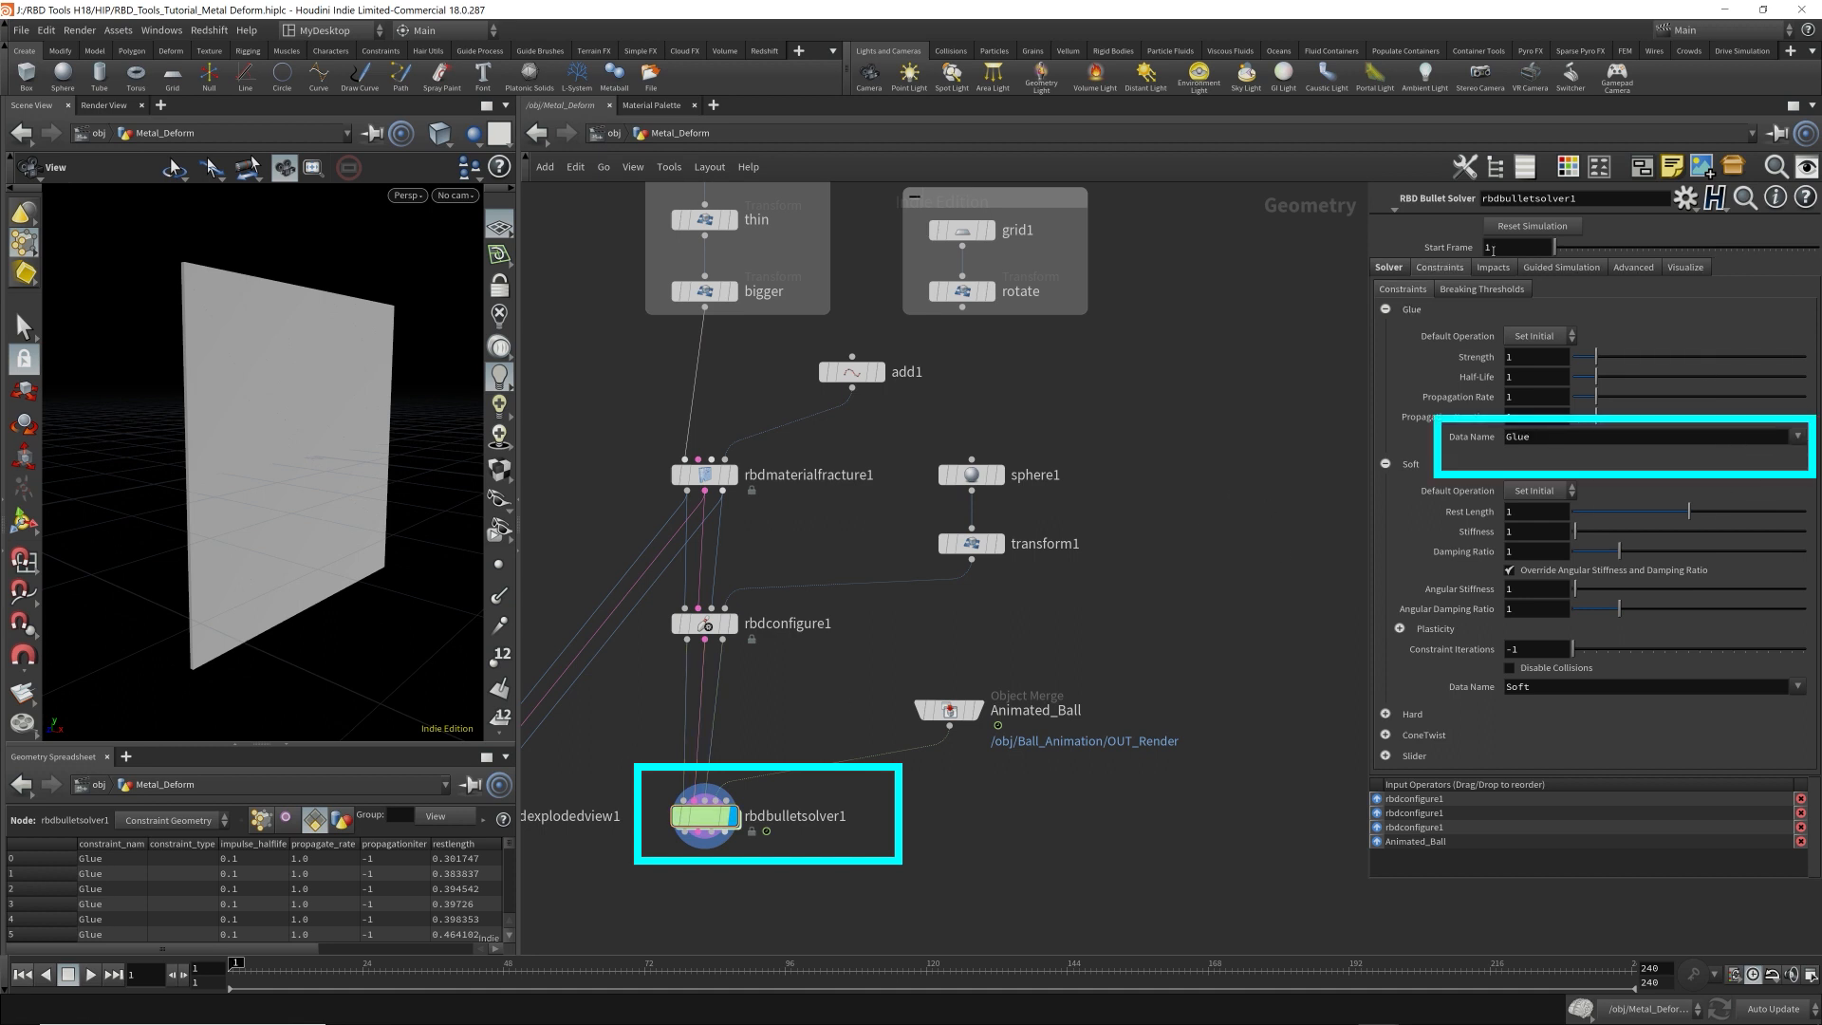